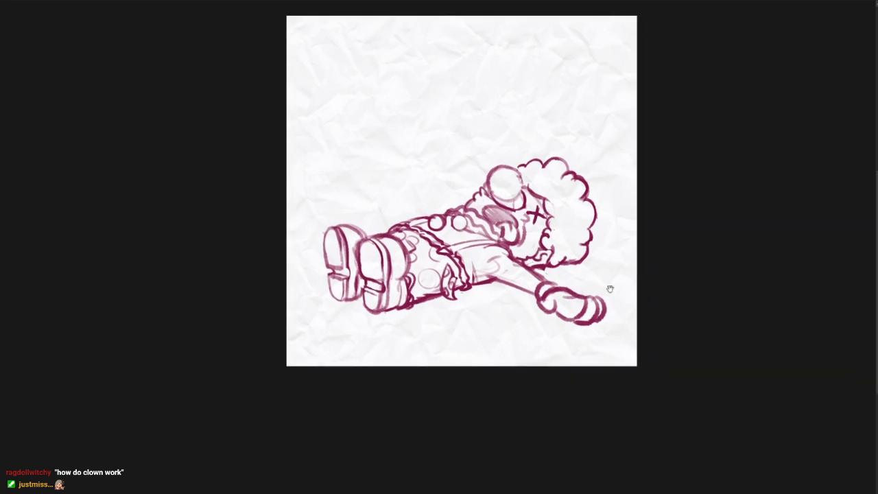
# - Flip the clown sketch horizontally so the head lies on the left and the shoes on the right
pyautogui.hotkey('shift', 'h')
pyautogui.press('Return')
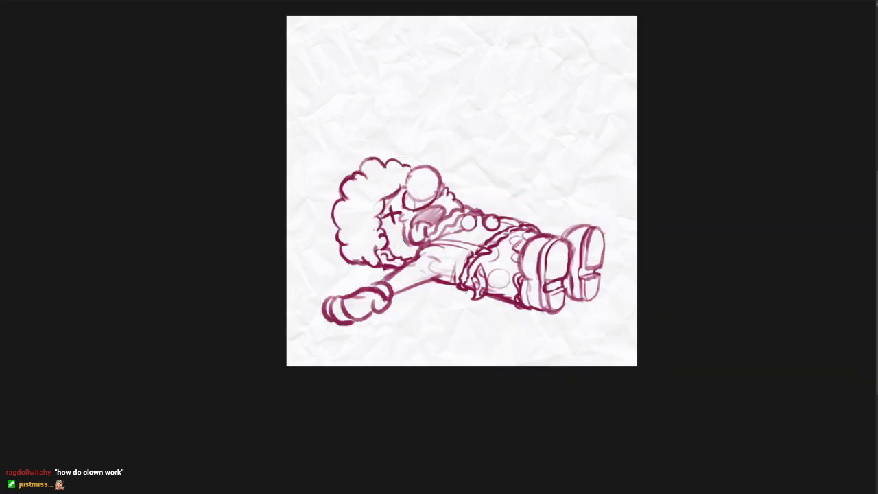
pyautogui.moveTo(394, 240)
pyautogui.mouseDown()
pyautogui.moveTo(446, 240)
pyautogui.moveTo(433, 226)
pyautogui.mouseUp()
pyautogui.moveTo(540, 284)
pyautogui.mouseDown()
pyautogui.moveTo(510, 268)
pyautogui.moveTo(457, 308)
pyautogui.mouseUp()
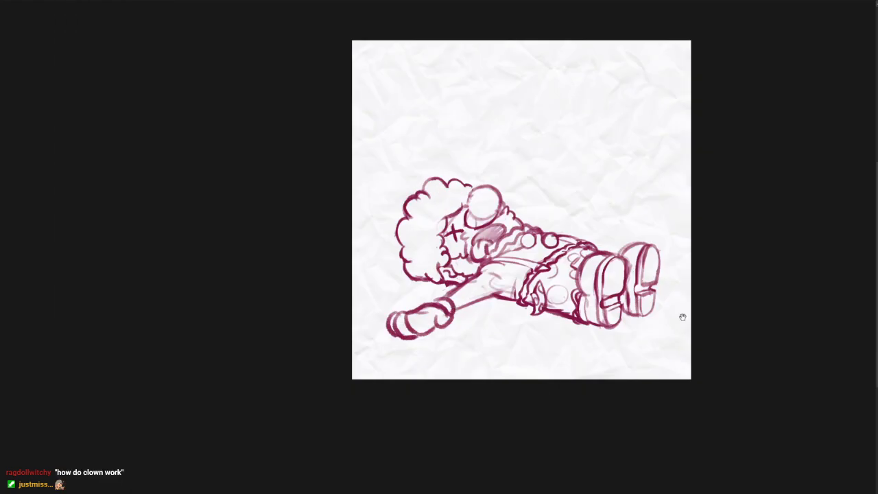
pyautogui.moveTo(500, 281); pyautogui.dragTo(549, 280)
pyautogui.moveTo(446, 363); pyautogui.dragTo(478, 335)
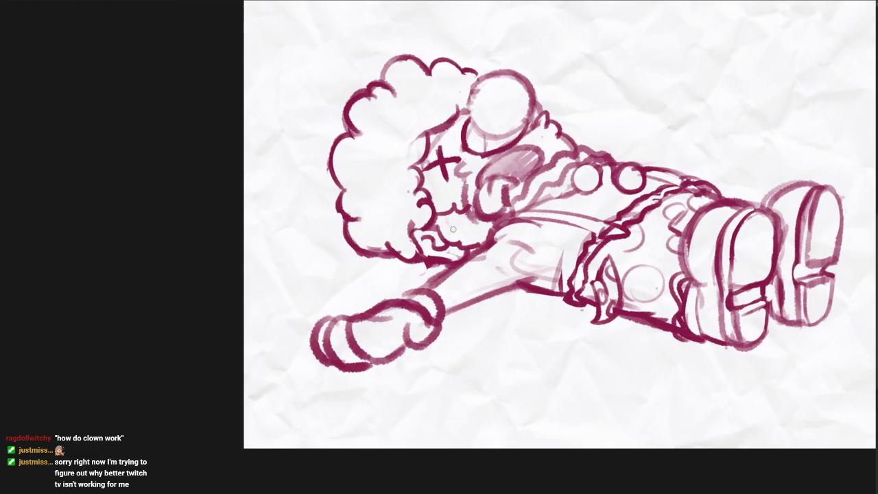
# - Lasso the clown's near gloved hand, rotate it clockwise to lie level, and touch up the wrist line
pyautogui.press('l')
pyautogui.moveTo(408, 282)
pyautogui.mouseDown()
pyautogui.moveTo(444, 343)
pyautogui.moveTo(406, 280)
pyautogui.moveTo(456, 298)
pyautogui.moveTo(460, 306)
pyautogui.moveTo(438, 314)
pyautogui.moveTo(434, 301)
pyautogui.moveTo(476, 280)
pyautogui.mouseUp()
pyautogui.click(408, 409)
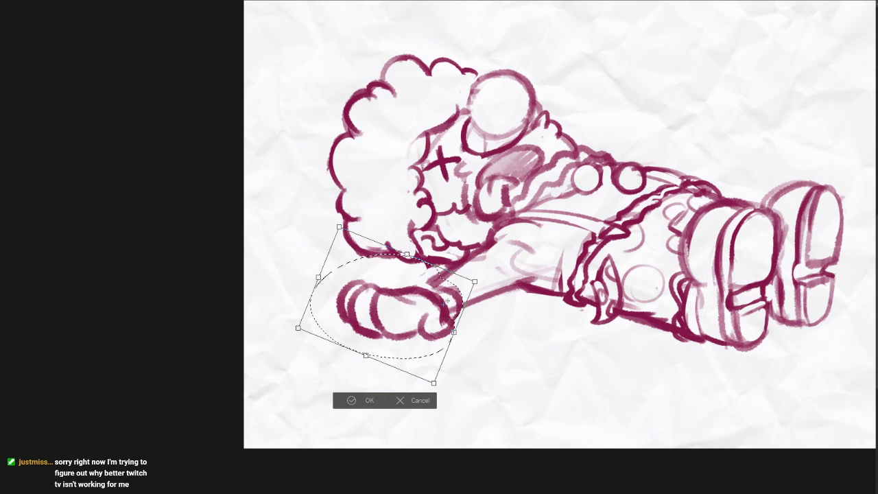
pyautogui.press('Return')
pyautogui.moveTo(416, 287); pyautogui.dragTo(446, 279)
# - Sketch the far arm's gloved hand behind the belly, just above the near shoe
pyautogui.moveTo(631, 159)
pyautogui.mouseDown()
pyautogui.moveTo(738, 179)
pyautogui.moveTo(701, 162)
pyautogui.moveTo(722, 183)
pyautogui.mouseUp()
pyautogui.hotkey('ctrl', 'z')
pyautogui.moveTo(711, 179)
pyautogui.mouseDown()
pyautogui.moveTo(734, 177)
pyautogui.moveTo(752, 192)
pyautogui.moveTo(718, 180)
pyautogui.moveTo(739, 192)
pyautogui.moveTo(732, 199)
pyautogui.moveTo(743, 183)
pyautogui.mouseUp()
pyautogui.moveTo(705, 159)
pyautogui.mouseDown()
pyautogui.moveTo(748, 167)
pyautogui.moveTo(736, 176)
pyautogui.moveTo(722, 171)
pyautogui.mouseUp()
pyautogui.moveTo(696, 285); pyautogui.dragTo(655, 292)
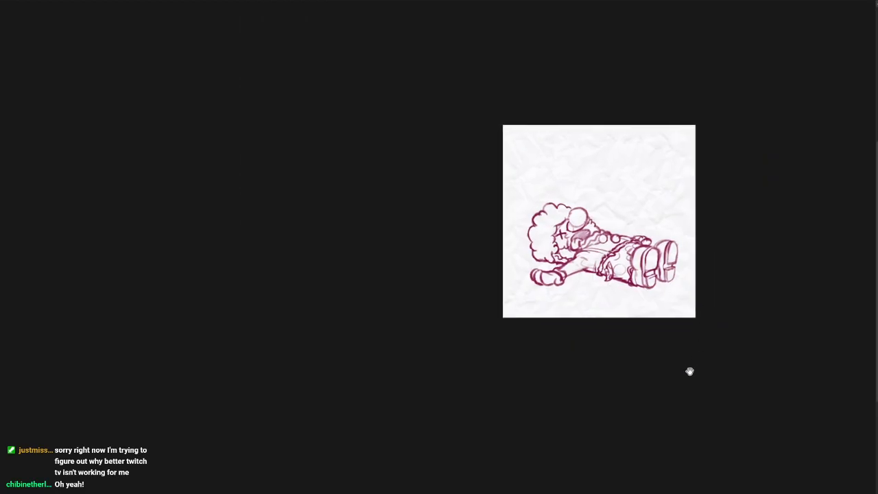
# - Scale the whole clown sketch up until it nearly fills the canvas width
pyautogui.moveTo(700, 371); pyautogui.dragTo(659, 379)
pyautogui.moveTo(628, 266); pyautogui.dragTo(656, 231)
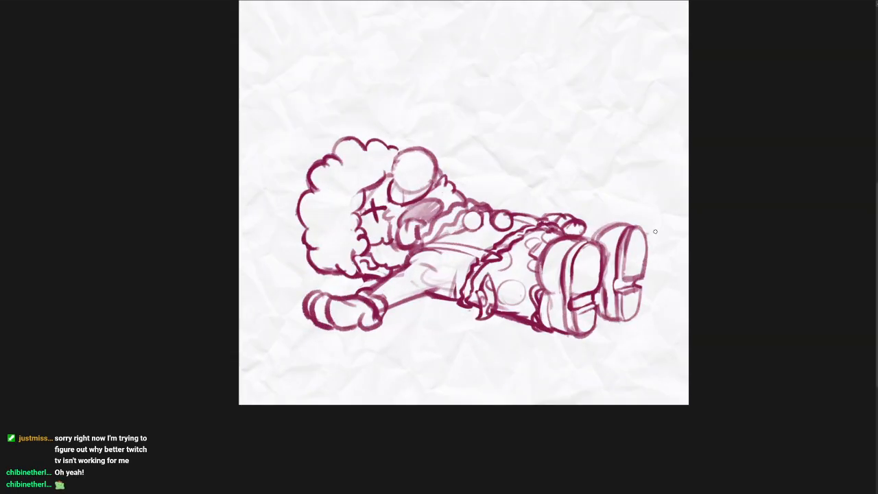
pyautogui.hotkey('ctrl', 't')
pyautogui.moveTo(651, 135); pyautogui.dragTo(686, 110)
pyautogui.moveTo(651, 218)
pyautogui.mouseDown()
pyautogui.moveTo(628, 203)
pyautogui.moveTo(636, 204)
pyautogui.mouseUp()
pyautogui.moveTo(671, 102)
pyautogui.mouseDown()
pyautogui.moveTo(687, 95)
pyautogui.moveTo(672, 105)
pyautogui.mouseUp()
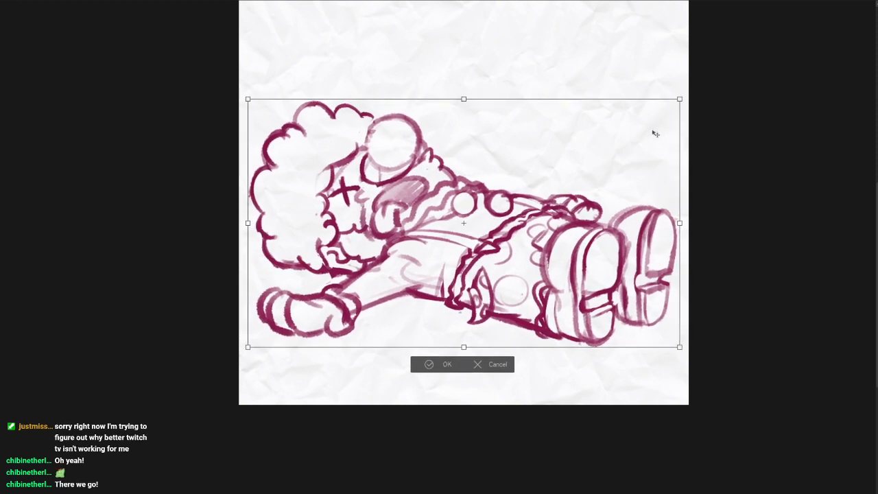
pyautogui.press('Return')
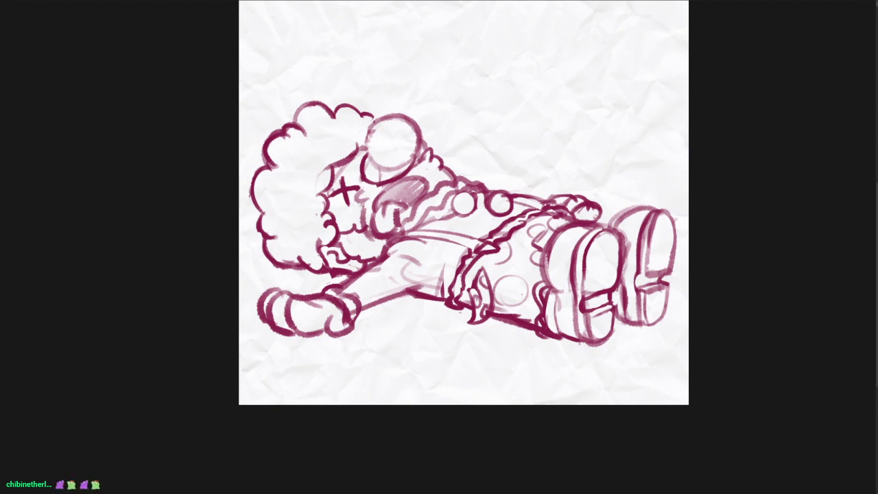
# - Redraw the hair curls next to the nose with rounded ends and erase the stray marks inside them
pyautogui.click(348, 113)
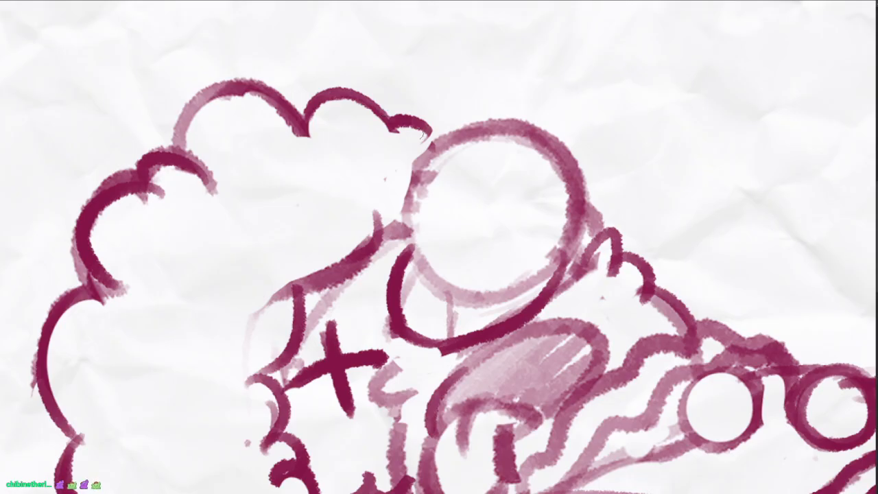
pyautogui.moveTo(450, 232); pyautogui.dragTo(452, 201)
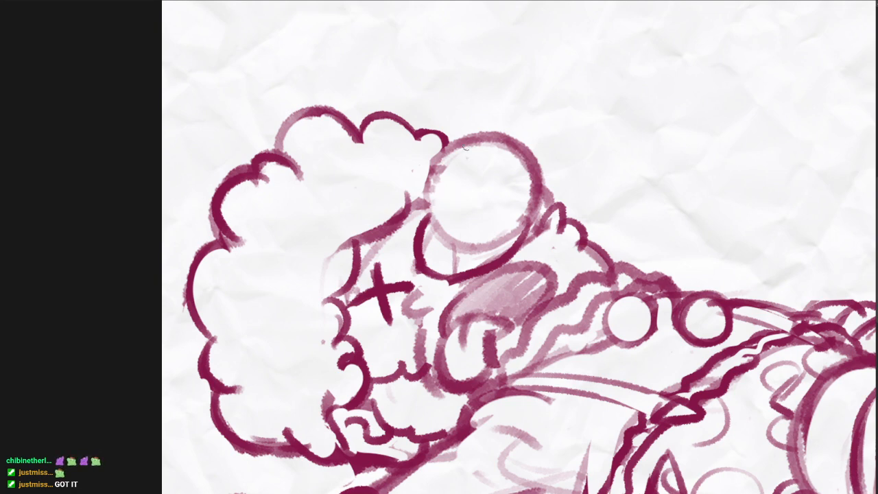
pyautogui.scroll(3, 399, 159)
pyautogui.moveTo(398, 161); pyautogui.dragTo(435, 164)
pyautogui.moveTo(369, 111); pyautogui.dragTo(456, 165)
pyautogui.press('e')
pyautogui.moveTo(404, 117); pyautogui.dragTo(433, 132)
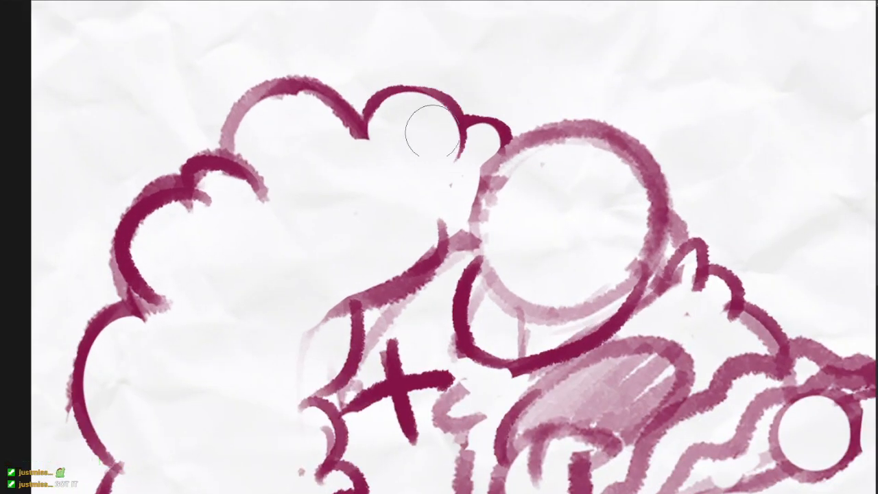
pyautogui.press('b')
pyautogui.moveTo(368, 112)
pyautogui.mouseDown()
pyautogui.moveTo(462, 129)
pyautogui.moveTo(453, 166)
pyautogui.mouseUp()
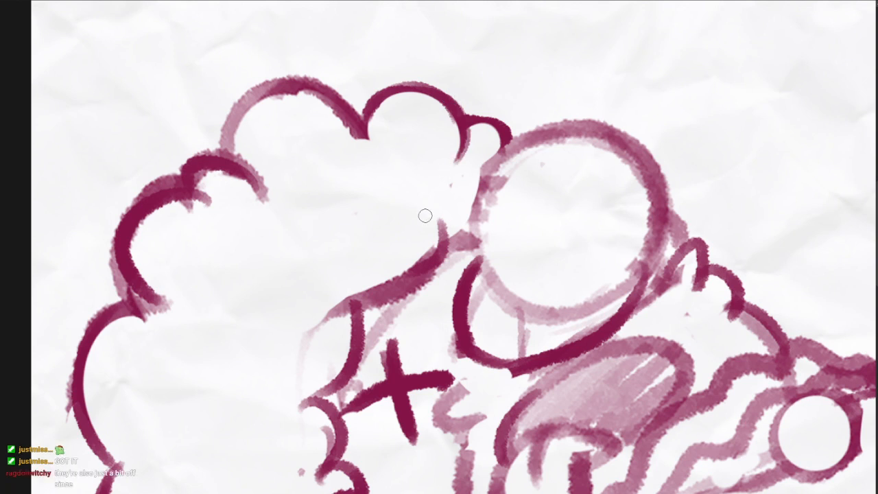
# - Redraw the large curl at the top of the hair as a darker, rounder arc and clean up its inside
pyautogui.press('e')
pyautogui.moveTo(286, 102)
pyautogui.mouseDown()
pyautogui.moveTo(304, 134)
pyautogui.moveTo(325, 131)
pyautogui.mouseUp()
pyautogui.press('b')
pyautogui.moveTo(276, 89)
pyautogui.mouseDown()
pyautogui.moveTo(302, 84)
pyautogui.moveTo(351, 146)
pyautogui.moveTo(363, 140)
pyautogui.mouseUp()
pyautogui.hotkey('ctrl', 'z')
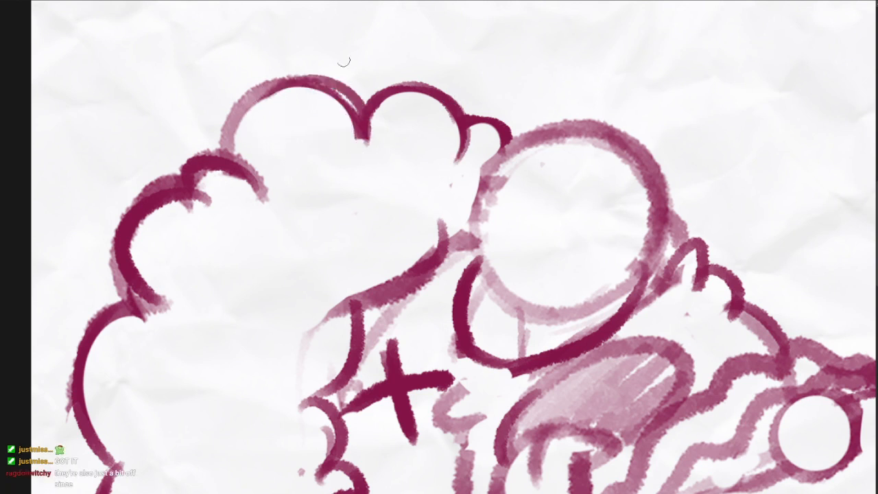
pyautogui.hotkey('ctrl', 'z')
pyautogui.moveTo(266, 92)
pyautogui.mouseDown()
pyautogui.moveTo(360, 137)
pyautogui.moveTo(348, 171)
pyautogui.moveTo(371, 151)
pyautogui.moveTo(368, 175)
pyautogui.moveTo(348, 101)
pyautogui.moveTo(361, 126)
pyautogui.moveTo(356, 149)
pyautogui.mouseUp()
pyautogui.press('e')
pyautogui.press('b')
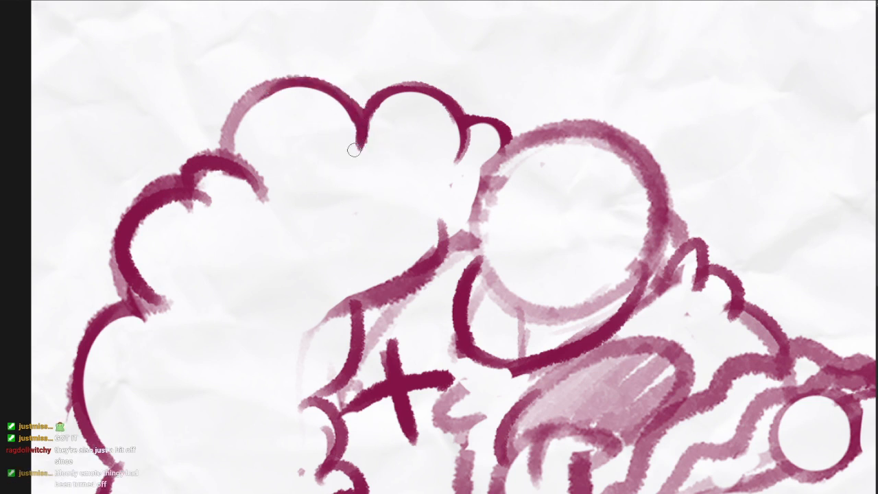
pyautogui.moveTo(309, 85); pyautogui.dragTo(231, 143)
pyautogui.moveTo(257, 97); pyautogui.dragTo(225, 154)
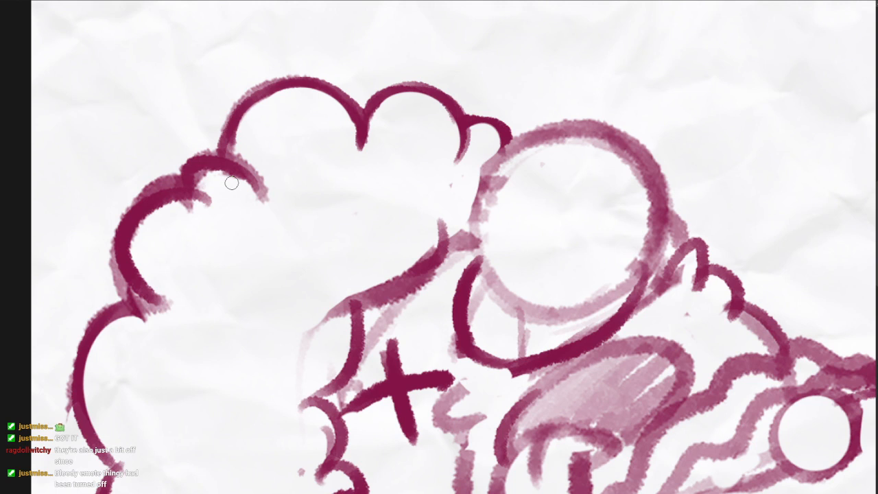
# - Redraw the clown's round nose with a darker, cleaner circular outline
pyautogui.moveTo(515, 133); pyautogui.dragTo(492, 109)
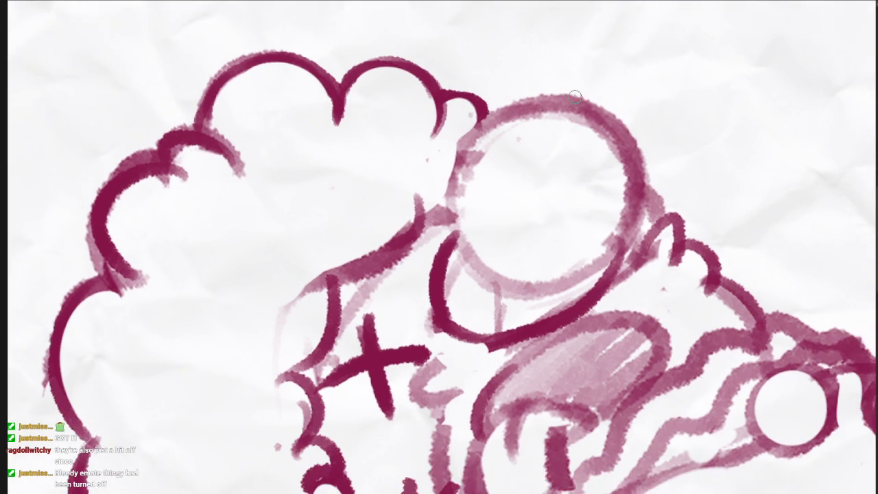
pyautogui.moveTo(575, 101)
pyautogui.mouseDown()
pyautogui.moveTo(589, 122)
pyautogui.moveTo(447, 204)
pyautogui.mouseUp()
pyautogui.moveTo(473, 122)
pyautogui.mouseDown()
pyautogui.moveTo(450, 237)
pyautogui.moveTo(461, 259)
pyautogui.mouseUp()
pyautogui.hotkey('ctrl', 'z')
pyautogui.moveTo(564, 100)
pyautogui.mouseDown()
pyautogui.moveTo(456, 228)
pyautogui.moveTo(447, 180)
pyautogui.moveTo(452, 220)
pyautogui.mouseUp()
pyautogui.hotkey('ctrl', 'z')
pyautogui.hotkey('ctrl', 'z')
pyautogui.moveTo(497, 114); pyautogui.dragTo(455, 198)
pyautogui.moveTo(457, 159); pyautogui.dragTo(471, 240)
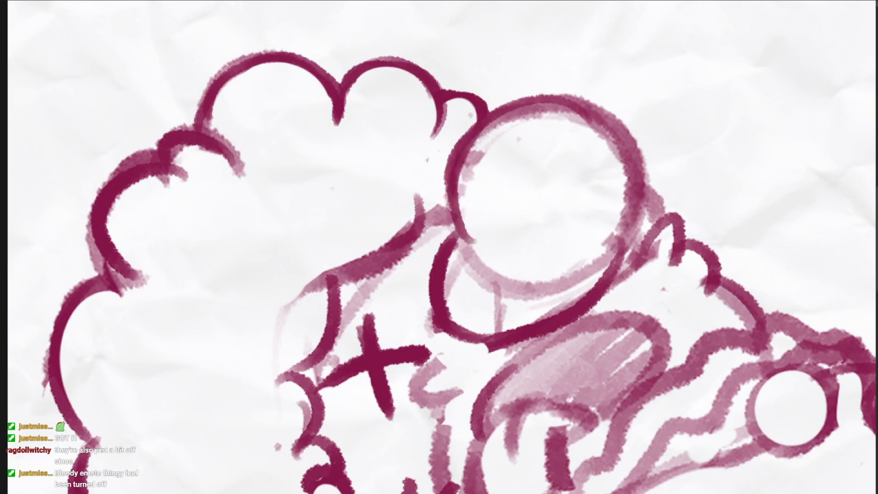
pyautogui.moveTo(452, 210); pyautogui.dragTo(538, 296)
pyautogui.moveTo(537, 296)
pyautogui.mouseDown()
pyautogui.moveTo(619, 259)
pyautogui.moveTo(641, 196)
pyautogui.mouseUp()
pyautogui.hotkey('ctrl', 'z')
pyautogui.moveTo(594, 106)
pyautogui.mouseDown()
pyautogui.moveTo(588, 275)
pyautogui.moveTo(545, 285)
pyautogui.moveTo(461, 280)
pyautogui.mouseUp()
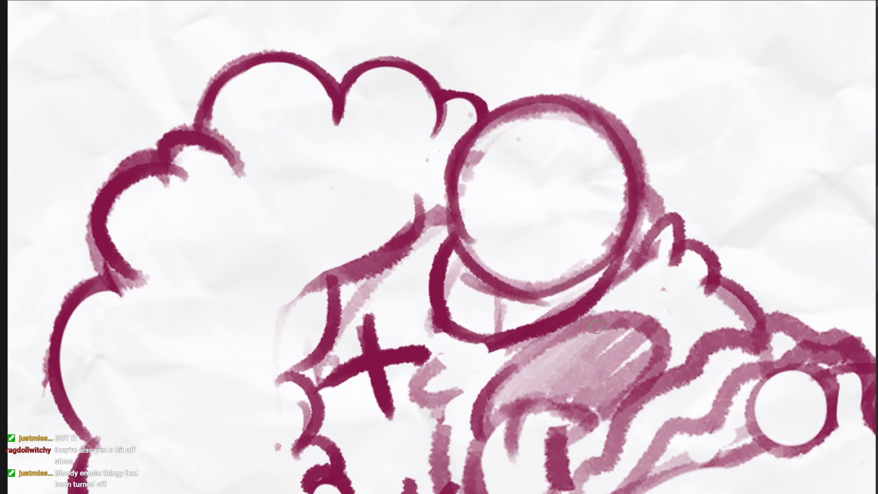
# - Darken the upper outline of the open mouth and add shading strokes inside it
pyautogui.scroll(-3, 532, 274)
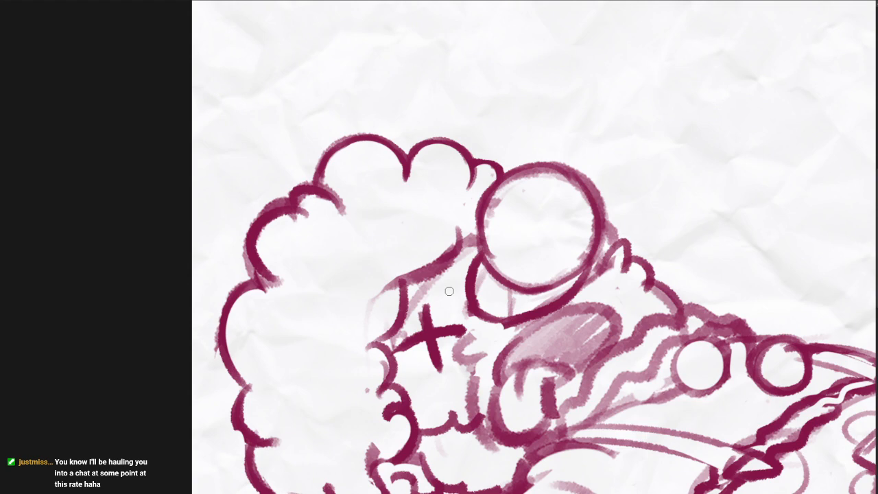
pyautogui.moveTo(608, 384); pyautogui.dragTo(519, 255)
pyautogui.scroll(3, 487, 201)
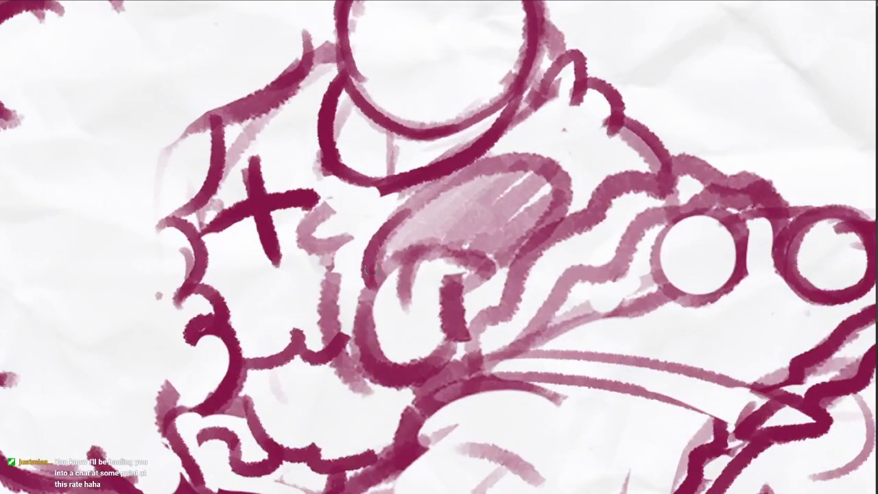
pyautogui.moveTo(372, 283)
pyautogui.mouseDown()
pyautogui.moveTo(556, 163)
pyautogui.moveTo(559, 180)
pyautogui.moveTo(500, 165)
pyautogui.moveTo(381, 249)
pyautogui.mouseUp()
pyautogui.hotkey('ctrl', 'z')
pyautogui.hotkey('ctrl', 'z')
pyautogui.moveTo(536, 162); pyautogui.dragTo(367, 267)
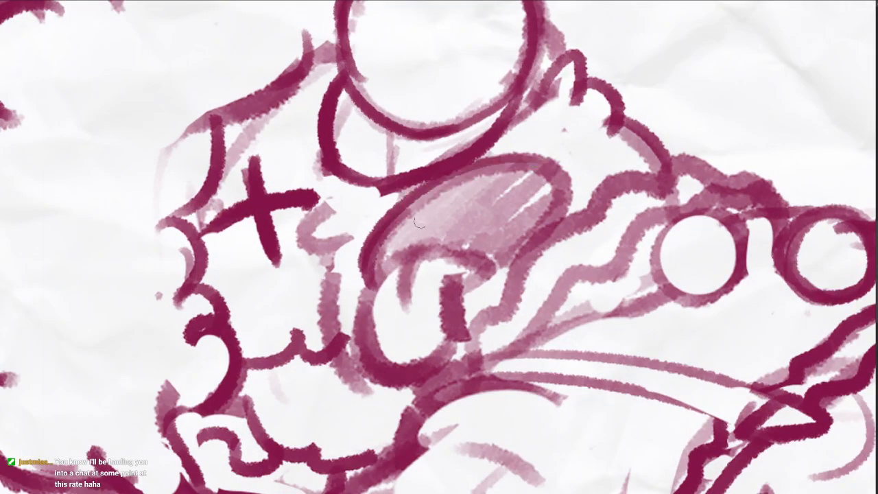
pyautogui.moveTo(399, 235)
pyautogui.mouseDown()
pyautogui.moveTo(494, 176)
pyautogui.moveTo(549, 199)
pyautogui.mouseUp()
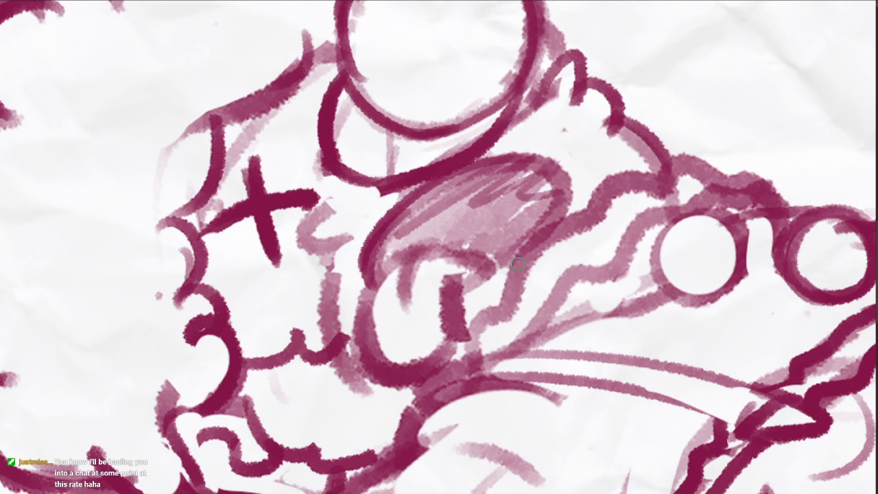
# - Redraw the outline of the round button nearest the head and the collar edge running down from it
pyautogui.scroll(-5, 405, 250)
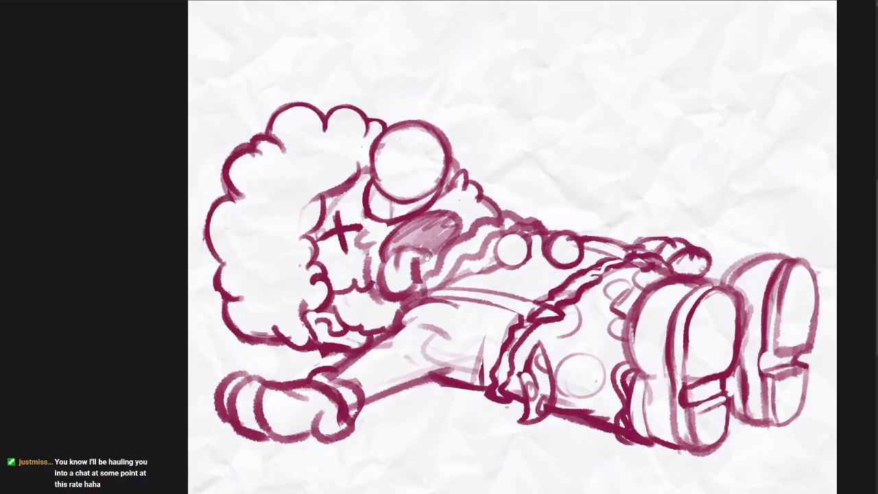
pyautogui.moveTo(514, 257)
pyautogui.mouseDown()
pyautogui.moveTo(473, 190)
pyautogui.moveTo(462, 217)
pyautogui.moveTo(425, 241)
pyautogui.moveTo(466, 208)
pyautogui.moveTo(454, 154)
pyautogui.moveTo(512, 164)
pyautogui.moveTo(499, 155)
pyautogui.mouseUp()
pyautogui.scroll(5, 461, 217)
pyautogui.press('e')
pyautogui.press('b')
pyautogui.hotkey('ctrl', 'z')
pyautogui.press('e')
pyautogui.moveTo(478, 194)
pyautogui.mouseDown()
pyautogui.moveTo(455, 177)
pyautogui.moveTo(488, 153)
pyautogui.mouseUp()
pyautogui.press('b')
pyautogui.moveTo(435, 156)
pyautogui.mouseDown()
pyautogui.moveTo(472, 207)
pyautogui.moveTo(486, 208)
pyautogui.moveTo(506, 163)
pyautogui.moveTo(488, 201)
pyautogui.moveTo(497, 146)
pyautogui.mouseUp()
pyautogui.hotkey('ctrl', 'z')
pyautogui.moveTo(338, 265); pyautogui.dragTo(445, 234)
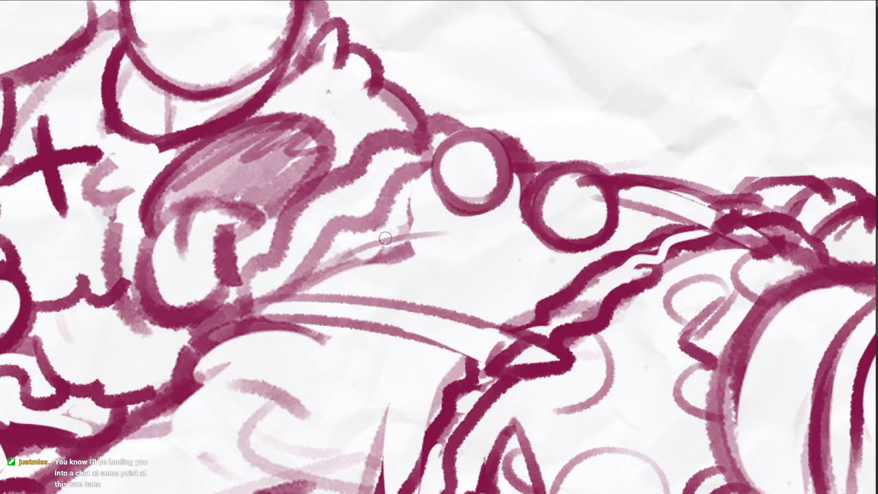
pyautogui.moveTo(380, 247); pyautogui.dragTo(445, 202)
# - Fade the finished clown sketch to a faint guide for inking
pyautogui.scroll(-8, 471, 187)
pyautogui.moveTo(584, 293); pyautogui.dragTo(566, 282)
pyautogui.press('1')
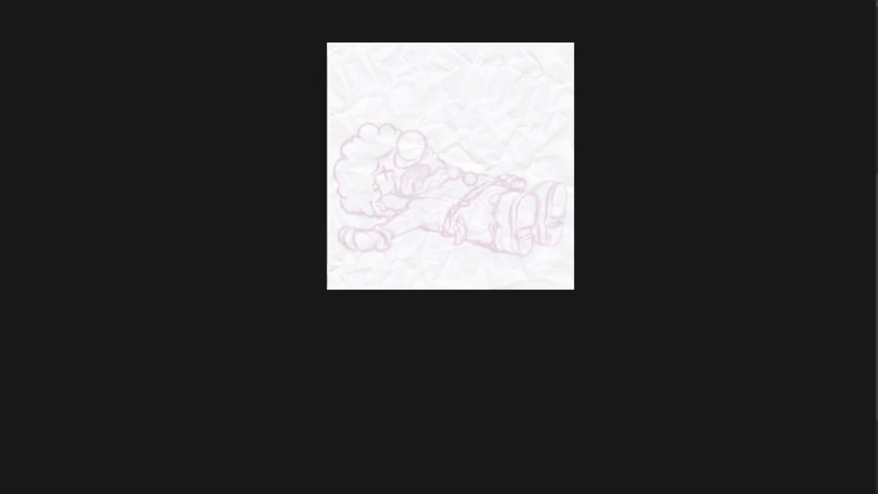
pyautogui.doubleClick(5, 463)
pyautogui.moveTo(670, 184); pyautogui.dragTo(622, 222)
pyautogui.click(872, 60)
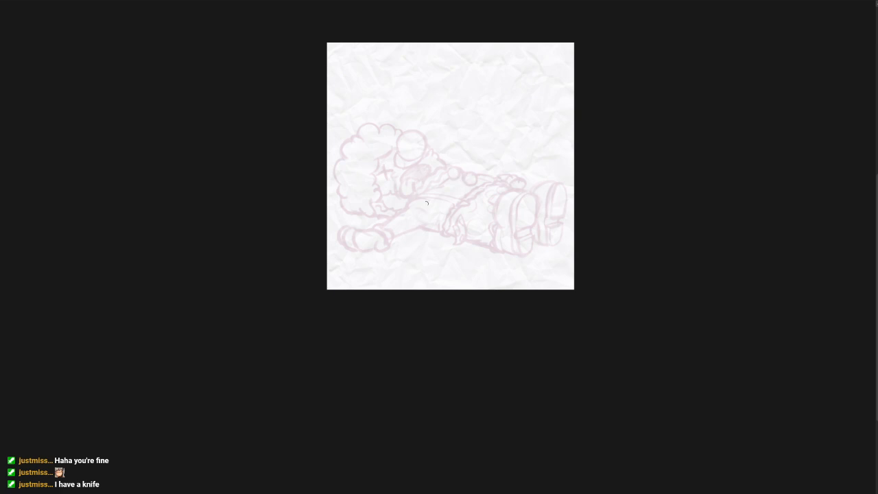
pyautogui.moveTo(421, 206); pyautogui.dragTo(524, 187)
pyautogui.scroll(4, 477, 178)
pyautogui.hotkey('ctrl', 'z')
pyautogui.moveTo(396, 280); pyautogui.dragTo(463, 312)
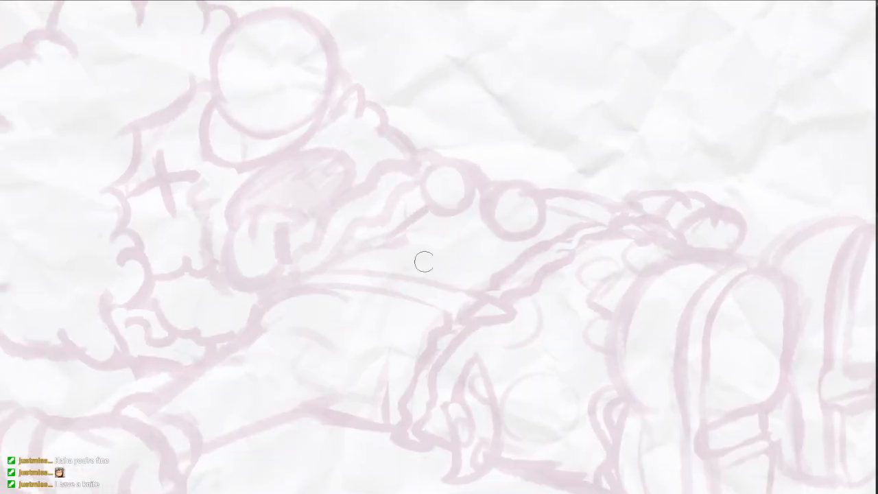
pyautogui.moveTo(356, 339)
pyautogui.mouseDown()
pyautogui.moveTo(385, 319)
pyautogui.moveTo(664, 212)
pyautogui.mouseUp()
pyautogui.hotkey('ctrl', 'z')
# - Ink the clown's nose as a thick black circle over the faint sketch and smooth its outer edge
pyautogui.moveTo(304, 121); pyautogui.dragTo(478, 279)
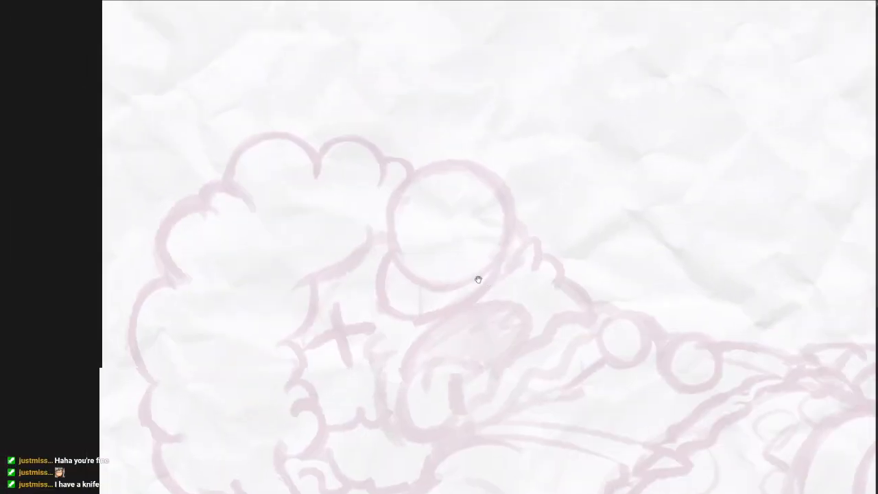
pyautogui.scroll(3, 478, 280)
pyautogui.moveTo(563, 110)
pyautogui.mouseDown()
pyautogui.moveTo(304, 345)
pyautogui.moveTo(588, 144)
pyautogui.moveTo(572, 112)
pyautogui.moveTo(324, 304)
pyautogui.moveTo(625, 182)
pyautogui.moveTo(497, 66)
pyautogui.moveTo(613, 146)
pyautogui.mouseUp()
pyautogui.hotkey('ctrl', 'z')
pyautogui.press('e')
pyautogui.hotkey('ctrl', 'z')
pyautogui.moveTo(517, 61); pyautogui.dragTo(625, 143)
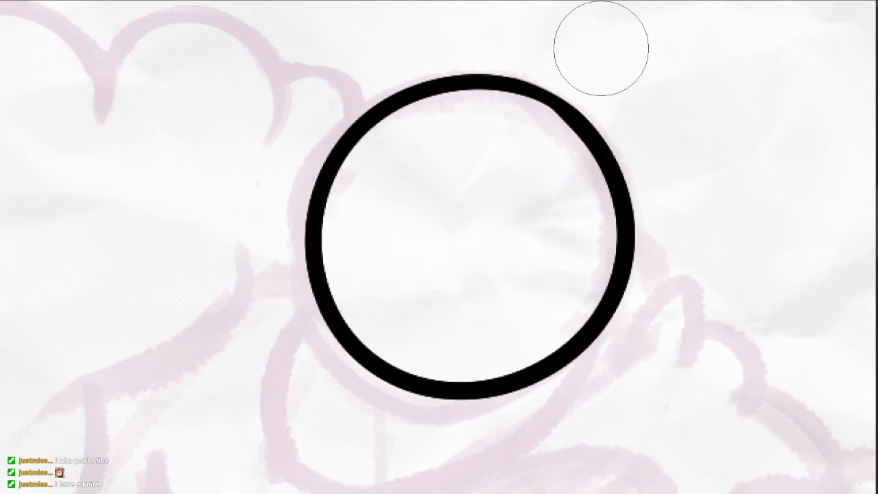
pyautogui.press('b')
pyautogui.moveTo(521, 94); pyautogui.dragTo(602, 190)
pyautogui.hotkey('ctrl', 'z')
pyautogui.moveTo(499, 83); pyautogui.dragTo(609, 194)
pyautogui.hotkey('ctrl', 'z')
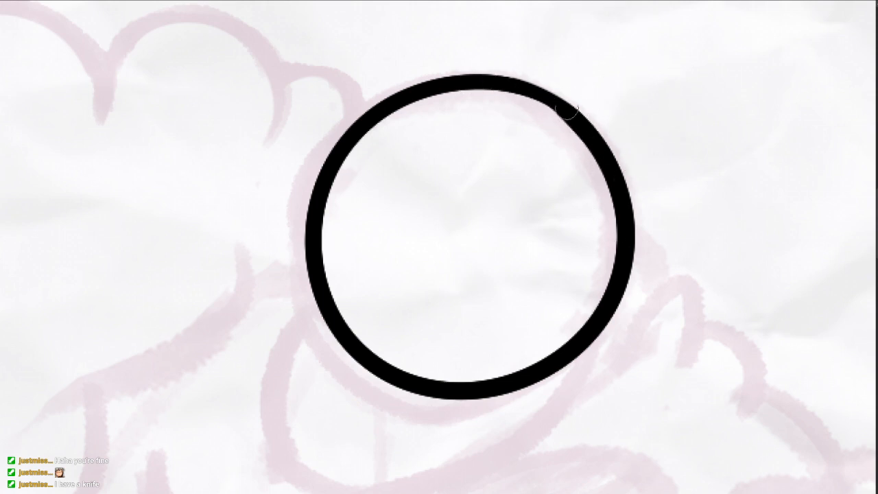
# - Lasso the inked nose circle, shift it onto the sketched nose, adjust its size slightly, and deselect it
pyautogui.moveTo(705, 186)
pyautogui.mouseDown()
pyautogui.moveTo(556, 50)
pyautogui.moveTo(667, 141)
pyautogui.mouseUp()
pyautogui.moveTo(601, 272); pyautogui.dragTo(584, 276)
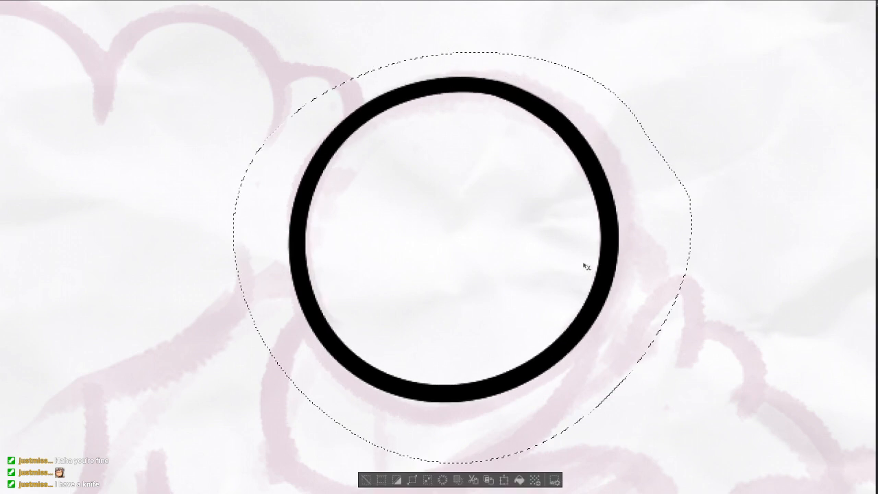
pyautogui.click(505, 477)
pyautogui.scroll(-3, 669, 255)
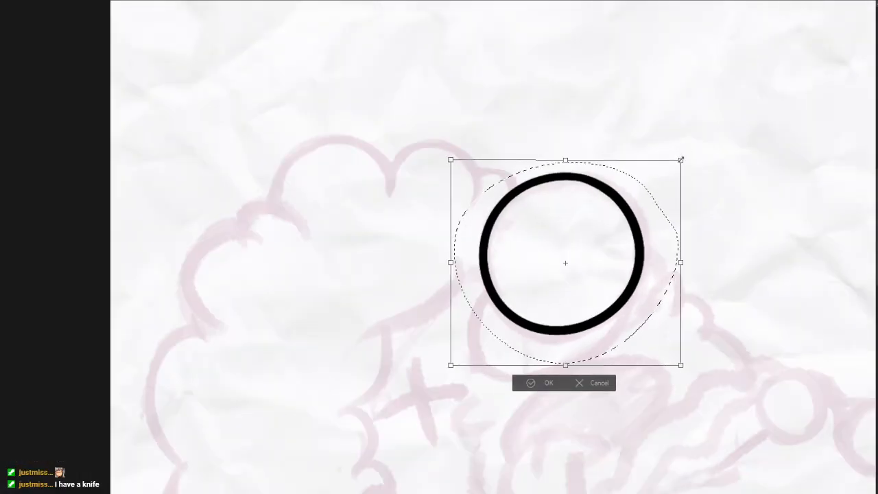
pyautogui.moveTo(681, 160); pyautogui.dragTo(709, 178)
pyautogui.press('Return')
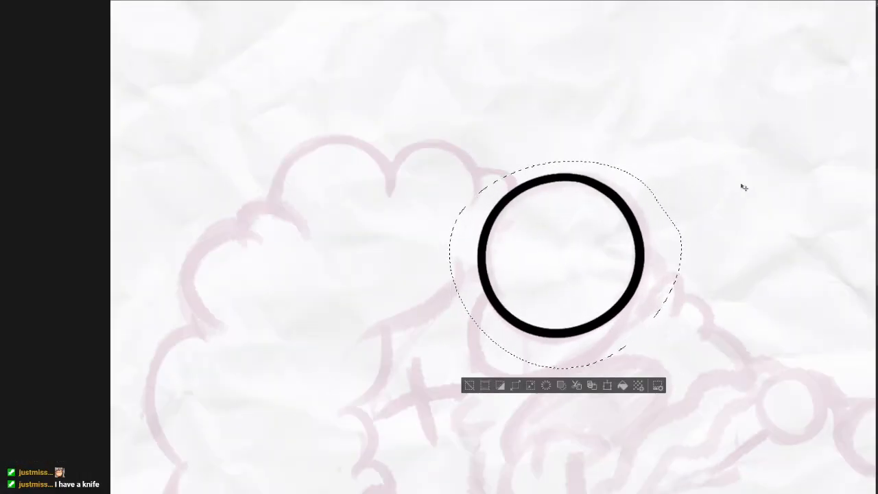
pyautogui.hotkey('ctrl', 'd')
# - Ink the curved outline that wraps beneath the nose circle from one side to the other
pyautogui.moveTo(496, 329); pyautogui.dragTo(414, 229)
pyautogui.scroll(3, 416, 226)
pyautogui.moveTo(394, 162); pyautogui.dragTo(378, 279)
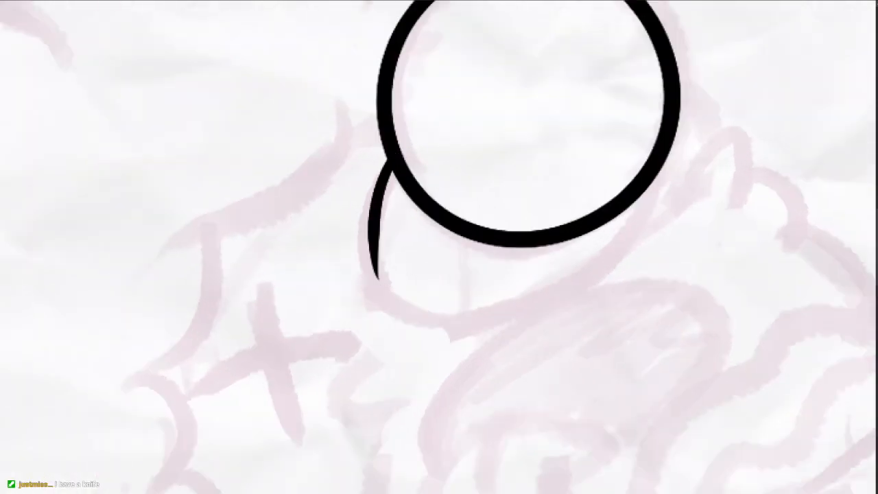
pyautogui.moveTo(650, 148)
pyautogui.mouseDown()
pyautogui.moveTo(643, 197)
pyautogui.moveTo(451, 298)
pyautogui.moveTo(405, 290)
pyautogui.moveTo(368, 213)
pyautogui.mouseUp()
pyautogui.moveTo(474, 324); pyautogui.dragTo(434, 173)
# - Ink the wavy tufts on both sides of the outline beneath the nose and the curved line running down from one tuft
pyautogui.moveTo(393, 145)
pyautogui.mouseDown()
pyautogui.moveTo(321, 201)
pyautogui.moveTo(336, 253)
pyautogui.mouseUp()
pyautogui.moveTo(403, 231); pyautogui.dragTo(287, 333)
pyautogui.moveTo(495, 140)
pyautogui.mouseDown()
pyautogui.moveTo(566, 111)
pyautogui.moveTo(597, 158)
pyautogui.mouseUp()
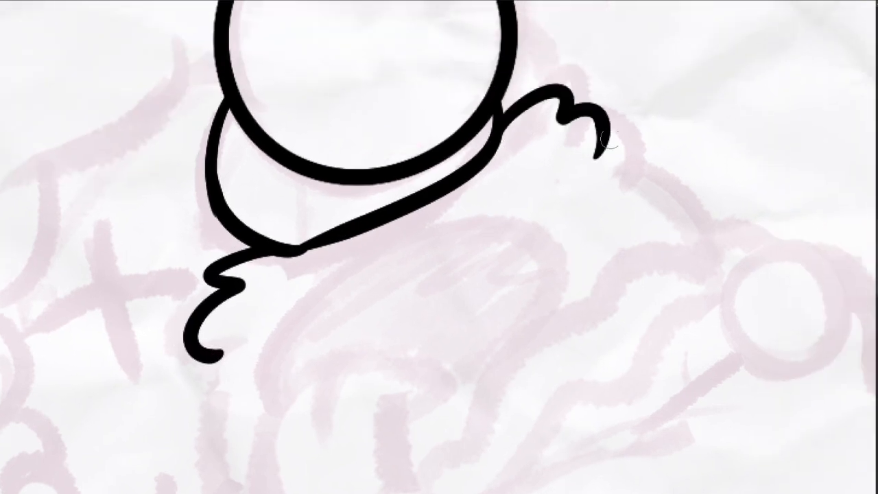
pyautogui.scroll(-5, 610, 139)
pyautogui.moveTo(653, 221); pyautogui.dragTo(641, 219)
pyautogui.scroll(5, 579, 168)
pyautogui.moveTo(370, 102)
pyautogui.mouseDown()
pyautogui.moveTo(353, 155)
pyautogui.moveTo(393, 252)
pyautogui.mouseUp()
pyautogui.moveTo(432, 241); pyautogui.dragTo(326, 406)
# - Ink the open mouth's rounded outline as a thick arch below the nose
pyautogui.moveTo(486, 291)
pyautogui.mouseDown()
pyautogui.moveTo(502, 282)
pyautogui.moveTo(538, 109)
pyautogui.moveTo(338, 296)
pyautogui.mouseUp()
pyautogui.hotkey('ctrl', 'z')
pyautogui.moveTo(333, 304); pyautogui.dragTo(325, 300)
pyautogui.moveTo(580, 137)
pyautogui.mouseDown()
pyautogui.moveTo(539, 261)
pyautogui.moveTo(505, 296)
pyautogui.moveTo(553, 304)
pyautogui.moveTo(465, 359)
pyautogui.mouseUp()
pyautogui.scroll(-5, 507, 305)
pyautogui.scroll(5, 544, 310)
pyautogui.hotkey('ctrl', 'z')
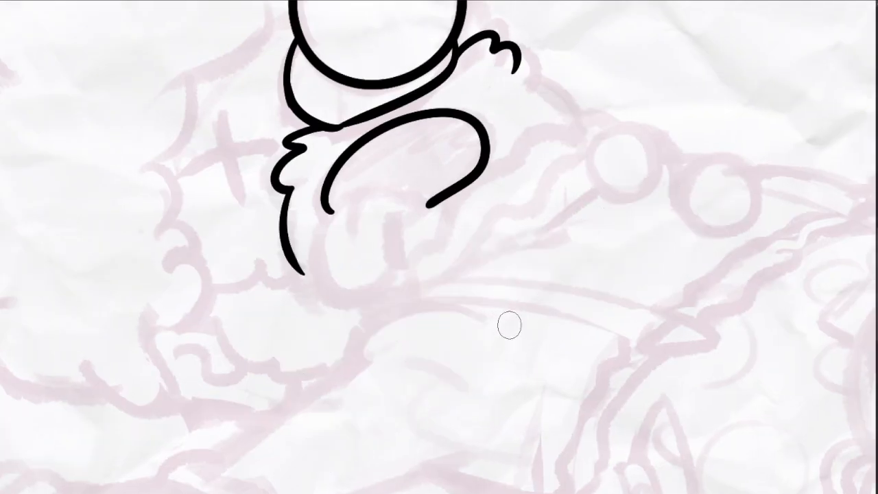
pyautogui.moveTo(481, 297)
pyautogui.mouseDown()
pyautogui.moveTo(412, 337)
pyautogui.moveTo(784, 265)
pyautogui.mouseUp()
pyautogui.scroll(5, 373, 172)
pyautogui.hotkey('ctrl', 'z')
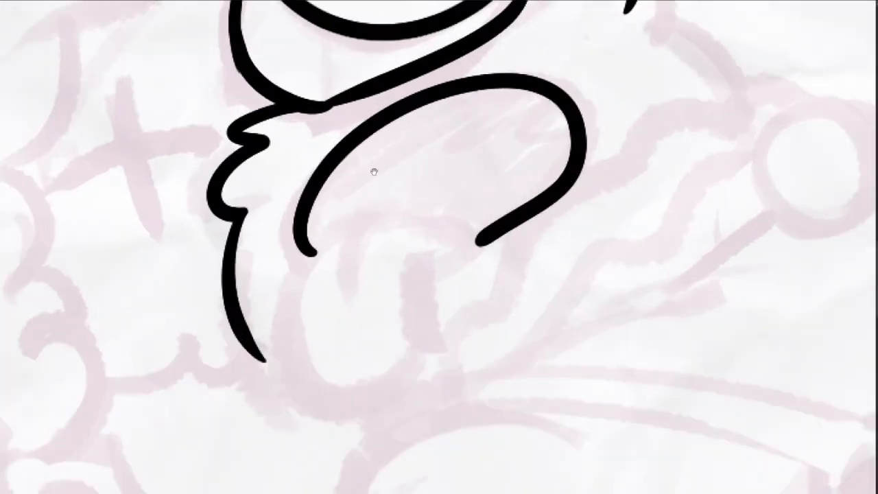
pyautogui.scroll(-5, 326, 292)
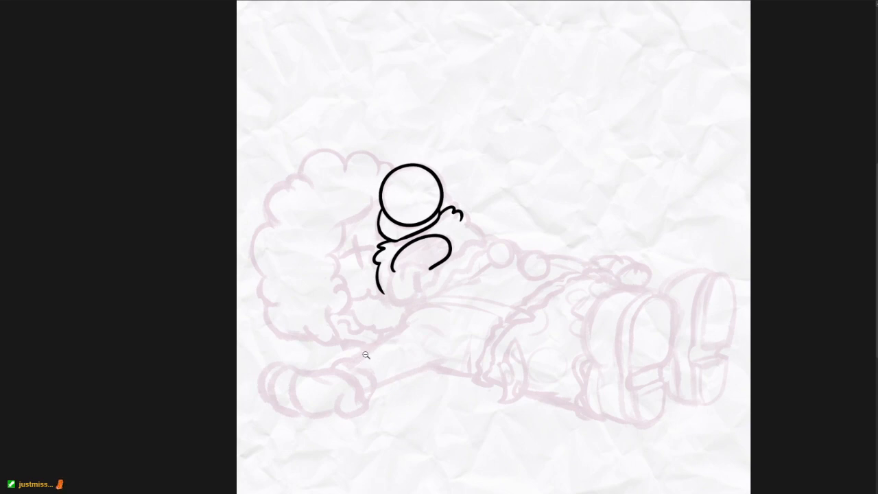
# - Ink the tongue hanging out of the mouth, with its center crease and a clean join at the mouth corner
pyautogui.scroll(5, 416, 251)
pyautogui.moveTo(444, 297)
pyautogui.mouseDown()
pyautogui.moveTo(429, 257)
pyautogui.moveTo(446, 243)
pyautogui.moveTo(326, 287)
pyautogui.mouseUp()
pyautogui.scroll(4, 429, 256)
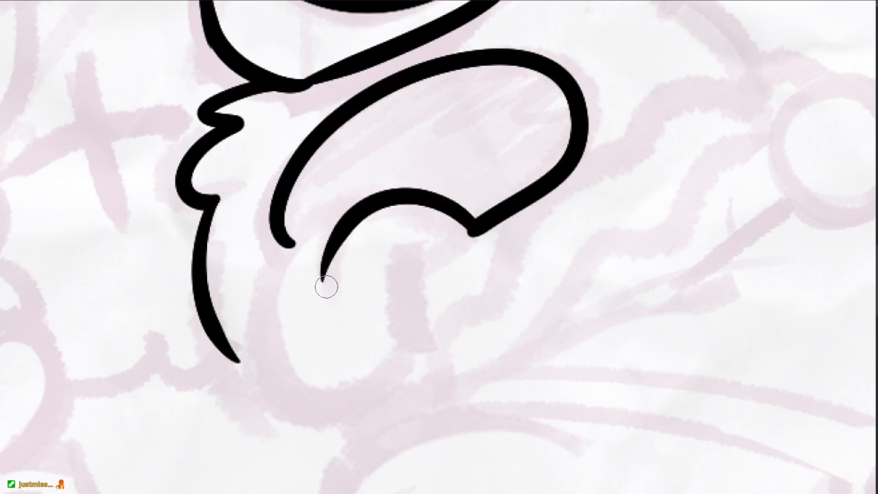
pyautogui.moveTo(345, 207)
pyautogui.mouseDown()
pyautogui.moveTo(274, 350)
pyautogui.moveTo(410, 326)
pyautogui.moveTo(439, 237)
pyautogui.mouseUp()
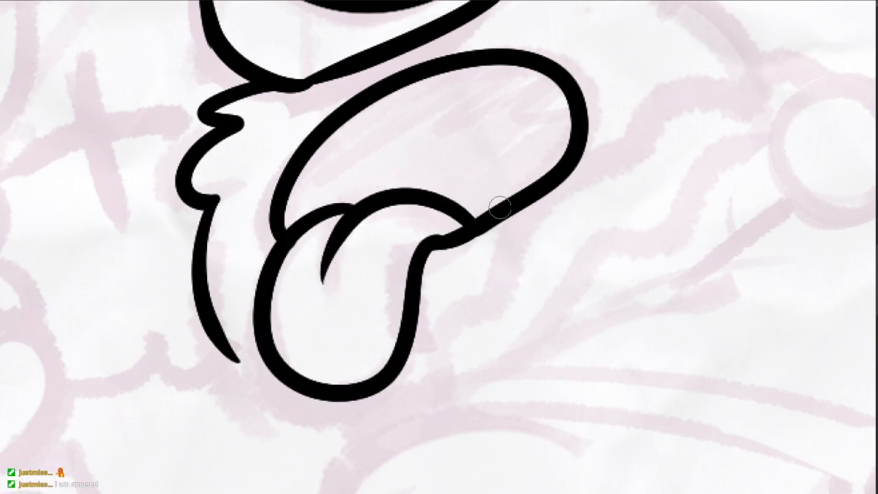
pyautogui.moveTo(428, 251); pyautogui.dragTo(473, 225)
pyautogui.moveTo(509, 193); pyautogui.dragTo(458, 200)
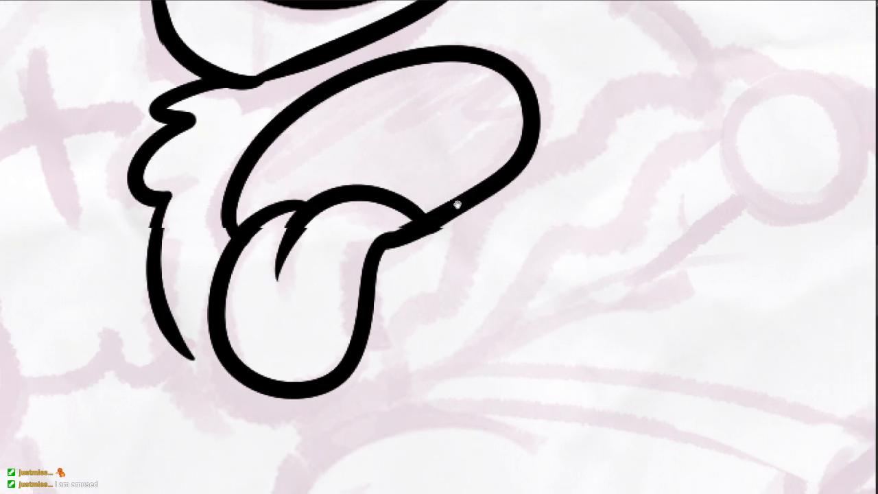
pyautogui.scroll(-2, 475, 197)
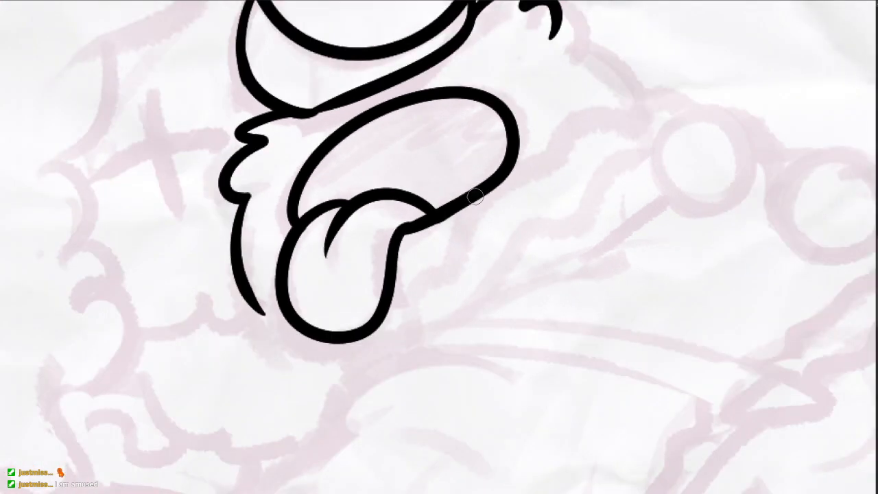
# - Ink the curved line from the chin-side tufts toward the collar and the jagged edge below the face line beside the tongue
pyautogui.moveTo(502, 172); pyautogui.dragTo(466, 254)
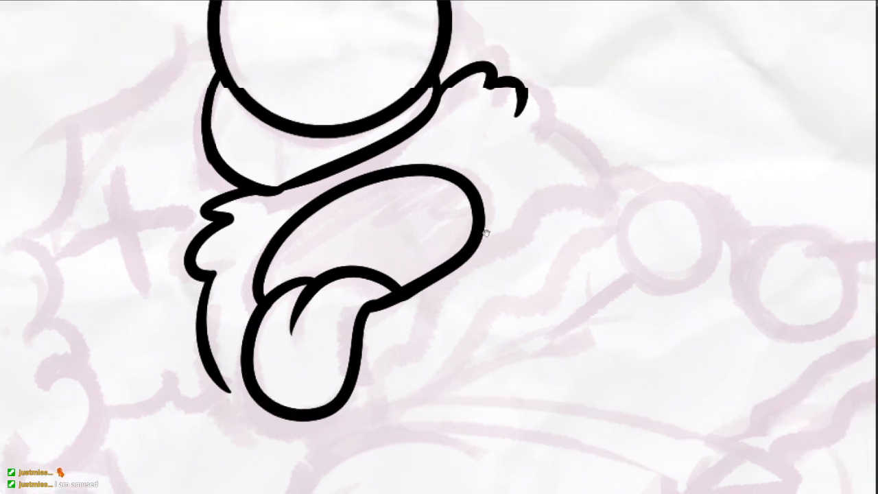
pyautogui.moveTo(523, 110)
pyautogui.mouseDown()
pyautogui.moveTo(568, 123)
pyautogui.moveTo(626, 160)
pyautogui.moveTo(535, 112)
pyautogui.moveTo(609, 204)
pyautogui.mouseUp()
pyautogui.hotkey('ctrl', 'z')
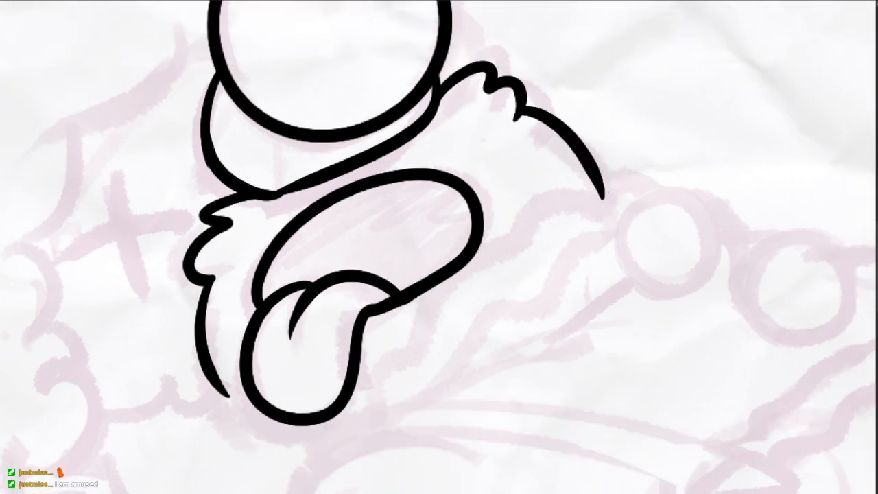
pyautogui.moveTo(294, 282); pyautogui.dragTo(523, 200)
pyautogui.moveTo(333, 334)
pyautogui.mouseDown()
pyautogui.moveTo(386, 301)
pyautogui.moveTo(401, 322)
pyautogui.moveTo(410, 314)
pyautogui.moveTo(440, 334)
pyautogui.moveTo(453, 314)
pyautogui.mouseUp()
pyautogui.moveTo(560, 354)
pyautogui.mouseDown()
pyautogui.moveTo(469, 300)
pyautogui.moveTo(450, 269)
pyautogui.mouseUp()
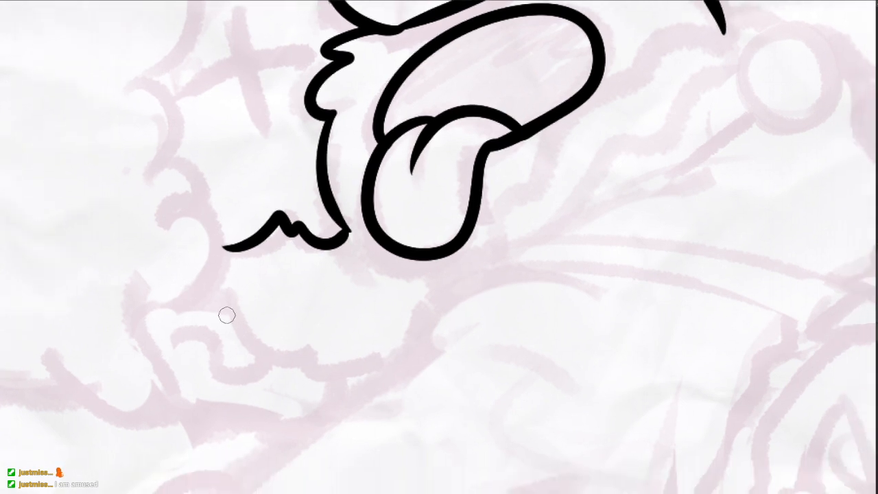
pyautogui.moveTo(278, 331); pyautogui.dragTo(258, 321)
pyautogui.moveTo(205, 302)
pyautogui.mouseDown()
pyautogui.moveTo(289, 347)
pyautogui.moveTo(390, 348)
pyautogui.mouseUp()
pyautogui.moveTo(427, 294); pyautogui.dragTo(398, 325)
pyautogui.scroll(3, 427, 298)
pyautogui.hotkey('ctrl', 'z')
pyautogui.scroll(1, 313, 304)
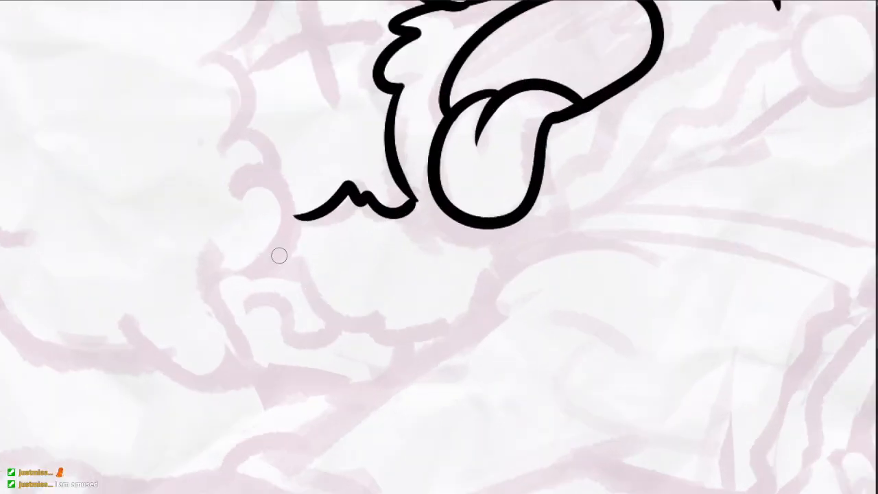
# - Ink the ear's thick outer contour and the thinner curved folds inside it
pyautogui.moveTo(297, 264)
pyautogui.mouseDown()
pyautogui.moveTo(224, 263)
pyautogui.moveTo(206, 293)
pyautogui.moveTo(247, 357)
pyautogui.moveTo(376, 381)
pyautogui.mouseUp()
pyautogui.moveTo(330, 365)
pyautogui.mouseDown()
pyautogui.moveTo(366, 382)
pyautogui.moveTo(387, 365)
pyautogui.moveTo(366, 387)
pyautogui.mouseUp()
pyautogui.hotkey('ctrl', 'z')
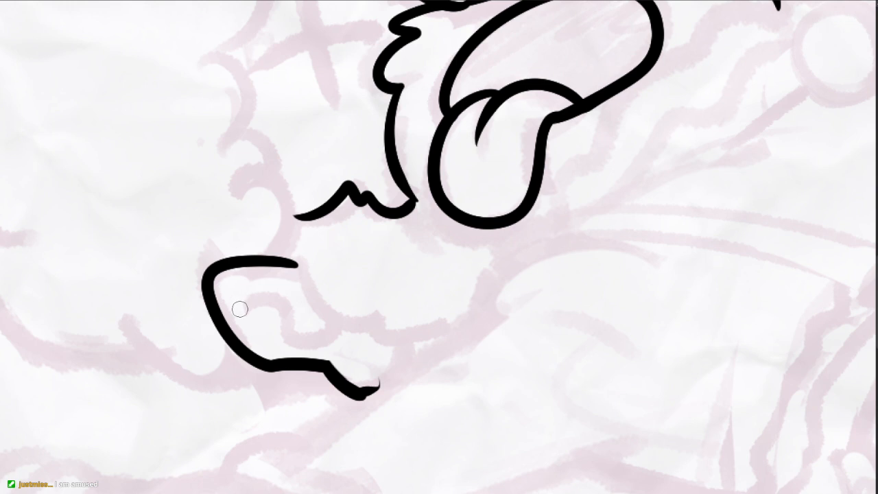
pyautogui.moveTo(239, 309)
pyautogui.mouseDown()
pyautogui.moveTo(240, 286)
pyautogui.moveTo(297, 288)
pyautogui.mouseUp()
pyautogui.hotkey('ctrl', 'z')
pyautogui.moveTo(258, 336)
pyautogui.mouseDown()
pyautogui.moveTo(304, 294)
pyautogui.moveTo(336, 330)
pyautogui.mouseUp()
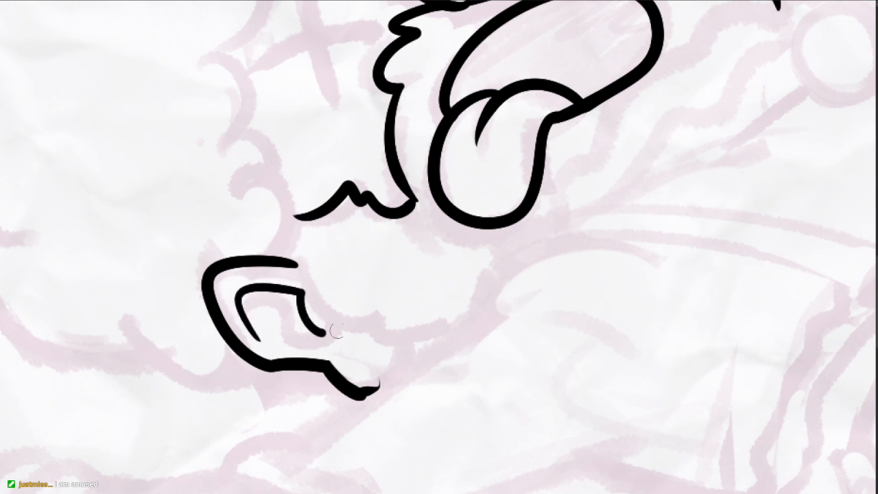
pyautogui.moveTo(401, 320); pyautogui.dragTo(372, 339)
# - Ink the jagged line closing the ear and extending along the jaw, and refine its tapered end
pyautogui.moveTo(267, 282)
pyautogui.mouseDown()
pyautogui.moveTo(278, 305)
pyautogui.moveTo(374, 354)
pyautogui.moveTo(412, 346)
pyautogui.mouseUp()
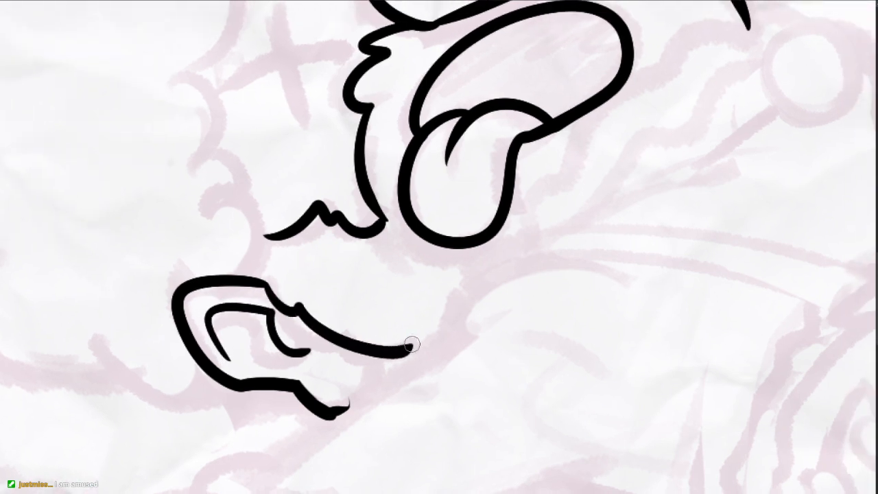
pyautogui.moveTo(492, 280); pyautogui.dragTo(409, 305)
pyautogui.press('e')
pyautogui.moveTo(303, 370); pyautogui.dragTo(344, 379)
pyautogui.press('b')
pyautogui.moveTo(267, 366); pyautogui.dragTo(324, 382)
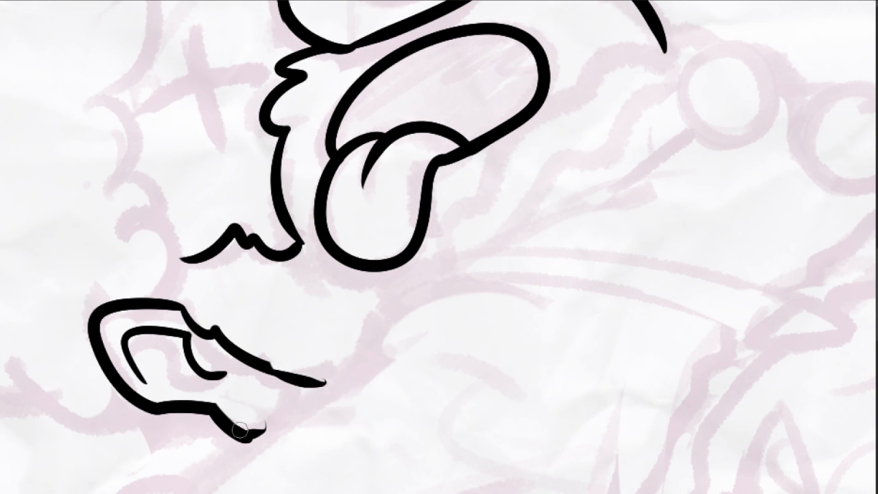
# - Redraw the earlobe's end as a rounded curve and smooth the lower ear outline
pyautogui.press('e')
pyautogui.moveTo(240, 431)
pyautogui.mouseDown()
pyautogui.moveTo(288, 412)
pyautogui.moveTo(288, 401)
pyautogui.mouseUp()
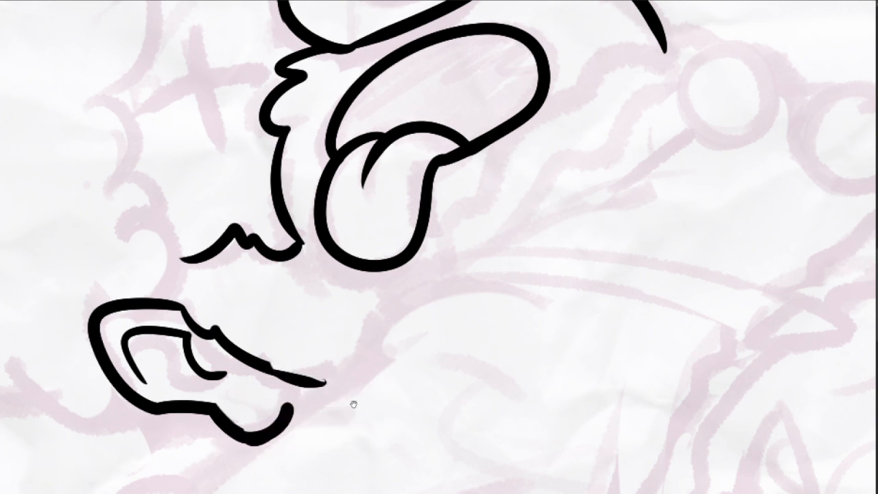
pyautogui.moveTo(353, 405); pyautogui.dragTo(313, 374)
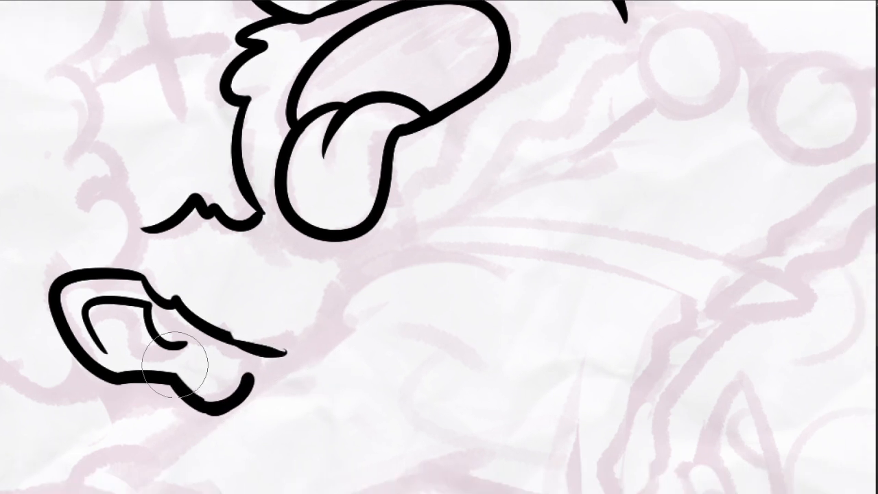
pyautogui.moveTo(175, 368)
pyautogui.mouseDown()
pyautogui.moveTo(206, 398)
pyautogui.moveTo(168, 378)
pyautogui.mouseUp()
pyautogui.press('e')
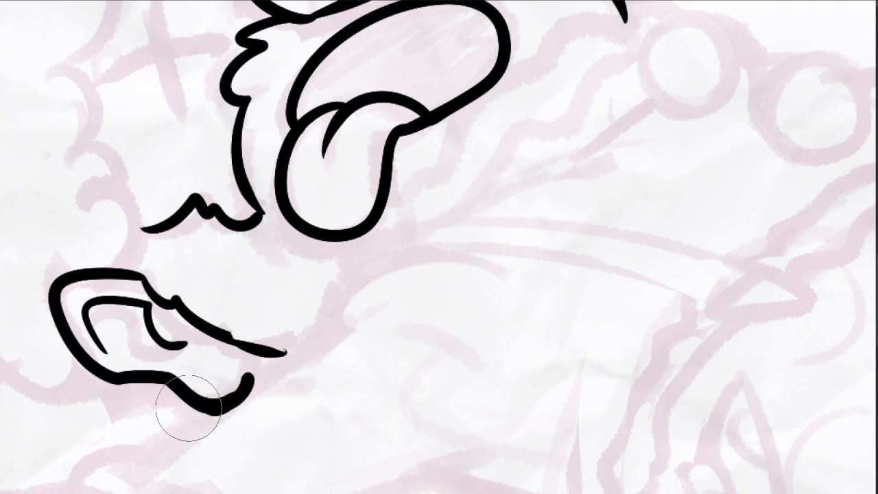
# - Ink the two wavy collar lines from beside the tongue up to the sketched first button
pyautogui.moveTo(396, 229)
pyautogui.mouseDown()
pyautogui.moveTo(408, 272)
pyautogui.moveTo(359, 332)
pyautogui.mouseUp()
pyautogui.press('b')
pyautogui.moveTo(472, 283); pyautogui.dragTo(417, 265)
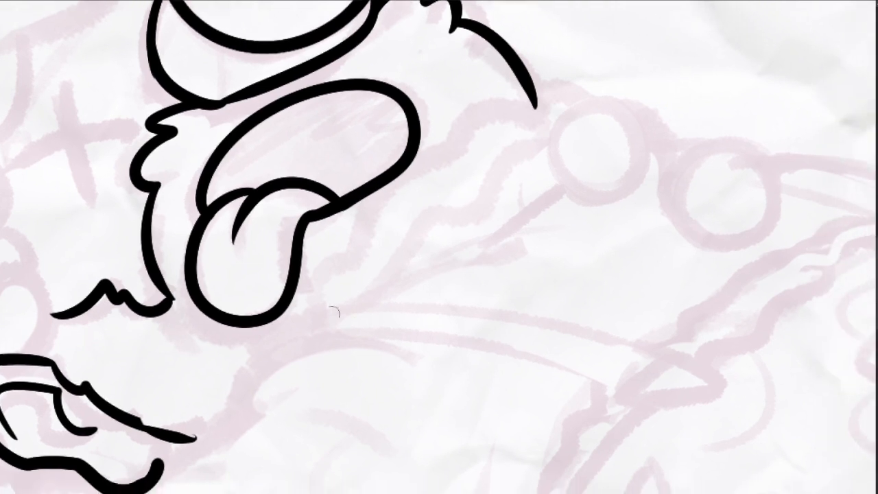
pyautogui.moveTo(315, 275)
pyautogui.mouseDown()
pyautogui.moveTo(393, 213)
pyautogui.moveTo(422, 167)
pyautogui.moveTo(468, 164)
pyautogui.moveTo(496, 124)
pyautogui.moveTo(570, 80)
pyautogui.moveTo(601, 96)
pyautogui.mouseUp()
pyautogui.moveTo(505, 193); pyautogui.dragTo(480, 173)
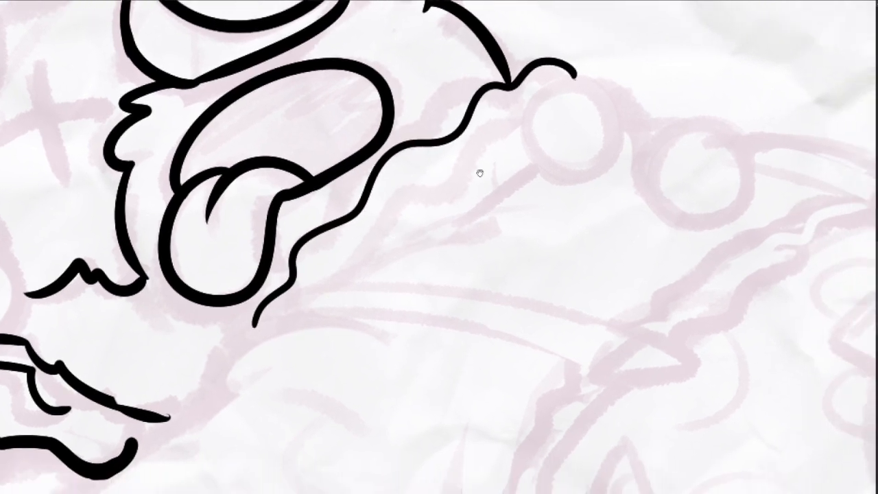
pyautogui.moveTo(415, 185)
pyautogui.mouseDown()
pyautogui.moveTo(452, 155)
pyautogui.moveTo(501, 138)
pyautogui.moveTo(558, 83)
pyautogui.mouseUp()
# - Ink the first button at the end of the collar as a thick black circle
pyautogui.scroll(3, 568, 98)
pyautogui.moveTo(623, 102)
pyautogui.mouseDown()
pyautogui.moveTo(569, 98)
pyautogui.moveTo(526, 114)
pyautogui.moveTo(619, 216)
pyautogui.moveTo(516, 119)
pyautogui.mouseUp()
pyautogui.moveTo(538, 156); pyautogui.dragTo(553, 172)
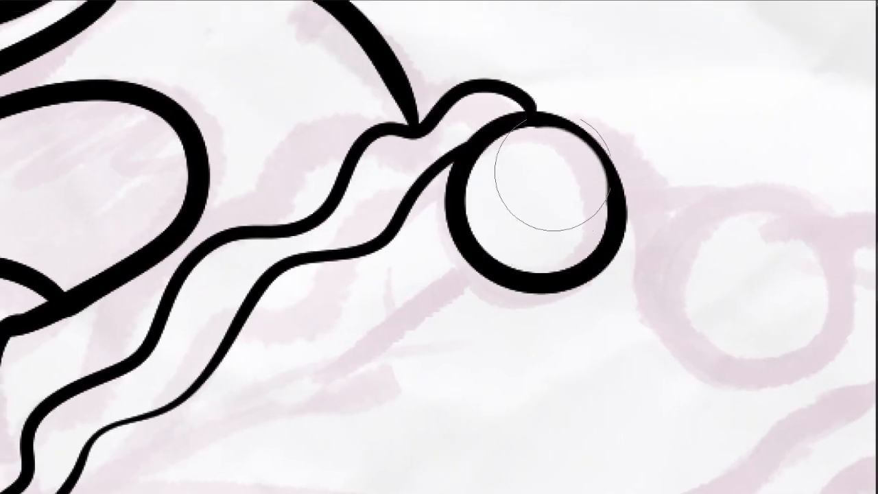
pyautogui.press('b')
pyautogui.moveTo(538, 117)
pyautogui.mouseDown()
pyautogui.moveTo(611, 172)
pyautogui.moveTo(600, 214)
pyautogui.mouseUp()
pyautogui.hotkey('ctrl', 'z')
pyautogui.moveTo(528, 116)
pyautogui.mouseDown()
pyautogui.moveTo(609, 148)
pyautogui.moveTo(621, 209)
pyautogui.moveTo(590, 200)
pyautogui.moveTo(536, 115)
pyautogui.moveTo(602, 150)
pyautogui.moveTo(618, 206)
pyautogui.mouseUp()
pyautogui.hotkey('ctrl', 'z')
pyautogui.moveTo(634, 268); pyautogui.dragTo(579, 283)
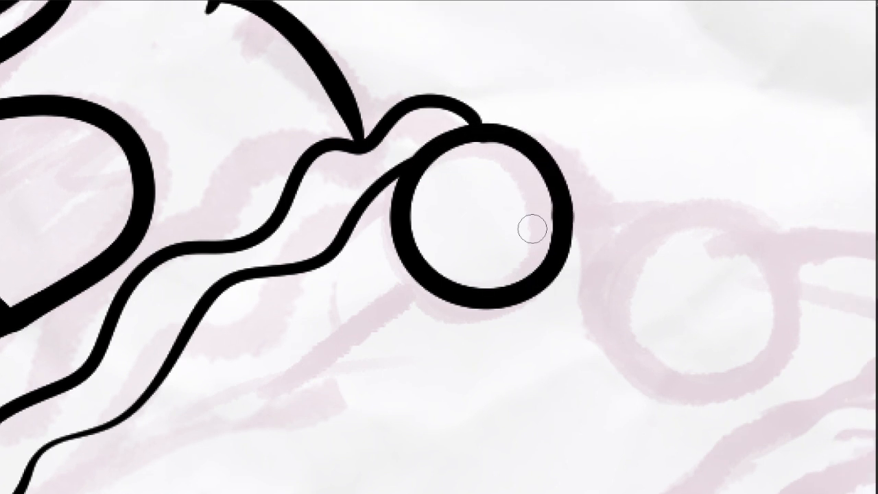
# - Even out the line thickness and curvature of the first button's circle
pyautogui.press('e')
pyautogui.moveTo(488, 153); pyautogui.dragTo(484, 156)
pyautogui.moveTo(528, 194); pyautogui.dragTo(535, 229)
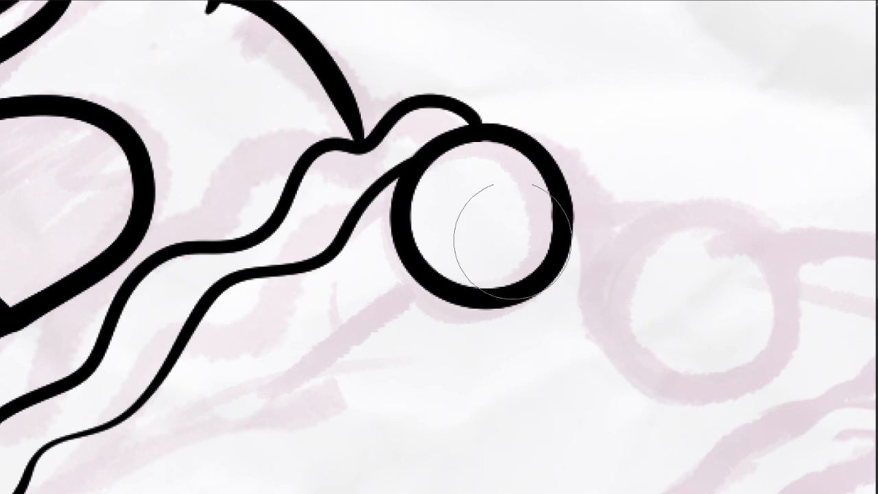
pyautogui.press('b')
pyautogui.moveTo(522, 143); pyautogui.dragTo(557, 243)
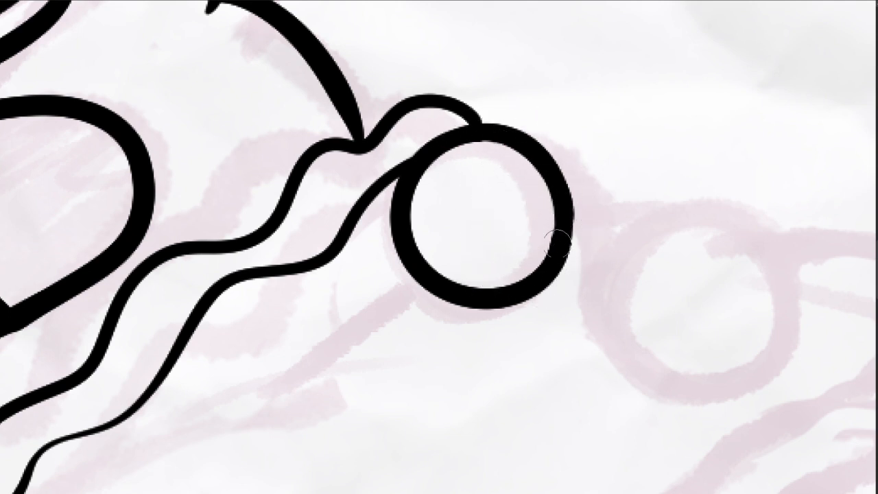
pyautogui.moveTo(542, 156); pyautogui.dragTo(559, 247)
# - Ink the second button as a thick black circle and trim its inner edge
pyautogui.moveTo(668, 325); pyautogui.dragTo(548, 228)
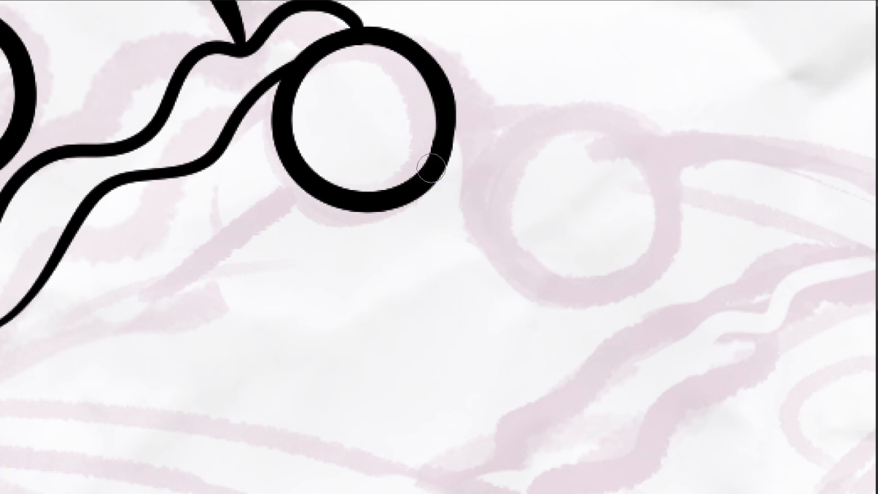
pyautogui.moveTo(605, 139)
pyautogui.mouseDown()
pyautogui.moveTo(592, 158)
pyautogui.moveTo(627, 280)
pyautogui.moveTo(610, 141)
pyautogui.moveTo(482, 239)
pyautogui.moveTo(652, 184)
pyautogui.moveTo(511, 152)
pyautogui.moveTo(494, 196)
pyautogui.mouseUp()
pyautogui.hotkey('ctrl', 'z')
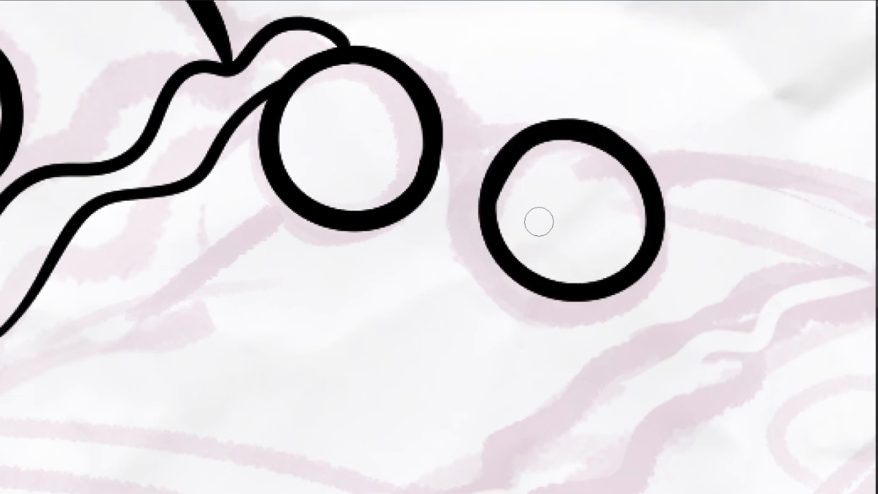
pyautogui.press('e')
pyautogui.moveTo(566, 192); pyautogui.dragTo(578, 203)
pyautogui.press('e')
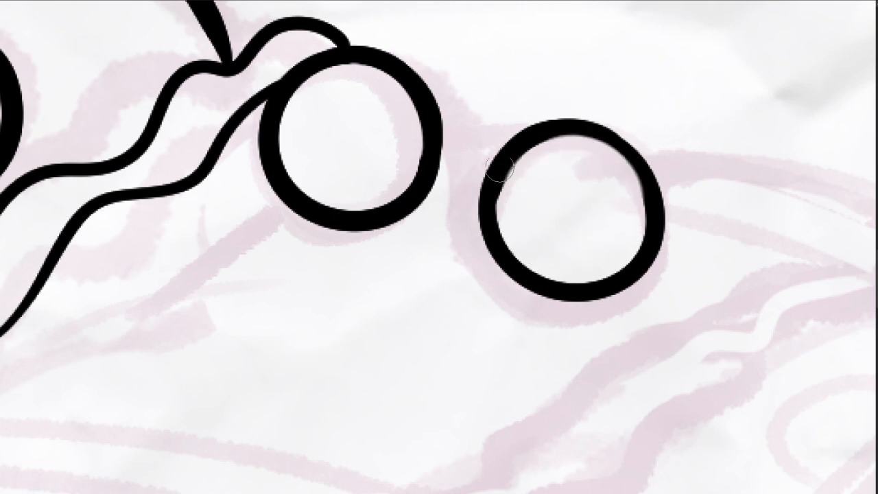
pyautogui.moveTo(502, 170)
pyautogui.mouseDown()
pyautogui.moveTo(644, 169)
pyautogui.moveTo(645, 207)
pyautogui.moveTo(608, 131)
pyautogui.moveTo(643, 232)
pyautogui.mouseUp()
pyautogui.hotkey('ctrl', 'z')
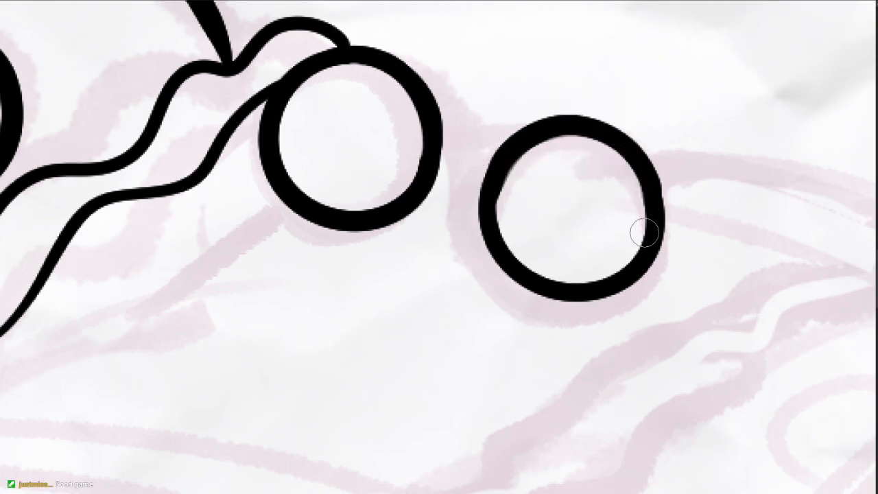
pyautogui.hotkey('ctrl', 'z')
pyautogui.moveTo(525, 134)
pyautogui.mouseDown()
pyautogui.moveTo(651, 166)
pyautogui.moveTo(659, 201)
pyautogui.mouseUp()
pyautogui.hotkey('ctrl', 'z')
# - Erase the uneven upper inner edge of the second button's circle and re-ink its upper arc thicker
pyautogui.scroll(2, 551, 173)
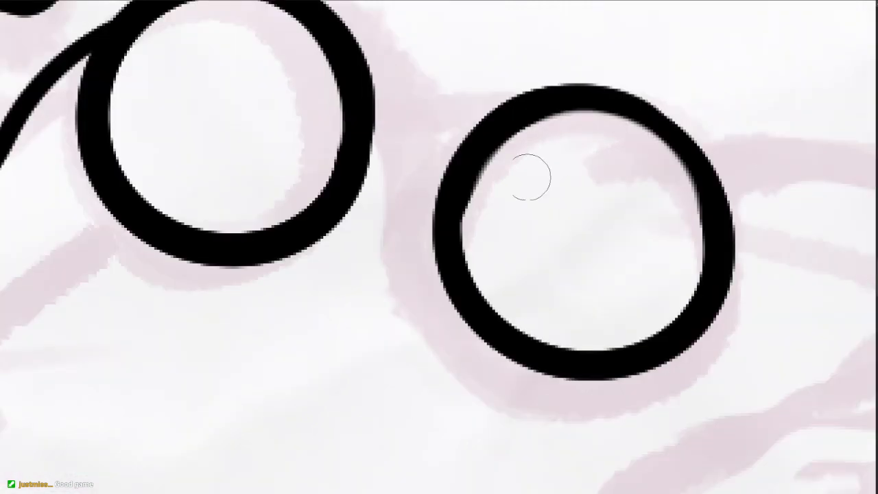
pyautogui.press('e')
pyautogui.moveTo(497, 201)
pyautogui.mouseDown()
pyautogui.moveTo(620, 163)
pyautogui.moveTo(647, 240)
pyautogui.mouseUp()
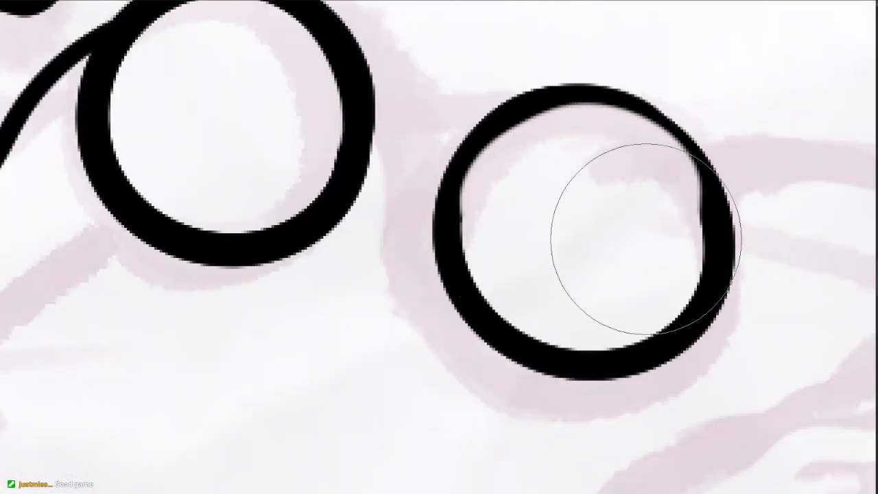
pyautogui.press('e')
pyautogui.moveTo(454, 236)
pyautogui.mouseDown()
pyautogui.moveTo(453, 189)
pyautogui.moveTo(534, 127)
pyautogui.mouseUp()
pyautogui.hotkey('ctrl', 'z')
pyautogui.moveTo(446, 257)
pyautogui.mouseDown()
pyautogui.moveTo(542, 81)
pyautogui.moveTo(647, 146)
pyautogui.mouseUp()
pyautogui.hotkey('ctrl', 'z')
pyautogui.moveTo(446, 236)
pyautogui.mouseDown()
pyautogui.moveTo(578, 88)
pyautogui.moveTo(693, 159)
pyautogui.moveTo(686, 274)
pyautogui.mouseUp()
pyautogui.press('e')
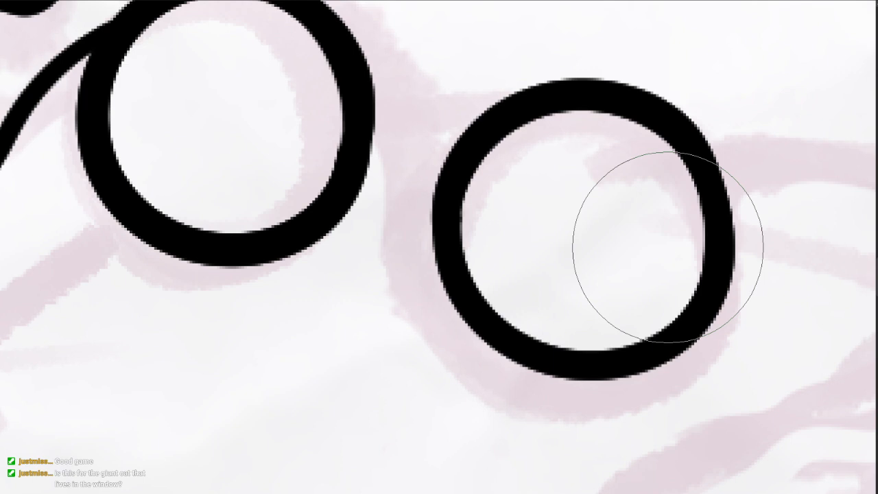
# - Rework the right side of the second button's circle into a smoother curve
pyautogui.press('b')
pyautogui.moveTo(678, 128)
pyautogui.mouseDown()
pyautogui.moveTo(698, 153)
pyautogui.moveTo(721, 243)
pyautogui.mouseUp()
pyautogui.hotkey('ctrl', 'z')
pyautogui.hotkey('ctrl', 'z')
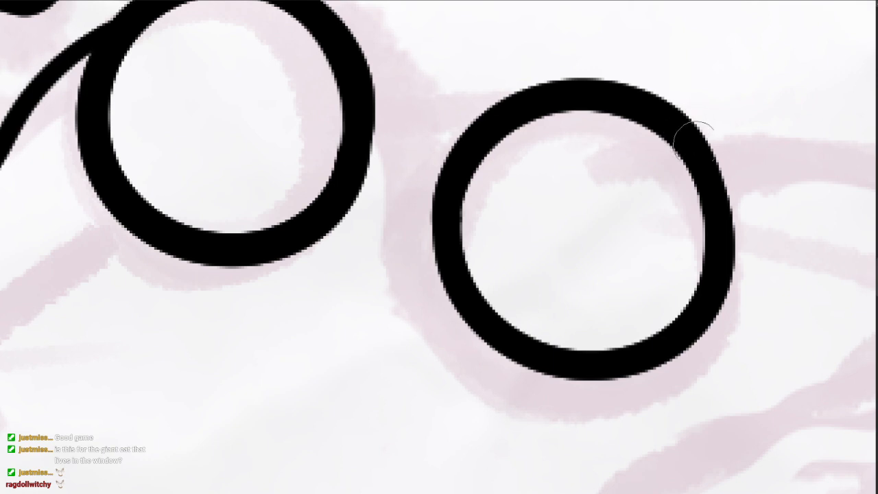
pyautogui.moveTo(694, 130); pyautogui.dragTo(710, 250)
pyautogui.hotkey('ctrl', 'z')
pyautogui.moveTo(699, 151); pyautogui.dragTo(705, 287)
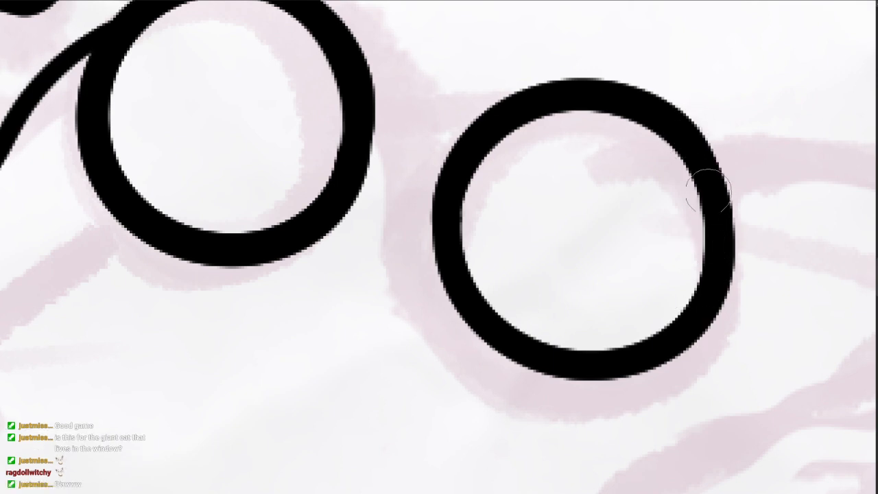
pyautogui.moveTo(686, 136); pyautogui.dragTo(707, 272)
pyautogui.hotkey('ctrl', 'z')
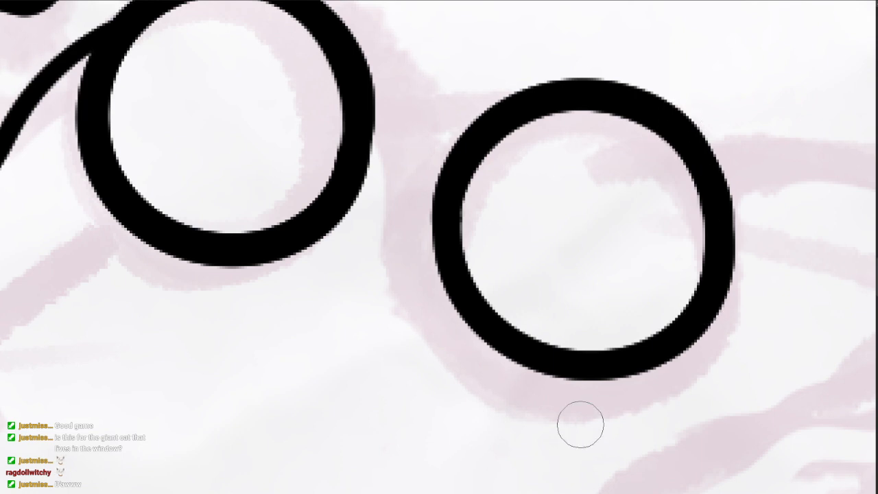
# - Ink the collar's lower edge as a line rising from the ruffle's lower end to the first button
pyautogui.scroll(-6, 731, 248)
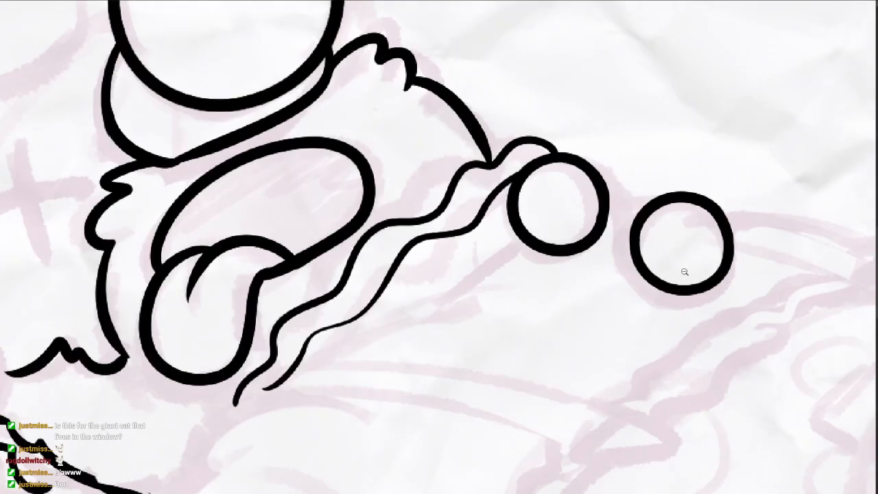
pyautogui.moveTo(745, 273); pyautogui.dragTo(675, 213)
pyautogui.moveTo(434, 268); pyautogui.dragTo(487, 236)
pyautogui.scroll(4, 476, 207)
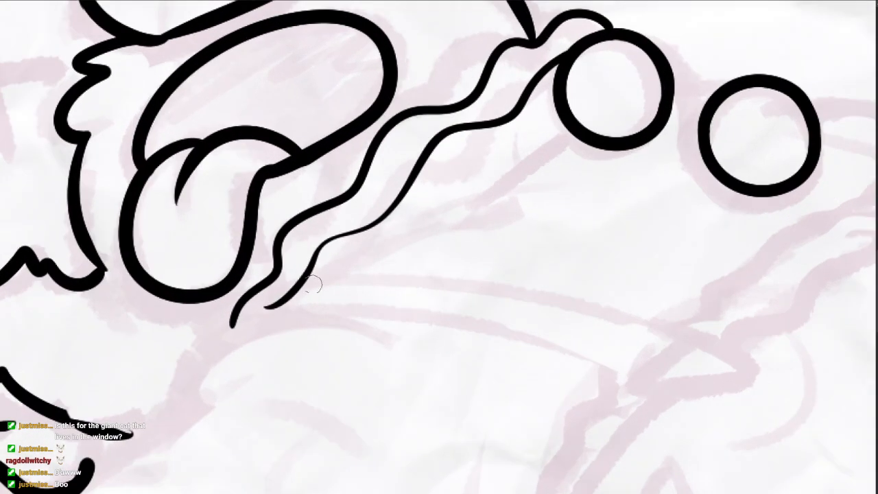
pyautogui.moveTo(314, 283); pyautogui.dragTo(501, 212)
pyautogui.moveTo(434, 223)
pyautogui.mouseDown()
pyautogui.moveTo(577, 123)
pyautogui.moveTo(567, 129)
pyautogui.mouseUp()
pyautogui.hotkey('ctrl', 'z')
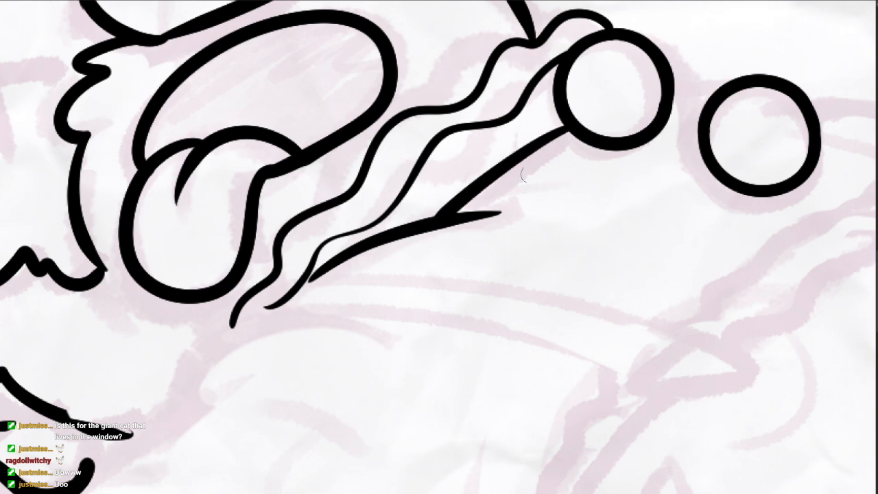
pyautogui.moveTo(459, 231); pyautogui.dragTo(421, 251)
pyautogui.moveTo(498, 236); pyautogui.dragTo(438, 283)
# - Ink the upper and lower edges of the long tapering strap running from the collar's lower end across the torso
pyautogui.scroll(10, 507, 268)
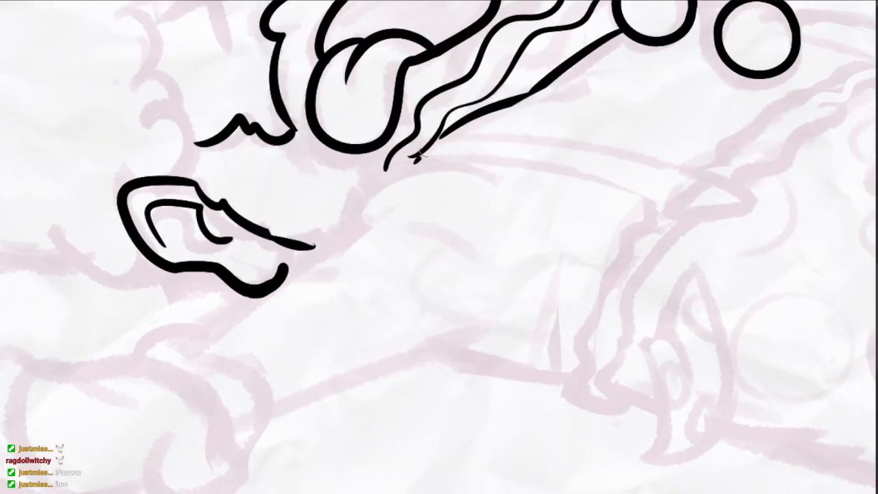
pyautogui.moveTo(420, 155); pyautogui.dragTo(667, 165)
pyautogui.scroll(2, 527, 173)
pyautogui.moveTo(419, 160); pyautogui.dragTo(674, 199)
pyautogui.scroll(2, 674, 198)
# - Clean up the long strap's slanted end and ink a narrow band and a pointed tip onto it
pyautogui.press('e')
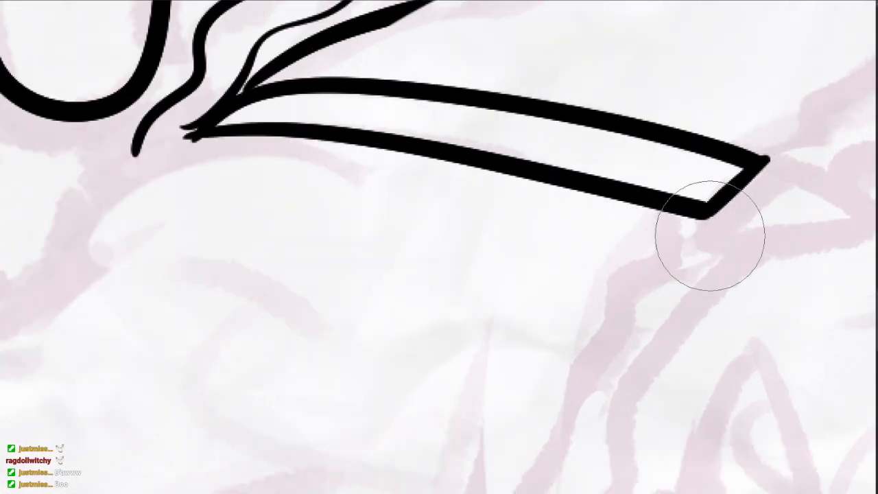
pyautogui.moveTo(710, 235); pyautogui.dragTo(607, 222)
pyautogui.press('b')
pyautogui.moveTo(661, 148)
pyautogui.mouseDown()
pyautogui.moveTo(678, 167)
pyautogui.moveTo(621, 213)
pyautogui.mouseUp()
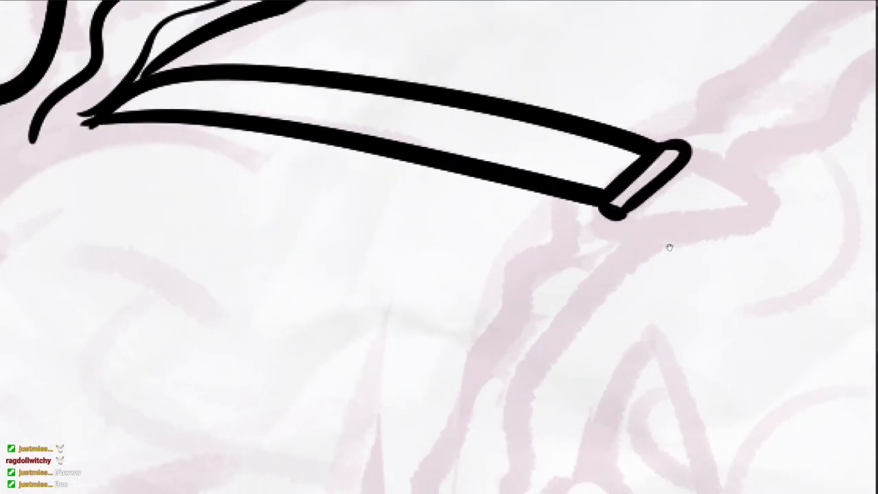
pyautogui.moveTo(670, 247); pyautogui.dragTo(584, 241)
pyautogui.moveTo(532, 207); pyautogui.dragTo(657, 211)
pyautogui.moveTo(594, 142)
pyautogui.mouseDown()
pyautogui.moveTo(672, 183)
pyautogui.moveTo(631, 212)
pyautogui.mouseUp()
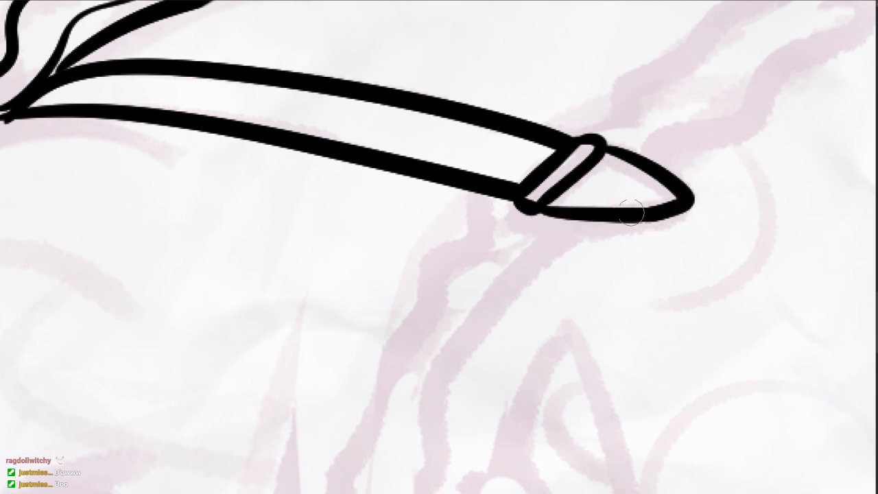
# - Ink a thin double-line strap connecting the two buttons and continuing from the second button toward the far hand
pyautogui.scroll(-4, 659, 228)
pyautogui.moveTo(673, 269); pyautogui.dragTo(508, 251)
pyautogui.scroll(3, 572, 145)
pyautogui.moveTo(524, 139); pyautogui.dragTo(573, 205)
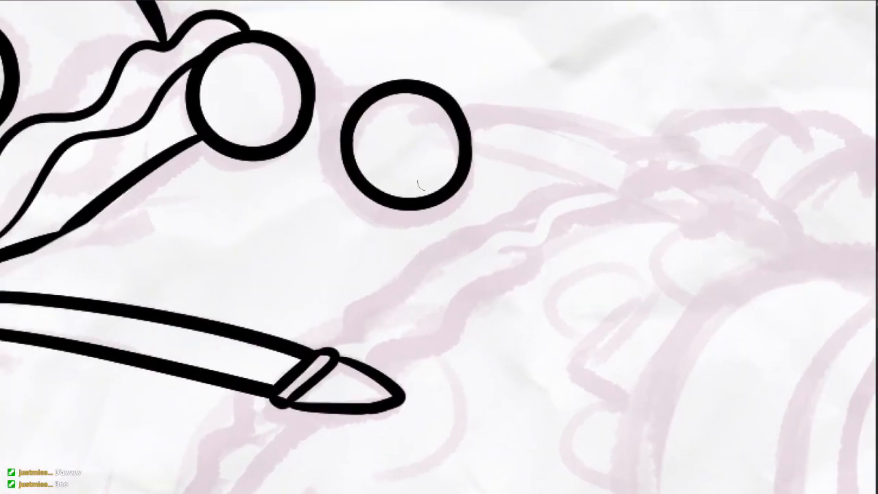
pyautogui.moveTo(479, 136); pyautogui.dragTo(655, 182)
pyautogui.hotkey('ctrl', 'z')
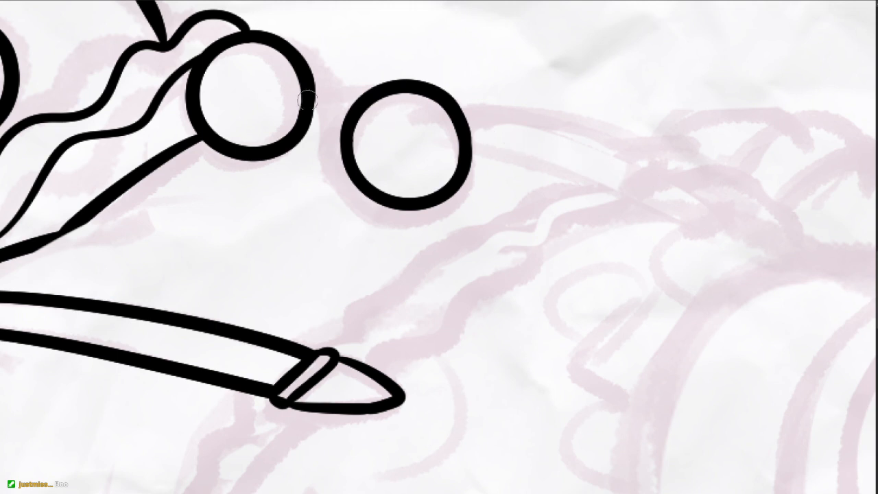
pyautogui.moveTo(310, 92); pyautogui.dragTo(367, 95)
pyautogui.moveTo(467, 127); pyautogui.dragTo(633, 177)
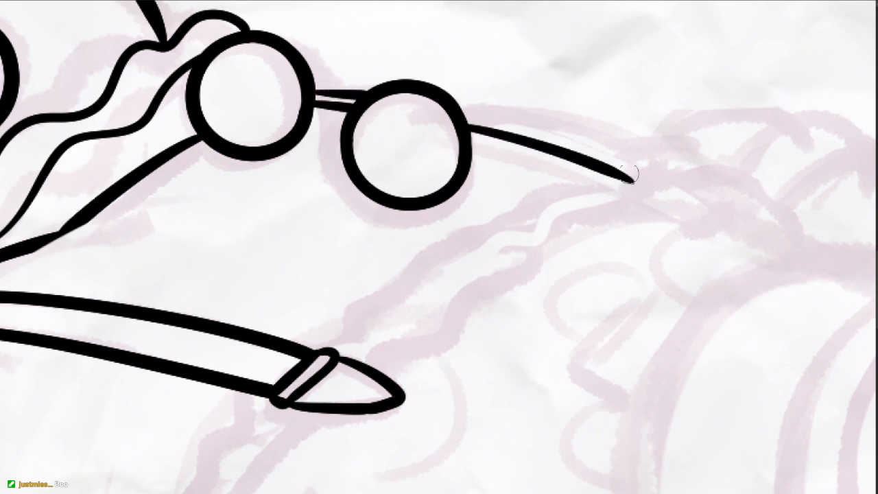
pyautogui.moveTo(474, 110); pyautogui.dragTo(662, 163)
# - Finish the end of the thin upper strap with a narrow rounded band and a small pointed tip
pyautogui.moveTo(687, 201); pyautogui.dragTo(689, 163)
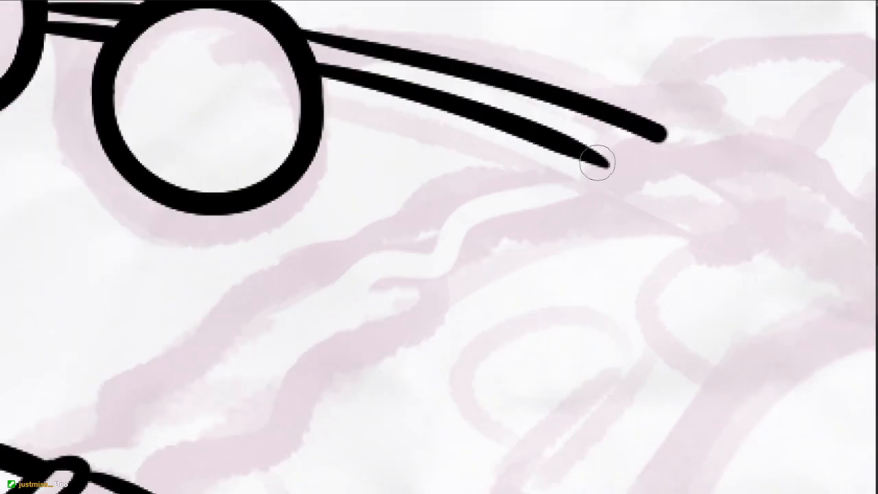
pyautogui.moveTo(601, 163)
pyautogui.mouseDown()
pyautogui.moveTo(611, 171)
pyautogui.moveTo(684, 149)
pyautogui.moveTo(632, 186)
pyautogui.mouseUp()
pyautogui.press('e')
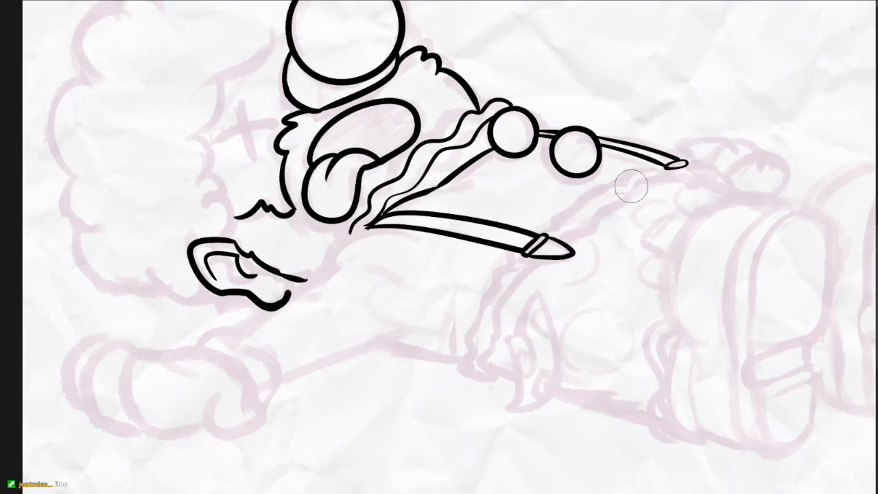
pyautogui.moveTo(583, 308); pyautogui.dragTo(601, 270)
pyautogui.moveTo(678, 169); pyautogui.dragTo(741, 108)
pyautogui.moveTo(743, 107)
pyautogui.mouseDown()
pyautogui.moveTo(646, 172)
pyautogui.moveTo(638, 140)
pyautogui.mouseUp()
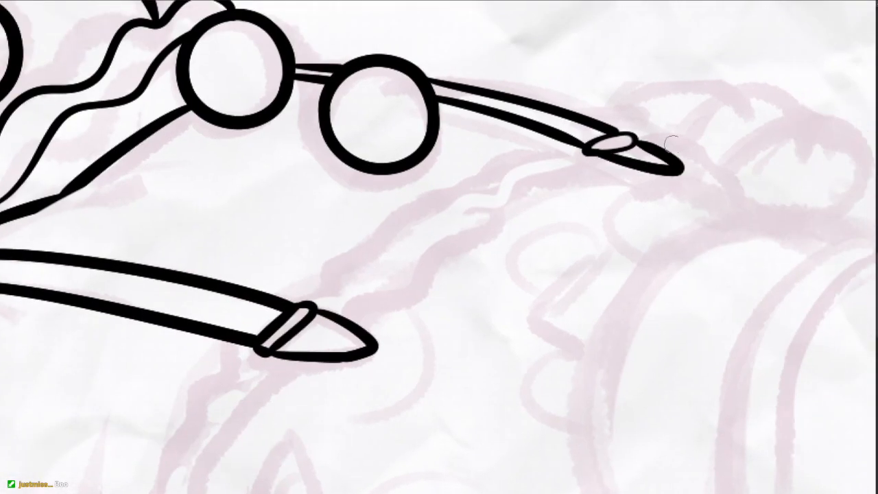
# - Ink the curved shoulder line below the collar and add a short fold stroke beneath it
pyautogui.moveTo(473, 236); pyautogui.dragTo(548, 211)
pyautogui.moveTo(409, 276); pyautogui.dragTo(641, 161)
pyautogui.moveTo(306, 257); pyautogui.dragTo(557, 218)
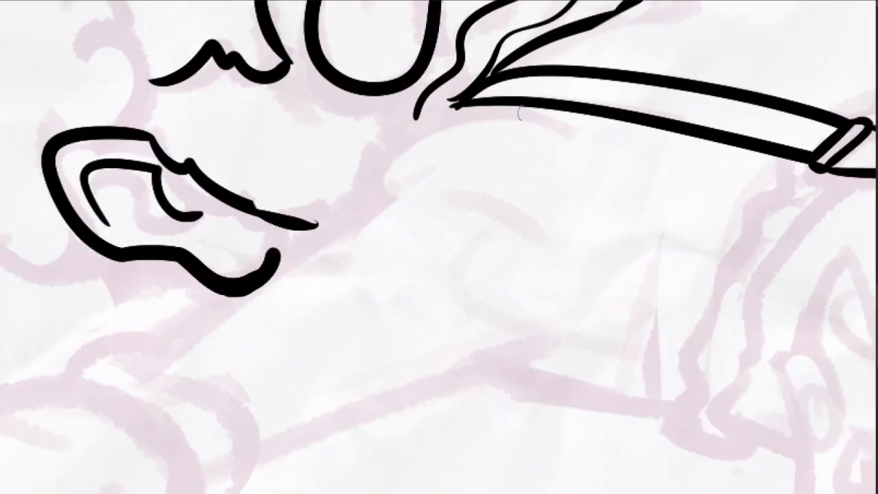
pyautogui.moveTo(550, 125)
pyautogui.mouseDown()
pyautogui.moveTo(372, 153)
pyautogui.moveTo(368, 190)
pyautogui.mouseUp()
pyautogui.moveTo(431, 162)
pyautogui.mouseDown()
pyautogui.moveTo(355, 210)
pyautogui.moveTo(458, 163)
pyautogui.mouseUp()
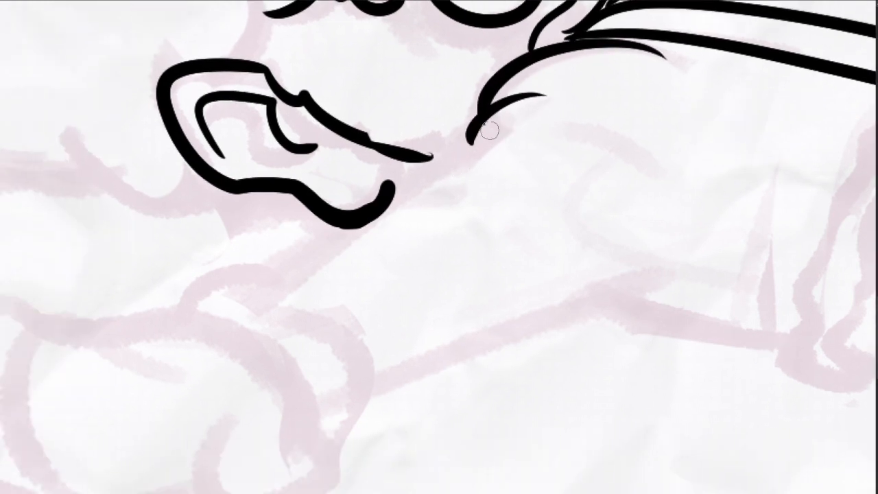
# - Ink the upper outline of the outstretched arm from the shoulder past the ear to the wrist, thickening the line
pyautogui.moveTo(487, 130); pyautogui.dragTo(247, 292)
pyautogui.press('e')
pyautogui.moveTo(477, 147)
pyautogui.mouseDown()
pyautogui.moveTo(306, 265)
pyautogui.moveTo(190, 325)
pyautogui.mouseUp()
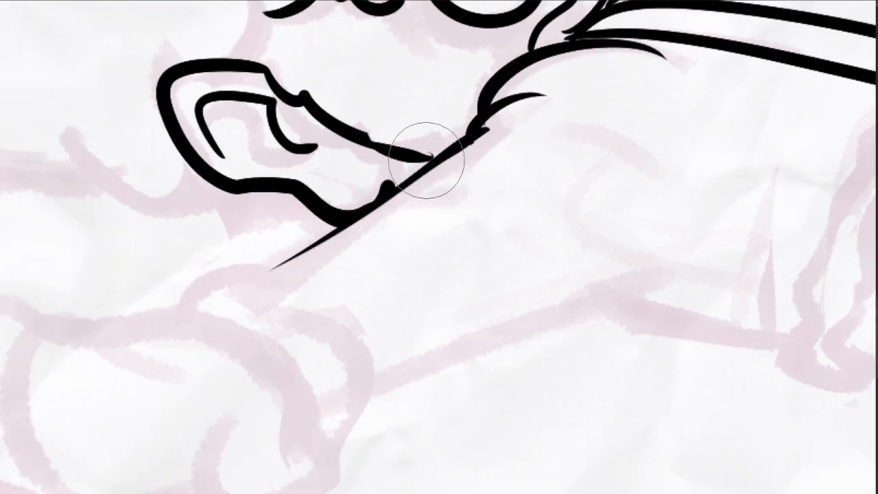
pyautogui.press('b')
pyautogui.moveTo(483, 129)
pyautogui.mouseDown()
pyautogui.moveTo(392, 193)
pyautogui.moveTo(251, 266)
pyautogui.mouseUp()
# - Ink the wrist cuff as a ruffle of two wavy lines and clean up where it meets the arm line
pyautogui.moveTo(237, 318); pyautogui.dragTo(317, 283)
pyautogui.moveTo(267, 271)
pyautogui.mouseDown()
pyautogui.moveTo(318, 260)
pyautogui.moveTo(402, 304)
pyautogui.moveTo(445, 392)
pyautogui.moveTo(390, 396)
pyautogui.mouseUp()
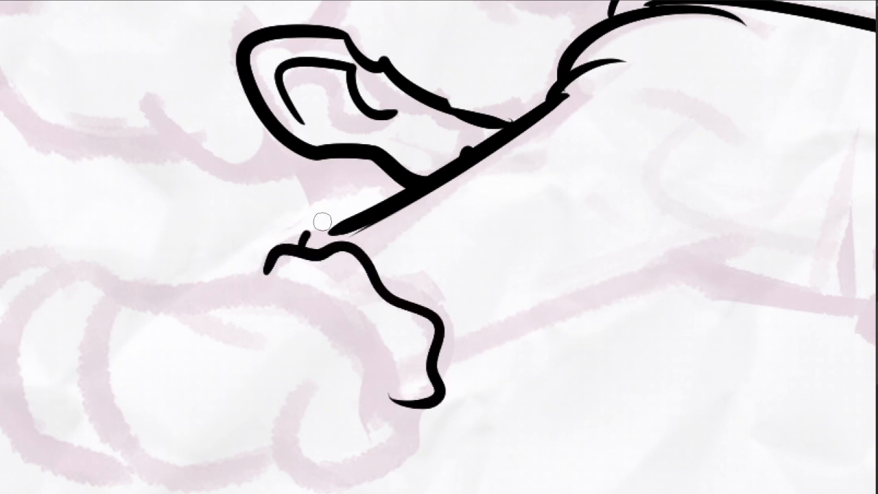
pyautogui.moveTo(322, 222)
pyautogui.mouseDown()
pyautogui.moveTo(409, 257)
pyautogui.moveTo(469, 365)
pyautogui.mouseUp()
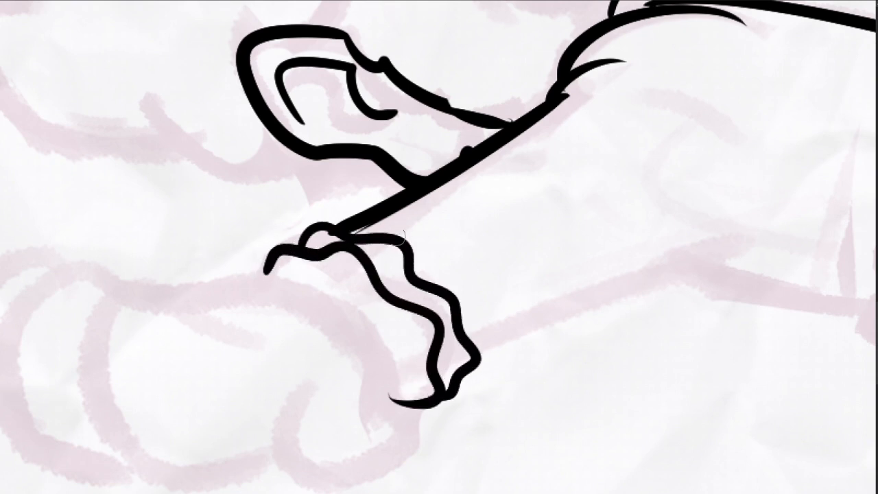
pyautogui.press('e')
pyautogui.moveTo(357, 231); pyautogui.dragTo(487, 181)
pyautogui.moveTo(322, 236); pyautogui.dragTo(334, 243)
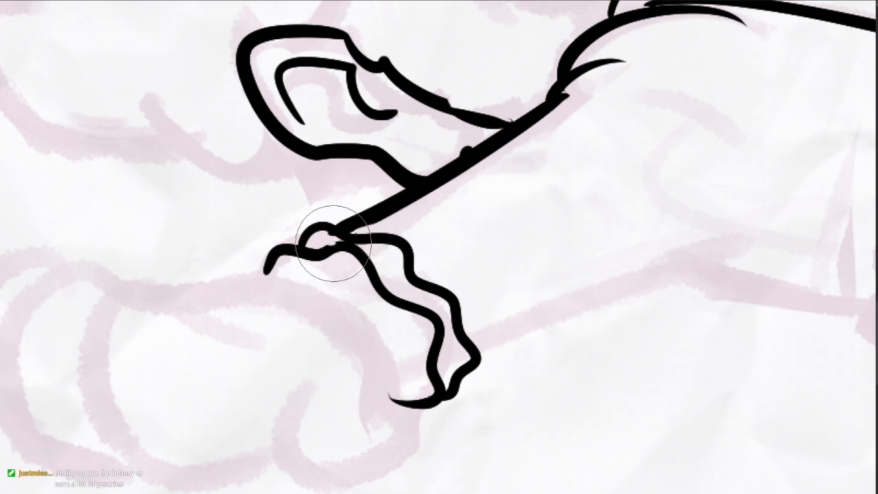
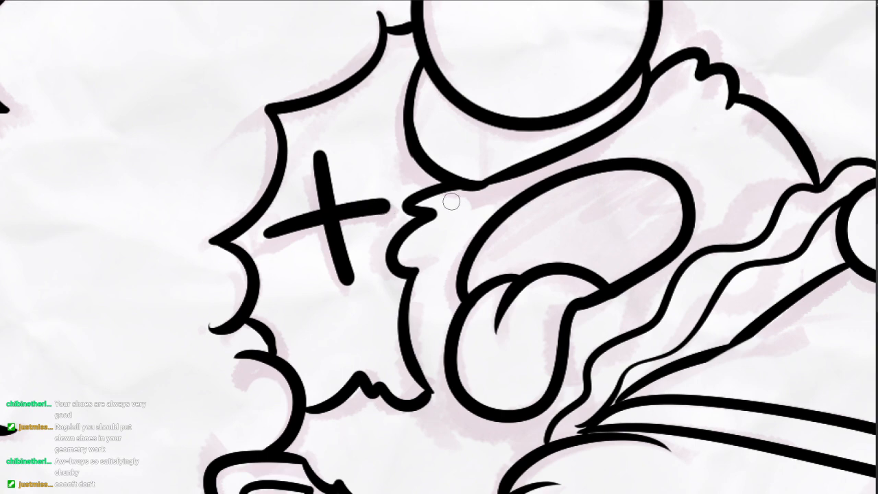
# - Ink a short curved crease on the sleeve of the outstretched arm, redoing it until the curve fits
pyautogui.moveTo(723, 372); pyautogui.dragTo(684, 352)
pyautogui.moveTo(552, 278); pyautogui.dragTo(580, 265)
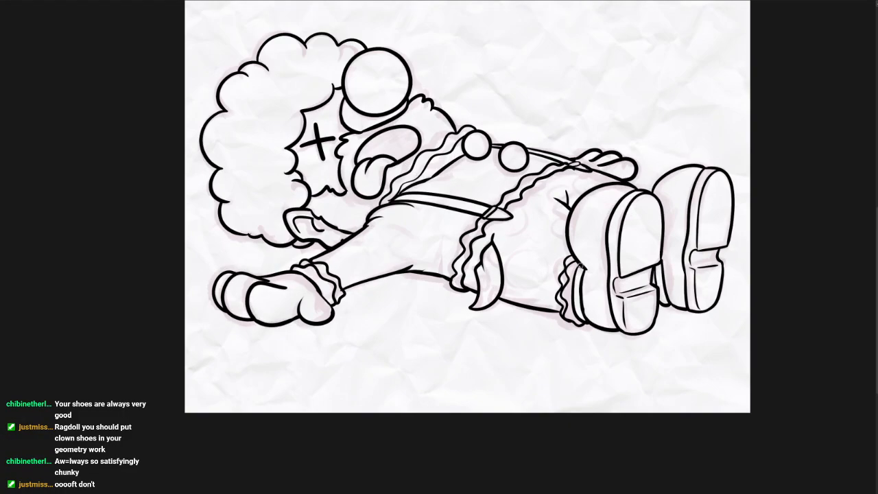
pyautogui.moveTo(422, 235)
pyautogui.mouseDown()
pyautogui.moveTo(451, 227)
pyautogui.moveTo(415, 284)
pyautogui.mouseUp()
pyautogui.hotkey('ctrl', 'z')
pyautogui.moveTo(396, 221)
pyautogui.mouseDown()
pyautogui.moveTo(405, 287)
pyautogui.moveTo(411, 238)
pyautogui.moveTo(414, 278)
pyautogui.moveTo(406, 242)
pyautogui.moveTo(407, 280)
pyautogui.mouseUp()
pyautogui.hotkey('ctrl', 'z')
pyautogui.hotkey('ctrl', 'z')
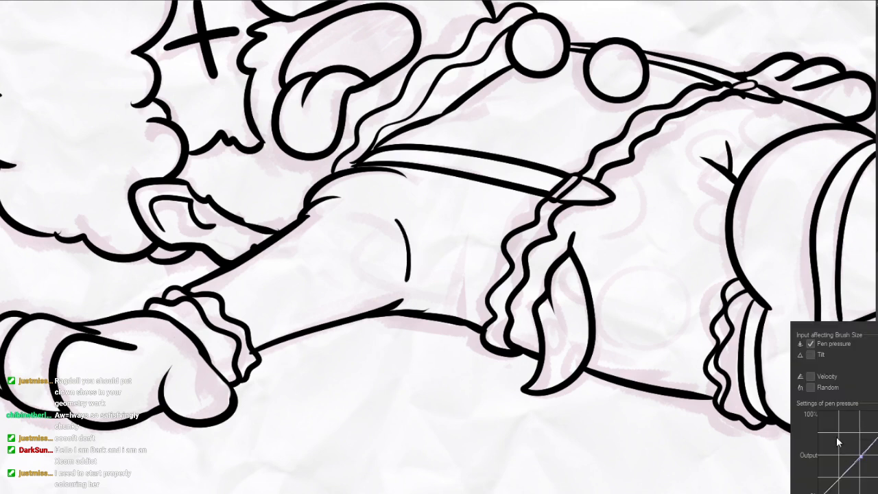
# - Adjust the pen-pressure curve for brush size and try it out with strokes, undoing the test marks
pyautogui.moveTo(873, 442)
pyautogui.mouseDown()
pyautogui.moveTo(877, 480)
pyautogui.moveTo(858, 455)
pyautogui.mouseUp()
pyautogui.moveTo(365, 456)
pyautogui.mouseDown()
pyautogui.moveTo(400, 443)
pyautogui.moveTo(579, 436)
pyautogui.mouseUp()
pyautogui.hotkey('ctrl', 'z')
pyautogui.moveTo(468, 115); pyautogui.dragTo(538, 119)
pyautogui.hotkey('ctrl', 'z')
# - Ink a small oval hole inside the pointed tip of the lower strap, undoing stray strokes
pyautogui.moveTo(415, 231); pyautogui.dragTo(467, 271)
pyautogui.moveTo(375, 297); pyautogui.dragTo(406, 294)
pyautogui.moveTo(471, 237); pyautogui.dragTo(313, 349)
pyautogui.hotkey('ctrl', 'z')
pyautogui.moveTo(511, 307); pyautogui.dragTo(412, 318)
pyautogui.moveTo(547, 256)
pyautogui.mouseDown()
pyautogui.moveTo(597, 262)
pyautogui.moveTo(431, 310)
pyautogui.mouseUp()
pyautogui.hotkey('ctrl', 'z')
# - Clean up the pointed tip of the upper strap and ink a small hole in it
pyautogui.press('e')
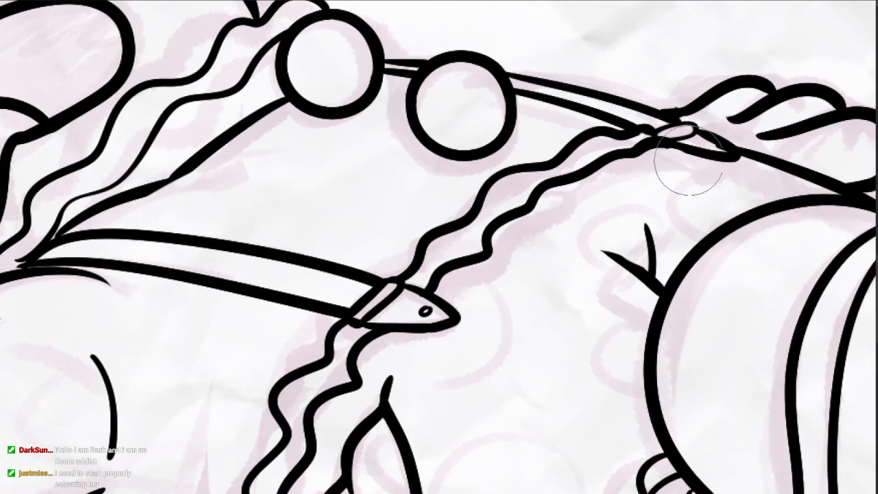
pyautogui.press('b')
pyautogui.moveTo(703, 143); pyautogui.dragTo(721, 145)
pyautogui.moveTo(620, 224); pyautogui.dragTo(590, 237)
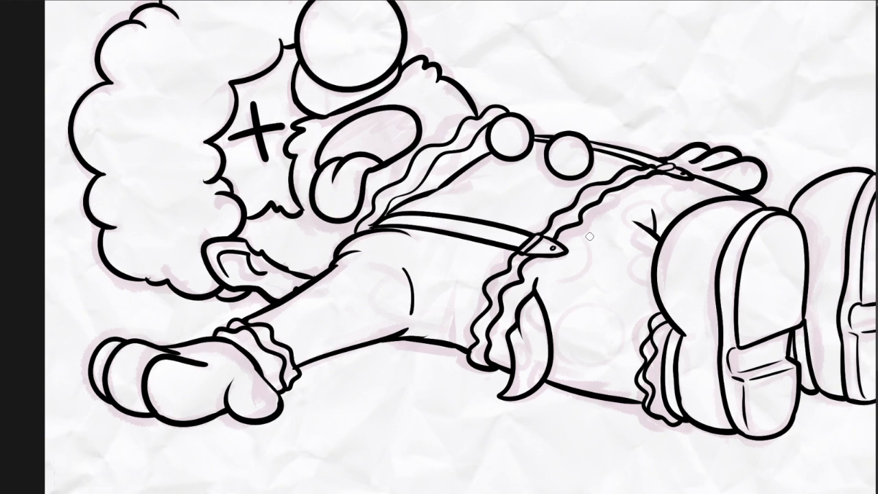
# - Hide the paper texture and the faint sketch to review the whole line art on plain white
pyautogui.click(162, 297)
pyautogui.moveTo(332, 210); pyautogui.dragTo(366, 281)
pyautogui.scroll(-4, 376, 201)
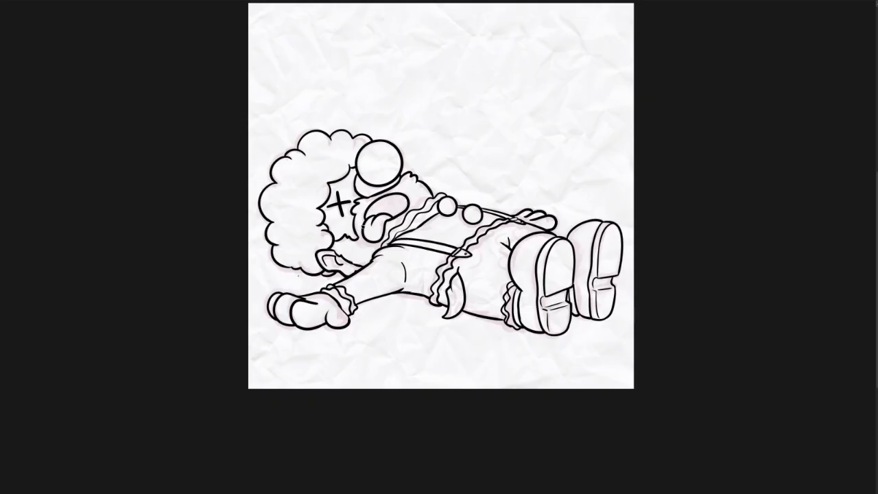
pyautogui.scroll(3, 641, 323)
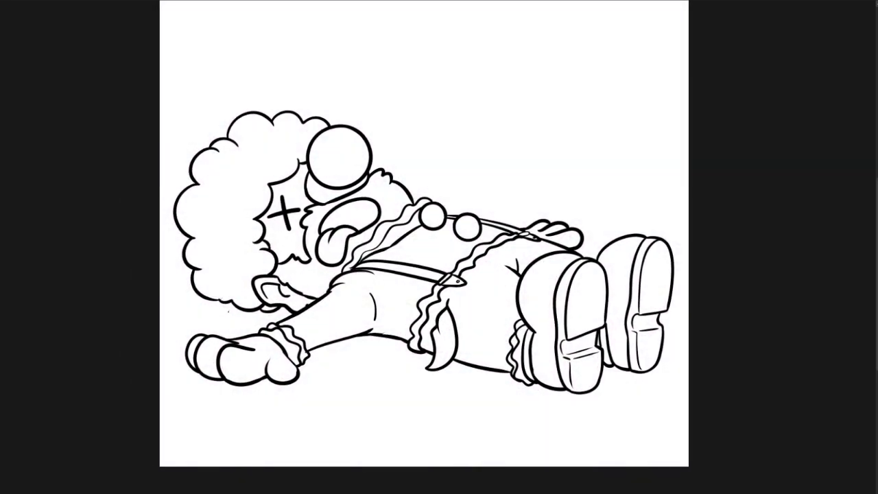
pyautogui.moveTo(354, 238)
pyautogui.mouseDown()
pyautogui.moveTo(376, 251)
pyautogui.moveTo(357, 257)
pyautogui.mouseUp()
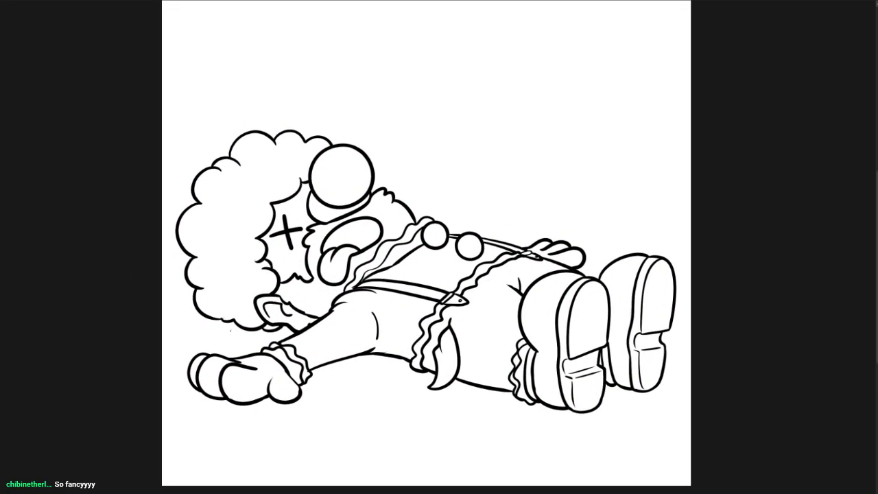
# - Fill the entire canvas behind the line art with light gray
pyautogui.press('Return')
pyautogui.hotkey('ctrl', 'a')
pyautogui.moveTo(647, 135); pyautogui.dragTo(617, 131)
pyautogui.press('Return')
pyautogui.hotkey('alt', 'BackSpace')
pyautogui.moveTo(358, 208); pyautogui.dragTo(392, 202)
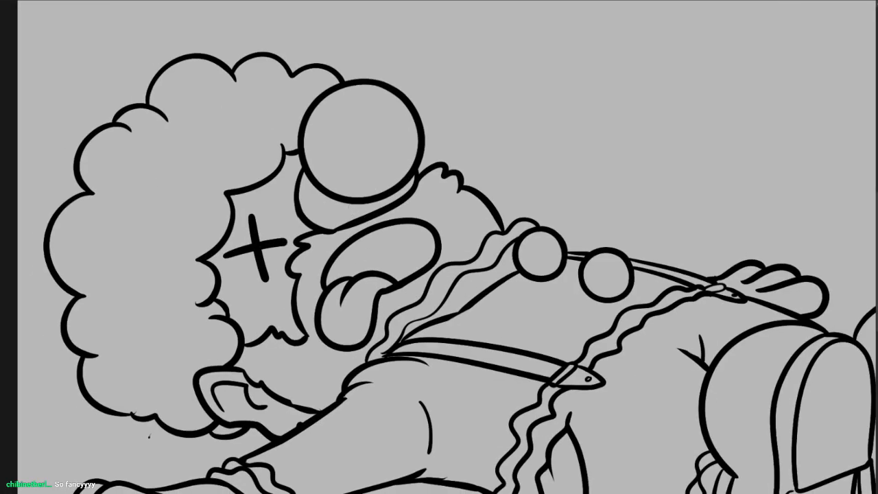
# - Set the drawing color to red DB484A and fill the clown's round nose with it
pyautogui.moveTo(769, 103)
pyautogui.mouseDown()
pyautogui.moveTo(768, 89)
pyautogui.moveTo(709, 109)
pyautogui.mouseUp()
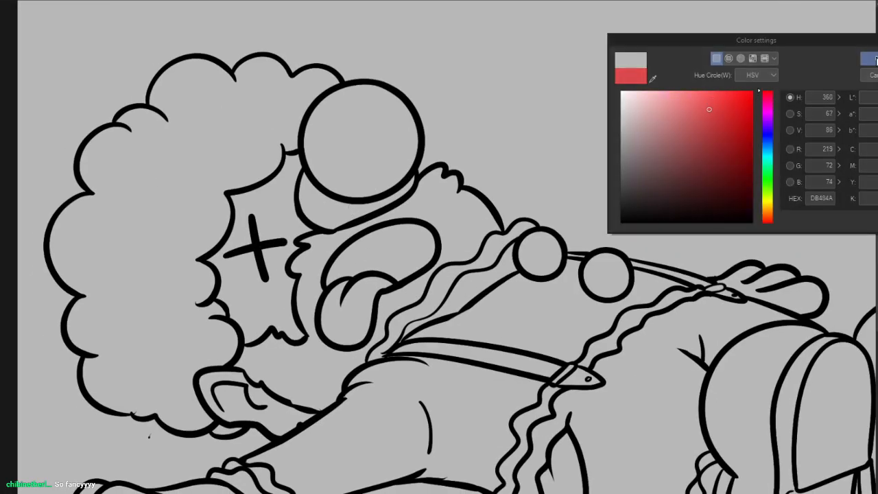
pyautogui.click(870, 59)
pyautogui.click(364, 146)
pyautogui.moveTo(415, 281); pyautogui.dragTo(446, 253)
pyautogui.scroll(-2, 480, 274)
pyautogui.moveTo(508, 274); pyautogui.dragTo(432, 211)
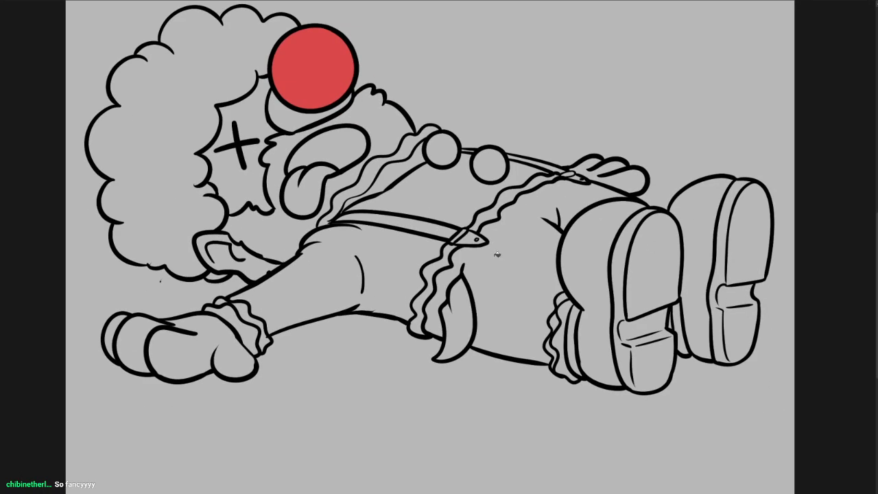
# - Choose a bright pink and fill the clown's curly hair with it
pyautogui.moveTo(506, 247); pyautogui.dragTo(544, 286)
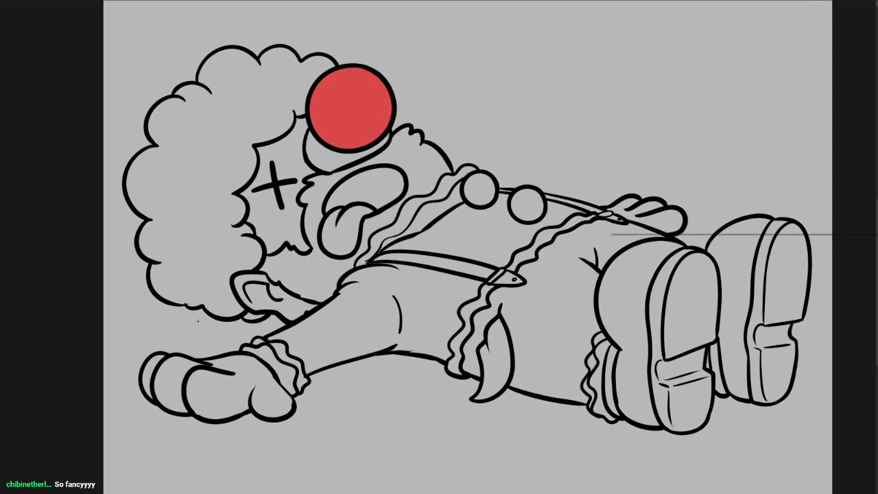
pyautogui.doubleClick(3, 263)
pyautogui.click(768, 104)
pyautogui.click(704, 102)
pyautogui.click(874, 62)
pyautogui.click(239, 161)
pyautogui.moveTo(451, 302)
pyautogui.mouseDown()
pyautogui.moveTo(429, 280)
pyautogui.moveTo(453, 311)
pyautogui.mouseUp()
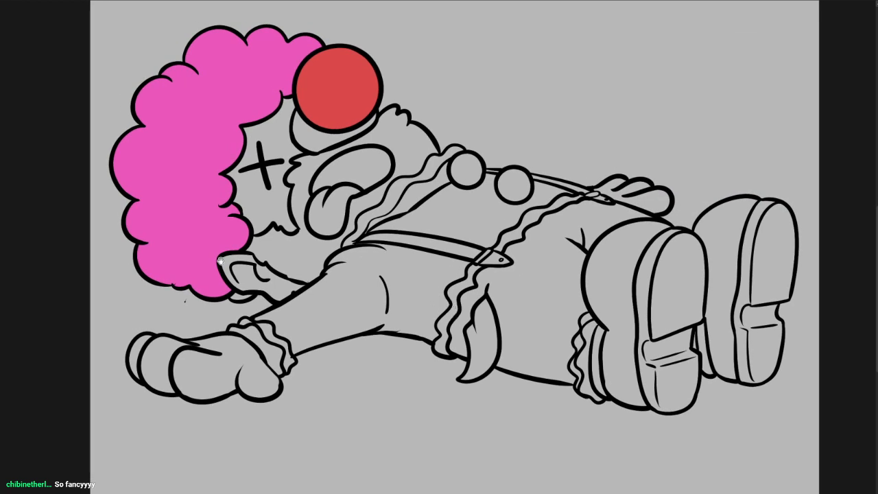
# - Set the color to off-white E7E7E7 and fill the patch around the X-shaped eye and the area under the nose
pyautogui.doubleClick(13, 256)
pyautogui.click(627, 103)
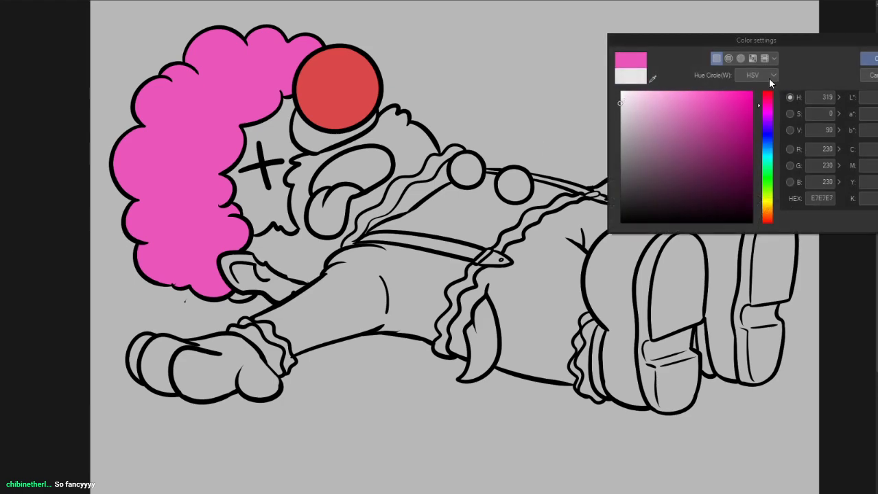
pyautogui.click(871, 60)
pyautogui.click(277, 171)
pyautogui.scroll(2, 277, 169)
pyautogui.moveTo(281, 242); pyautogui.dragTo(325, 234)
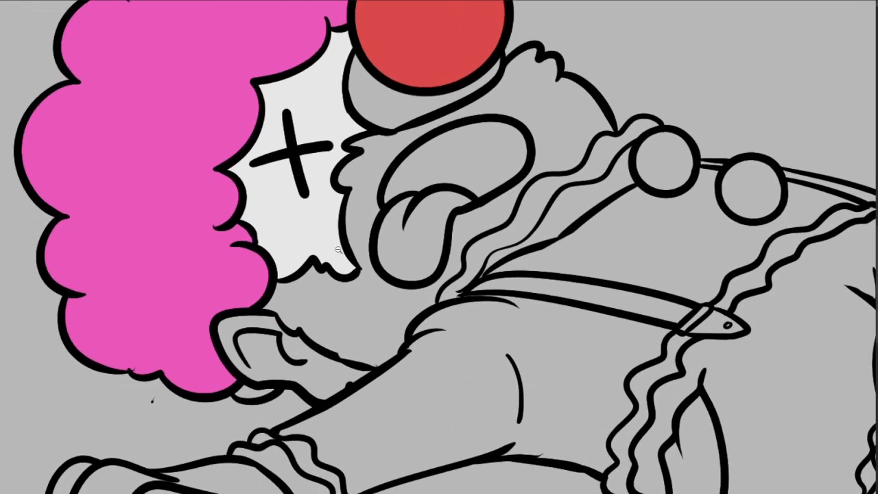
pyautogui.scroll(-1, 353, 249)
pyautogui.click(384, 134)
pyautogui.moveTo(394, 227); pyautogui.dragTo(401, 220)
# - Choose a paler pink and fill the skin around the mouth and lower cheek with it
pyautogui.doubleClick(8, 260)
pyautogui.click(658, 103)
pyautogui.click(871, 59)
pyautogui.click(521, 225)
pyautogui.moveTo(529, 247); pyautogui.dragTo(479, 220)
pyautogui.scroll(-3, 480, 221)
pyautogui.scroll(2, 423, 242)
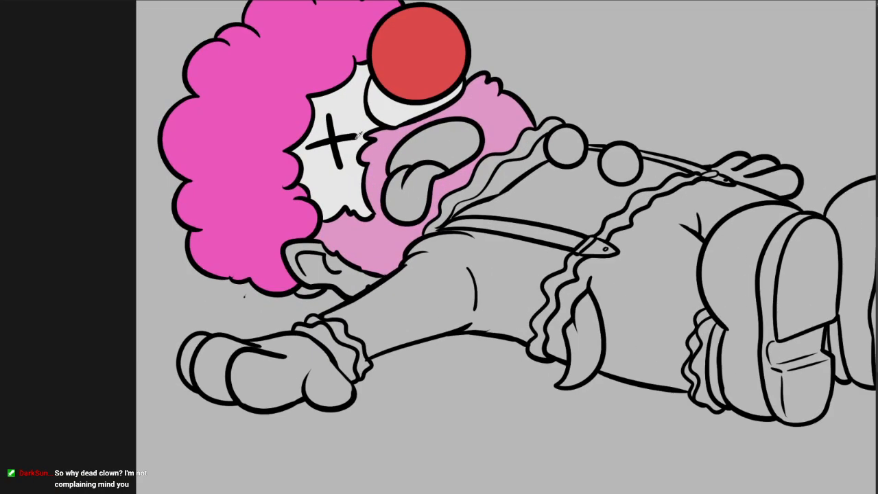
# - Choose a light peach skin tone and fill the clown's ear, neck and the wavy patch below the X-shaped eye with it
pyautogui.doubleClick(8, 257)
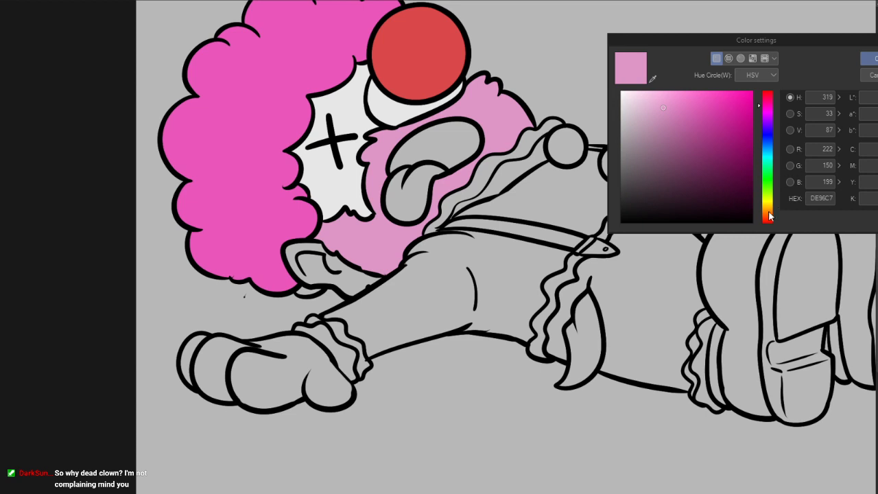
pyautogui.click(769, 213)
pyautogui.click(654, 101)
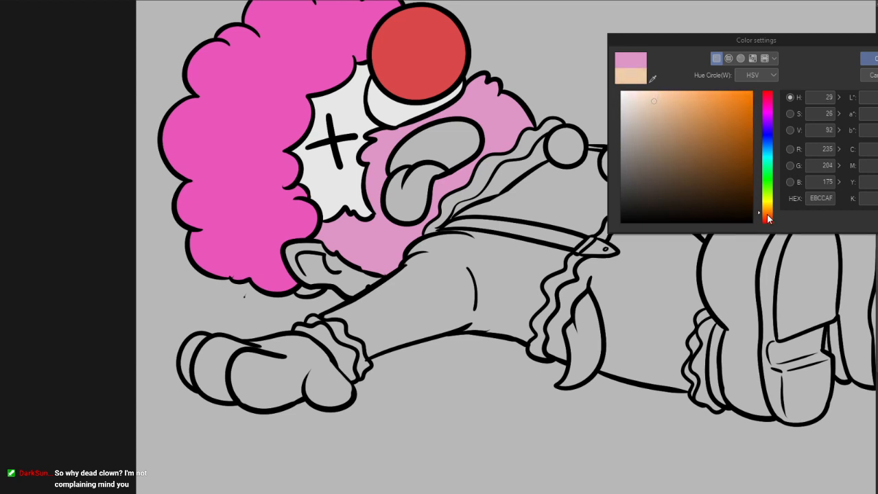
pyautogui.click(768, 215)
pyautogui.click(870, 59)
pyautogui.scroll(3, 318, 172)
pyautogui.moveTo(306, 206)
pyautogui.mouseDown()
pyautogui.moveTo(343, 197)
pyautogui.moveTo(355, 222)
pyautogui.moveTo(412, 203)
pyautogui.mouseUp()
pyautogui.press('g')
pyautogui.click(406, 236)
pyautogui.click(394, 362)
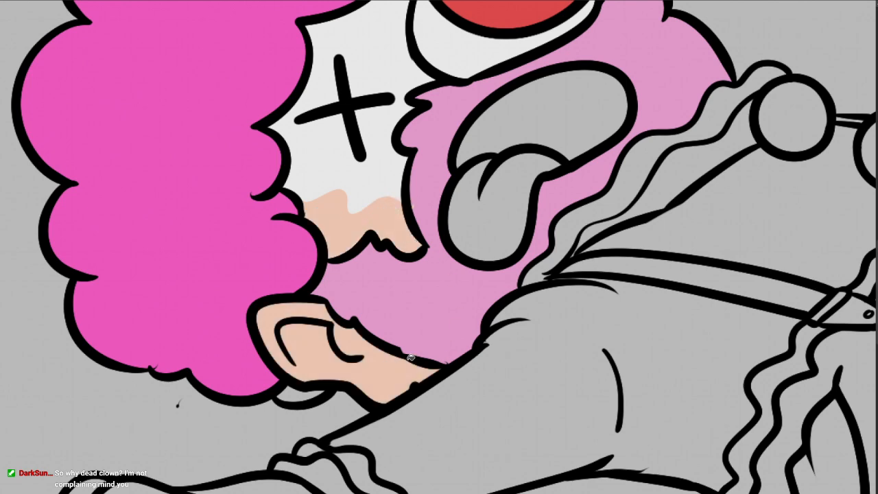
# - Fill the outstretched glove with its fingers and the ruffled cuff at the wrist with off-white
pyautogui.moveTo(504, 311); pyautogui.dragTo(436, 274)
pyautogui.scroll(-3, 460, 280)
pyautogui.moveTo(531, 299); pyautogui.dragTo(506, 296)
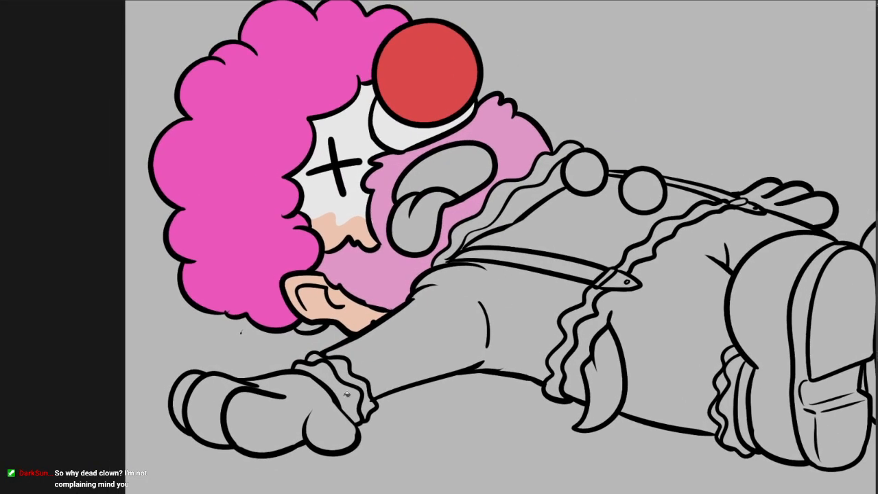
pyautogui.click(292, 412)
pyautogui.click(213, 412)
pyautogui.click(186, 401)
pyautogui.scroll(4, 199, 411)
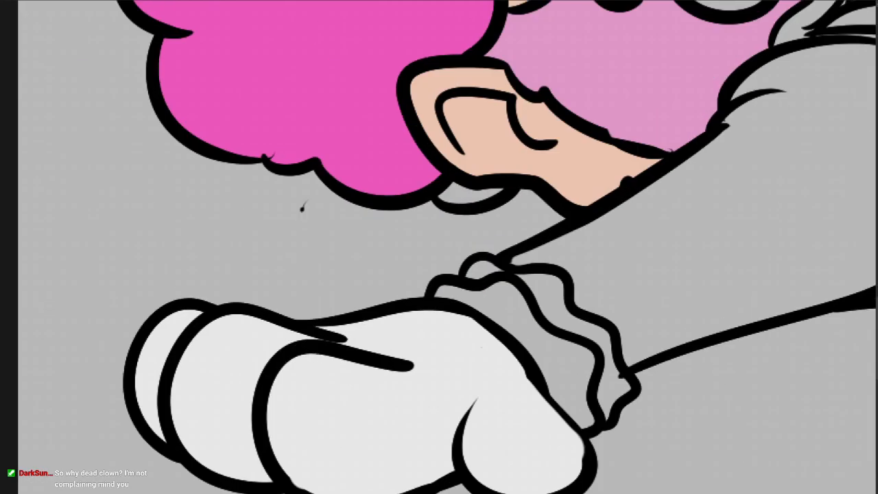
pyautogui.scroll(-3, 317, 336)
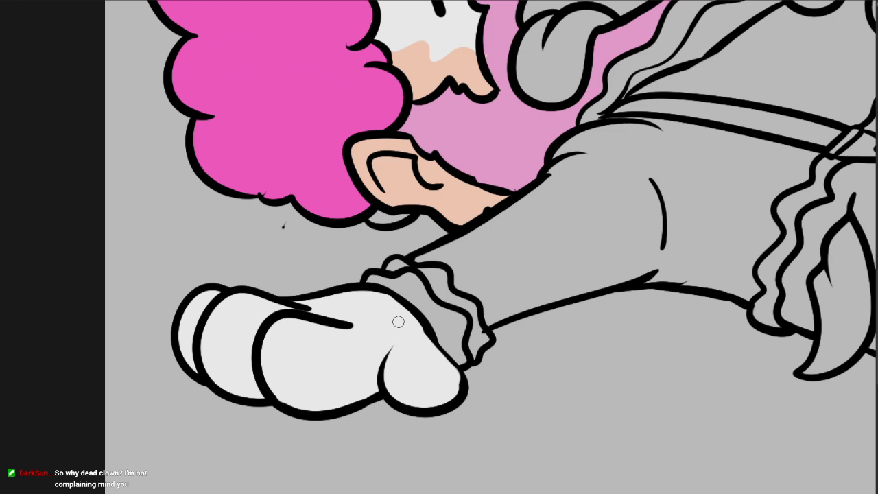
pyautogui.click(454, 325)
pyautogui.click(473, 306)
pyautogui.click(399, 264)
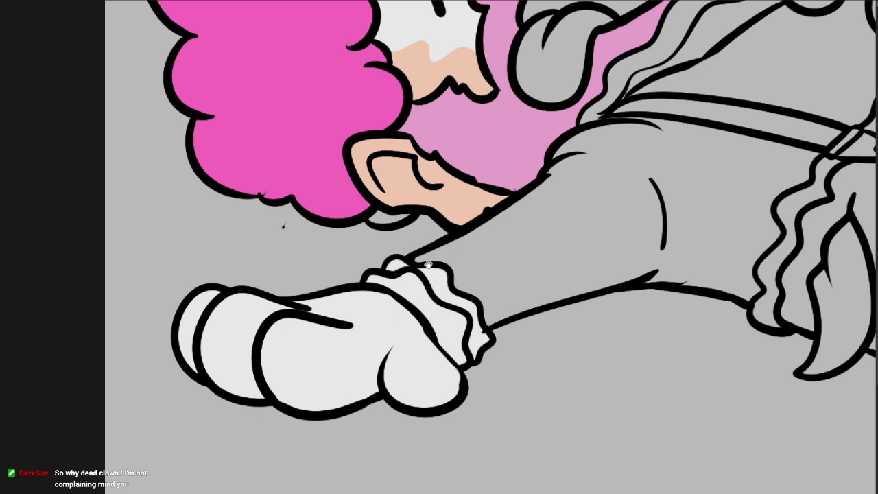
# - Fill the ruffles along the shirt's waist and around the near trouser leg with off-white
pyautogui.moveTo(822, 238); pyautogui.dragTo(559, 228)
pyautogui.click(530, 212)
pyautogui.click(627, 101)
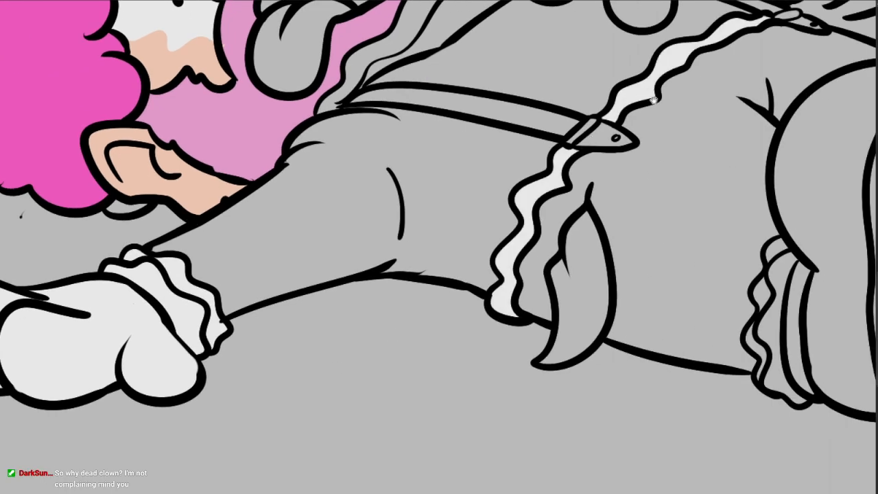
pyautogui.moveTo(692, 75); pyautogui.dragTo(555, 183)
pyautogui.moveTo(783, 262); pyautogui.dragTo(752, 186)
pyautogui.click(607, 353)
pyautogui.click(593, 325)
pyautogui.click(610, 279)
pyautogui.click(585, 370)
# - Fill the ruffled collar around the clown's neck with off-white, including its narrow lower corner
pyautogui.moveTo(628, 328); pyautogui.dragTo(282, 321)
pyautogui.moveTo(258, 287); pyautogui.dragTo(777, 450)
pyautogui.click(463, 171)
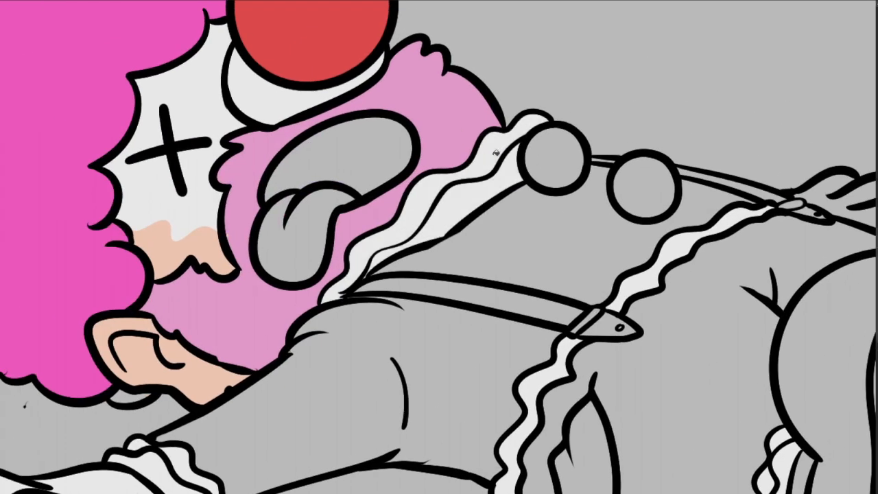
pyautogui.scroll(2, 364, 278)
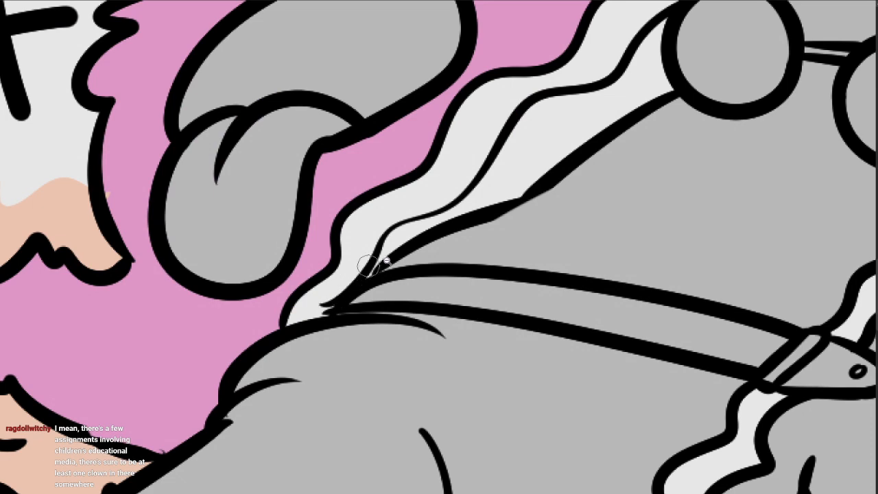
pyautogui.scroll(-3, 377, 269)
pyautogui.moveTo(380, 235); pyautogui.dragTo(411, 236)
# - Set the color to dark red 892122 and fill the inside of the open mouth with it
pyautogui.doubleClick(33, 250)
pyautogui.click(720, 151)
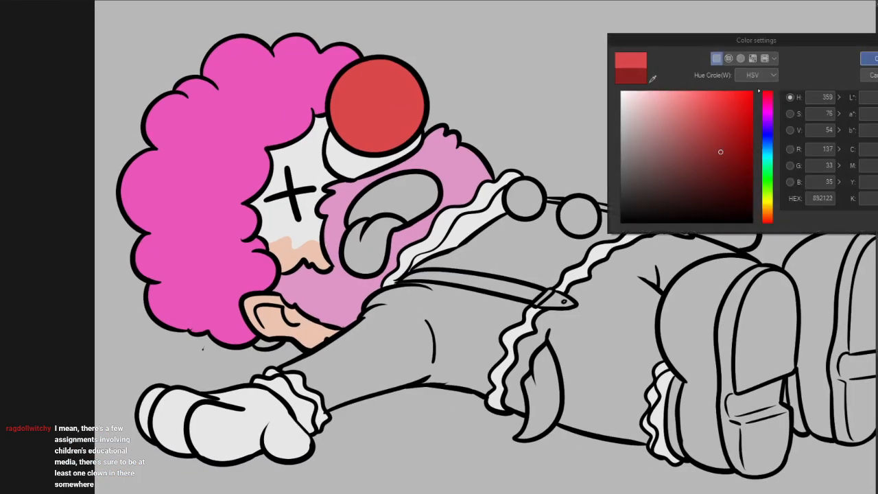
pyautogui.click(872, 59)
pyautogui.click(412, 206)
# - Set the color to muted pink D48485 and fill the tongue with it
pyautogui.doubleClick(8, 251)
pyautogui.click(667, 116)
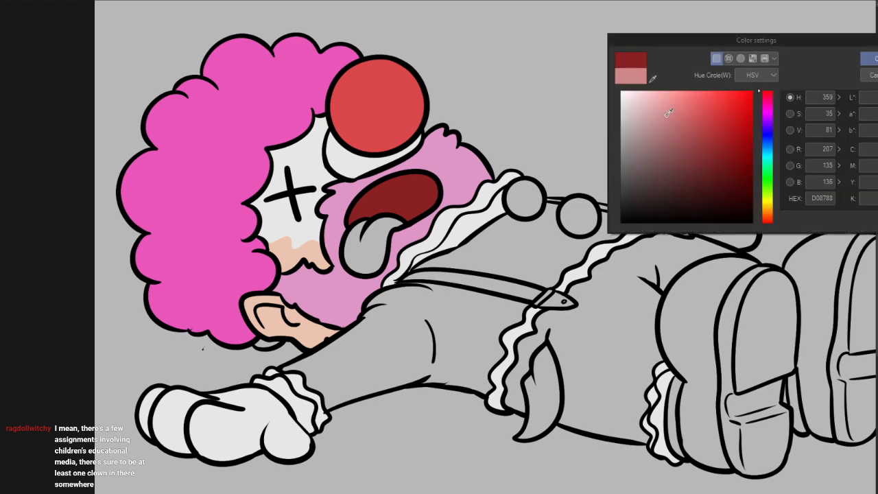
pyautogui.click(870, 59)
pyautogui.click(379, 237)
pyautogui.moveTo(406, 311); pyautogui.dragTo(369, 301)
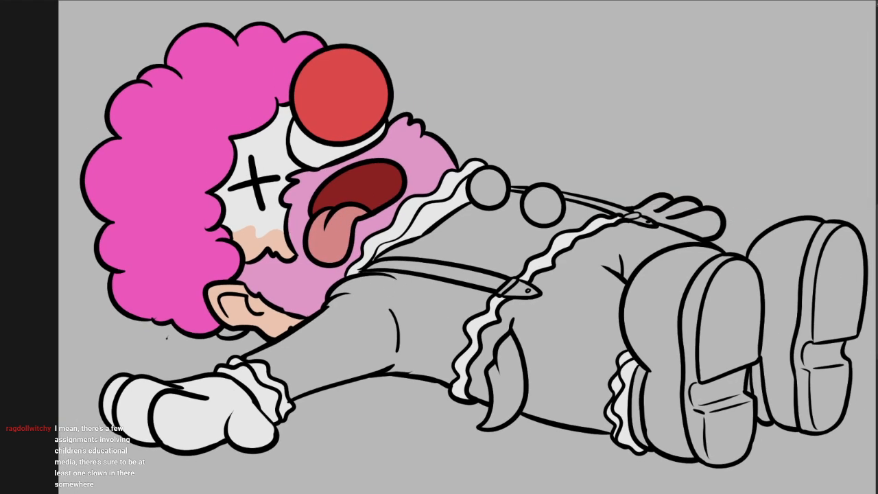
# - Try a light blue fill on the clown's shirt front and sleeve
pyautogui.doubleClick(19, 250)
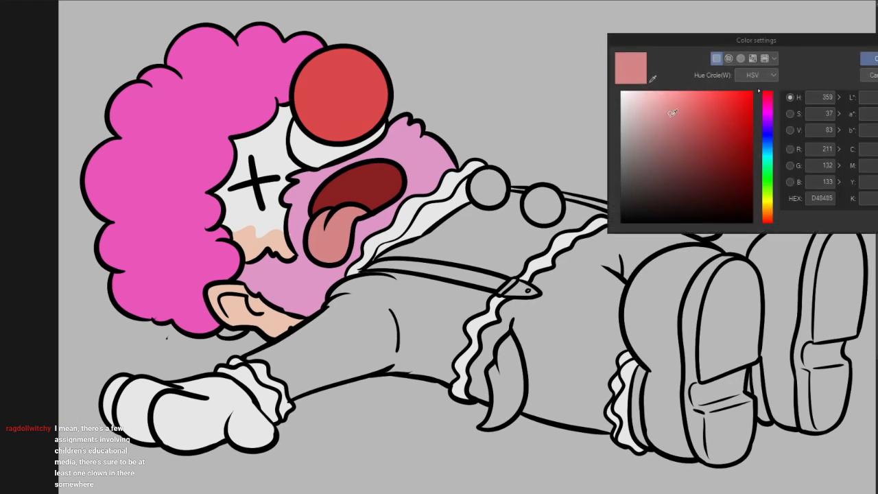
pyautogui.click(683, 126)
pyautogui.click(768, 144)
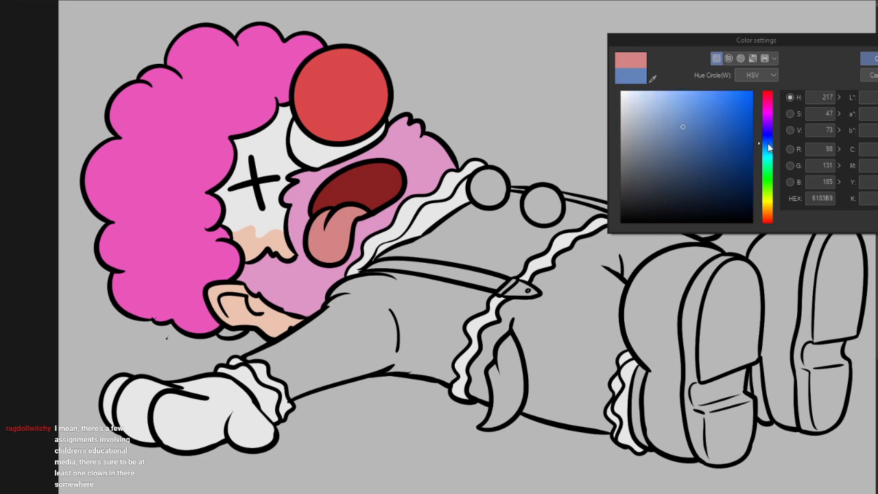
pyautogui.moveTo(769, 144); pyautogui.dragTo(768, 148)
pyautogui.click(681, 111)
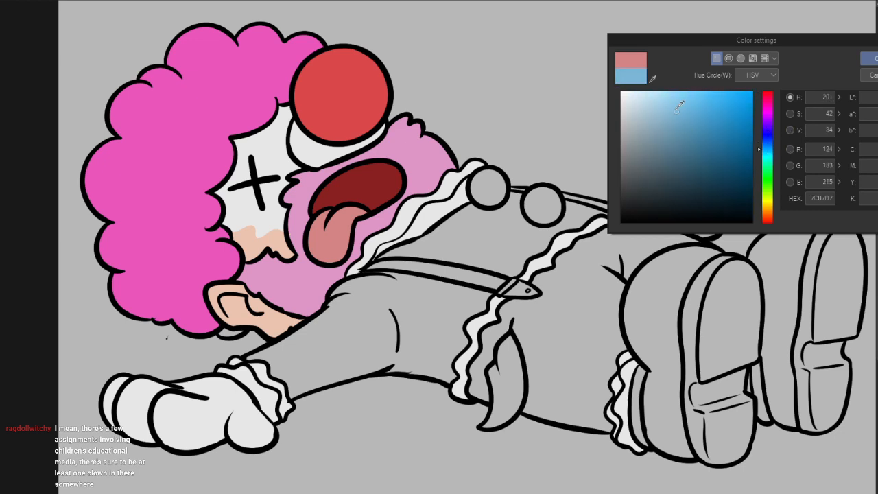
pyautogui.click(870, 59)
pyautogui.click(467, 241)
pyautogui.click(441, 327)
pyautogui.hotkey('ctrl', 'z')
pyautogui.hotkey('ctrl', 'z')
# - Try a light coral red fill on the clown's shirt front and sleeve
pyautogui.moveTo(770, 111); pyautogui.dragTo(769, 110)
pyautogui.click(770, 215)
pyautogui.moveTo(771, 218); pyautogui.dragTo(769, 223)
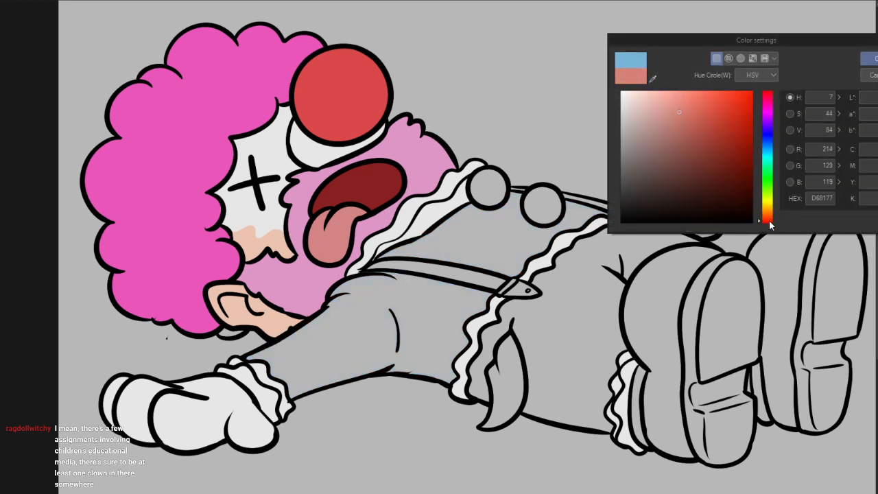
pyautogui.click(690, 103)
pyautogui.click(868, 58)
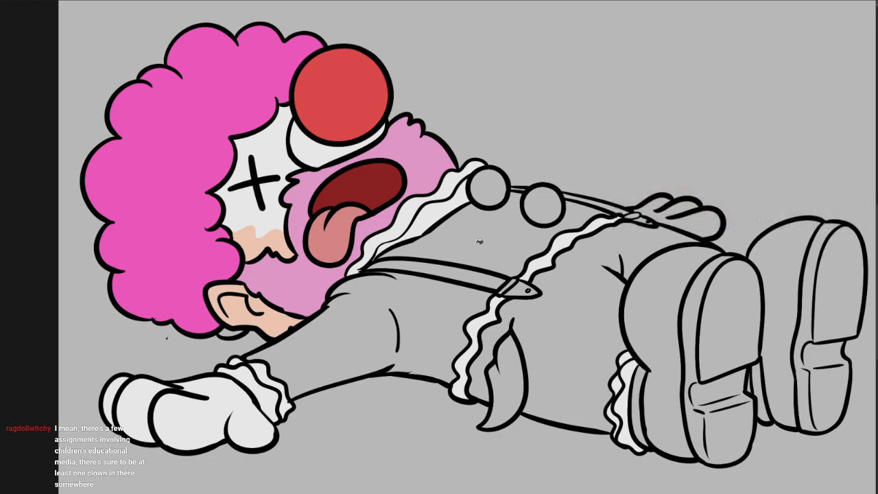
pyautogui.click(598, 224)
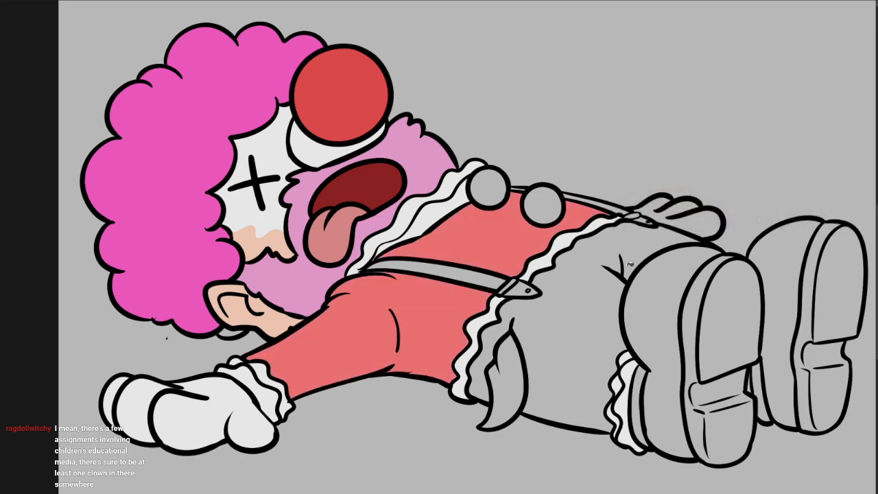
pyautogui.moveTo(610, 326); pyautogui.dragTo(562, 283)
pyautogui.keyDown('alt'); pyautogui.click(562, 283); pyautogui.keyUp('alt')
pyautogui.click(563, 282)
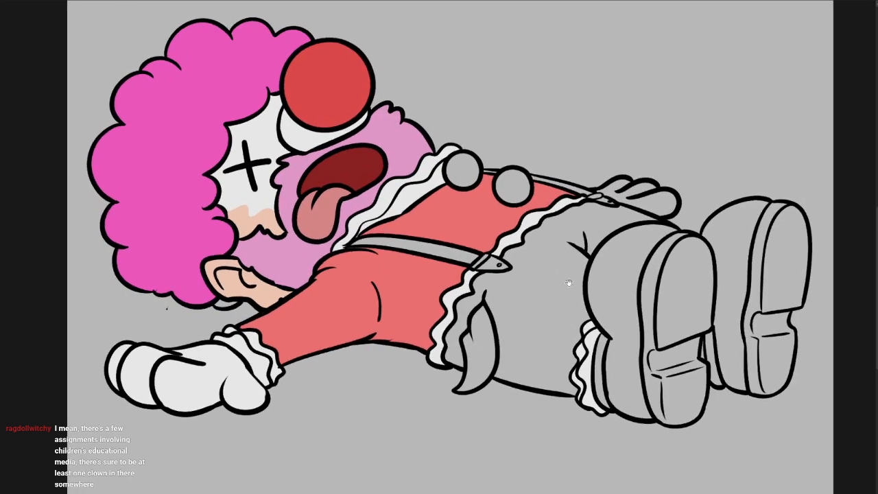
pyautogui.hotkey('ctrl', 'z')
pyautogui.hotkey('ctrl', 'z')
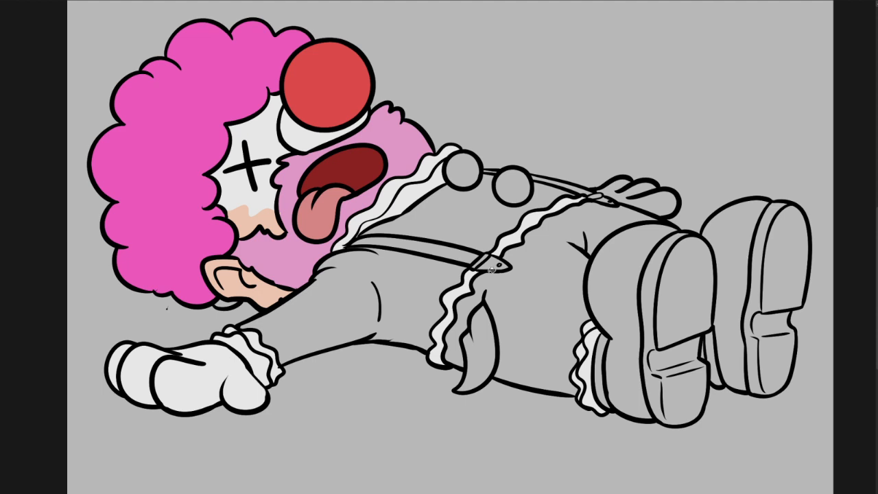
# - Try a darker red fill on the clown's shirt front and sleeve
pyautogui.doubleClick(1, 264)
pyautogui.moveTo(704, 126); pyautogui.dragTo(708, 134)
pyautogui.click(871, 61)
pyautogui.click(476, 224)
pyautogui.click(446, 280)
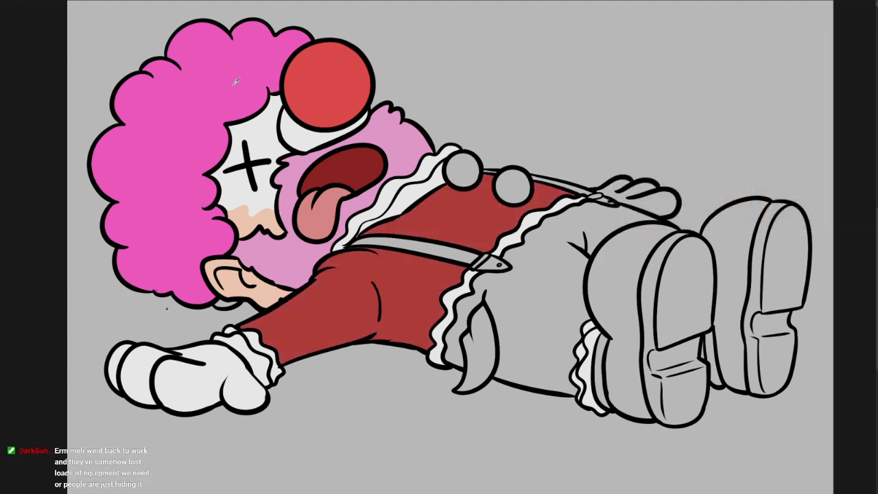
# - Try bright pink polka dots of varying sizes on the red shirt, using the hair color
pyautogui.click(343, 290)
pyautogui.click(306, 313)
pyautogui.click(351, 316)
pyautogui.click(301, 348)
pyautogui.click(413, 306)
pyautogui.click(389, 264)
pyautogui.click(464, 220)
pyautogui.click(412, 221)
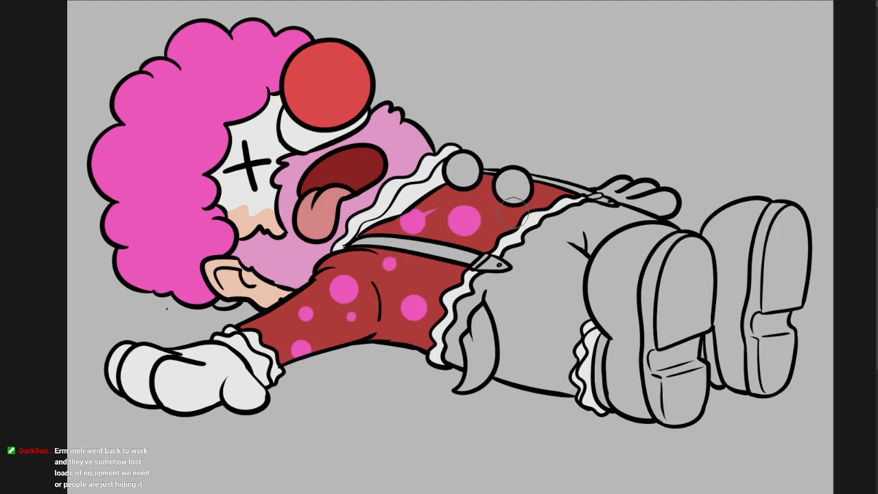
# - Undo the pink polka dots and the dark red fill of the shirt
pyautogui.hotkey('ctrl', 'z')
pyautogui.hotkey('ctrl', 'z')
pyautogui.hotkey('ctrl', 'z')
pyautogui.hotkey('ctrl', 'z')
pyautogui.hotkey('ctrl', 'z')
pyautogui.hotkey('ctrl', 'z')
pyautogui.hotkey('ctrl', 'z')
pyautogui.hotkey('ctrl', 'z')
pyautogui.hotkey('ctrl', 'z')
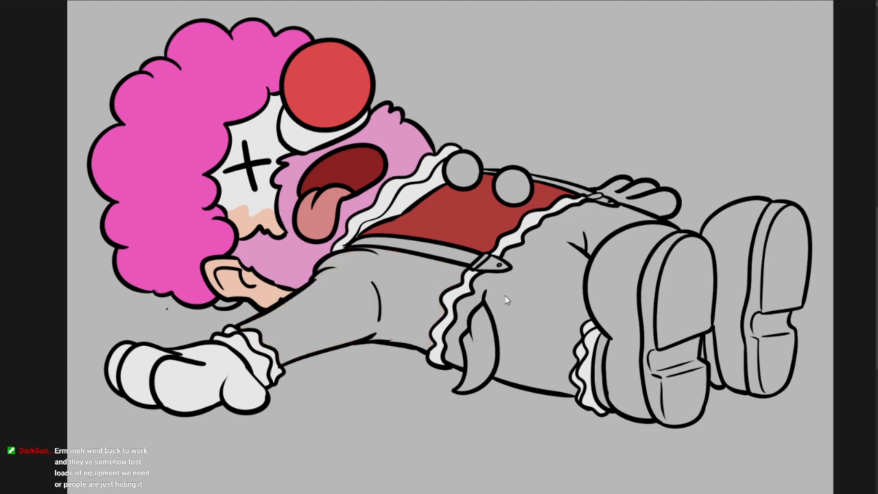
pyautogui.hotkey('ctrl', 'z')
# - Choose a light rosy pink and fill the clown's shirt front and sleeve with it
pyautogui.doubleClick(3, 257)
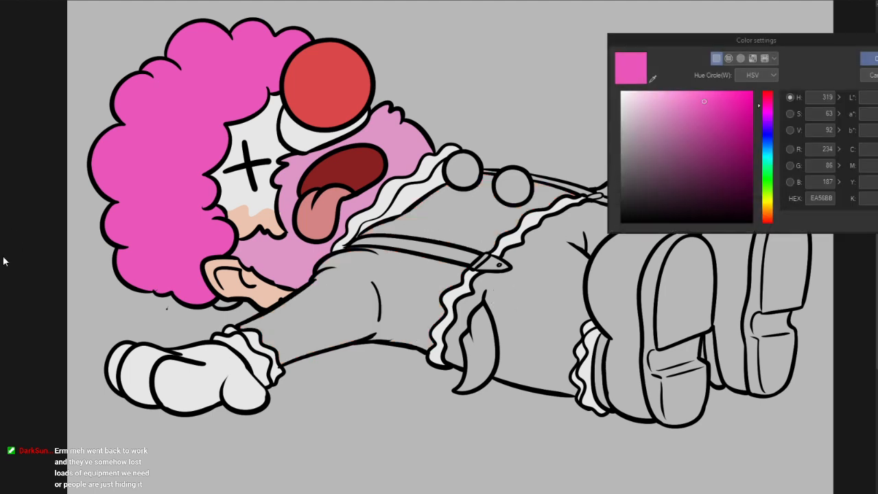
pyautogui.moveTo(663, 93); pyautogui.dragTo(658, 79)
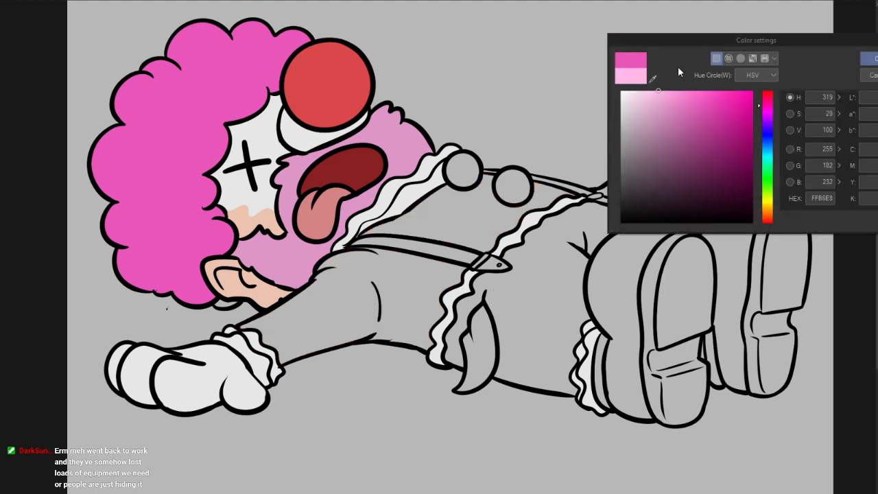
pyautogui.moveTo(771, 110); pyautogui.dragTo(768, 98)
pyautogui.click(870, 59)
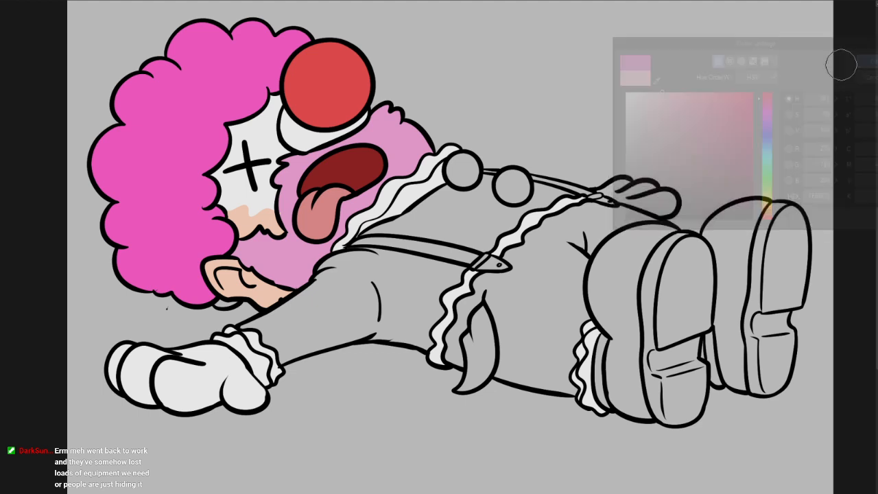
pyautogui.press('g')
pyautogui.click(474, 220)
pyautogui.click(424, 284)
# - Choose a medium violet-blue and fill the clown's trousers with it
pyautogui.moveTo(560, 280); pyautogui.dragTo(545, 273)
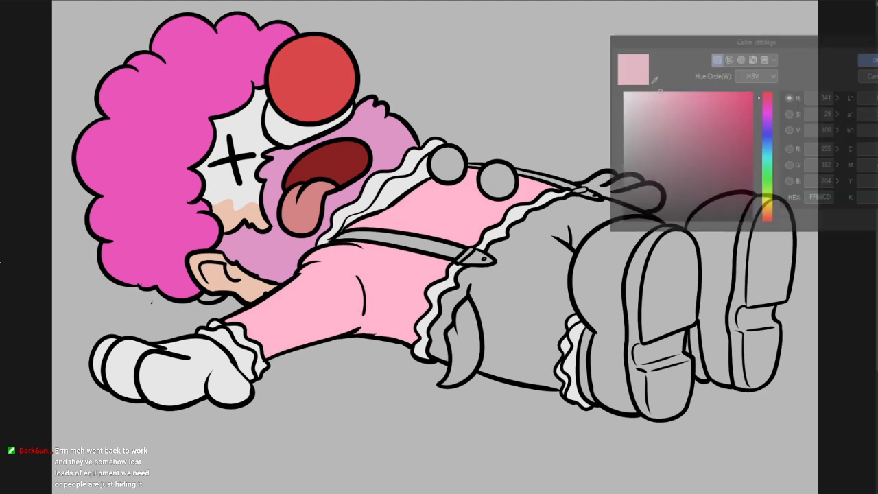
pyautogui.moveTo(767, 122); pyautogui.dragTo(772, 139)
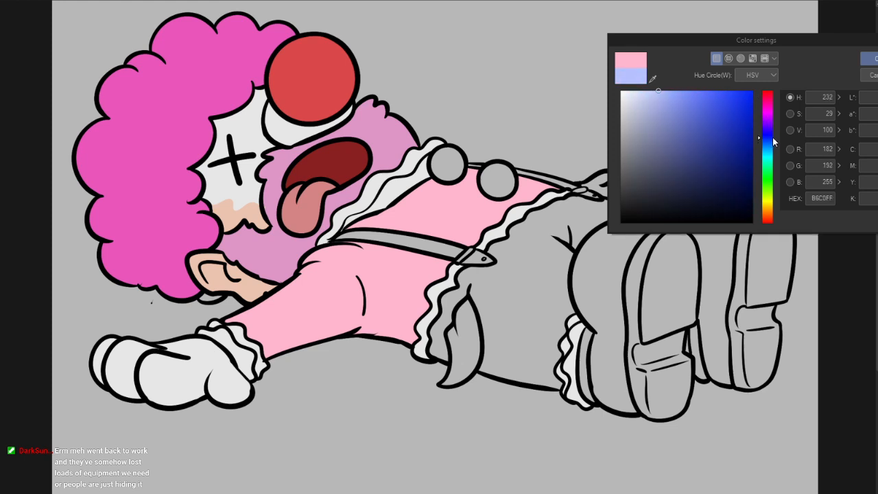
pyautogui.click(669, 147)
pyautogui.click(870, 59)
pyautogui.click(611, 203)
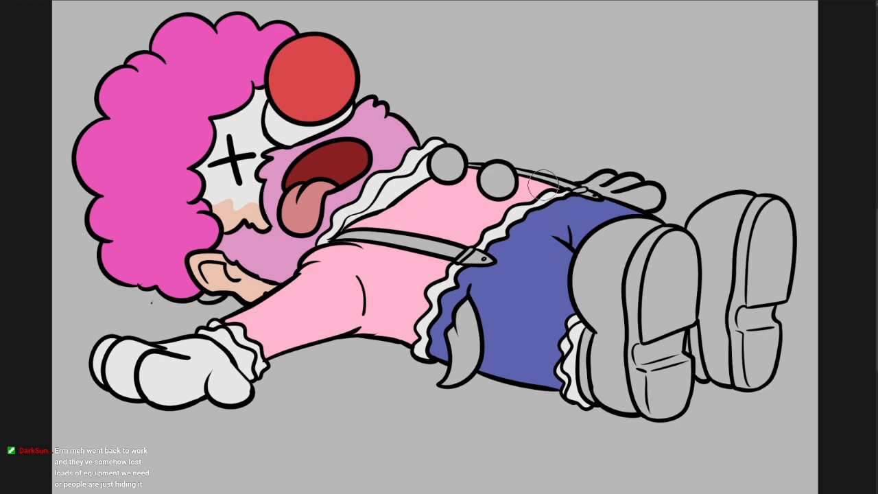
# - Paint off-white polka dots of varying sizes on the middle of the blue trousers
pyautogui.click(515, 256)
pyautogui.click(538, 274)
pyautogui.hotkey('ctrl', 'z')
pyautogui.click(536, 300)
pyautogui.click(485, 288)
# - Try further off-white dots near the hem and upper leg of the trousers
pyautogui.click(504, 338)
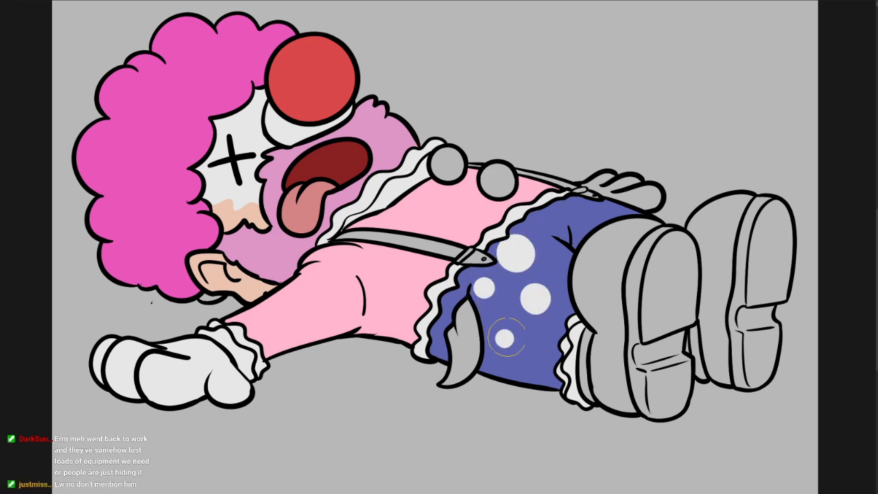
pyautogui.click(553, 337)
pyautogui.click(510, 367)
pyautogui.click(566, 221)
pyautogui.hotkey('ctrl', 'z')
pyautogui.hotkey('ctrl', 'z')
pyautogui.hotkey('ctrl', 'z')
pyautogui.hotkey('ctrl', 'z')
# - Paint more off-white dots in varying sizes along the trousers' lower edge, near the waist and beside the shoe
pyautogui.click(544, 337)
pyautogui.click(493, 338)
pyautogui.click(522, 369)
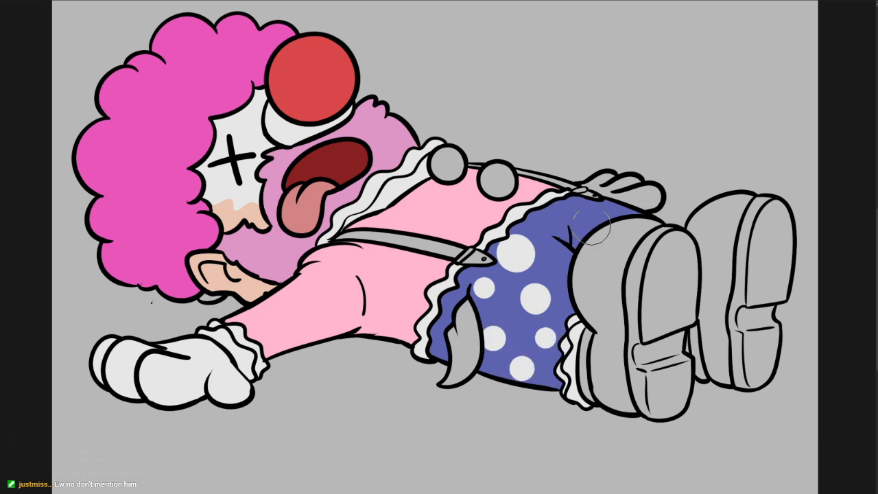
pyautogui.click(568, 211)
pyautogui.click(618, 211)
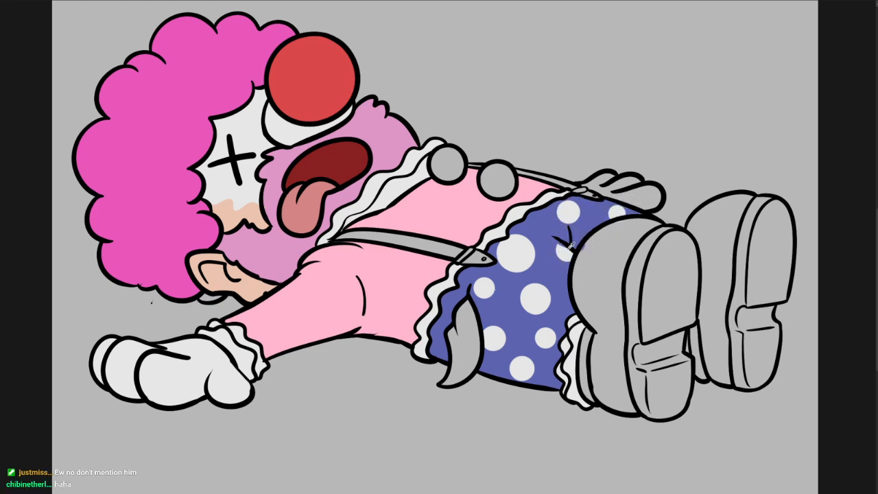
pyautogui.moveTo(564, 275); pyautogui.dragTo(544, 265)
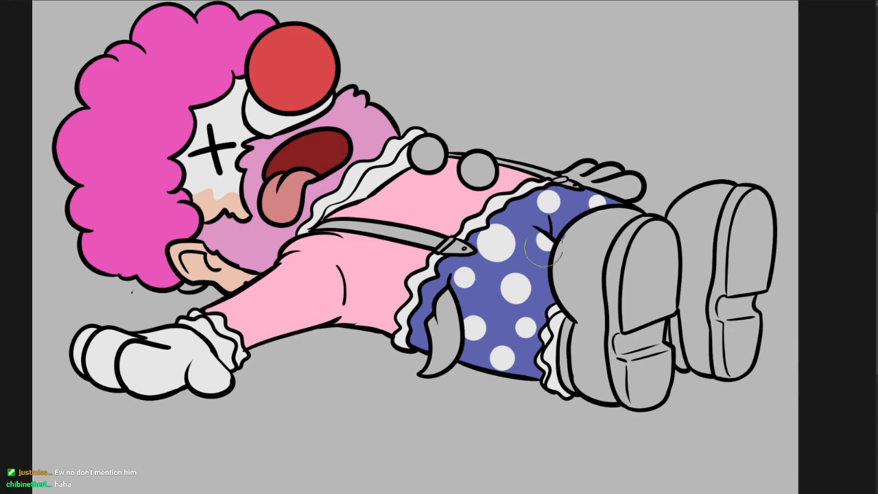
pyautogui.click(550, 217)
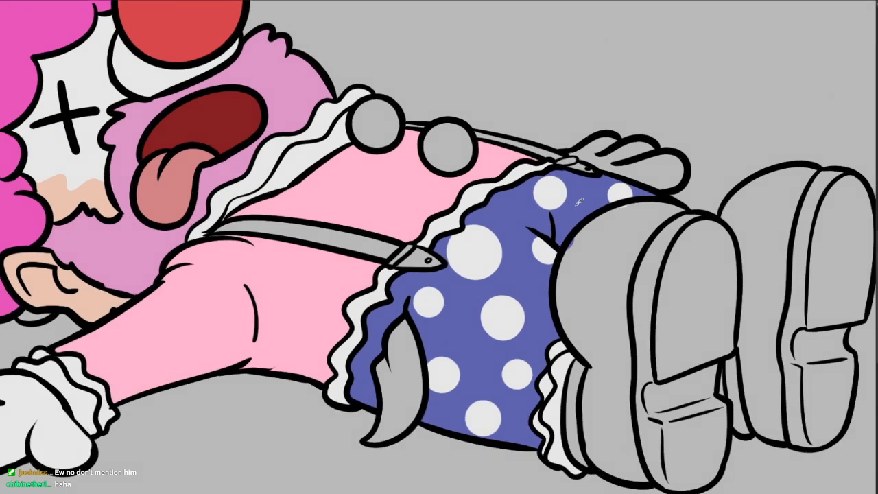
# - Paint a smaller off-white dot between the two uppermost dots on the blue trousers, using a reduced brush
pyautogui.press('[')
pyautogui.press('[')
pyautogui.click(585, 212)
# - Fill the uppers of both shoes with the red of the clown's nose
pyautogui.keyDown('alt'); pyautogui.click(603, 221); pyautogui.keyUp('alt')
pyautogui.moveTo(619, 266); pyautogui.dragTo(577, 251)
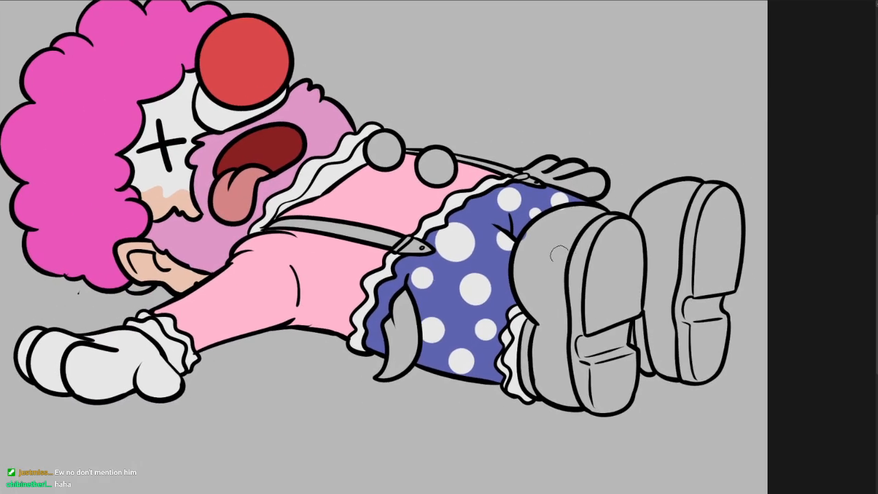
pyautogui.click(554, 271)
pyautogui.click(690, 204)
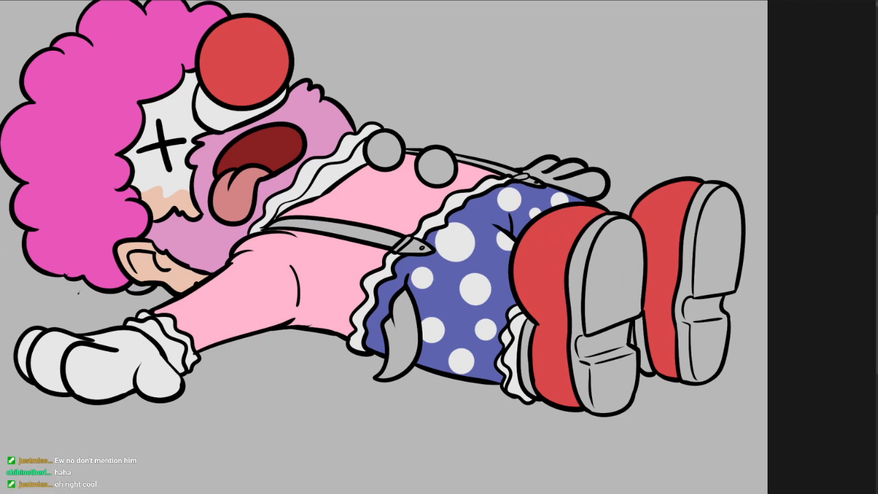
# - Choose the pale pink E6C3D6 and fill the soles and sole edges of both shoes with it
pyautogui.doubleClick(2, 255)
pyautogui.moveTo(650, 106); pyautogui.dragTo(658, 94)
pyautogui.moveTo(770, 108); pyautogui.dragTo(769, 102)
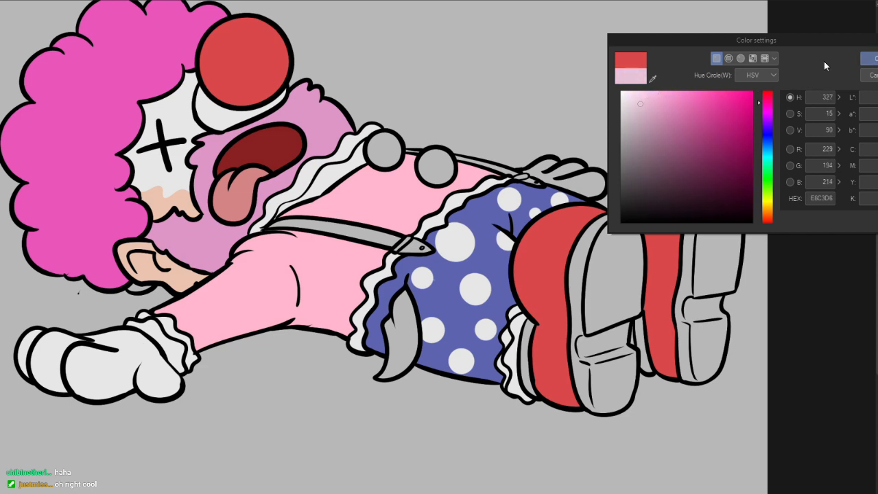
pyautogui.click(869, 59)
pyautogui.click(601, 279)
pyautogui.click(585, 295)
pyautogui.click(700, 287)
pyautogui.click(697, 304)
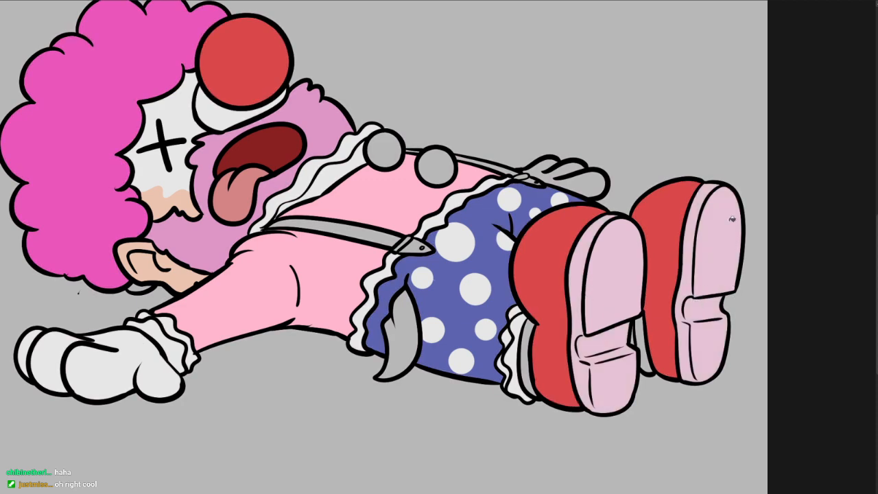
# - Fill the palm and fingers of the clown's far glove with off-white
pyautogui.scroll(2, 638, 327)
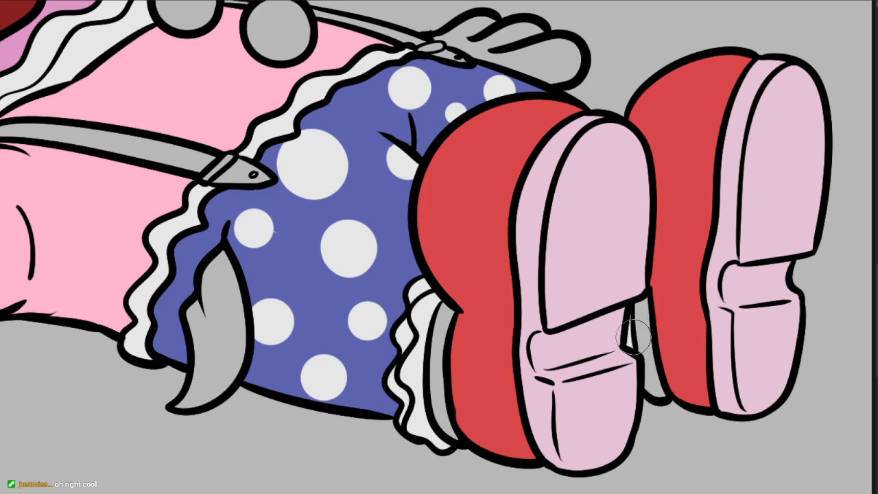
pyautogui.scroll(-1, 650, 302)
pyautogui.scroll(2, 372, 249)
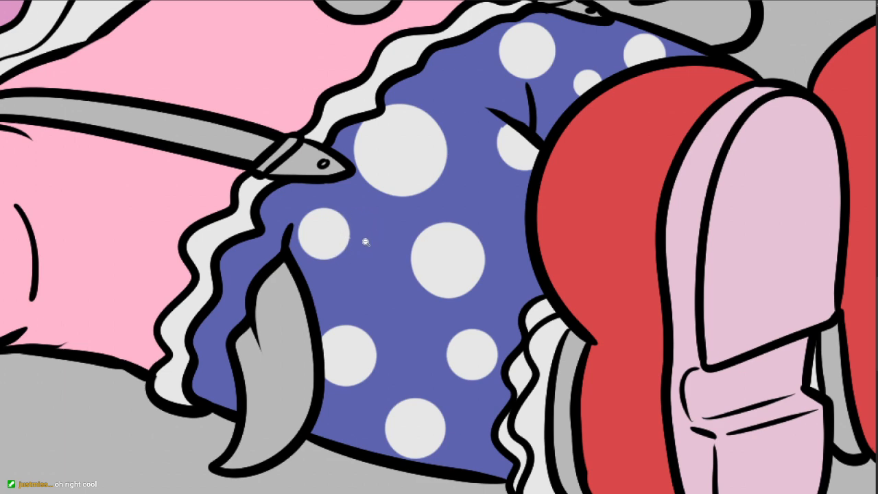
pyautogui.scroll(-2, 372, 249)
pyautogui.moveTo(372, 249); pyautogui.dragTo(408, 284)
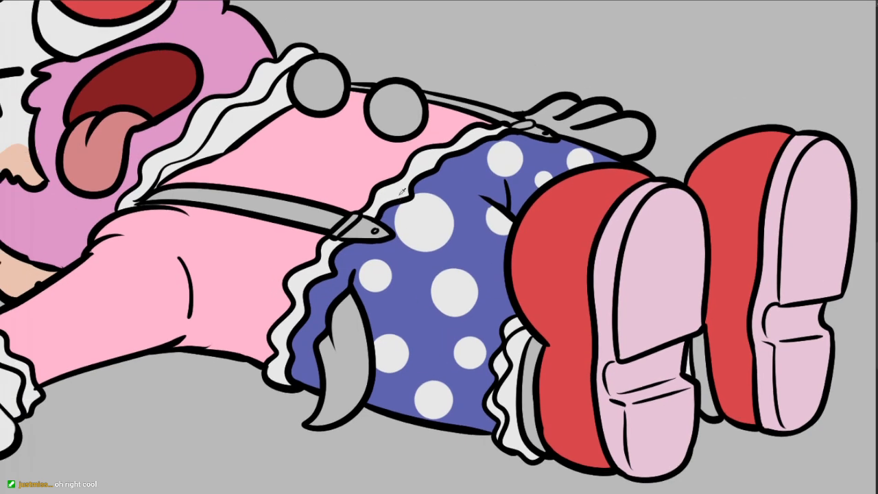
pyautogui.click(595, 129)
pyautogui.scroll(3, 575, 122)
pyautogui.moveTo(575, 122); pyautogui.dragTo(602, 148)
pyautogui.scroll(-2, 617, 153)
# - Fill the small tuft of hair beneath the ear with the wig's bright pink
pyautogui.moveTo(333, 204); pyautogui.dragTo(429, 235)
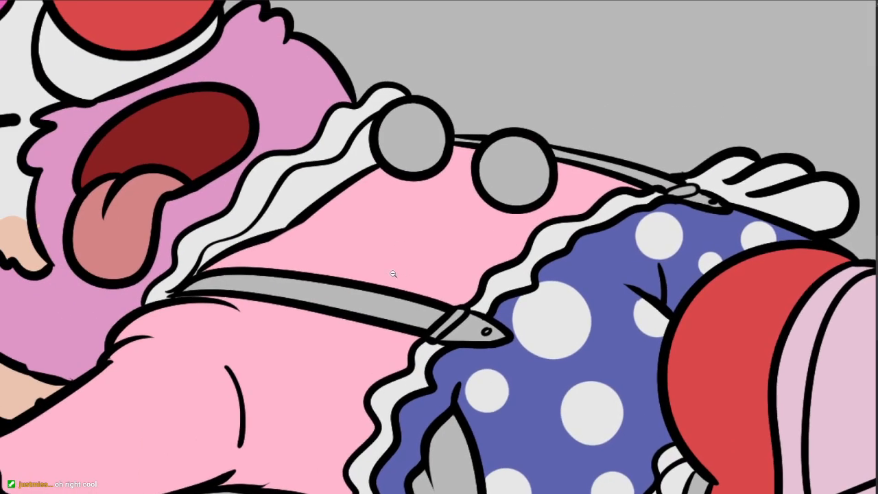
pyautogui.scroll(-2, 400, 271)
pyautogui.moveTo(258, 312); pyautogui.dragTo(368, 299)
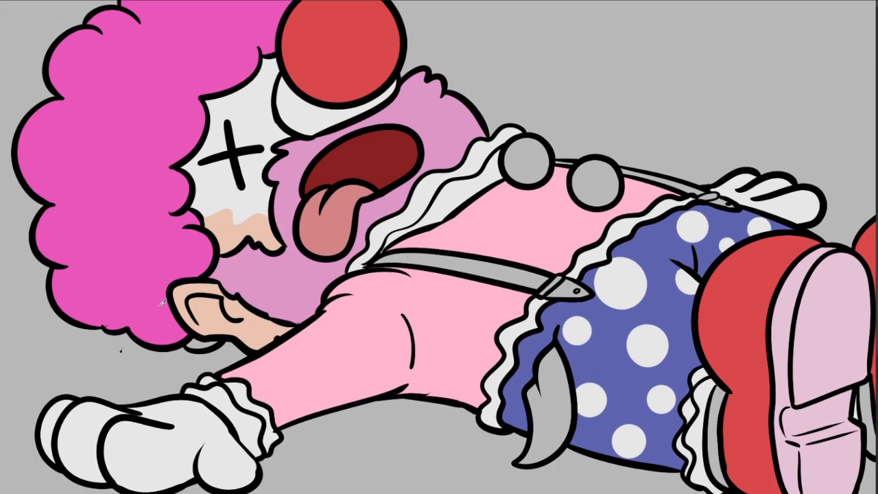
pyautogui.moveTo(325, 366); pyautogui.dragTo(307, 380)
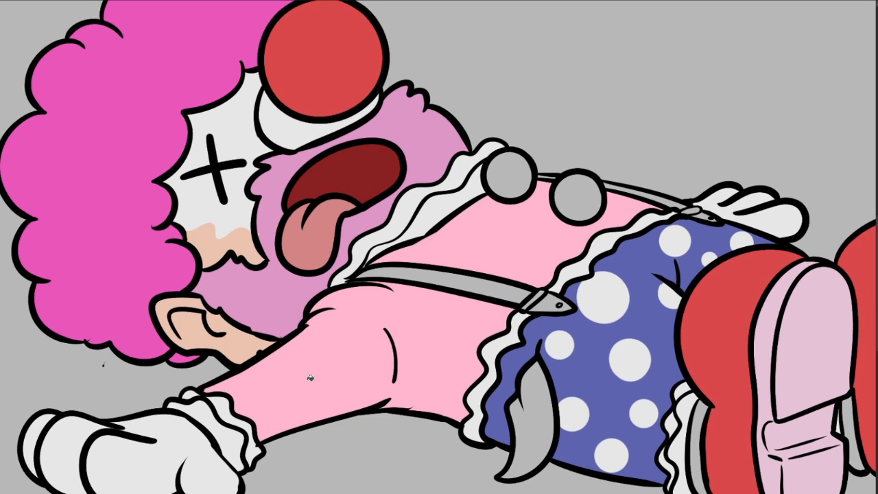
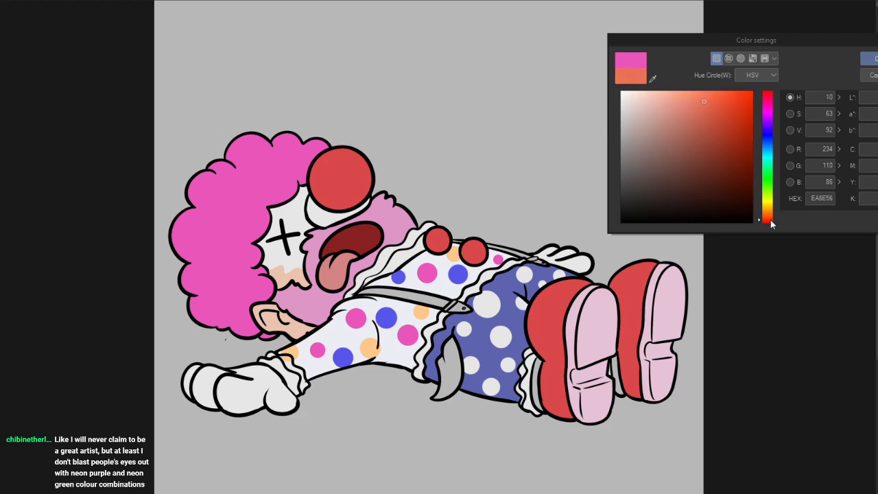
# - Choose the dark brown 604B3F and paint a jagged sideburn in front of the clown's ear
pyautogui.click(678, 150)
pyautogui.moveTo(678, 150)
pyautogui.mouseDown()
pyautogui.moveTo(684, 172)
pyautogui.moveTo(690, 164)
pyautogui.moveTo(666, 176)
pyautogui.mouseUp()
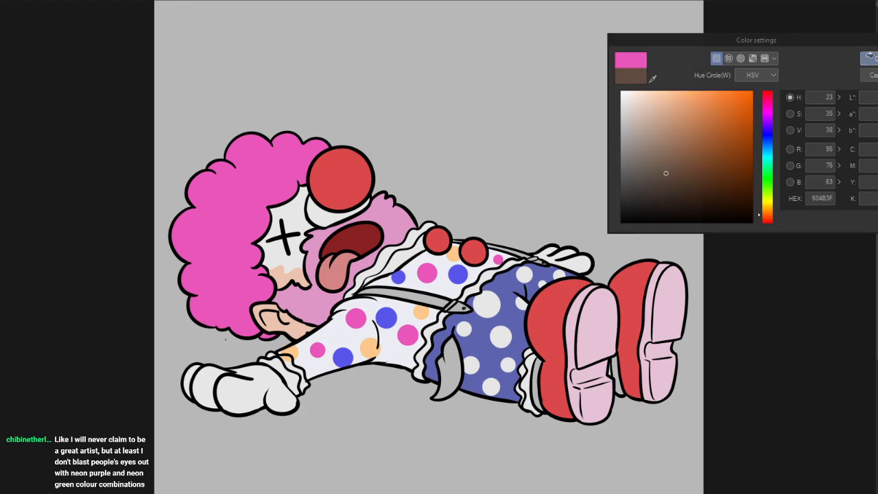
pyautogui.click(870, 58)
pyautogui.scroll(4, 279, 289)
pyautogui.moveTo(279, 299)
pyautogui.mouseDown()
pyautogui.moveTo(288, 299)
pyautogui.moveTo(279, 310)
pyautogui.moveTo(302, 304)
pyautogui.moveTo(283, 307)
pyautogui.moveTo(299, 320)
pyautogui.mouseUp()
pyautogui.scroll(-5, 388, 293)
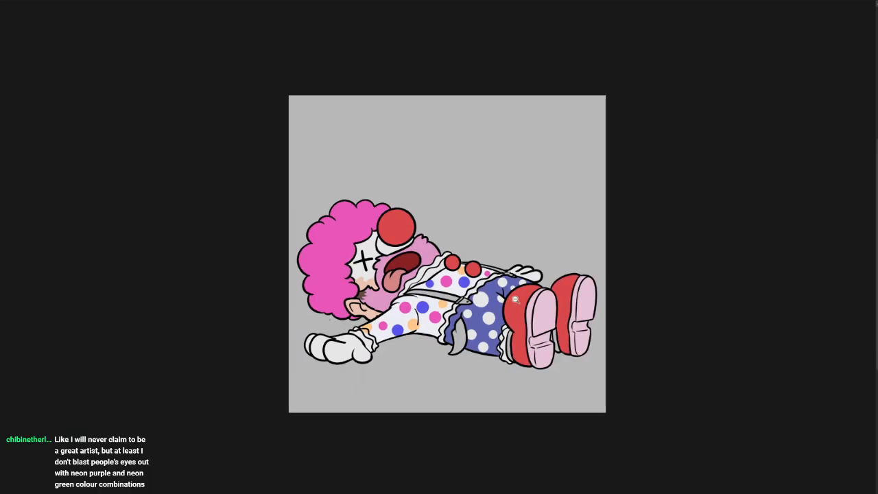
# - Sample the shoes' red and fill the pointed cloth flap hanging over the trousers with it
pyautogui.moveTo(558, 308); pyautogui.dragTo(541, 293)
pyautogui.moveTo(608, 265); pyautogui.dragTo(597, 251)
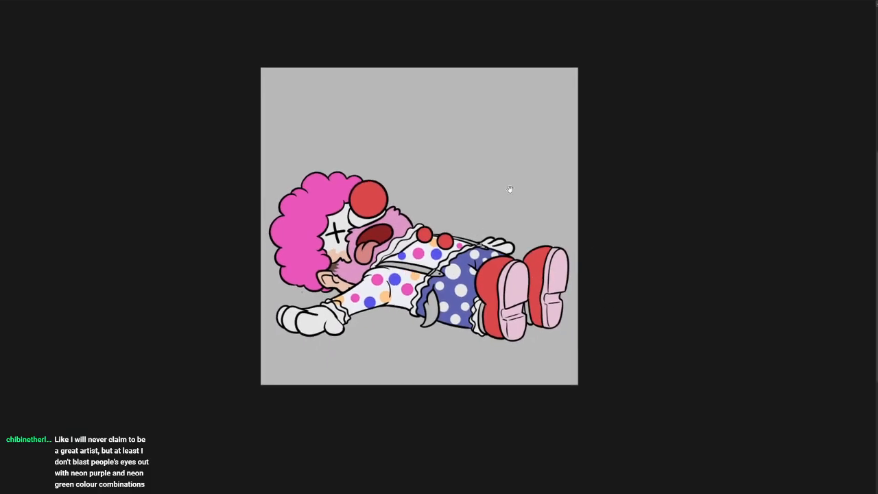
pyautogui.scroll(5, 492, 271)
pyautogui.keyDown('alt'); pyautogui.click(553, 288); pyautogui.keyUp('alt')
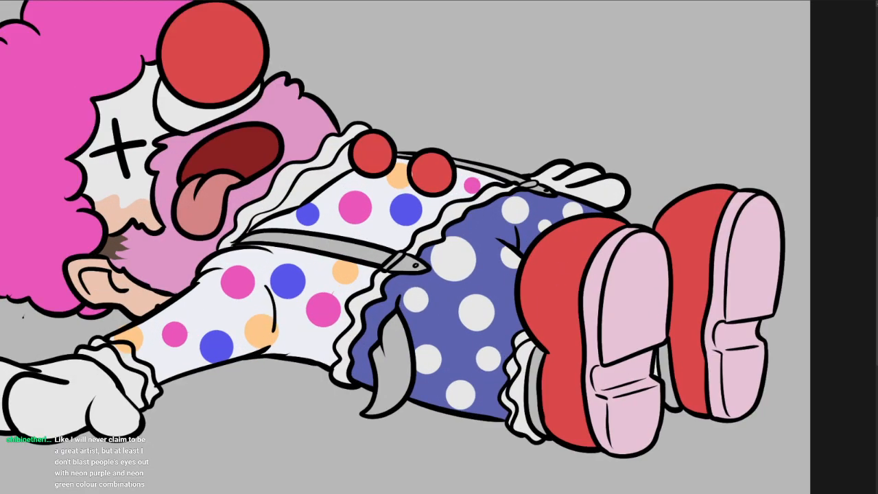
pyautogui.click(394, 367)
# - Sample the wig's bright pink and fill both suspender straps with it
pyautogui.moveTo(479, 314); pyautogui.dragTo(643, 339)
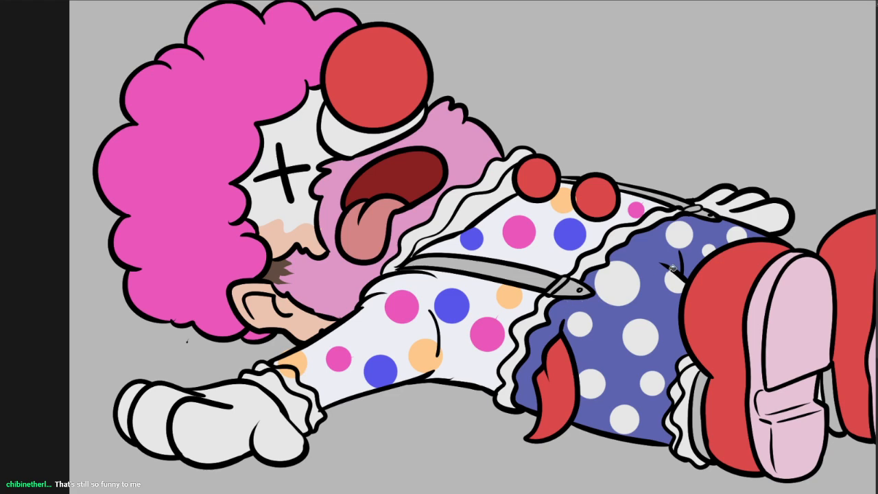
pyautogui.keyDown('alt'); pyautogui.click(221, 171); pyautogui.keyUp('alt')
pyautogui.click(521, 269)
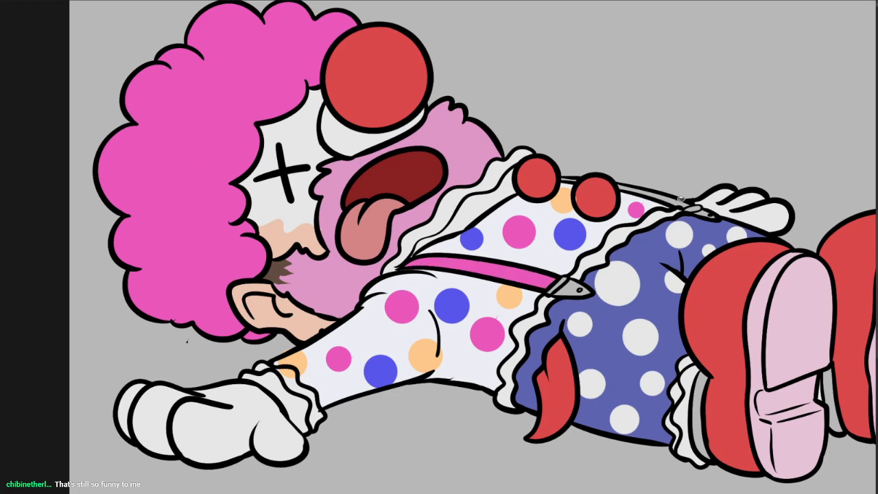
pyautogui.click(680, 201)
pyautogui.scroll(3, 567, 179)
pyautogui.scroll(-3, 586, 228)
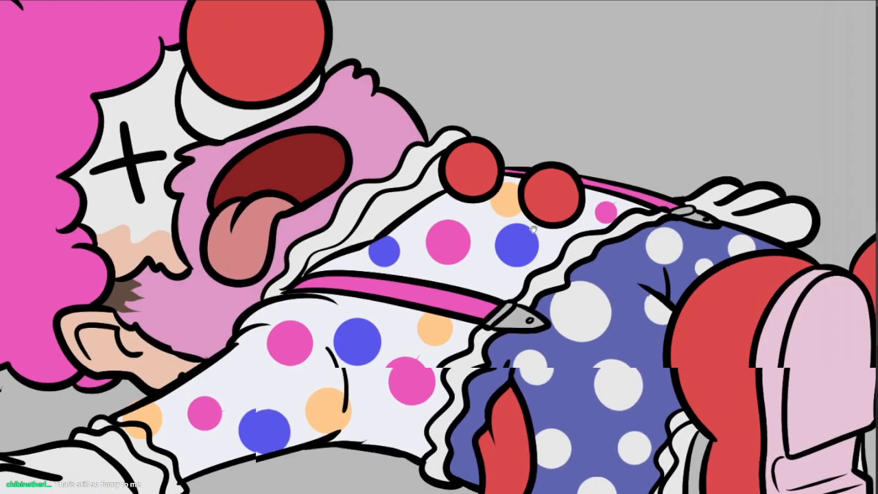
# - Choose a light bluish gray with hue 211 and fill the metal clips of both suspenders
pyautogui.doubleClick(2, 267)
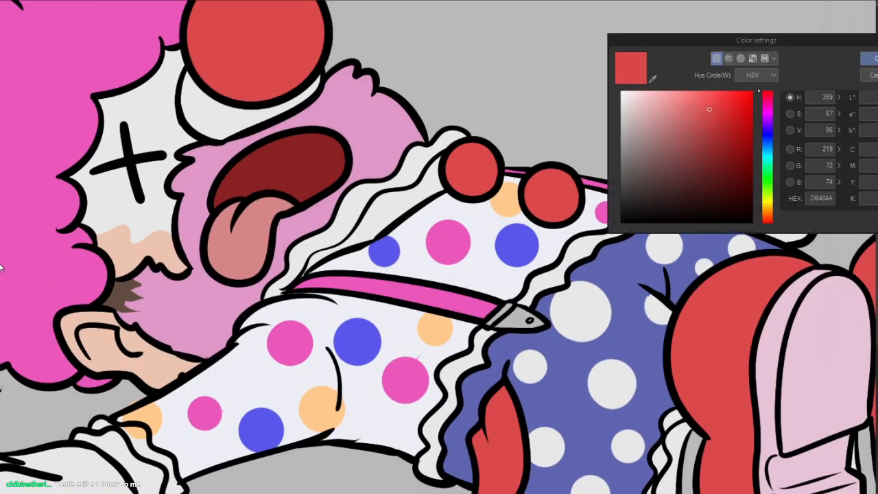
pyautogui.click(620, 117)
pyautogui.click(767, 145)
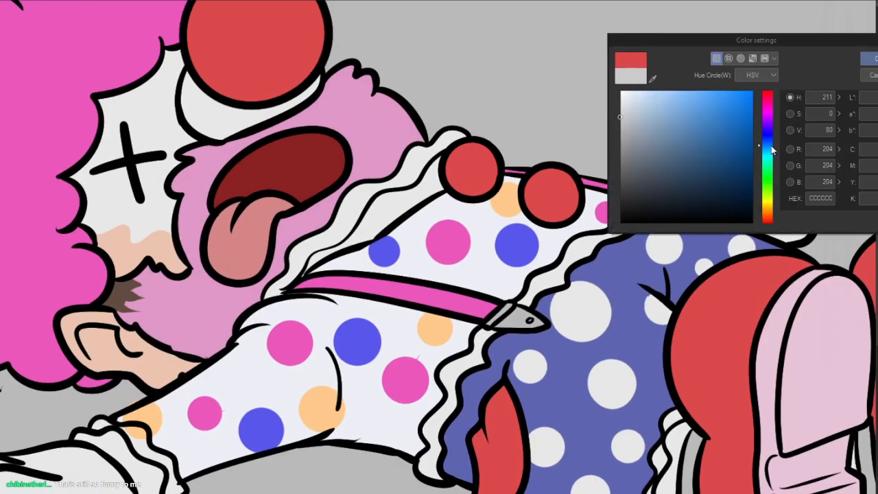
pyautogui.click(637, 120)
pyautogui.click(869, 58)
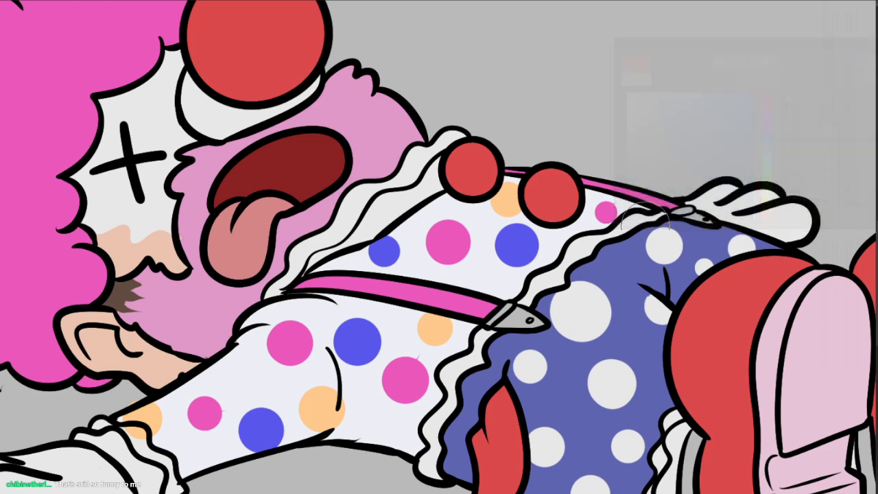
pyautogui.scroll(3, 691, 212)
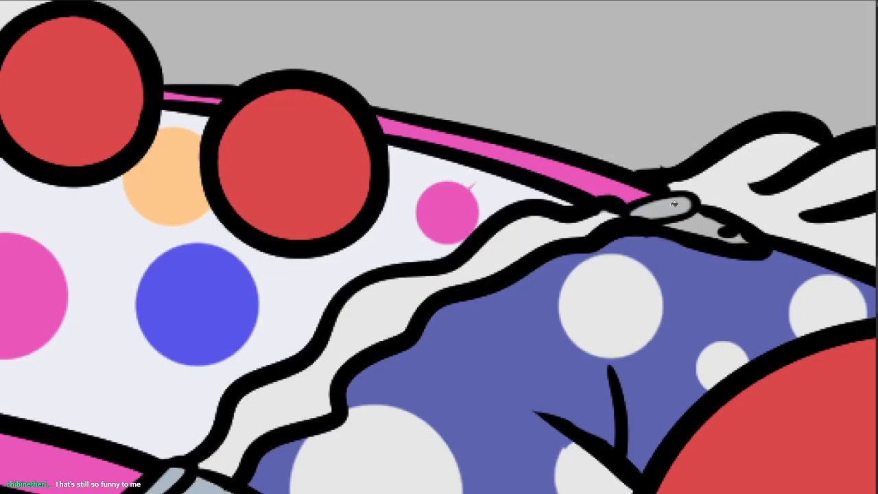
pyautogui.click(675, 204)
pyautogui.click(701, 218)
pyautogui.scroll(-4, 754, 217)
pyautogui.moveTo(742, 232); pyautogui.dragTo(679, 206)
pyautogui.scroll(-3, 768, 252)
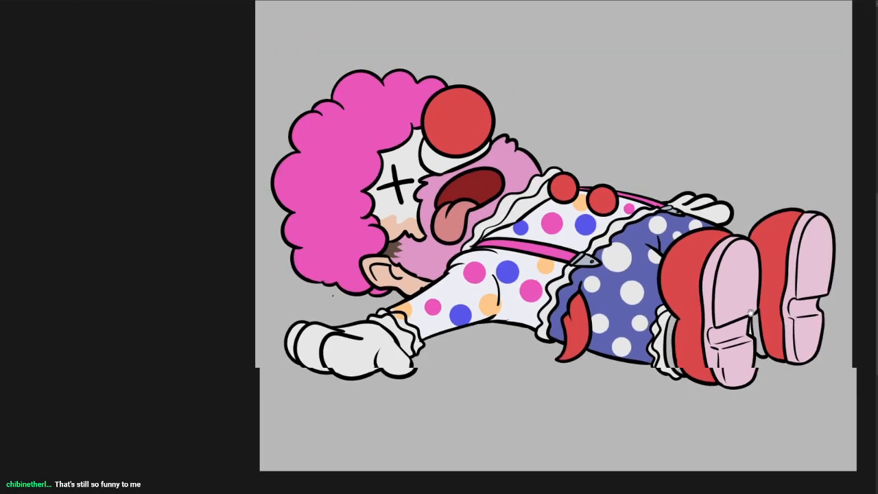
# - Fill the visible ankle areas beside both shoes with the light bluish gray
pyautogui.scroll(4, 765, 367)
pyautogui.click(597, 317)
pyautogui.click(756, 292)
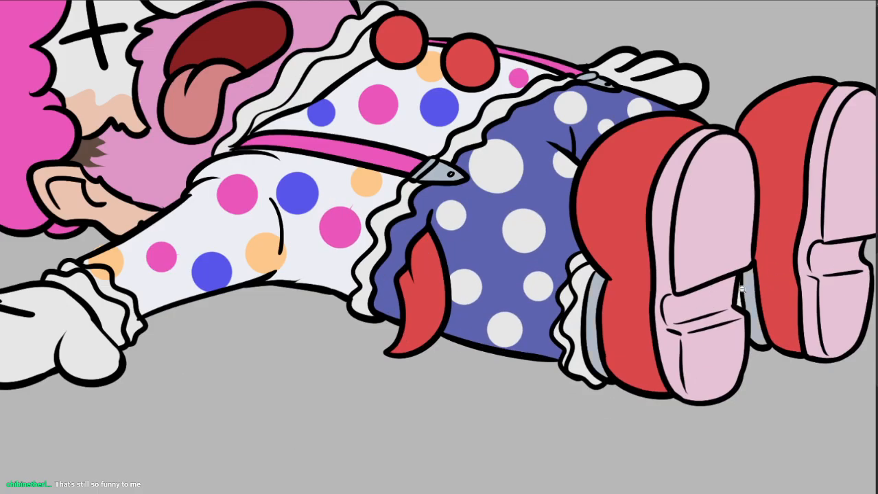
pyautogui.scroll(-4, 743, 290)
pyautogui.scroll(4, 732, 267)
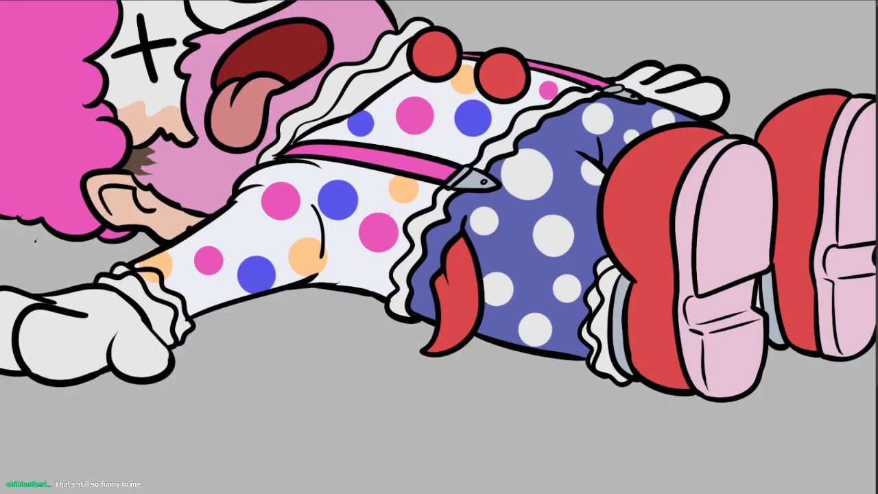
# - Try a dark magenta fill on the near shoe's sole, and undo it
pyautogui.doubleClick(2, 259)
pyautogui.click(711, 136)
pyautogui.click(870, 59)
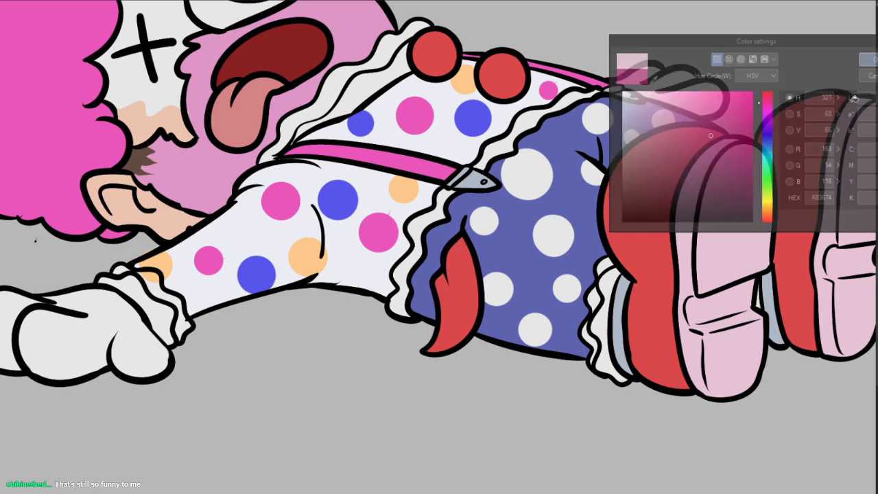
pyautogui.click(713, 309)
pyautogui.scroll(-1, 794, 274)
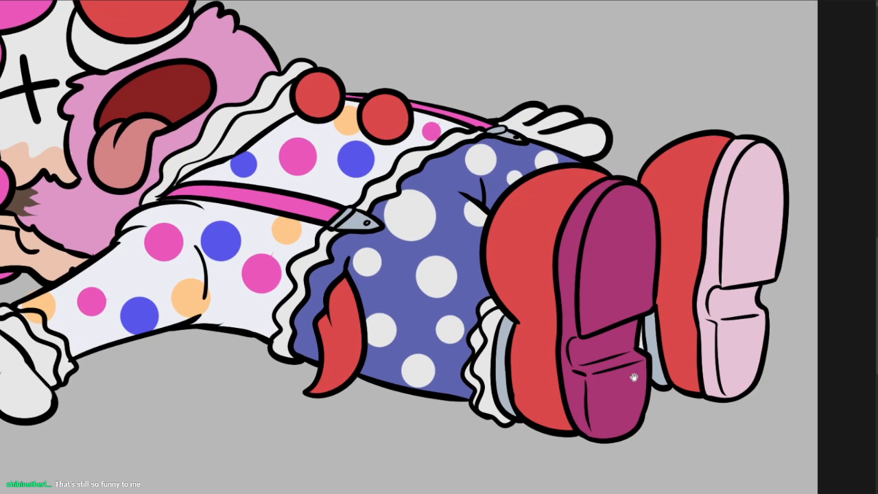
pyautogui.hotkey('ctrl', 'z')
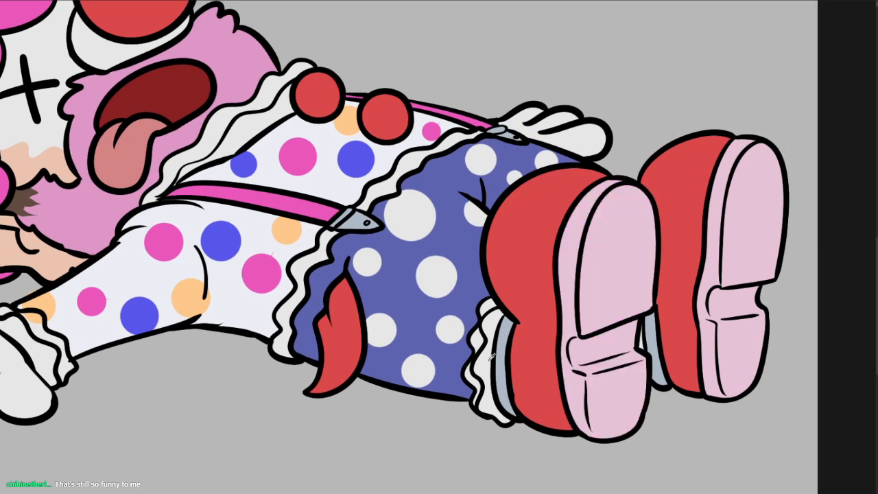
# - Fill the soles and sole edges of both shoes with the ruffles' off-white
pyautogui.click(577, 298)
pyautogui.click(722, 250)
pyautogui.click(733, 261)
pyautogui.moveTo(726, 322); pyautogui.dragTo(673, 291)
pyautogui.scroll(-5, 696, 301)
pyautogui.scroll(3, 692, 301)
pyautogui.moveTo(694, 262); pyautogui.dragTo(697, 285)
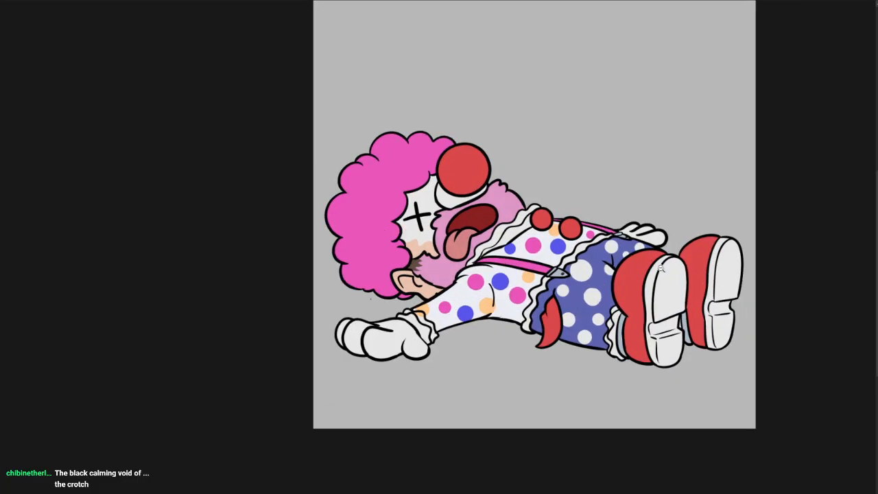
pyautogui.scroll(3, 655, 289)
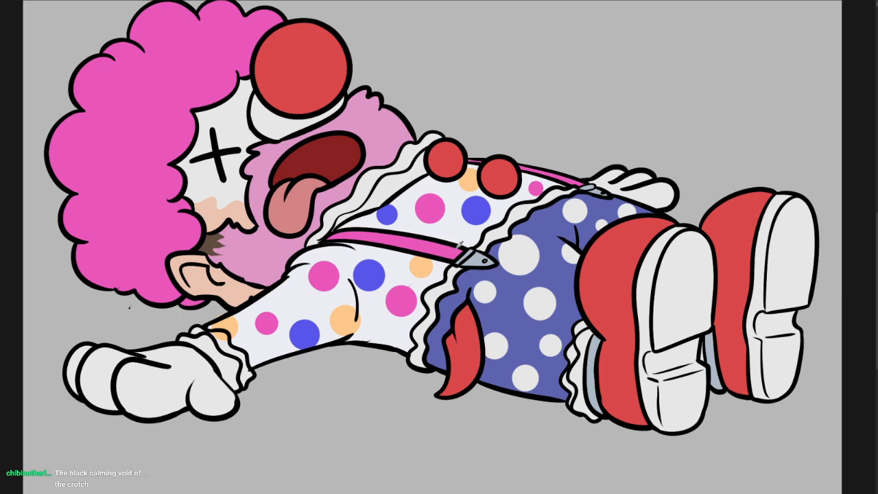
# - Sample the beard area's soft pink and fill the ankle areas beside both shoes with it
pyautogui.keyDown('alt'); pyautogui.click(282, 258); pyautogui.keyUp('alt')
pyautogui.click(594, 370)
pyautogui.click(711, 349)
pyautogui.moveTo(740, 378); pyautogui.dragTo(721, 378)
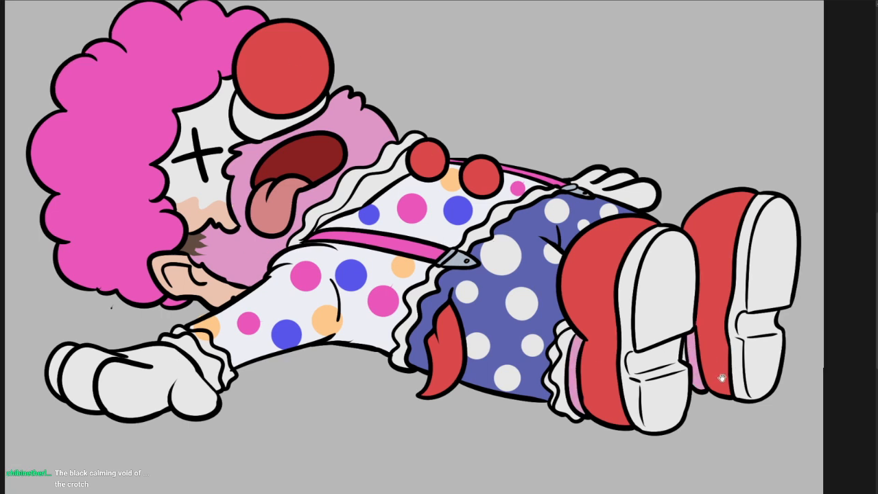
# - Sample the trousers' violet-blue and fill the ankle areas beside both shoes with it
pyautogui.keyDown('alt'); pyautogui.click(554, 311); pyautogui.keyUp('alt')
pyautogui.click(581, 375)
pyautogui.click(696, 350)
pyautogui.moveTo(659, 284); pyautogui.dragTo(653, 319)
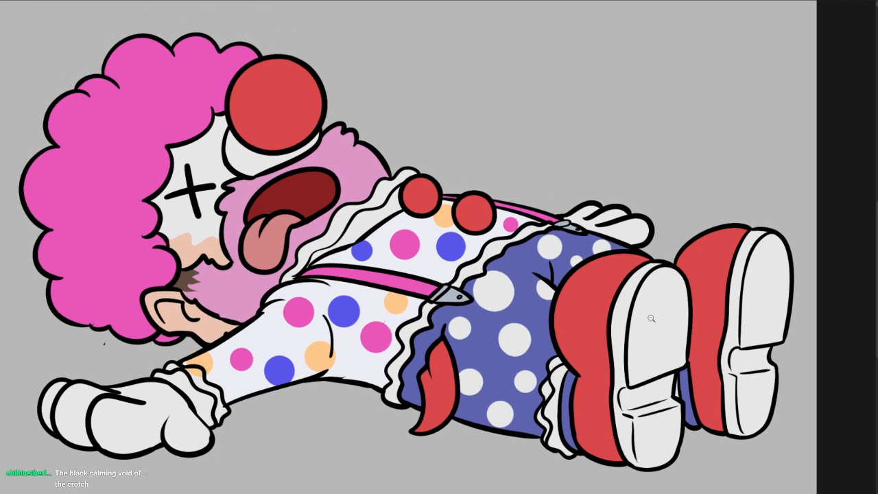
pyautogui.scroll(-3, 650, 318)
pyautogui.scroll(8, 324, 363)
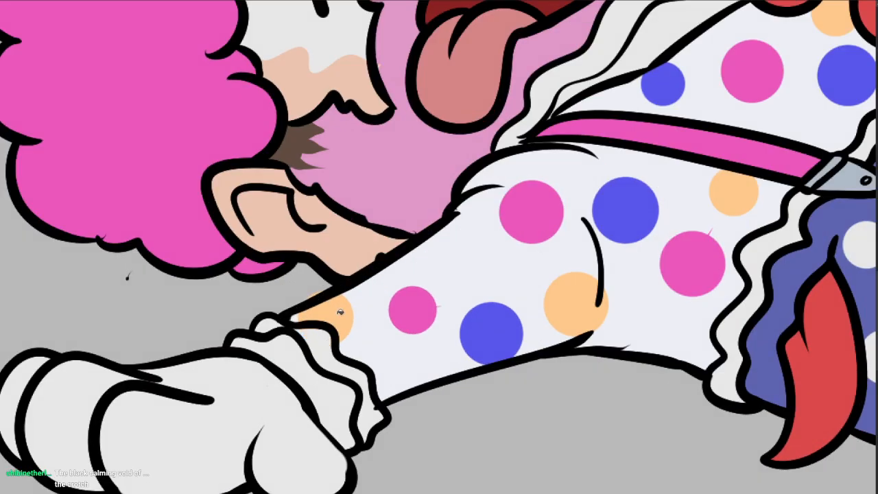
pyautogui.scroll(-2, 302, 319)
pyautogui.scroll(-1, 424, 316)
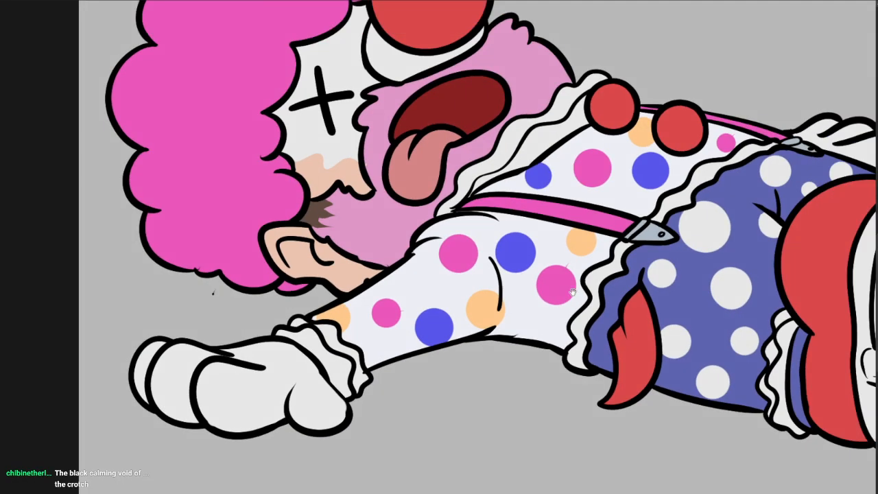
pyautogui.moveTo(573, 292); pyautogui.dragTo(474, 313)
pyautogui.scroll(-4, 475, 312)
pyautogui.moveTo(554, 306); pyautogui.dragTo(537, 312)
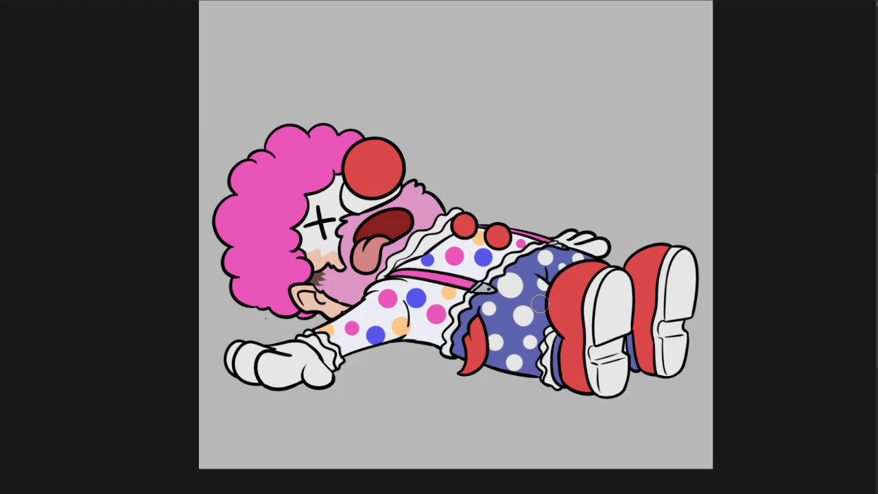
pyautogui.scroll(3, 488, 260)
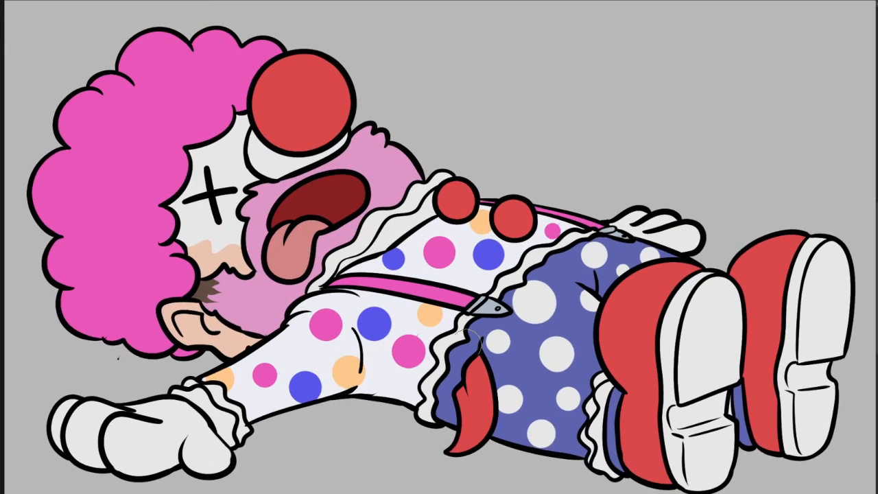
pyautogui.moveTo(448, 334); pyautogui.dragTo(490, 328)
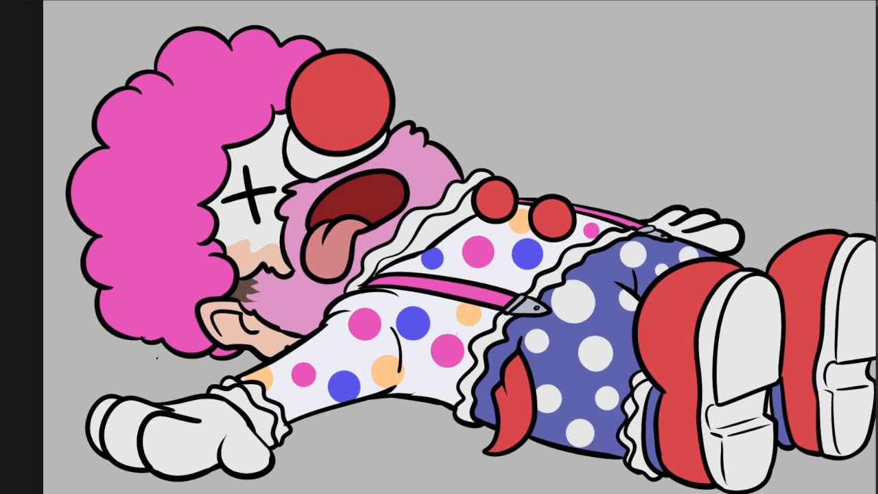
pyautogui.scroll(-1, 686, 271)
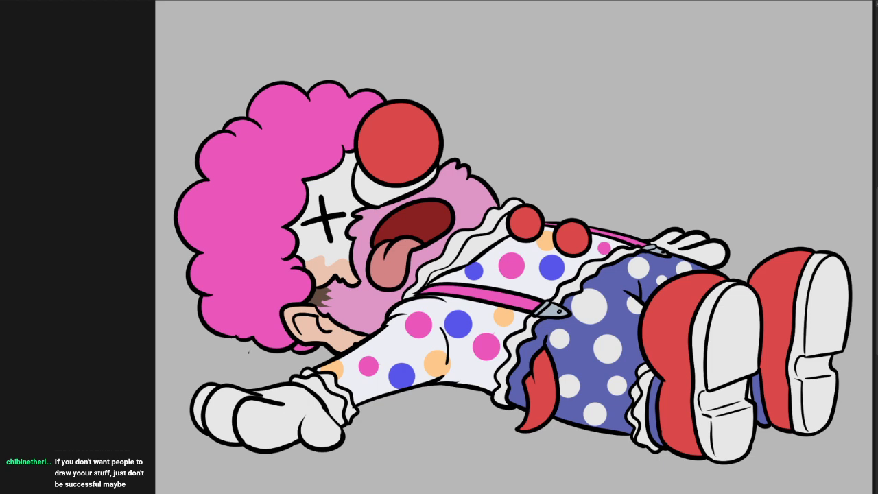
pyautogui.moveTo(649, 274); pyautogui.dragTo(594, 278)
pyautogui.scroll(-2, 594, 277)
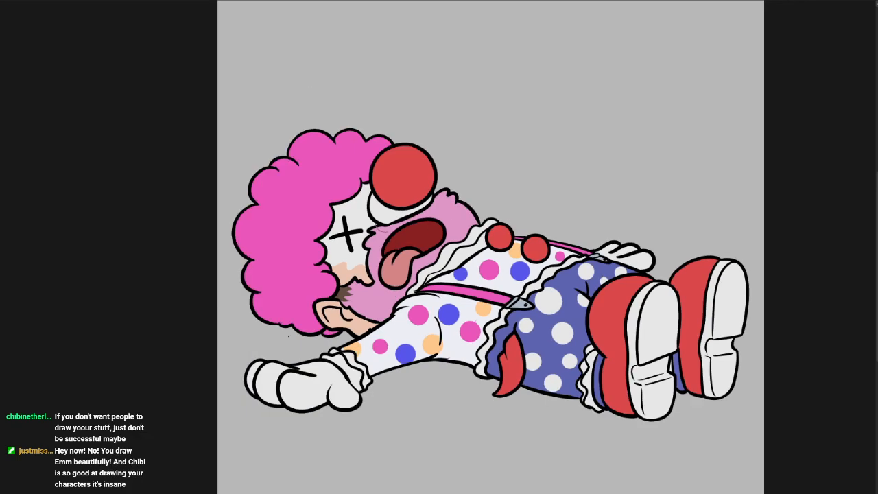
# - Set the drawing color to a muted dusty rose for soft shading
pyautogui.doubleClick(1, 273)
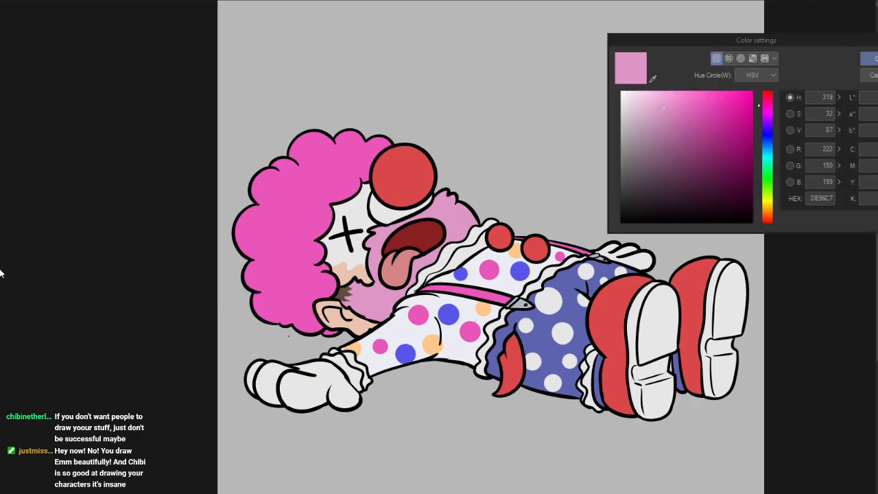
pyautogui.click(768, 97)
pyautogui.moveTo(652, 110); pyautogui.dragTo(655, 124)
pyautogui.click(871, 59)
pyautogui.moveTo(645, 220); pyautogui.dragTo(617, 221)
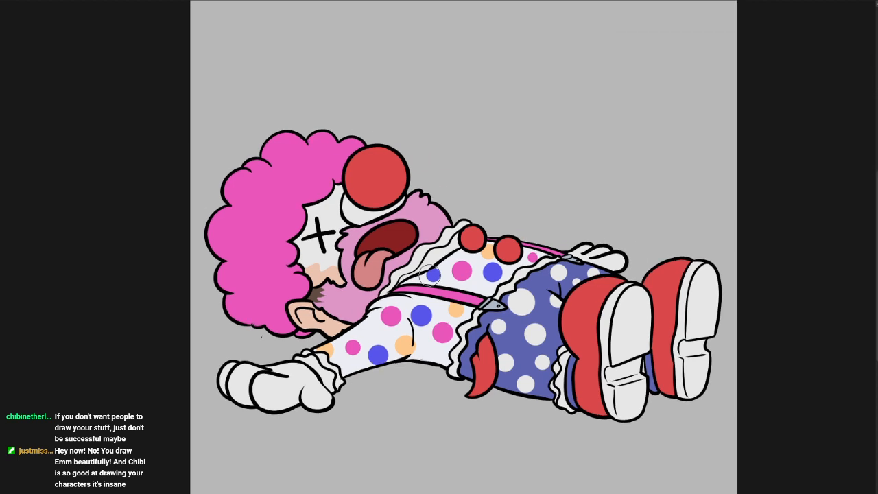
pyautogui.press('e')
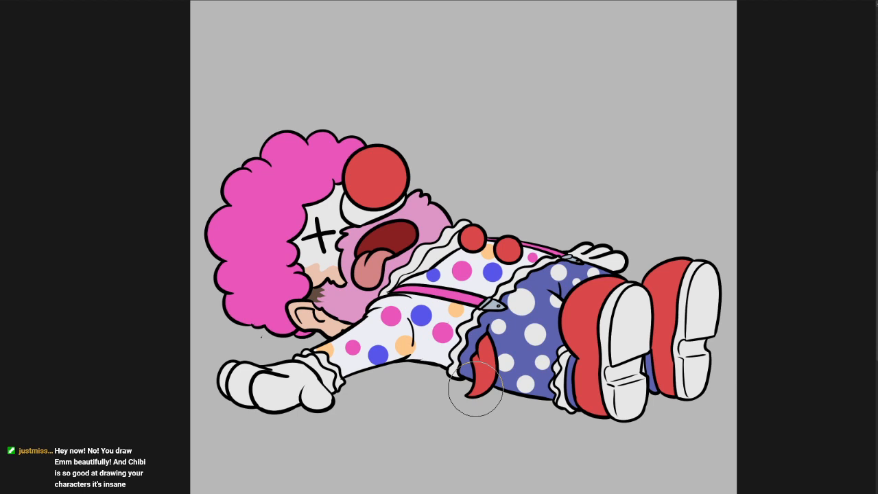
pyautogui.moveTo(721, 270); pyautogui.dragTo(696, 270)
pyautogui.press('e')
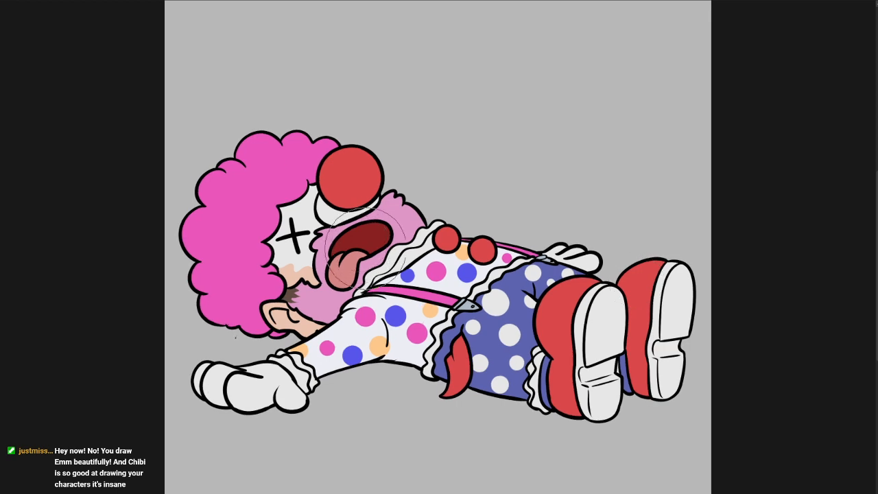
# - Enlarge the soft brush and shade the lower hair, the face beside it, the beard and the underside of the red nose
pyautogui.press(']')
pyautogui.press(']')
pyautogui.moveTo(227, 317); pyautogui.dragTo(299, 295)
pyautogui.moveTo(265, 312)
pyautogui.mouseDown()
pyautogui.moveTo(235, 316)
pyautogui.moveTo(275, 304)
pyautogui.moveTo(287, 286)
pyautogui.mouseUp()
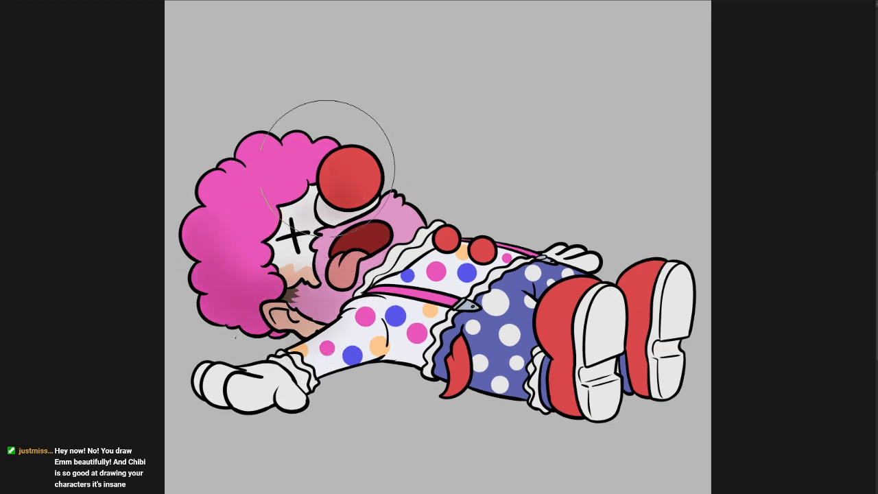
pyautogui.moveTo(422, 256); pyautogui.dragTo(413, 239)
pyautogui.moveTo(394, 269)
pyautogui.mouseDown()
pyautogui.moveTo(485, 264)
pyautogui.moveTo(461, 279)
pyautogui.mouseUp()
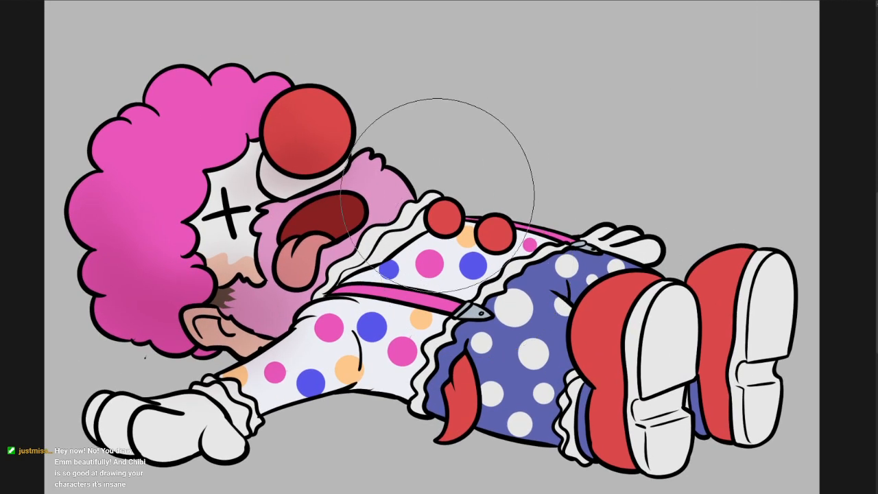
pyautogui.moveTo(284, 161)
pyautogui.mouseDown()
pyautogui.moveTo(273, 105)
pyautogui.moveTo(292, 197)
pyautogui.moveTo(336, 188)
pyautogui.moveTo(341, 159)
pyautogui.mouseUp()
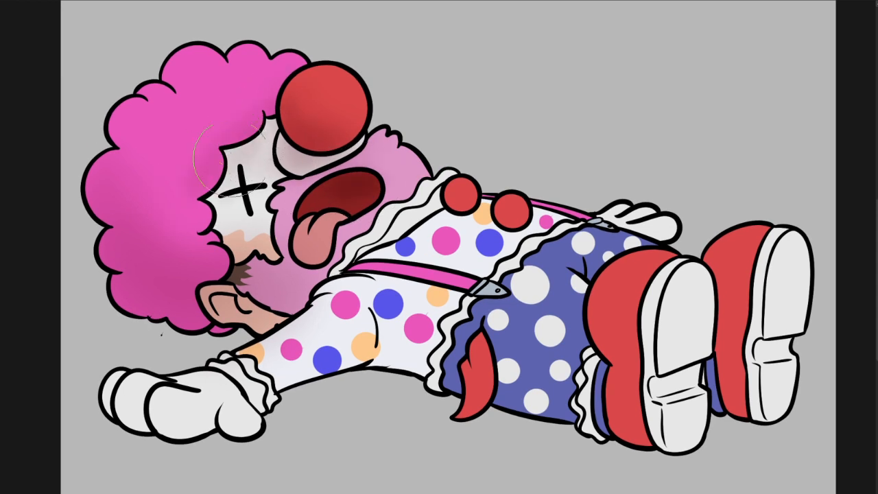
pyautogui.moveTo(233, 313); pyautogui.dragTo(229, 263)
# - Shade the undersides of the near glove, sleeve and shirt with broad soft strokes, continuing along the lower trousers
pyautogui.moveTo(105, 356)
pyautogui.mouseDown()
pyautogui.moveTo(275, 365)
pyautogui.moveTo(117, 363)
pyautogui.moveTo(187, 374)
pyautogui.moveTo(255, 363)
pyautogui.moveTo(256, 390)
pyautogui.moveTo(266, 348)
pyautogui.moveTo(369, 307)
pyautogui.moveTo(322, 323)
pyautogui.moveTo(439, 326)
pyautogui.mouseUp()
pyautogui.moveTo(460, 363); pyautogui.dragTo(360, 377)
pyautogui.press(']')
pyautogui.press(']')
pyautogui.press(']')
pyautogui.press(']')
pyautogui.press(']')
pyautogui.moveTo(269, 321)
pyautogui.mouseDown()
pyautogui.moveTo(330, 339)
pyautogui.moveTo(445, 373)
pyautogui.moveTo(468, 369)
pyautogui.moveTo(481, 348)
pyautogui.moveTo(511, 391)
pyautogui.mouseUp()
# - Reduce the brush and softly shade the trousers beside the near shoe and the near shoe's lower part
pyautogui.press('[')
pyautogui.press('[')
pyautogui.press('[')
pyautogui.press('[')
pyautogui.press('[')
pyautogui.press('[')
pyautogui.moveTo(498, 308)
pyautogui.mouseDown()
pyautogui.moveTo(519, 328)
pyautogui.moveTo(538, 413)
pyautogui.moveTo(557, 413)
pyautogui.moveTo(563, 344)
pyautogui.moveTo(590, 329)
pyautogui.mouseUp()
pyautogui.moveTo(669, 305); pyautogui.dragTo(684, 302)
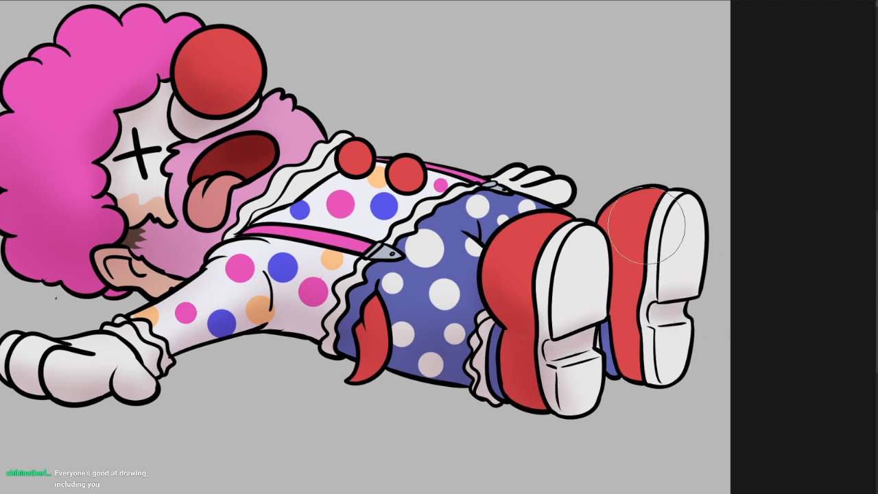
# - Enlarge the brush and shade the red side of the far shoe down to its heel
pyautogui.press(']')
pyautogui.press(']')
pyautogui.press(']')
pyautogui.moveTo(632, 240); pyautogui.dragTo(626, 399)
pyautogui.moveTo(630, 264); pyautogui.dragTo(631, 382)
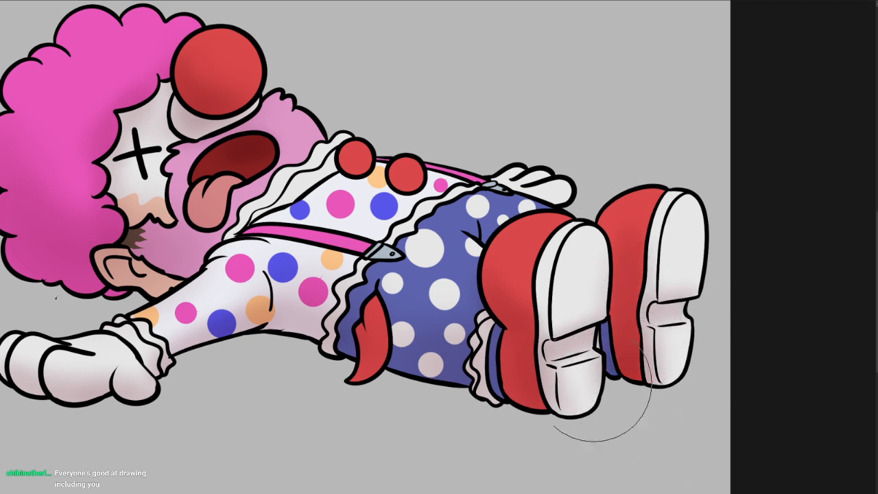
# - Shade the arches and sole edges of both shoes with a smaller soft brush
pyautogui.press('[')
pyautogui.press('[')
pyautogui.press('[')
pyautogui.press('[')
pyautogui.press('[')
pyautogui.press('[')
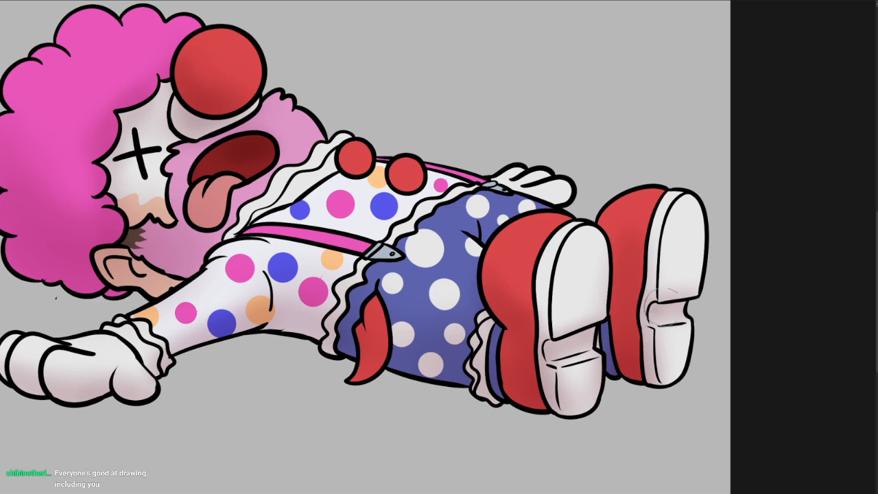
pyautogui.moveTo(660, 309); pyautogui.dragTo(688, 299)
pyautogui.moveTo(551, 341); pyautogui.dragTo(601, 320)
pyautogui.moveTo(547, 249); pyautogui.dragTo(554, 348)
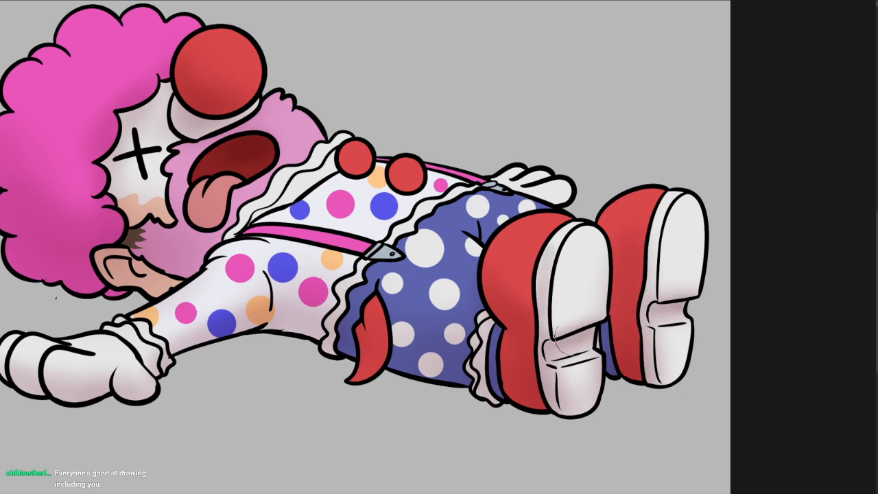
pyautogui.moveTo(647, 237); pyautogui.dragTo(648, 377)
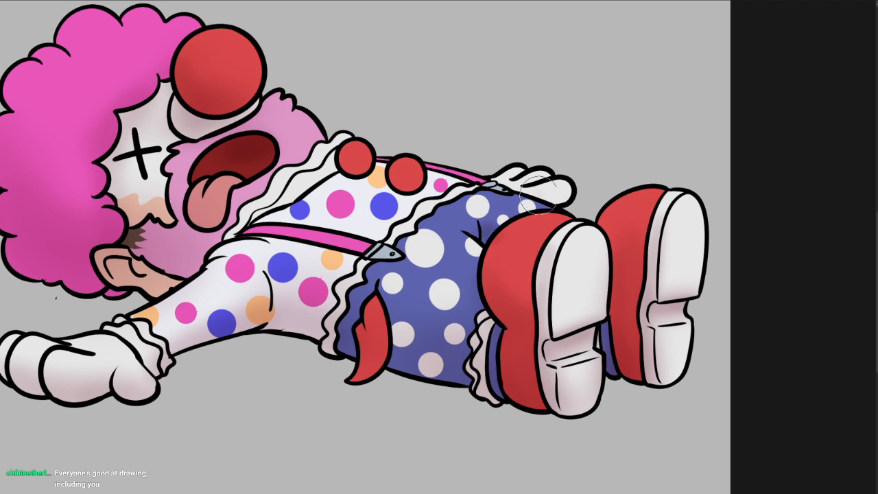
# - Shade the underside of the far glove and the two red pom-pom buttons
pyautogui.moveTo(538, 196); pyautogui.dragTo(557, 202)
pyautogui.moveTo(399, 177); pyautogui.dragTo(412, 180)
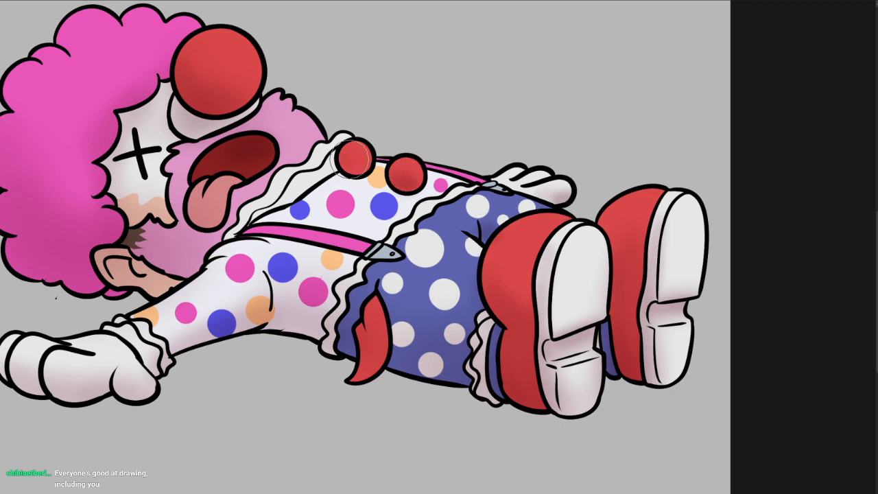
pyautogui.moveTo(263, 336); pyautogui.dragTo(317, 328)
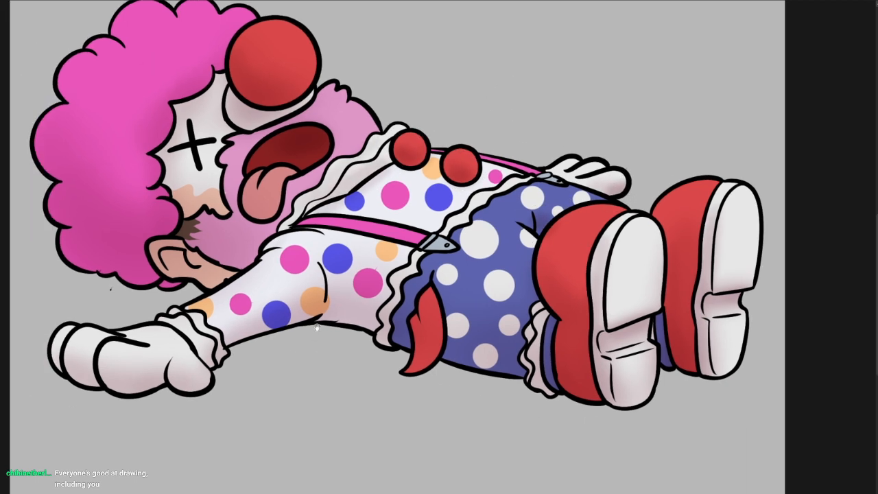
pyautogui.scroll(-2, 569, 270)
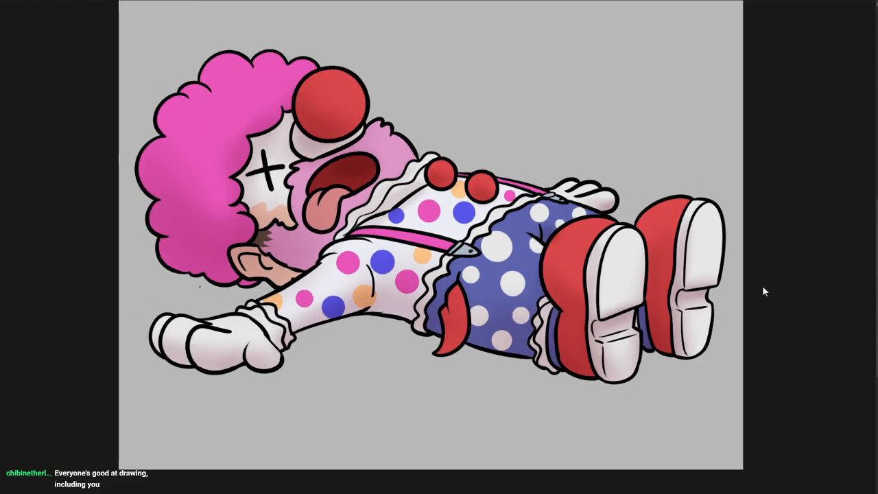
# - Darken the flat colors slightly with a Tone Curve by lowering the output of its brightest point
pyautogui.hotkey('ctrl', 'm')
pyautogui.click(871, 323)
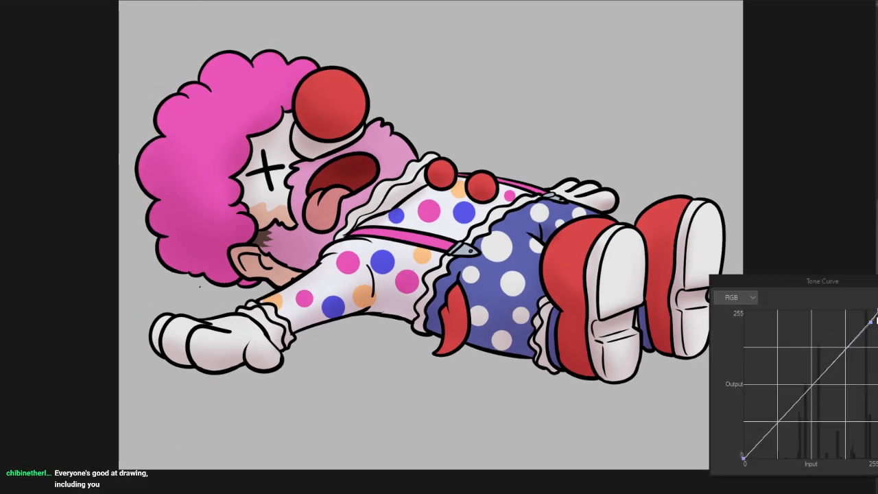
pyautogui.moveTo(877, 310); pyautogui.dragTo(877, 319)
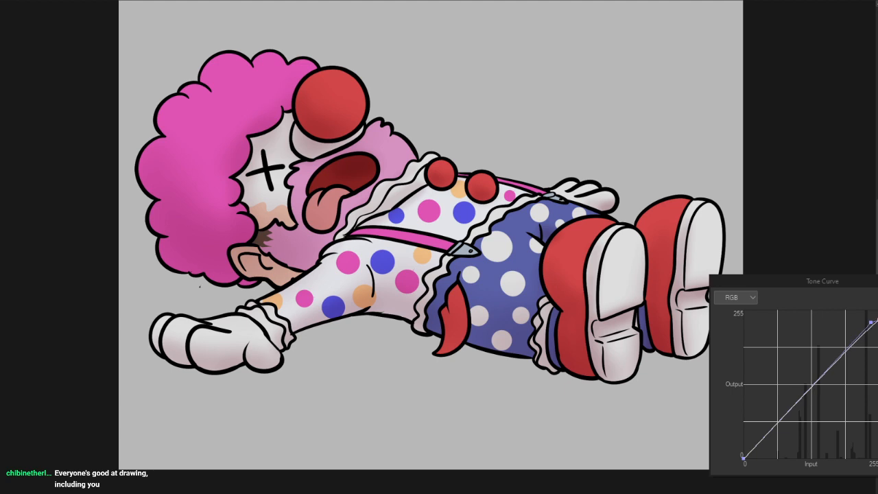
pyautogui.press('Return')
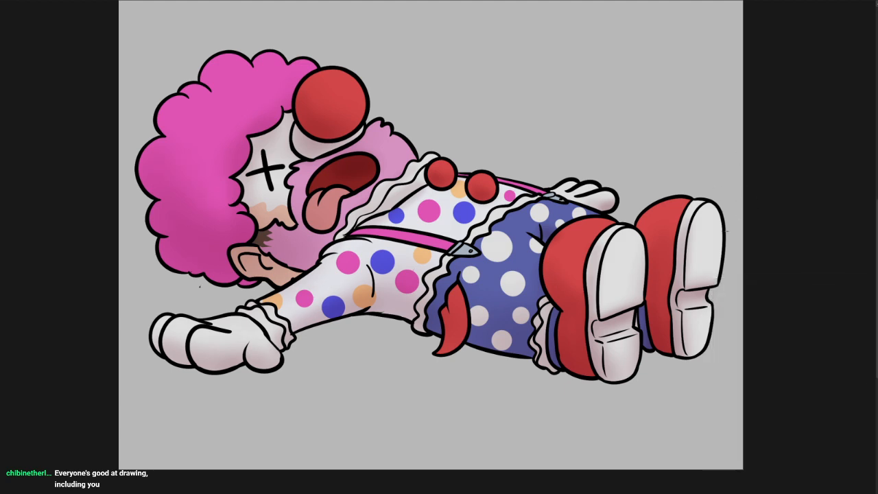
# - Add soft shading to the near cuff's ruffles and the glove beside the wrist
pyautogui.moveTo(474, 272); pyautogui.dragTo(493, 266)
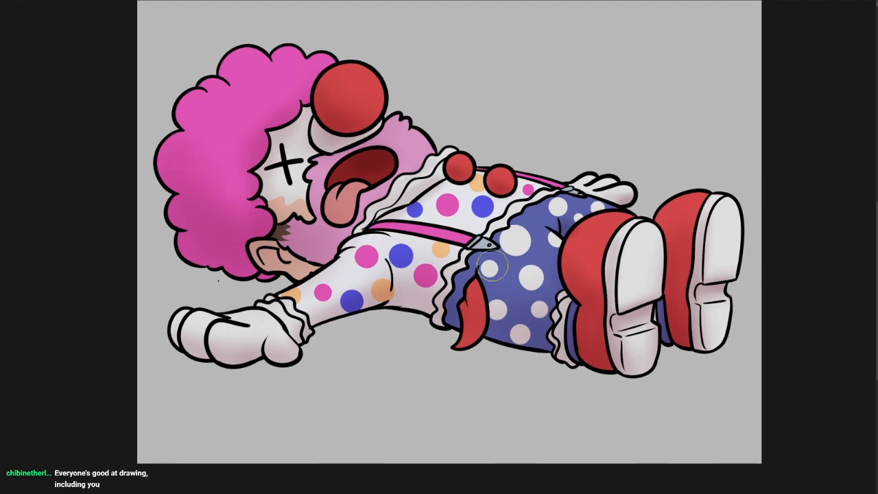
pyautogui.moveTo(642, 278); pyautogui.dragTo(617, 277)
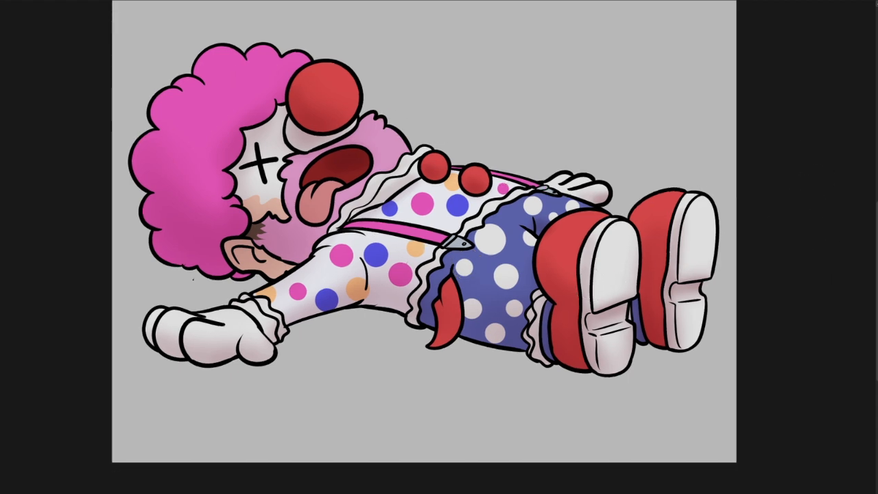
pyautogui.scroll(2, 530, 173)
pyautogui.scroll(3, 416, 204)
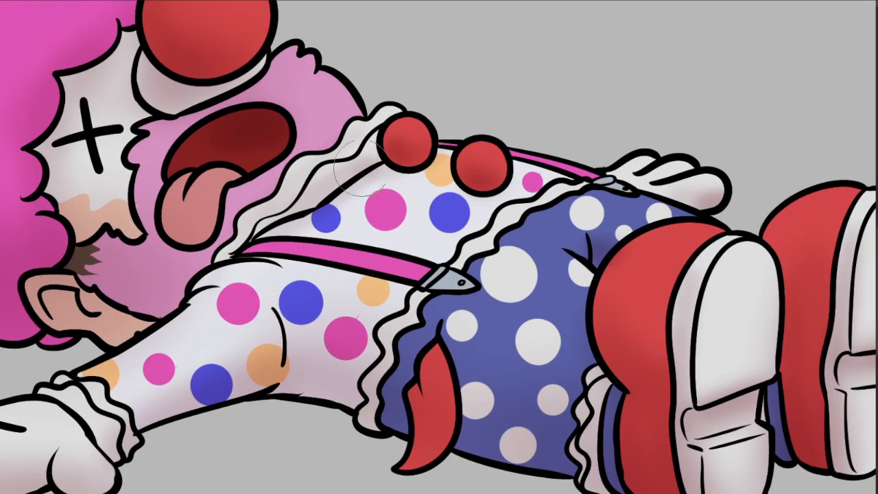
pyautogui.moveTo(406, 263); pyautogui.dragTo(529, 260)
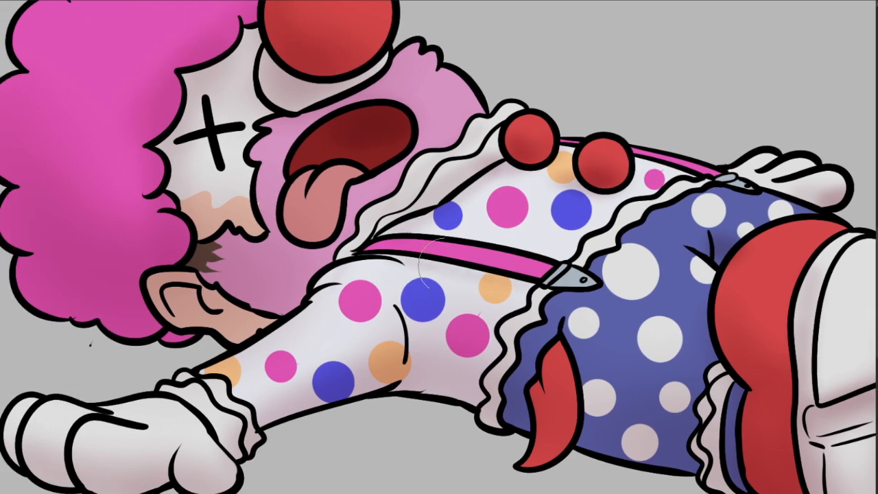
pyautogui.moveTo(371, 340); pyautogui.dragTo(452, 287)
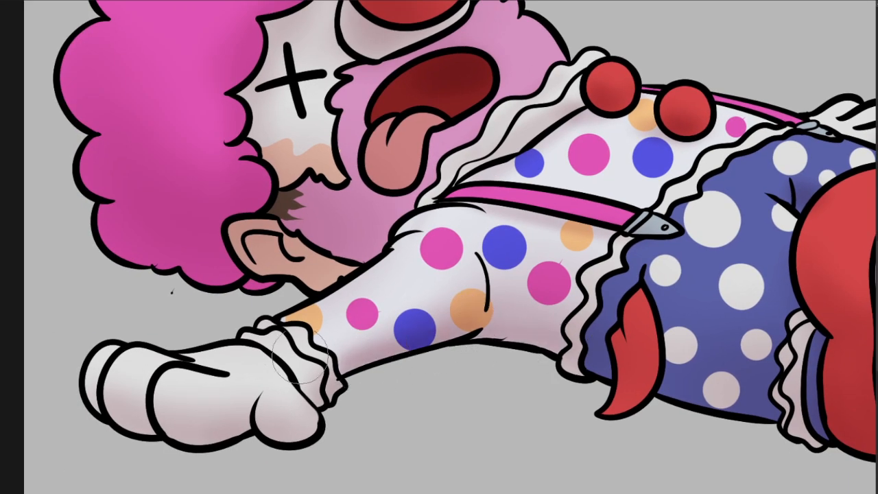
pyautogui.moveTo(296, 368)
pyautogui.mouseDown()
pyautogui.moveTo(255, 344)
pyautogui.moveTo(308, 389)
pyautogui.mouseUp()
pyautogui.moveTo(291, 343); pyautogui.dragTo(278, 428)
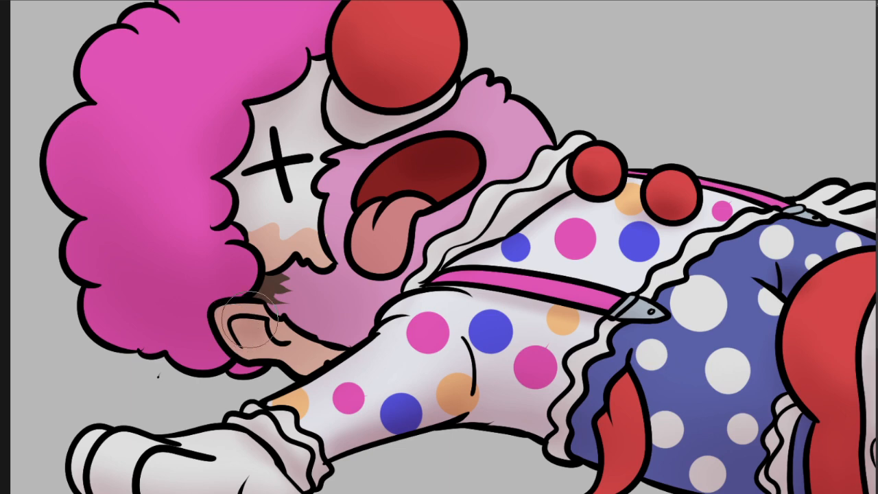
# - Set the drawing color to a pale peach with hue 32, saturation 19 and value 100 for highlights
pyautogui.scroll(-1, 426, 223)
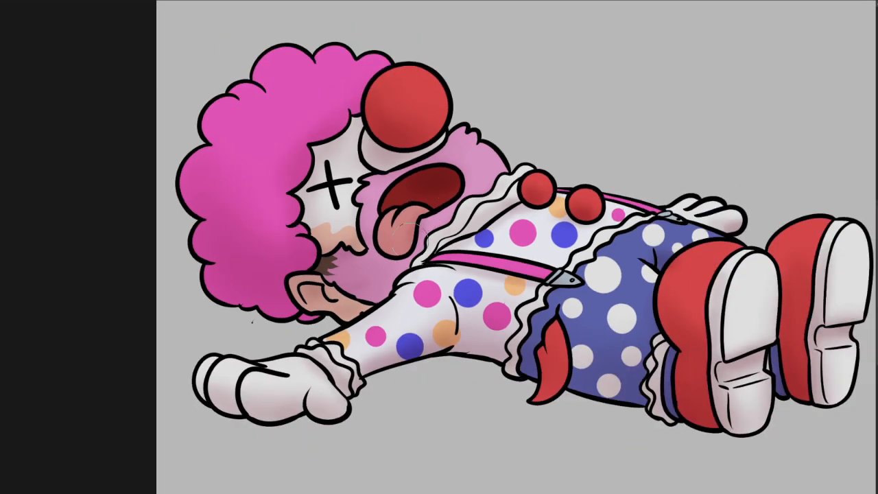
pyautogui.moveTo(491, 179); pyautogui.dragTo(427, 218)
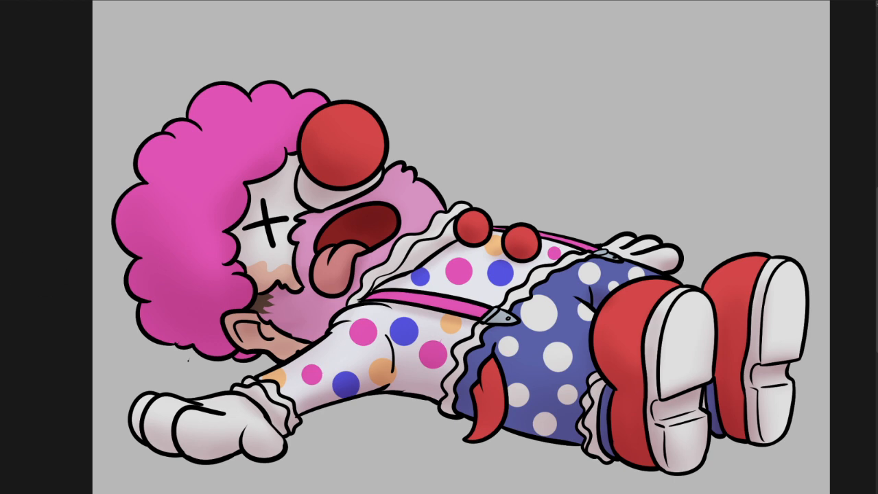
pyautogui.doubleClick(5, 276)
pyautogui.click(768, 211)
pyautogui.moveTo(665, 94); pyautogui.dragTo(646, 74)
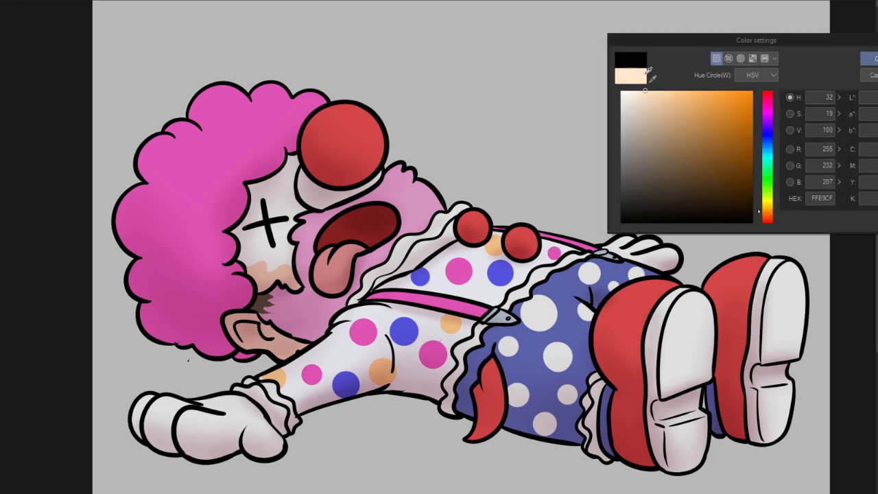
pyautogui.click(869, 59)
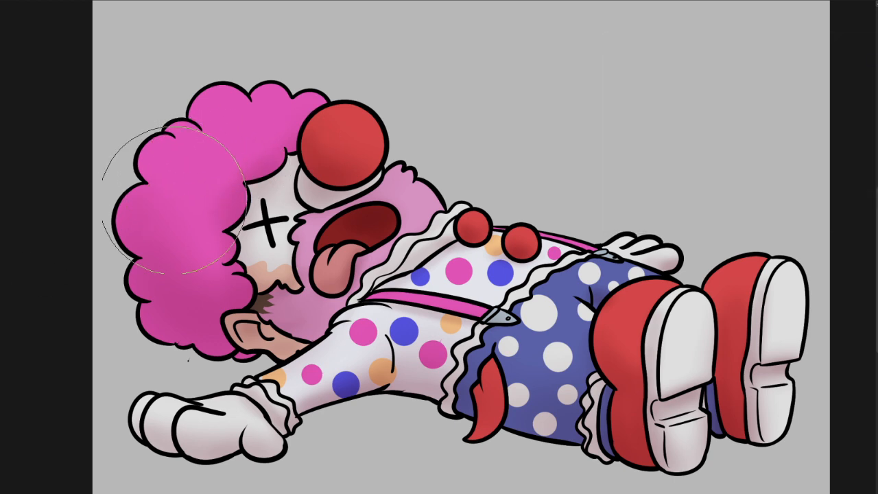
# - Brush soft peach highlights onto the upper hair and the top of the red nose, undoing the first hair stroke
pyautogui.moveTo(174, 200)
pyautogui.mouseDown()
pyautogui.moveTo(257, 117)
pyautogui.moveTo(250, 114)
pyautogui.moveTo(302, 99)
pyautogui.moveTo(197, 165)
pyautogui.moveTo(192, 274)
pyautogui.moveTo(309, 139)
pyautogui.mouseUp()
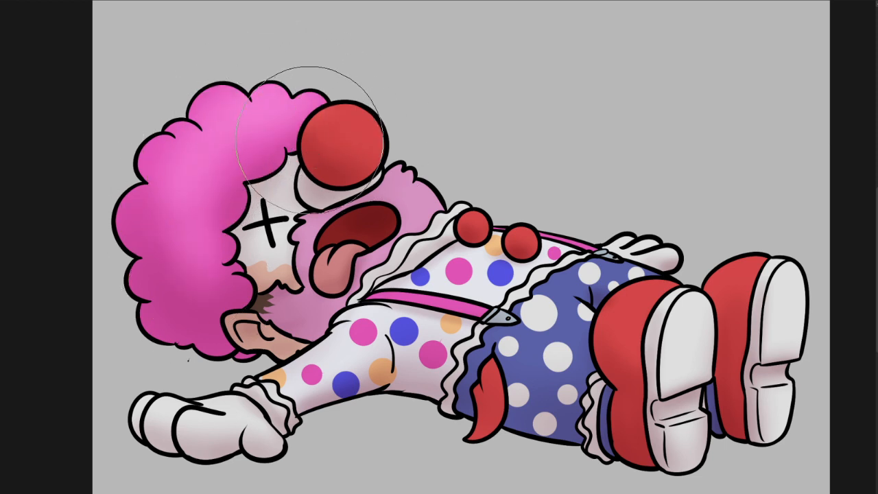
pyautogui.hotkey('ctrl', 'z')
pyautogui.moveTo(251, 80)
pyautogui.mouseDown()
pyautogui.moveTo(183, 140)
pyautogui.moveTo(185, 167)
pyautogui.moveTo(245, 141)
pyautogui.moveTo(197, 225)
pyautogui.mouseUp()
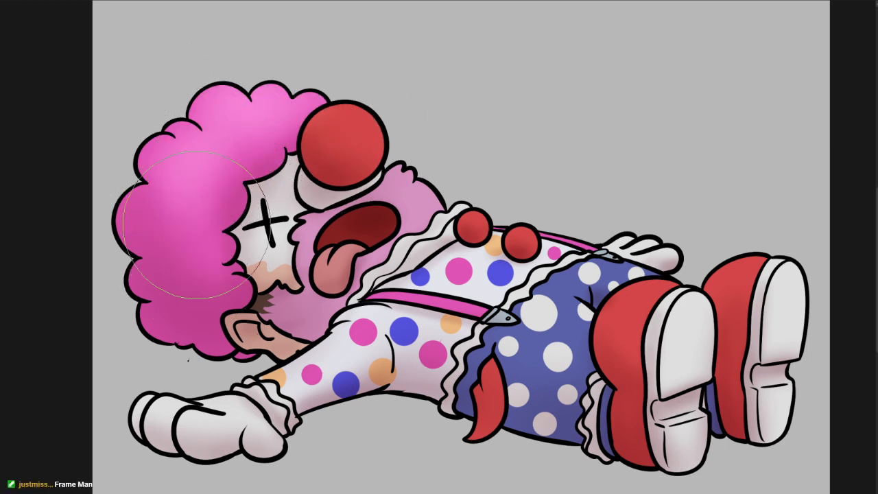
pyautogui.moveTo(345, 125); pyautogui.dragTo(359, 119)
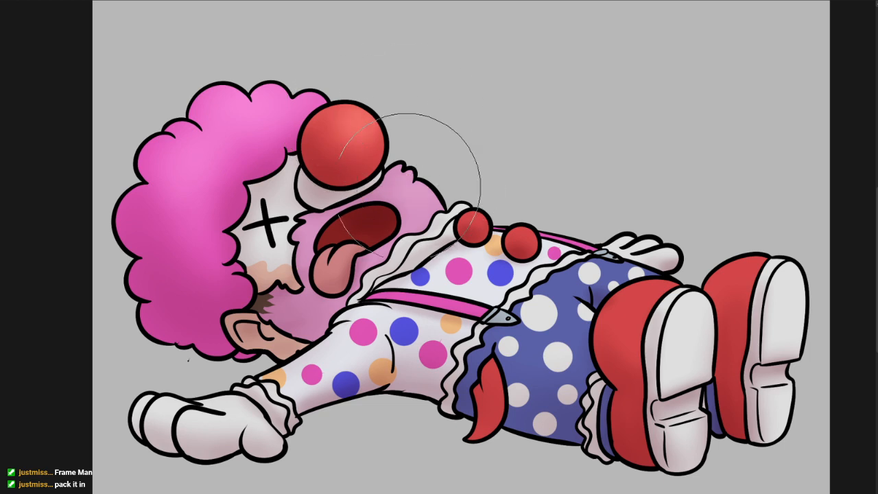
# - Brush soft peach highlights onto the pink muzzle, the tongue and the lower cheek near the stubble, resizing the brush as needed
pyautogui.moveTo(407, 186); pyautogui.dragTo(435, 154)
pyautogui.press('[')
pyautogui.moveTo(349, 249); pyautogui.dragTo(328, 263)
pyautogui.press('[')
pyautogui.press('[')
pyautogui.press(']')
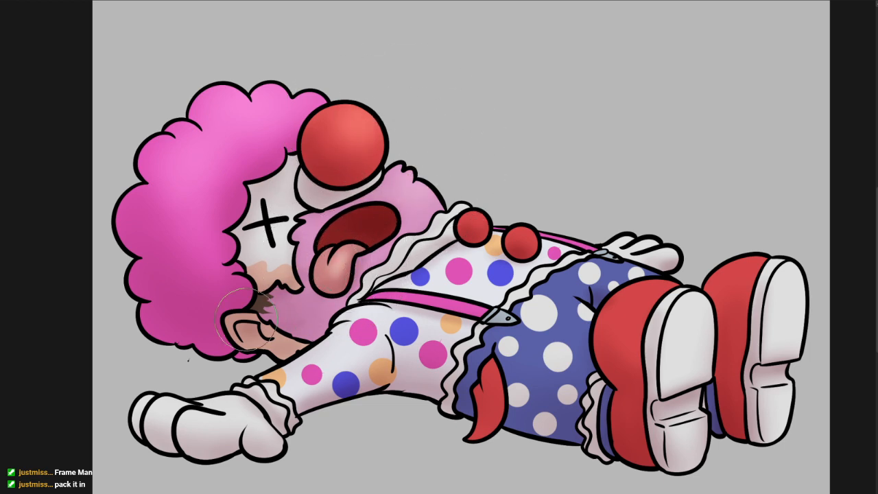
pyautogui.moveTo(294, 300); pyautogui.dragTo(314, 302)
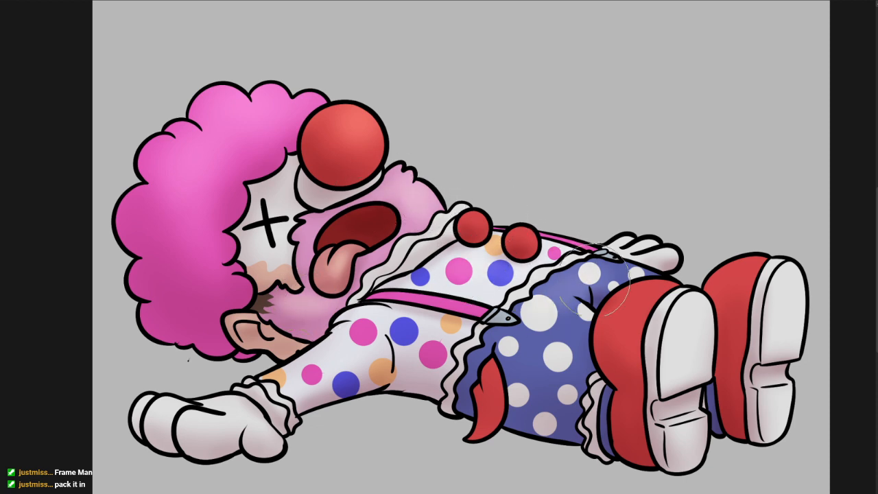
# - Brush soft peach highlights onto the blue trousers, the two red buttons and the tops of the red shoes
pyautogui.moveTo(595, 280)
pyautogui.mouseDown()
pyautogui.moveTo(547, 326)
pyautogui.moveTo(579, 331)
pyautogui.mouseUp()
pyautogui.press('[')
pyautogui.press('[')
pyautogui.press('[')
pyautogui.press('[')
pyautogui.press('[')
pyautogui.click(527, 235)
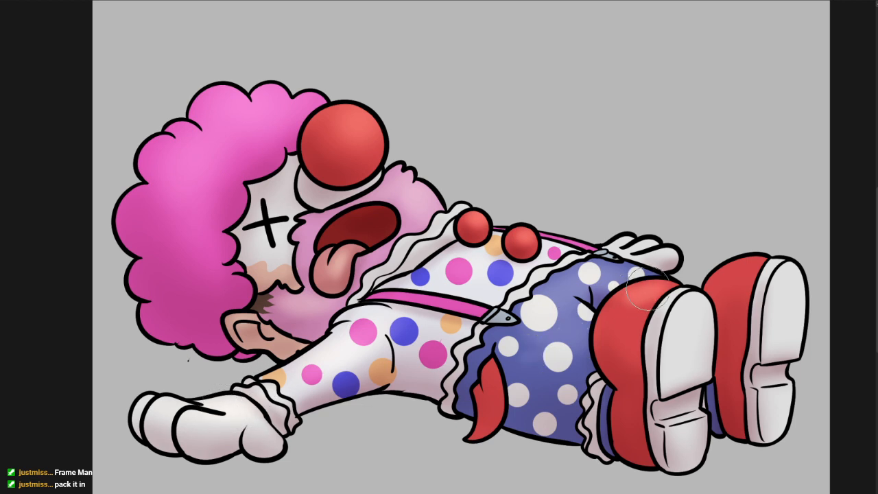
pyautogui.moveTo(746, 274)
pyautogui.mouseDown()
pyautogui.moveTo(731, 271)
pyautogui.moveTo(754, 256)
pyautogui.mouseUp()
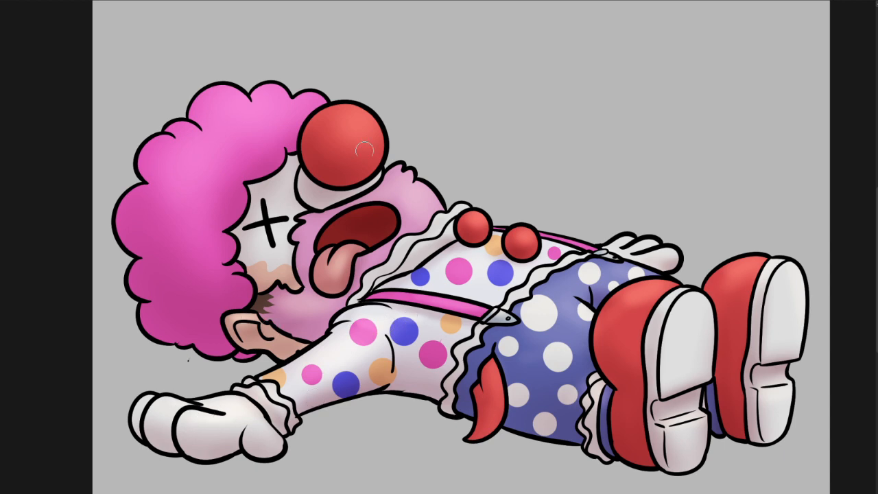
# - Compare blue and yellow hues, and set the drawing color to a saturated orange with hue 33, saturation 100 and value 100
pyautogui.scroll(-3, 336, 256)
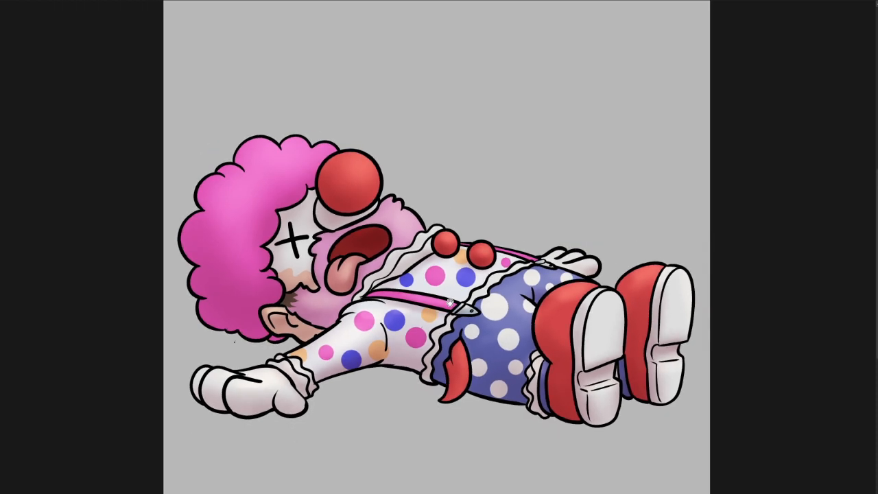
pyautogui.doubleClick(0, 273)
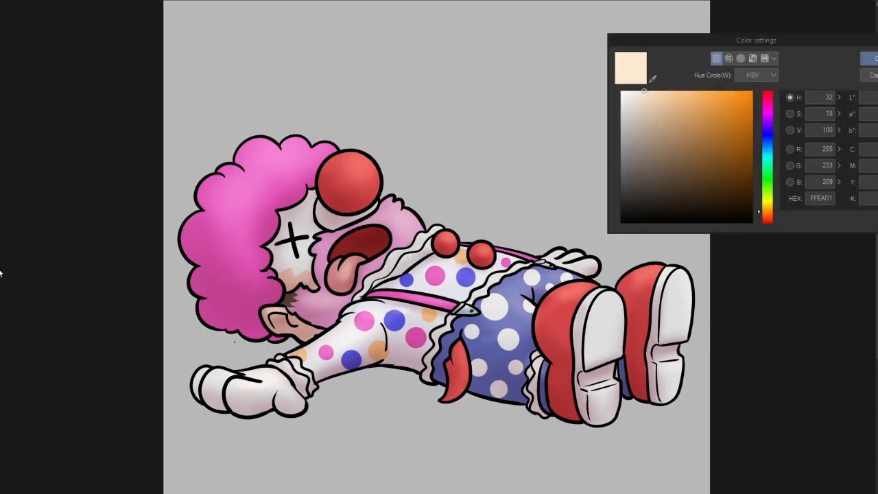
pyautogui.click(768, 140)
pyautogui.moveTo(709, 124); pyautogui.dragTo(773, 46)
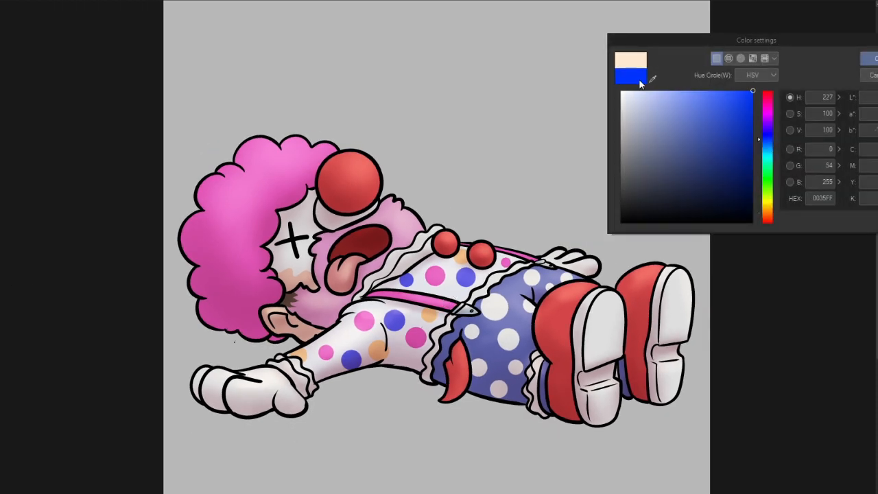
pyautogui.click(772, 206)
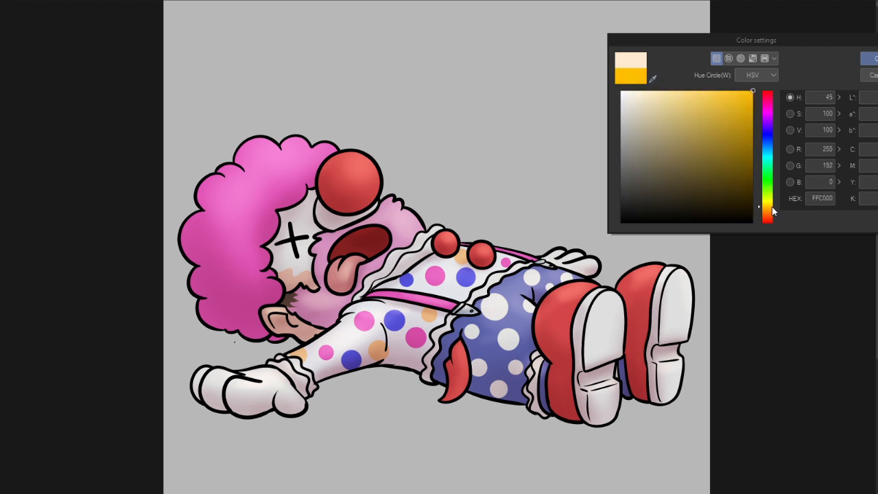
pyautogui.click(769, 139)
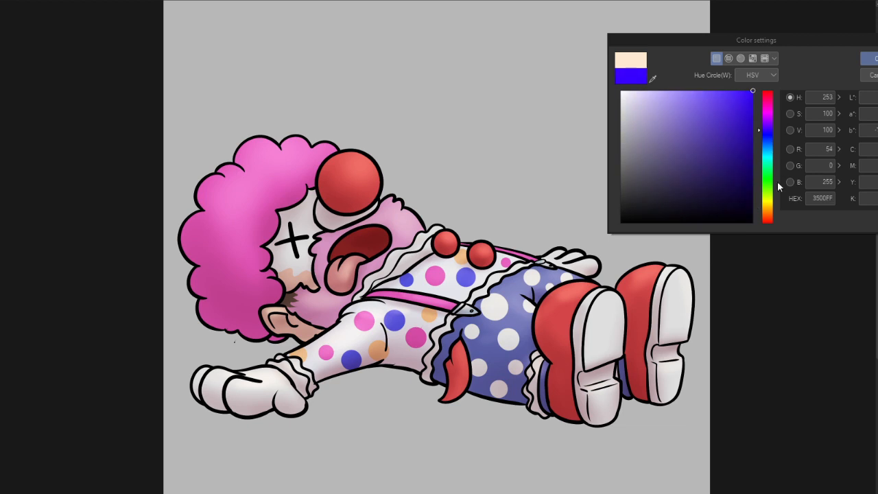
pyautogui.click(771, 213)
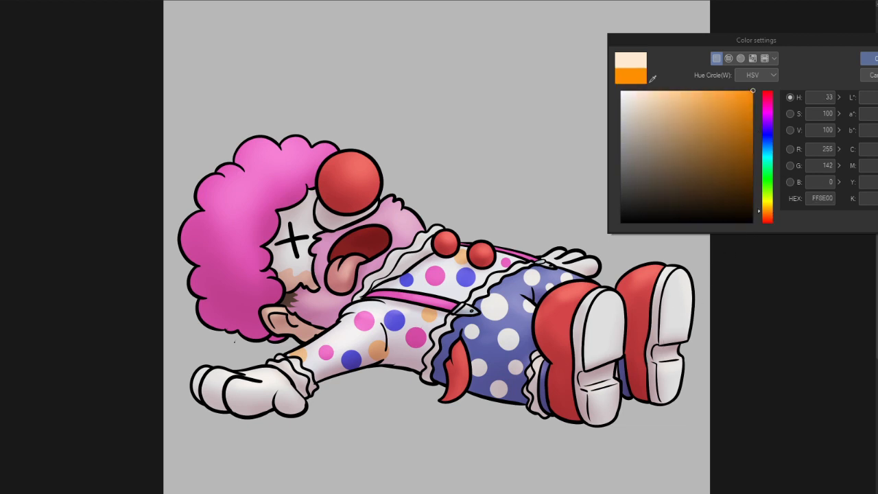
pyautogui.press('Return')
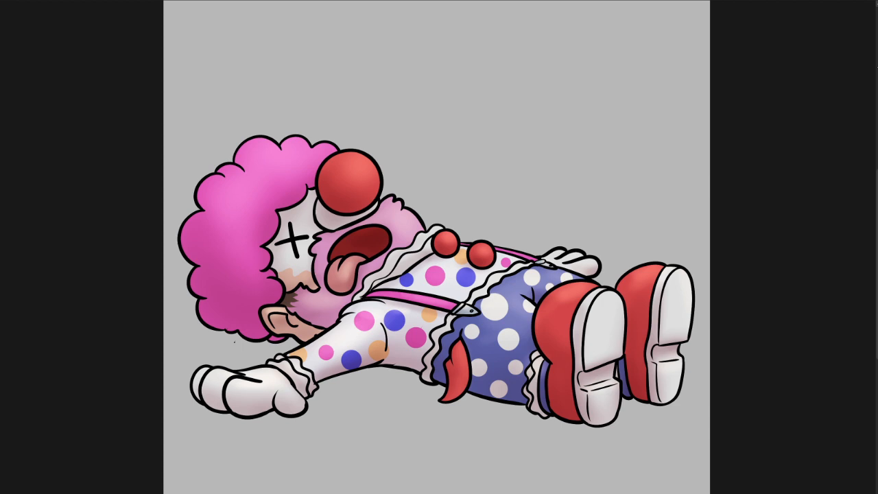
# - Select the layers holding the clown artwork and delete them, keeping only the plain gray background
pyautogui.moveTo(637, 280); pyautogui.dragTo(643, 280)
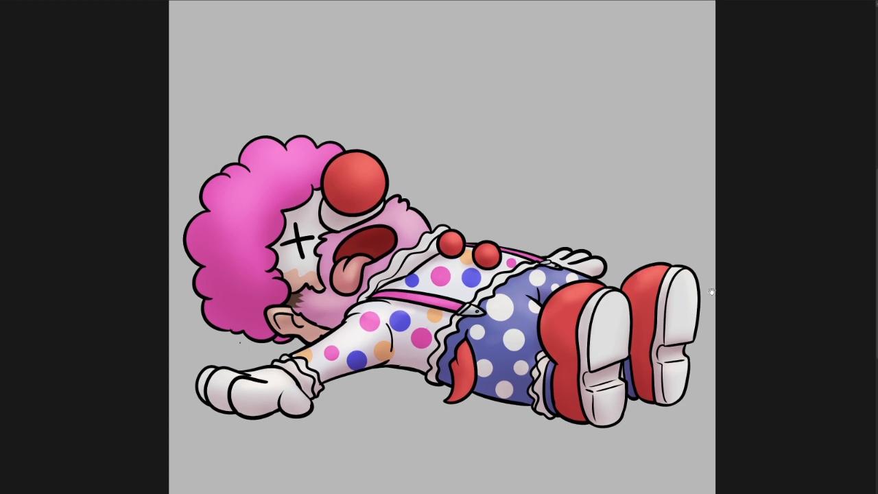
pyautogui.moveTo(711, 291); pyautogui.dragTo(688, 282)
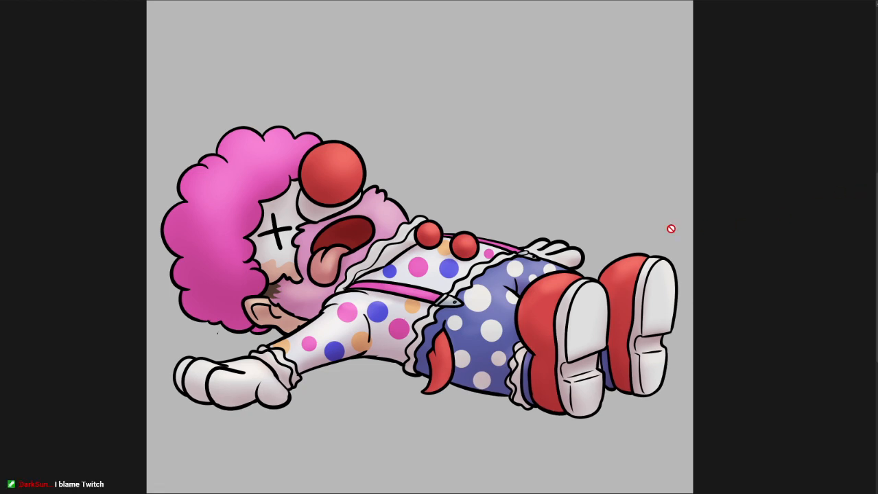
pyautogui.moveTo(862, 149); pyautogui.dragTo(861, 196)
pyautogui.press('Delete')
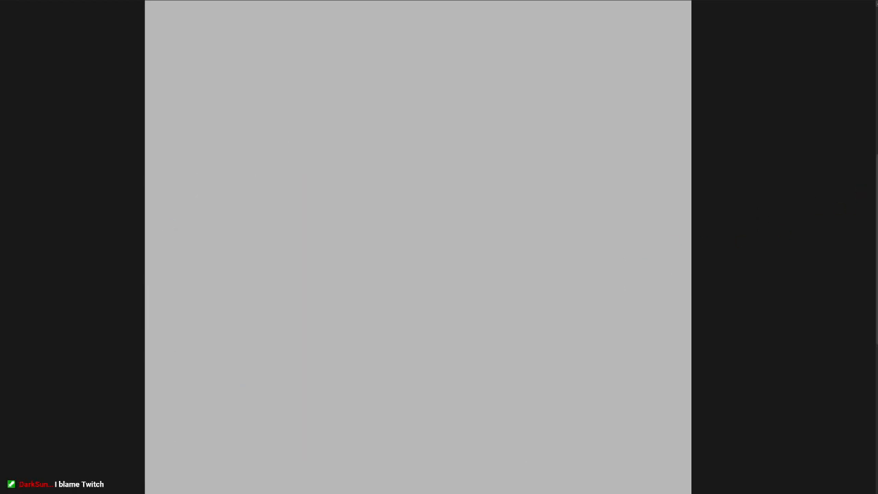
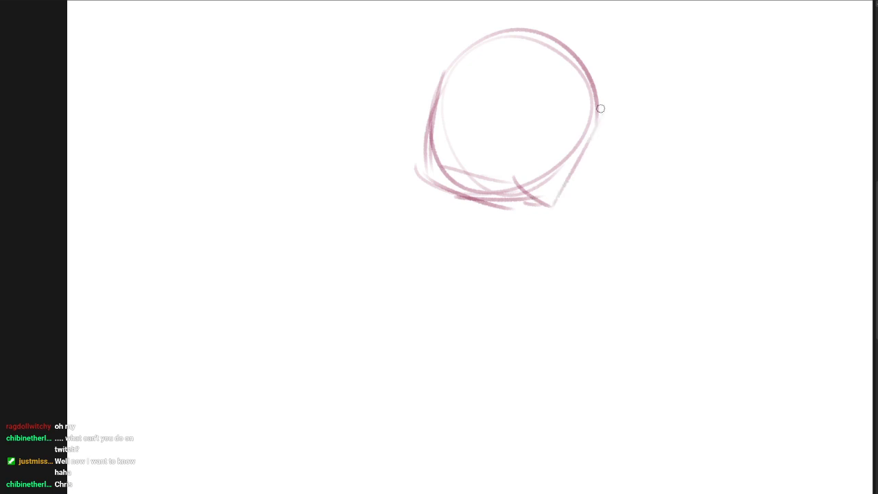
# - Sketch the neck, shoulder lines and chest line under the new head, plus a round hand shape below joined by short forearm lines
pyautogui.moveTo(472, 203)
pyautogui.mouseDown()
pyautogui.moveTo(445, 258)
pyautogui.moveTo(615, 231)
pyautogui.mouseUp()
pyautogui.moveTo(461, 221); pyautogui.dragTo(402, 254)
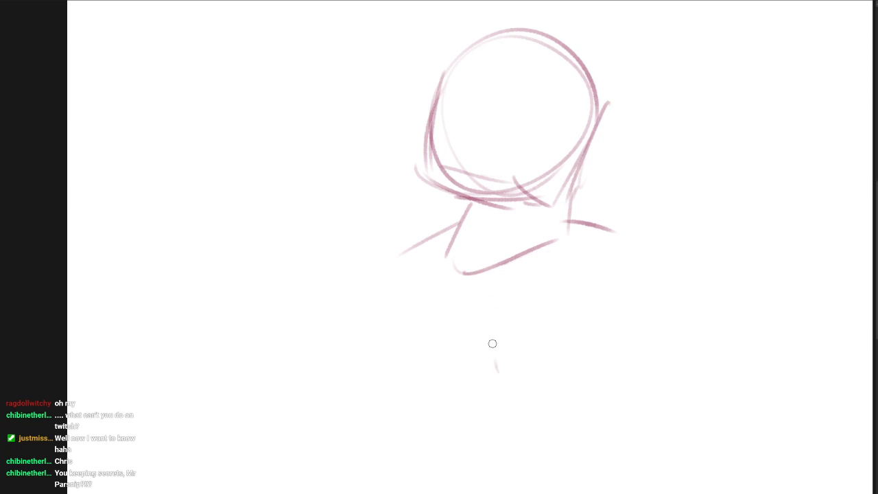
pyautogui.moveTo(495, 364); pyautogui.dragTo(560, 347)
pyautogui.moveTo(559, 307)
pyautogui.mouseDown()
pyautogui.moveTo(529, 239)
pyautogui.moveTo(511, 295)
pyautogui.mouseUp()
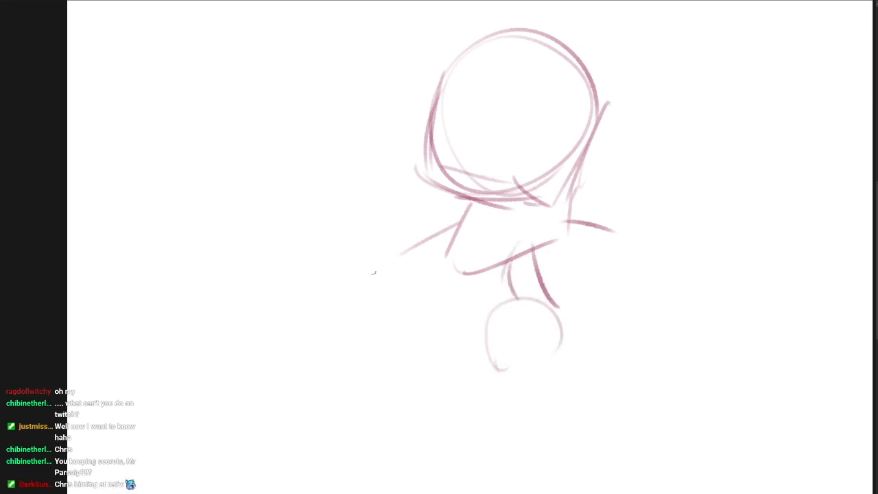
# - Sketch a pointed forearm and round hand on the far left, and diagonal arm lines from the right shoulder to the lower hand
pyautogui.moveTo(362, 231)
pyautogui.mouseDown()
pyautogui.moveTo(388, 291)
pyautogui.moveTo(368, 297)
pyautogui.mouseUp()
pyautogui.moveTo(587, 229); pyautogui.dragTo(481, 312)
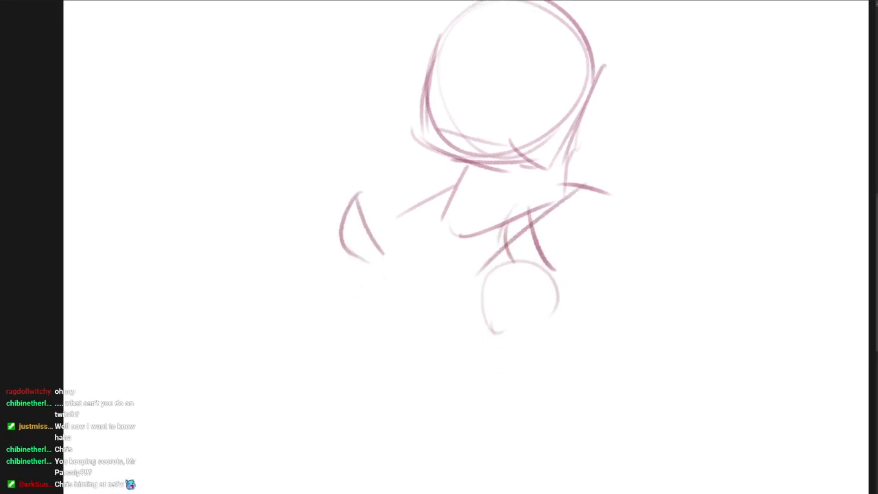
pyautogui.moveTo(590, 192)
pyautogui.mouseDown()
pyautogui.moveTo(517, 262)
pyautogui.moveTo(533, 287)
pyautogui.moveTo(481, 336)
pyautogui.moveTo(538, 338)
pyautogui.mouseUp()
pyautogui.moveTo(547, 310); pyautogui.dragTo(543, 348)
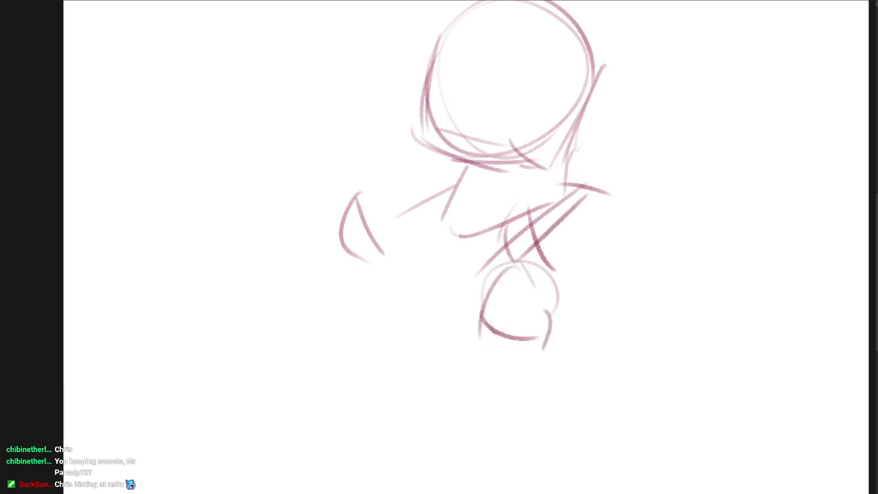
pyautogui.moveTo(324, 253); pyautogui.dragTo(347, 314)
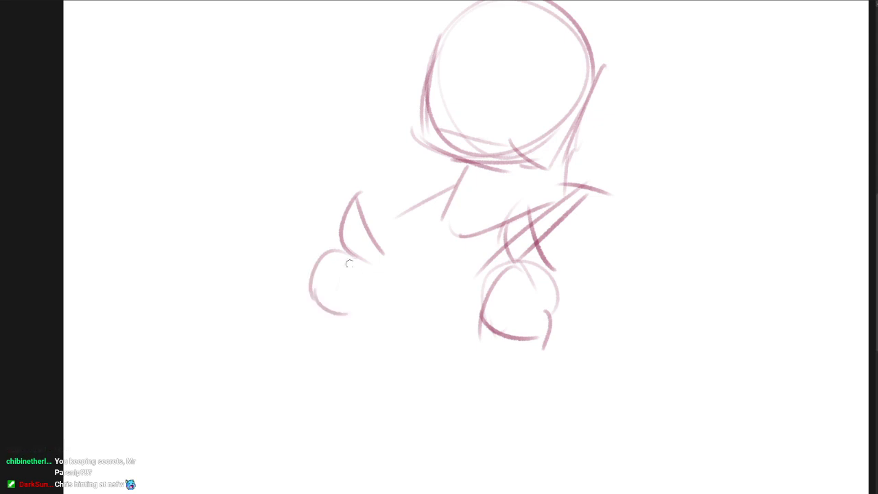
pyautogui.moveTo(453, 183); pyautogui.dragTo(343, 258)
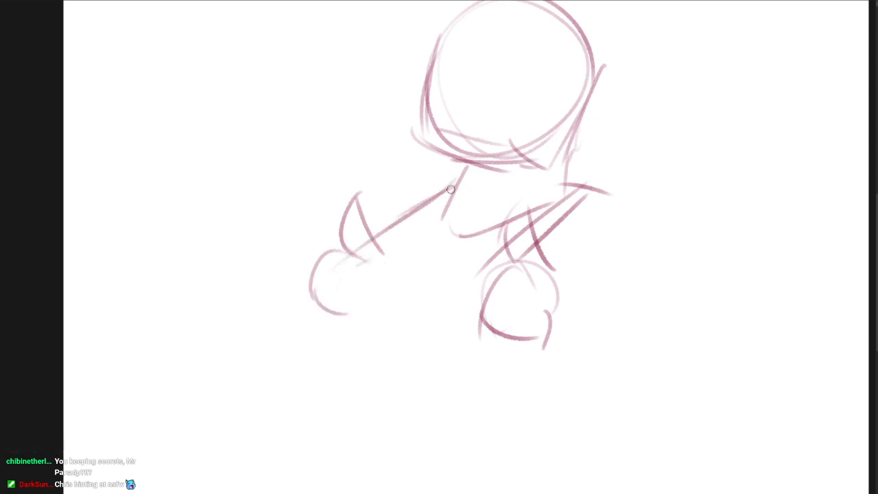
pyautogui.hotkey('ctrl', 'z')
pyautogui.moveTo(459, 180); pyautogui.dragTo(366, 236)
pyautogui.moveTo(438, 210); pyautogui.dragTo(372, 249)
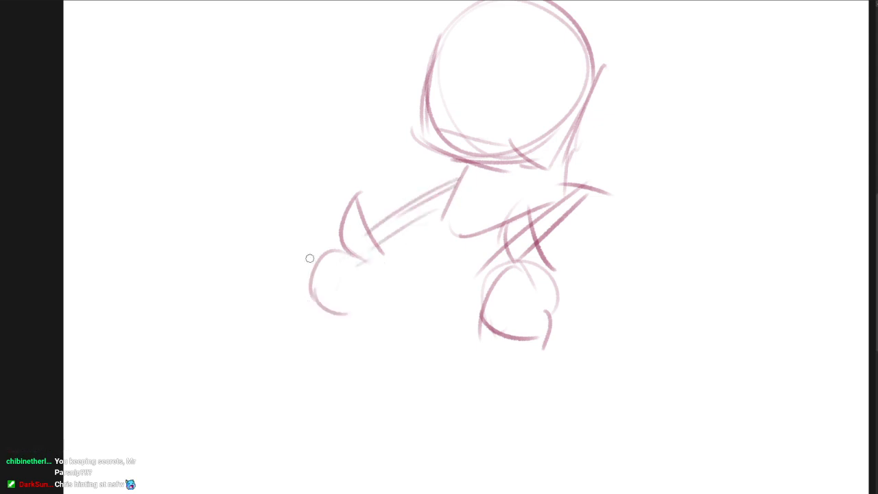
pyautogui.hotkey('ctrl', 'z')
pyautogui.hotkey('ctrl', 'z')
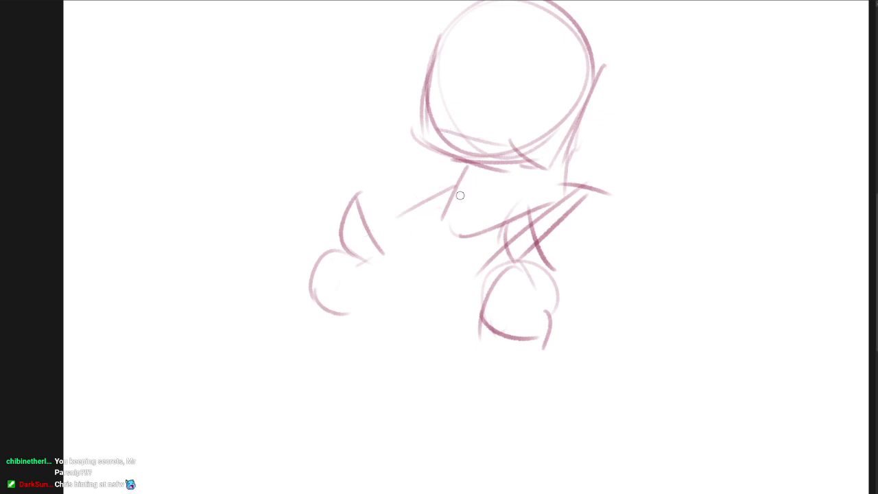
# - Erase the pointed left forearm shape and resketch it as a curved forearm with darker overlapping strokes, undoing the strokes that miss
pyautogui.moveTo(359, 200)
pyautogui.mouseDown()
pyautogui.moveTo(369, 226)
pyautogui.moveTo(394, 238)
pyautogui.mouseUp()
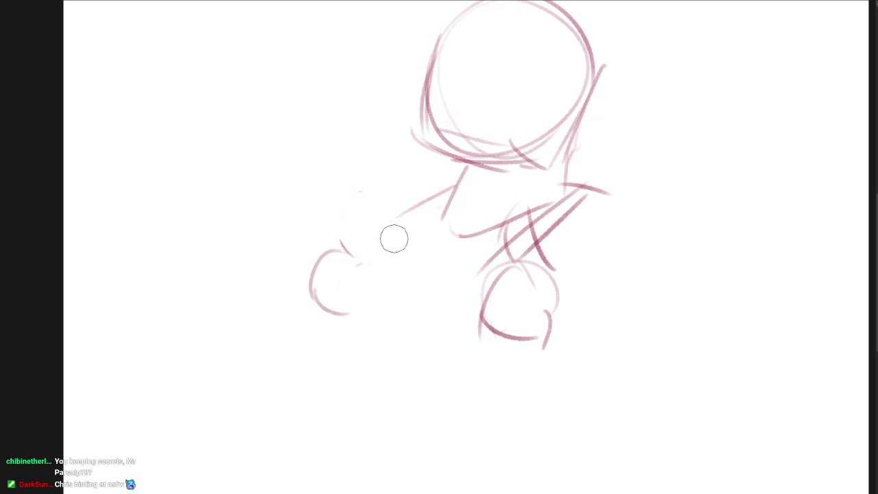
pyautogui.hotkey('ctrl', 'z')
pyautogui.moveTo(341, 244)
pyautogui.mouseDown()
pyautogui.moveTo(381, 223)
pyautogui.moveTo(356, 257)
pyautogui.moveTo(374, 203)
pyautogui.mouseUp()
pyautogui.hotkey('ctrl', 'z')
pyautogui.hotkey('ctrl', 'z')
pyautogui.moveTo(382, 208); pyautogui.dragTo(389, 232)
pyautogui.moveTo(433, 213); pyautogui.dragTo(336, 267)
pyautogui.hotkey('ctrl', 'z')
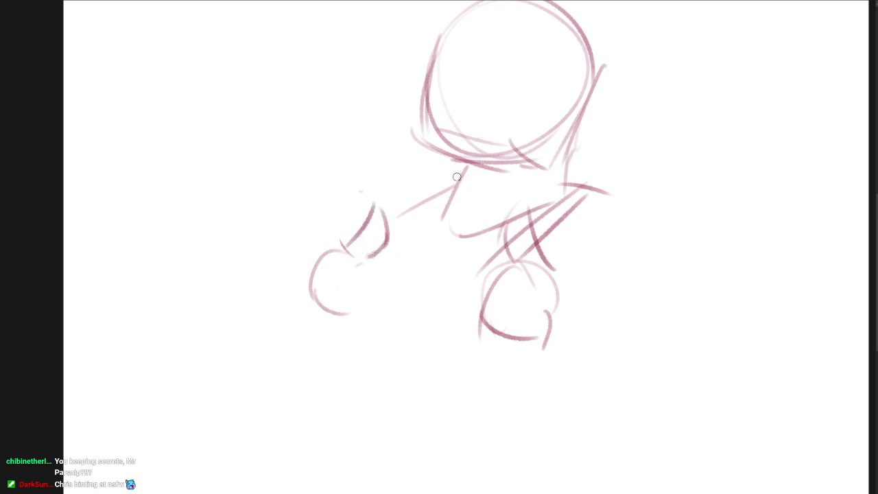
pyautogui.moveTo(377, 207)
pyautogui.mouseDown()
pyautogui.moveTo(346, 239)
pyautogui.moveTo(384, 211)
pyautogui.moveTo(375, 252)
pyautogui.moveTo(377, 238)
pyautogui.moveTo(341, 269)
pyautogui.mouseUp()
pyautogui.hotkey('ctrl', 'z')
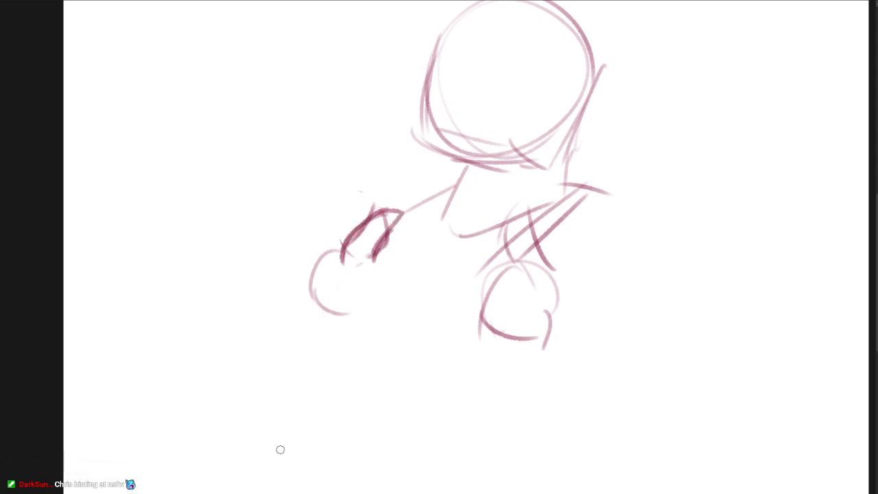
pyautogui.hotkey('ctrl', 'z')
pyautogui.moveTo(396, 207)
pyautogui.mouseDown()
pyautogui.moveTo(347, 258)
pyautogui.moveTo(318, 252)
pyautogui.moveTo(323, 295)
pyautogui.mouseUp()
pyautogui.hotkey('ctrl', 'z')
# - Sketch curled fingers and knuckle curves over the round hand on the left, undoing the two outermost strokes before redrawing them
pyautogui.moveTo(341, 248); pyautogui.dragTo(320, 299)
pyautogui.moveTo(313, 252); pyautogui.dragTo(320, 313)
pyautogui.moveTo(293, 295); pyautogui.dragTo(330, 324)
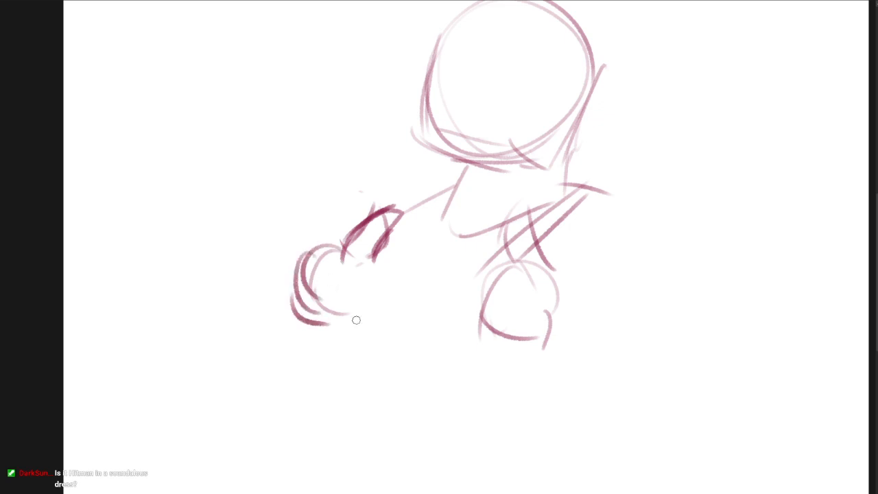
pyautogui.hotkey('ctrl', 'z')
pyautogui.hotkey('ctrl', 'z')
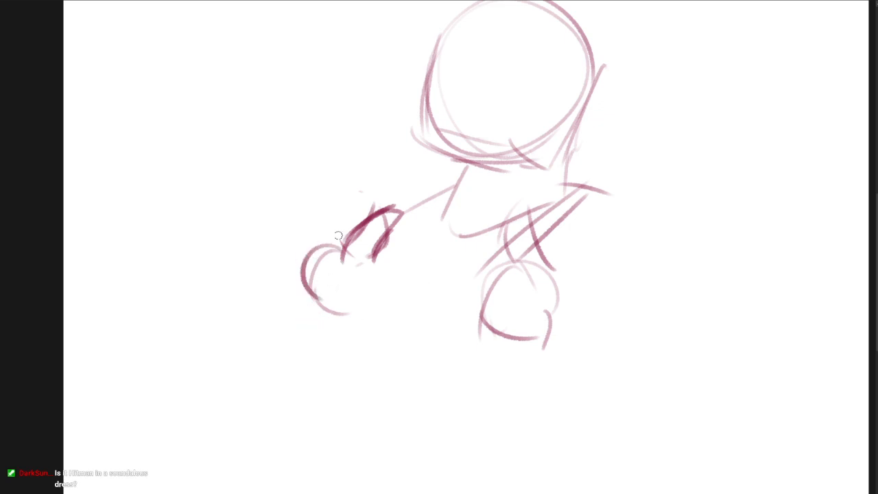
pyautogui.moveTo(346, 245)
pyautogui.mouseDown()
pyautogui.moveTo(341, 284)
pyautogui.moveTo(360, 277)
pyautogui.mouseUp()
pyautogui.moveTo(309, 267); pyautogui.dragTo(325, 289)
pyautogui.moveTo(300, 263)
pyautogui.mouseDown()
pyautogui.moveTo(330, 301)
pyautogui.moveTo(316, 308)
pyautogui.mouseUp()
# - Reinforce the diagonal arm lines running from the right shoulder down to the lower hand, undoing one stroke
pyautogui.moveTo(512, 286)
pyautogui.mouseDown()
pyautogui.moveTo(494, 295)
pyautogui.moveTo(474, 289)
pyautogui.mouseUp()
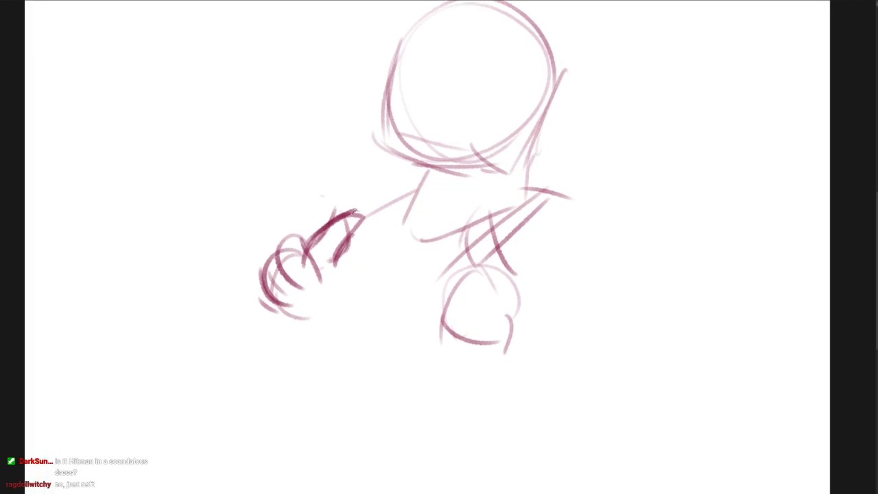
pyautogui.moveTo(549, 184)
pyautogui.mouseDown()
pyautogui.moveTo(447, 265)
pyautogui.moveTo(463, 277)
pyautogui.mouseUp()
pyautogui.hotkey('ctrl', 'z')
# - Resketch the top and both sides of the head as a taller dome and erase the old circle line inside it
pyautogui.moveTo(517, 225)
pyautogui.mouseDown()
pyautogui.moveTo(503, 277)
pyautogui.moveTo(475, 287)
pyautogui.moveTo(451, 316)
pyautogui.mouseUp()
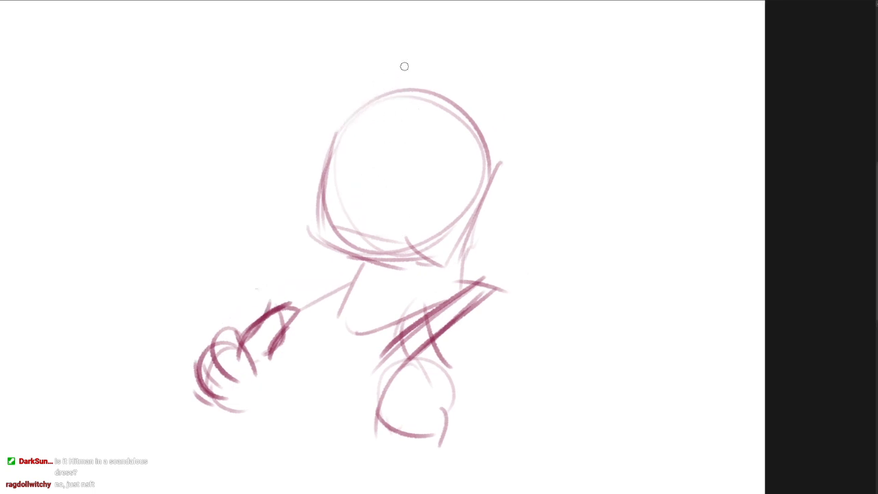
pyautogui.moveTo(319, 163); pyautogui.dragTo(415, 87)
pyautogui.moveTo(339, 132); pyautogui.dragTo(419, 83)
pyautogui.moveTo(352, 111)
pyautogui.mouseDown()
pyautogui.moveTo(472, 97)
pyautogui.moveTo(506, 144)
pyautogui.mouseUp()
pyautogui.moveTo(478, 107); pyautogui.dragTo(491, 186)
pyautogui.press('e')
pyautogui.moveTo(430, 99)
pyautogui.mouseDown()
pyautogui.moveTo(462, 121)
pyautogui.moveTo(497, 104)
pyautogui.moveTo(482, 200)
pyautogui.mouseUp()
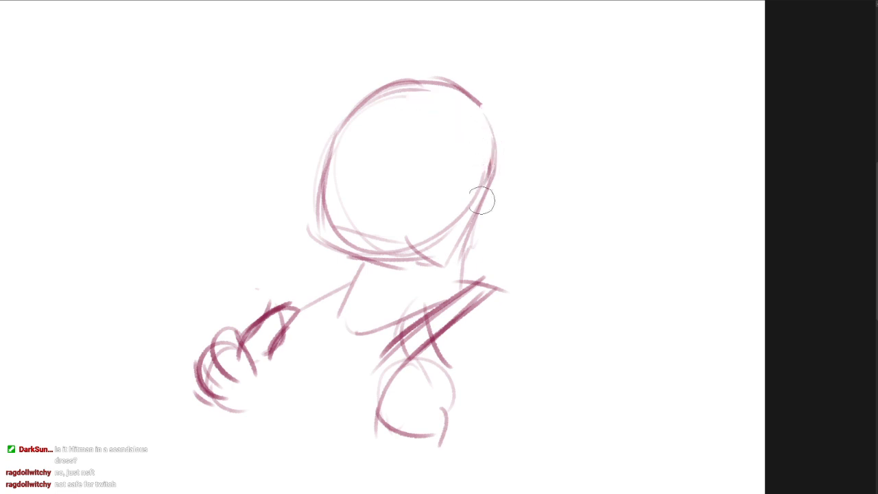
pyautogui.press('b')
pyautogui.moveTo(476, 107); pyautogui.dragTo(491, 180)
# - Strengthen the back of the head, neck and front face contours, and erase the overlapping construction lines around the jaw and cheek
pyautogui.moveTo(499, 238); pyautogui.dragTo(516, 251)
pyautogui.scroll(3, 511, 231)
pyautogui.moveTo(513, 85)
pyautogui.mouseDown()
pyautogui.moveTo(525, 187)
pyautogui.moveTo(484, 304)
pyautogui.mouseUp()
pyautogui.moveTo(362, 280); pyautogui.dragTo(330, 340)
pyautogui.press('e')
pyautogui.moveTo(328, 239); pyautogui.dragTo(399, 286)
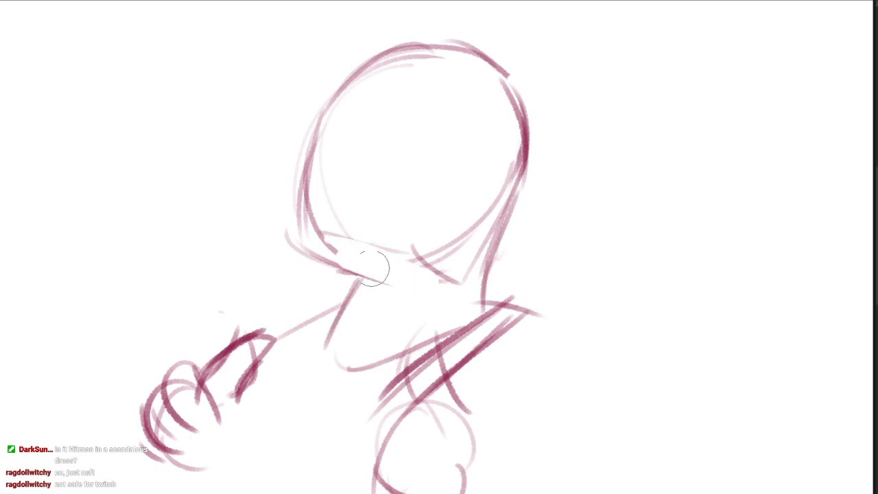
pyautogui.moveTo(334, 105); pyautogui.dragTo(309, 252)
pyautogui.press('e')
pyautogui.moveTo(333, 150); pyautogui.dragTo(322, 223)
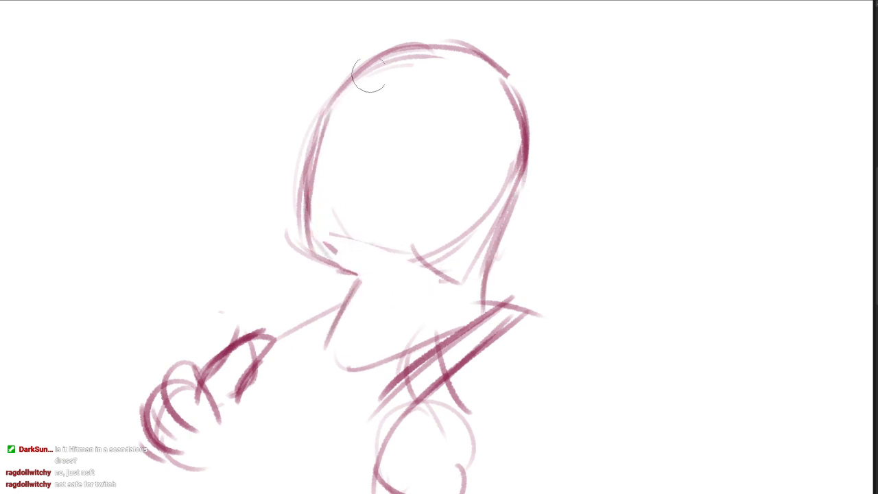
# - Sketch a curved guideline down the face and a rounded, snout-like shape with a dark tip across its middle
pyautogui.moveTo(383, 155)
pyautogui.mouseDown()
pyautogui.moveTo(373, 182)
pyautogui.moveTo(426, 196)
pyautogui.moveTo(468, 179)
pyautogui.mouseUp()
pyautogui.moveTo(414, 41)
pyautogui.mouseDown()
pyautogui.moveTo(356, 183)
pyautogui.moveTo(345, 271)
pyautogui.moveTo(327, 270)
pyautogui.mouseUp()
pyautogui.hotkey('ctrl', 'z')
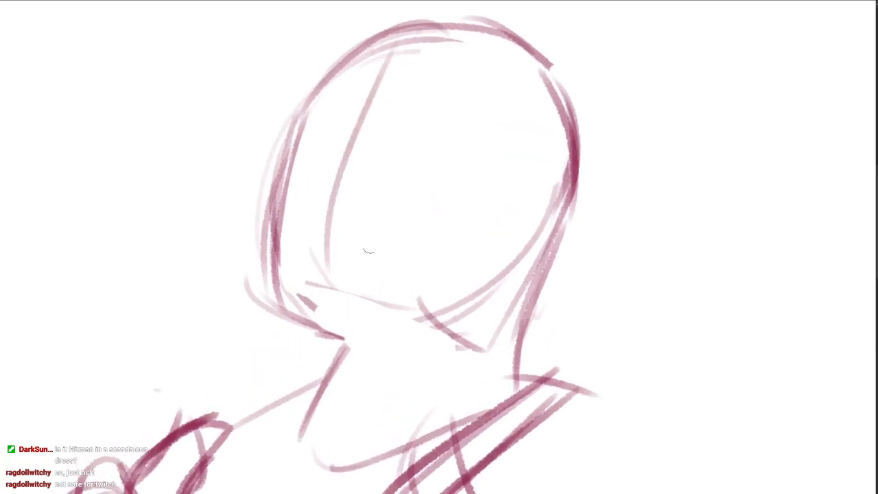
pyautogui.moveTo(320, 221)
pyautogui.mouseDown()
pyautogui.moveTo(441, 167)
pyautogui.moveTo(453, 239)
pyautogui.mouseUp()
pyautogui.moveTo(336, 246); pyautogui.dragTo(433, 251)
pyautogui.moveTo(323, 207)
pyautogui.mouseDown()
pyautogui.moveTo(326, 227)
pyautogui.moveTo(343, 236)
pyautogui.mouseUp()
pyautogui.moveTo(472, 206); pyautogui.dragTo(454, 182)
pyautogui.scroll(-3, 456, 184)
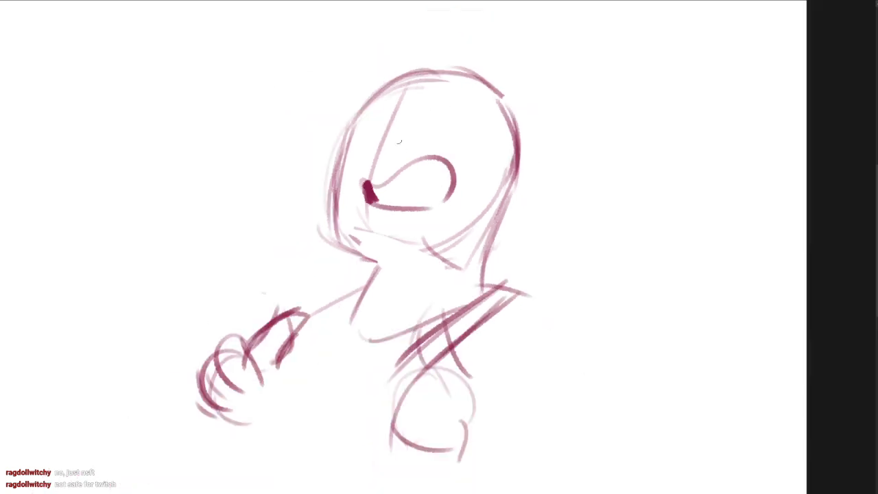
# - Replace the snout sketch with a curved eye guideline and two solid oval eyes across the face
pyautogui.moveTo(346, 134)
pyautogui.mouseDown()
pyautogui.moveTo(470, 154)
pyautogui.moveTo(386, 198)
pyautogui.moveTo(426, 199)
pyautogui.mouseUp()
pyautogui.press('e')
pyautogui.moveTo(354, 132); pyautogui.dragTo(356, 138)
pyautogui.moveTo(436, 145); pyautogui.dragTo(487, 122)
pyautogui.hotkey('ctrl', 'z')
pyautogui.hotkey('ctrl', 'z')
# - Sketch brows above both eyes and rounded, ear-like curves at both sides of the top of the head
pyautogui.moveTo(440, 99)
pyautogui.mouseDown()
pyautogui.moveTo(479, 122)
pyautogui.moveTo(477, 110)
pyautogui.mouseUp()
pyautogui.hotkey('ctrl', 'z')
pyautogui.moveTo(438, 65); pyautogui.dragTo(500, 103)
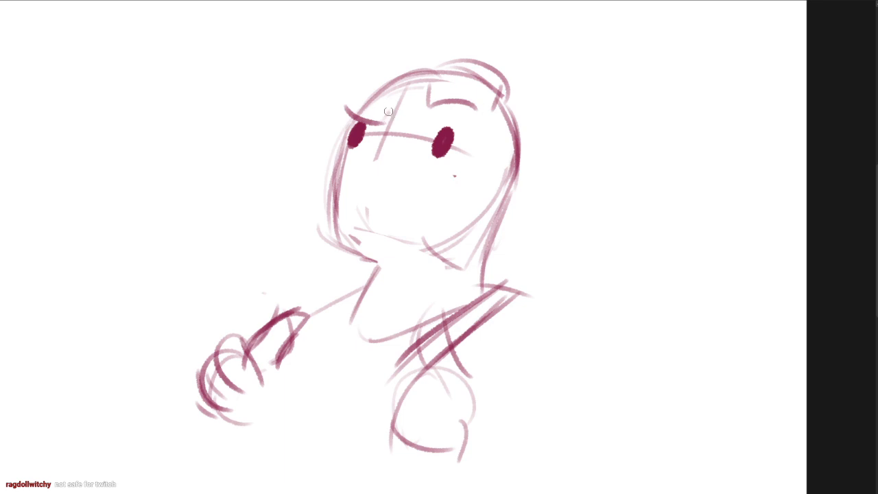
pyautogui.moveTo(398, 104)
pyautogui.mouseDown()
pyautogui.moveTo(367, 71)
pyautogui.moveTo(339, 109)
pyautogui.mouseUp()
pyautogui.moveTo(390, 162)
pyautogui.mouseDown()
pyautogui.moveTo(439, 191)
pyautogui.moveTo(416, 180)
pyautogui.mouseUp()
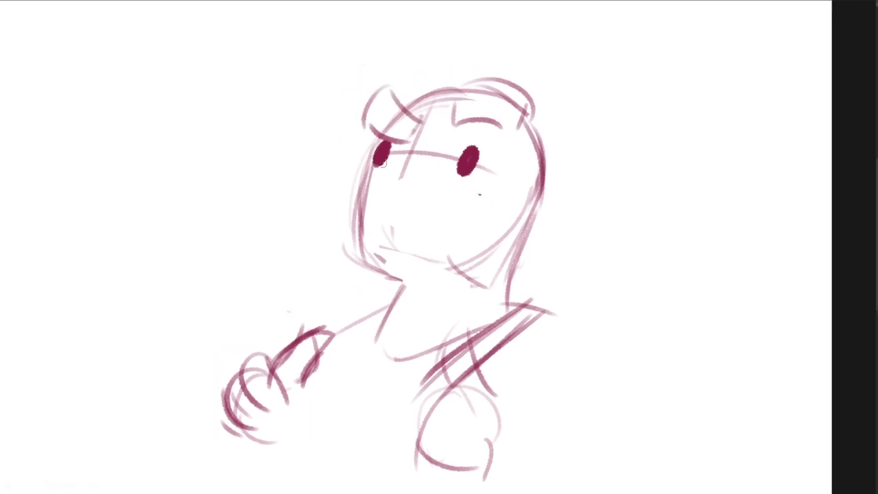
# - Sketch a curved muzzle bridge below the eyes with a rounded front edge, erasing the part of the eye it overlaps
pyautogui.moveTo(385, 154); pyautogui.dragTo(448, 164)
pyautogui.hotkey('ctrl', 'z')
pyautogui.hotkey('ctrl', 'z')
pyautogui.moveTo(362, 161)
pyautogui.mouseDown()
pyautogui.moveTo(445, 167)
pyautogui.moveTo(359, 194)
pyautogui.moveTo(368, 198)
pyautogui.moveTo(413, 173)
pyautogui.moveTo(422, 178)
pyautogui.mouseUp()
pyautogui.press('e')
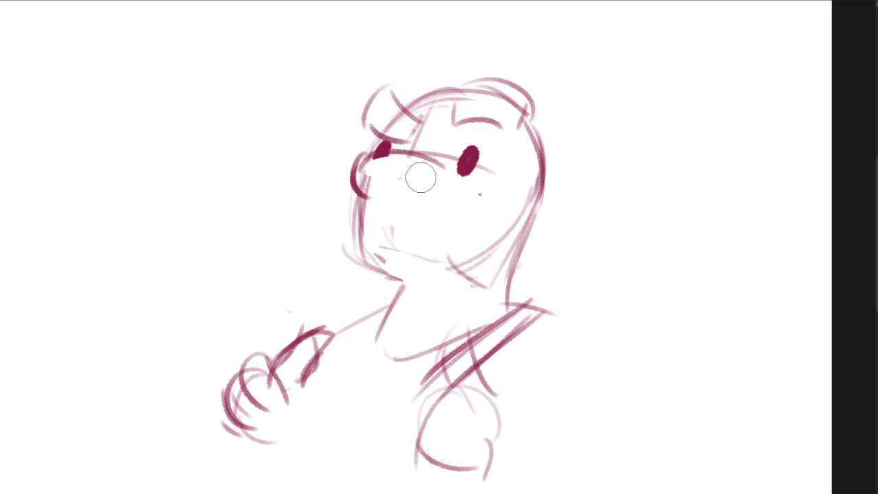
# - Add small looped and zigzag tufts to both cheeks and a fluffy outline down the front of the jaw
pyautogui.press('b')
pyautogui.moveTo(362, 193)
pyautogui.mouseDown()
pyautogui.moveTo(419, 200)
pyautogui.moveTo(359, 199)
pyautogui.mouseUp()
pyautogui.hotkey('ctrl', 'z')
pyautogui.hotkey('ctrl', 'z')
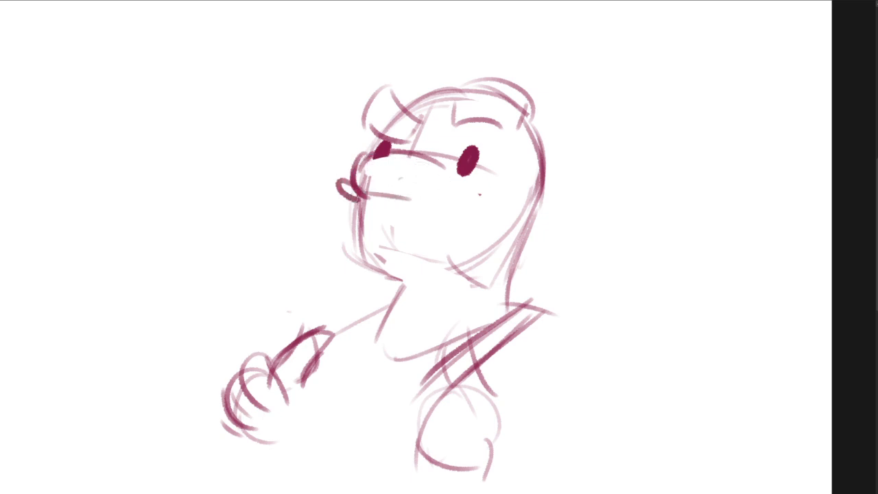
pyautogui.moveTo(437, 192); pyautogui.dragTo(482, 193)
pyautogui.moveTo(478, 195); pyautogui.dragTo(471, 200)
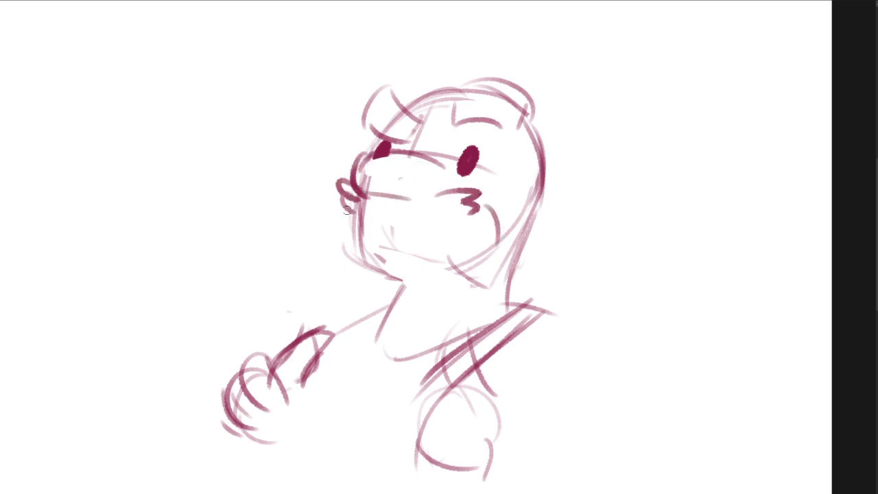
pyautogui.moveTo(347, 210)
pyautogui.mouseDown()
pyautogui.moveTo(355, 274)
pyautogui.moveTo(404, 292)
pyautogui.mouseUp()
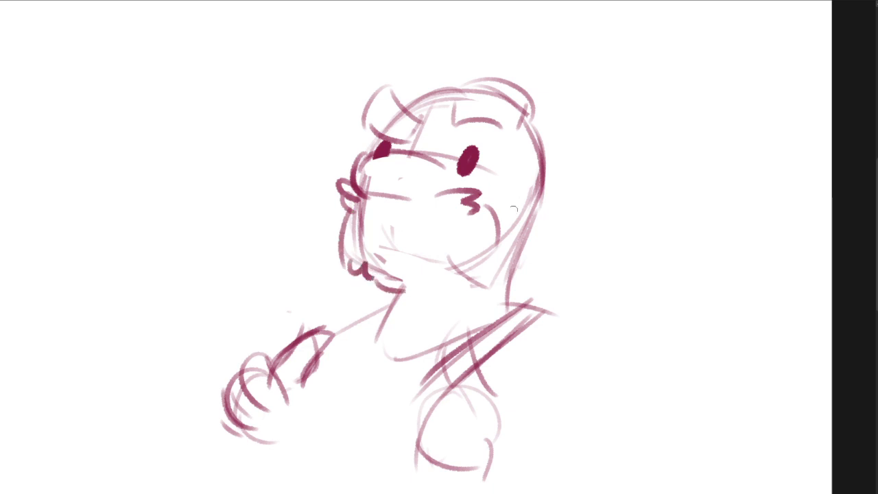
# - Sketch an ear-like shape behind the jaw, erase the neck lines inside it, and add scalloped strokes along the chin
pyautogui.moveTo(521, 236)
pyautogui.mouseDown()
pyautogui.moveTo(509, 272)
pyautogui.moveTo(548, 211)
pyautogui.moveTo(559, 240)
pyautogui.mouseUp()
pyautogui.hotkey('ctrl', 'z')
pyautogui.moveTo(560, 245)
pyautogui.mouseDown()
pyautogui.moveTo(527, 271)
pyautogui.moveTo(496, 279)
pyautogui.mouseUp()
pyautogui.press('e')
pyautogui.moveTo(539, 227)
pyautogui.mouseDown()
pyautogui.moveTo(514, 259)
pyautogui.moveTo(533, 247)
pyautogui.mouseUp()
pyautogui.press('b')
pyautogui.moveTo(404, 292); pyautogui.dragTo(444, 297)
pyautogui.moveTo(443, 298); pyautogui.dragTo(472, 295)
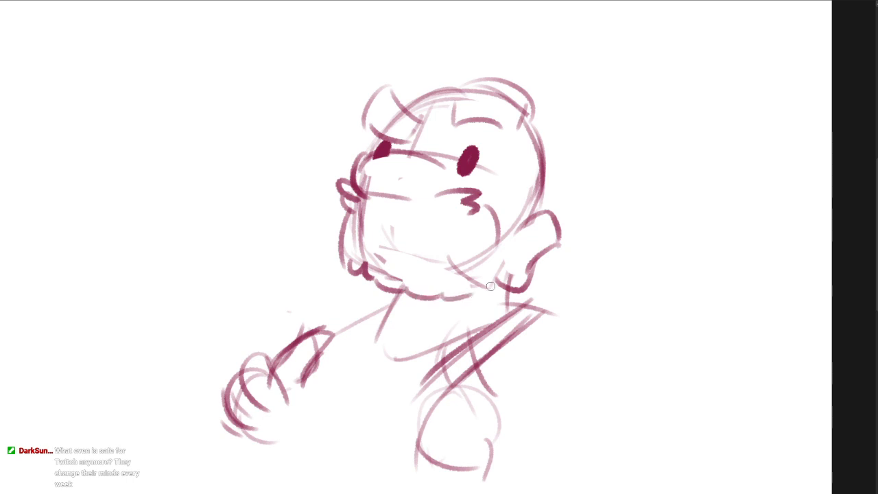
# - Erase the old front face and jaw construction lines inside the muzzle
pyautogui.press('e')
pyautogui.moveTo(365, 251); pyautogui.dragTo(405, 263)
pyautogui.moveTo(405, 263); pyautogui.dragTo(362, 224)
pyautogui.scroll(2, 431, 219)
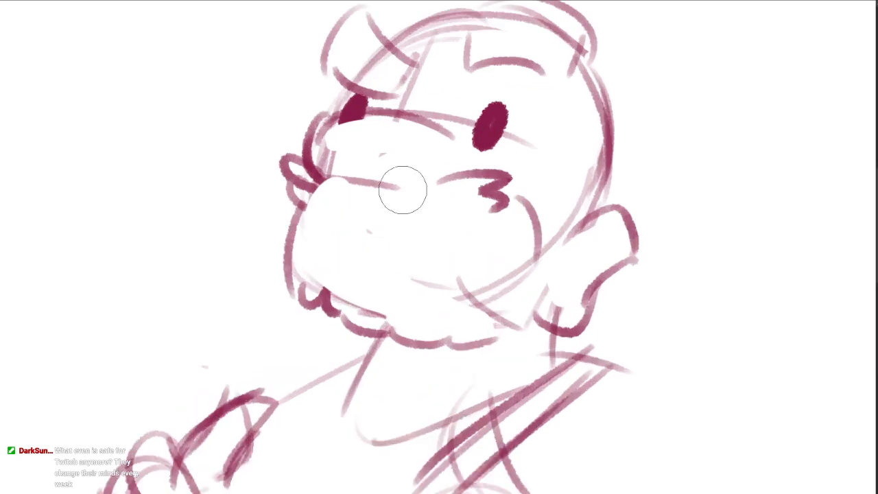
# - Draw a wide, wavy mouth outline across the muzzle with a filled dark oval at its front end
pyautogui.press('b')
pyautogui.moveTo(343, 253)
pyautogui.mouseDown()
pyautogui.moveTo(351, 220)
pyautogui.moveTo(469, 263)
pyautogui.moveTo(461, 261)
pyautogui.mouseUp()
pyautogui.hotkey('ctrl', 'z')
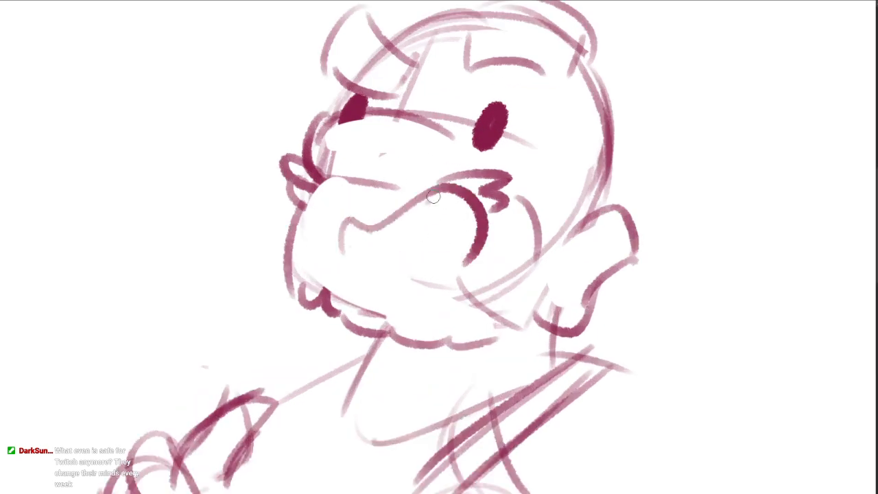
pyautogui.moveTo(428, 201); pyautogui.dragTo(439, 263)
pyautogui.moveTo(351, 205)
pyautogui.mouseDown()
pyautogui.moveTo(343, 252)
pyautogui.moveTo(378, 261)
pyautogui.moveTo(472, 256)
pyautogui.mouseUp()
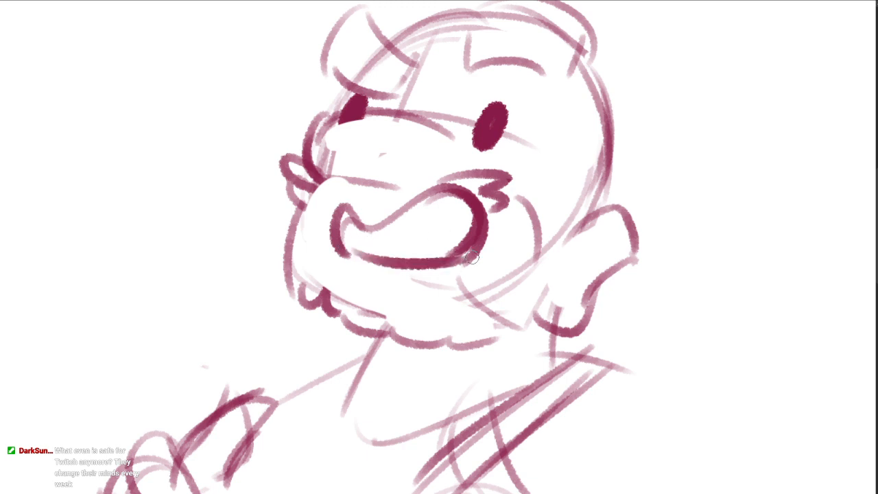
pyautogui.moveTo(379, 219); pyautogui.dragTo(342, 228)
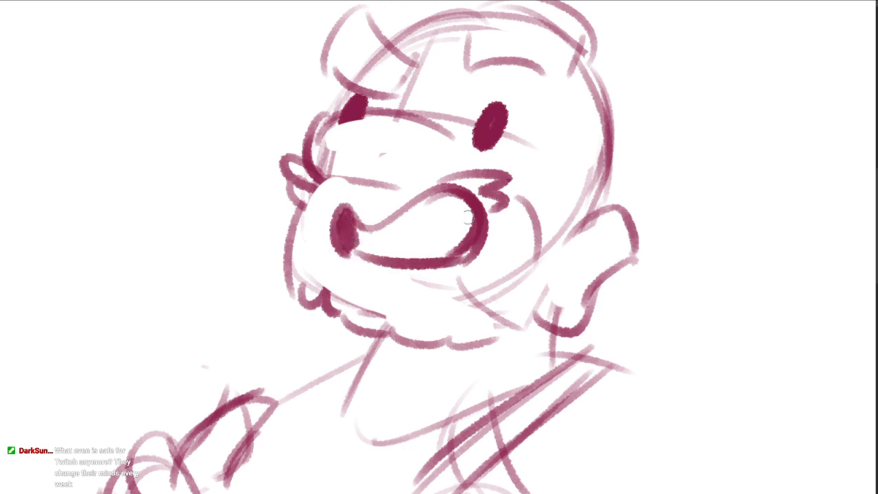
# - Sketch a centre line through the mouth shape and a tapered, cigar-like form with a dark tip at its rear end
pyautogui.moveTo(396, 221)
pyautogui.mouseDown()
pyautogui.moveTo(470, 227)
pyautogui.moveTo(524, 217)
pyautogui.moveTo(527, 247)
pyautogui.moveTo(535, 226)
pyautogui.mouseUp()
pyautogui.moveTo(454, 228)
pyautogui.mouseDown()
pyautogui.moveTo(513, 244)
pyautogui.moveTo(530, 217)
pyautogui.mouseUp()
pyautogui.press('e')
pyautogui.press('b')
pyautogui.moveTo(537, 219)
pyautogui.mouseDown()
pyautogui.moveTo(540, 232)
pyautogui.moveTo(530, 233)
pyautogui.mouseUp()
pyautogui.press('e')
pyautogui.moveTo(538, 227); pyautogui.dragTo(527, 307)
# - Reinforce the two lines of the left-hand arm from the chin down to the wrist
pyautogui.scroll(-5, 558, 225)
pyautogui.scroll(4, 610, 253)
pyautogui.moveTo(492, 91); pyautogui.dragTo(496, 97)
pyautogui.moveTo(459, 184); pyautogui.dragTo(459, 169)
pyautogui.moveTo(431, 369)
pyautogui.mouseDown()
pyautogui.moveTo(463, 218)
pyautogui.moveTo(259, 285)
pyautogui.mouseUp()
pyautogui.moveTo(409, 229); pyautogui.dragTo(324, 271)
pyautogui.moveTo(437, 295); pyautogui.dragTo(428, 237)
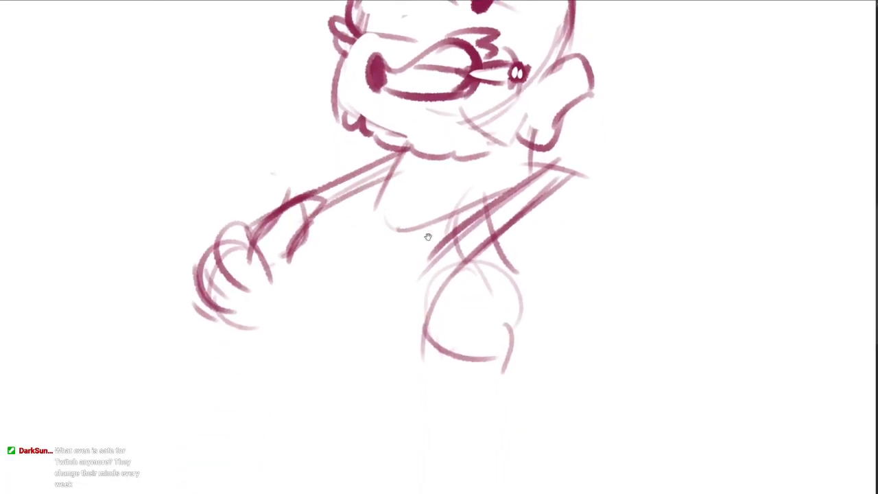
pyautogui.scroll(-3, 428, 236)
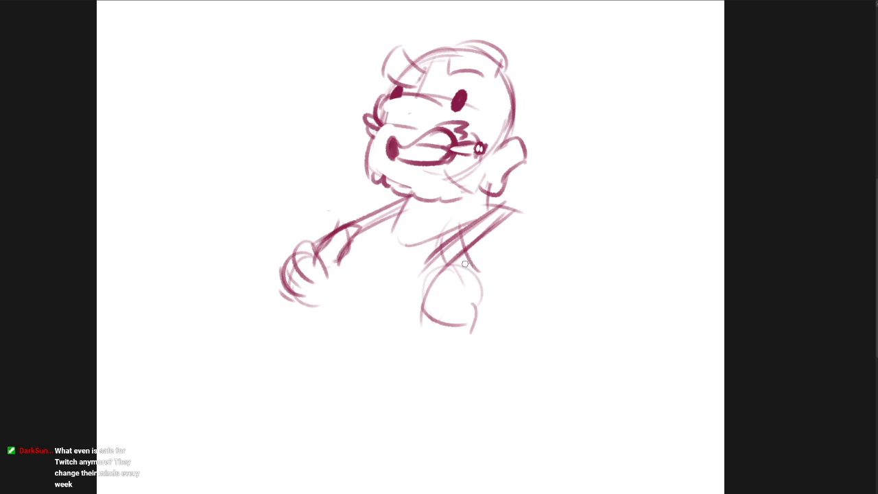
# - Sketch curled fingers over the circle of the right-hand fist and darken the wrist line above it
pyautogui.scroll(3, 456, 255)
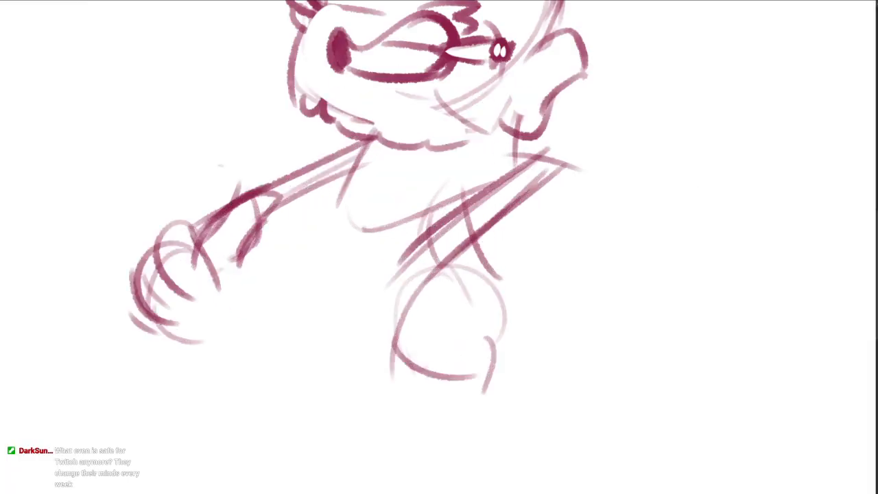
pyautogui.moveTo(466, 249)
pyautogui.mouseDown()
pyautogui.moveTo(515, 276)
pyautogui.moveTo(415, 339)
pyautogui.mouseUp()
pyautogui.moveTo(472, 290); pyautogui.dragTo(427, 348)
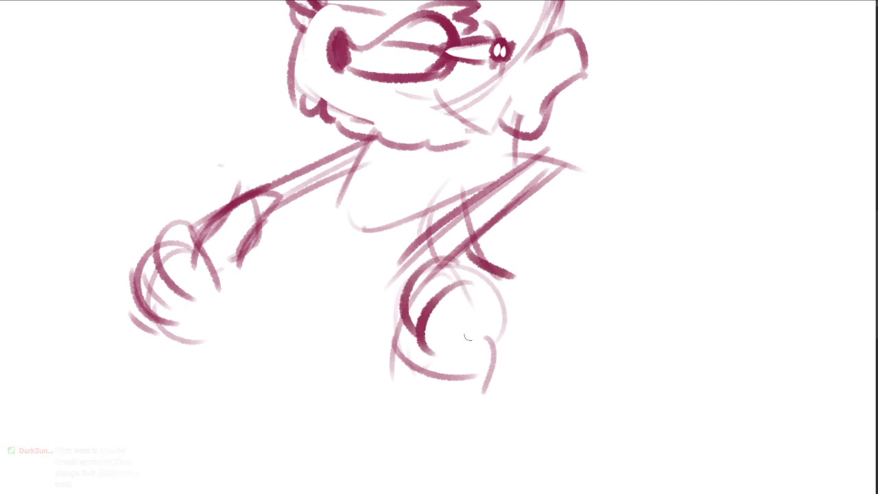
pyautogui.moveTo(479, 305); pyautogui.dragTo(444, 364)
pyautogui.moveTo(472, 302); pyautogui.dragTo(452, 372)
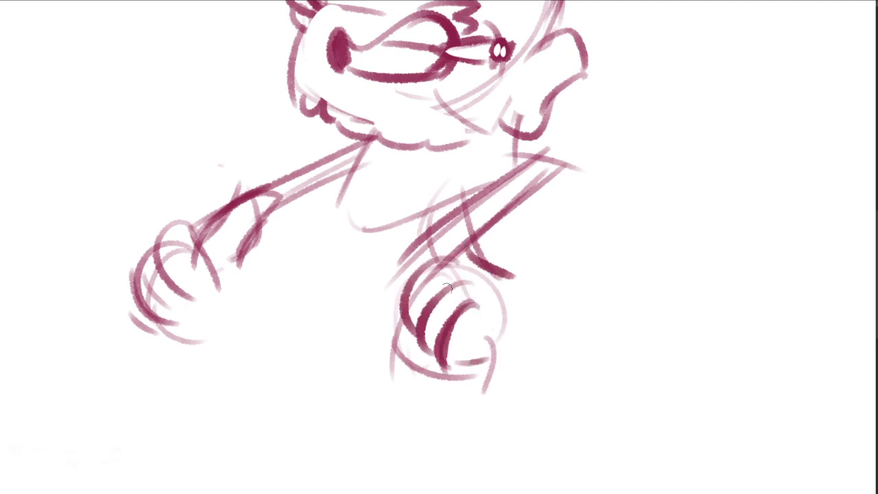
# - Clean up the top of the right-hand fist and redraw its knuckle edge and finger creases with heavier strokes
pyautogui.press('e')
pyautogui.moveTo(448, 275); pyautogui.dragTo(414, 303)
pyautogui.press('b')
pyautogui.moveTo(453, 259)
pyautogui.mouseDown()
pyautogui.moveTo(407, 279)
pyautogui.moveTo(413, 328)
pyautogui.mouseUp()
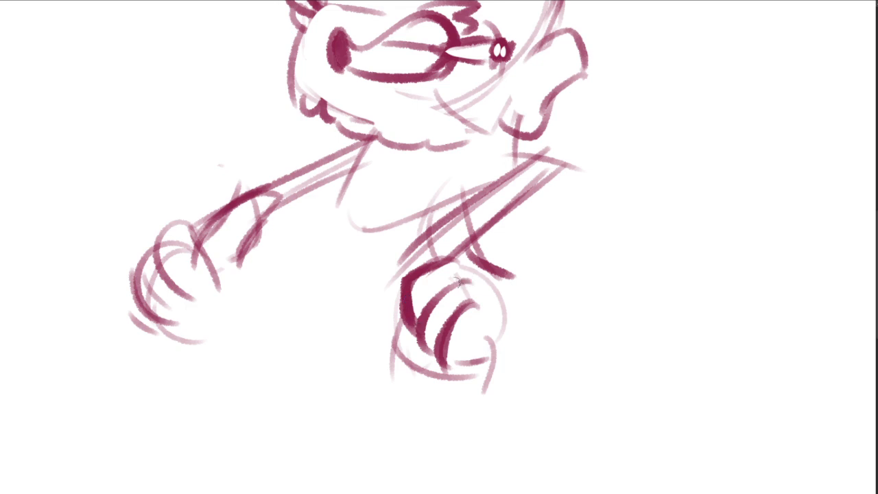
pyautogui.moveTo(459, 282); pyautogui.dragTo(416, 322)
pyautogui.moveTo(398, 316); pyautogui.dragTo(431, 317)
# - Redraw the first curled finger of the left-hand fist and erase the construction lines beneath it
pyautogui.moveTo(231, 223)
pyautogui.mouseDown()
pyautogui.moveTo(195, 273)
pyautogui.moveTo(205, 287)
pyautogui.mouseUp()
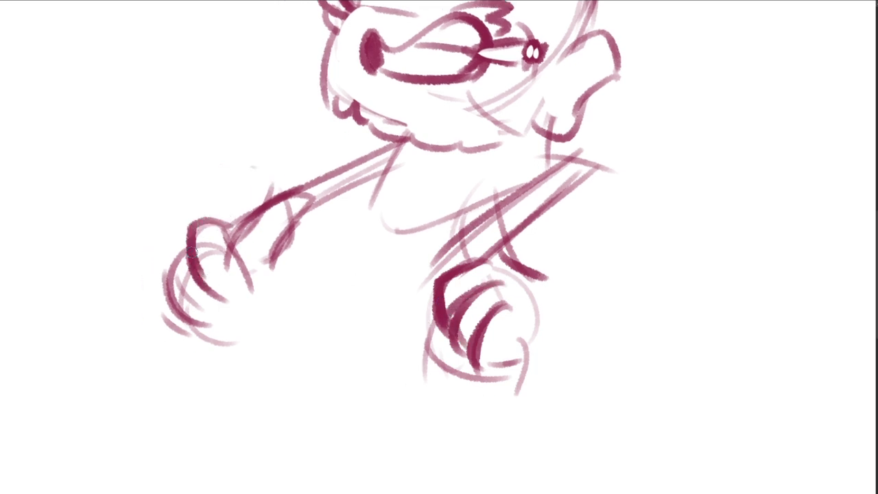
pyautogui.moveTo(192, 253); pyautogui.dragTo(205, 291)
pyautogui.moveTo(189, 246)
pyautogui.mouseDown()
pyautogui.moveTo(180, 248)
pyautogui.moveTo(171, 289)
pyautogui.moveTo(199, 320)
pyautogui.mouseUp()
pyautogui.press('e')
pyautogui.moveTo(194, 269); pyautogui.dragTo(217, 304)
# - Outline the remaining fingers and lower edge of the left-hand fist, erasing the overlapping sketch lines between them
pyautogui.press('b')
pyautogui.moveTo(166, 264)
pyautogui.mouseDown()
pyautogui.moveTo(172, 303)
pyautogui.moveTo(224, 318)
pyautogui.mouseUp()
pyautogui.press('e')
pyautogui.moveTo(167, 290)
pyautogui.mouseDown()
pyautogui.moveTo(188, 315)
pyautogui.moveTo(234, 310)
pyautogui.mouseUp()
pyautogui.press('b')
pyautogui.moveTo(186, 326); pyautogui.dragTo(251, 291)
# - Draw two long strap lines running down from the left-hand fist and erase the overlapping strokes around them
pyautogui.moveTo(262, 206)
pyautogui.mouseDown()
pyautogui.moveTo(235, 257)
pyautogui.moveTo(240, 321)
pyautogui.mouseUp()
pyautogui.moveTo(258, 210)
pyautogui.mouseDown()
pyautogui.moveTo(236, 347)
pyautogui.moveTo(266, 381)
pyautogui.moveTo(268, 314)
pyautogui.moveTo(282, 361)
pyautogui.mouseUp()
pyautogui.hotkey('ctrl', 'z')
pyautogui.hotkey('ctrl', 'z')
pyautogui.press('e')
pyautogui.moveTo(240, 248); pyautogui.dragTo(263, 375)
pyautogui.press('b')
# - Draw two matching strap lines running down from beneath the right-hand fist
pyautogui.scroll(-1, 388, 199)
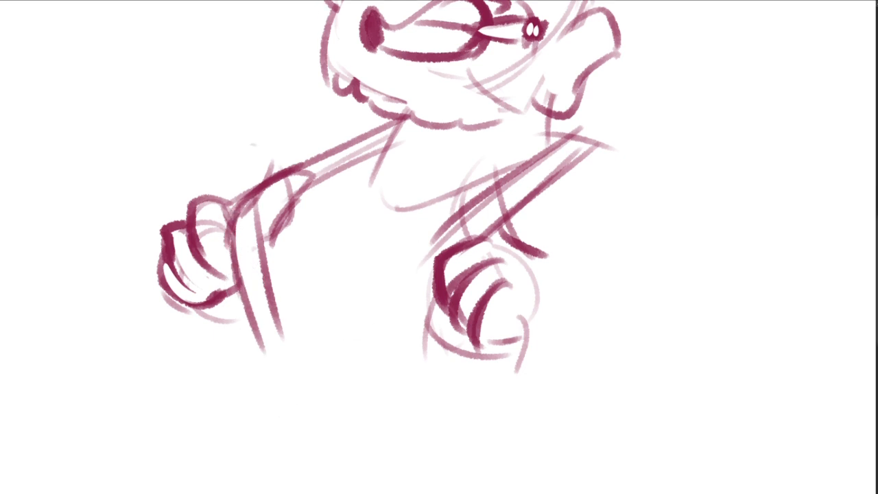
pyautogui.moveTo(435, 240); pyautogui.dragTo(422, 372)
pyautogui.moveTo(446, 308)
pyautogui.mouseDown()
pyautogui.moveTo(449, 387)
pyautogui.moveTo(453, 377)
pyautogui.mouseUp()
pyautogui.hotkey('ctrl', 'z')
pyautogui.hscroll(1, 503, 317)
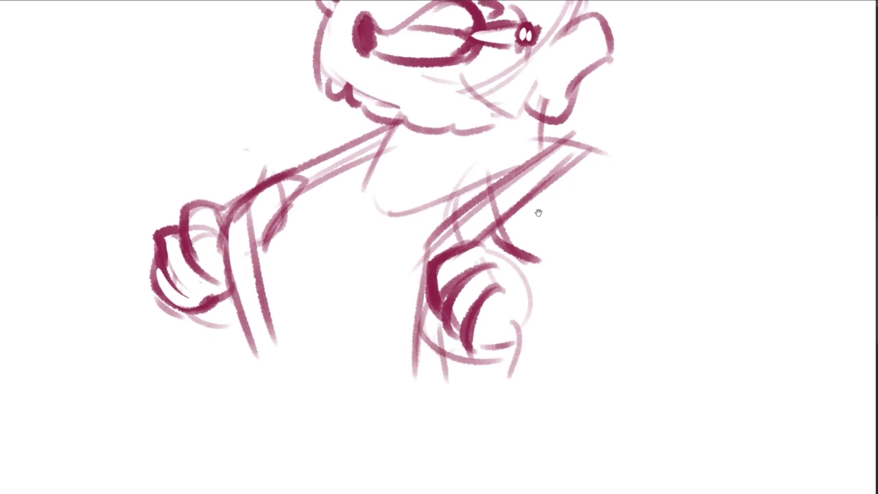
# - Sketch a narrow rounded loop across the forearm just above the right-hand fist
pyautogui.scroll(1, 502, 212)
pyautogui.moveTo(483, 214)
pyautogui.mouseDown()
pyautogui.moveTo(459, 190)
pyautogui.moveTo(447, 236)
pyautogui.mouseUp()
pyautogui.hotkey('ctrl', 'z')
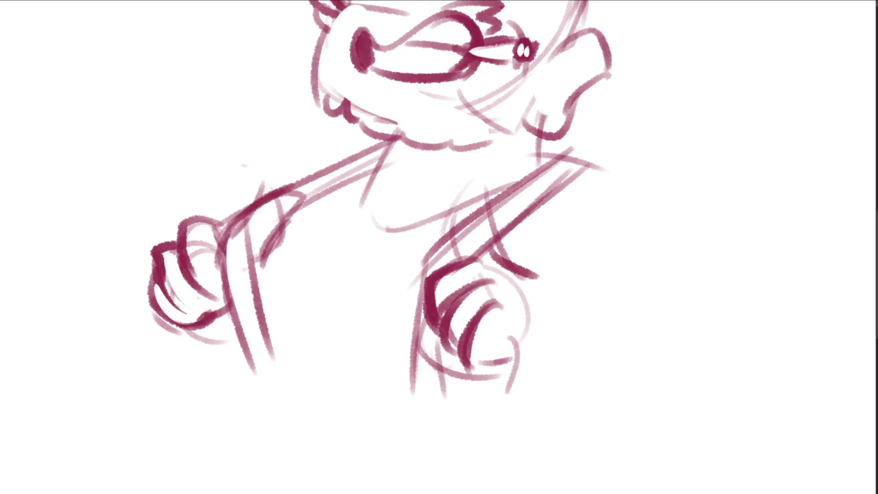
pyautogui.moveTo(475, 208); pyautogui.dragTo(440, 242)
pyautogui.moveTo(463, 239)
pyautogui.mouseDown()
pyautogui.moveTo(483, 292)
pyautogui.moveTo(460, 350)
pyautogui.mouseUp()
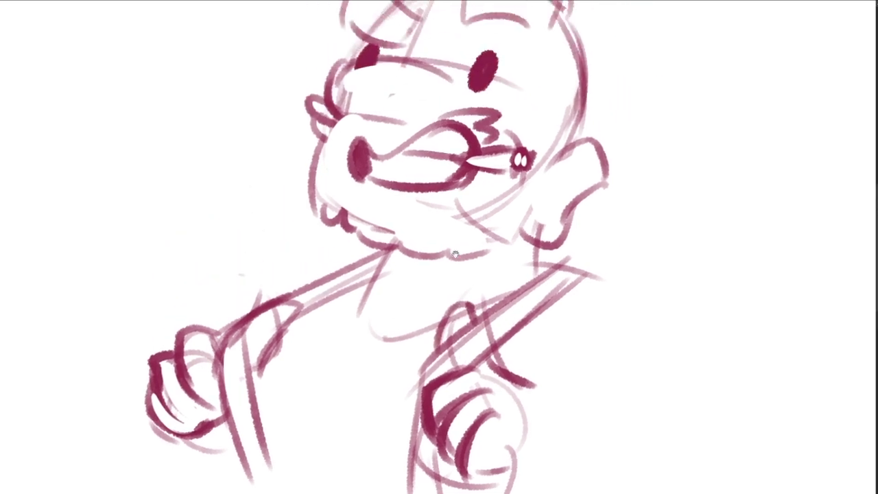
# - Sketch a long diagonal neckline across the chest and pointed collar edges on both sides of the neck
pyautogui.scroll(-2, 449, 305)
pyautogui.moveTo(449, 305); pyautogui.dragTo(434, 268)
pyautogui.moveTo(485, 210)
pyautogui.mouseDown()
pyautogui.moveTo(510, 220)
pyautogui.moveTo(279, 350)
pyautogui.moveTo(280, 406)
pyautogui.mouseUp()
pyautogui.hotkey('ctrl', 'z')
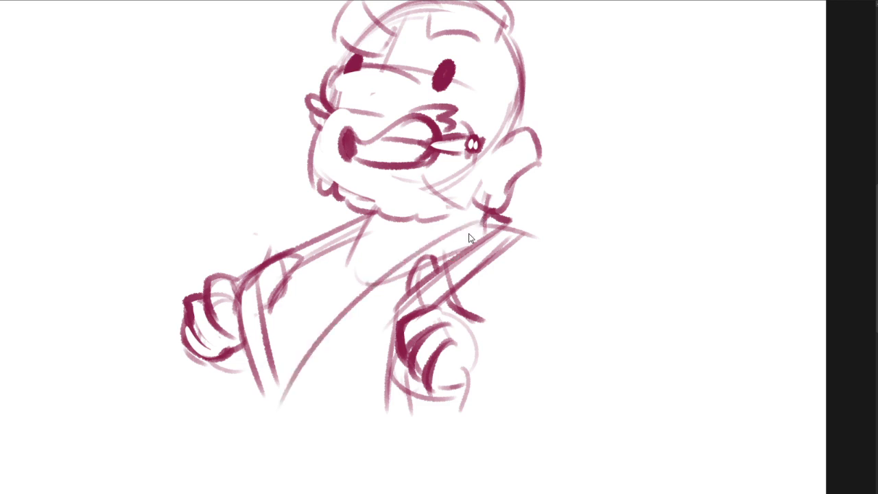
pyautogui.hotkey('ctrl', 'z')
pyautogui.moveTo(483, 224); pyautogui.dragTo(302, 364)
pyautogui.moveTo(449, 281); pyautogui.dragTo(428, 269)
pyautogui.moveTo(331, 208); pyautogui.dragTo(275, 236)
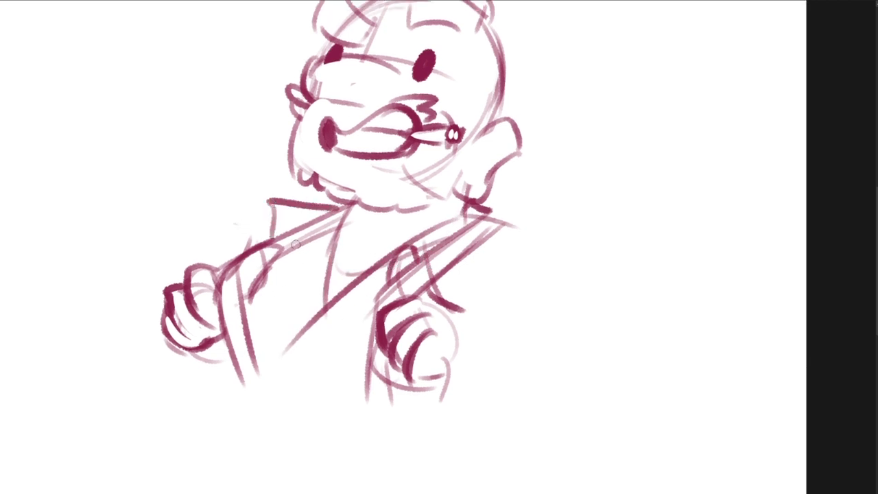
pyautogui.moveTo(489, 213); pyautogui.dragTo(576, 206)
# - Sketch wavy hair behind the head, curling down around the ear to the collar
pyautogui.moveTo(564, 114)
pyautogui.mouseDown()
pyautogui.moveTo(566, 215)
pyautogui.moveTo(499, 243)
pyautogui.mouseUp()
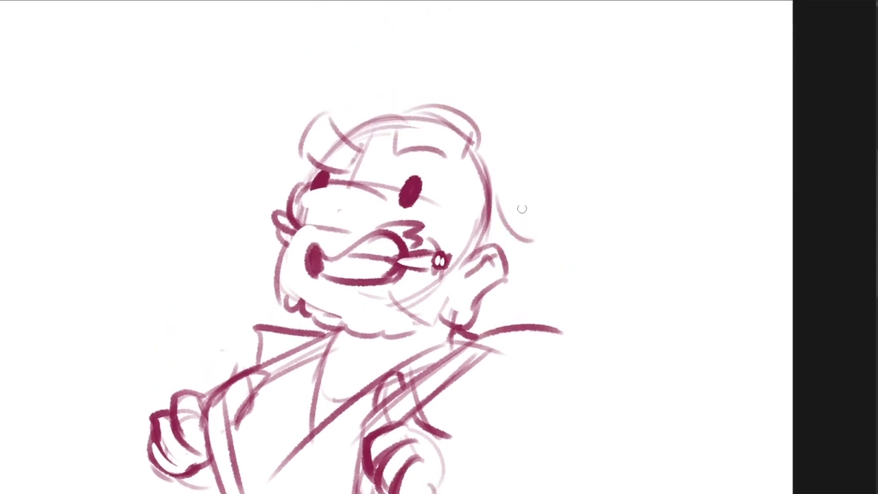
pyautogui.moveTo(490, 184)
pyautogui.mouseDown()
pyautogui.moveTo(534, 241)
pyautogui.moveTo(515, 280)
pyautogui.moveTo(517, 316)
pyautogui.moveTo(475, 325)
pyautogui.mouseUp()
pyautogui.moveTo(479, 223); pyautogui.dragTo(512, 240)
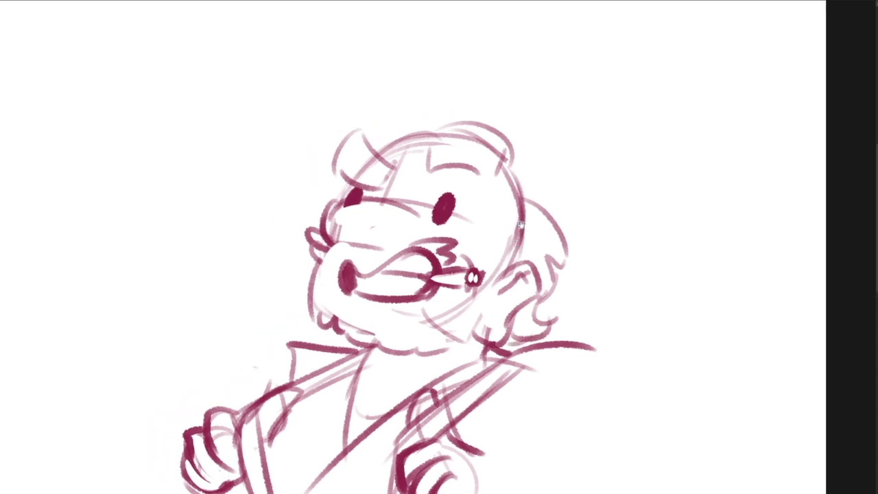
# - Rough in the torso's left side below the fist and a curved hem line beneath it
pyautogui.scroll(-2, 523, 220)
pyautogui.scroll(-2, 494, 194)
pyautogui.keyDown('alt'); pyautogui.click(449, 152); pyautogui.keyUp('alt')
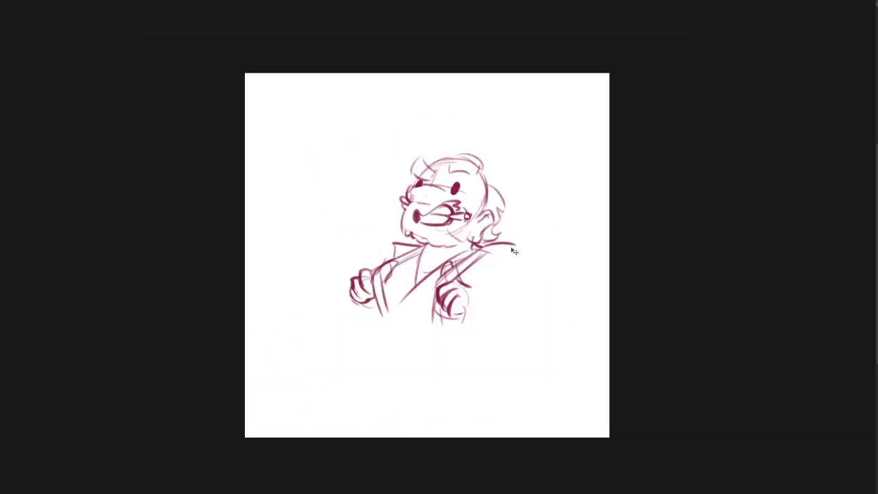
pyautogui.moveTo(514, 301)
pyautogui.mouseDown()
pyautogui.moveTo(496, 289)
pyautogui.moveTo(471, 323)
pyautogui.moveTo(480, 325)
pyautogui.mouseUp()
pyautogui.scroll(3, 387, 319)
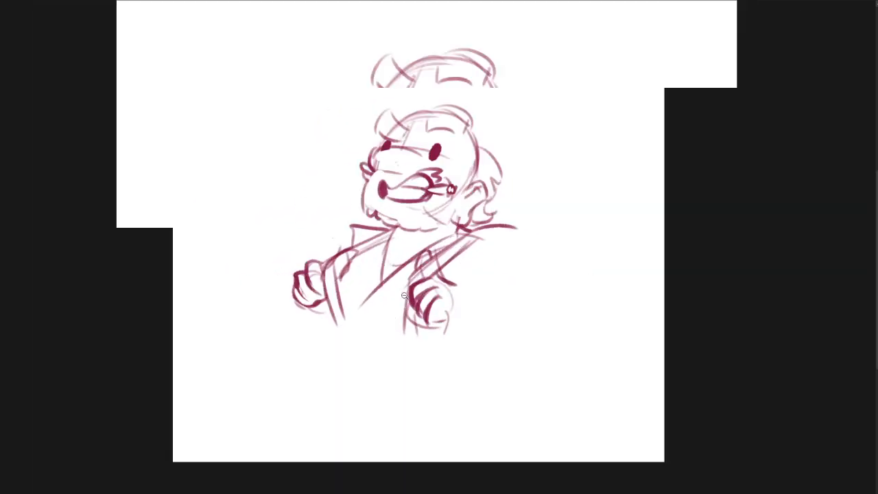
pyautogui.moveTo(336, 271); pyautogui.dragTo(301, 401)
pyautogui.hotkey('ctrl', 'z')
pyautogui.moveTo(343, 280); pyautogui.dragTo(308, 350)
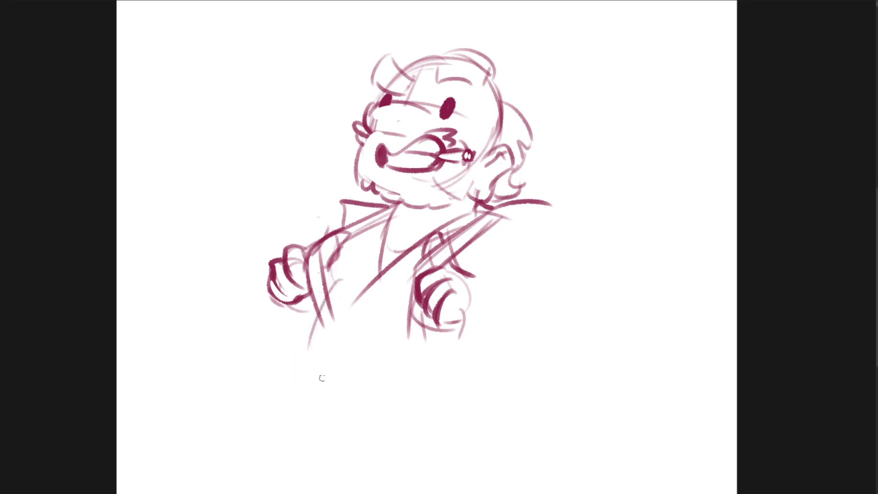
pyautogui.moveTo(326, 381); pyautogui.dragTo(426, 401)
# - Sketch the torso's right side as a long downward curve, undoing the first placement
pyautogui.moveTo(523, 251); pyautogui.dragTo(534, 355)
pyautogui.hotkey('ctrl', 'z')
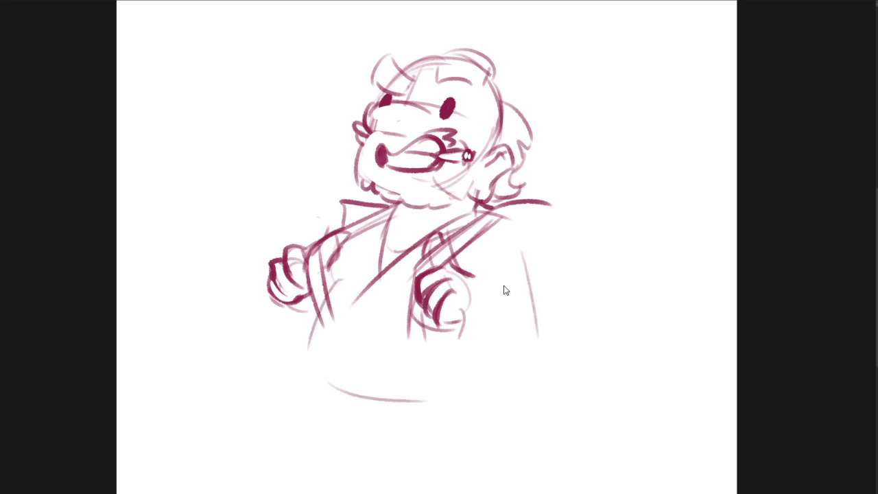
pyautogui.moveTo(497, 267); pyautogui.dragTo(518, 376)
pyautogui.moveTo(507, 288); pyautogui.dragTo(511, 356)
# - Sketch a circle for the right-hand shoulder with the upper arm contour and a forearm line extending outward
pyautogui.moveTo(518, 210)
pyautogui.mouseDown()
pyautogui.moveTo(545, 261)
pyautogui.moveTo(545, 252)
pyautogui.mouseUp()
pyautogui.moveTo(511, 209); pyautogui.dragTo(603, 250)
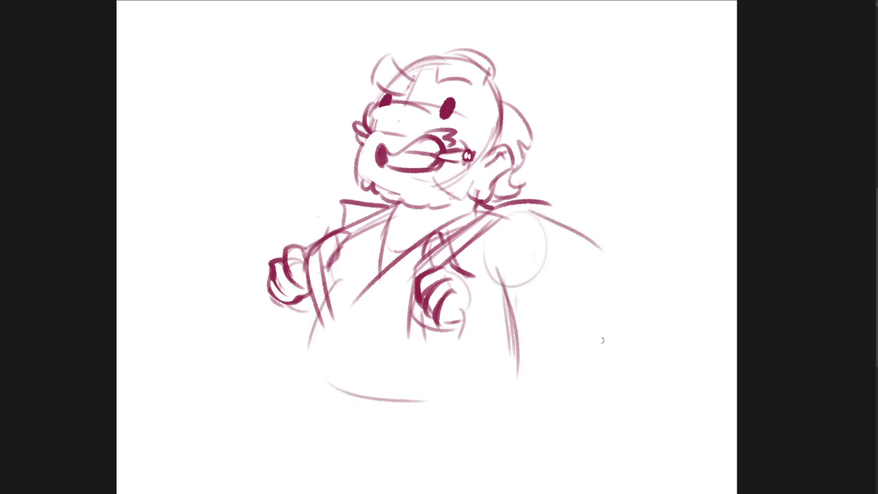
pyautogui.moveTo(461, 337); pyautogui.dragTo(611, 304)
# - Sketch the left-hand shoulder circle, upper arm line and elbow curve, and erase the excess arm contour
pyautogui.moveTo(323, 213); pyautogui.dragTo(247, 234)
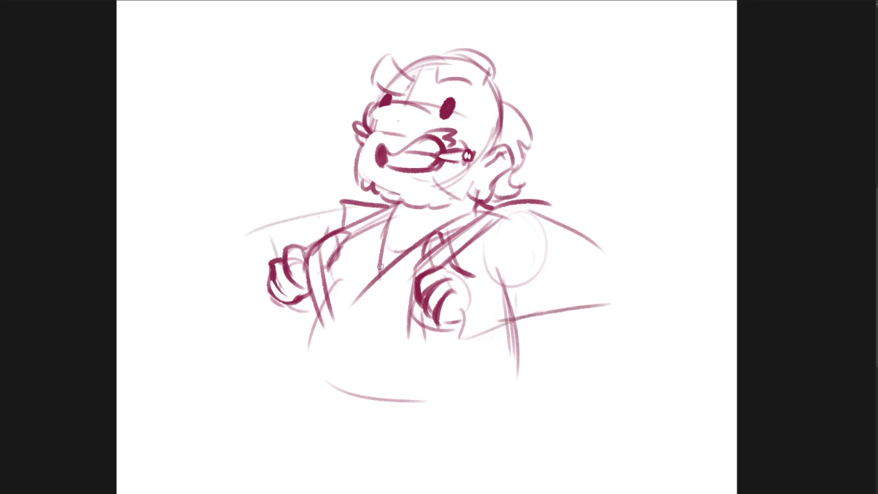
pyautogui.scroll(2, 461, 268)
pyautogui.hotkey('ctrl', 'z')
pyautogui.moveTo(317, 181)
pyautogui.mouseDown()
pyautogui.moveTo(274, 212)
pyautogui.moveTo(105, 262)
pyautogui.moveTo(128, 298)
pyautogui.mouseUp()
pyautogui.moveTo(151, 243); pyautogui.dragTo(166, 323)
pyautogui.press('e')
pyautogui.moveTo(208, 195); pyautogui.dragTo(126, 315)
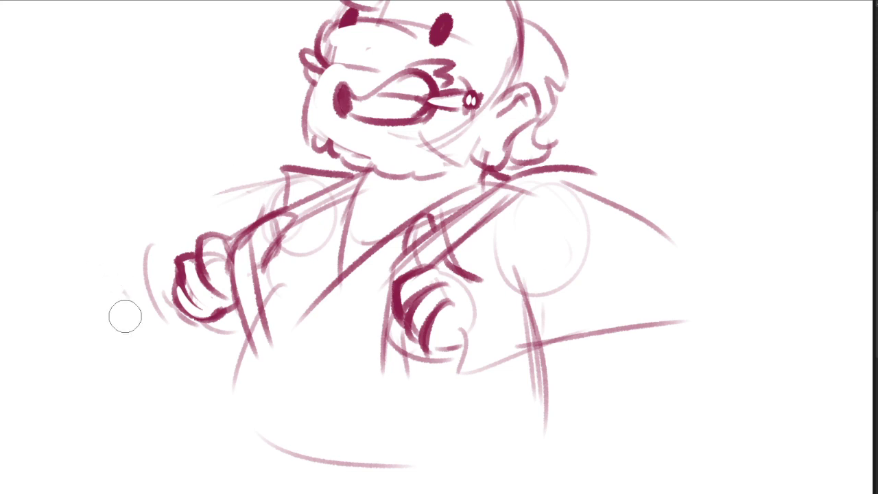
# - Add a second hem curve across the bottom of the torso and reinforce the torso's right side
pyautogui.press('b')
pyautogui.moveTo(417, 280); pyautogui.dragTo(405, 253)
pyautogui.moveTo(254, 367)
pyautogui.mouseDown()
pyautogui.moveTo(309, 403)
pyautogui.moveTo(449, 397)
pyautogui.mouseUp()
pyautogui.hotkey('ctrl', 'z')
pyautogui.moveTo(245, 407)
pyautogui.mouseDown()
pyautogui.moveTo(377, 434)
pyautogui.moveTo(458, 424)
pyautogui.mouseUp()
pyautogui.moveTo(527, 273); pyautogui.dragTo(527, 382)
# - Draw the outer and lower edges of the right-hand fist, erasing stray lines beside it
pyautogui.moveTo(479, 259)
pyautogui.mouseDown()
pyautogui.moveTo(502, 291)
pyautogui.moveTo(485, 312)
pyautogui.mouseUp()
pyautogui.moveTo(437, 301); pyautogui.dragTo(491, 311)
pyautogui.moveTo(470, 254); pyautogui.dragTo(488, 298)
pyautogui.press('e')
pyautogui.moveTo(503, 278); pyautogui.dragTo(501, 300)
pyautogui.press('b')
pyautogui.moveTo(474, 256); pyautogui.dragTo(493, 310)
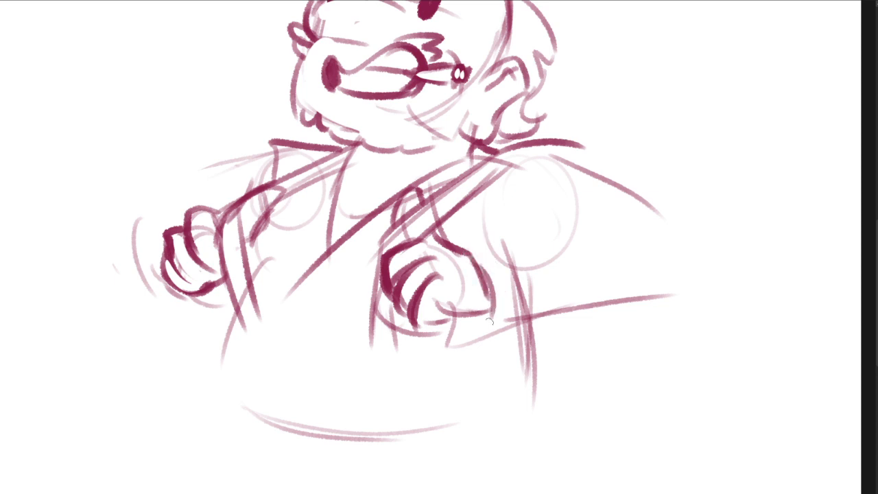
# - Extend the long strap lines from both fists down to the torso's hem
pyautogui.moveTo(223, 214)
pyautogui.mouseDown()
pyautogui.moveTo(247, 344)
pyautogui.moveTo(237, 374)
pyautogui.moveTo(260, 330)
pyautogui.moveTo(265, 432)
pyautogui.mouseUp()
pyautogui.hotkey('ctrl', 'z')
pyautogui.press('e')
pyautogui.press('b')
pyautogui.moveTo(374, 275); pyautogui.dragTo(390, 416)
pyautogui.moveTo(399, 324); pyautogui.dragTo(408, 433)
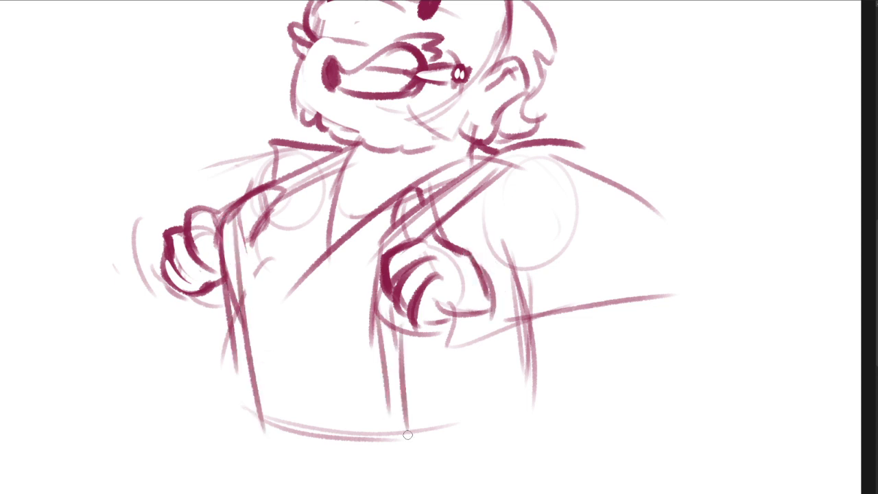
# - Redraw both edges of the left-hand strap from the fist to the hem, erasing the overlapping older lines
pyautogui.moveTo(224, 316); pyautogui.dragTo(237, 424)
pyautogui.press('e')
pyautogui.press('b')
pyautogui.moveTo(239, 301); pyautogui.dragTo(256, 418)
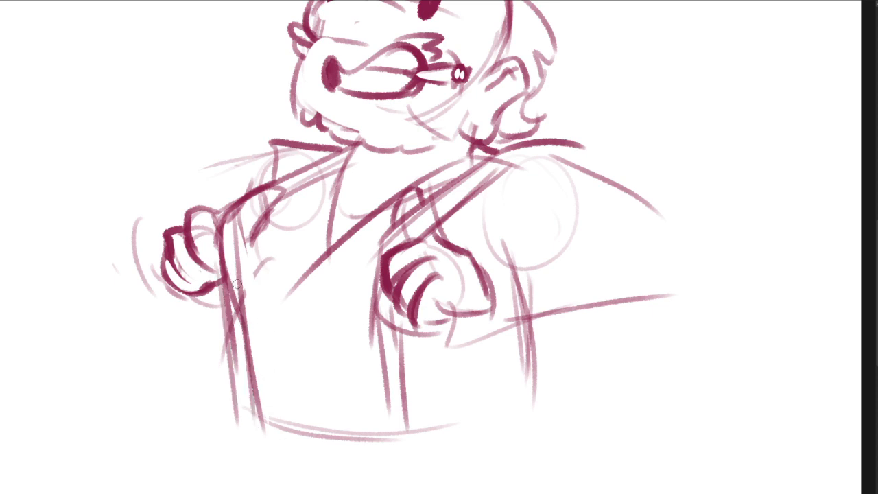
pyautogui.press('e')
pyautogui.moveTo(236, 284); pyautogui.dragTo(236, 362)
# - Redraw both edges of the right-hand strap down to the hem and erase the stray lines below the fist
pyautogui.moveTo(383, 318)
pyautogui.mouseDown()
pyautogui.moveTo(368, 295)
pyautogui.moveTo(381, 412)
pyautogui.mouseUp()
pyautogui.press('b')
pyautogui.moveTo(374, 282); pyautogui.dragTo(381, 417)
pyautogui.moveTo(376, 317)
pyautogui.mouseDown()
pyautogui.moveTo(384, 433)
pyautogui.moveTo(406, 437)
pyautogui.mouseUp()
pyautogui.press('e')
pyautogui.moveTo(411, 316); pyautogui.dragTo(426, 314)
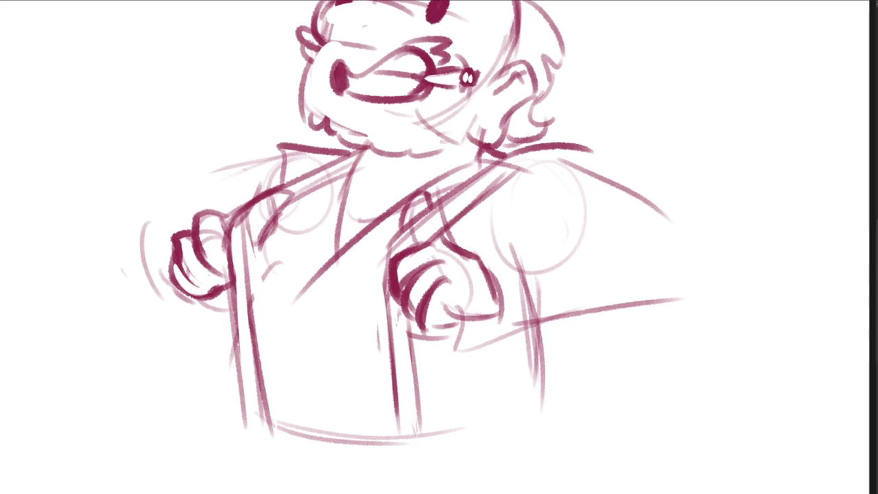
pyautogui.press('b')
pyautogui.moveTo(470, 296); pyautogui.dragTo(408, 406)
pyautogui.moveTo(455, 268)
pyautogui.mouseDown()
pyautogui.moveTo(523, 249)
pyautogui.moveTo(463, 270)
pyautogui.moveTo(501, 259)
pyautogui.moveTo(511, 275)
pyautogui.moveTo(452, 321)
pyautogui.mouseUp()
pyautogui.hotkey('ctrl', 'z')
pyautogui.hotkey('ctrl', 'z')
# - Sketch the right-hand arm with a curved upper contour, lower line and elbow circle, plus an arm curve outside the left-hand fist
pyautogui.moveTo(414, 367)
pyautogui.mouseDown()
pyautogui.moveTo(398, 283)
pyautogui.moveTo(577, 255)
pyautogui.mouseUp()
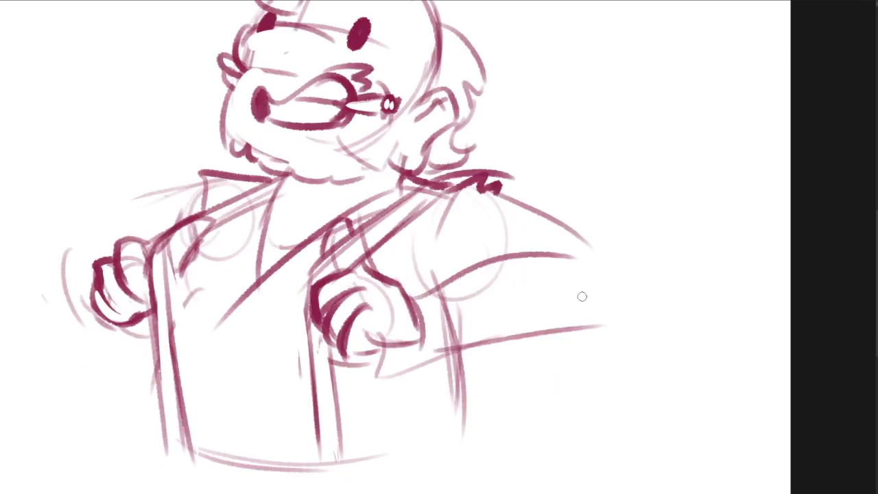
pyautogui.moveTo(464, 346); pyautogui.dragTo(578, 333)
pyautogui.moveTo(400, 277); pyautogui.dragTo(416, 276)
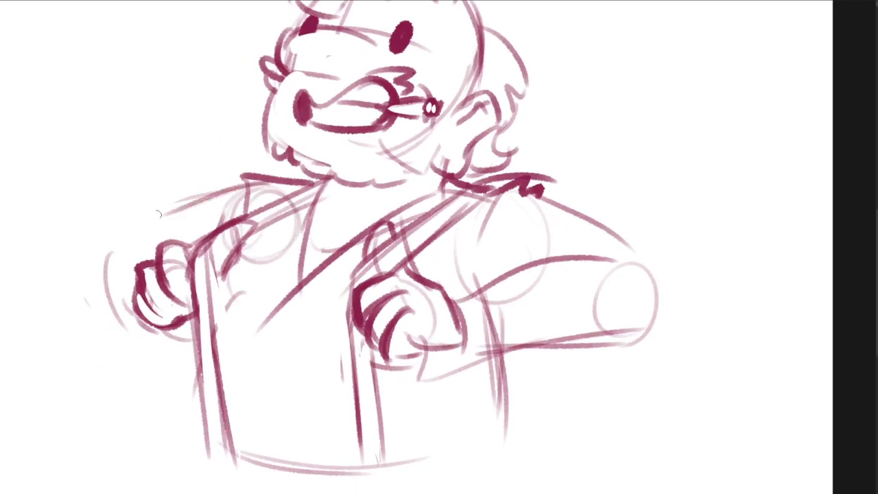
pyautogui.moveTo(445, 359)
pyautogui.mouseDown()
pyautogui.moveTo(464, 351)
pyautogui.moveTo(456, 327)
pyautogui.mouseUp()
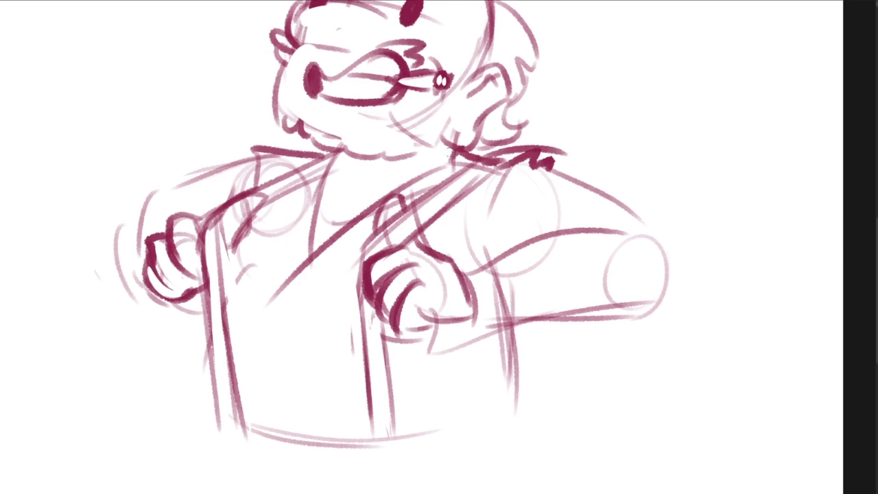
# - Darken the robe's crossing neckline and extend the lapel edge down toward the waist
pyautogui.moveTo(439, 168)
pyautogui.mouseDown()
pyautogui.moveTo(488, 147)
pyautogui.moveTo(362, 212)
pyautogui.mouseUp()
pyautogui.moveTo(326, 167); pyautogui.dragTo(312, 250)
pyautogui.moveTo(304, 260)
pyautogui.mouseDown()
pyautogui.moveTo(275, 291)
pyautogui.moveTo(262, 382)
pyautogui.mouseUp()
pyautogui.hotkey('ctrl', 'z')
pyautogui.moveTo(277, 295); pyautogui.dragTo(261, 399)
pyautogui.moveTo(238, 391); pyautogui.dragTo(382, 414)
pyautogui.hotkey('ctrl', 'z')
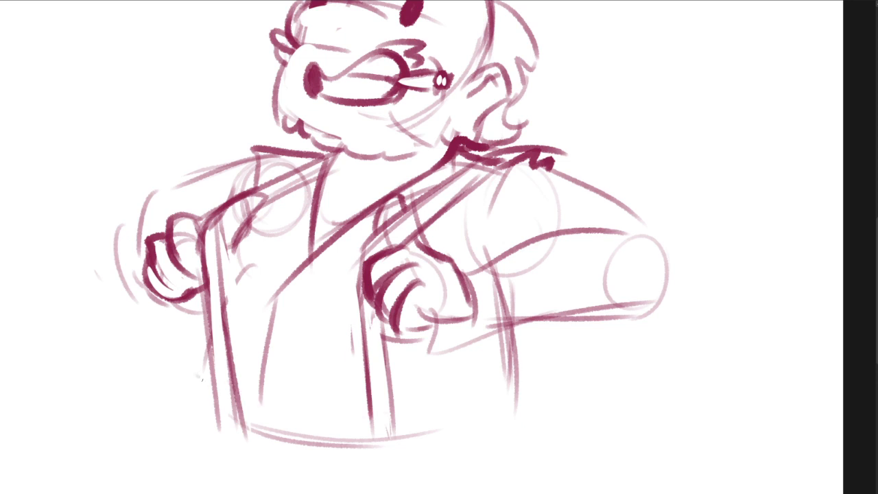
# - Sketch a belt around the waist with dark side ends and curved upper and lower edges
pyautogui.moveTo(202, 378)
pyautogui.mouseDown()
pyautogui.moveTo(491, 402)
pyautogui.moveTo(202, 374)
pyautogui.moveTo(209, 419)
pyautogui.mouseUp()
pyautogui.hotkey('ctrl', 'z')
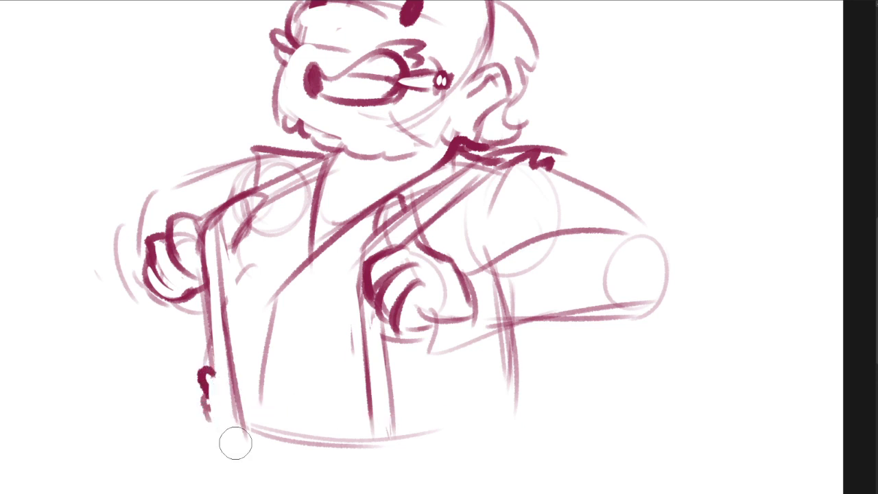
pyautogui.moveTo(209, 376)
pyautogui.mouseDown()
pyautogui.moveTo(271, 405)
pyautogui.moveTo(449, 407)
pyautogui.moveTo(510, 378)
pyautogui.moveTo(512, 417)
pyautogui.mouseUp()
pyautogui.moveTo(505, 413); pyautogui.dragTo(518, 390)
pyautogui.moveTo(412, 343); pyautogui.dragTo(422, 316)
pyautogui.moveTo(218, 372)
pyautogui.mouseDown()
pyautogui.moveTo(316, 413)
pyautogui.moveTo(468, 410)
pyautogui.mouseUp()
pyautogui.moveTo(280, 405); pyautogui.dragTo(526, 392)
# - Draw a squarish knot on the front of the belt, overlapping the end of the left-hand strap
pyautogui.moveTo(276, 344)
pyautogui.mouseDown()
pyautogui.moveTo(267, 373)
pyautogui.moveTo(286, 345)
pyautogui.moveTo(326, 354)
pyautogui.moveTo(325, 415)
pyautogui.mouseUp()
pyautogui.moveTo(278, 365); pyautogui.dragTo(322, 374)
pyautogui.press('b')
pyautogui.moveTo(325, 392); pyautogui.dragTo(327, 432)
pyautogui.moveTo(258, 393)
pyautogui.mouseDown()
pyautogui.moveTo(273, 484)
pyautogui.moveTo(258, 409)
pyautogui.moveTo(319, 414)
pyautogui.mouseUp()
pyautogui.hotkey('ctrl', 'z')
pyautogui.moveTo(273, 398); pyautogui.dragTo(321, 403)
pyautogui.moveTo(439, 332); pyautogui.dragTo(429, 424)
# - Redraw the robe's front lapel as one curve from the neck to the belt and define the fold below the left-hand fist
pyautogui.moveTo(433, 229); pyautogui.dragTo(280, 378)
pyautogui.hotkey('ctrl', 'z')
pyautogui.moveTo(359, 269); pyautogui.dragTo(254, 440)
pyautogui.hotkey('ctrl', 'z')
pyautogui.moveTo(426, 223)
pyautogui.mouseDown()
pyautogui.moveTo(301, 344)
pyautogui.moveTo(266, 439)
pyautogui.mouseUp()
pyautogui.moveTo(315, 250); pyautogui.dragTo(287, 328)
pyautogui.press('e')
pyautogui.moveTo(261, 269); pyautogui.dragTo(233, 360)
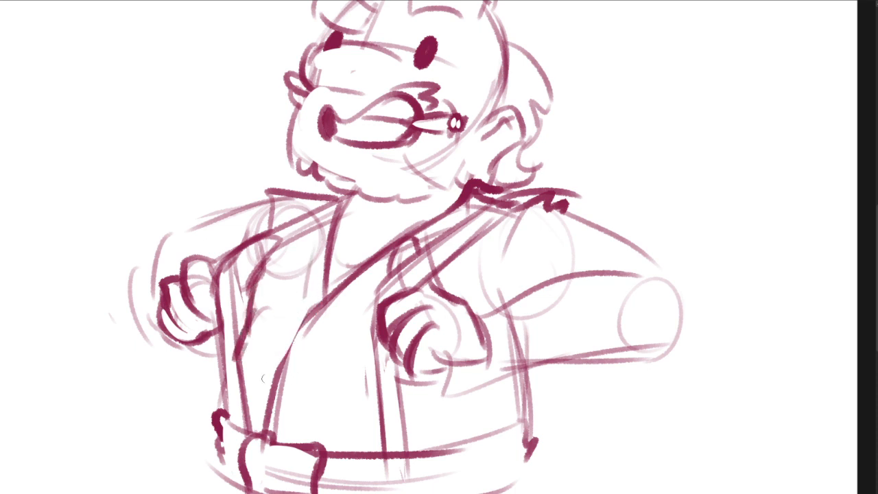
# - Add a parallel inner line along the front lapel and darken the vertical fold beside the left-hand neckline
pyautogui.moveTo(455, 386); pyautogui.dragTo(426, 355)
pyautogui.moveTo(305, 260); pyautogui.dragTo(233, 383)
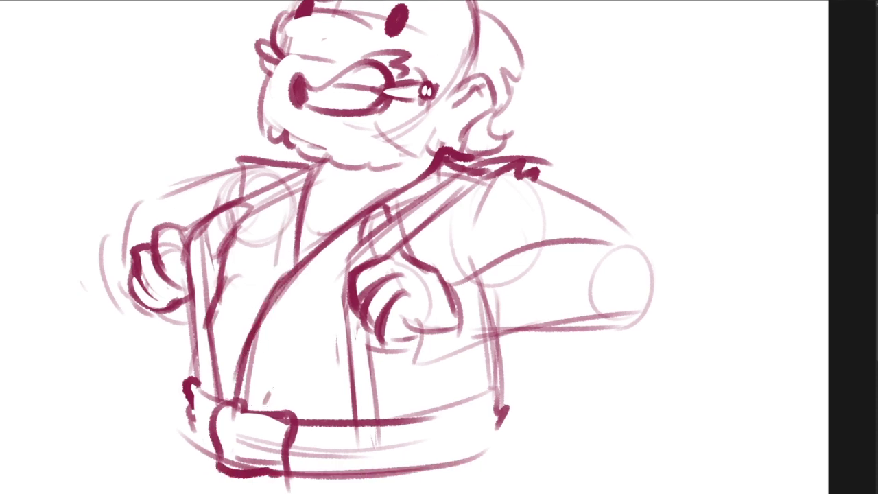
pyautogui.moveTo(327, 301)
pyautogui.mouseDown()
pyautogui.moveTo(266, 394)
pyautogui.moveTo(301, 311)
pyautogui.moveTo(358, 253)
pyautogui.mouseUp()
pyautogui.hotkey('ctrl', 'z')
pyautogui.moveTo(276, 196); pyautogui.dragTo(273, 284)
pyautogui.moveTo(278, 210); pyautogui.dragTo(275, 267)
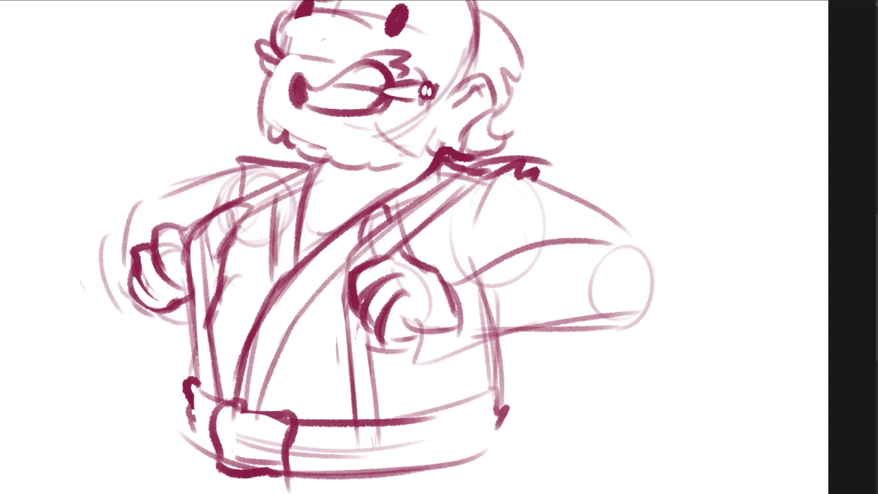
pyautogui.moveTo(513, 128); pyautogui.dragTo(487, 148)
pyautogui.moveTo(382, 218); pyautogui.dragTo(443, 178)
pyautogui.moveTo(466, 242); pyautogui.dragTo(473, 203)
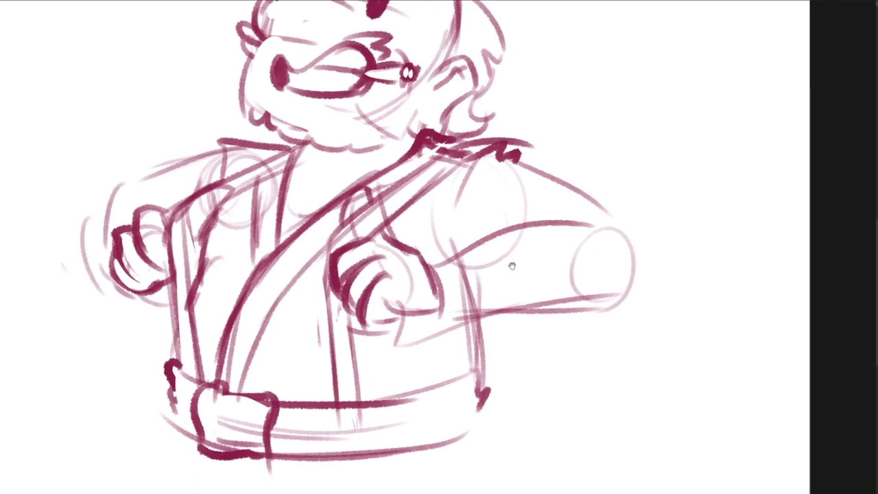
pyautogui.moveTo(384, 303); pyautogui.dragTo(432, 329)
pyautogui.moveTo(381, 271); pyautogui.dragTo(366, 342)
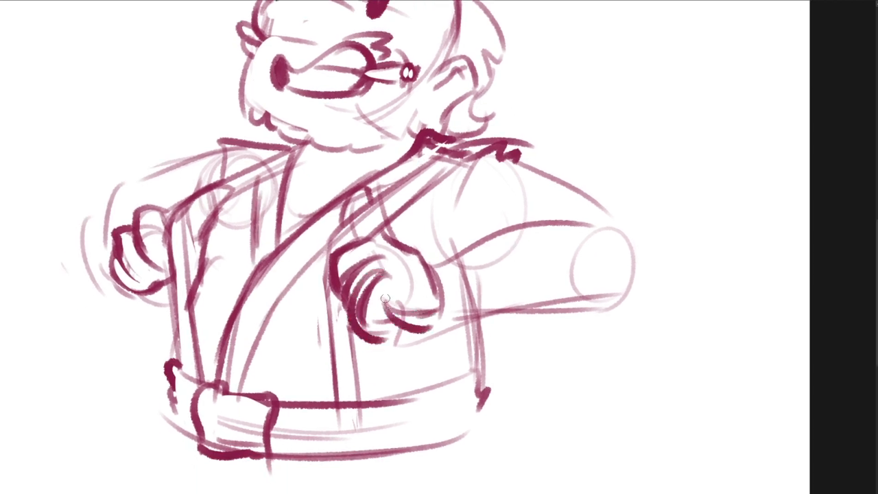
pyautogui.hotkey('ctrl', 'z')
pyautogui.hotkey('ctrl', 'z')
# - Redraw the lowest curled finger and bottom edge of the right-hand fist, erasing the leftover lines around it
pyautogui.moveTo(386, 299)
pyautogui.mouseDown()
pyautogui.moveTo(413, 275)
pyautogui.moveTo(438, 332)
pyautogui.mouseUp()
pyautogui.press('e')
pyautogui.moveTo(363, 325); pyautogui.dragTo(418, 332)
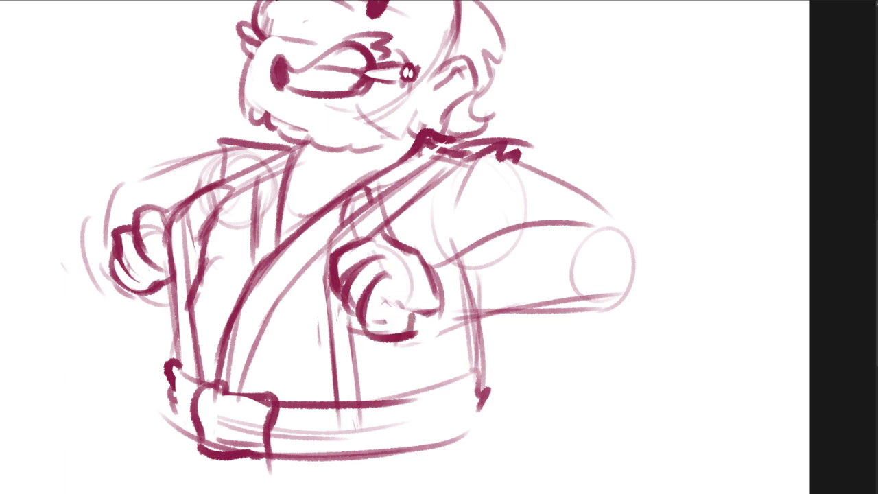
pyautogui.moveTo(389, 301); pyautogui.dragTo(441, 325)
# - Draw a wide cuff behind the right-hand fist with a lower sleeve line to the elbow, erasing the lines crossing it
pyautogui.moveTo(453, 295)
pyautogui.mouseDown()
pyautogui.moveTo(436, 372)
pyautogui.moveTo(443, 415)
pyautogui.mouseUp()
pyautogui.moveTo(446, 412); pyautogui.dragTo(617, 314)
pyautogui.moveTo(422, 275)
pyautogui.mouseDown()
pyautogui.moveTo(470, 255)
pyautogui.moveTo(499, 376)
pyautogui.mouseUp()
pyautogui.press('e')
pyautogui.moveTo(463, 294); pyautogui.dragTo(463, 389)
pyautogui.press('b')
pyautogui.moveTo(472, 264); pyautogui.dragTo(473, 397)
pyautogui.press('e')
pyautogui.moveTo(462, 290); pyautogui.dragTo(459, 357)
pyautogui.moveTo(510, 314); pyautogui.dragTo(509, 352)
pyautogui.moveTo(506, 301); pyautogui.dragTo(480, 310)
# - Redraw the right-hand sleeve's upper contour from the cuff toward the elbow and erase the overlapping lines
pyautogui.press('b')
pyautogui.moveTo(432, 278)
pyautogui.mouseDown()
pyautogui.moveTo(530, 245)
pyautogui.moveTo(528, 239)
pyautogui.moveTo(570, 254)
pyautogui.mouseUp()
pyautogui.hotkey('ctrl', 'z')
pyautogui.press('e')
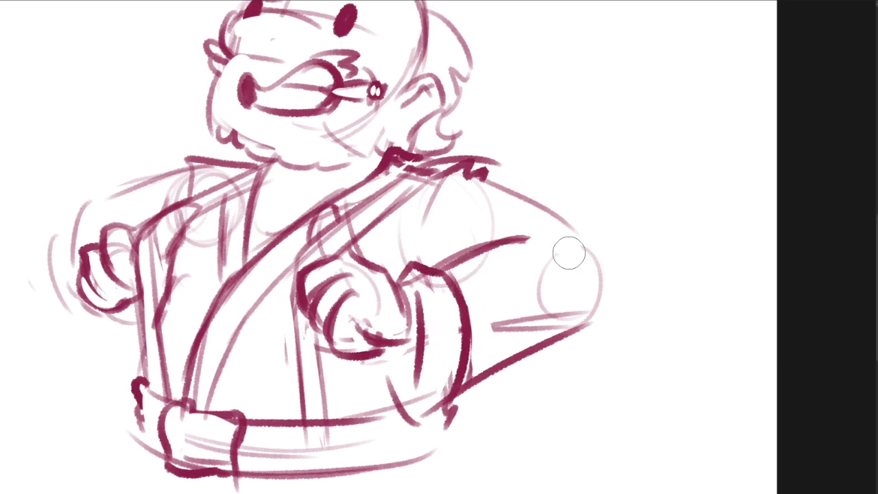
pyautogui.press('b')
pyautogui.moveTo(466, 252)
pyautogui.mouseDown()
pyautogui.moveTo(557, 235)
pyautogui.moveTo(547, 268)
pyautogui.mouseUp()
pyautogui.press('e')
pyautogui.moveTo(529, 241); pyautogui.dragTo(496, 245)
pyautogui.moveTo(571, 263); pyautogui.dragTo(566, 269)
# - Sketch a large tilted elliptical hat brim behind and above the head
pyautogui.moveTo(344, 256); pyautogui.dragTo(467, 346)
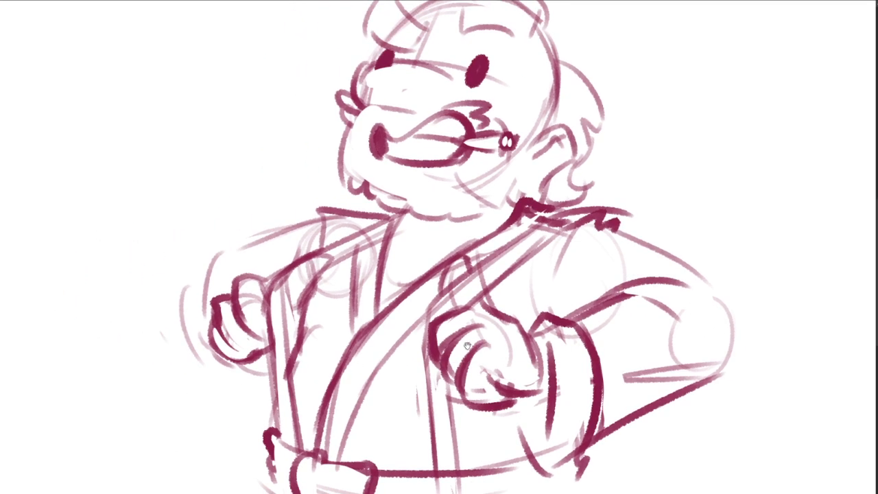
pyautogui.moveTo(580, 59); pyautogui.dragTo(537, 201)
pyautogui.scroll(-3, 522, 247)
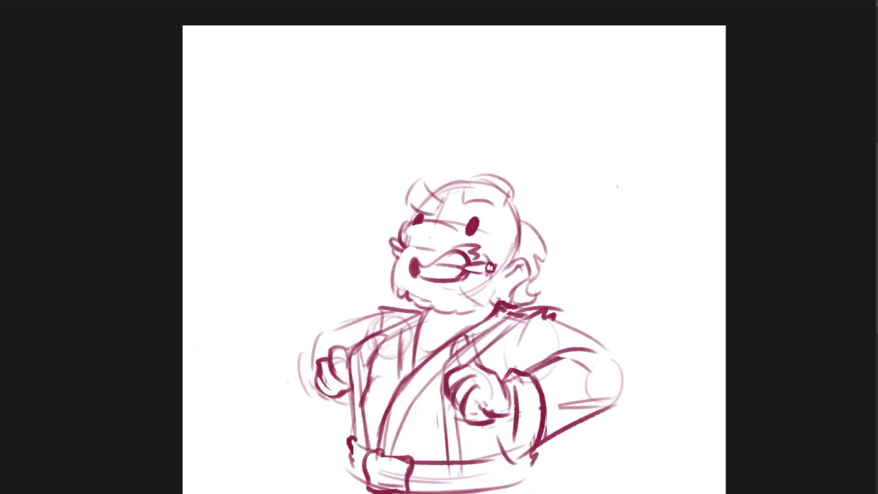
pyautogui.moveTo(617, 186); pyautogui.dragTo(598, 158)
pyautogui.moveTo(374, 195); pyautogui.dragTo(594, 218)
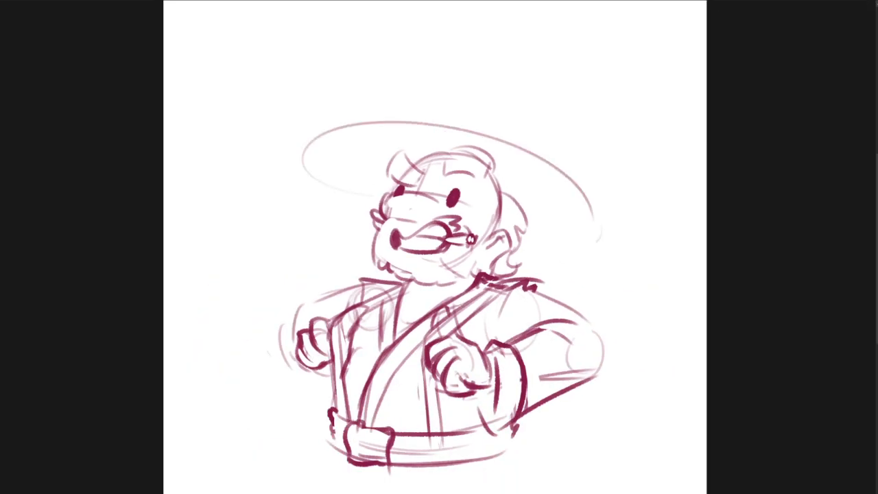
pyautogui.scroll(3, 421, 208)
pyautogui.moveTo(363, 223); pyautogui.dragTo(327, 95)
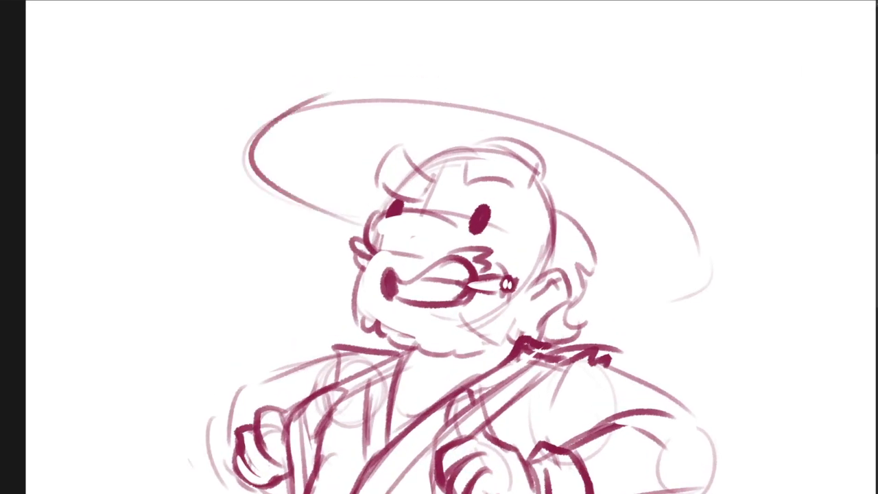
pyautogui.hotkey('ctrl', 'z')
pyautogui.moveTo(364, 222)
pyautogui.mouseDown()
pyautogui.moveTo(322, 104)
pyautogui.moveTo(663, 182)
pyautogui.moveTo(708, 298)
pyautogui.mouseUp()
pyautogui.hotkey('ctrl', 'z')
pyautogui.moveTo(664, 181); pyautogui.dragTo(625, 293)
pyautogui.moveTo(707, 282); pyautogui.dragTo(591, 279)
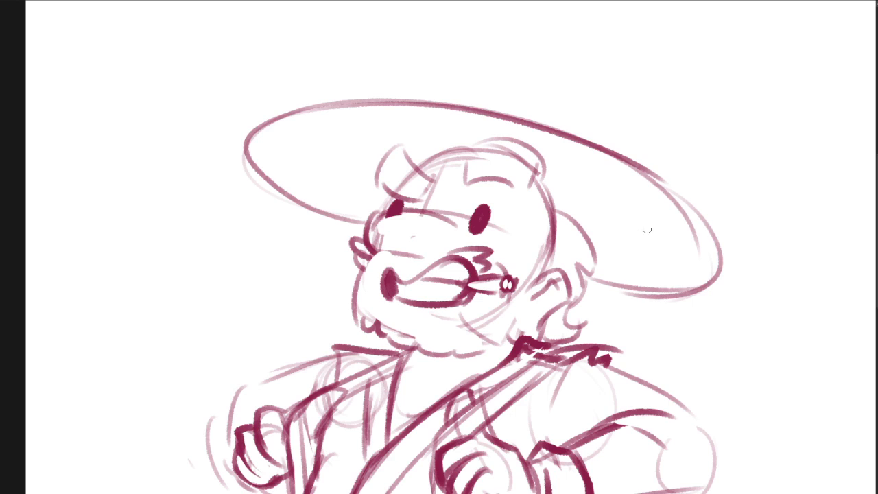
# - Sketch the hat's chin strings from both sides of the brim down to the jaw
pyautogui.moveTo(661, 199); pyautogui.dragTo(468, 352)
pyautogui.moveTo(291, 184); pyautogui.dragTo(355, 310)
pyautogui.moveTo(333, 227); pyautogui.dragTo(365, 324)
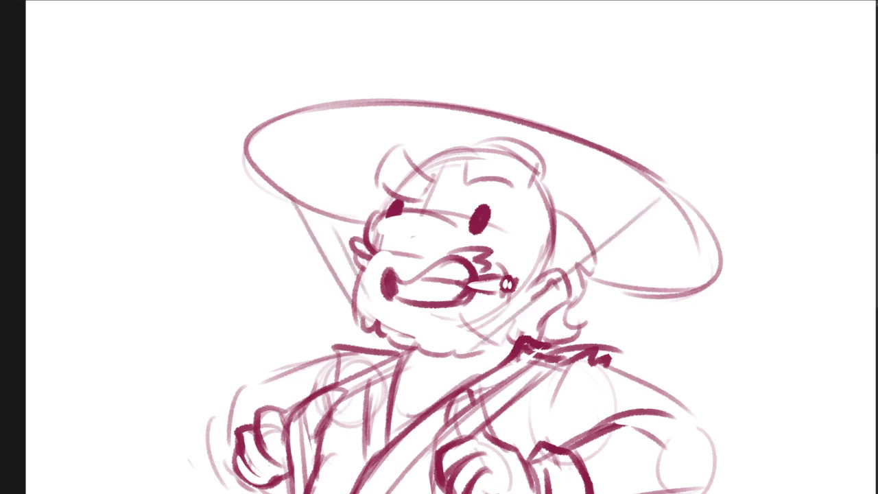
pyautogui.hotkey('ctrl', 'z')
pyautogui.moveTo(308, 208); pyautogui.dragTo(345, 267)
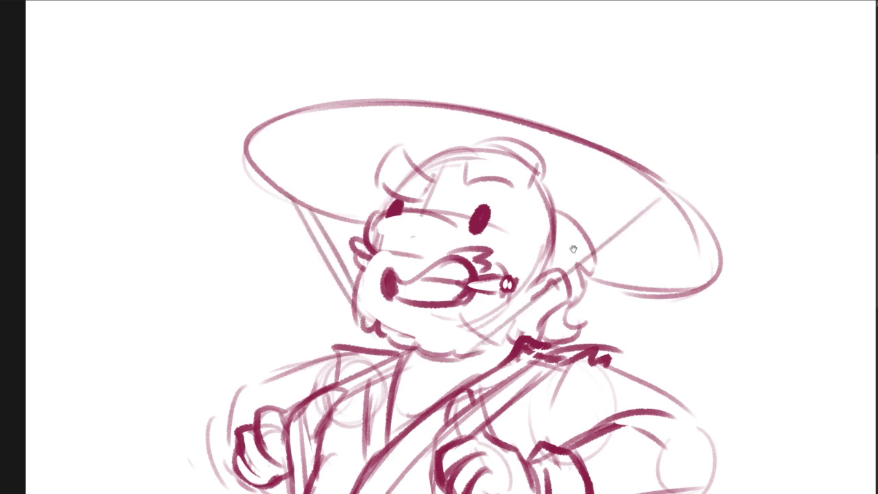
# - Draw the two sloping sides of a conical crown rising from the hat's brim
pyautogui.moveTo(574, 249); pyautogui.dragTo(542, 285)
pyautogui.moveTo(258, 162); pyautogui.dragTo(549, 119)
pyautogui.hotkey('ctrl', 'z')
pyautogui.moveTo(234, 149); pyautogui.dragTo(548, 101)
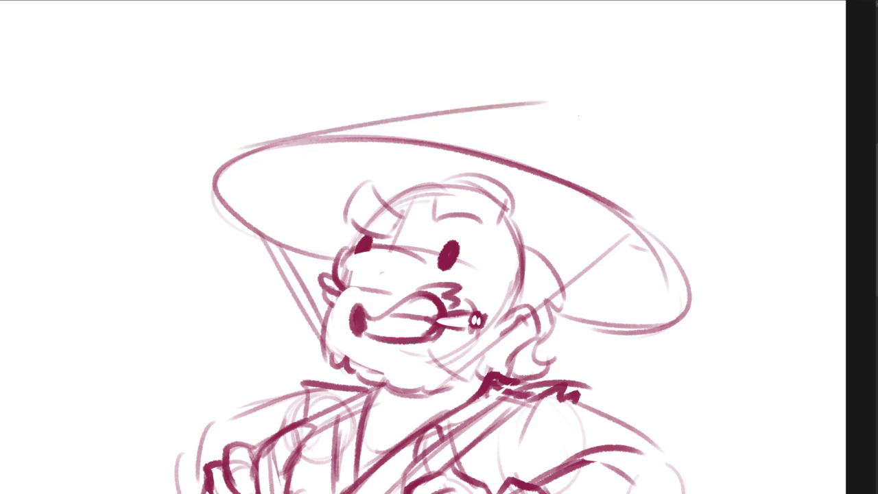
pyautogui.hotkey('ctrl', 'z')
pyautogui.moveTo(222, 173)
pyautogui.mouseDown()
pyautogui.moveTo(512, 99)
pyautogui.moveTo(449, 100)
pyautogui.moveTo(488, 92)
pyautogui.mouseUp()
pyautogui.hotkey('ctrl', 'z')
pyautogui.moveTo(511, 100); pyautogui.dragTo(672, 265)
pyautogui.moveTo(587, 144); pyautogui.dragTo(636, 208)
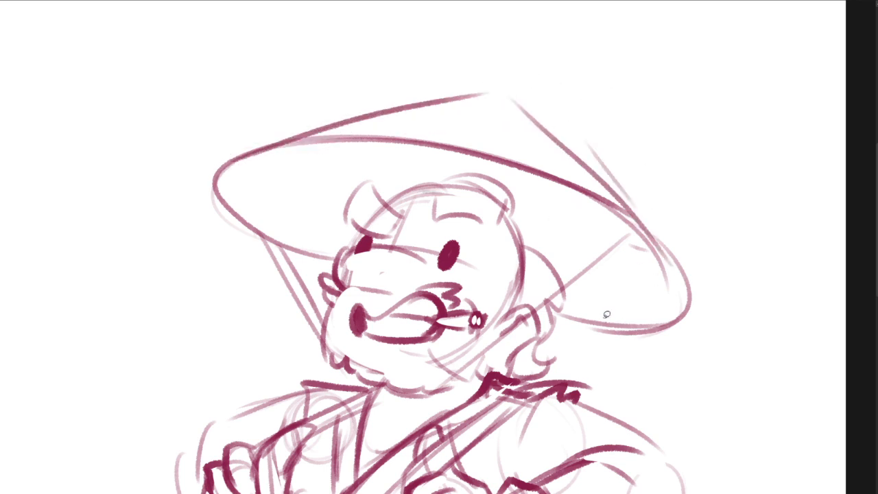
# - Lasso the hat with its chin strings, move it down onto the head and deselect
pyautogui.moveTo(578, 300)
pyautogui.mouseDown()
pyautogui.moveTo(733, 271)
pyautogui.moveTo(269, 279)
pyautogui.mouseUp()
pyautogui.moveTo(332, 258)
pyautogui.mouseDown()
pyautogui.moveTo(578, 206)
pyautogui.moveTo(579, 300)
pyautogui.mouseUp()
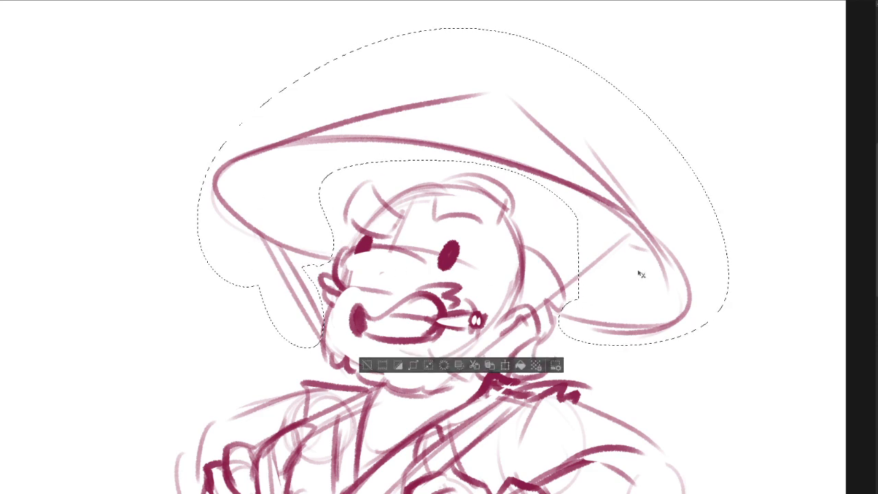
pyautogui.moveTo(633, 290); pyautogui.dragTo(630, 317)
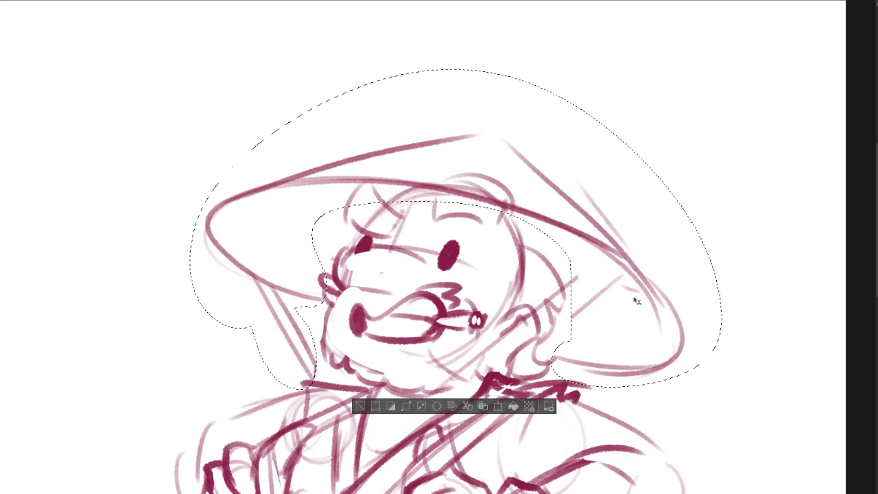
pyautogui.hotkey('ctrl', 'd')
# - Rework the left-hand chin string so it runs from the brim to the jaw, erasing the excess lines
pyautogui.press('b')
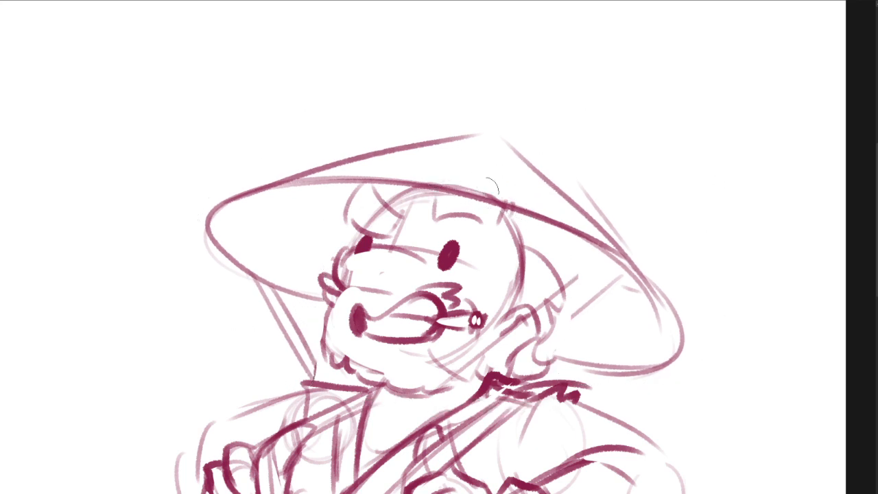
pyautogui.moveTo(259, 296)
pyautogui.mouseDown()
pyautogui.moveTo(307, 363)
pyautogui.moveTo(341, 375)
pyautogui.mouseUp()
pyautogui.press('b')
pyautogui.moveTo(295, 302); pyautogui.dragTo(356, 361)
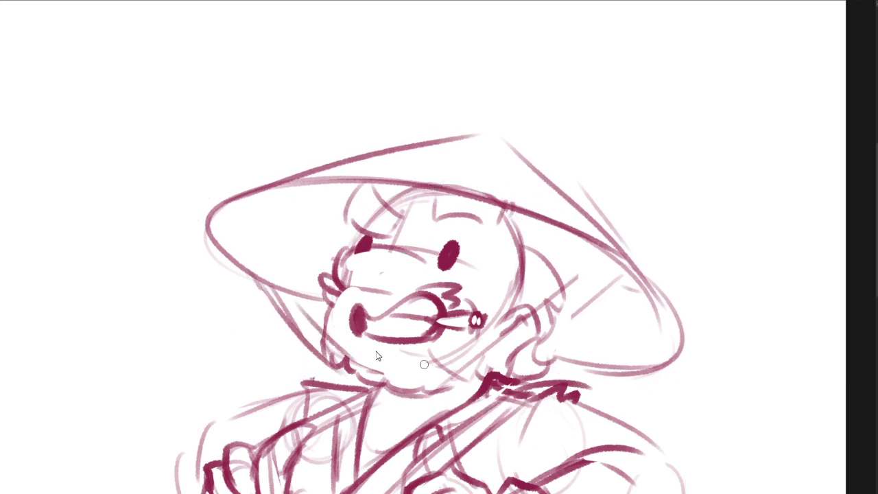
pyautogui.hotkey('ctrl', 'z')
pyautogui.hotkey('ctrl', 'z')
pyautogui.press('e')
pyautogui.moveTo(271, 288); pyautogui.dragTo(324, 347)
pyautogui.moveTo(282, 287); pyautogui.dragTo(340, 343)
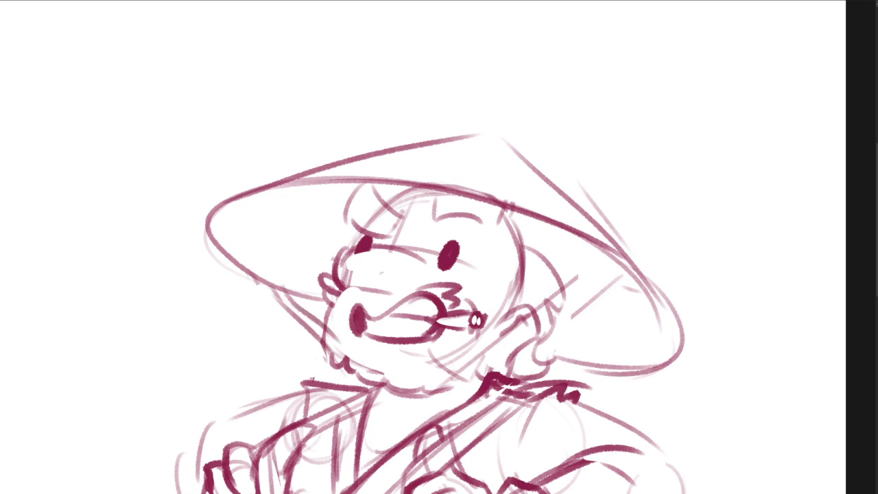
# - Redraw the right-hand chin string from the brim to below the jaw, erasing a strip along its length
pyautogui.moveTo(640, 257)
pyautogui.mouseDown()
pyautogui.moveTo(445, 369)
pyautogui.moveTo(434, 387)
pyautogui.mouseUp()
pyautogui.hotkey('ctrl', 'z')
pyautogui.moveTo(625, 271)
pyautogui.mouseDown()
pyautogui.moveTo(442, 399)
pyautogui.moveTo(437, 386)
pyautogui.mouseUp()
pyautogui.hotkey('ctrl', 'z')
pyautogui.press('e')
pyautogui.moveTo(602, 280); pyautogui.dragTo(458, 373)
pyautogui.moveTo(442, 349); pyautogui.dragTo(431, 366)
pyautogui.press('b')
# - Sketch a rounded overhanging top on the hat with a forward loop, a curved back and a short inner fold line
pyautogui.scroll(2, 372, 129)
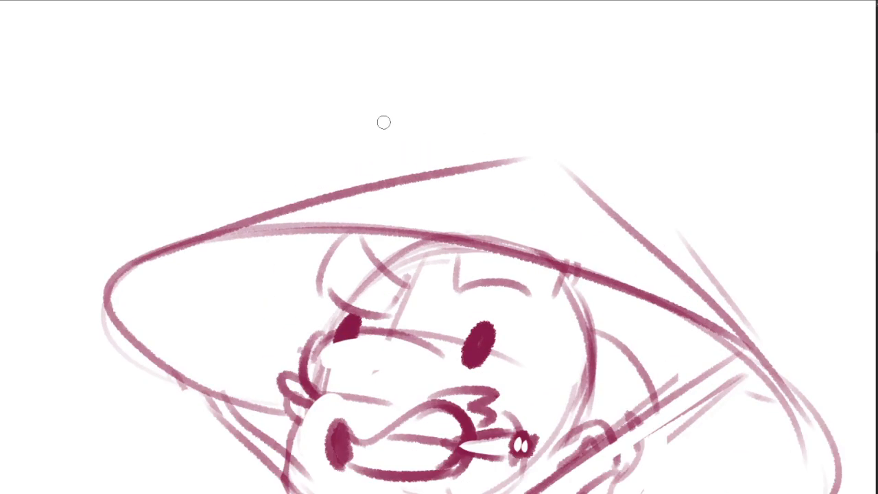
pyautogui.moveTo(298, 156); pyautogui.dragTo(461, 77)
pyautogui.hotkey('ctrl', 'z')
pyautogui.moveTo(274, 161)
pyautogui.mouseDown()
pyautogui.moveTo(472, 122)
pyautogui.moveTo(639, 244)
pyautogui.mouseUp()
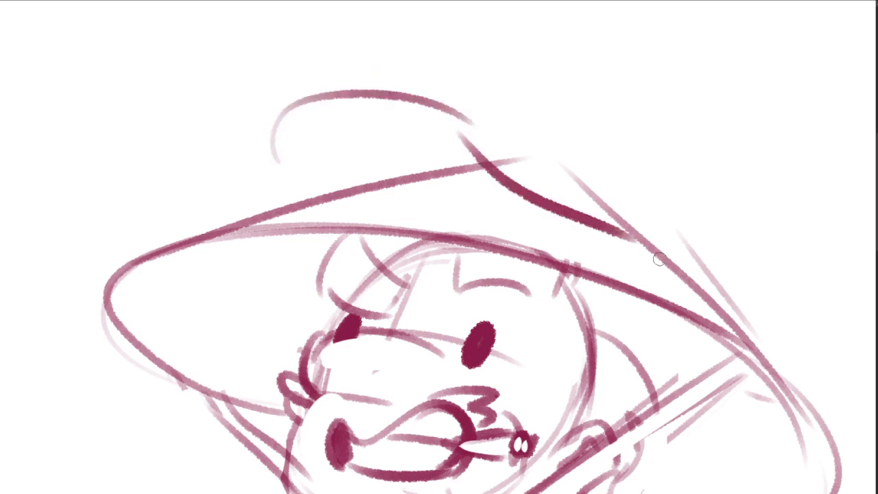
pyautogui.hotkey('ctrl', 'z')
pyautogui.moveTo(473, 124); pyautogui.dragTo(625, 218)
pyautogui.moveTo(276, 148); pyautogui.dragTo(415, 179)
pyautogui.moveTo(279, 127)
pyautogui.mouseDown()
pyautogui.moveTo(474, 140)
pyautogui.moveTo(336, 84)
pyautogui.moveTo(637, 138)
pyautogui.moveTo(666, 177)
pyautogui.moveTo(666, 237)
pyautogui.mouseUp()
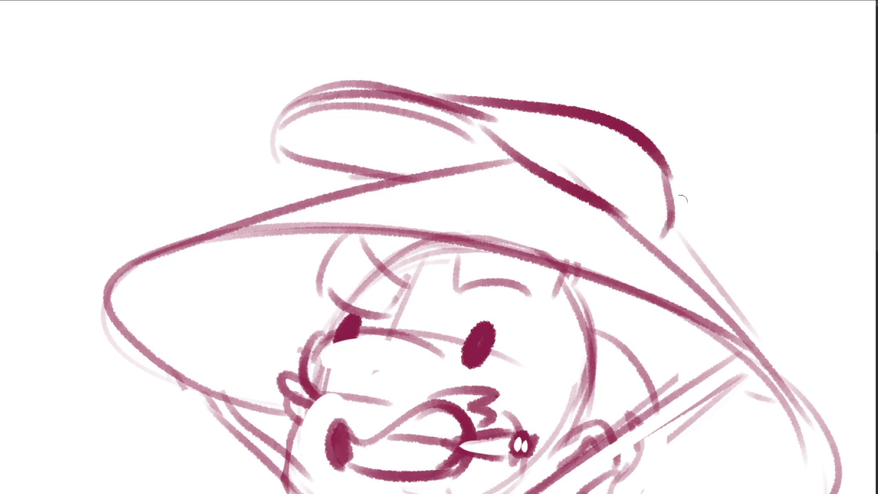
pyautogui.moveTo(546, 144)
pyautogui.mouseDown()
pyautogui.moveTo(652, 155)
pyautogui.moveTo(582, 122)
pyautogui.mouseUp()
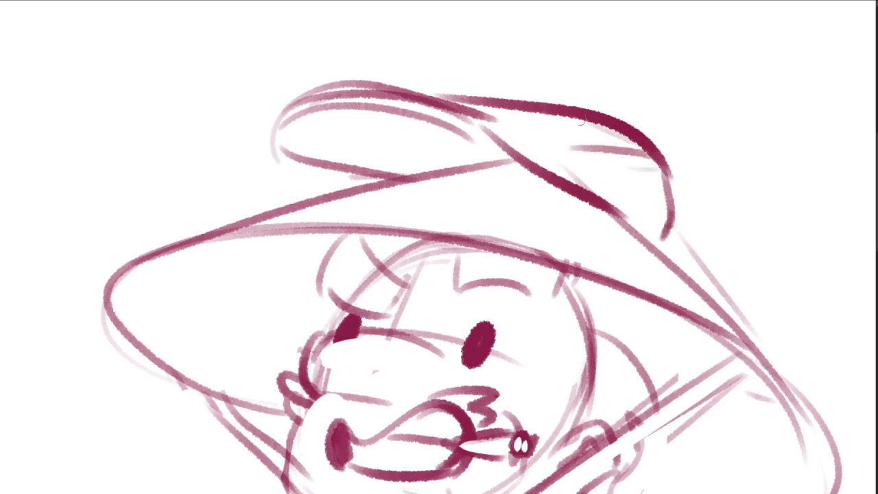
# - Move the forward loop of the hat's top inward with a lasso selection and reconnect the line beneath it
pyautogui.moveTo(514, 135)
pyautogui.mouseDown()
pyautogui.moveTo(330, 41)
pyautogui.moveTo(490, 85)
pyautogui.mouseUp()
pyautogui.moveTo(486, 125)
pyautogui.mouseDown()
pyautogui.moveTo(525, 131)
pyautogui.moveTo(536, 157)
pyautogui.mouseUp()
pyautogui.hotkey('ctrl', 'd')
pyautogui.moveTo(466, 166); pyautogui.dragTo(426, 171)
# - Erase the overlap where the hat's forward loop meets its back and redraw the joining top edge
pyautogui.press('e')
pyautogui.moveTo(415, 114); pyautogui.dragTo(514, 127)
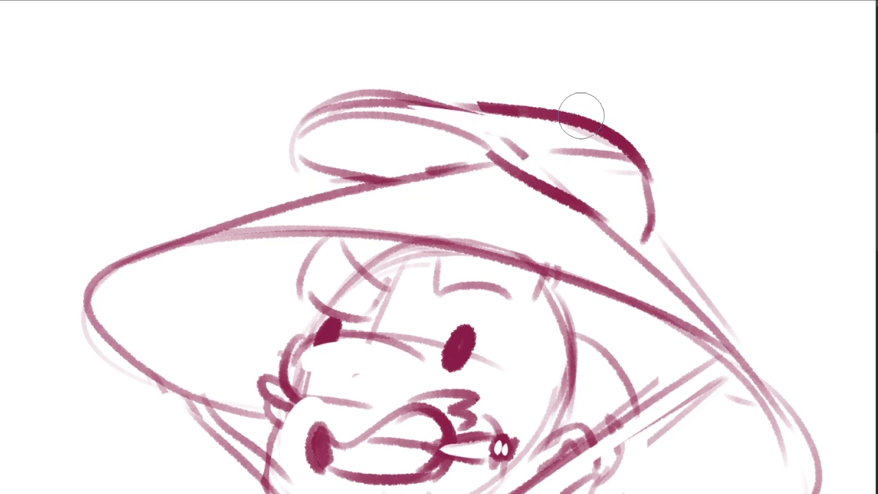
pyautogui.press('b')
pyautogui.moveTo(459, 103); pyautogui.dragTo(528, 106)
pyautogui.moveTo(608, 184); pyautogui.dragTo(595, 147)
pyautogui.moveTo(481, 126); pyautogui.dragTo(379, 142)
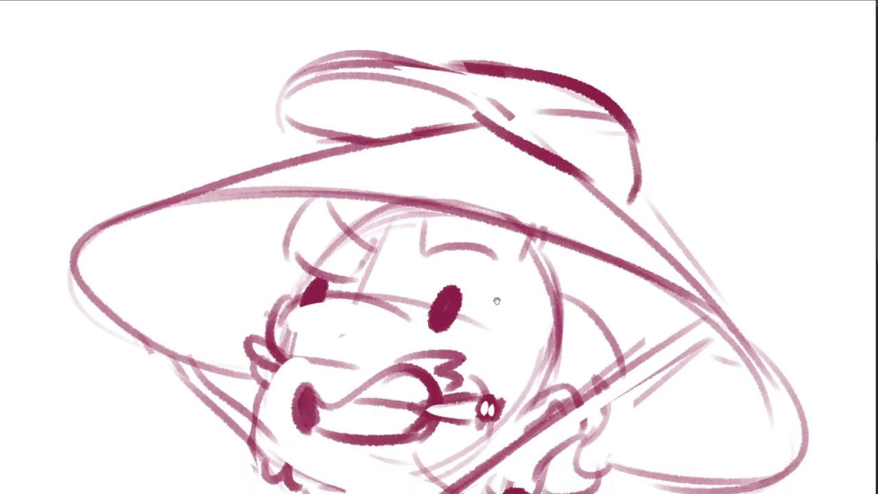
# - Reinforce both arched brow lines above the eyes, extending the near one toward the back of the face
pyautogui.moveTo(496, 380)
pyautogui.mouseDown()
pyautogui.moveTo(500, 275)
pyautogui.moveTo(516, 238)
pyautogui.mouseUp()
pyautogui.moveTo(425, 226); pyautogui.dragTo(462, 263)
pyautogui.hotkey('ctrl', 'z')
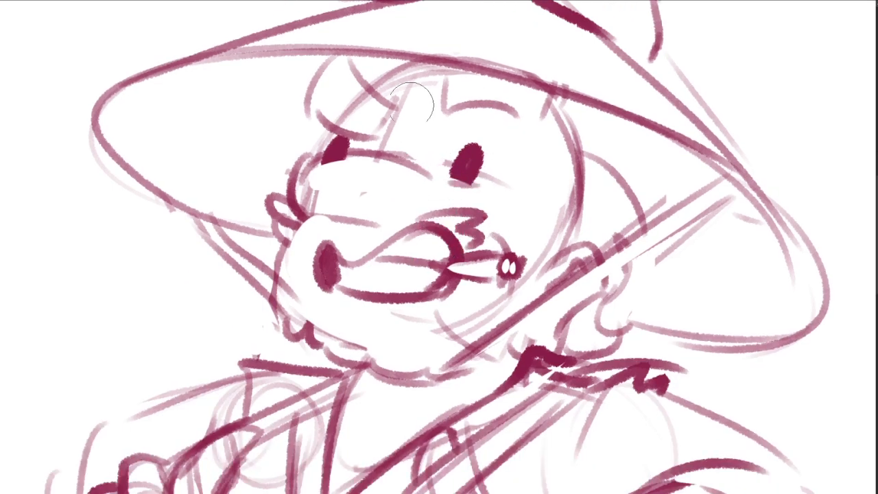
pyautogui.moveTo(350, 58)
pyautogui.mouseDown()
pyautogui.moveTo(387, 109)
pyautogui.moveTo(311, 99)
pyautogui.mouseUp()
pyautogui.moveTo(450, 104); pyautogui.dragTo(540, 129)
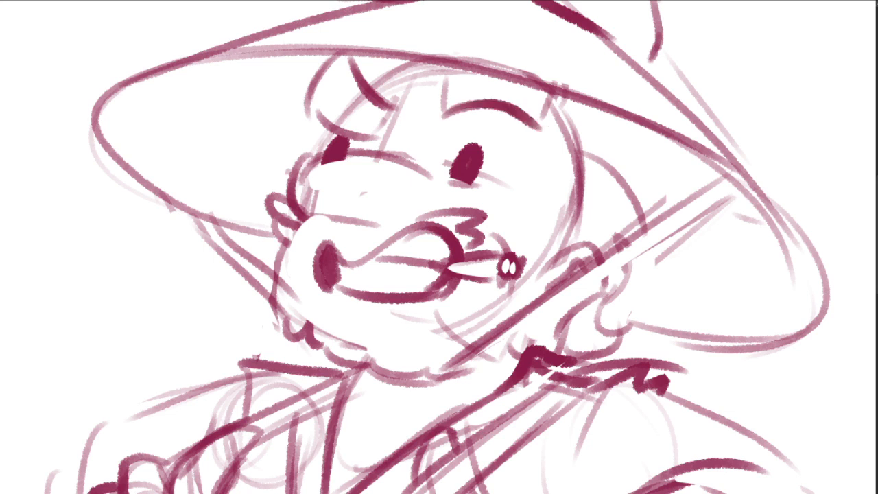
# - Sketch a curved sideburn behind the near eye and pointed hair tufts beneath the back of the hat brim
pyautogui.moveTo(444, 70); pyautogui.dragTo(448, 119)
pyautogui.moveTo(558, 115)
pyautogui.mouseDown()
pyautogui.moveTo(523, 159)
pyautogui.moveTo(534, 228)
pyautogui.mouseUp()
pyautogui.moveTo(531, 172)
pyautogui.mouseDown()
pyautogui.moveTo(544, 227)
pyautogui.moveTo(514, 251)
pyautogui.mouseUp()
pyautogui.scroll(-2, 602, 103)
pyautogui.moveTo(575, 96)
pyautogui.mouseDown()
pyautogui.moveTo(630, 129)
pyautogui.moveTo(601, 146)
pyautogui.mouseUp()
pyautogui.moveTo(601, 147)
pyautogui.mouseDown()
pyautogui.moveTo(627, 166)
pyautogui.moveTo(636, 204)
pyautogui.mouseUp()
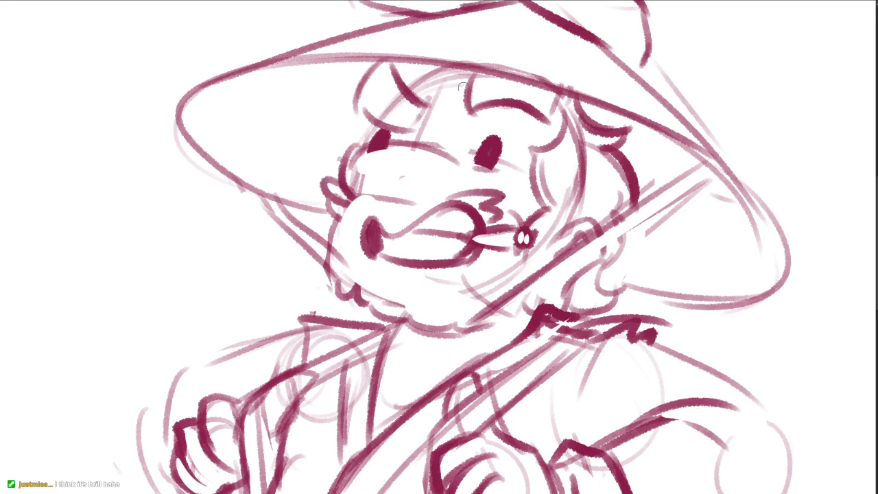
# - Add a small fringe curl under the front brim and a jagged hair tuft on the far side of the face
pyautogui.moveTo(464, 87); pyautogui.dragTo(449, 115)
pyautogui.moveTo(415, 92); pyautogui.dragTo(452, 115)
pyautogui.hotkey('ctrl', 'z')
pyautogui.moveTo(339, 129)
pyautogui.mouseDown()
pyautogui.moveTo(321, 144)
pyautogui.moveTo(330, 173)
pyautogui.moveTo(311, 152)
pyautogui.moveTo(328, 188)
pyautogui.mouseUp()
pyautogui.hotkey('ctrl', 'z')
pyautogui.hotkey('ctrl', 'z')
pyautogui.moveTo(391, 254); pyautogui.dragTo(377, 227)
pyautogui.moveTo(512, 256); pyautogui.dragTo(504, 234)
# - Darken the squared strap end where it meets the top of the belt beside the knot
pyautogui.scroll(-2, 504, 234)
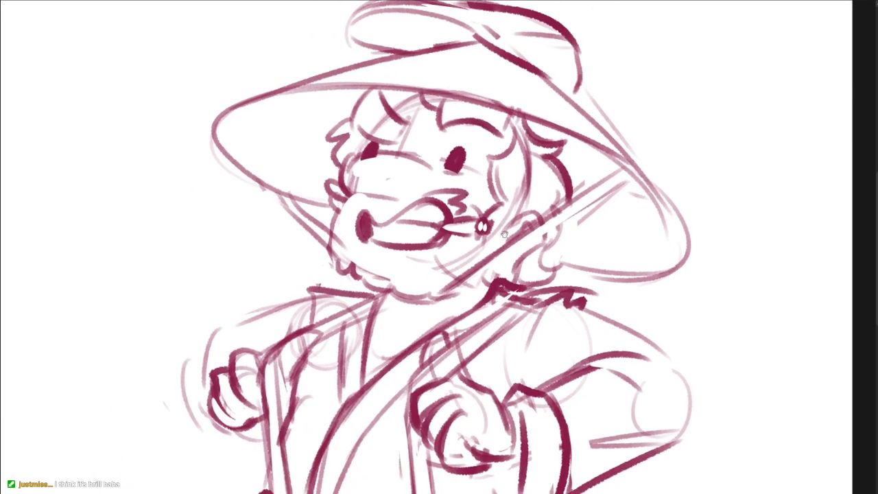
pyautogui.scroll(-3, 504, 234)
pyautogui.scroll(2, 564, 152)
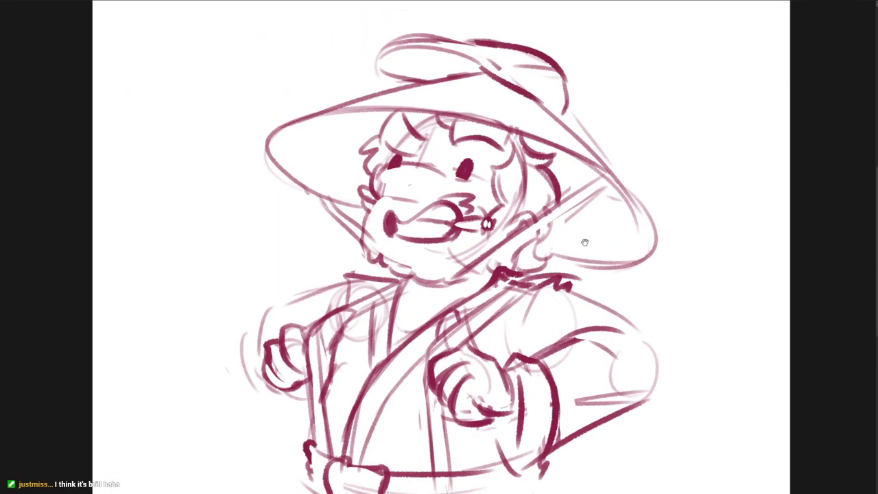
pyautogui.moveTo(646, 268)
pyautogui.mouseDown()
pyautogui.moveTo(627, 276)
pyautogui.moveTo(629, 249)
pyautogui.mouseUp()
pyautogui.moveTo(560, 343); pyautogui.dragTo(555, 341)
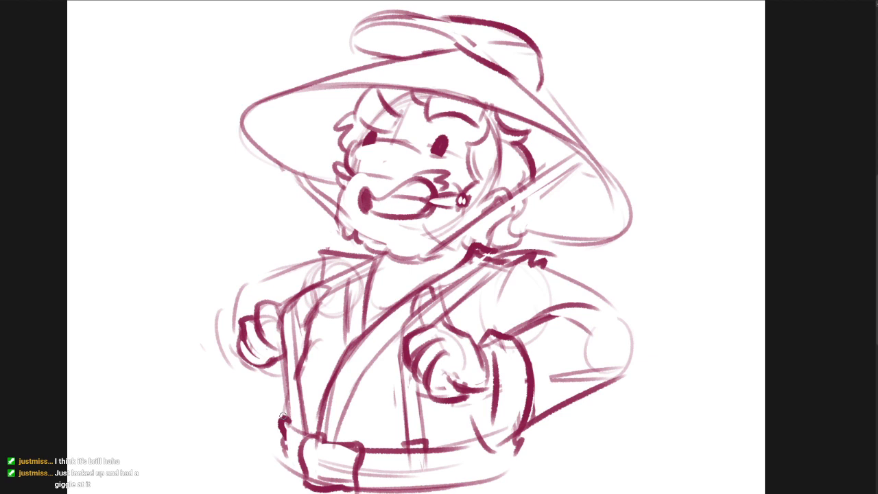
pyautogui.moveTo(282, 416); pyautogui.dragTo(306, 439)
pyautogui.moveTo(386, 393); pyautogui.dragTo(380, 363)
# - Sketch the robe's skirt below the belt with two flaring outer edges and the sides of a hanging belt tail
pyautogui.moveTo(291, 441); pyautogui.dragTo(301, 493)
pyautogui.moveTo(341, 472); pyautogui.dragTo(348, 493)
pyautogui.moveTo(497, 413)
pyautogui.mouseDown()
pyautogui.moveTo(482, 377)
pyautogui.moveTo(549, 493)
pyautogui.mouseUp()
pyautogui.moveTo(259, 398); pyautogui.dragTo(271, 493)
pyautogui.moveTo(521, 328)
pyautogui.mouseDown()
pyautogui.moveTo(531, 347)
pyautogui.moveTo(521, 292)
pyautogui.mouseUp()
pyautogui.moveTo(488, 360); pyautogui.dragTo(511, 441)
pyautogui.hotkey('ctrl', 'z')
pyautogui.moveTo(495, 344)
pyautogui.mouseDown()
pyautogui.moveTo(515, 443)
pyautogui.moveTo(554, 445)
pyautogui.mouseUp()
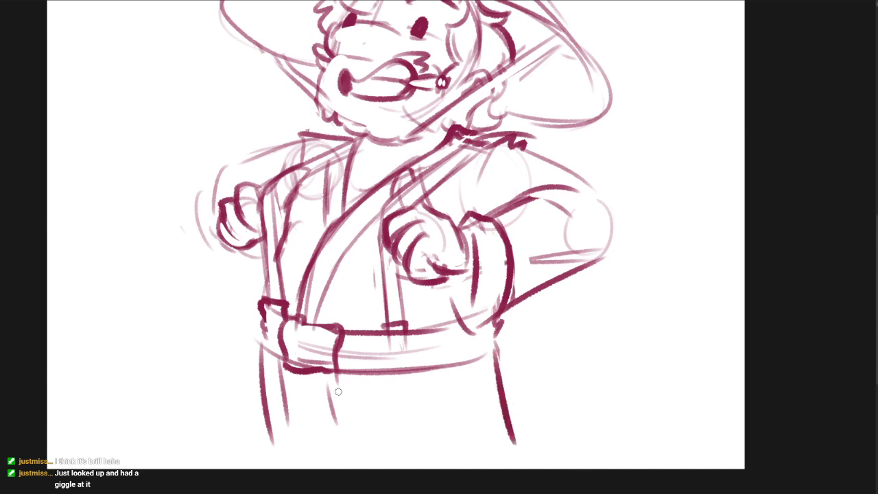
pyautogui.moveTo(328, 374); pyautogui.dragTo(341, 444)
pyautogui.moveTo(282, 354); pyautogui.dragTo(293, 441)
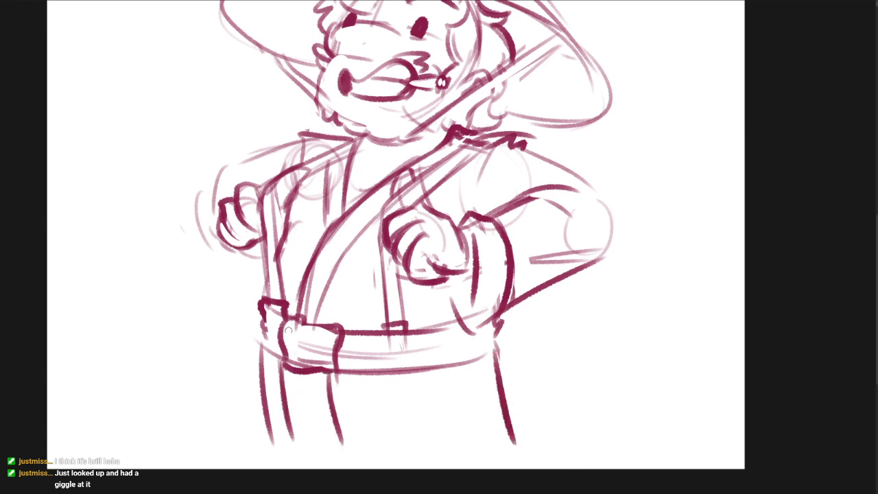
# - Strengthen the far edge of the hanging belt tail and add a short fold line inside it
pyautogui.moveTo(286, 370); pyautogui.dragTo(287, 439)
pyautogui.moveTo(287, 378); pyautogui.dragTo(291, 444)
pyautogui.moveTo(301, 378); pyautogui.dragTo(316, 421)
pyautogui.hotkey('ctrl', 'z')
pyautogui.moveTo(308, 376); pyautogui.dragTo(324, 437)
pyautogui.hotkey('ctrl', 'z')
pyautogui.moveTo(299, 389); pyautogui.dragTo(316, 431)
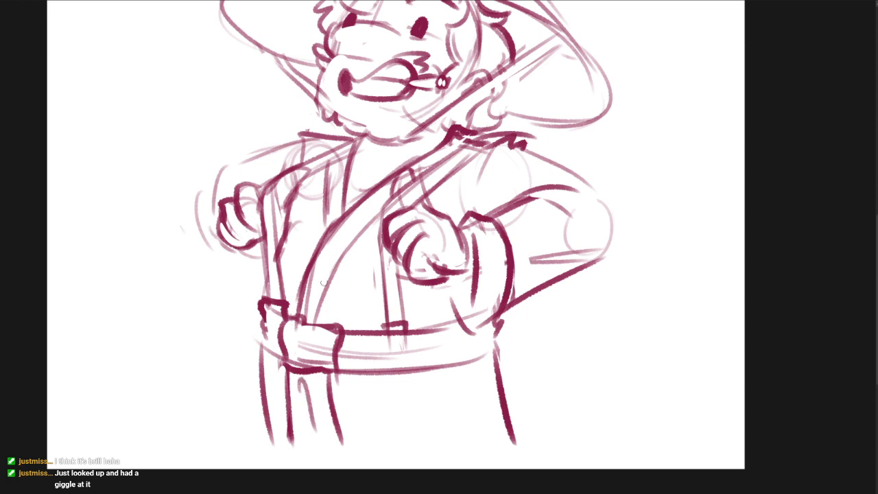
pyautogui.moveTo(306, 315); pyautogui.dragTo(312, 286)
pyautogui.moveTo(280, 379); pyautogui.dragTo(287, 449)
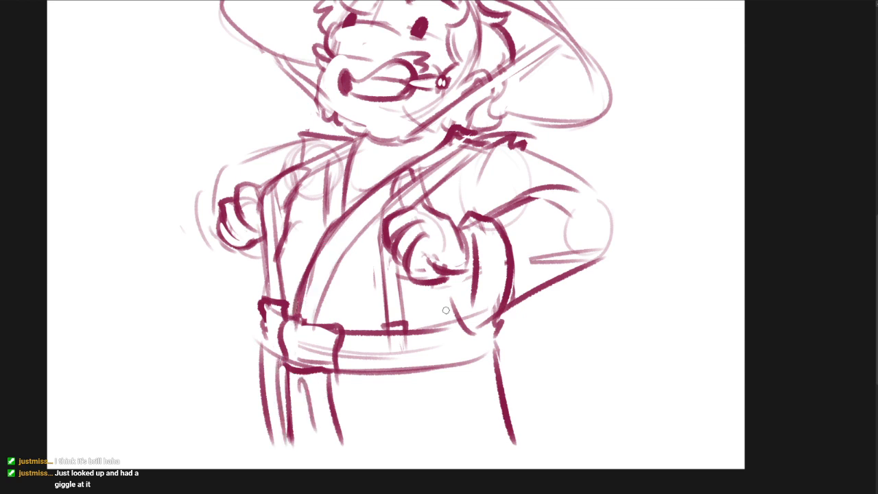
# - Rework the near sleeve cuff with a new inner opening edge, a rounded lower end and wrist lines running inside
pyautogui.moveTo(472, 333); pyautogui.dragTo(457, 375)
pyautogui.scroll(3, 464, 271)
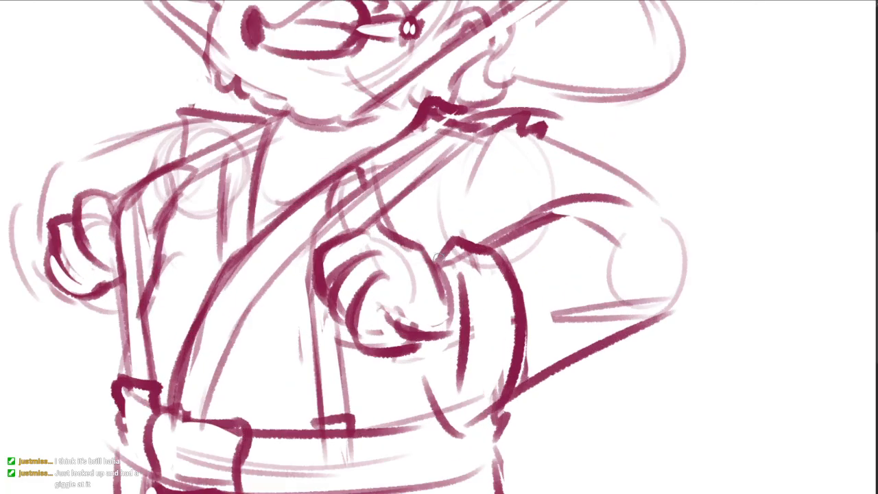
pyautogui.moveTo(440, 263)
pyautogui.mouseDown()
pyautogui.moveTo(489, 242)
pyautogui.moveTo(465, 387)
pyautogui.mouseUp()
pyautogui.moveTo(471, 268); pyautogui.dragTo(475, 420)
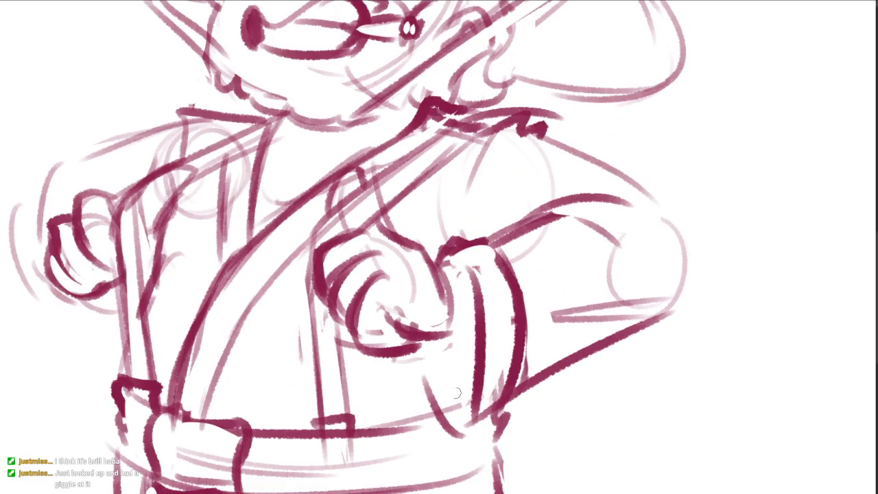
pyautogui.moveTo(443, 355)
pyautogui.mouseDown()
pyautogui.moveTo(470, 433)
pyautogui.moveTo(494, 404)
pyautogui.mouseUp()
pyautogui.moveTo(492, 372); pyautogui.dragTo(492, 376)
pyautogui.moveTo(427, 371); pyautogui.dragTo(446, 411)
pyautogui.hotkey('ctrl', 'z')
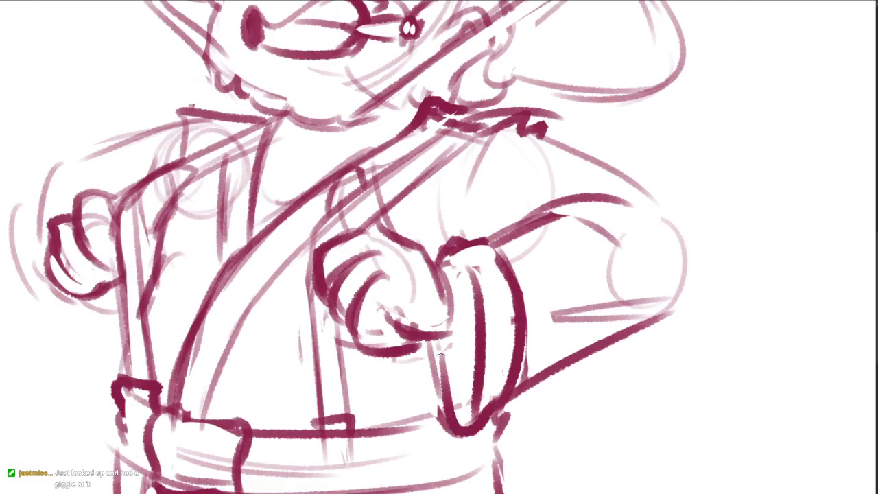
pyautogui.moveTo(437, 335); pyautogui.dragTo(476, 325)
pyautogui.moveTo(448, 280); pyautogui.dragTo(475, 269)
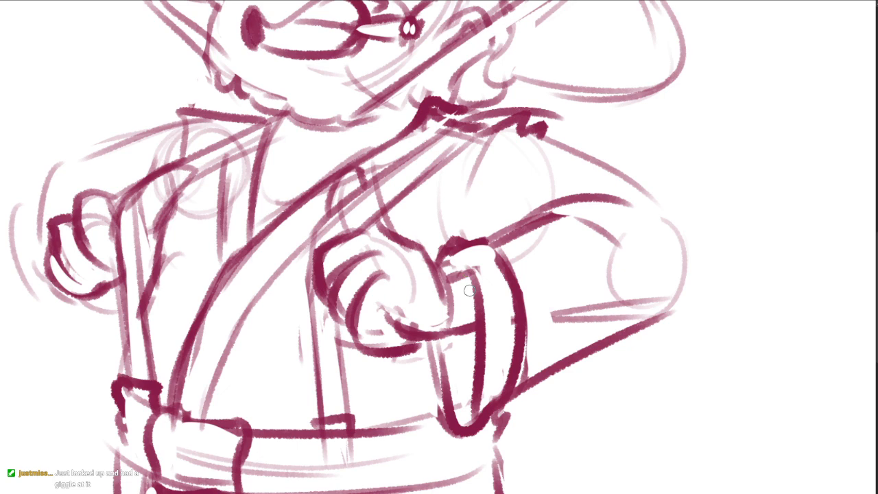
# - Redraw the near chin string from the brim to the jaw and erase a clean strip along it
pyautogui.scroll(-1, 495, 244)
pyautogui.moveTo(558, 264); pyautogui.dragTo(549, 310)
pyautogui.scroll(2, 488, 87)
pyautogui.moveTo(624, 93)
pyautogui.mouseDown()
pyautogui.moveTo(289, 305)
pyautogui.moveTo(406, 226)
pyautogui.mouseUp()
pyautogui.moveTo(314, 302); pyautogui.dragTo(635, 100)
pyautogui.hotkey('ctrl', 'z')
pyautogui.moveTo(312, 318); pyautogui.dragTo(609, 129)
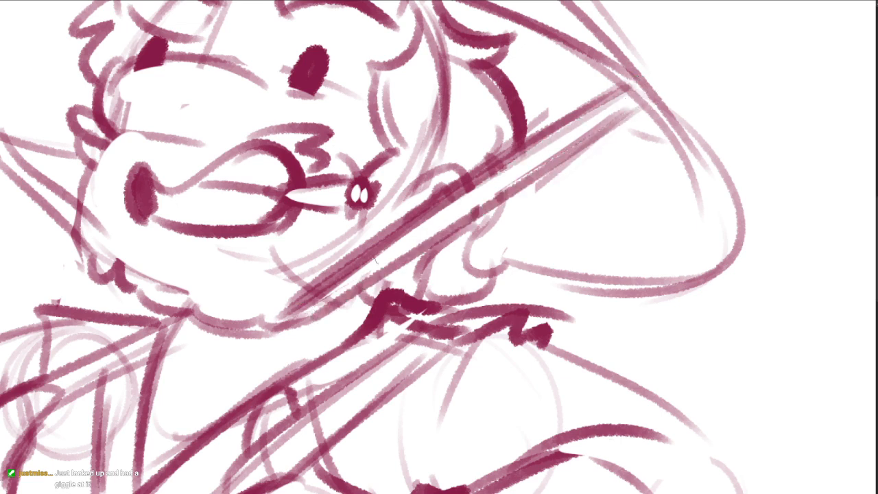
pyautogui.press('e')
pyautogui.moveTo(322, 297); pyautogui.dragTo(637, 108)
pyautogui.moveTo(398, 218); pyautogui.dragTo(304, 279)
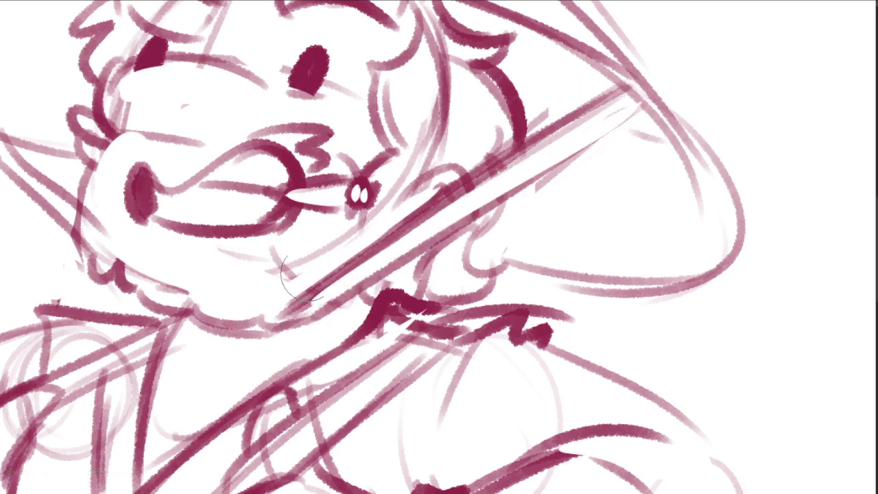
# - Erase the construction lines inside the chin and redraw a darker jaw contour running up to the chin string
pyautogui.press('b')
pyautogui.moveTo(589, 116)
pyautogui.mouseDown()
pyautogui.moveTo(288, 303)
pyautogui.moveTo(480, 274)
pyautogui.mouseUp()
pyautogui.keyDown('alt'); pyautogui.click(481, 273); pyautogui.keyUp('alt')
pyautogui.moveTo(434, 301)
pyautogui.mouseDown()
pyautogui.moveTo(496, 259)
pyautogui.moveTo(459, 236)
pyautogui.moveTo(417, 260)
pyautogui.mouseUp()
pyautogui.press('e')
pyautogui.moveTo(457, 234); pyautogui.dragTo(453, 272)
pyautogui.press('e')
pyautogui.moveTo(291, 286); pyautogui.dragTo(358, 310)
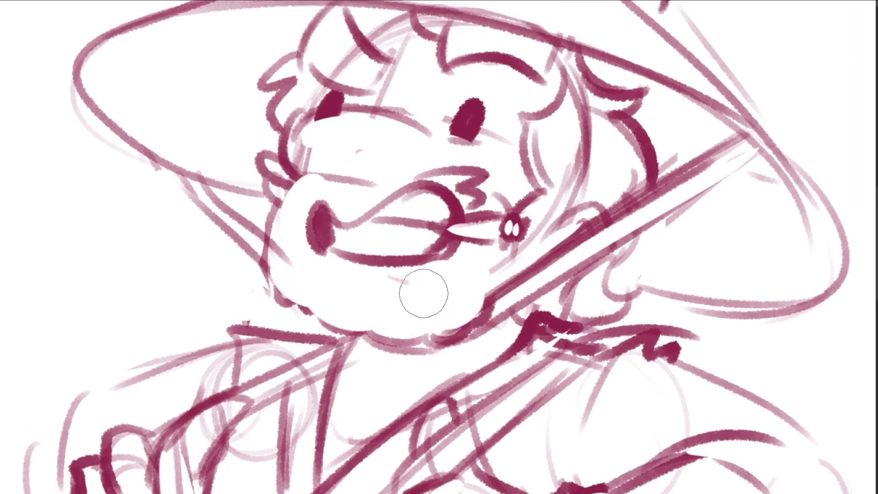
pyautogui.press('b')
pyautogui.moveTo(302, 306); pyautogui.dragTo(378, 340)
pyautogui.moveTo(410, 302); pyautogui.dragTo(412, 363)
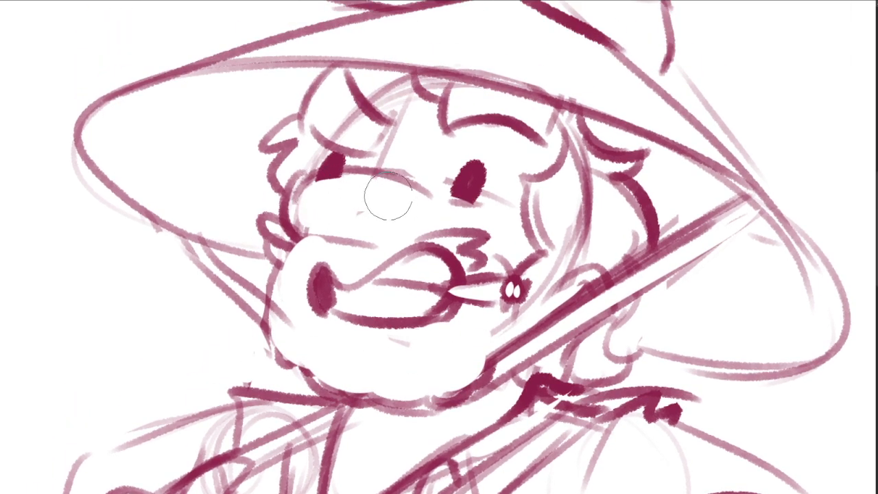
# - Reinforce the rounded nose outline along its front and upper edge, joining its underside to the moustache
pyautogui.press('b')
pyautogui.moveTo(316, 176); pyautogui.dragTo(306, 228)
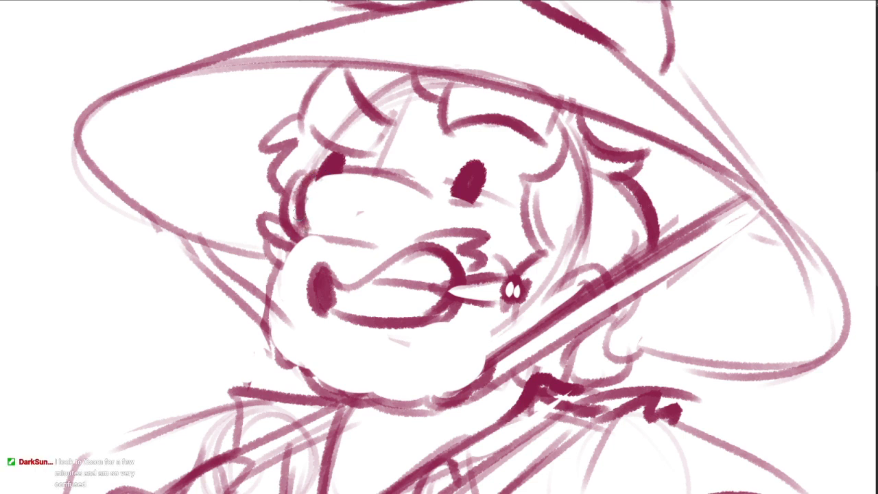
pyautogui.moveTo(345, 169); pyautogui.dragTo(433, 188)
pyautogui.moveTo(321, 230); pyautogui.dragTo(358, 236)
pyautogui.press('b')
pyautogui.moveTo(304, 221)
pyautogui.mouseDown()
pyautogui.moveTo(325, 239)
pyautogui.moveTo(399, 245)
pyautogui.moveTo(442, 232)
pyautogui.mouseUp()
pyautogui.hotkey('ctrl', 'z')
pyautogui.moveTo(392, 242); pyautogui.dragTo(445, 233)
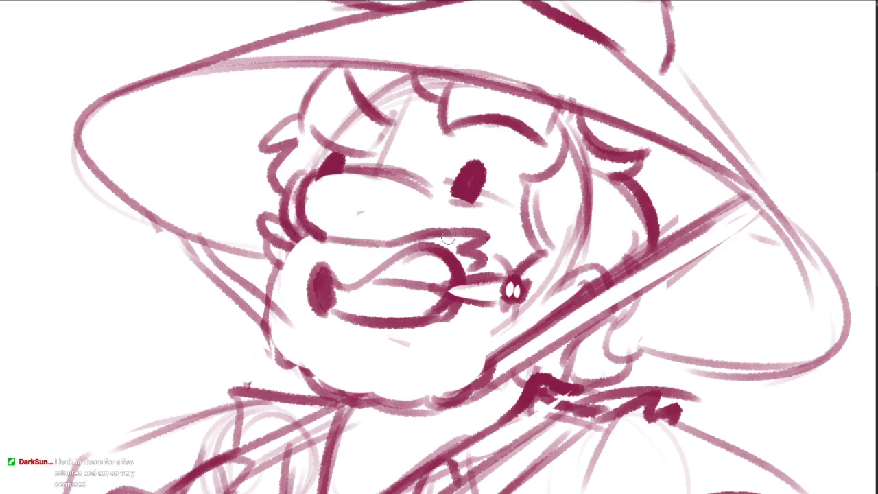
pyautogui.moveTo(520, 175); pyautogui.dragTo(496, 233)
# - Clean up the hairline beneath the brim and draw a wavy fringe joining the front curl to the near temple
pyautogui.press('e')
pyautogui.moveTo(332, 180); pyautogui.dragTo(328, 186)
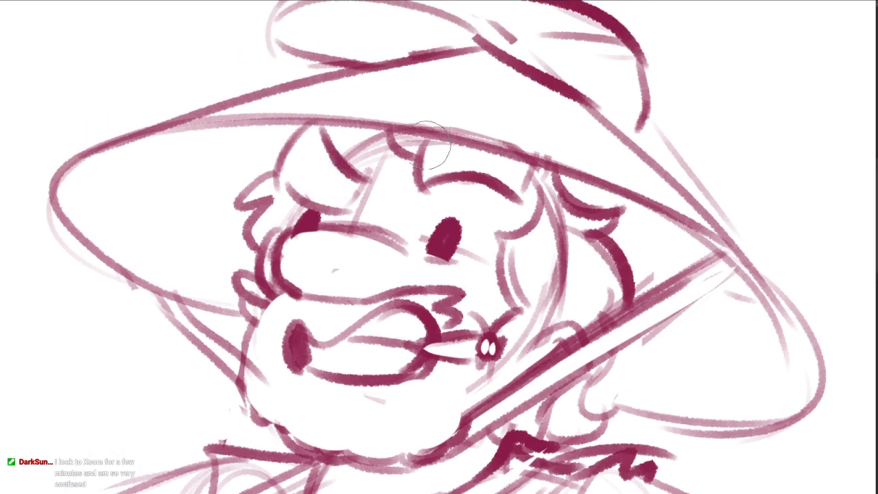
pyautogui.press('b')
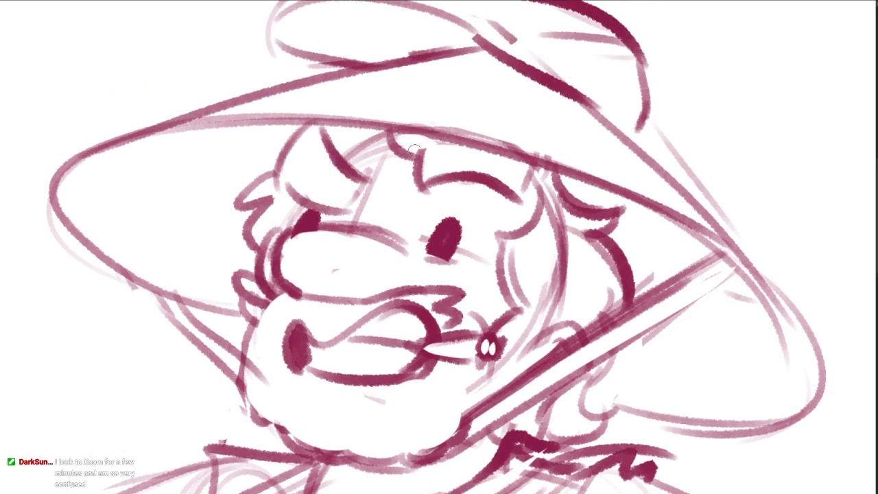
pyautogui.moveTo(408, 153)
pyautogui.mouseDown()
pyautogui.moveTo(486, 154)
pyautogui.moveTo(439, 141)
pyautogui.mouseUp()
pyautogui.press('e')
pyautogui.press('b')
pyautogui.moveTo(488, 153)
pyautogui.mouseDown()
pyautogui.moveTo(511, 196)
pyautogui.moveTo(539, 173)
pyautogui.mouseUp()
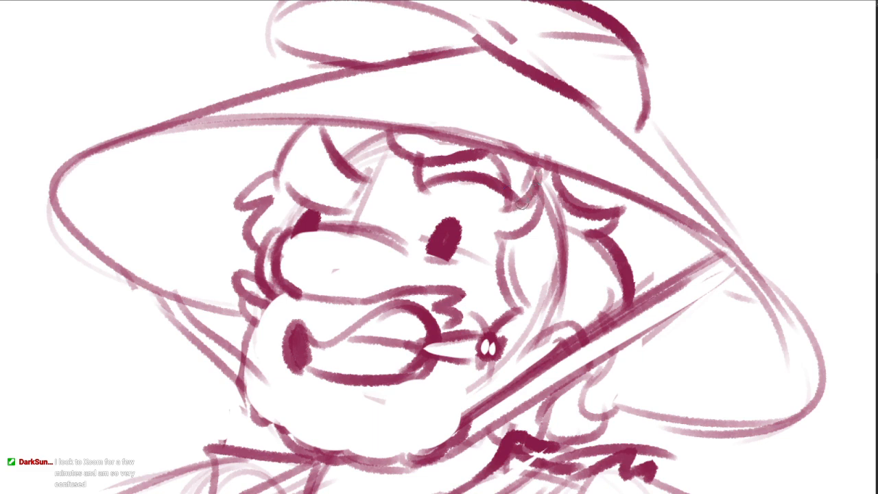
pyautogui.press('e')
pyautogui.moveTo(522, 203)
pyautogui.mouseDown()
pyautogui.moveTo(558, 177)
pyautogui.moveTo(533, 173)
pyautogui.mouseUp()
# - Erase the head's construction arc between the sideburn and the back hair
pyautogui.press('b')
pyautogui.moveTo(558, 239); pyautogui.dragTo(549, 297)
pyautogui.press('e')
pyautogui.press('b')
pyautogui.moveTo(559, 298); pyautogui.dragTo(543, 245)
pyautogui.scroll(-2, 563, 247)
pyautogui.moveTo(593, 339); pyautogui.dragTo(589, 329)
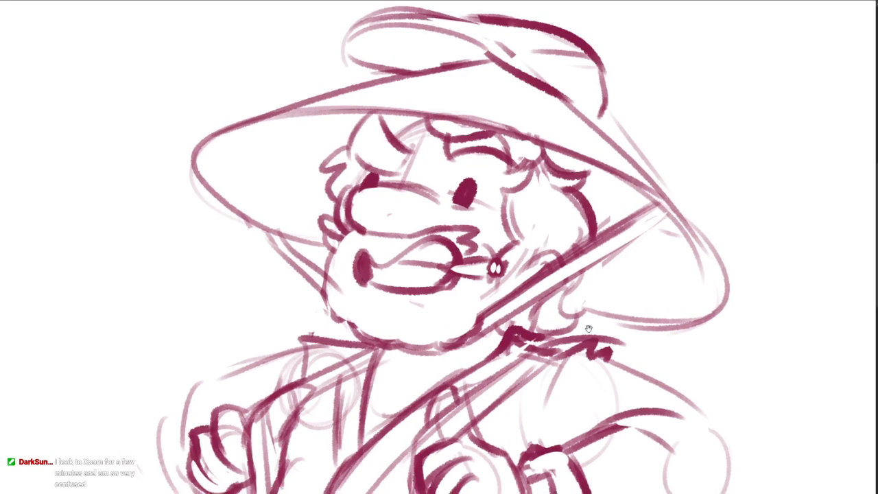
# - Darken the hair strands behind the jaw and the ear curve beside the chin string
pyautogui.click(535, 311)
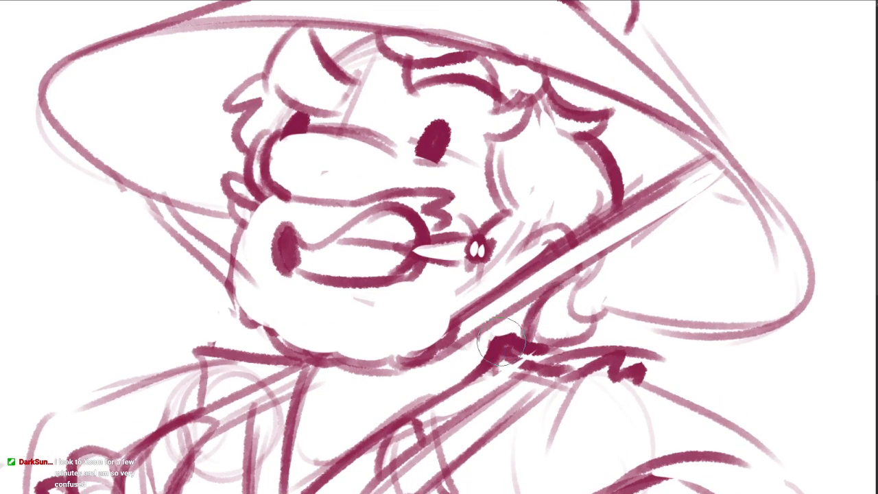
pyautogui.press('b')
pyautogui.moveTo(495, 321); pyautogui.dragTo(499, 338)
pyautogui.moveTo(542, 301); pyautogui.dragTo(547, 306)
pyautogui.moveTo(552, 221); pyautogui.dragTo(529, 267)
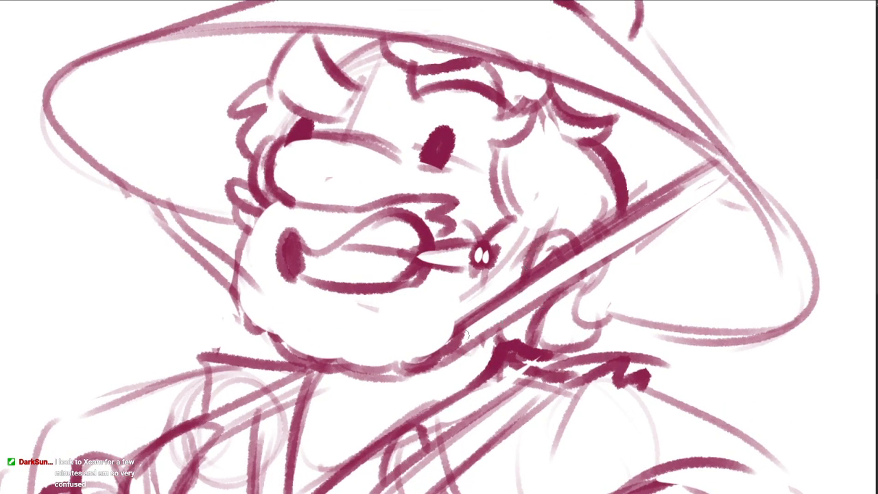
# - Redraw the near chin string as a thicker line from the brim to beneath the jaw
pyautogui.press('e')
pyautogui.moveTo(451, 324)
pyautogui.mouseDown()
pyautogui.moveTo(532, 273)
pyautogui.moveTo(527, 283)
pyautogui.mouseUp()
pyautogui.press('b')
pyautogui.moveTo(618, 214)
pyautogui.mouseDown()
pyautogui.moveTo(469, 334)
pyautogui.moveTo(664, 190)
pyautogui.mouseUp()
pyautogui.hotkey('ctrl', 'z')
pyautogui.hotkey('ctrl', 'z')
pyautogui.moveTo(711, 169); pyautogui.dragTo(441, 347)
pyautogui.moveTo(533, 272); pyautogui.dragTo(503, 295)
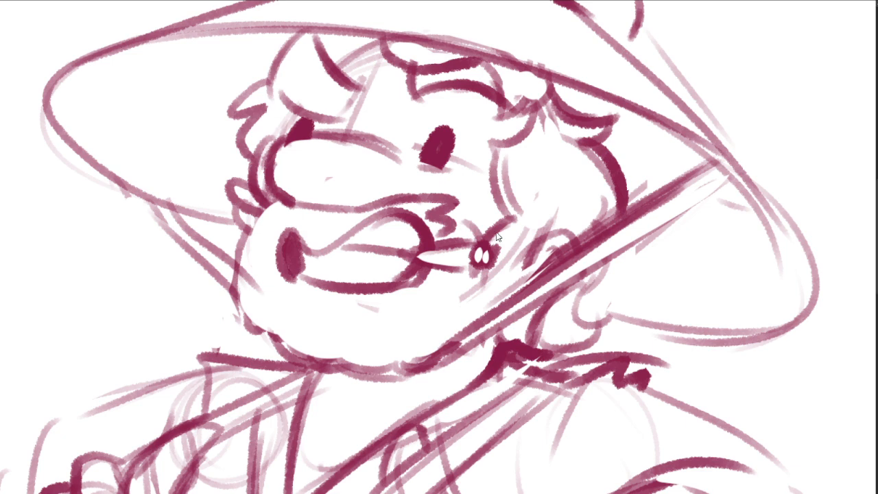
# - Redefine the curled fingers of the near fist with a darker crease and a rounded fingertip
pyautogui.scroll(-2, 531, 279)
pyautogui.moveTo(530, 279); pyautogui.dragTo(523, 192)
pyautogui.scroll(-1, 632, 304)
pyautogui.moveTo(631, 304); pyautogui.dragTo(609, 266)
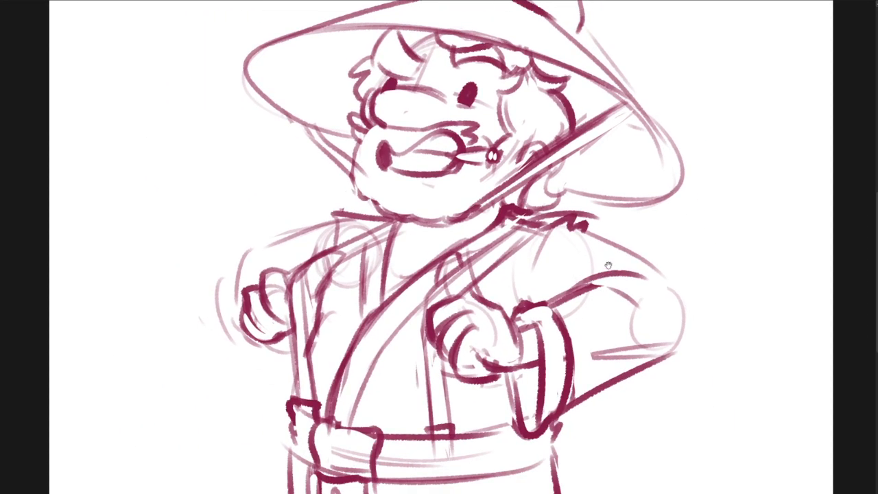
pyautogui.scroll(3, 499, 331)
pyautogui.moveTo(442, 349); pyautogui.dragTo(474, 368)
pyautogui.moveTo(452, 324)
pyautogui.mouseDown()
pyautogui.moveTo(488, 361)
pyautogui.moveTo(474, 366)
pyautogui.moveTo(449, 321)
pyautogui.moveTo(457, 338)
pyautogui.mouseUp()
# - Darken the diagonal robe fold beside the far strap and the finger lines of the far fist
pyautogui.scroll(-2, 486, 345)
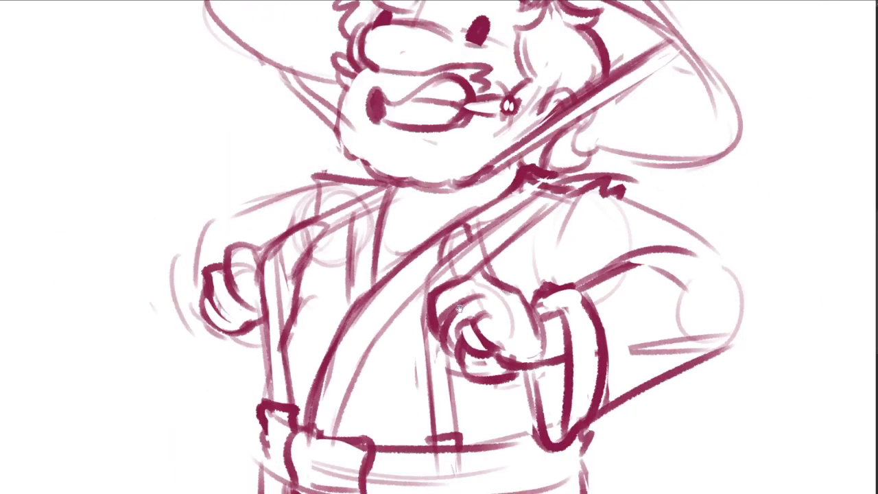
pyautogui.scroll(2, 226, 271)
pyautogui.moveTo(217, 268); pyautogui.dragTo(233, 331)
pyautogui.moveTo(337, 356); pyautogui.dragTo(319, 315)
pyautogui.moveTo(334, 206); pyautogui.dragTo(296, 265)
pyautogui.moveTo(216, 230); pyautogui.dragTo(257, 278)
pyautogui.moveTo(209, 249); pyautogui.dragTo(257, 287)
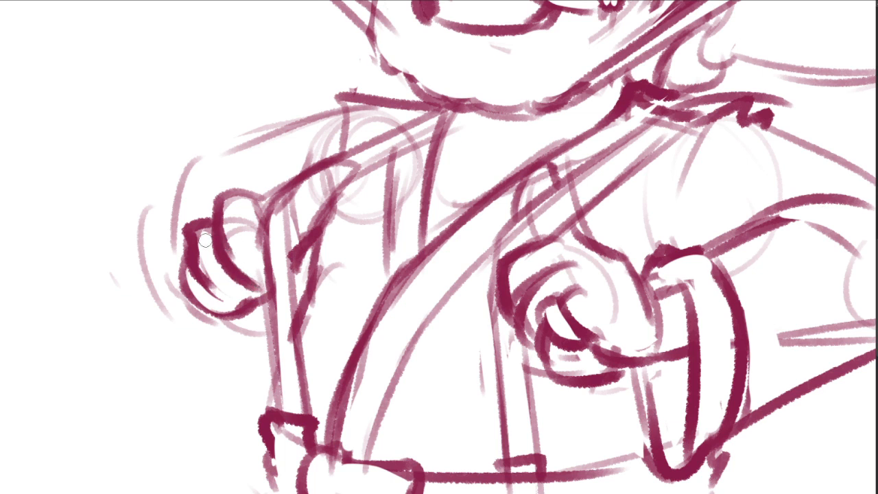
pyautogui.moveTo(248, 246); pyautogui.dragTo(240, 254)
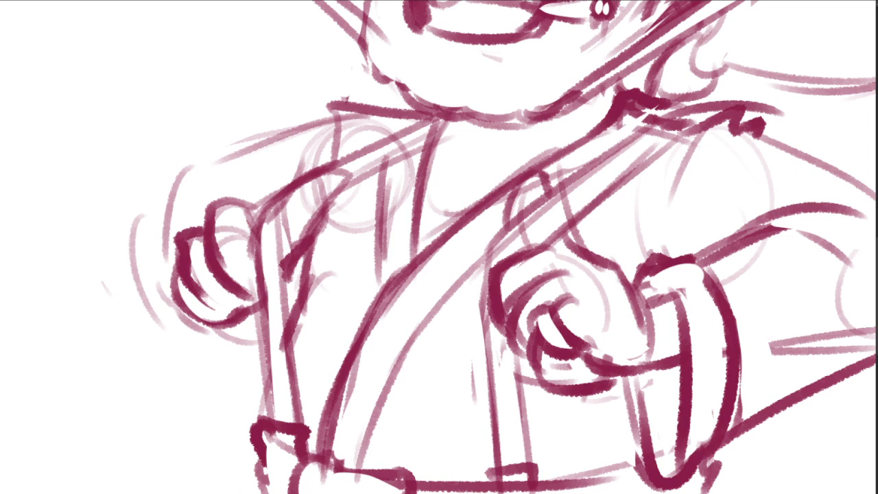
# - Rework the lower fingers of the far fist, replacing its filled underside with a clean curved outline
pyautogui.moveTo(181, 242)
pyautogui.mouseDown()
pyautogui.moveTo(181, 281)
pyautogui.moveTo(245, 309)
pyautogui.mouseUp()
pyautogui.moveTo(176, 265); pyautogui.dragTo(247, 319)
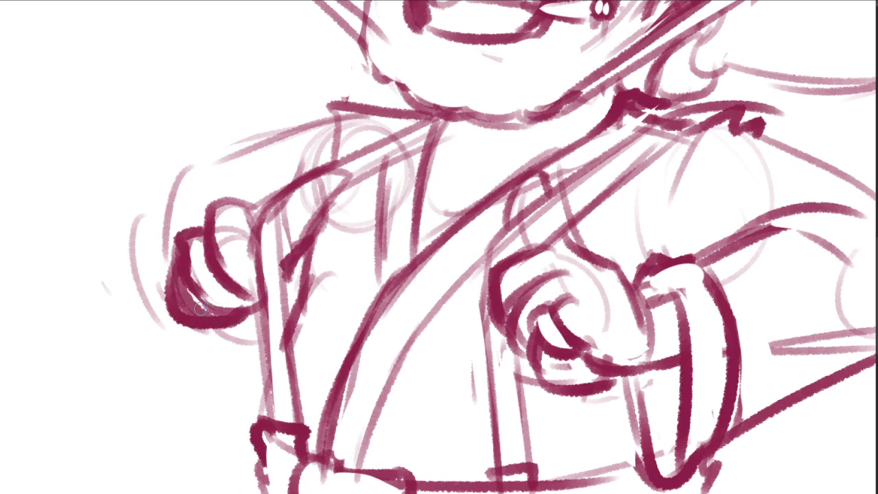
pyautogui.moveTo(183, 292); pyautogui.dragTo(244, 322)
pyautogui.moveTo(162, 276); pyautogui.dragTo(242, 337)
pyautogui.moveTo(186, 298)
pyautogui.mouseDown()
pyautogui.moveTo(234, 328)
pyautogui.moveTo(257, 322)
pyautogui.mouseUp()
pyautogui.hotkey('ctrl', 'z')
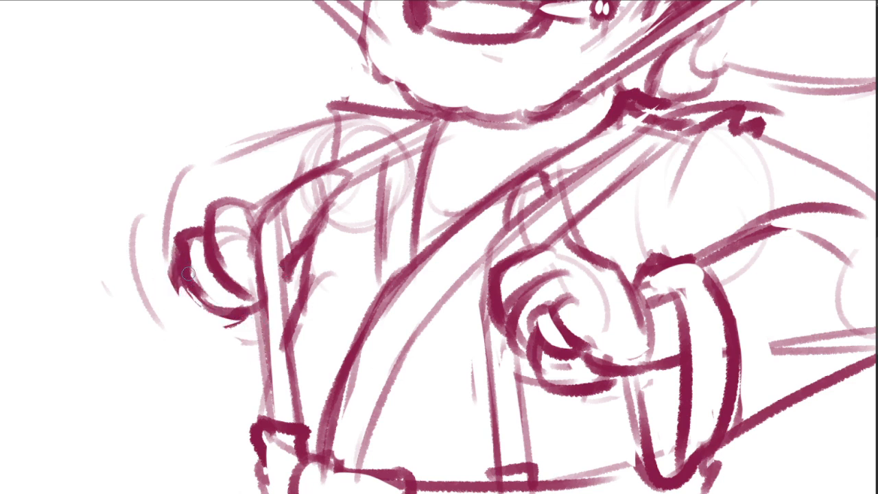
pyautogui.moveTo(177, 273); pyautogui.dragTo(253, 317)
# - Reinforce the far shoulder and sleeve outline and darken the collar edge beneath the chin
pyautogui.scroll(-3, 248, 259)
pyautogui.moveTo(313, 170)
pyautogui.mouseDown()
pyautogui.moveTo(230, 208)
pyautogui.moveTo(210, 317)
pyautogui.mouseUp()
pyautogui.scroll(3, 365, 138)
pyautogui.moveTo(328, 130); pyautogui.dragTo(373, 126)
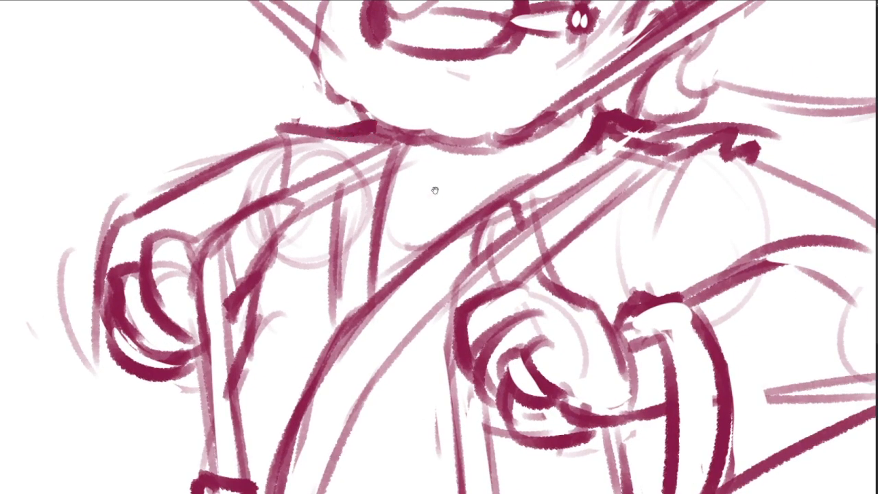
pyautogui.moveTo(420, 211); pyautogui.dragTo(299, 210)
pyautogui.moveTo(541, 107); pyautogui.dragTo(531, 179)
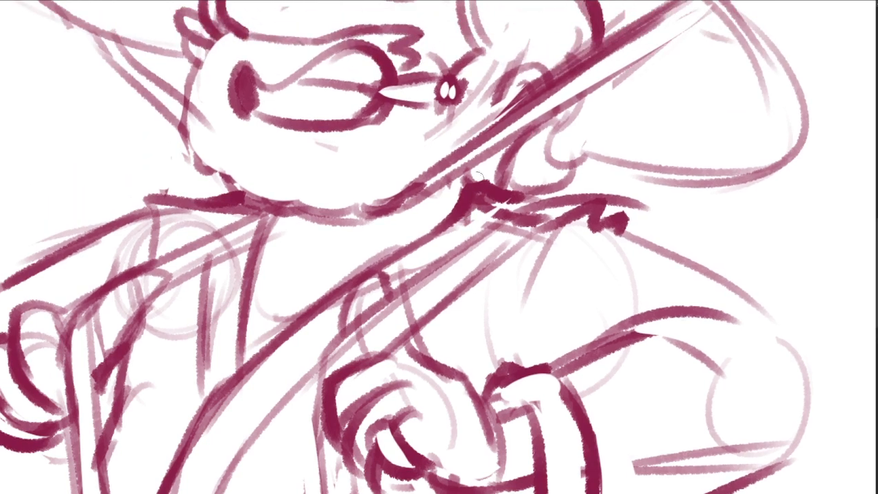
# - Rework the chin string and robe strap where they cross the collar beneath the chin, darkening the outlines of the collar edge
pyautogui.moveTo(477, 171)
pyautogui.mouseDown()
pyautogui.moveTo(507, 186)
pyautogui.moveTo(477, 173)
pyautogui.moveTo(456, 198)
pyautogui.moveTo(512, 201)
pyautogui.moveTo(452, 214)
pyautogui.moveTo(433, 246)
pyautogui.mouseUp()
pyautogui.hotkey('ctrl', 'z')
pyautogui.press('e')
pyautogui.press('b')
pyautogui.press('e')
pyautogui.press('b')
pyautogui.moveTo(509, 188)
pyautogui.mouseDown()
pyautogui.moveTo(521, 204)
pyautogui.moveTo(462, 245)
pyautogui.mouseUp()
pyautogui.moveTo(496, 218); pyautogui.dragTo(550, 234)
pyautogui.moveTo(502, 234); pyautogui.dragTo(569, 216)
pyautogui.scroll(-4, 567, 224)
pyautogui.moveTo(652, 319)
pyautogui.mouseDown()
pyautogui.moveTo(643, 260)
pyautogui.moveTo(608, 265)
pyautogui.mouseUp()
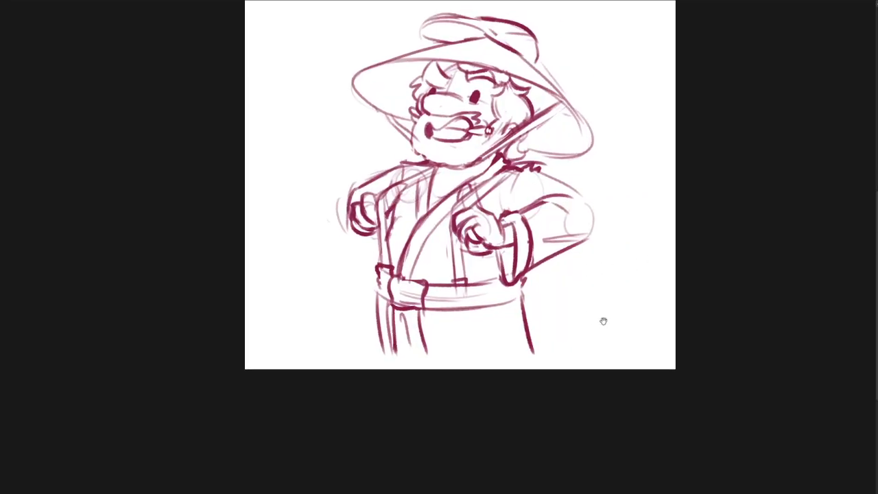
pyautogui.moveTo(631, 223); pyautogui.dragTo(628, 266)
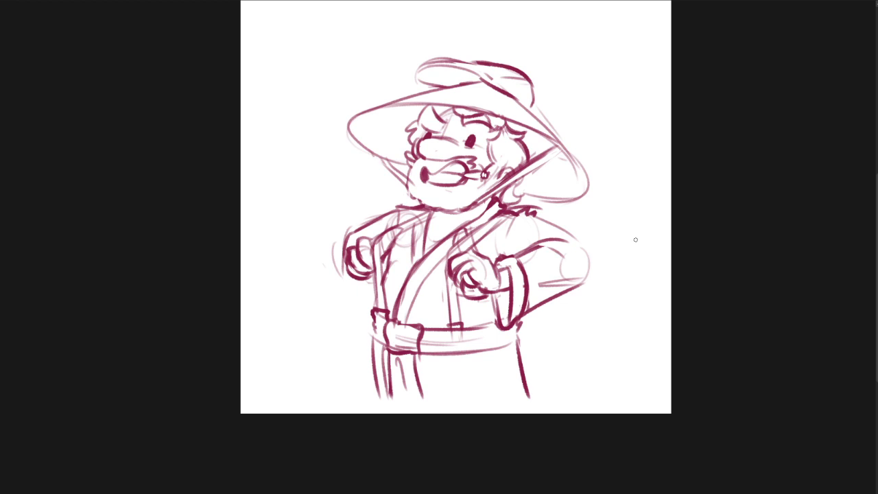
# - Sketch two thin sticks poking out from the hair beside the ear, spreading outward beneath the hat brim
pyautogui.moveTo(505, 140); pyautogui.dragTo(605, 167)
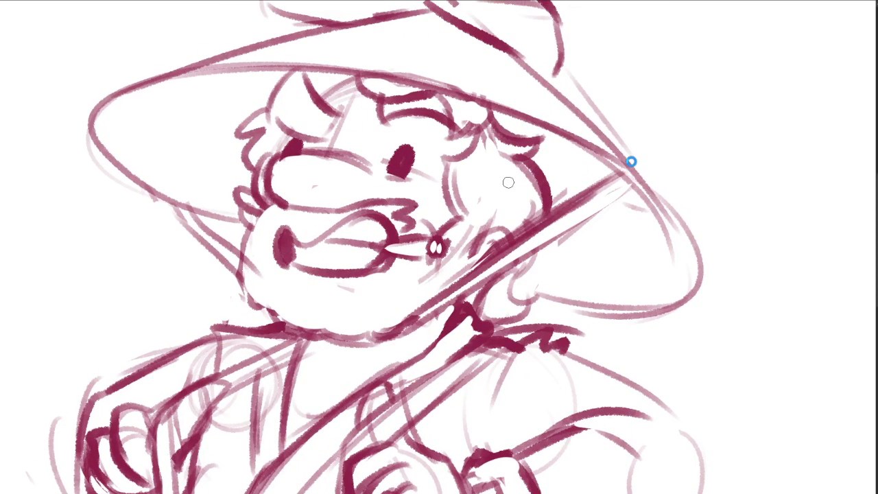
pyautogui.moveTo(534, 159); pyautogui.dragTo(649, 142)
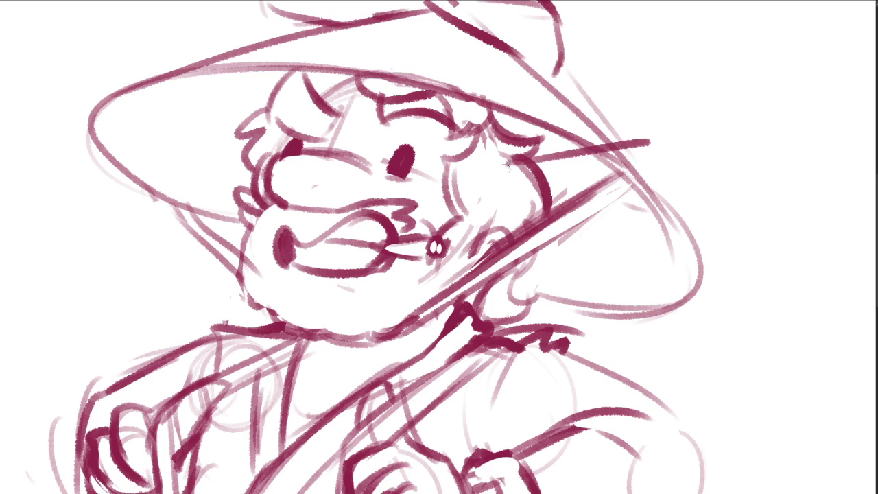
pyautogui.moveTo(511, 166)
pyautogui.mouseDown()
pyautogui.moveTo(639, 155)
pyautogui.moveTo(609, 235)
pyautogui.mouseUp()
pyautogui.hotkey('ctrl', 'z')
pyautogui.moveTo(509, 184); pyautogui.dragTo(620, 232)
pyautogui.moveTo(514, 176); pyautogui.dragTo(619, 231)
pyautogui.moveTo(510, 184)
pyautogui.mouseDown()
pyautogui.moveTo(633, 240)
pyautogui.moveTo(620, 231)
pyautogui.mouseUp()
# - Sketch a curved, bean-shaped ornament with a small crossing knot at the outer end of the lower stick
pyautogui.scroll(2, 651, 209)
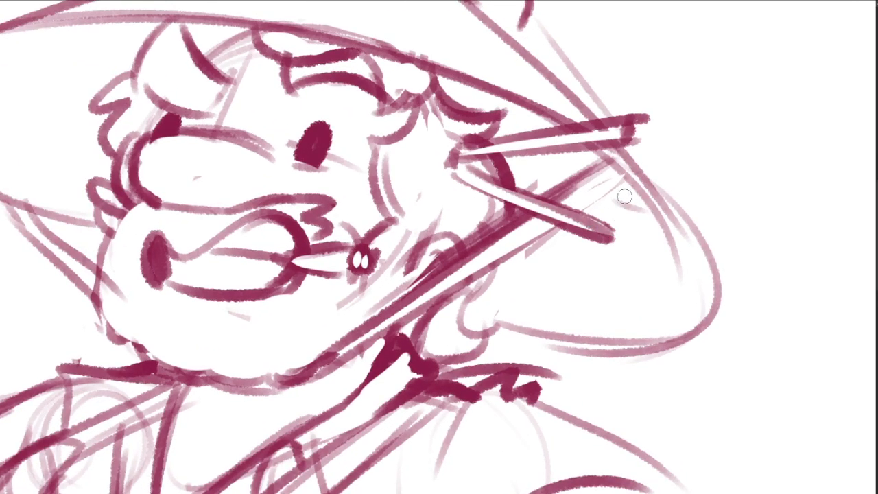
pyautogui.moveTo(627, 173)
pyautogui.mouseDown()
pyautogui.moveTo(599, 295)
pyautogui.moveTo(656, 192)
pyautogui.moveTo(615, 248)
pyautogui.moveTo(625, 290)
pyautogui.mouseUp()
pyautogui.moveTo(632, 295)
pyautogui.mouseDown()
pyautogui.moveTo(581, 276)
pyautogui.moveTo(574, 256)
pyautogui.mouseUp()
pyautogui.moveTo(612, 262)
pyautogui.mouseDown()
pyautogui.moveTo(625, 187)
pyautogui.moveTo(638, 192)
pyautogui.moveTo(602, 298)
pyautogui.mouseUp()
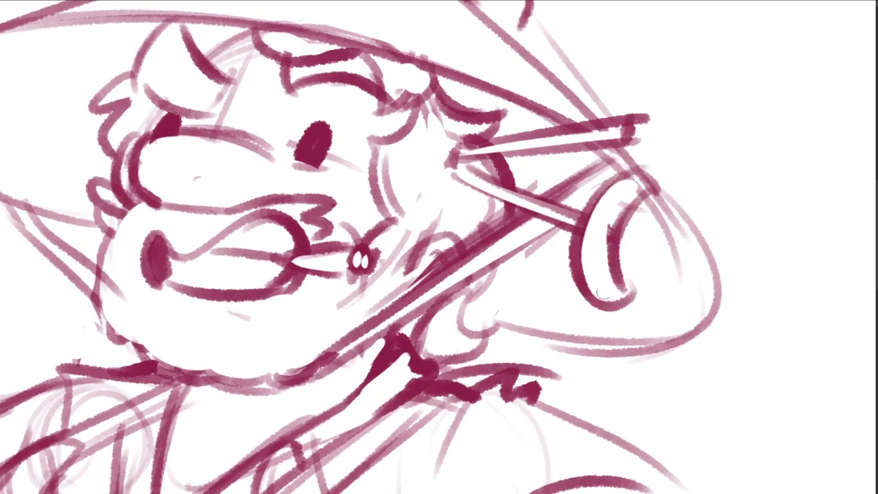
pyautogui.moveTo(645, 183)
pyautogui.mouseDown()
pyautogui.moveTo(616, 225)
pyautogui.moveTo(610, 261)
pyautogui.mouseUp()
pyautogui.moveTo(609, 230)
pyautogui.mouseDown()
pyautogui.moveTo(638, 243)
pyautogui.moveTo(606, 239)
pyautogui.mouseUp()
pyautogui.moveTo(609, 228)
pyautogui.mouseDown()
pyautogui.moveTo(639, 239)
pyautogui.moveTo(610, 241)
pyautogui.moveTo(627, 239)
pyautogui.mouseUp()
pyautogui.moveTo(599, 182)
pyautogui.mouseDown()
pyautogui.moveTo(653, 193)
pyautogui.moveTo(616, 229)
pyautogui.mouseUp()
pyautogui.moveTo(641, 190)
pyautogui.mouseDown()
pyautogui.moveTo(616, 235)
pyautogui.moveTo(609, 292)
pyautogui.mouseUp()
pyautogui.moveTo(616, 244)
pyautogui.mouseDown()
pyautogui.moveTo(631, 290)
pyautogui.moveTo(573, 249)
pyautogui.mouseUp()
pyautogui.moveTo(593, 195); pyautogui.dragTo(637, 165)
# - Enlarge the whole character sketch, shift it slightly up within the canvas, and fade it to a pale guide for inking
pyautogui.keyDown('alt'); pyautogui.click(666, 214); pyautogui.keyUp('alt')
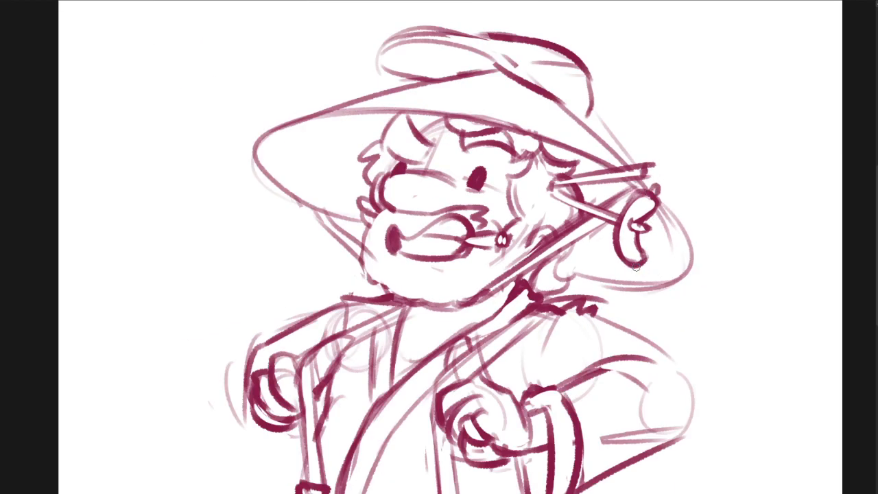
pyautogui.moveTo(679, 311); pyautogui.dragTo(673, 266)
pyautogui.keyDown('alt'); pyautogui.click(688, 252); pyautogui.keyUp('alt')
pyautogui.moveTo(750, 357); pyautogui.dragTo(743, 338)
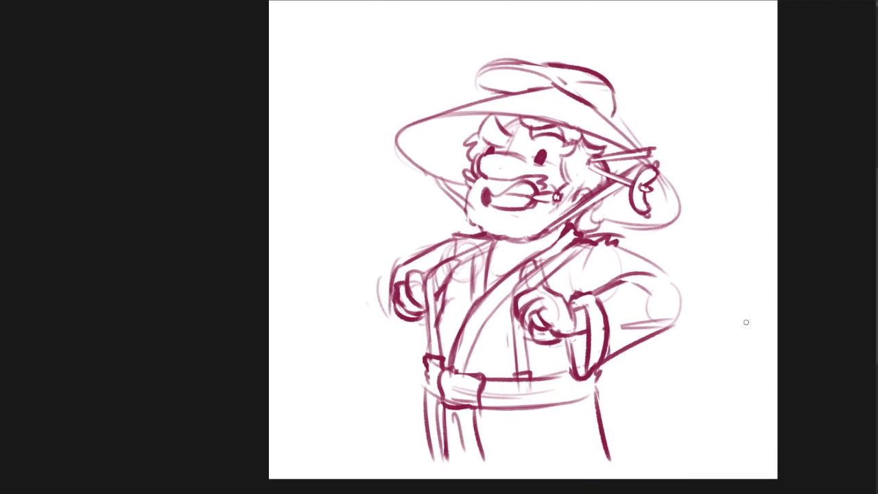
pyautogui.moveTo(782, 229); pyautogui.dragTo(748, 234)
pyautogui.scroll(-3, 605, 202)
pyautogui.moveTo(603, 209); pyautogui.dragTo(571, 219)
pyautogui.hotkey('ctrl', 't')
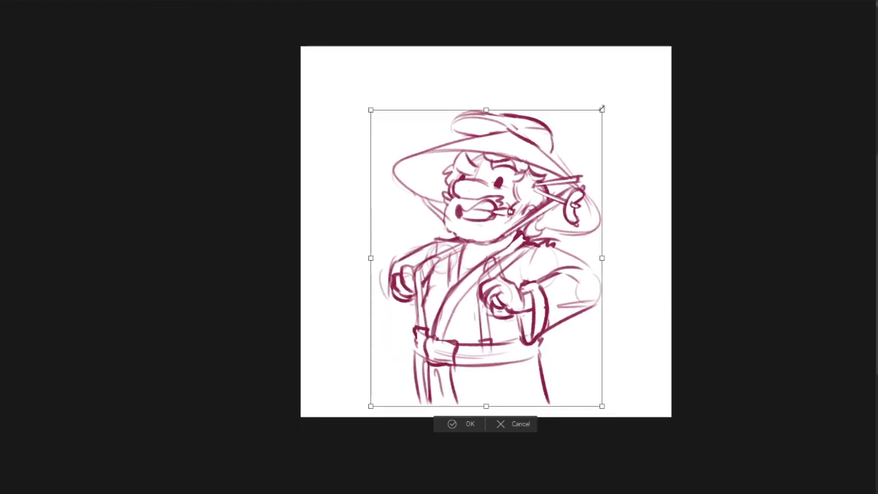
pyautogui.moveTo(602, 109); pyautogui.dragTo(643, 85)
pyautogui.moveTo(614, 127); pyautogui.dragTo(613, 134)
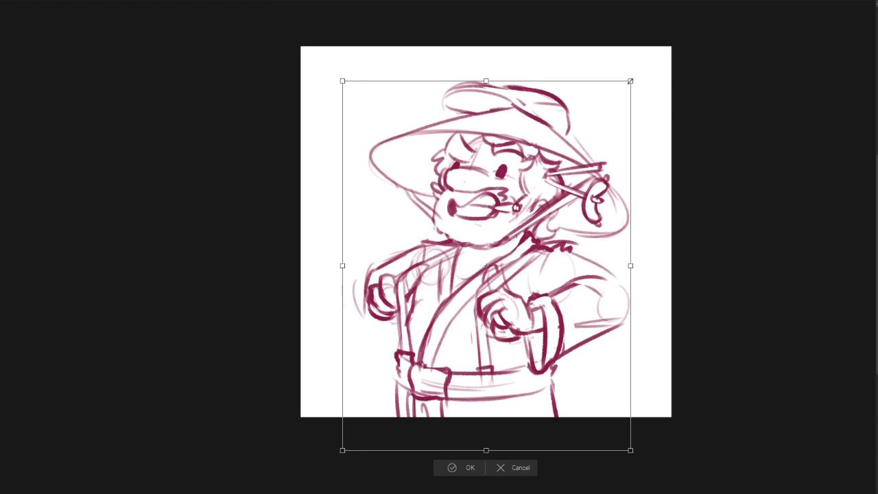
pyautogui.moveTo(631, 80)
pyautogui.mouseDown()
pyautogui.moveTo(639, 70)
pyautogui.moveTo(643, 78)
pyautogui.moveTo(633, 73)
pyautogui.mouseUp()
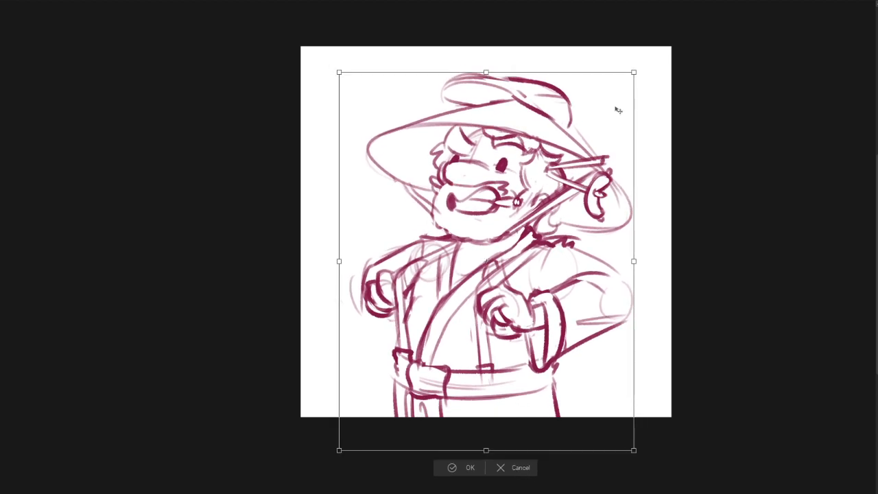
pyautogui.moveTo(616, 107); pyautogui.dragTo(613, 103)
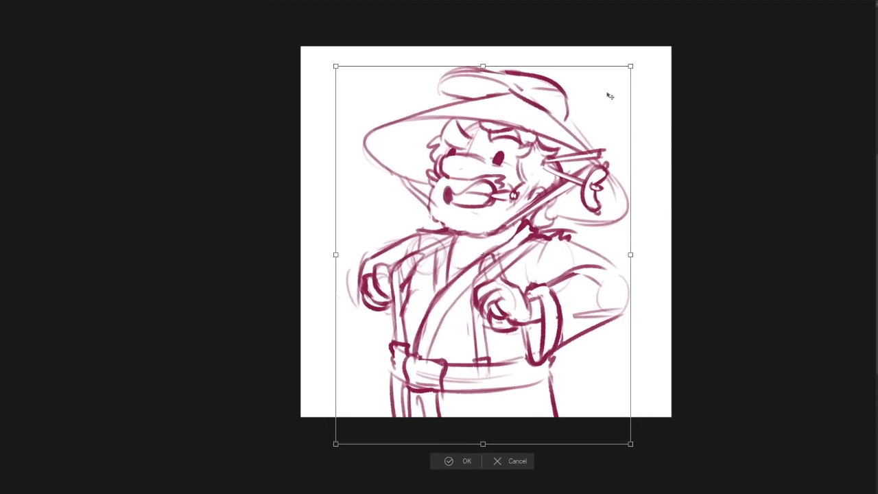
pyautogui.press('Return')
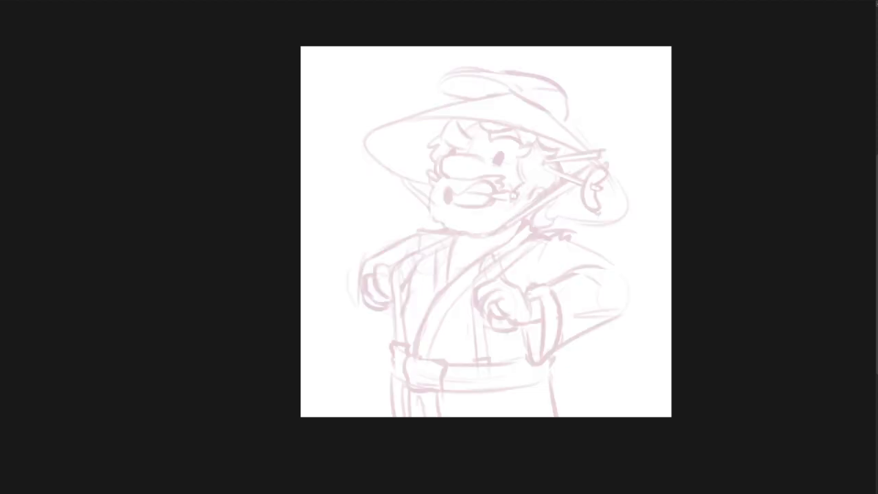
pyautogui.press('Return')
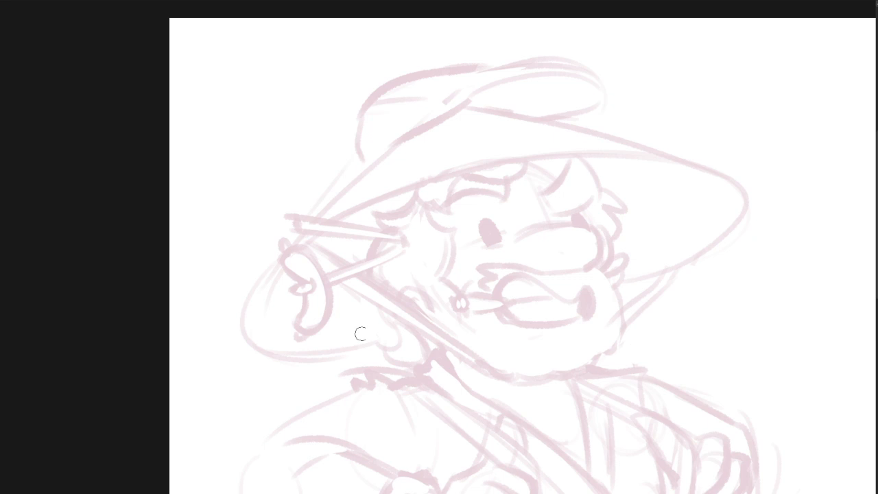
# - Undo the test stroke along the hat brim and set the drawing colour to black (HEX 000000)
pyautogui.moveTo(360, 334)
pyautogui.mouseDown()
pyautogui.moveTo(237, 286)
pyautogui.moveTo(767, 185)
pyautogui.mouseUp()
pyautogui.hotkey('ctrl', 'z')
pyautogui.doubleClick(3, 264)
pyautogui.moveTo(638, 210); pyautogui.dragTo(529, 277)
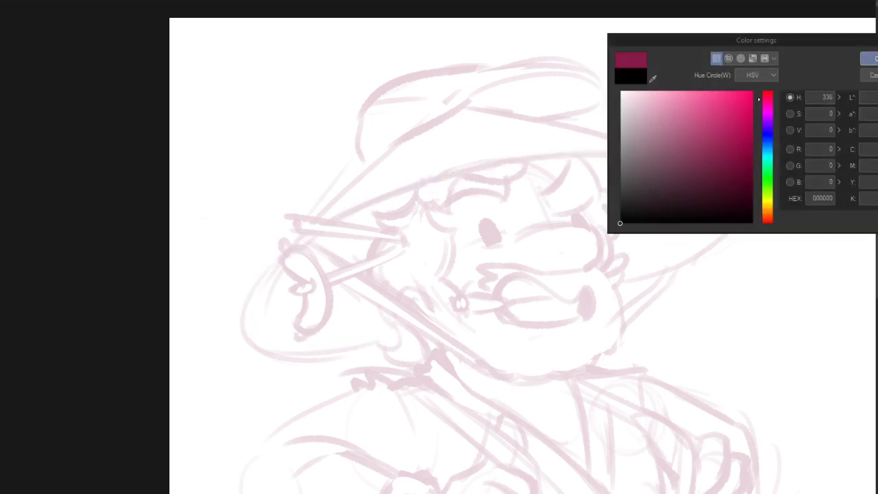
pyautogui.click(872, 59)
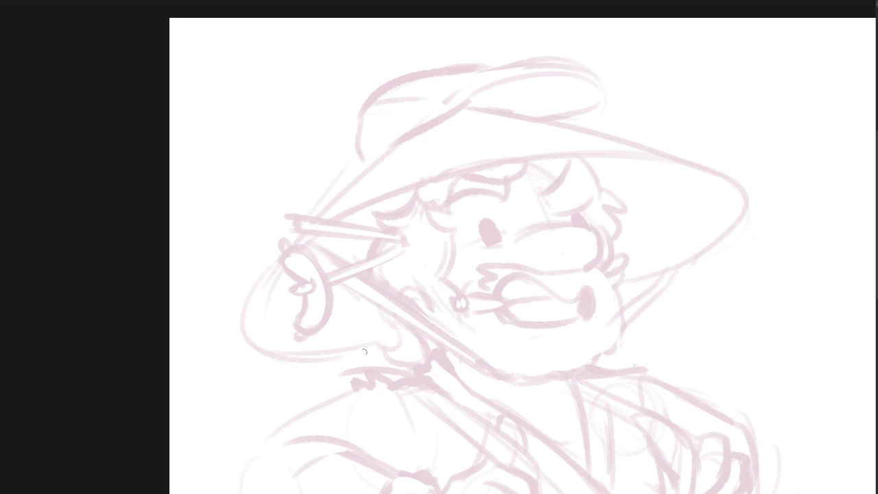
# - Ink the hat brim as one sweeping oval, erase the part crossing the face, and extend its end behind the neck
pyautogui.moveTo(382, 341)
pyautogui.mouseDown()
pyautogui.moveTo(337, 343)
pyautogui.moveTo(496, 171)
pyautogui.moveTo(676, 255)
pyautogui.moveTo(571, 285)
pyautogui.mouseUp()
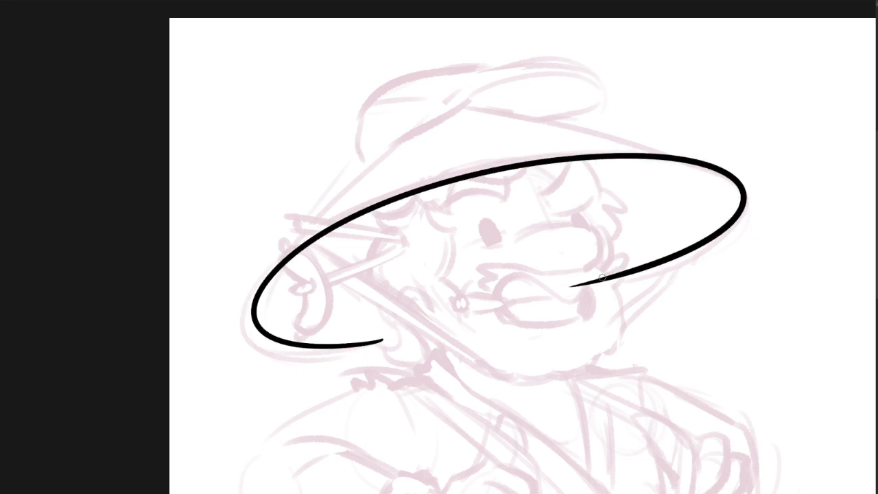
pyautogui.scroll(2, 614, 279)
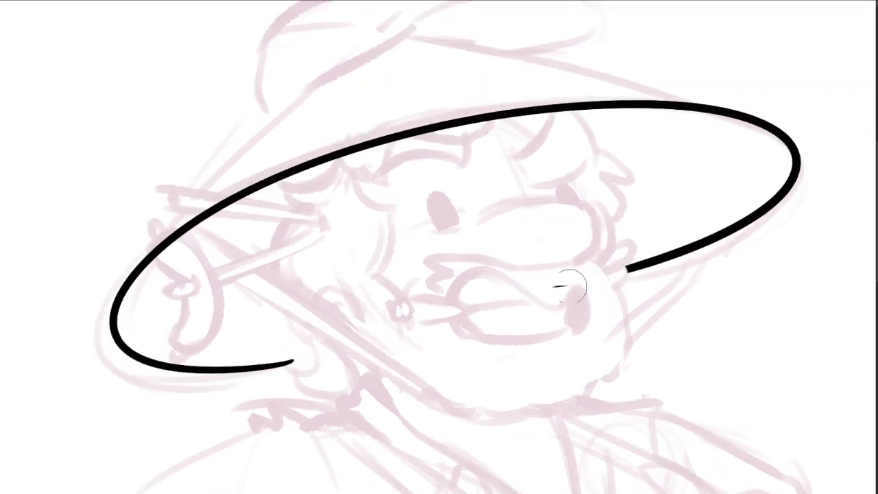
pyautogui.moveTo(263, 365); pyautogui.dragTo(327, 353)
# - Ink the two sloping upper edges of the hat, running from the brim's sides to a peak at the crown
pyautogui.moveTo(365, 250); pyautogui.dragTo(356, 312)
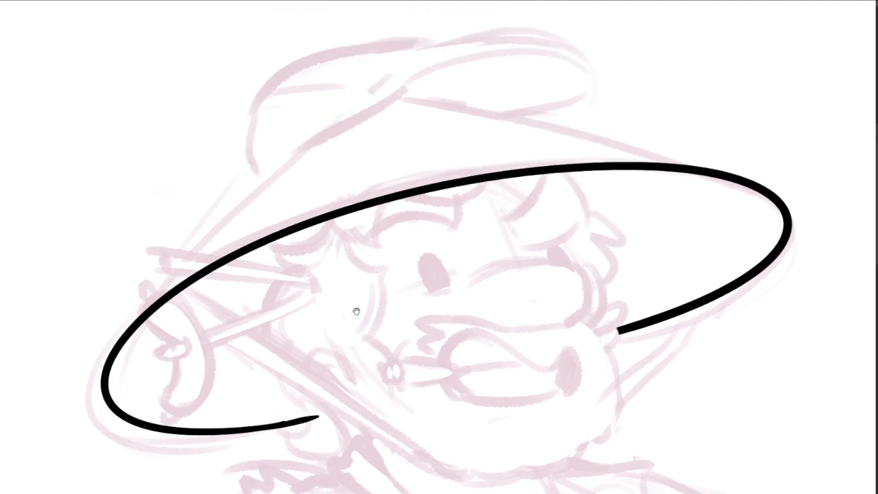
pyautogui.moveTo(102, 379)
pyautogui.mouseDown()
pyautogui.moveTo(154, 292)
pyautogui.moveTo(375, 103)
pyautogui.moveTo(793, 182)
pyautogui.moveTo(371, 100)
pyautogui.mouseUp()
pyautogui.hotkey('ctrl', 'z')
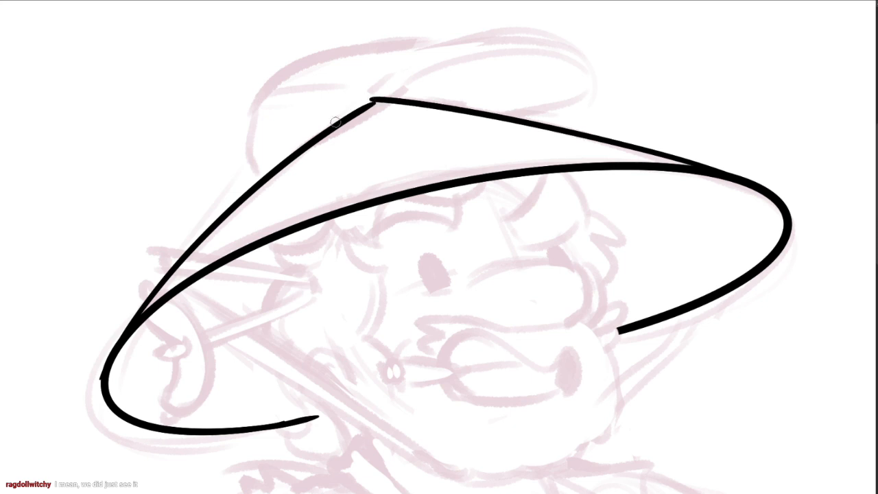
# - Ink the looping fold of the hat's crown, with a curve rising across the peak and returning to the brim slope
pyautogui.scroll(4, 373, 82)
pyautogui.moveTo(146, 311)
pyautogui.mouseDown()
pyautogui.moveTo(87, 336)
pyautogui.moveTo(372, 208)
pyautogui.mouseUp()
pyautogui.moveTo(367, 218)
pyautogui.mouseDown()
pyautogui.moveTo(320, 243)
pyautogui.moveTo(490, 122)
pyautogui.moveTo(877, 121)
pyautogui.mouseUp()
pyautogui.moveTo(868, 134)
pyautogui.mouseDown()
pyautogui.moveTo(762, 164)
pyautogui.moveTo(723, 161)
pyautogui.mouseUp()
pyautogui.moveTo(617, 68)
pyautogui.mouseDown()
pyautogui.moveTo(659, 71)
pyautogui.moveTo(739, 194)
pyautogui.moveTo(547, 237)
pyautogui.mouseUp()
pyautogui.moveTo(357, 210); pyautogui.dragTo(484, 229)
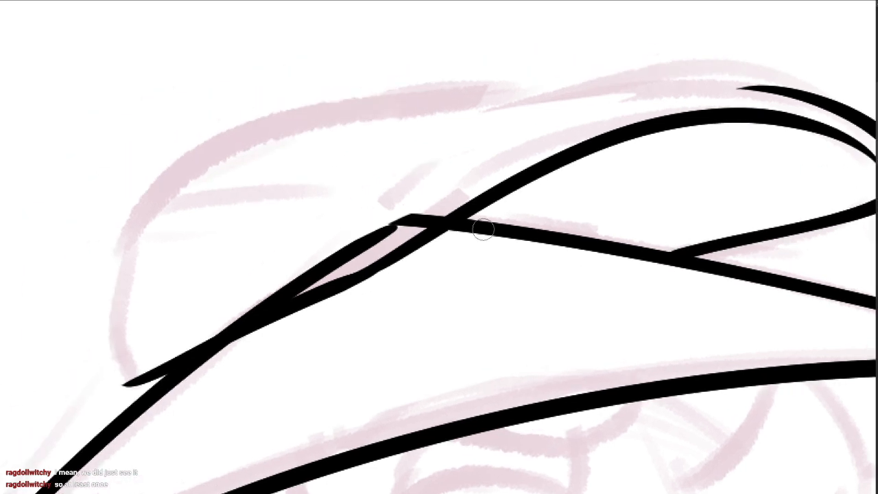
# - Erase the leftover slope line and peak beside the crown fold, and ink a parallel outer curve above the loop
pyautogui.press('e')
pyautogui.moveTo(395, 219)
pyautogui.mouseDown()
pyautogui.moveTo(400, 229)
pyautogui.moveTo(336, 240)
pyautogui.moveTo(235, 280)
pyautogui.mouseUp()
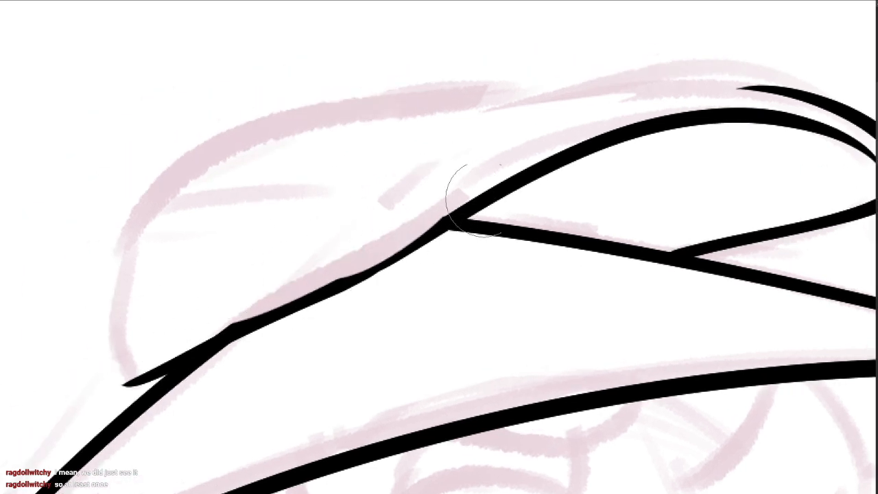
pyautogui.press('e')
pyautogui.moveTo(377, 229); pyautogui.dragTo(784, 89)
pyautogui.moveTo(420, 210); pyautogui.dragTo(431, 225)
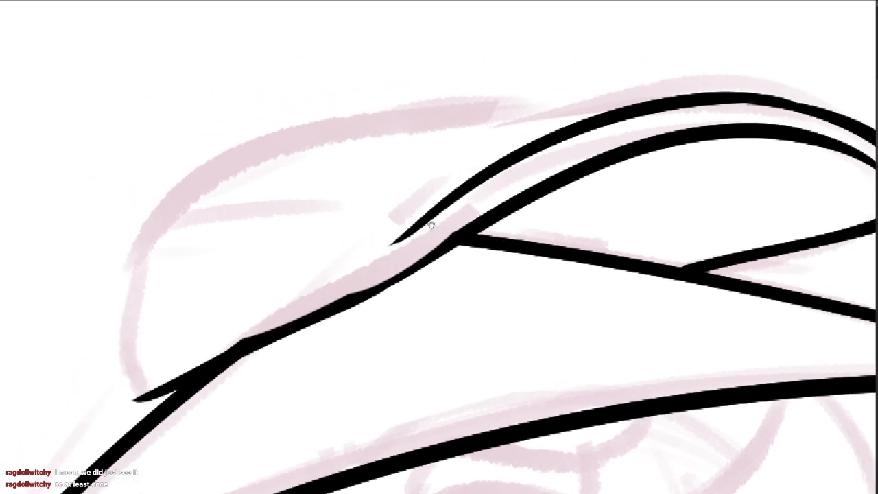
# - Ink the hat crown's outline and its thin crease line over the pink sketch
pyautogui.moveTo(662, 101)
pyautogui.mouseDown()
pyautogui.moveTo(255, 151)
pyautogui.moveTo(141, 245)
pyautogui.moveTo(140, 398)
pyautogui.moveTo(377, 286)
pyautogui.mouseUp()
pyautogui.moveTo(328, 308); pyautogui.dragTo(401, 265)
pyautogui.moveTo(441, 215); pyautogui.dragTo(445, 200)
pyautogui.moveTo(173, 232); pyautogui.dragTo(394, 207)
pyautogui.scroll(-4, 395, 226)
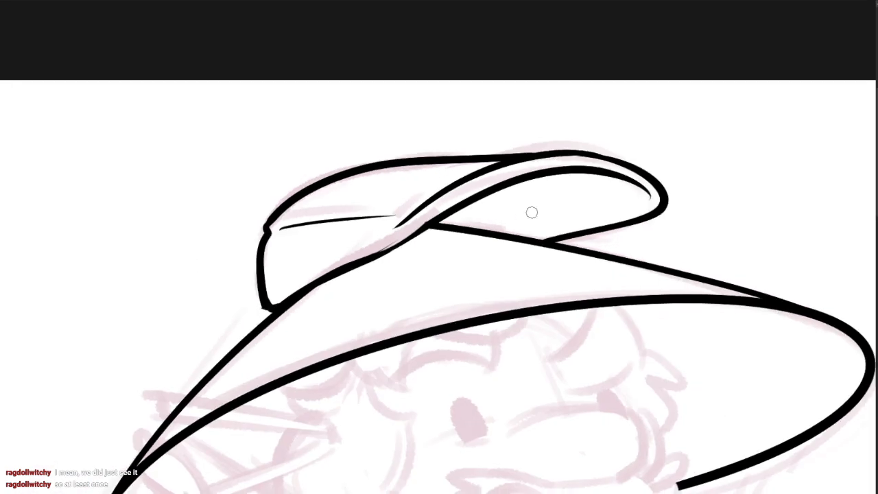
# - Ink the small curved line inside the hat crown's folded opening
pyautogui.keyDown('ctrl'); pyautogui.click(487, 231); pyautogui.keyUp('ctrl')
pyautogui.moveTo(480, 186); pyautogui.dragTo(617, 209)
pyautogui.hotkey('ctrl', 'z')
pyautogui.moveTo(478, 186); pyautogui.dragTo(582, 235)
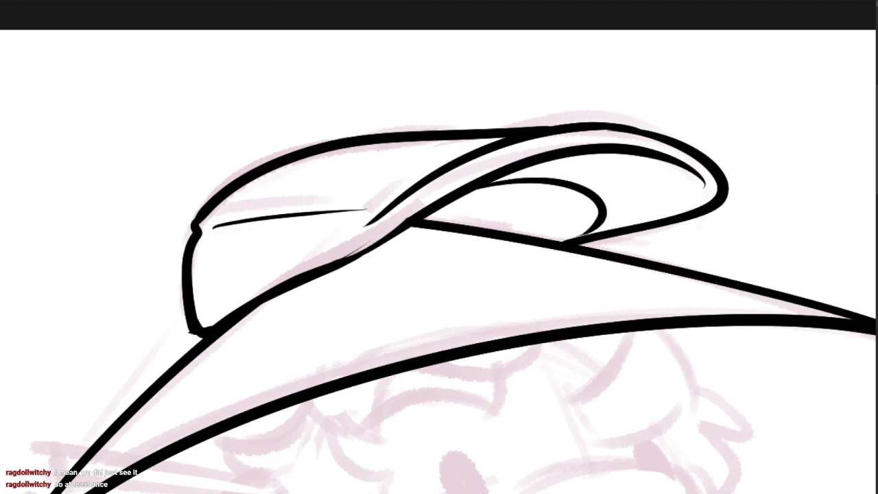
pyautogui.hotkey('ctrl', 'z')
pyautogui.moveTo(480, 186)
pyautogui.mouseDown()
pyautogui.moveTo(602, 213)
pyautogui.moveTo(580, 236)
pyautogui.moveTo(513, 263)
pyautogui.mouseUp()
pyautogui.hotkey('ctrl', 'z')
pyautogui.moveTo(667, 276); pyautogui.dragTo(612, 245)
pyautogui.moveTo(520, 288); pyautogui.dragTo(580, 281)
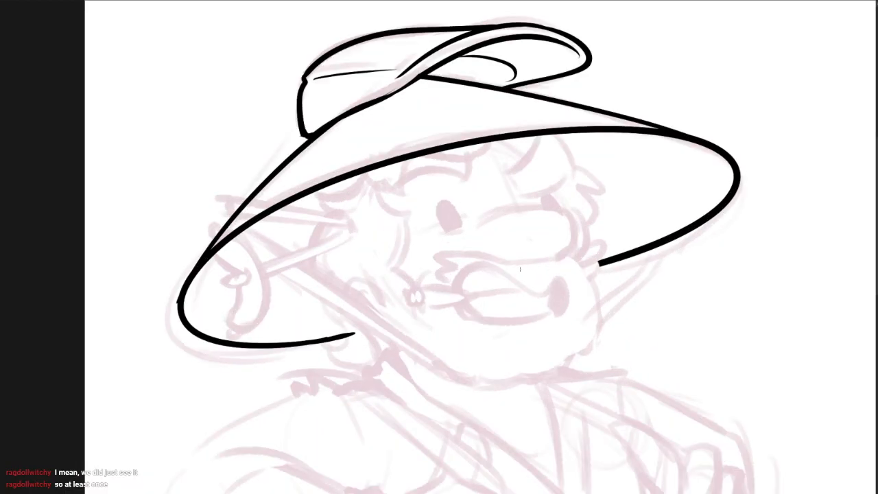
# - Ink the nose's long upper curve and its rounded tip over the sketch
pyautogui.moveTo(466, 256); pyautogui.dragTo(483, 245)
pyautogui.moveTo(590, 208); pyautogui.dragTo(631, 206)
pyautogui.moveTo(409, 210)
pyautogui.mouseDown()
pyautogui.moveTo(594, 192)
pyautogui.moveTo(607, 254)
pyautogui.mouseUp()
pyautogui.moveTo(565, 252); pyautogui.dragTo(584, 253)
pyautogui.hotkey('ctrl', 'z')
pyautogui.moveTo(333, 186); pyautogui.dragTo(609, 159)
pyautogui.hotkey('ctrl', 'z')
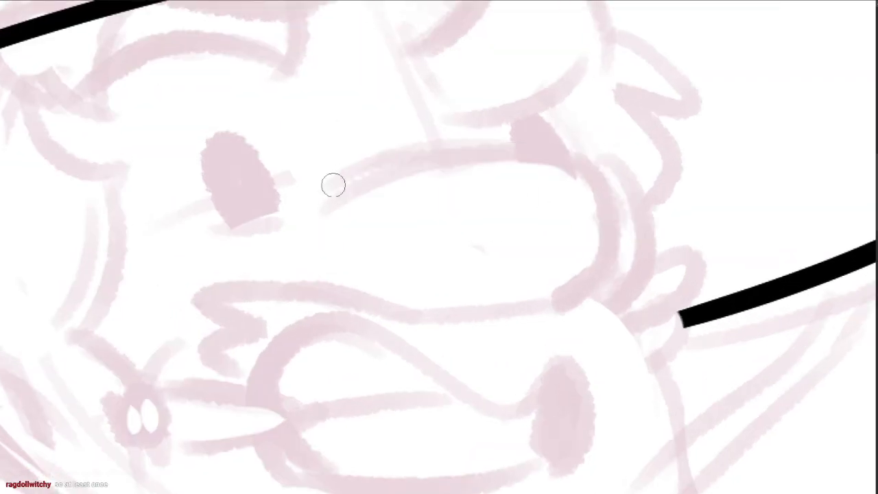
pyautogui.moveTo(333, 186)
pyautogui.mouseDown()
pyautogui.moveTo(574, 157)
pyautogui.moveTo(606, 247)
pyautogui.mouseUp()
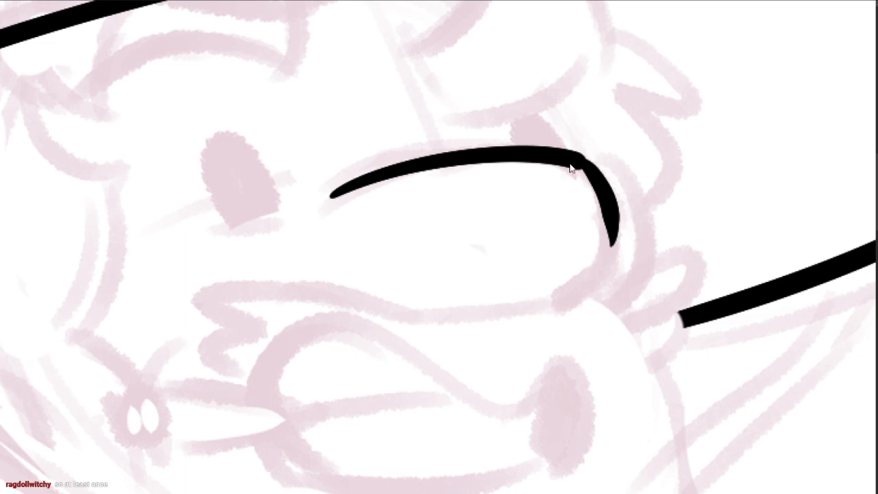
pyautogui.hotkey('ctrl', 'z')
pyautogui.moveTo(580, 163)
pyautogui.mouseDown()
pyautogui.moveTo(617, 243)
pyautogui.moveTo(570, 284)
pyautogui.mouseUp()
pyautogui.hotkey('ctrl', 'z')
pyautogui.moveTo(575, 159)
pyautogui.mouseDown()
pyautogui.moveTo(612, 229)
pyautogui.moveTo(563, 274)
pyautogui.mouseUp()
# - Ink the moustache edge beneath the nose, with curled tufts at both ends
pyautogui.moveTo(392, 259); pyautogui.dragTo(452, 227)
pyautogui.moveTo(417, 261)
pyautogui.mouseDown()
pyautogui.moveTo(304, 279)
pyautogui.moveTo(271, 328)
pyautogui.moveTo(506, 267)
pyautogui.moveTo(671, 210)
pyautogui.mouseUp()
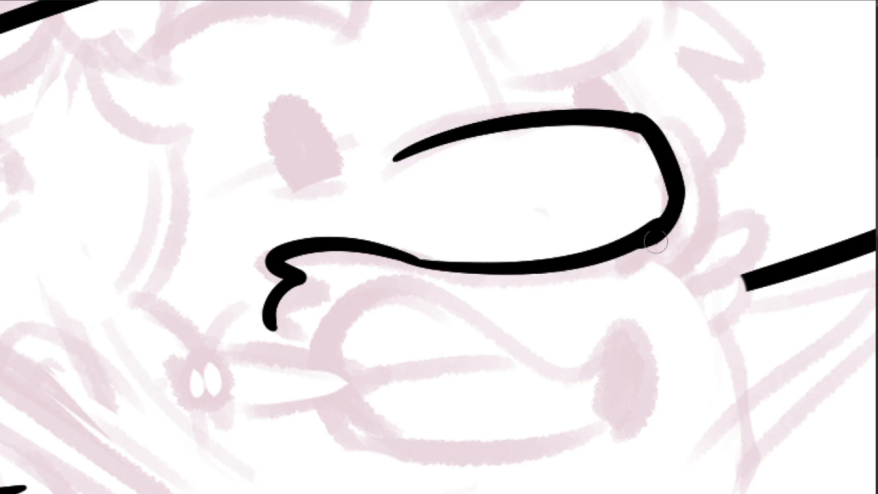
pyautogui.moveTo(655, 241)
pyautogui.mouseDown()
pyautogui.moveTo(741, 264)
pyautogui.moveTo(717, 302)
pyautogui.mouseUp()
pyautogui.hotkey('ctrl', 'z')
pyautogui.moveTo(662, 226)
pyautogui.mouseDown()
pyautogui.moveTo(724, 209)
pyautogui.moveTo(721, 277)
pyautogui.mouseUp()
pyautogui.moveTo(755, 254); pyautogui.dragTo(702, 276)
pyautogui.moveTo(770, 273); pyautogui.dragTo(684, 261)
# - Ink the two tapering edges of the cigarette and its narrow end at the mouth
pyautogui.moveTo(588, 250)
pyautogui.mouseDown()
pyautogui.moveTo(605, 249)
pyautogui.moveTo(496, 230)
pyautogui.moveTo(513, 215)
pyautogui.mouseUp()
pyautogui.moveTo(523, 260)
pyautogui.mouseDown()
pyautogui.moveTo(509, 264)
pyautogui.moveTo(480, 236)
pyautogui.moveTo(392, 229)
pyautogui.mouseUp()
pyautogui.scroll(1, 404, 247)
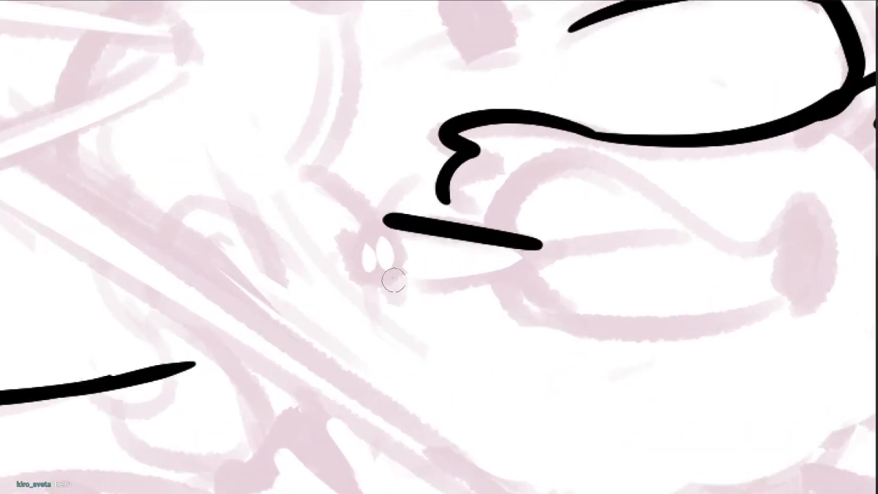
pyautogui.moveTo(393, 280); pyautogui.dragTo(549, 245)
pyautogui.moveTo(600, 218); pyautogui.dragTo(518, 235)
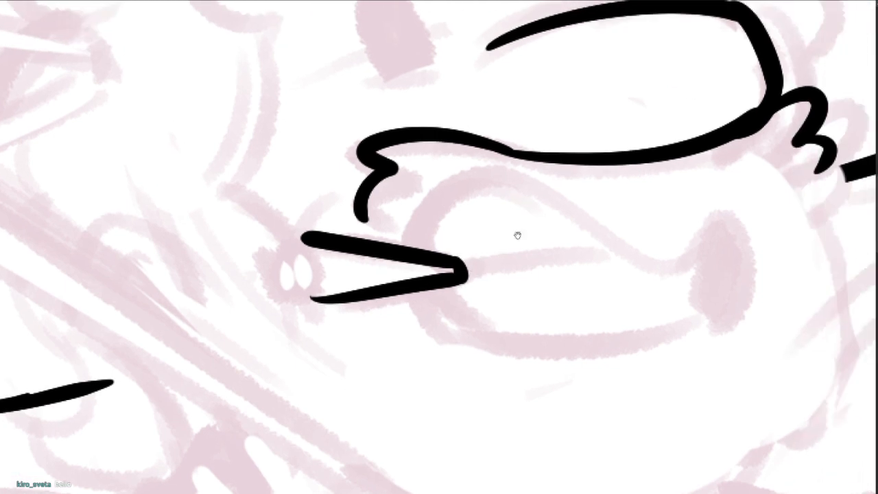
# - Ink the grinning mouth's outline, the line between the teeth and the shaded corner's edge
pyautogui.moveTo(755, 281)
pyautogui.mouseDown()
pyautogui.moveTo(732, 212)
pyautogui.moveTo(608, 229)
pyautogui.moveTo(417, 202)
pyautogui.moveTo(413, 243)
pyautogui.mouseUp()
pyautogui.hotkey('ctrl', 'z')
pyautogui.moveTo(749, 297)
pyautogui.mouseDown()
pyautogui.moveTo(715, 210)
pyautogui.moveTo(570, 214)
pyautogui.moveTo(414, 233)
pyautogui.moveTo(415, 248)
pyautogui.mouseUp()
pyautogui.hotkey('ctrl', 'z')
pyautogui.hotkey('ctrl', 'z')
pyautogui.moveTo(418, 292)
pyautogui.mouseDown()
pyautogui.moveTo(457, 337)
pyautogui.moveTo(721, 314)
pyautogui.moveTo(740, 302)
pyautogui.moveTo(588, 340)
pyautogui.moveTo(422, 292)
pyautogui.moveTo(527, 349)
pyautogui.moveTo(727, 312)
pyautogui.moveTo(752, 255)
pyautogui.moveTo(748, 282)
pyautogui.mouseUp()
pyautogui.hotkey('ctrl', 'z')
pyautogui.hotkey('ctrl', 'z')
pyautogui.moveTo(715, 222); pyautogui.dragTo(712, 309)
pyautogui.moveTo(465, 264)
pyautogui.mouseDown()
pyautogui.moveTo(631, 245)
pyautogui.moveTo(617, 253)
pyautogui.mouseUp()
pyautogui.hotkey('ctrl', 'z')
pyautogui.moveTo(417, 259)
pyautogui.mouseDown()
pyautogui.moveTo(491, 279)
pyautogui.moveTo(496, 313)
pyautogui.mouseUp()
pyautogui.moveTo(511, 274); pyautogui.dragTo(528, 270)
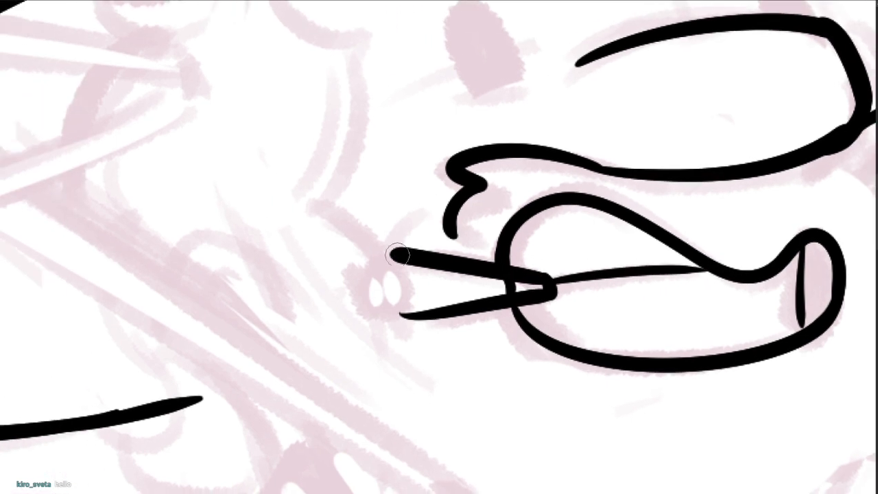
# - Ink the cigarette's burning tip and filter band, and erase the mouth line crossing the cigarette
pyautogui.moveTo(405, 258)
pyautogui.mouseDown()
pyautogui.moveTo(410, 312)
pyautogui.moveTo(361, 266)
pyautogui.moveTo(369, 305)
pyautogui.mouseUp()
pyautogui.moveTo(375, 264)
pyautogui.mouseDown()
pyautogui.moveTo(385, 284)
pyautogui.moveTo(376, 306)
pyautogui.moveTo(367, 261)
pyautogui.moveTo(388, 244)
pyautogui.mouseUp()
pyautogui.press('e')
pyautogui.press('b')
pyautogui.moveTo(400, 292)
pyautogui.mouseDown()
pyautogui.moveTo(373, 312)
pyautogui.moveTo(406, 318)
pyautogui.mouseUp()
pyautogui.moveTo(416, 277); pyautogui.dragTo(410, 318)
pyautogui.scroll(-4, 454, 300)
pyautogui.press('e')
pyautogui.moveTo(462, 282)
pyautogui.mouseDown()
pyautogui.moveTo(487, 272)
pyautogui.moveTo(444, 268)
pyautogui.moveTo(457, 295)
pyautogui.mouseUp()
pyautogui.press('p')
pyautogui.scroll(-3, 506, 278)
pyautogui.scroll(-4, 531, 269)
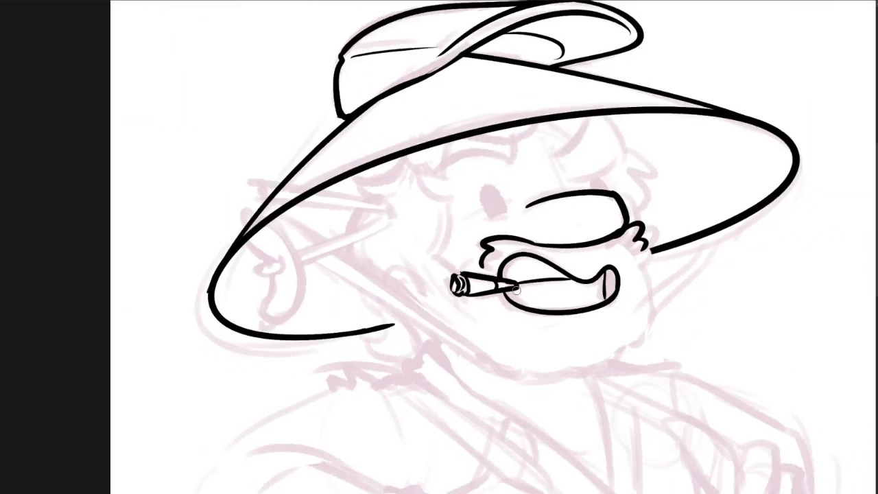
# - Ink the large curved hair lock hanging from the hat brim above the nose
pyautogui.scroll(4, 481, 183)
pyautogui.scroll(3, 480, 184)
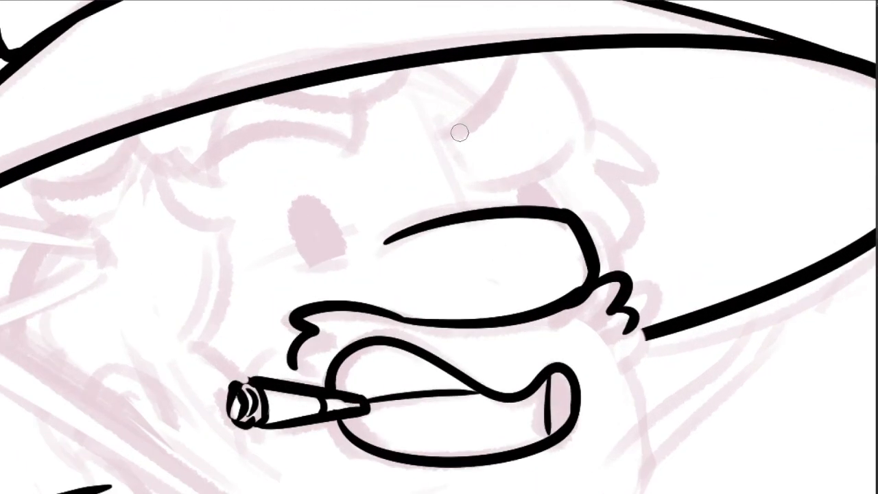
pyautogui.moveTo(457, 131)
pyautogui.mouseDown()
pyautogui.moveTo(491, 178)
pyautogui.moveTo(476, 173)
pyautogui.moveTo(562, 152)
pyautogui.mouseUp()
pyautogui.hotkey('ctrl', 'z')
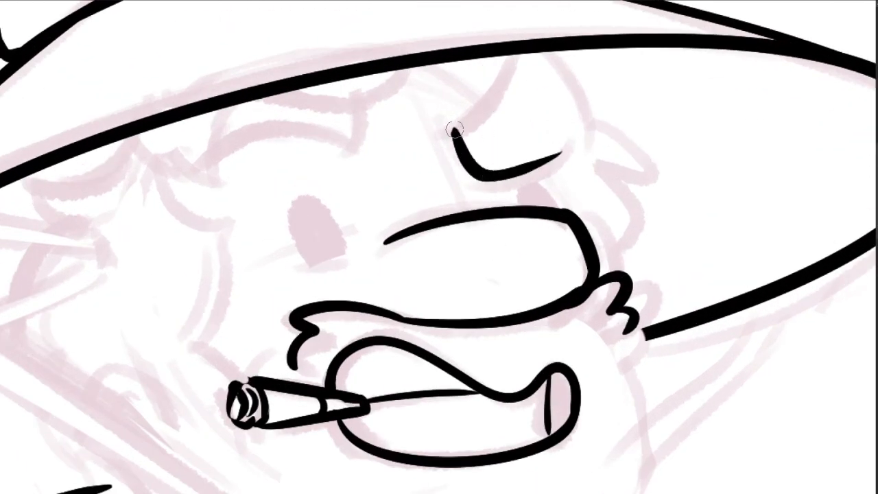
pyautogui.moveTo(455, 130)
pyautogui.mouseDown()
pyautogui.moveTo(523, 52)
pyautogui.moveTo(584, 106)
pyautogui.moveTo(573, 140)
pyautogui.moveTo(480, 175)
pyautogui.mouseUp()
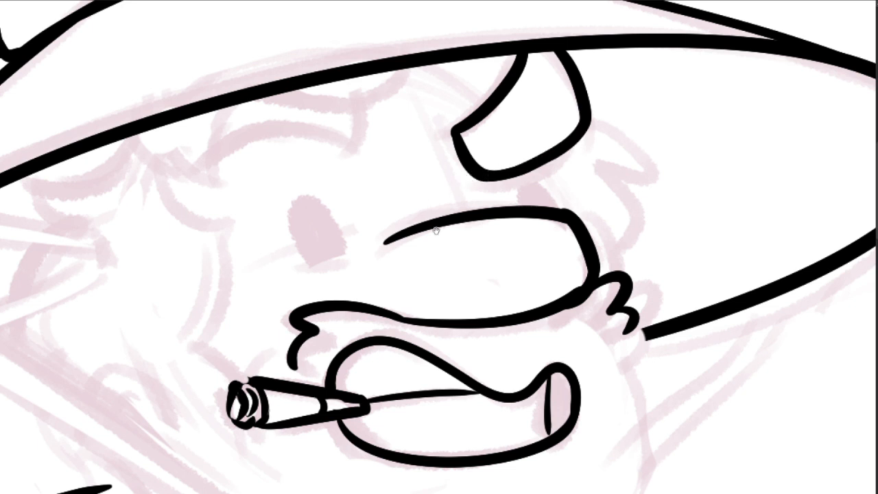
# - Ink the fringe of hair locks along the hat brim, from the forehead to the large curved lock
pyautogui.moveTo(436, 231); pyautogui.dragTo(589, 239)
pyautogui.moveTo(510, 153)
pyautogui.mouseDown()
pyautogui.moveTo(515, 111)
pyautogui.moveTo(472, 91)
pyautogui.mouseUp()
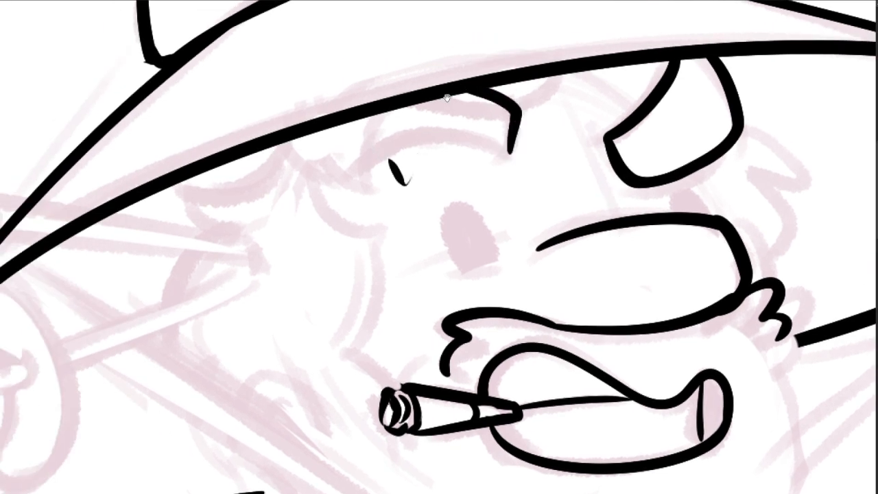
pyautogui.moveTo(455, 199)
pyautogui.mouseDown()
pyautogui.moveTo(480, 212)
pyautogui.moveTo(482, 177)
pyautogui.mouseUp()
pyautogui.hotkey('ctrl', 'z')
pyautogui.moveTo(418, 131)
pyautogui.mouseDown()
pyautogui.moveTo(393, 220)
pyautogui.moveTo(337, 176)
pyautogui.mouseUp()
pyautogui.moveTo(340, 182)
pyautogui.mouseDown()
pyautogui.moveTo(347, 204)
pyautogui.moveTo(305, 197)
pyautogui.moveTo(311, 163)
pyautogui.moveTo(520, 199)
pyautogui.moveTo(484, 176)
pyautogui.moveTo(503, 180)
pyautogui.moveTo(518, 146)
pyautogui.moveTo(564, 134)
pyautogui.moveTo(590, 105)
pyautogui.moveTo(641, 131)
pyautogui.mouseUp()
pyautogui.hotkey('ctrl', 'z')
pyautogui.moveTo(593, 103); pyautogui.dragTo(652, 135)
# - Ink the short face edge between the large hair lock and the nose
pyautogui.moveTo(752, 270); pyautogui.dragTo(696, 243)
pyautogui.moveTo(667, 161); pyautogui.dragTo(686, 215)
pyautogui.hotkey('ctrl', 'z')
pyautogui.moveTo(664, 164); pyautogui.dragTo(678, 230)
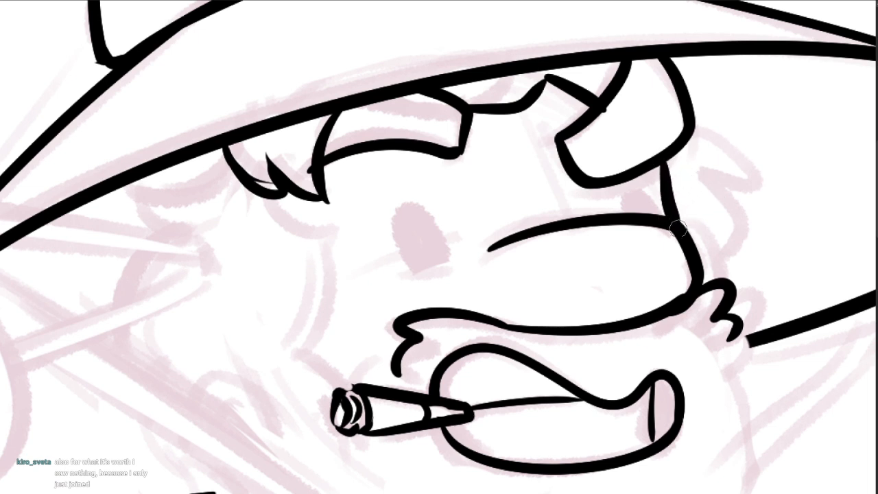
# - Ink the rounded far cheek beside the nose, curving down towards the hat brim's end
pyautogui.moveTo(699, 188); pyautogui.dragTo(680, 178)
pyautogui.moveTo(672, 105)
pyautogui.mouseDown()
pyautogui.moveTo(708, 126)
pyautogui.moveTo(720, 178)
pyautogui.moveTo(713, 237)
pyautogui.moveTo(696, 253)
pyautogui.mouseUp()
pyautogui.hotkey('ctrl', 'z')
pyautogui.moveTo(658, 217)
pyautogui.mouseDown()
pyautogui.moveTo(707, 240)
pyautogui.moveTo(719, 283)
pyautogui.mouseUp()
pyautogui.hotkey('ctrl', 'z')
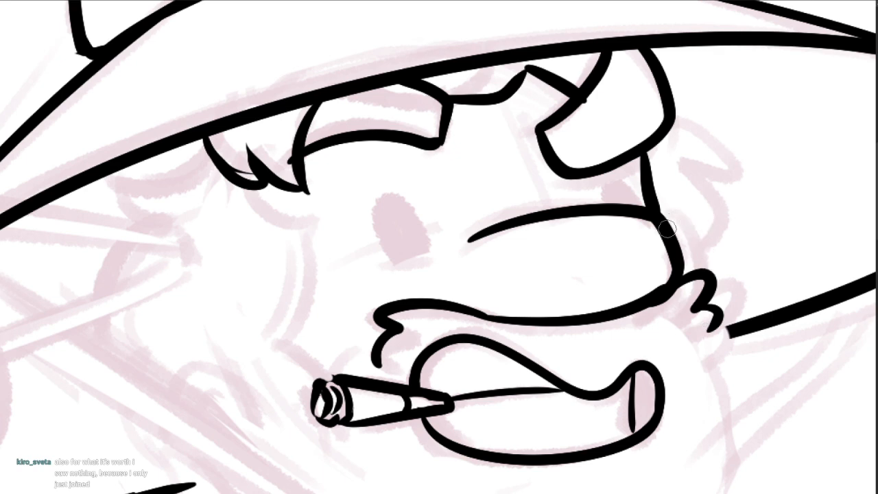
pyautogui.moveTo(669, 219)
pyautogui.mouseDown()
pyautogui.moveTo(734, 251)
pyautogui.moveTo(735, 312)
pyautogui.mouseUp()
pyautogui.scroll(-5, 750, 312)
pyautogui.moveTo(792, 339); pyautogui.dragTo(719, 268)
pyautogui.scroll(5, 666, 255)
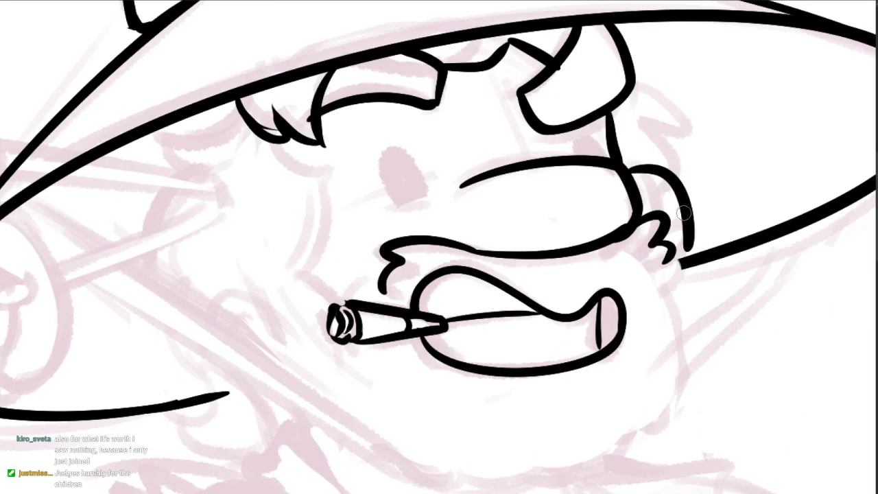
pyautogui.hotkey('ctrl', 'z')
pyautogui.moveTo(632, 168)
pyautogui.mouseDown()
pyautogui.moveTo(671, 183)
pyautogui.moveTo(681, 266)
pyautogui.mouseUp()
pyautogui.hotkey('ctrl', 'z')
pyautogui.moveTo(633, 178)
pyautogui.mouseDown()
pyautogui.moveTo(684, 234)
pyautogui.moveTo(680, 267)
pyautogui.moveTo(660, 264)
pyautogui.moveTo(682, 286)
pyautogui.moveTo(696, 344)
pyautogui.mouseUp()
# - Ink the beard's far side, curving from below the cheek down towards the chin
pyautogui.press('e')
pyautogui.hotkey('ctrl', 'z')
pyautogui.moveTo(690, 255)
pyautogui.mouseDown()
pyautogui.moveTo(707, 324)
pyautogui.moveTo(692, 386)
pyautogui.moveTo(634, 446)
pyautogui.mouseUp()
pyautogui.moveTo(686, 304); pyautogui.dragTo(696, 277)
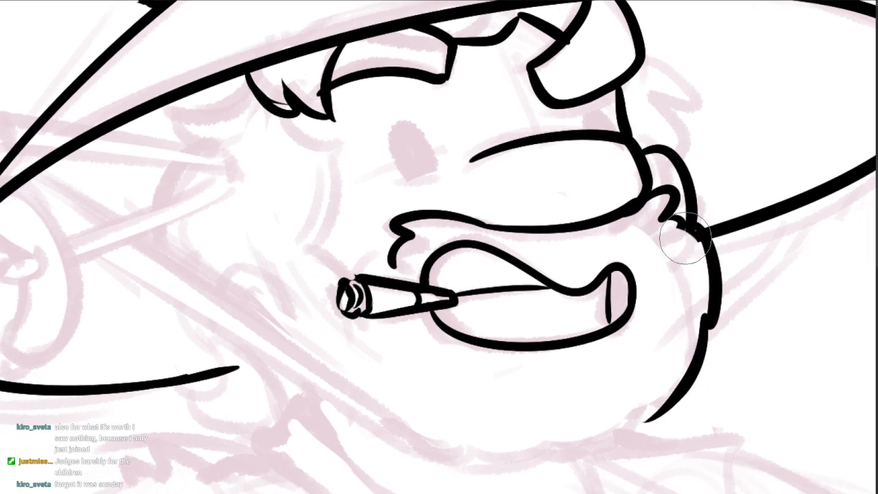
# - Clean up the moustache's far tuft and join it to the cheek and beard outline
pyautogui.moveTo(686, 238); pyautogui.dragTo(689, 247)
pyautogui.press('e')
pyautogui.moveTo(640, 299); pyautogui.dragTo(592, 284)
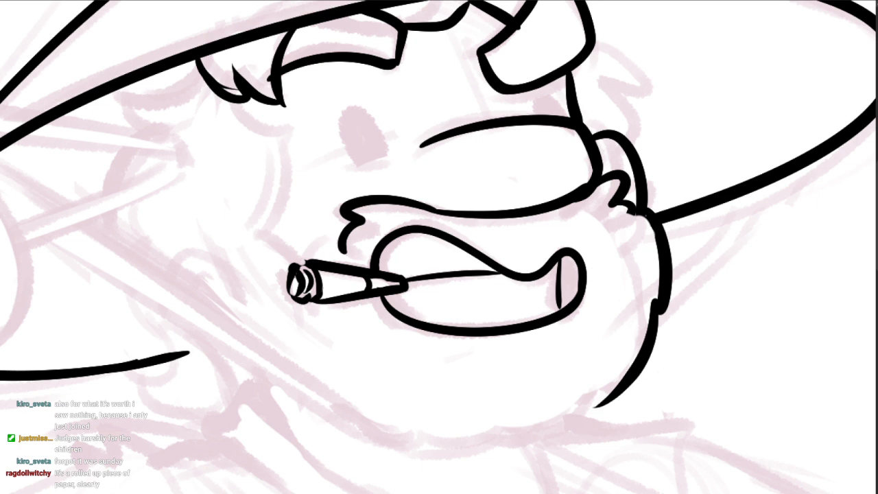
pyautogui.scroll(2, 636, 227)
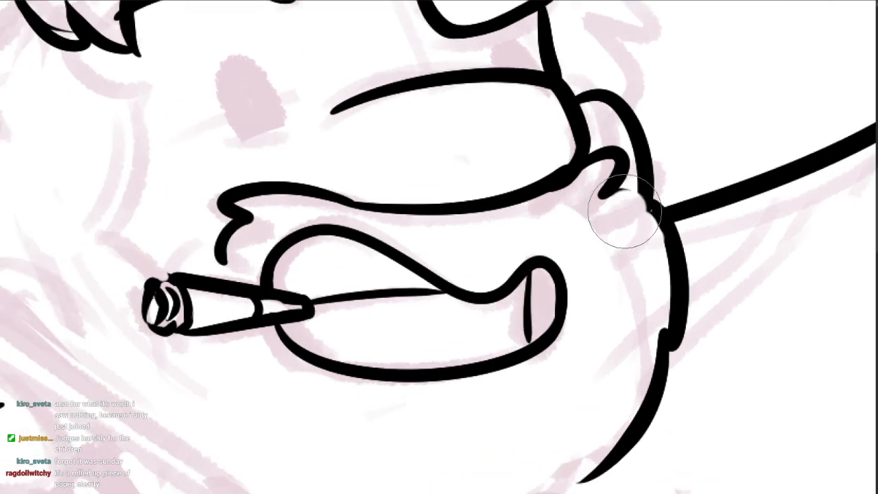
pyautogui.hotkey('ctrl', 'z')
pyautogui.moveTo(606, 196); pyautogui.dragTo(656, 206)
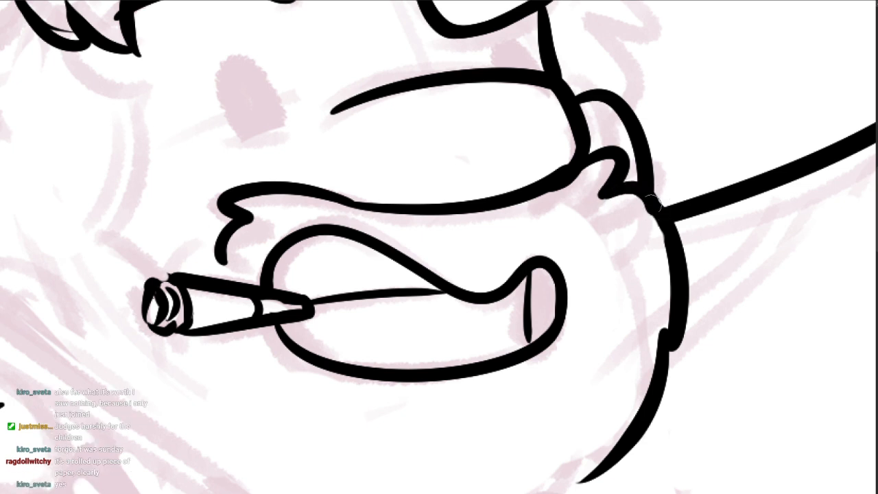
# - Extend the beard's outline under the chin with small jagged tufts
pyautogui.moveTo(491, 273); pyautogui.dragTo(678, 236)
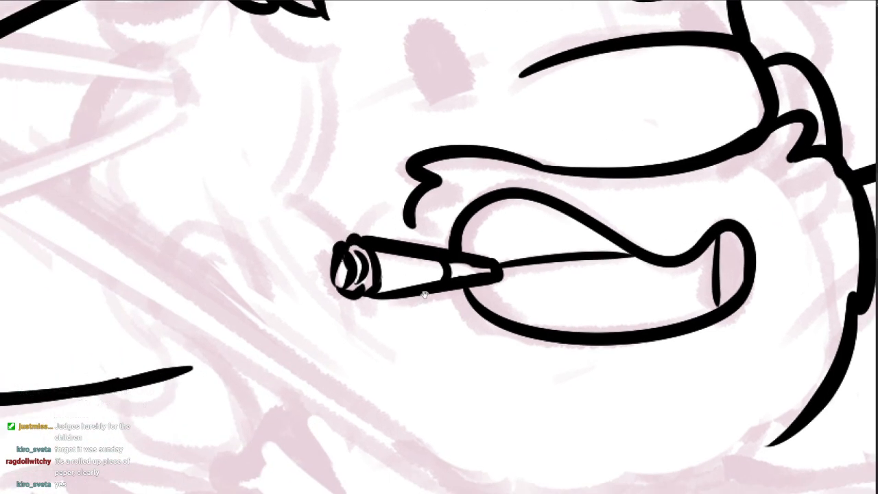
pyautogui.moveTo(424, 295); pyautogui.dragTo(414, 287)
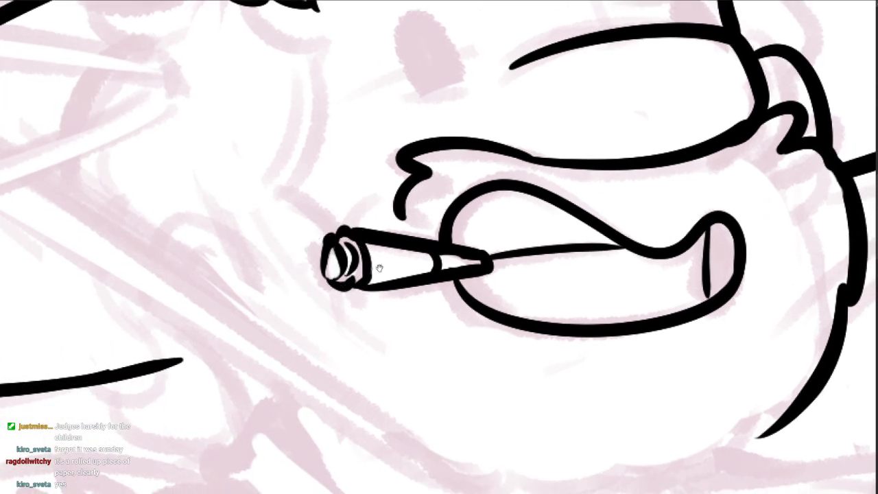
pyautogui.scroll(-3, 379, 268)
pyautogui.scroll(2, 531, 327)
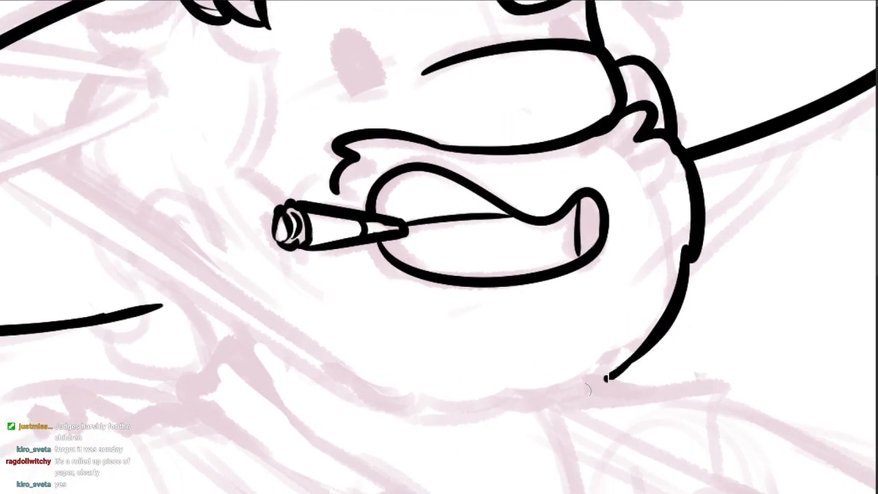
pyautogui.moveTo(588, 389); pyautogui.dragTo(520, 403)
pyautogui.moveTo(443, 416); pyautogui.dragTo(559, 468)
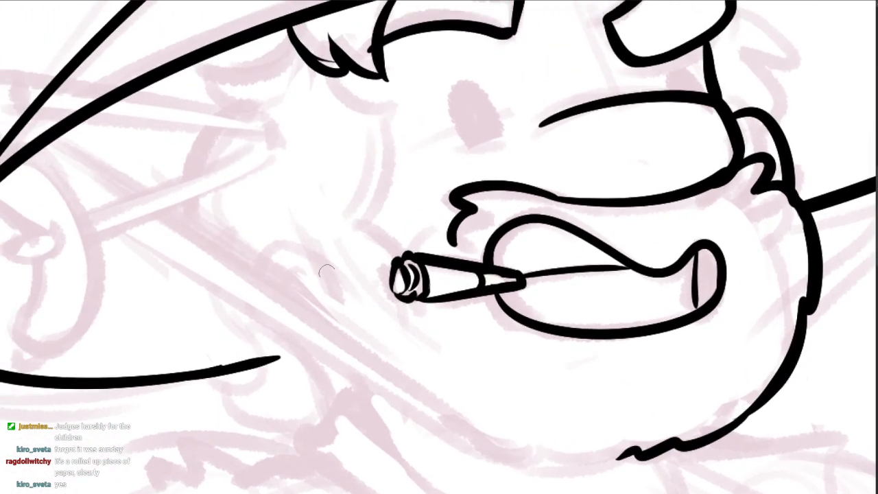
# - Ink the hat's chin straps as paired straight lines running from the brim on both sides of the face
pyautogui.scroll(-2, 336, 269)
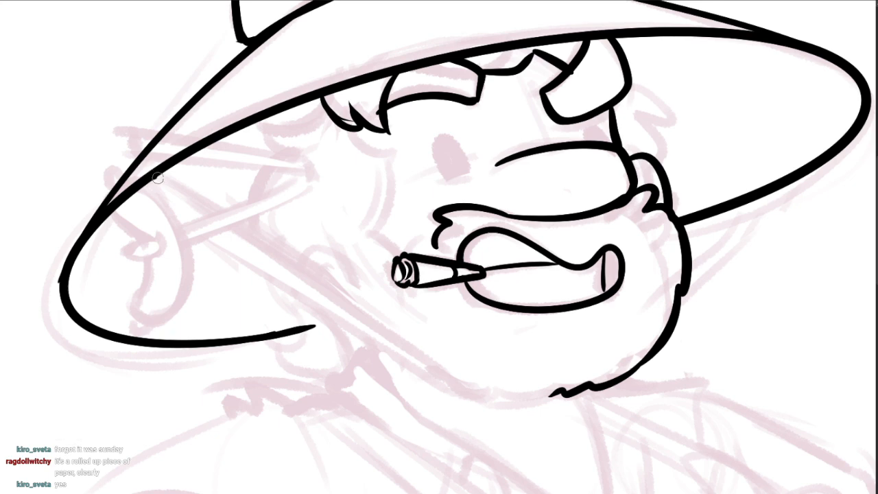
pyautogui.moveTo(157, 178); pyautogui.dragTo(405, 354)
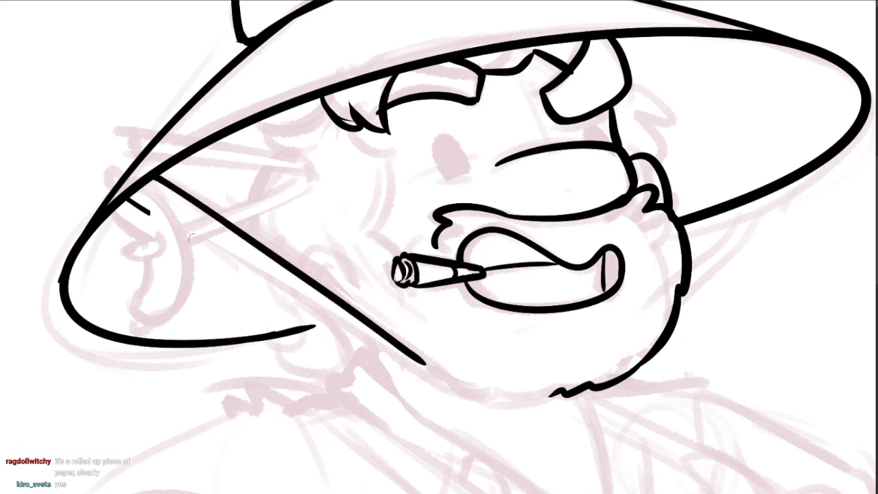
pyautogui.moveTo(149, 215)
pyautogui.mouseDown()
pyautogui.moveTo(377, 349)
pyautogui.moveTo(422, 365)
pyautogui.mouseUp()
pyautogui.scroll(-2, 670, 227)
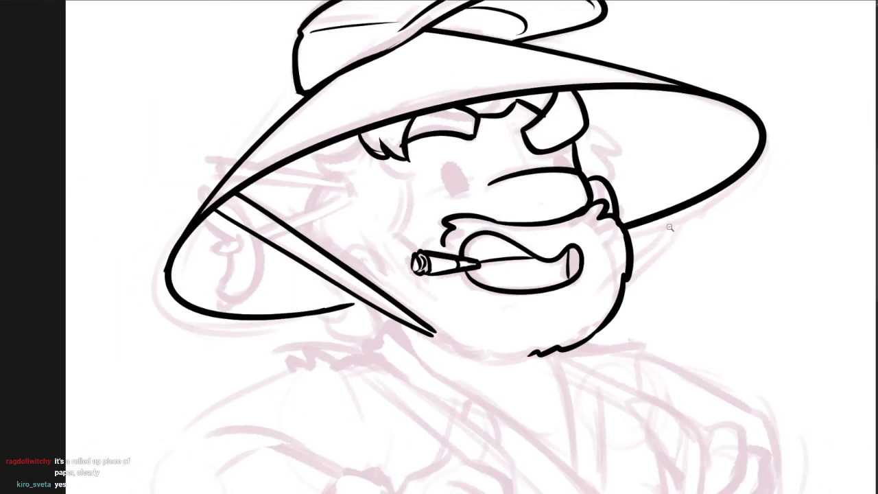
pyautogui.scroll(2, 670, 228)
pyautogui.moveTo(713, 189); pyautogui.dragTo(595, 335)
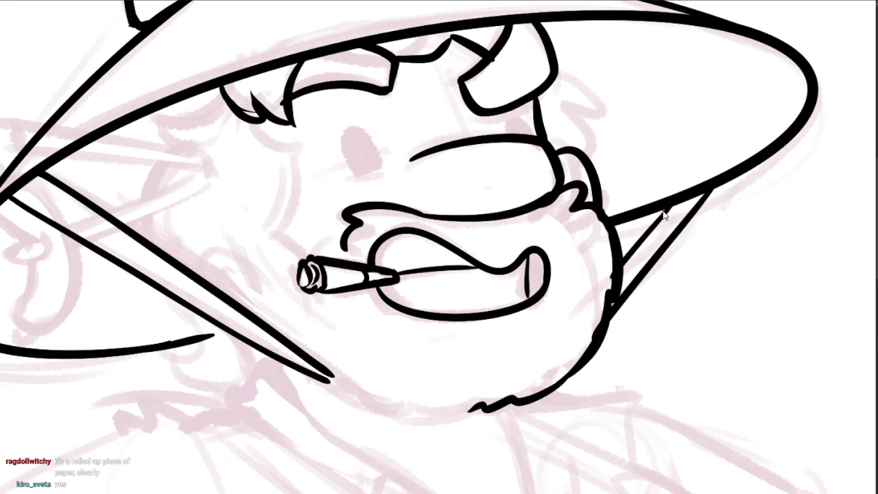
pyautogui.scroll(-3, 657, 258)
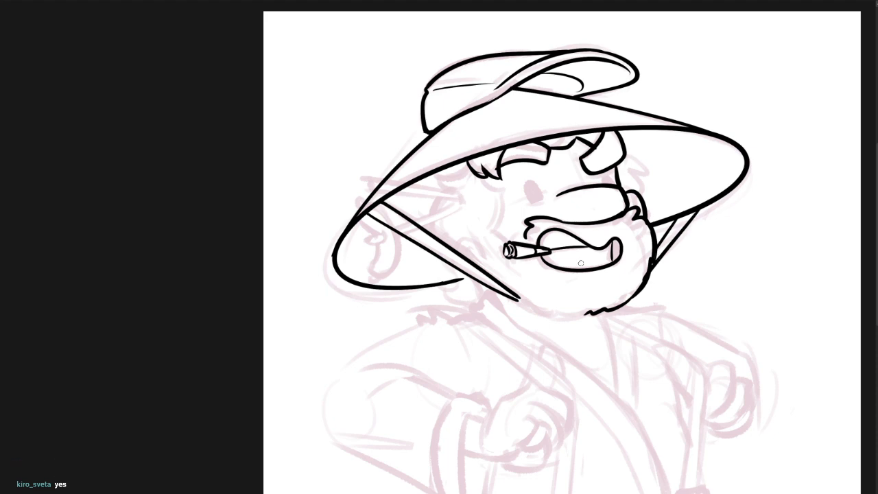
# - Ink the curved near side of the face from the fringe down to the cheek
pyautogui.scroll(4, 581, 263)
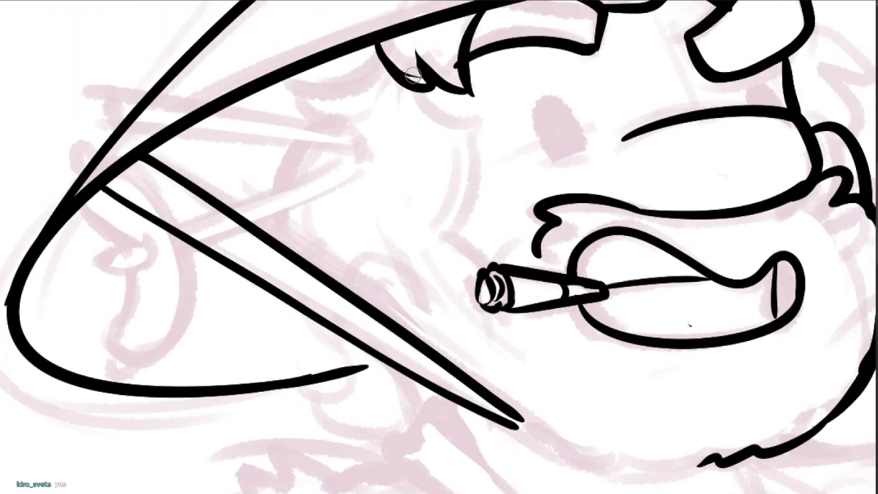
pyautogui.moveTo(413, 75)
pyautogui.mouseDown()
pyautogui.moveTo(468, 132)
pyautogui.moveTo(423, 218)
pyautogui.mouseUp()
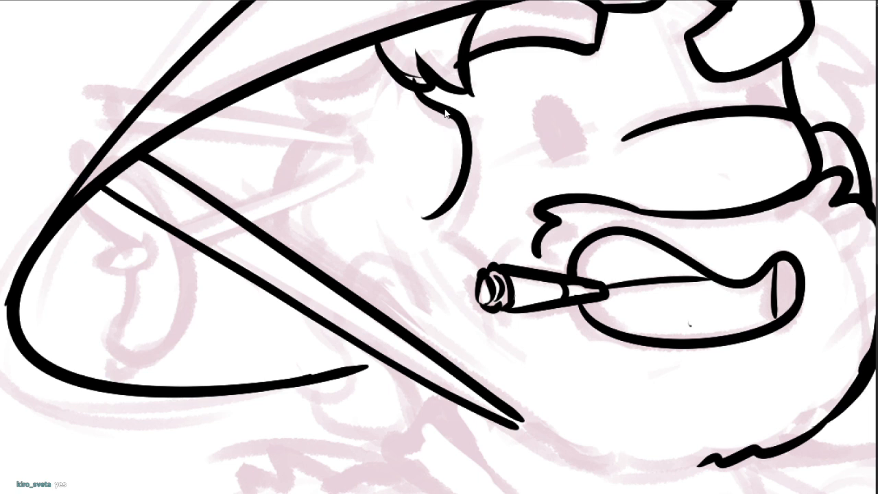
pyautogui.hotkey('ctrl', 'z')
pyautogui.moveTo(416, 81)
pyautogui.mouseDown()
pyautogui.moveTo(472, 161)
pyautogui.moveTo(420, 240)
pyautogui.mouseUp()
# - Erase the overlapping strokes inside the small fringe tuft above the near side of the face
pyautogui.press('e')
pyautogui.moveTo(423, 63); pyautogui.dragTo(430, 65)
pyautogui.moveTo(466, 87); pyautogui.dragTo(448, 162)
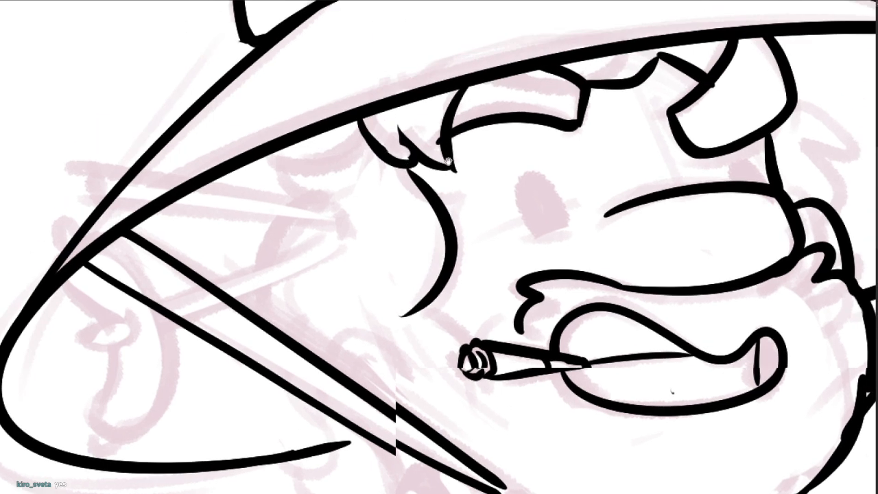
pyautogui.moveTo(409, 125)
pyautogui.mouseDown()
pyautogui.moveTo(400, 129)
pyautogui.moveTo(420, 168)
pyautogui.mouseUp()
pyautogui.press('b')
pyautogui.hotkey('ctrl', 'z')
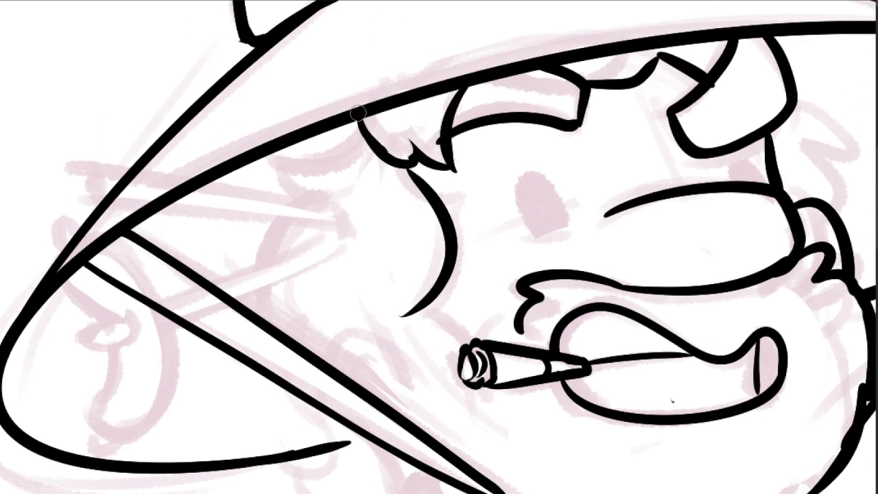
# - Thicken the fringe tuft's edge and ink a pointed hair lock beside it under the hat brim
pyautogui.moveTo(358, 113); pyautogui.dragTo(418, 167)
pyautogui.moveTo(466, 90); pyautogui.dragTo(480, 72)
pyautogui.moveTo(379, 120)
pyautogui.mouseDown()
pyautogui.moveTo(294, 142)
pyautogui.moveTo(345, 175)
pyautogui.moveTo(412, 197)
pyautogui.mouseUp()
pyautogui.moveTo(395, 251); pyautogui.dragTo(488, 243)
pyautogui.click(489, 242)
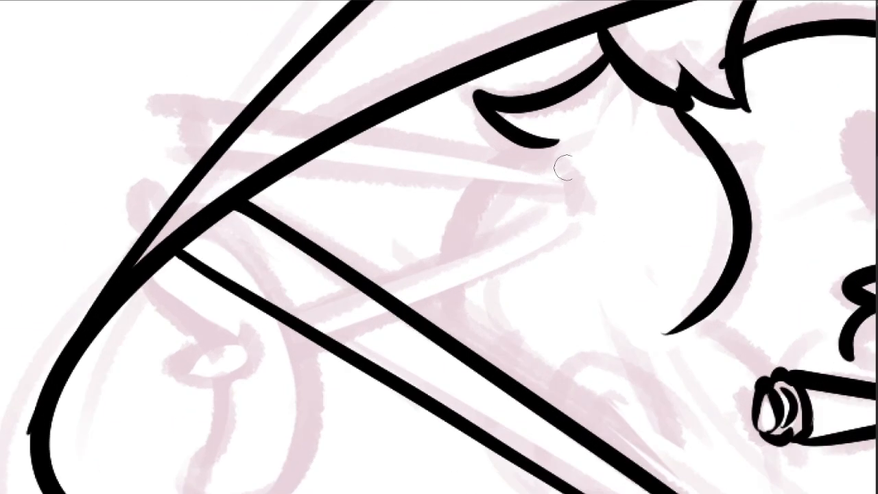
# - Ink the upper thin stick as two parallel straight lines with a closed end, crossing the hat brim toward the face
pyautogui.moveTo(565, 167)
pyautogui.mouseDown()
pyautogui.moveTo(192, 112)
pyautogui.moveTo(194, 138)
pyautogui.moveTo(559, 193)
pyautogui.mouseUp()
pyautogui.moveTo(252, 133); pyautogui.dragTo(542, 182)
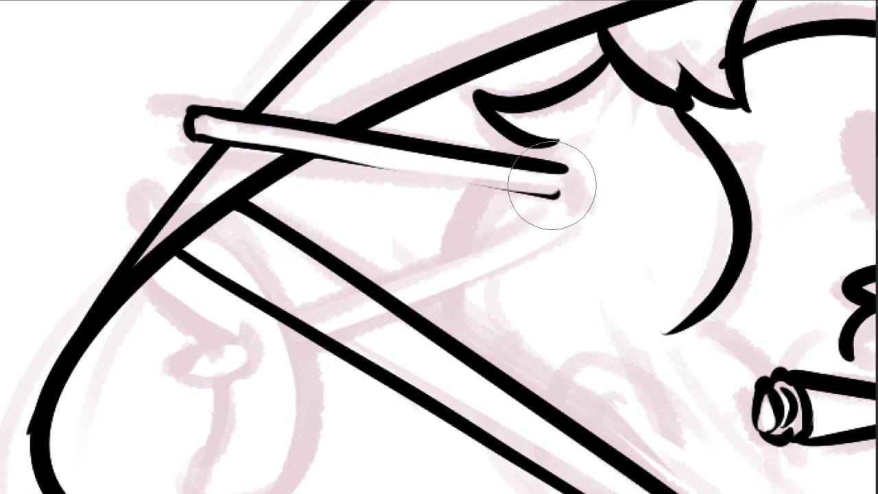
pyautogui.hotkey('ctrl', 'z')
pyautogui.moveTo(206, 114); pyautogui.dragTo(539, 186)
pyautogui.press('b')
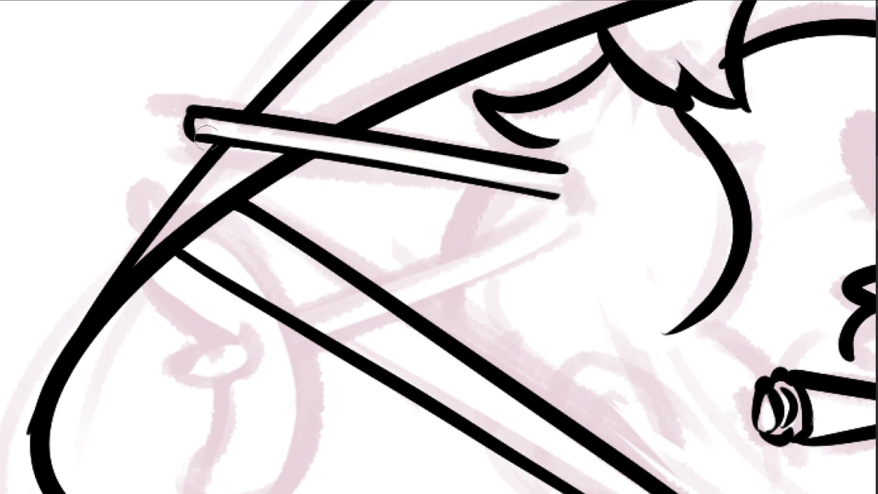
pyautogui.moveTo(206, 138); pyautogui.dragTo(562, 197)
# - Ink two short tapered hair strokes that cross at the inner end of the stick beside the face
pyautogui.moveTo(574, 143); pyautogui.dragTo(542, 241)
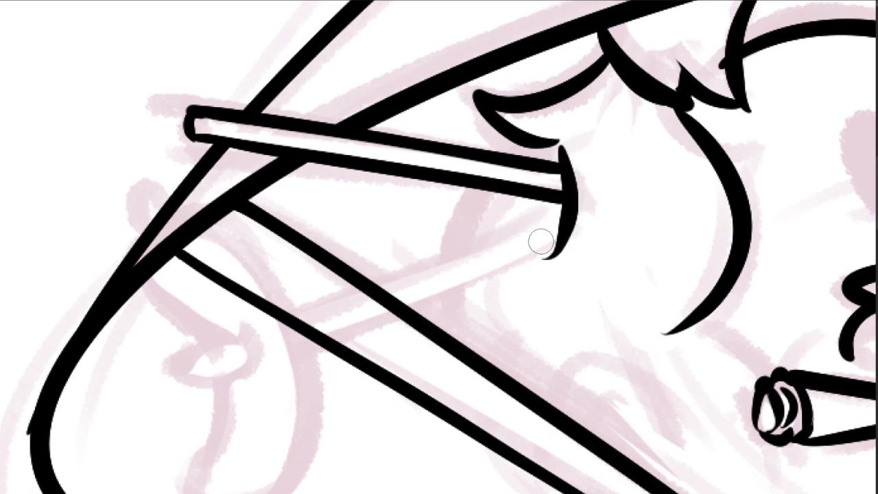
pyautogui.hotkey('ctrl', 'z')
pyautogui.moveTo(570, 144); pyautogui.dragTo(610, 267)
pyautogui.moveTo(564, 235); pyautogui.dragTo(531, 299)
pyautogui.moveTo(503, 271); pyautogui.dragTo(525, 266)
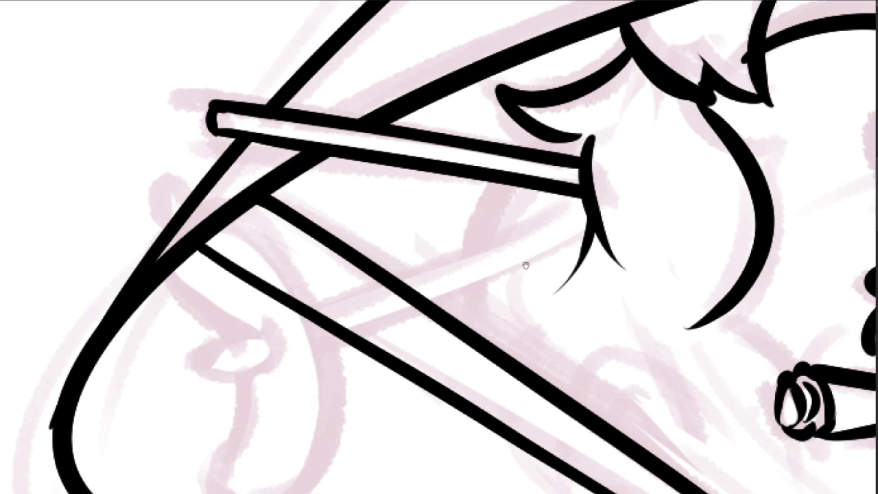
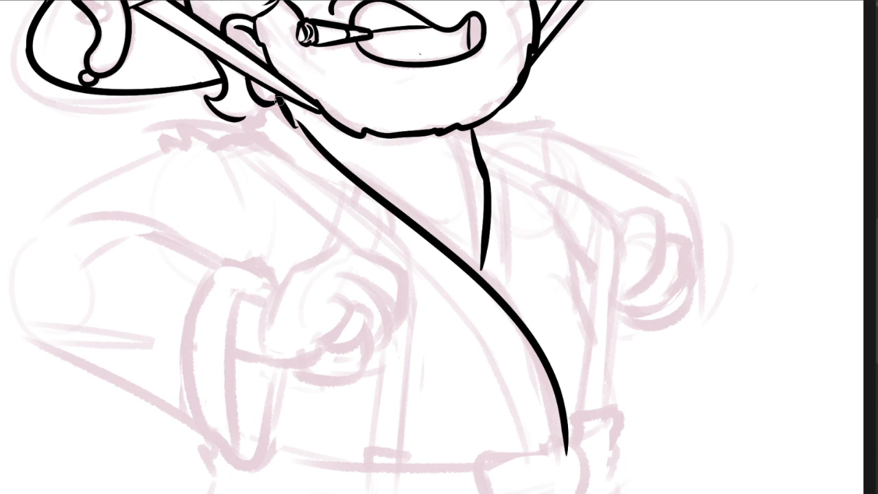
# - Ink the neck line and the robe's collar bands, with a long diagonal outer edge and a second line on the far side
pyautogui.hotkey('ctrl', 'z')
pyautogui.moveTo(282, 109); pyautogui.dragTo(311, 147)
pyautogui.moveTo(256, 104)
pyautogui.mouseDown()
pyautogui.moveTo(261, 142)
pyautogui.moveTo(387, 228)
pyautogui.moveTo(455, 298)
pyautogui.moveTo(502, 367)
pyautogui.moveTo(529, 451)
pyautogui.mouseUp()
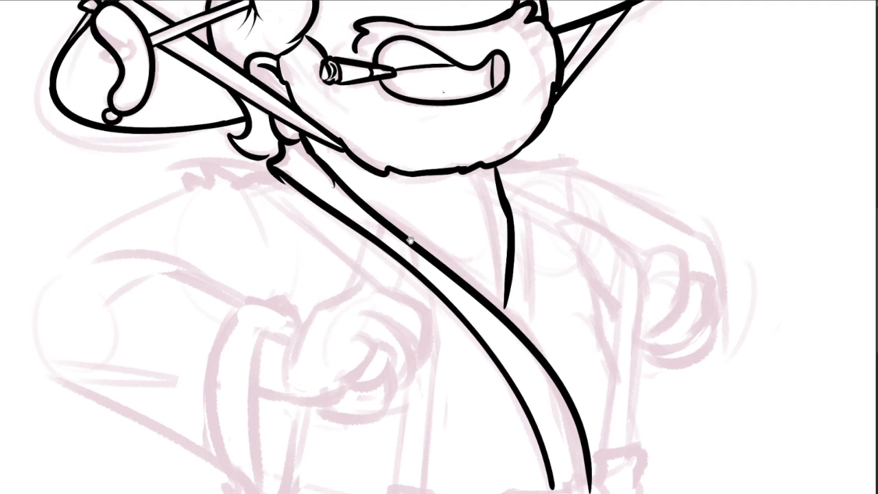
pyautogui.moveTo(539, 224); pyautogui.dragTo(524, 336)
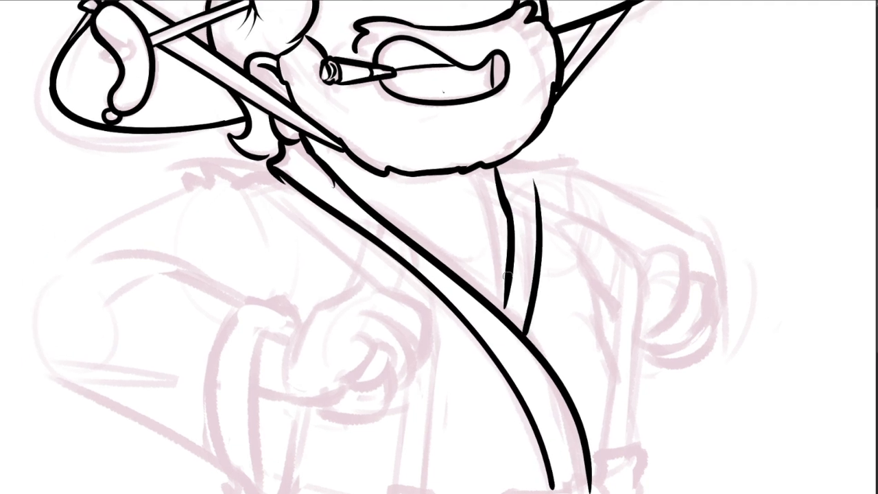
pyautogui.moveTo(539, 301); pyautogui.dragTo(531, 296)
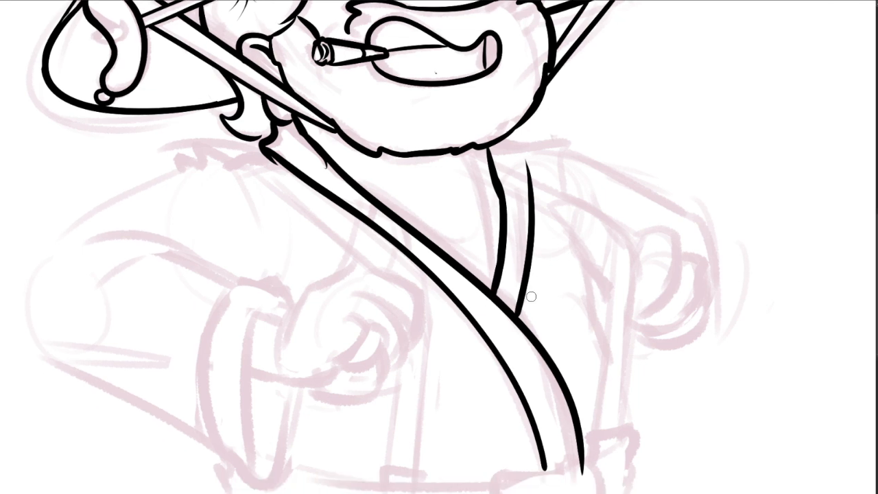
# - Ink the jagged shoulder edge beside the collar and a curved fold line below it
pyautogui.scroll(1, 240, 169)
pyautogui.moveTo(241, 174)
pyautogui.mouseDown()
pyautogui.moveTo(300, 194)
pyautogui.moveTo(396, 150)
pyautogui.moveTo(264, 146)
pyautogui.moveTo(223, 184)
pyautogui.mouseUp()
pyautogui.scroll(-2, 261, 254)
pyautogui.moveTo(275, 115); pyautogui.dragTo(314, 223)
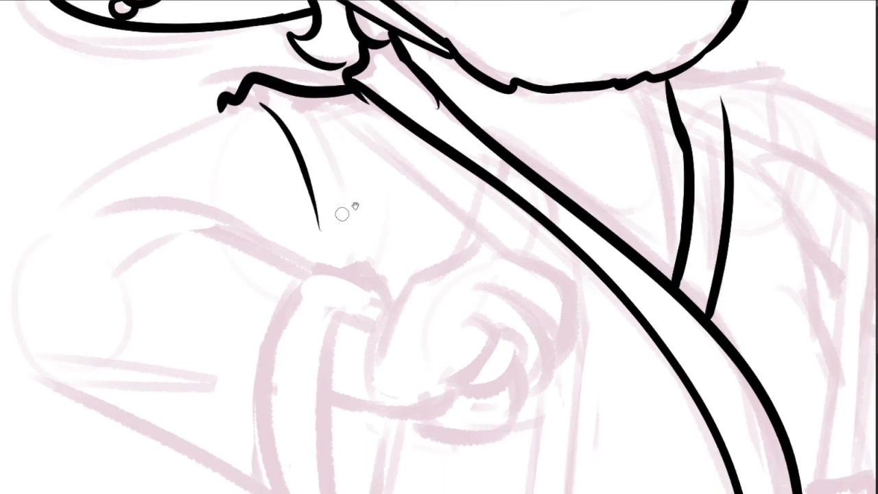
pyautogui.scroll(-1, 441, 124)
pyautogui.click(392, 134)
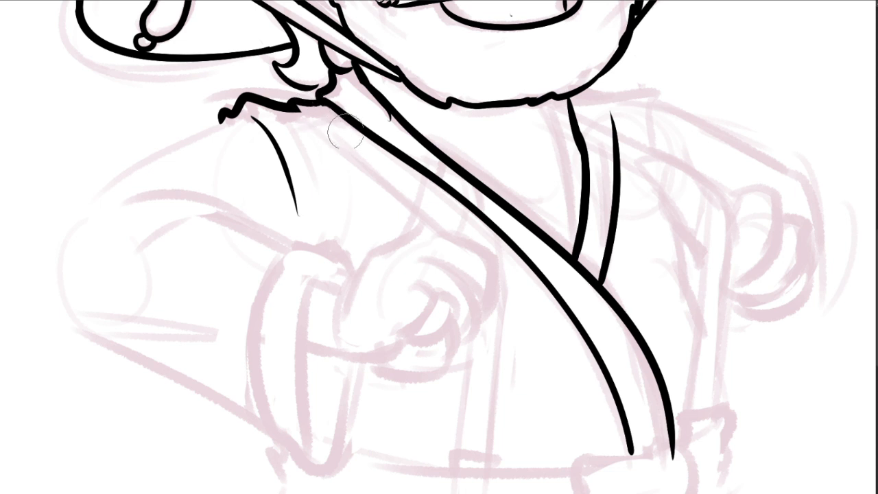
pyautogui.moveTo(318, 106)
pyautogui.mouseDown()
pyautogui.moveTo(494, 257)
pyautogui.moveTo(394, 168)
pyautogui.mouseUp()
pyautogui.hotkey('ctrl', 'z')
pyautogui.moveTo(427, 194); pyautogui.dragTo(480, 234)
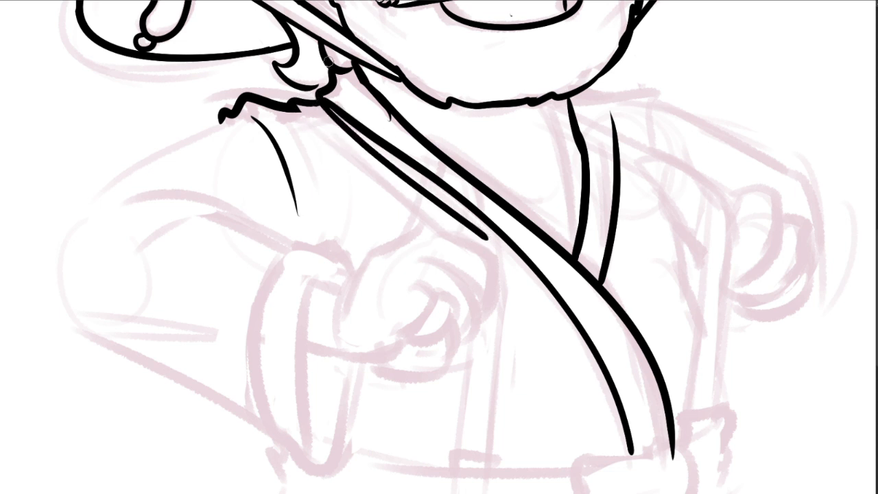
pyautogui.hotkey('ctrl', 'z')
pyautogui.moveTo(407, 229)
pyautogui.mouseDown()
pyautogui.moveTo(458, 172)
pyautogui.moveTo(487, 198)
pyautogui.moveTo(480, 208)
pyautogui.mouseUp()
pyautogui.hotkey('ctrl', 'z')
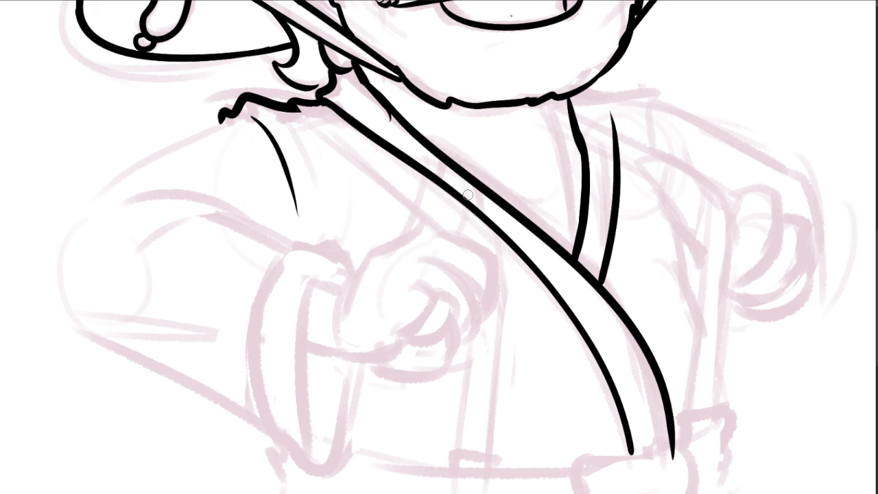
# - Ink the back of the near hand and its thumb over the collar, erasing the collar line inside the thumb
pyautogui.scroll(-1, 479, 200)
pyautogui.scroll(2, 490, 232)
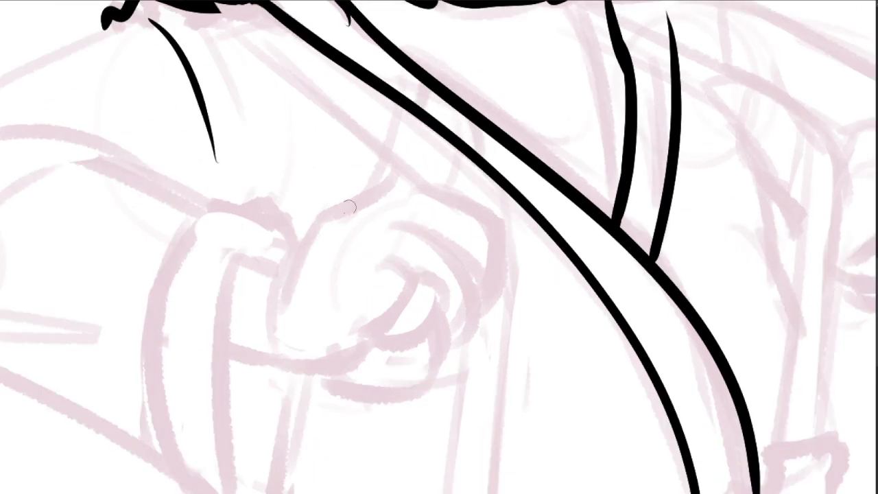
pyautogui.moveTo(287, 293)
pyautogui.mouseDown()
pyautogui.moveTo(356, 188)
pyautogui.moveTo(375, 181)
pyautogui.moveTo(388, 240)
pyautogui.mouseUp()
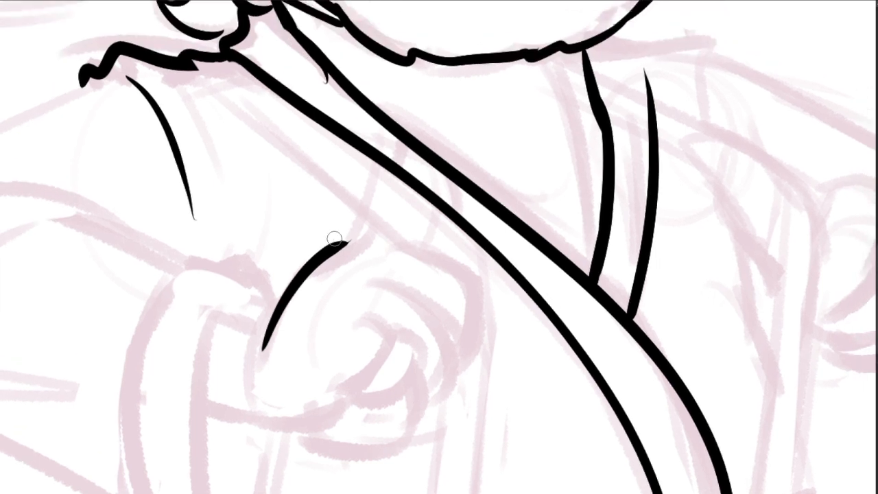
pyautogui.moveTo(335, 239)
pyautogui.mouseDown()
pyautogui.moveTo(421, 147)
pyautogui.moveTo(425, 240)
pyautogui.mouseUp()
pyautogui.press('e')
pyautogui.moveTo(434, 167)
pyautogui.mouseDown()
pyautogui.moveTo(421, 163)
pyautogui.moveTo(422, 180)
pyautogui.moveTo(418, 166)
pyautogui.moveTo(419, 251)
pyautogui.moveTo(440, 214)
pyautogui.mouseUp()
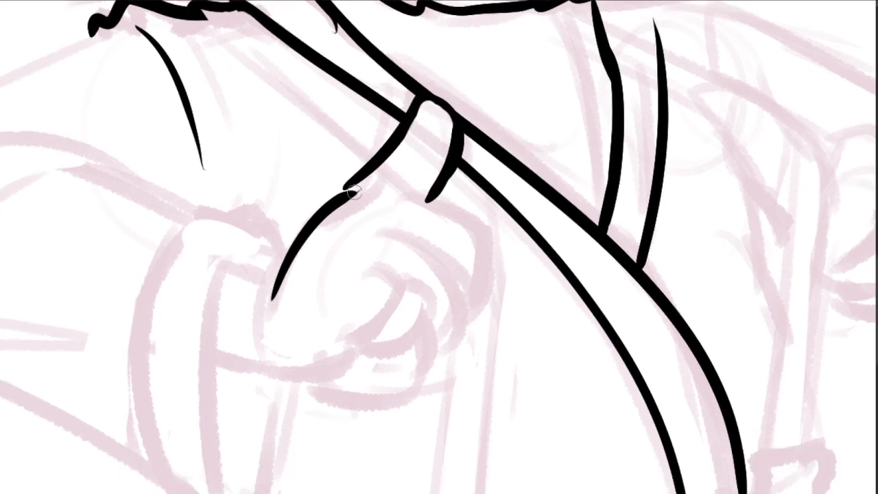
# - Smooth the joint between the thumb and the back of the hand, and ink the upper fingers of the fist
pyautogui.press('e')
pyautogui.moveTo(363, 187); pyautogui.dragTo(303, 257)
pyautogui.press('b')
pyautogui.moveTo(402, 182)
pyautogui.mouseDown()
pyautogui.moveTo(471, 216)
pyautogui.moveTo(483, 243)
pyautogui.moveTo(473, 296)
pyautogui.mouseUp()
pyautogui.moveTo(388, 218)
pyautogui.mouseDown()
pyautogui.moveTo(426, 240)
pyautogui.moveTo(446, 336)
pyautogui.mouseUp()
pyautogui.moveTo(377, 259)
pyautogui.mouseDown()
pyautogui.moveTo(400, 274)
pyautogui.moveTo(433, 333)
pyautogui.moveTo(410, 382)
pyautogui.moveTo(420, 368)
pyautogui.moveTo(365, 393)
pyautogui.moveTo(330, 363)
pyautogui.moveTo(363, 330)
pyautogui.mouseUp()
# - Ink the curled lower fingers and underside of the fist, cleaning overlaps and reinforcing the outer finger edges
pyautogui.press('e')
pyautogui.moveTo(406, 300)
pyautogui.mouseDown()
pyautogui.moveTo(429, 273)
pyautogui.moveTo(410, 282)
pyautogui.moveTo(414, 322)
pyautogui.mouseUp()
pyautogui.press('b')
pyautogui.moveTo(402, 284)
pyautogui.mouseDown()
pyautogui.moveTo(359, 330)
pyautogui.moveTo(404, 339)
pyautogui.moveTo(422, 302)
pyautogui.moveTo(434, 345)
pyautogui.mouseUp()
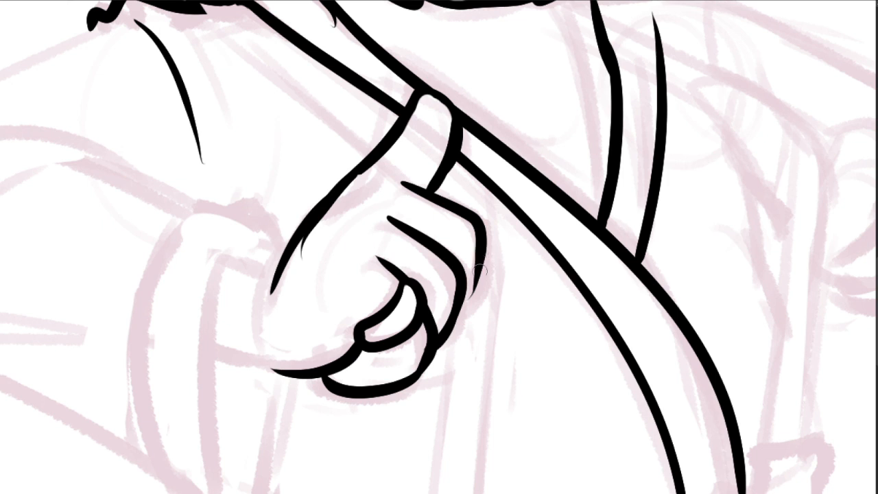
pyautogui.moveTo(481, 271); pyautogui.dragTo(447, 317)
pyautogui.moveTo(355, 352); pyautogui.dragTo(376, 376)
pyautogui.moveTo(377, 341); pyautogui.dragTo(461, 337)
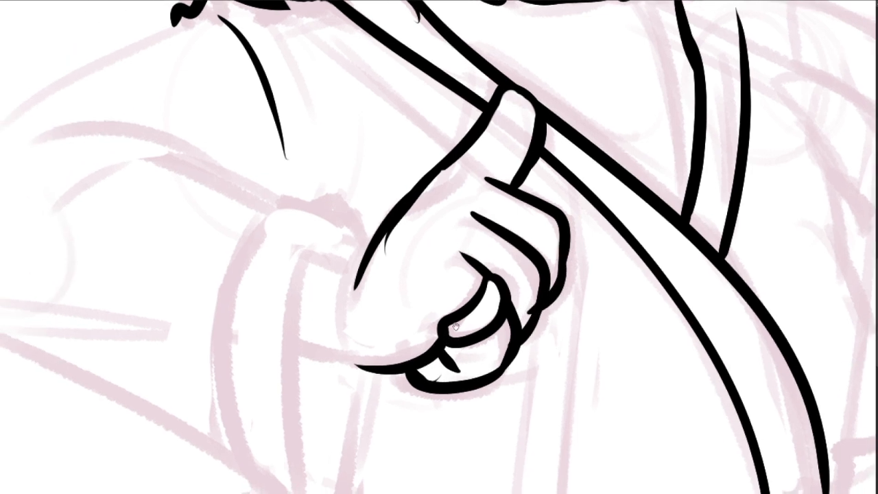
# - Thin the outline along the back of the hand and ink a curved line from the wrist side to the knuckles
pyautogui.press('e')
pyautogui.moveTo(447, 185)
pyautogui.mouseDown()
pyautogui.moveTo(396, 241)
pyautogui.moveTo(405, 295)
pyautogui.mouseUp()
pyautogui.press('b')
pyautogui.moveTo(397, 225)
pyautogui.mouseDown()
pyautogui.moveTo(456, 182)
pyautogui.moveTo(495, 177)
pyautogui.mouseUp()
pyautogui.moveTo(492, 243); pyautogui.dragTo(440, 291)
pyautogui.moveTo(513, 206); pyautogui.dragTo(550, 204)
pyautogui.moveTo(498, 203); pyautogui.dragTo(440, 196)
# - Ink a straight strap edge from the shoulder to the fist and erase the thumb outline overlapping the strap
pyautogui.moveTo(256, 122)
pyautogui.mouseDown()
pyautogui.moveTo(393, 204)
pyautogui.moveTo(424, 229)
pyautogui.moveTo(379, 201)
pyautogui.moveTo(421, 231)
pyautogui.mouseUp()
pyautogui.hotkey('ctrl', 'z')
pyautogui.moveTo(227, 131); pyautogui.dragTo(383, 255)
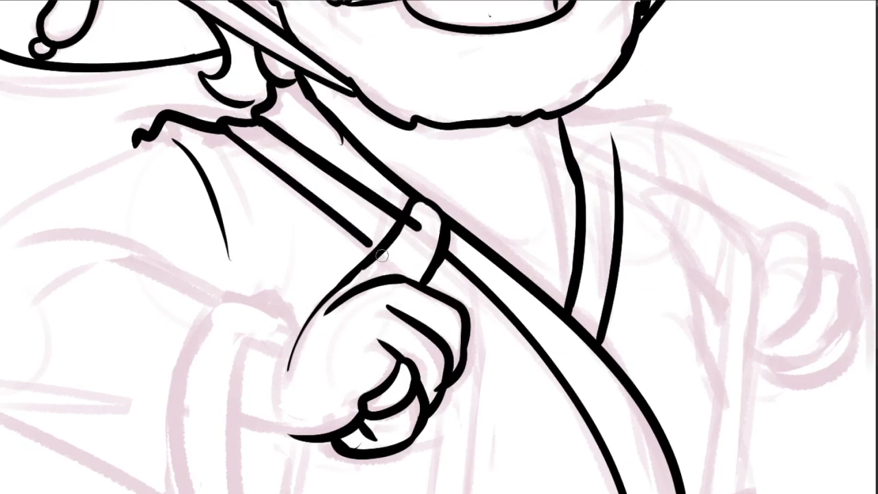
pyautogui.press('e')
pyautogui.moveTo(251, 124)
pyautogui.mouseDown()
pyautogui.moveTo(411, 247)
pyautogui.moveTo(382, 226)
pyautogui.moveTo(397, 258)
pyautogui.mouseUp()
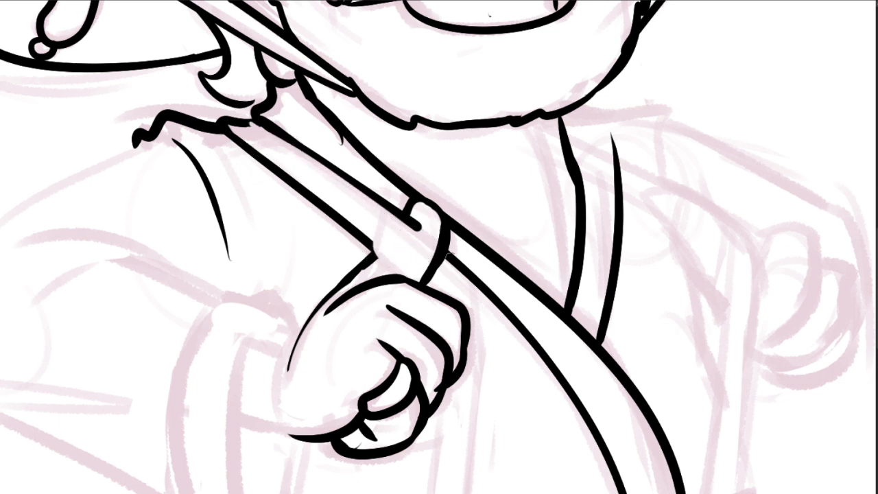
# - Ink the strap's edge bending over the thumb into the fist and erase the overlapping lines around it
pyautogui.press('b')
pyautogui.moveTo(422, 214)
pyautogui.mouseDown()
pyautogui.moveTo(359, 130)
pyautogui.moveTo(350, 135)
pyautogui.moveTo(390, 209)
pyautogui.mouseUp()
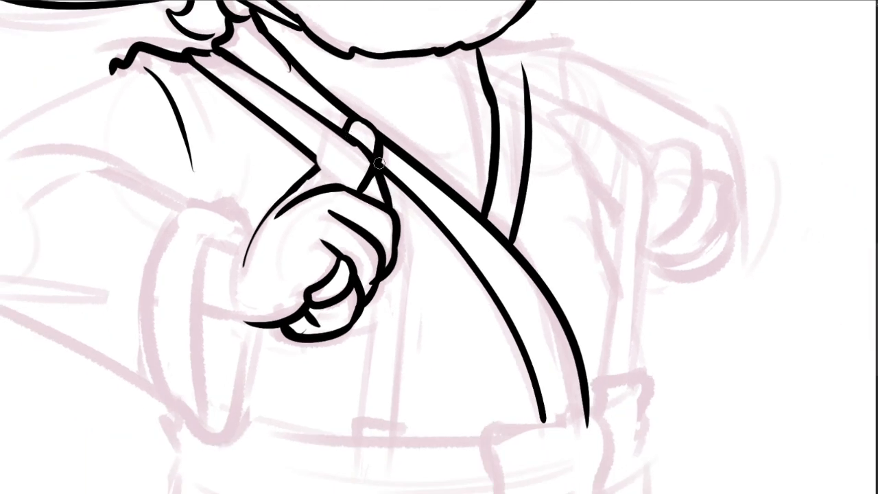
pyautogui.hotkey('ctrl', 'z')
pyautogui.moveTo(352, 138); pyautogui.dragTo(388, 206)
pyautogui.press('e')
pyautogui.moveTo(358, 159)
pyautogui.mouseDown()
pyautogui.moveTo(372, 186)
pyautogui.moveTo(363, 159)
pyautogui.moveTo(363, 186)
pyautogui.moveTo(359, 172)
pyautogui.moveTo(314, 160)
pyautogui.moveTo(346, 191)
pyautogui.mouseUp()
pyautogui.moveTo(361, 157); pyautogui.dragTo(458, 218)
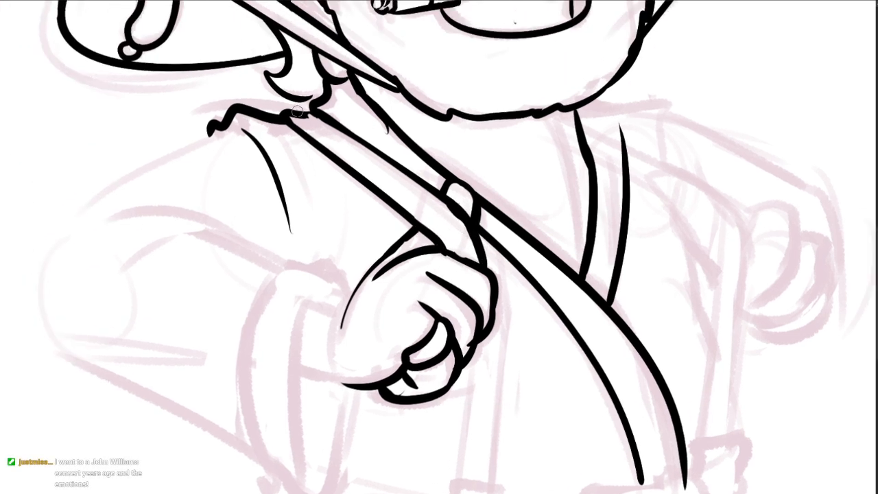
# - Clean up the shoulder edge where the strap starts and the stray tip beside the neck line
pyautogui.moveTo(364, 182); pyautogui.dragTo(352, 160)
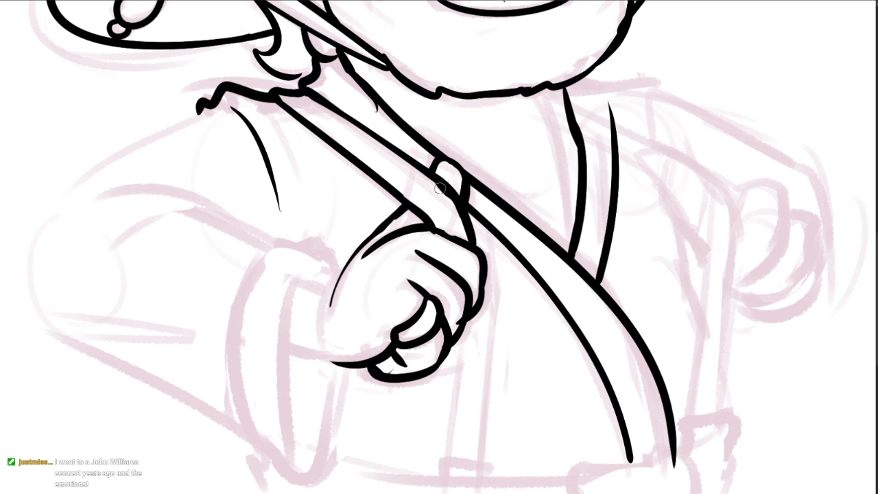
pyautogui.moveTo(321, 112); pyautogui.dragTo(326, 81)
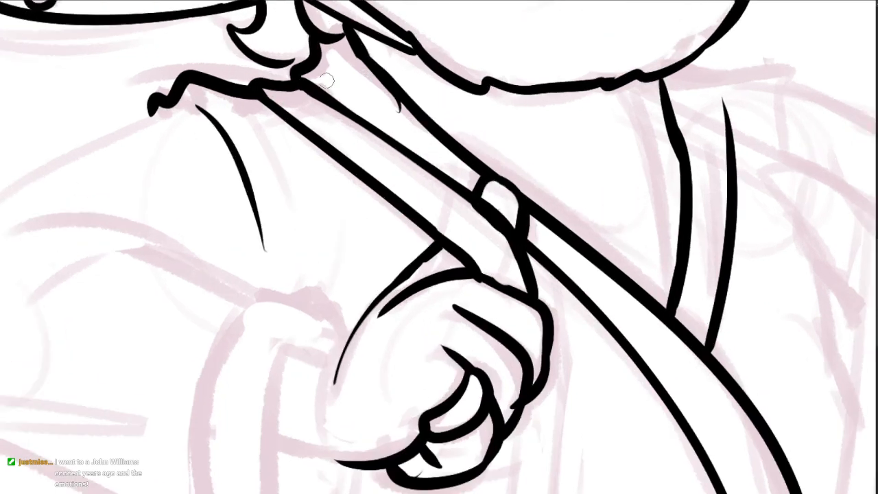
pyautogui.moveTo(434, 193); pyautogui.dragTo(455, 208)
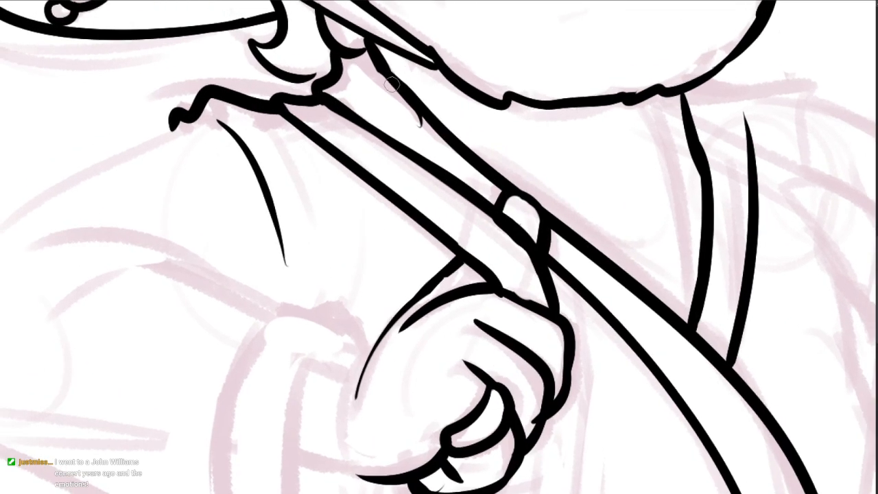
pyautogui.scroll(-2, 461, 143)
pyautogui.moveTo(456, 137); pyautogui.dragTo(488, 85)
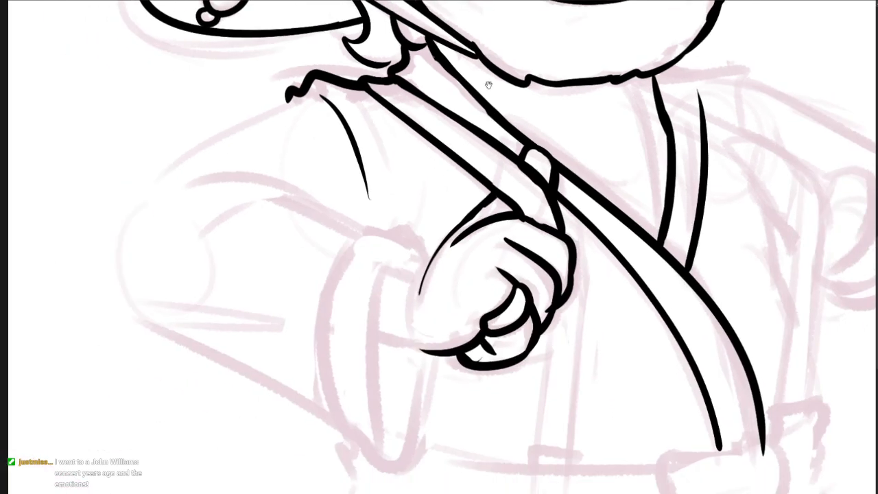
# - Ink the near sleeve's outer contour from the shoulder to the elbow and the fold lines along the inner arm
pyautogui.moveTo(292, 94)
pyautogui.mouseDown()
pyautogui.moveTo(141, 190)
pyautogui.moveTo(132, 316)
pyautogui.moveTo(123, 303)
pyautogui.mouseUp()
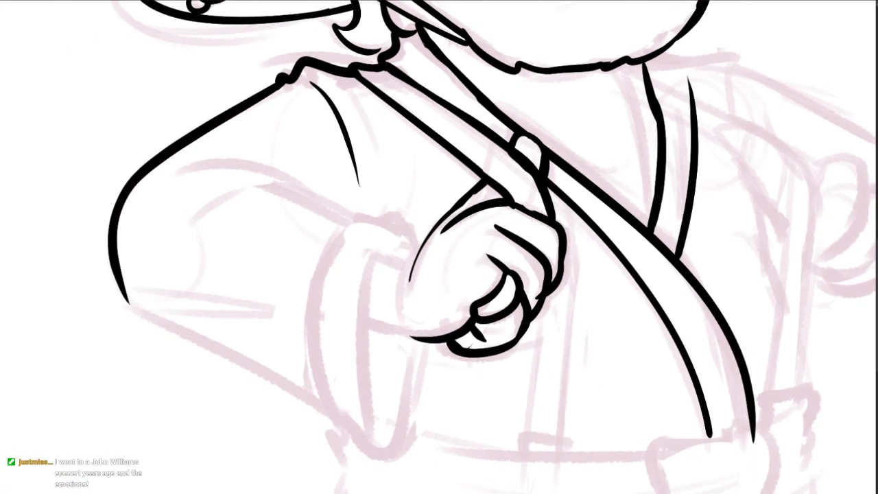
pyautogui.moveTo(180, 169); pyautogui.dragTo(256, 169)
pyautogui.moveTo(208, 203)
pyautogui.mouseDown()
pyautogui.moveTo(370, 224)
pyautogui.moveTo(402, 266)
pyautogui.mouseUp()
pyautogui.moveTo(410, 197); pyautogui.dragTo(406, 181)
pyautogui.hotkey('ctrl', 'z')
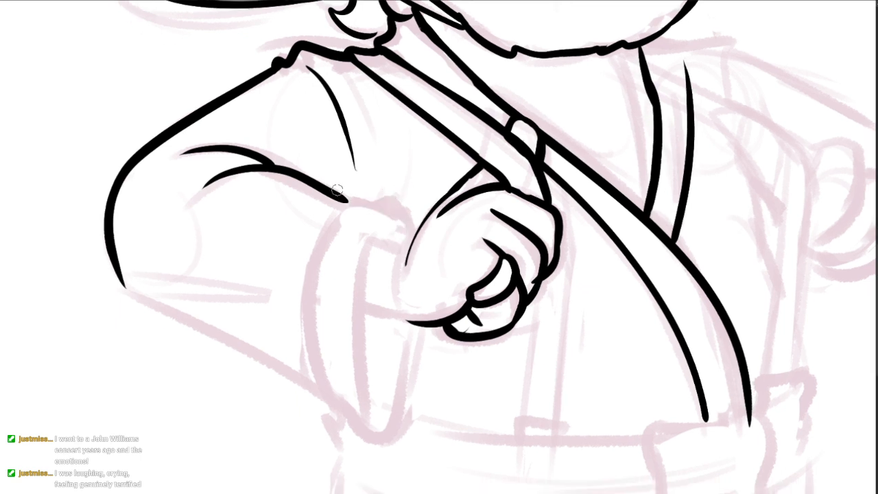
# - Ink the curved cuff opening and the sleeve's lower contour from the elbow to the cuff
pyautogui.moveTo(337, 192); pyautogui.dragTo(401, 232)
pyautogui.hotkey('ctrl', 'z')
pyautogui.moveTo(339, 195)
pyautogui.mouseDown()
pyautogui.moveTo(391, 226)
pyautogui.moveTo(405, 245)
pyautogui.moveTo(358, 270)
pyautogui.moveTo(351, 376)
pyautogui.moveTo(369, 409)
pyautogui.mouseUp()
pyautogui.moveTo(415, 320)
pyautogui.mouseDown()
pyautogui.moveTo(383, 435)
pyautogui.moveTo(154, 303)
pyautogui.moveTo(113, 258)
pyautogui.mouseUp()
pyautogui.moveTo(368, 269); pyautogui.dragTo(352, 244)
# - Ink the upper edge of the cuff and the wrist lines joining the fist to the sleeve
pyautogui.scroll(2, 371, 260)
pyautogui.moveTo(366, 202); pyautogui.dragTo(397, 209)
pyautogui.moveTo(456, 134)
pyautogui.mouseDown()
pyautogui.moveTo(412, 186)
pyautogui.moveTo(391, 243)
pyautogui.mouseUp()
pyautogui.moveTo(335, 270)
pyautogui.mouseDown()
pyautogui.moveTo(398, 315)
pyautogui.moveTo(442, 320)
pyautogui.moveTo(411, 298)
pyautogui.mouseUp()
pyautogui.hotkey('ctrl', 'z')
# - Erase the stray marks inside the curled lowest finger of the fist
pyautogui.press('e')
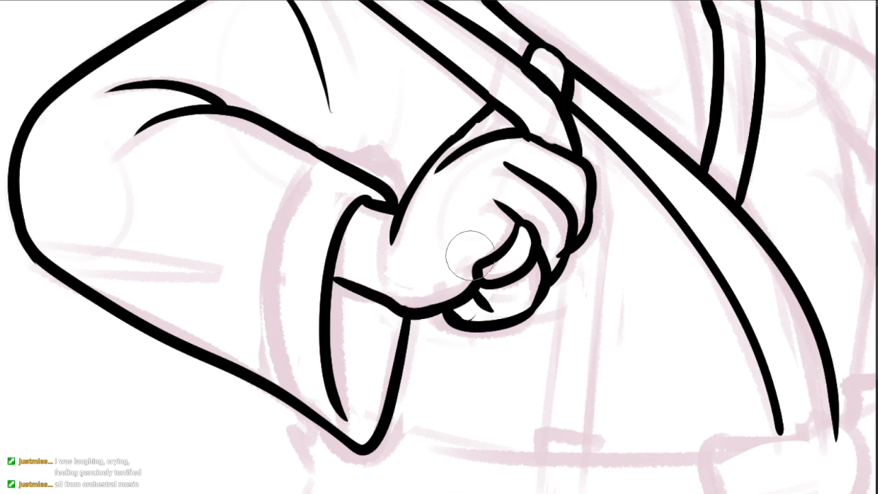
pyautogui.moveTo(514, 348); pyautogui.dragTo(471, 319)
pyautogui.press('e')
pyautogui.moveTo(431, 289); pyautogui.dragTo(434, 286)
pyautogui.scroll(-2, 461, 276)
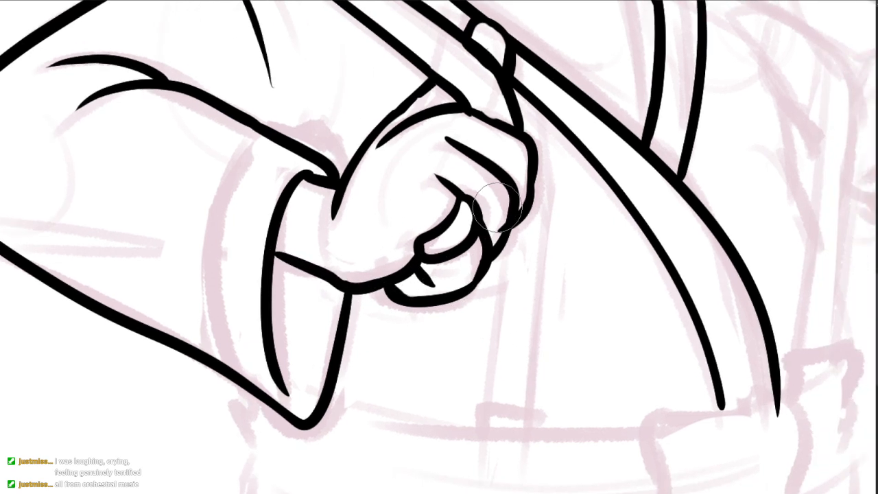
pyautogui.scroll(-1, 460, 230)
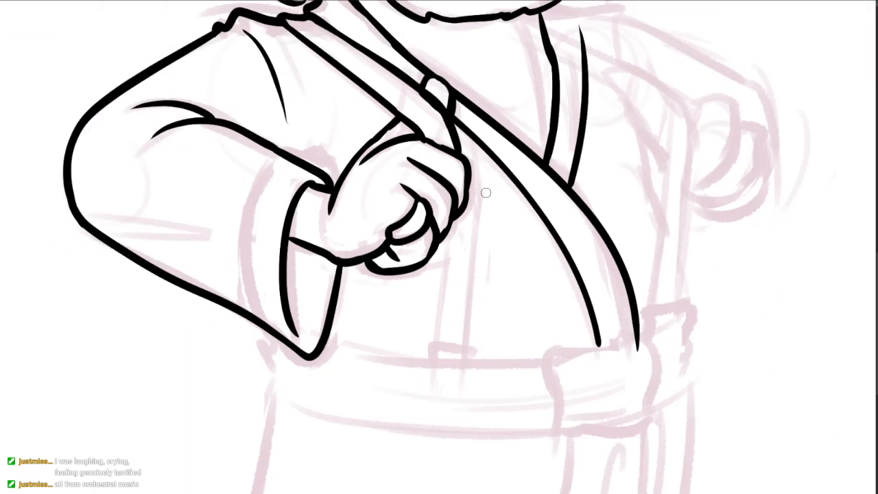
# - Even out the strap edge over the thumb and the knuckle line where the strap enters the fist
pyautogui.scroll(3, 450, 125)
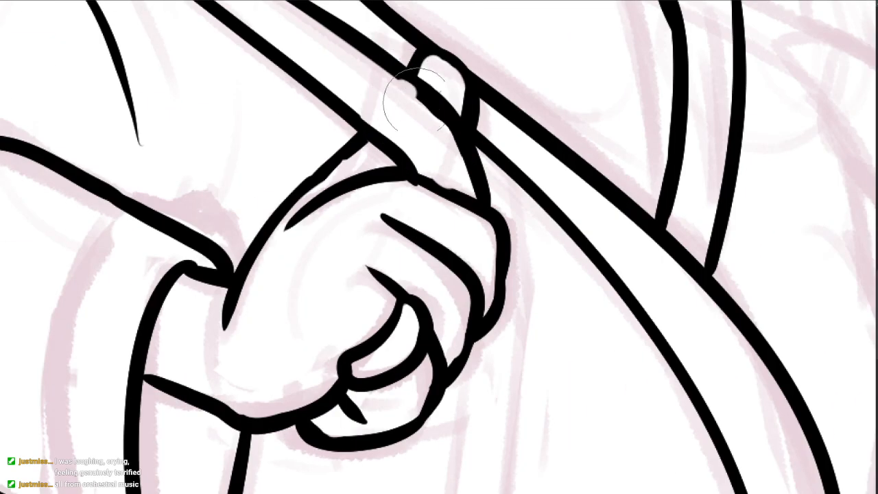
pyautogui.press('e')
pyautogui.moveTo(436, 89); pyautogui.dragTo(469, 151)
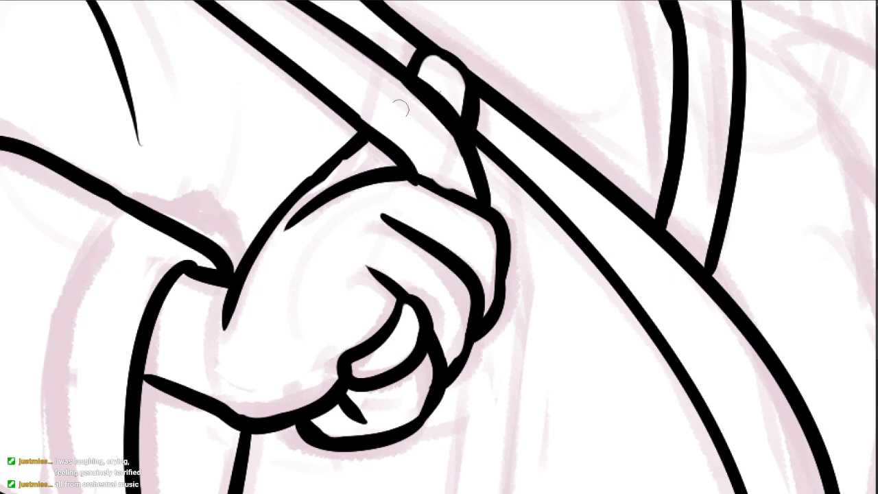
pyautogui.press('e')
pyautogui.press('b')
pyautogui.moveTo(407, 186)
pyautogui.mouseDown()
pyautogui.moveTo(424, 197)
pyautogui.moveTo(472, 197)
pyautogui.mouseUp()
pyautogui.moveTo(527, 307); pyautogui.dragTo(489, 252)
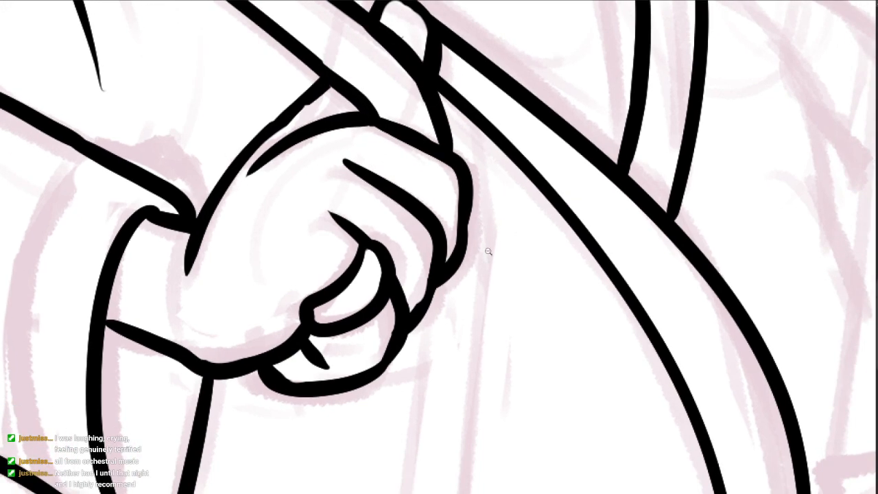
# - Redraw the strap edge across the thumb and refine the collar line beside the thumb tip
pyautogui.scroll(-4, 488, 252)
pyautogui.moveTo(519, 344); pyautogui.dragTo(520, 285)
pyautogui.scroll(3, 437, 73)
pyautogui.moveTo(424, 76)
pyautogui.mouseDown()
pyautogui.moveTo(428, 62)
pyautogui.moveTo(465, 124)
pyautogui.moveTo(441, 61)
pyautogui.moveTo(475, 142)
pyautogui.mouseUp()
pyautogui.hotkey('ctrl', 'z')
pyautogui.hotkey('ctrl', 'z')
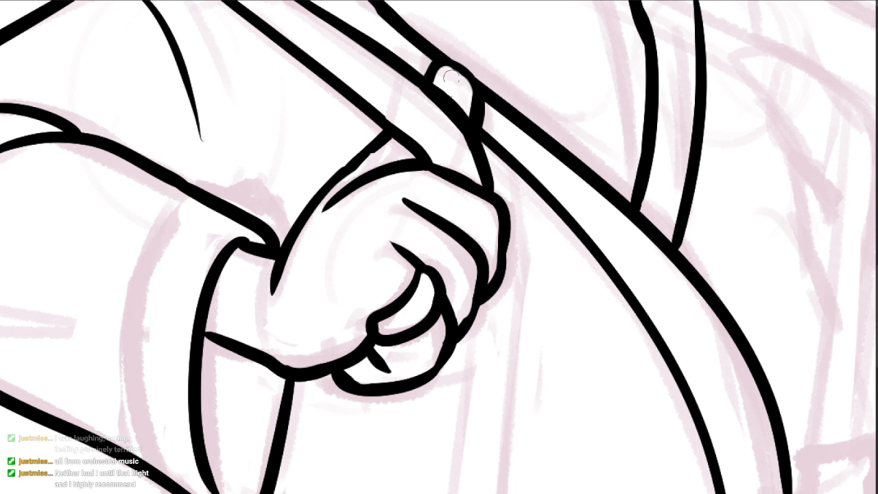
pyautogui.moveTo(425, 77)
pyautogui.mouseDown()
pyautogui.moveTo(432, 67)
pyautogui.moveTo(476, 119)
pyautogui.moveTo(474, 76)
pyautogui.moveTo(474, 133)
pyautogui.mouseUp()
pyautogui.press('e')
pyautogui.press('b')
pyautogui.moveTo(455, 66); pyautogui.dragTo(517, 120)
pyautogui.scroll(-8, 517, 120)
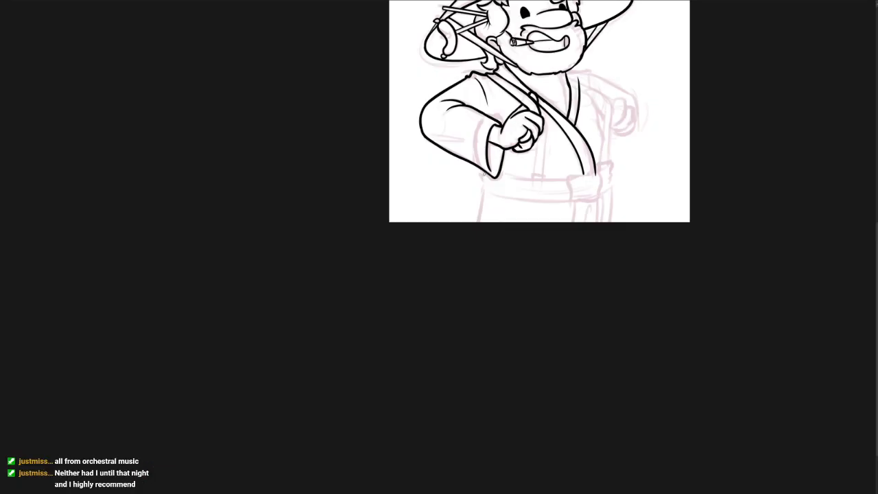
# - Ink the two vertical edges of the strap hanging below the fist, with the clip at its lower end
pyautogui.moveTo(592, 238); pyautogui.dragTo(483, 272)
pyautogui.scroll(3, 508, 155)
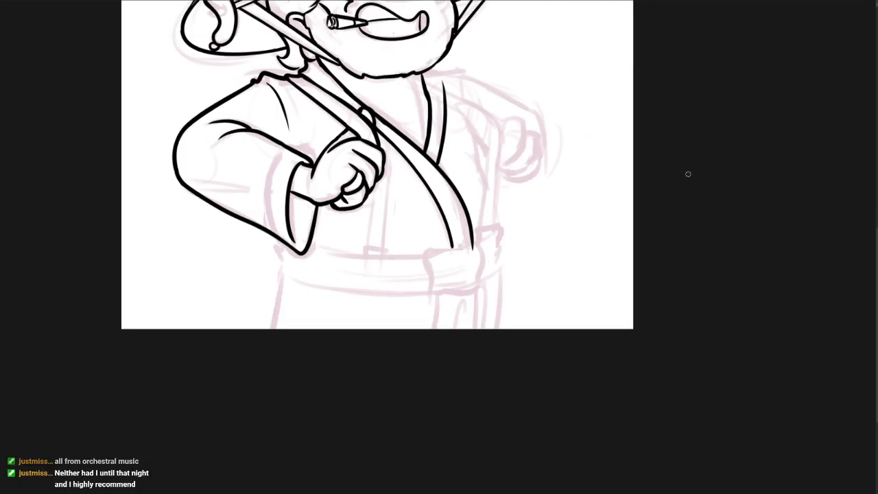
pyautogui.scroll(4, 400, 146)
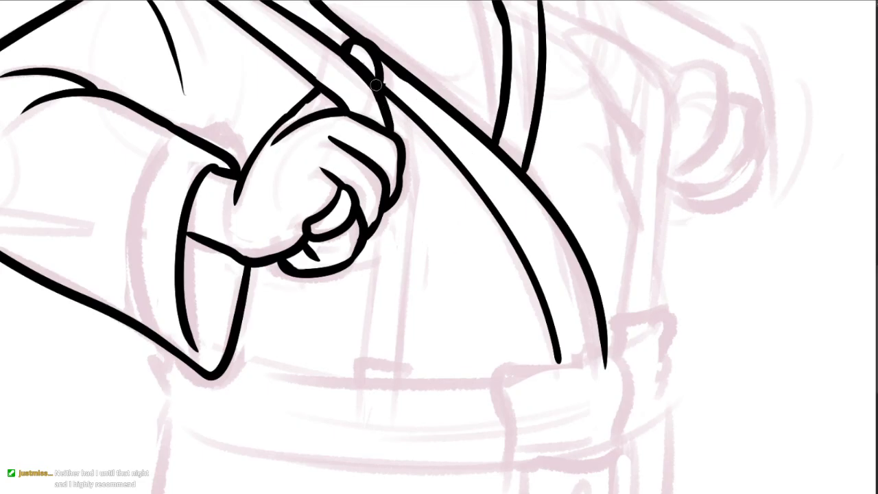
pyautogui.moveTo(401, 177); pyautogui.dragTo(403, 354)
pyautogui.hotkey('ctrl', 'z')
pyautogui.moveTo(395, 181); pyautogui.dragTo(403, 354)
pyautogui.moveTo(364, 240)
pyautogui.mouseDown()
pyautogui.moveTo(367, 373)
pyautogui.moveTo(408, 364)
pyautogui.moveTo(432, 375)
pyautogui.mouseUp()
# - Erase the excess ink around the clip at the bottom of the hanging strap
pyautogui.scroll(3, 367, 369)
pyautogui.press('e')
pyautogui.moveTo(378, 362); pyautogui.dragTo(423, 361)
pyautogui.moveTo(503, 335); pyautogui.dragTo(465, 347)
pyautogui.moveTo(628, 316); pyautogui.dragTo(506, 344)
pyautogui.moveTo(545, 136); pyautogui.dragTo(519, 177)
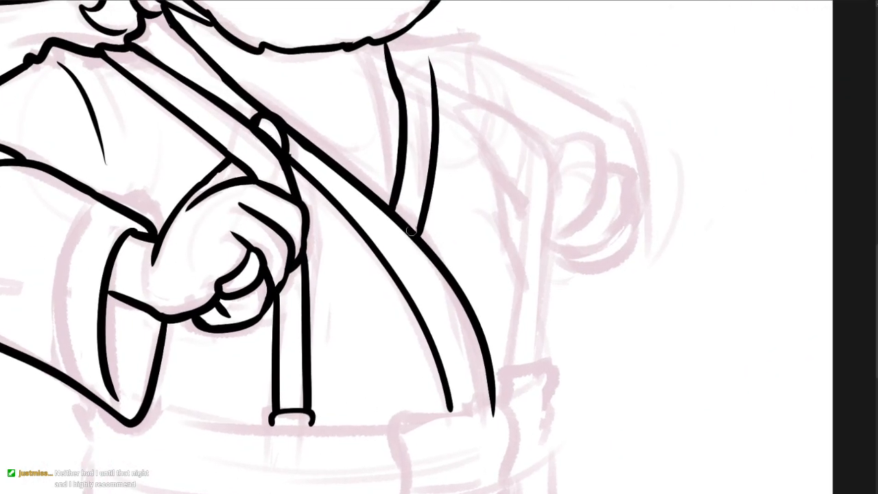
# - Thicken the overlapping robe edge down the chest and erase the upper part of the outer collar line
pyautogui.moveTo(435, 249); pyautogui.dragTo(492, 452)
pyautogui.moveTo(412, 232)
pyautogui.mouseDown()
pyautogui.moveTo(479, 376)
pyautogui.moveTo(485, 411)
pyautogui.mouseUp()
pyautogui.moveTo(516, 337); pyautogui.dragTo(495, 383)
pyautogui.press('e')
pyautogui.moveTo(404, 93); pyautogui.dragTo(412, 171)
pyautogui.press('b')
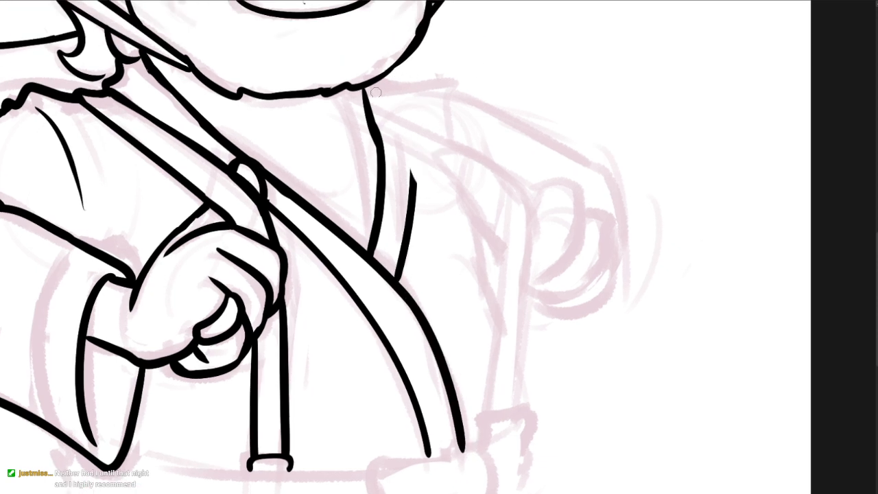
# - Ink both edges of the second strap from the collar to the far hand and down to the waist
pyautogui.moveTo(363, 96); pyautogui.dragTo(493, 197)
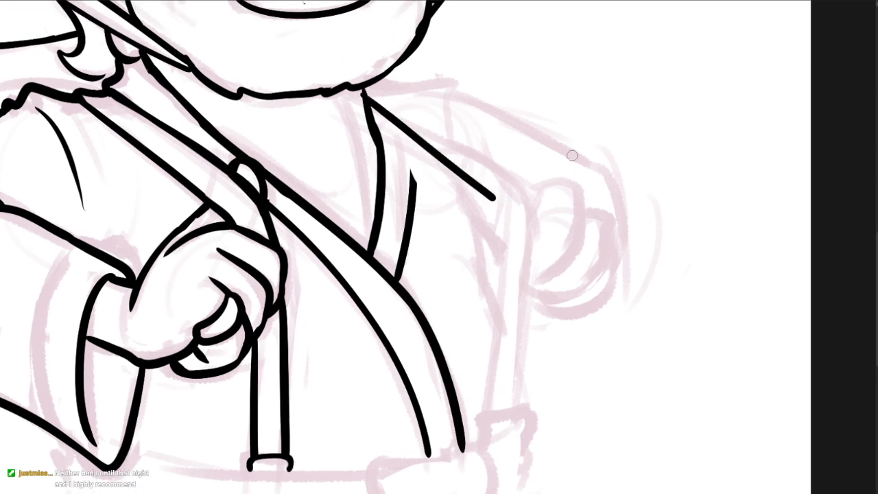
pyautogui.hotkey('ctrl', 'z')
pyautogui.moveTo(366, 103); pyautogui.dragTo(504, 193)
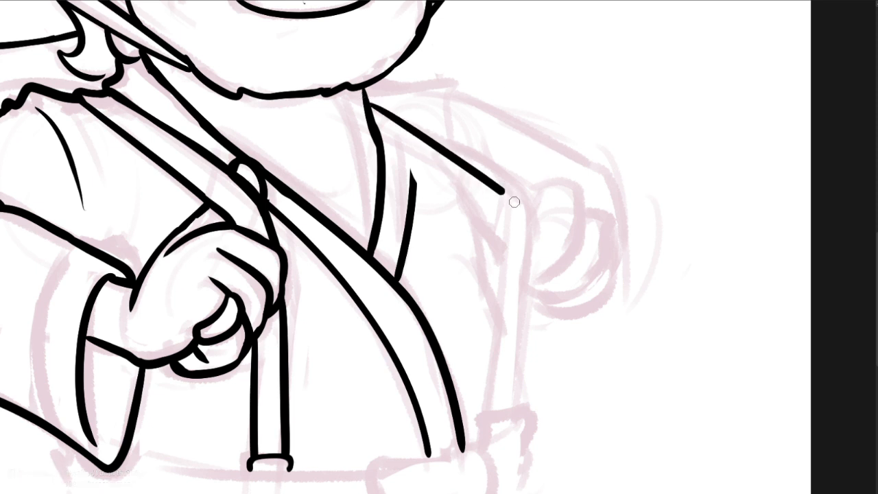
pyautogui.moveTo(366, 83)
pyautogui.mouseDown()
pyautogui.moveTo(526, 201)
pyautogui.moveTo(518, 418)
pyautogui.mouseUp()
pyautogui.moveTo(515, 201); pyautogui.dragTo(480, 427)
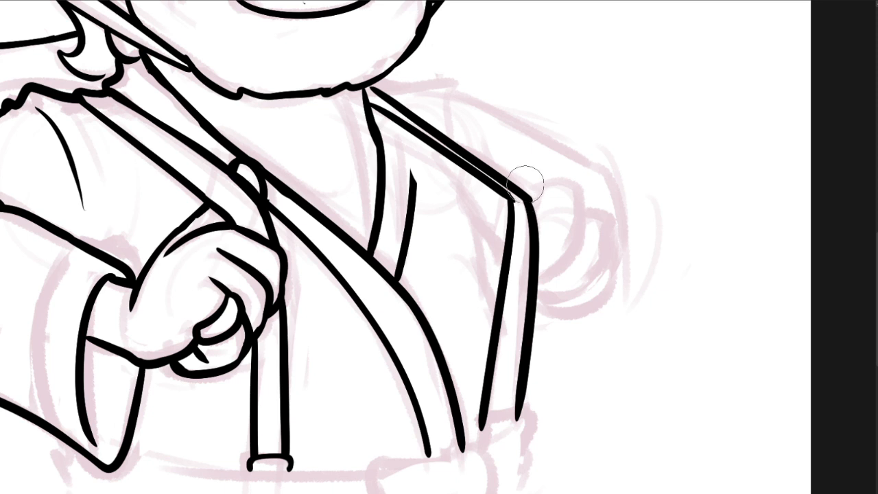
pyautogui.moveTo(539, 208); pyautogui.dragTo(526, 410)
# - Ink the far hand's thumb over the second strap and erase the strap edge crossing it
pyautogui.press('b')
pyautogui.moveTo(519, 189)
pyautogui.mouseDown()
pyautogui.moveTo(530, 220)
pyautogui.moveTo(509, 427)
pyautogui.moveTo(505, 189)
pyautogui.moveTo(465, 183)
pyautogui.moveTo(513, 244)
pyautogui.mouseUp()
pyautogui.hotkey('ctrl', 'z')
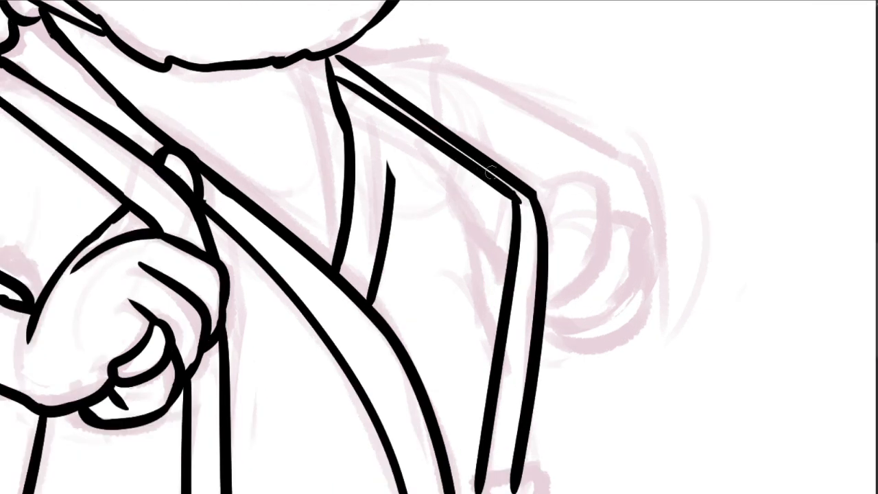
pyautogui.moveTo(458, 170); pyautogui.dragTo(513, 234)
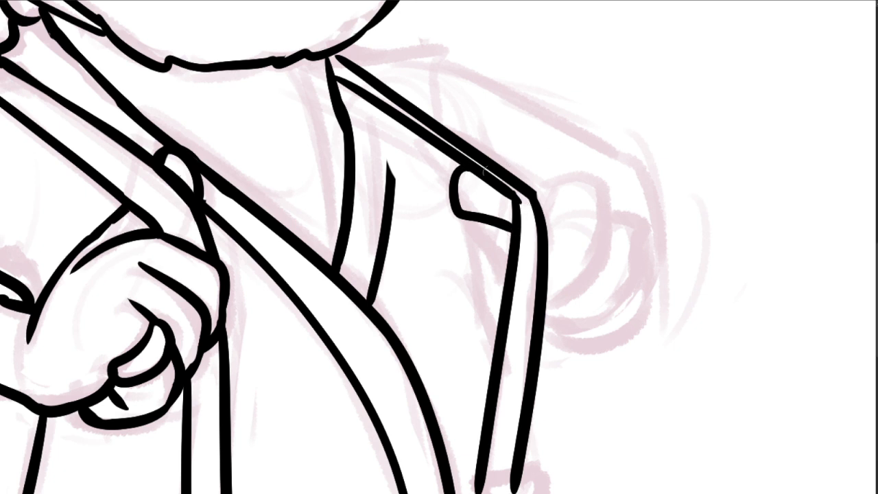
pyautogui.press('e')
pyautogui.moveTo(486, 171)
pyautogui.mouseDown()
pyautogui.moveTo(520, 197)
pyautogui.moveTo(516, 237)
pyautogui.mouseUp()
pyautogui.press('b')
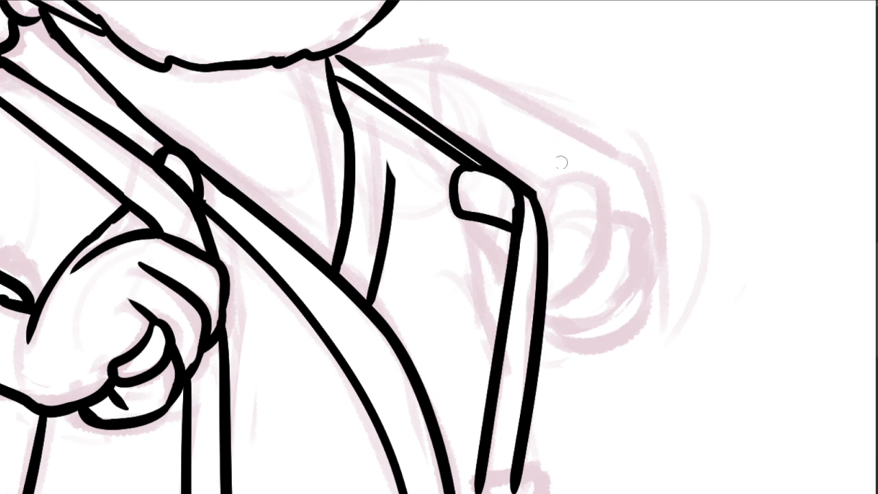
# - Ink the far hand's curled fingers beside the strap and the palm line below the thumb
pyautogui.moveTo(530, 198)
pyautogui.mouseDown()
pyautogui.moveTo(559, 294)
pyautogui.moveTo(549, 290)
pyautogui.mouseUp()
pyautogui.moveTo(607, 206)
pyautogui.mouseDown()
pyautogui.moveTo(638, 226)
pyautogui.moveTo(579, 319)
pyautogui.mouseUp()
pyautogui.moveTo(648, 255)
pyautogui.mouseDown()
pyautogui.moveTo(621, 334)
pyautogui.moveTo(573, 327)
pyautogui.mouseUp()
pyautogui.moveTo(551, 293); pyautogui.dragTo(583, 317)
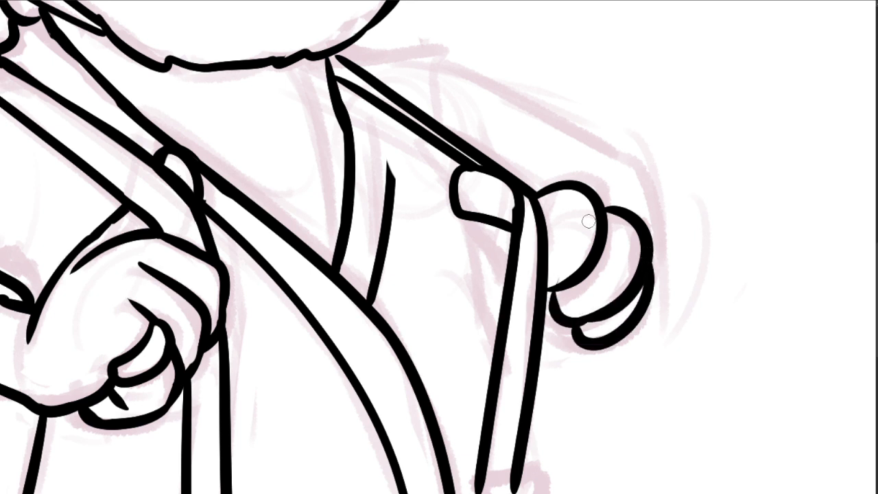
pyautogui.moveTo(484, 217); pyautogui.dragTo(509, 271)
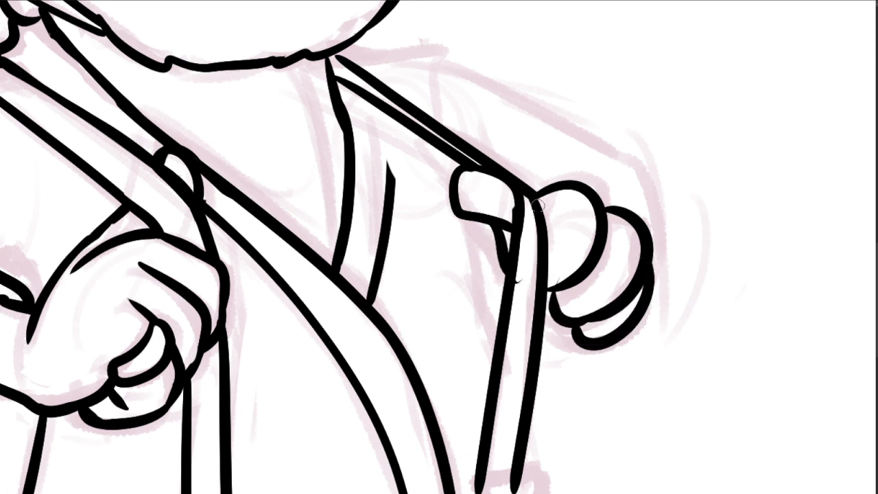
pyautogui.hotkey('ctrl', 'z')
pyautogui.moveTo(469, 220)
pyautogui.mouseDown()
pyautogui.moveTo(504, 256)
pyautogui.moveTo(507, 284)
pyautogui.mouseUp()
# - Add short crease marks inside the curled fingers of the far hand
pyautogui.moveTo(594, 220); pyautogui.dragTo(538, 263)
pyautogui.hotkey('ctrl', 'z')
pyautogui.moveTo(543, 220); pyautogui.dragTo(540, 265)
pyautogui.hotkey('ctrl', 'z')
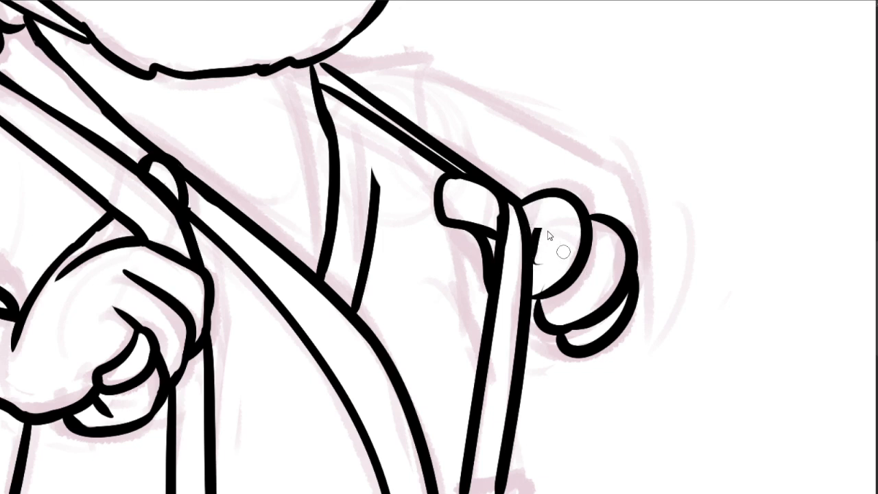
pyautogui.moveTo(542, 226); pyautogui.dragTo(542, 238)
pyautogui.hotkey('ctrl', 'z')
pyautogui.moveTo(653, 239); pyautogui.dragTo(610, 229)
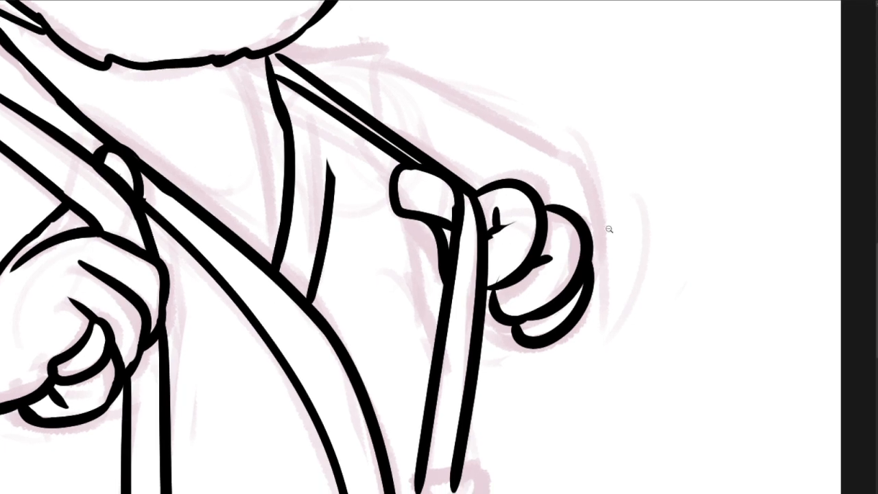
# - Ink the short lines above and below the far thumb and the clip at the second strap's lower end
pyautogui.scroll(-4, 610, 230)
pyautogui.scroll(3, 595, 234)
pyautogui.moveTo(548, 292); pyautogui.dragTo(607, 287)
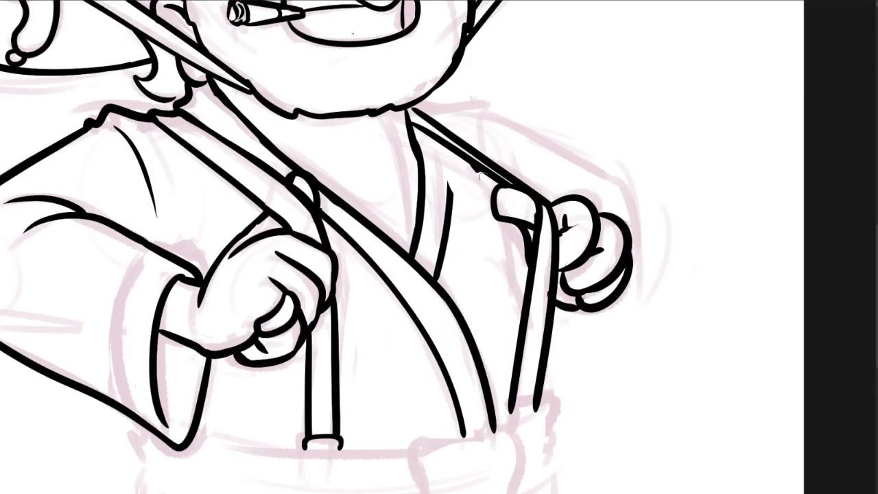
pyautogui.moveTo(481, 175); pyautogui.dragTo(504, 182)
pyautogui.moveTo(503, 221); pyautogui.dragTo(520, 287)
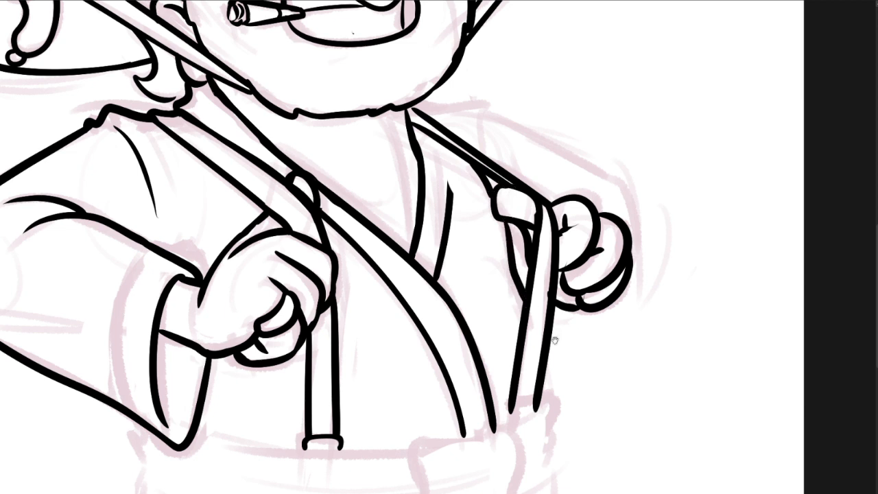
pyautogui.moveTo(555, 340); pyautogui.dragTo(544, 267)
pyautogui.moveTo(503, 336); pyautogui.dragTo(524, 348)
pyautogui.moveTo(209, 357)
pyautogui.mouseDown()
pyautogui.moveTo(258, 303)
pyautogui.moveTo(293, 328)
pyautogui.moveTo(584, 272)
pyautogui.mouseUp()
pyautogui.hotkey('ctrl', 'z')
pyautogui.moveTo(351, 359); pyautogui.dragTo(441, 332)
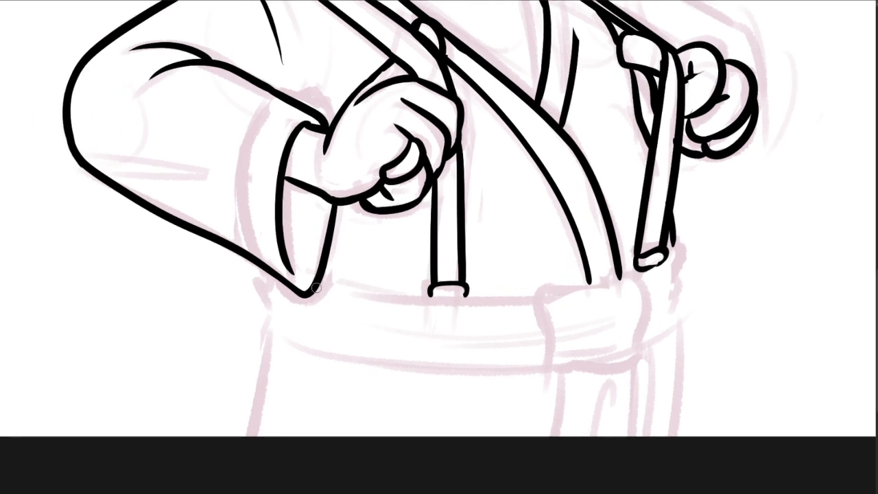
pyautogui.moveTo(316, 288); pyautogui.dragTo(679, 261)
pyautogui.scroll(-5, 647, 284)
pyautogui.scroll(5, 651, 298)
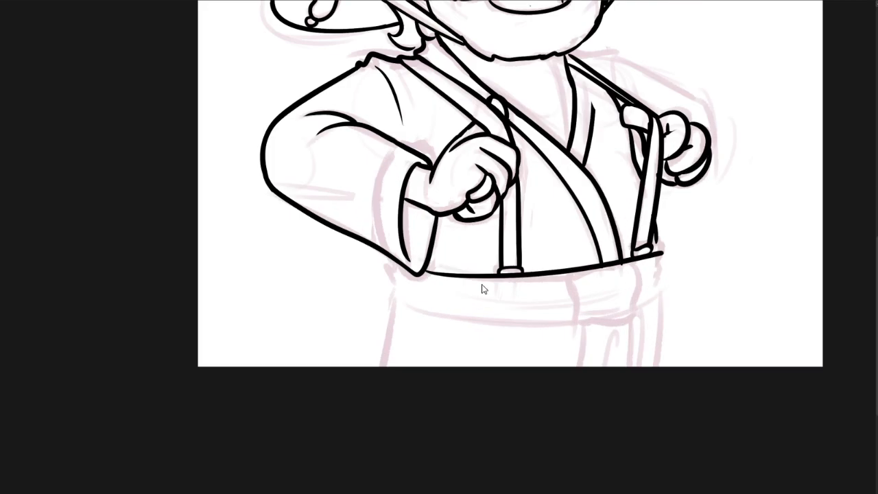
pyautogui.hotkey('ctrl', 'z')
pyautogui.moveTo(414, 289)
pyautogui.mouseDown()
pyautogui.moveTo(613, 267)
pyautogui.moveTo(652, 271)
pyautogui.mouseUp()
pyautogui.hotkey('ctrl', 'z')
pyautogui.scroll(3, 532, 301)
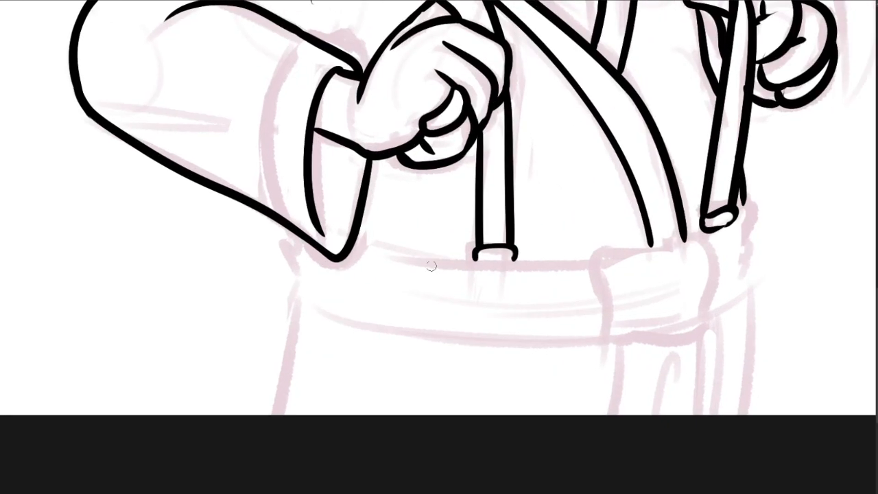
pyautogui.moveTo(325, 275); pyautogui.dragTo(751, 235)
pyautogui.hotkey('ctrl', 'z')
# - Erase the strap clips and the lower ends of the straps and robe edges above the belt
pyautogui.press('e')
pyautogui.moveTo(695, 152)
pyautogui.mouseDown()
pyautogui.moveTo(719, 246)
pyautogui.moveTo(743, 227)
pyautogui.mouseUp()
pyautogui.moveTo(416, 271); pyautogui.dragTo(776, 236)
pyautogui.press('b')
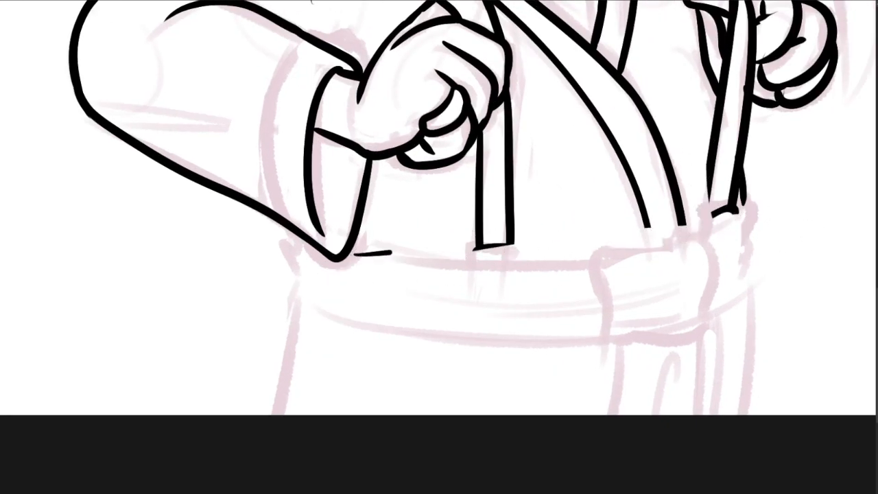
# - Ink the belt's slanted upper edge, wavy far end and lower edge, plus thin fold lines near that end
pyautogui.moveTo(353, 256)
pyautogui.mouseDown()
pyautogui.moveTo(755, 214)
pyautogui.moveTo(754, 300)
pyautogui.mouseUp()
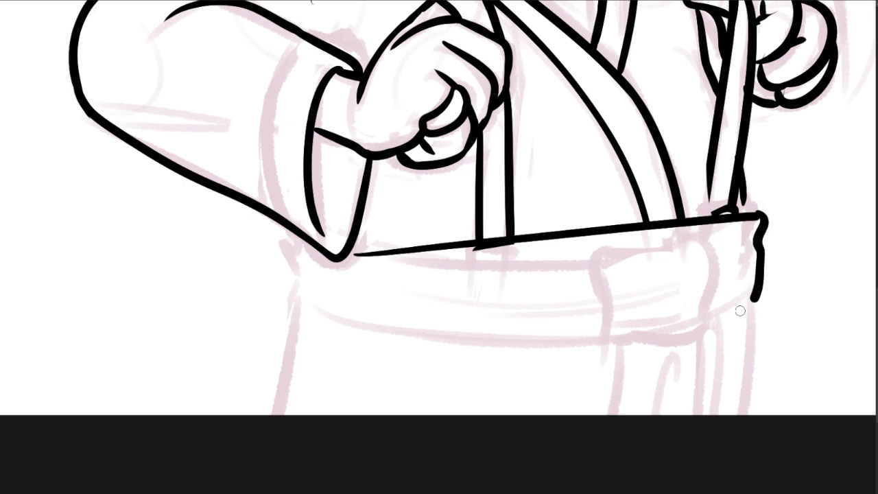
pyautogui.moveTo(302, 314)
pyautogui.mouseDown()
pyautogui.moveTo(731, 304)
pyautogui.moveTo(752, 314)
pyautogui.mouseUp()
pyautogui.hotkey('ctrl', 'z')
pyautogui.moveTo(740, 238)
pyautogui.mouseDown()
pyautogui.moveTo(585, 268)
pyautogui.moveTo(739, 260)
pyautogui.mouseUp()
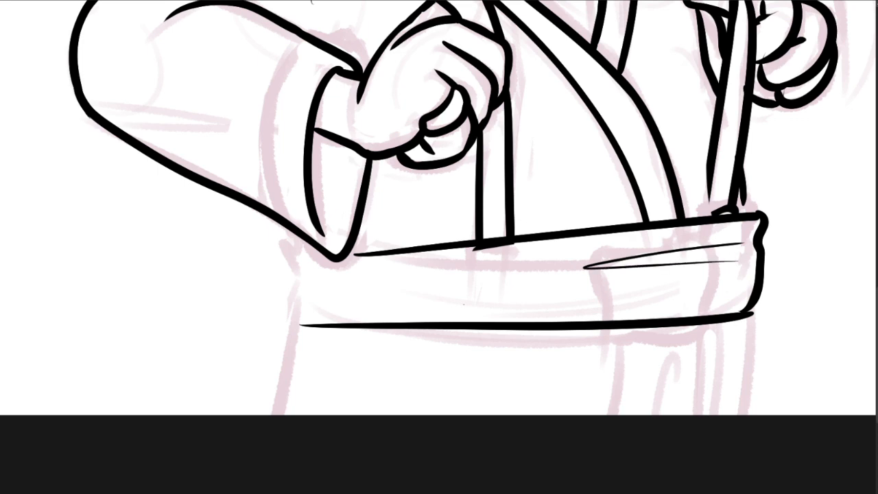
# - Close the belt with a wavy end below the sleeve and extend its upper edge to meet it
pyautogui.moveTo(518, 249)
pyautogui.mouseDown()
pyautogui.moveTo(439, 250)
pyautogui.moveTo(476, 294)
pyautogui.mouseUp()
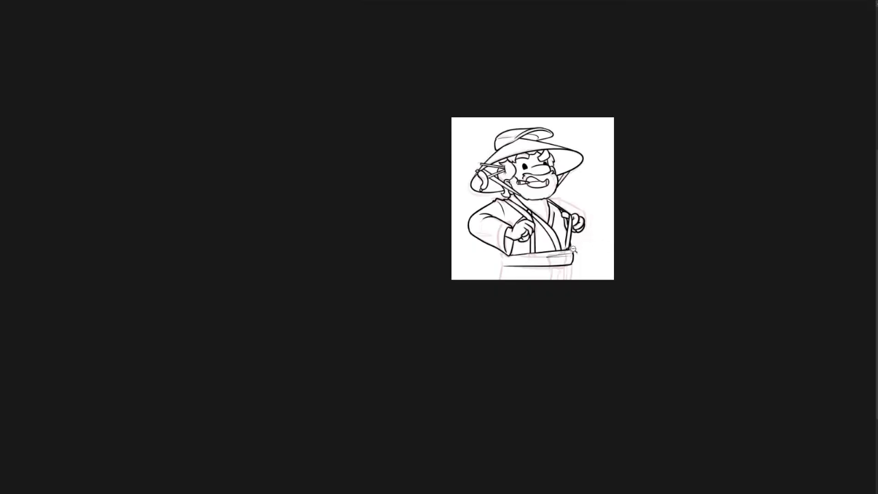
pyautogui.moveTo(574, 250); pyautogui.dragTo(585, 254)
pyautogui.moveTo(326, 293)
pyautogui.mouseDown()
pyautogui.moveTo(355, 274)
pyautogui.moveTo(269, 278)
pyautogui.moveTo(276, 293)
pyautogui.mouseUp()
pyautogui.moveTo(514, 340); pyautogui.dragTo(470, 292)
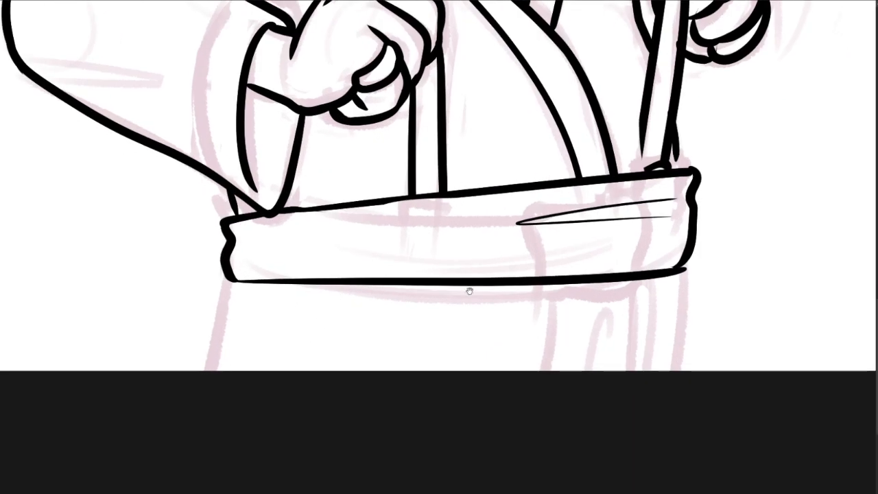
# - Ink both outer sides of the robe below the belt and reinforce the belt's far end
pyautogui.scroll(1, 471, 292)
pyautogui.moveTo(216, 280); pyautogui.dragTo(92, 489)
pyautogui.moveTo(709, 254); pyautogui.dragTo(682, 404)
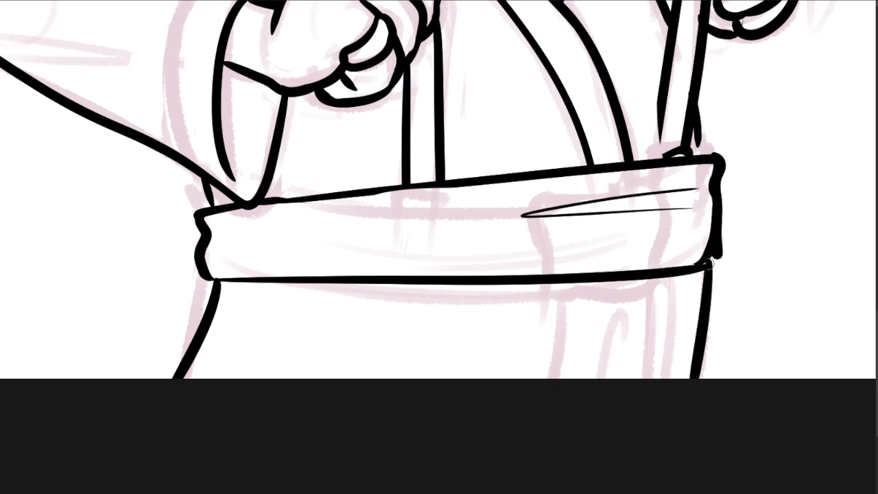
pyautogui.moveTo(696, 209); pyautogui.dragTo(662, 282)
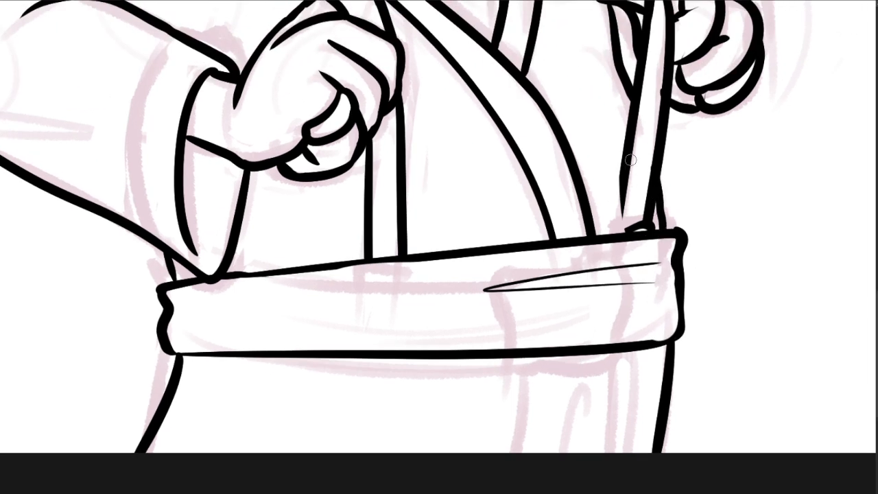
# - Redraw the clips where both straps meet the belt and add a fold near the belt's sleeve-side end
pyautogui.moveTo(618, 233)
pyautogui.mouseDown()
pyautogui.moveTo(620, 223)
pyautogui.moveTo(654, 227)
pyautogui.mouseUp()
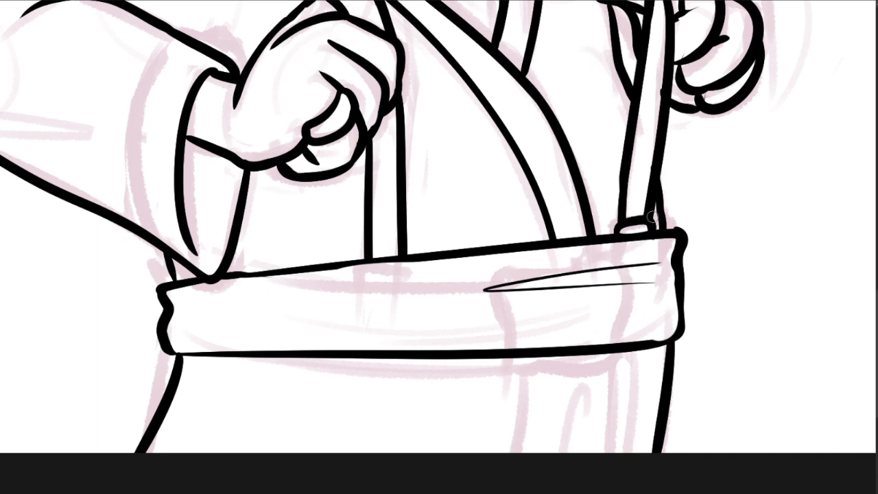
pyautogui.moveTo(358, 255)
pyautogui.mouseDown()
pyautogui.moveTo(413, 246)
pyautogui.moveTo(363, 265)
pyautogui.moveTo(385, 243)
pyautogui.moveTo(414, 255)
pyautogui.mouseUp()
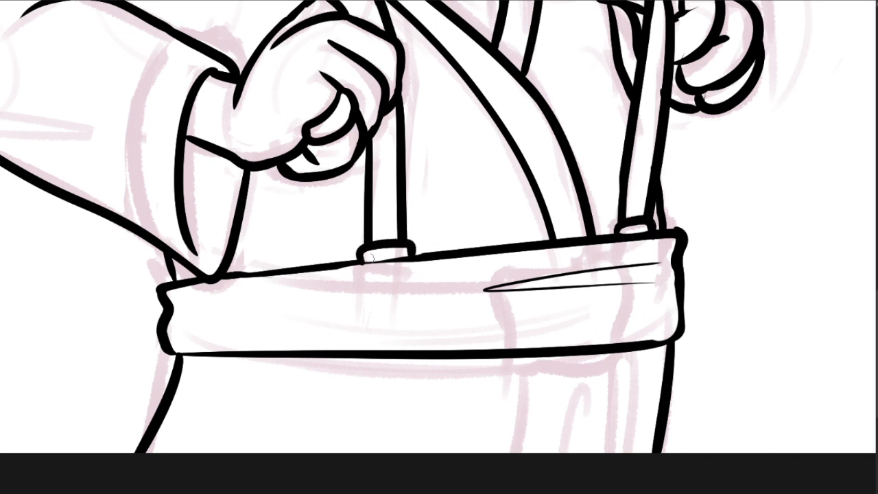
pyautogui.moveTo(242, 272); pyautogui.dragTo(470, 251)
pyautogui.moveTo(197, 301); pyautogui.dragTo(296, 308)
pyautogui.moveTo(209, 318); pyautogui.dragTo(294, 310)
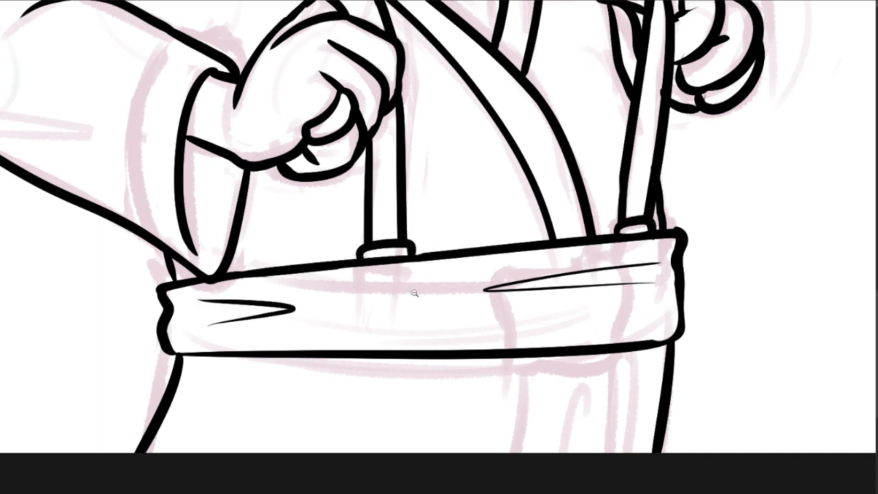
# - Ink the two slanted lines of the robe's front overlap below the belt
pyautogui.moveTo(449, 296)
pyautogui.mouseDown()
pyautogui.moveTo(364, 354)
pyautogui.moveTo(483, 273)
pyautogui.moveTo(453, 380)
pyautogui.mouseUp()
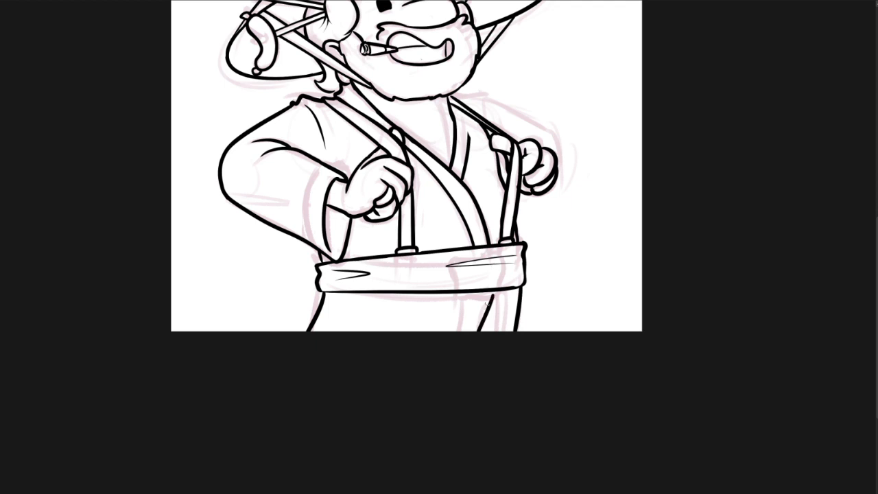
pyautogui.hotkey('ctrl', 'z')
pyautogui.moveTo(491, 291); pyautogui.dragTo(434, 408)
pyautogui.moveTo(473, 290)
pyautogui.mouseDown()
pyautogui.moveTo(439, 336)
pyautogui.moveTo(505, 257)
pyautogui.mouseUp()
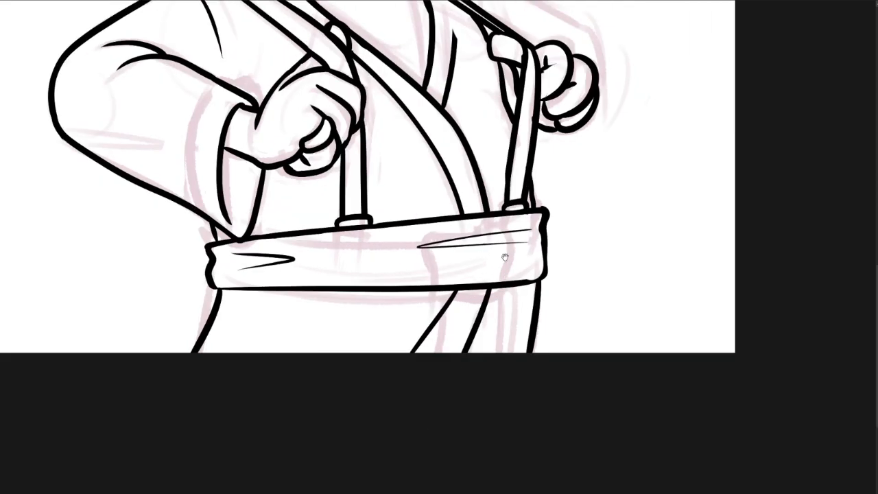
pyautogui.hotkey('ctrl', 'z')
pyautogui.moveTo(463, 289); pyautogui.dragTo(394, 436)
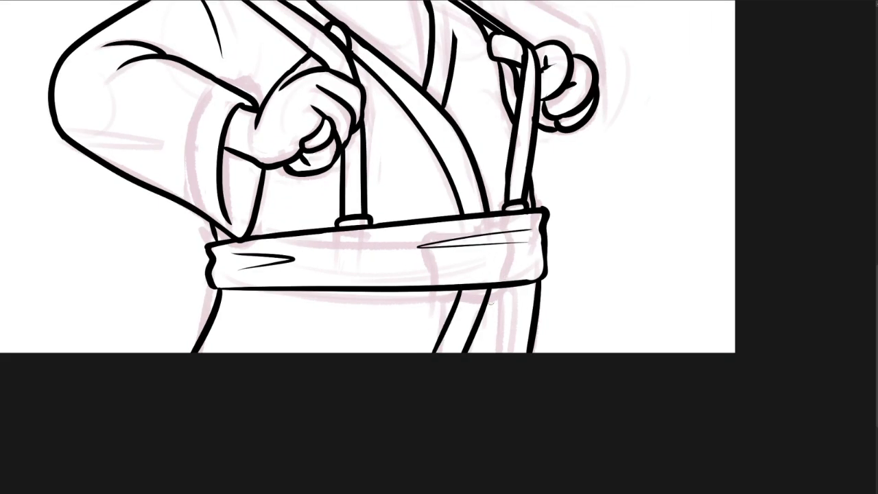
pyautogui.moveTo(482, 332); pyautogui.dragTo(496, 298)
# - Ink the wrapped knot around the belt and erase the belt lines running through it
pyautogui.moveTo(409, 182)
pyautogui.mouseDown()
pyautogui.moveTo(496, 159)
pyautogui.moveTo(517, 182)
pyautogui.moveTo(521, 236)
pyautogui.moveTo(506, 274)
pyautogui.moveTo(431, 182)
pyautogui.moveTo(496, 177)
pyautogui.moveTo(487, 175)
pyautogui.moveTo(500, 210)
pyautogui.moveTo(502, 185)
pyautogui.moveTo(501, 234)
pyautogui.moveTo(483, 199)
pyautogui.moveTo(432, 213)
pyautogui.moveTo(429, 184)
pyautogui.moveTo(488, 182)
pyautogui.moveTo(481, 168)
pyautogui.moveTo(432, 212)
pyautogui.moveTo(430, 264)
pyautogui.mouseUp()
pyautogui.hotkey('ctrl', 'z')
pyautogui.moveTo(420, 179)
pyautogui.mouseDown()
pyautogui.moveTo(428, 265)
pyautogui.moveTo(499, 258)
pyautogui.mouseUp()
pyautogui.press('e')
pyautogui.moveTo(428, 177)
pyautogui.mouseDown()
pyautogui.moveTo(491, 173)
pyautogui.moveTo(502, 196)
pyautogui.moveTo(496, 244)
pyautogui.moveTo(491, 171)
pyautogui.moveTo(499, 175)
pyautogui.moveTo(501, 240)
pyautogui.moveTo(502, 165)
pyautogui.moveTo(482, 172)
pyautogui.moveTo(502, 178)
pyautogui.moveTo(509, 204)
pyautogui.moveTo(499, 249)
pyautogui.mouseUp()
pyautogui.press('b')
pyautogui.moveTo(499, 159)
pyautogui.mouseDown()
pyautogui.moveTo(520, 191)
pyautogui.moveTo(523, 220)
pyautogui.moveTo(511, 272)
pyautogui.moveTo(514, 183)
pyautogui.moveTo(496, 169)
pyautogui.moveTo(510, 218)
pyautogui.moveTo(506, 262)
pyautogui.mouseUp()
pyautogui.press('e')
# - Ink the sash tail hanging below the knot and erase the overlapping lines and stray marks around it
pyautogui.moveTo(442, 261)
pyautogui.mouseDown()
pyautogui.moveTo(496, 259)
pyautogui.moveTo(419, 274)
pyautogui.moveTo(501, 277)
pyautogui.moveTo(518, 249)
pyautogui.moveTo(424, 256)
pyautogui.moveTo(427, 248)
pyautogui.moveTo(427, 403)
pyautogui.mouseUp()
pyautogui.press('b')
pyautogui.press('e')
pyautogui.press('b')
pyautogui.moveTo(495, 248)
pyautogui.mouseDown()
pyautogui.moveTo(485, 349)
pyautogui.moveTo(478, 262)
pyautogui.moveTo(445, 260)
pyautogui.moveTo(453, 345)
pyautogui.mouseUp()
pyautogui.press('e')
pyautogui.moveTo(475, 270); pyautogui.dragTo(468, 328)
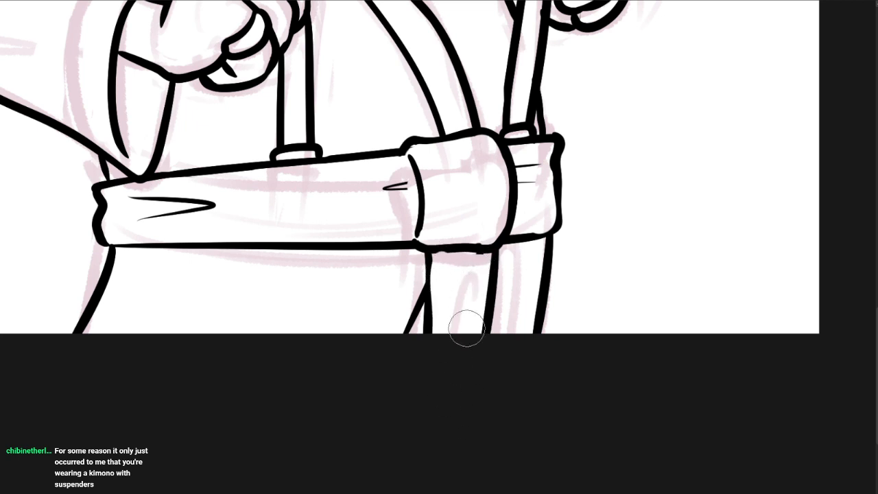
pyautogui.moveTo(436, 257)
pyautogui.mouseDown()
pyautogui.moveTo(482, 257)
pyautogui.moveTo(488, 248)
pyautogui.moveTo(421, 250)
pyautogui.moveTo(501, 241)
pyautogui.mouseUp()
# - Ink a hooked fold line inside the hanging sash tail and touch up the tail's edge
pyautogui.press('b')
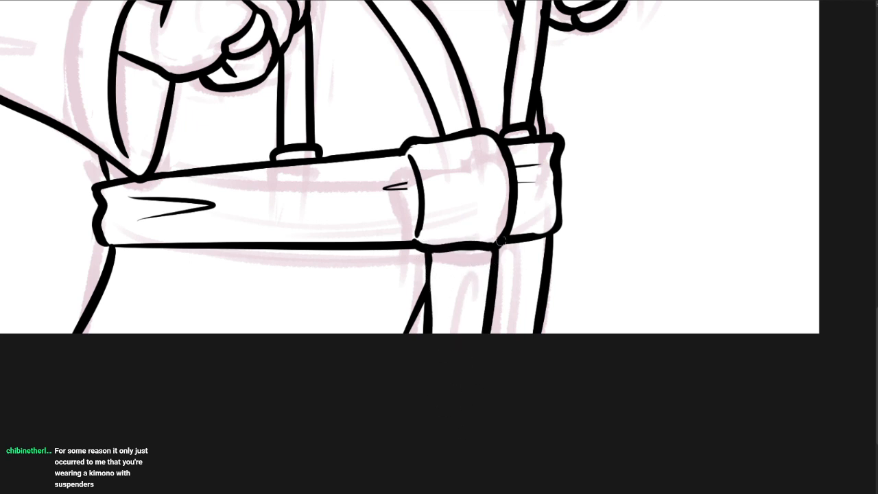
pyautogui.moveTo(458, 261); pyautogui.dragTo(468, 322)
pyautogui.moveTo(426, 256); pyautogui.dragTo(434, 335)
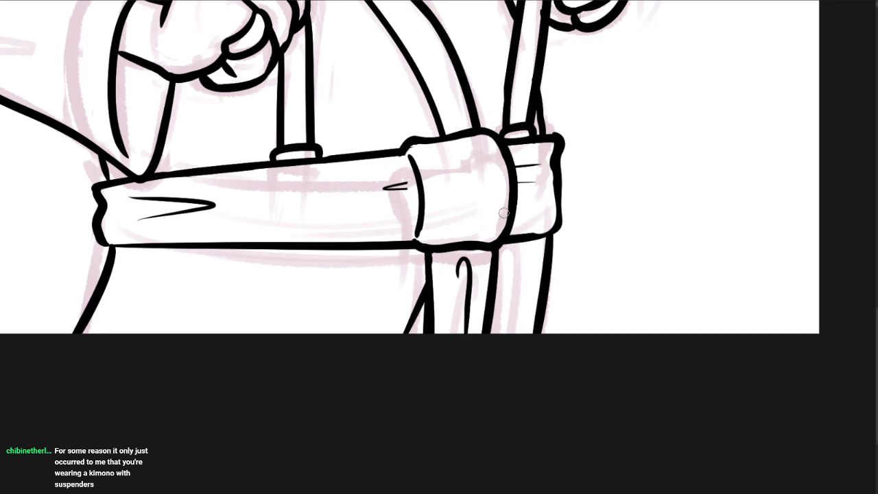
# - Redraw the sash tail's inner edge as a slanted line below the knot and ink the diverging robe overlap line beside it
pyautogui.moveTo(427, 252); pyautogui.dragTo(415, 370)
pyautogui.press('e')
pyautogui.moveTo(428, 271); pyautogui.dragTo(426, 413)
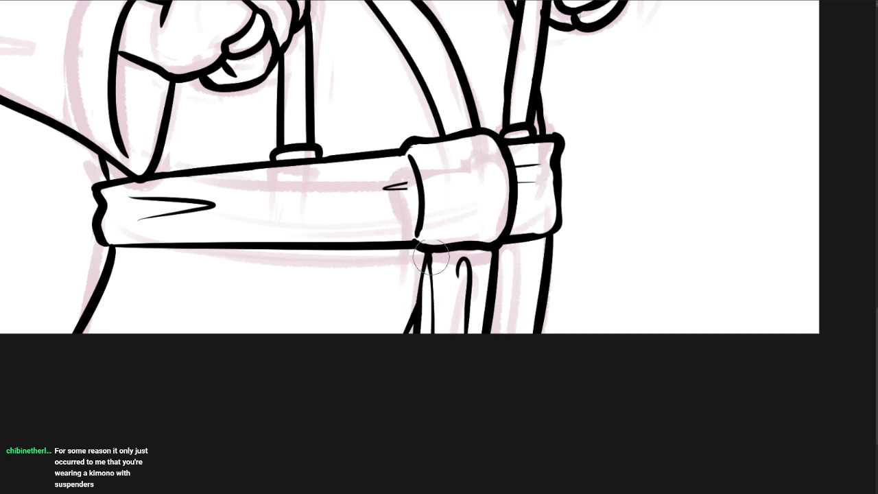
pyautogui.press('b')
pyautogui.moveTo(427, 248); pyautogui.dragTo(435, 392)
pyautogui.moveTo(426, 255); pyautogui.dragTo(414, 395)
# - Clean up the lower corner of the belt knot and extend the short crease on the belt to the knot's edge
pyautogui.press('e')
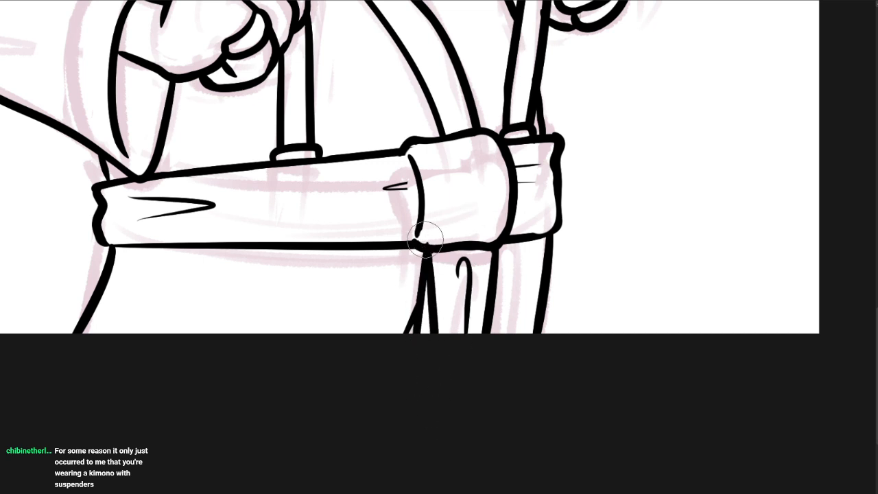
pyautogui.moveTo(426, 240); pyautogui.dragTo(447, 229)
pyautogui.press('b')
pyautogui.press('e')
pyautogui.moveTo(405, 184)
pyautogui.mouseDown()
pyautogui.moveTo(373, 194)
pyautogui.moveTo(420, 190)
pyautogui.mouseUp()
pyautogui.press('b')
pyautogui.moveTo(500, 210); pyautogui.dragTo(458, 247)
pyautogui.moveTo(477, 200); pyautogui.dragTo(511, 204)
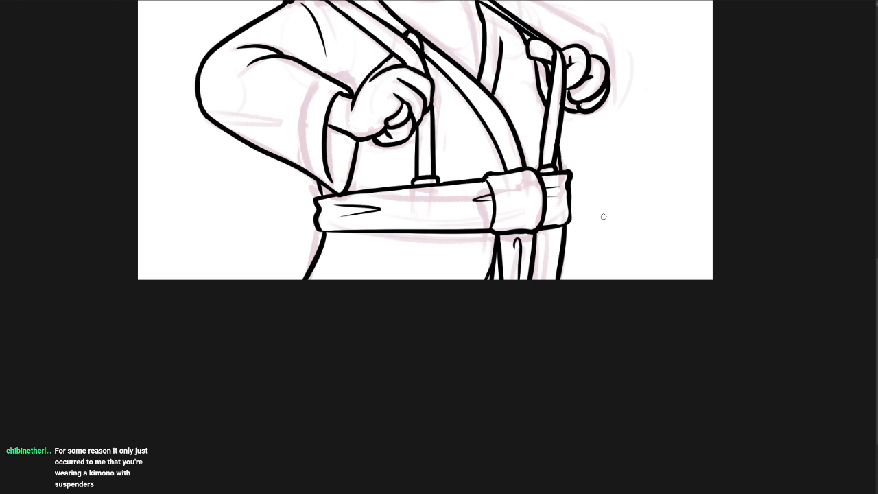
# - Ink the curved cuff line around the near sleeve and the inner curve of the sleeve opening below the wrist
pyautogui.moveTo(499, 225); pyautogui.dragTo(451, 363)
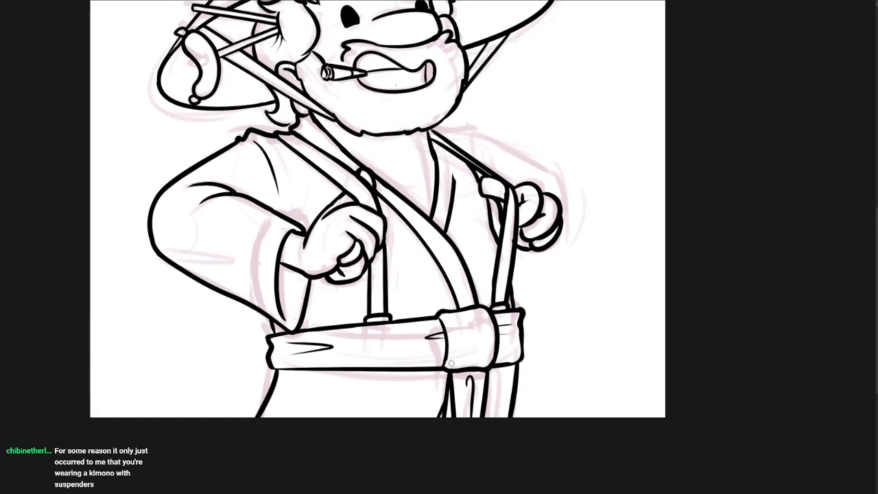
pyautogui.click(415, 308)
pyautogui.moveTo(443, 265); pyautogui.dragTo(463, 266)
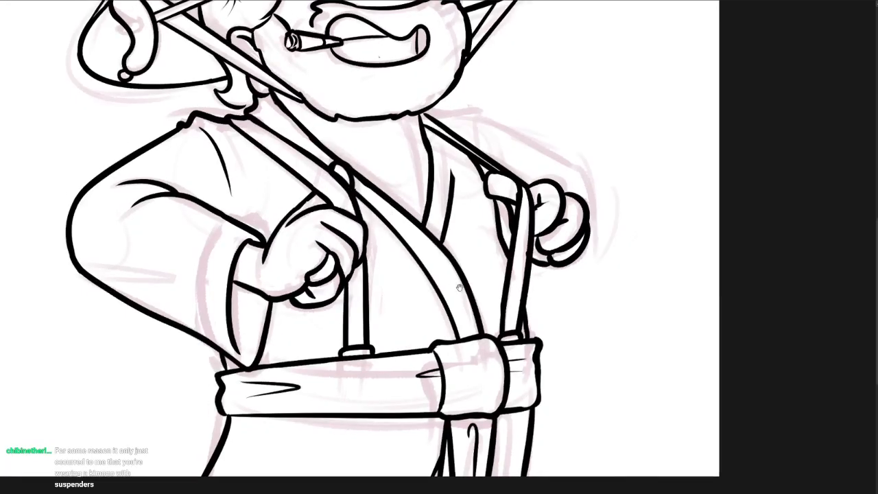
pyautogui.moveTo(246, 205)
pyautogui.mouseDown()
pyautogui.moveTo(285, 221)
pyautogui.moveTo(227, 309)
pyautogui.moveTo(248, 426)
pyautogui.mouseUp()
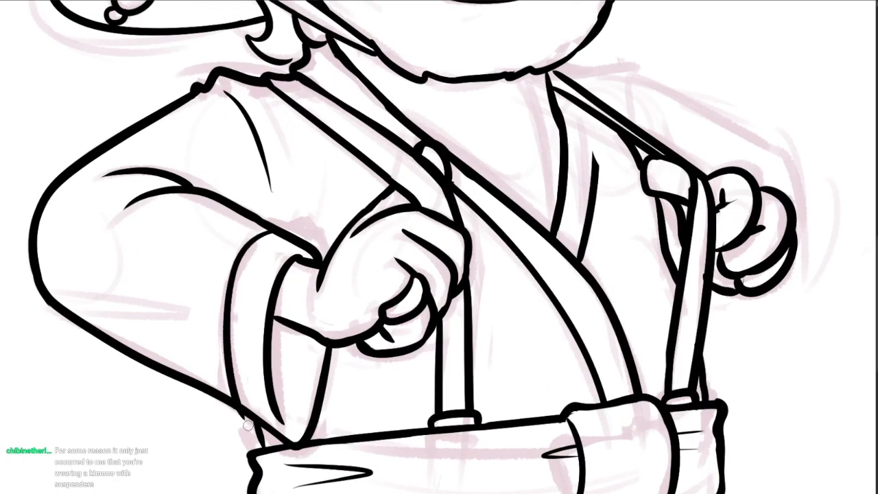
pyautogui.hotkey('ctrl', 'z')
pyautogui.moveTo(274, 233)
pyautogui.mouseDown()
pyautogui.moveTo(233, 282)
pyautogui.moveTo(229, 362)
pyautogui.moveTo(244, 408)
pyautogui.mouseUp()
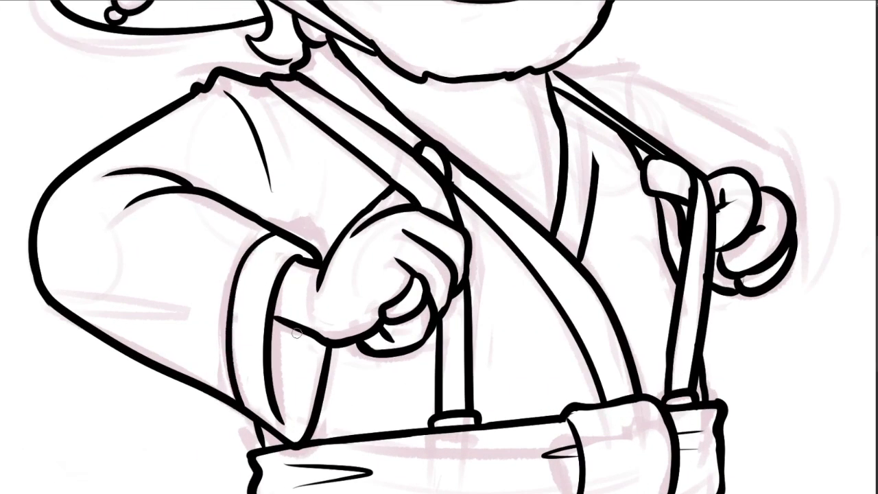
pyautogui.moveTo(302, 341)
pyautogui.mouseDown()
pyautogui.moveTo(293, 411)
pyautogui.moveTo(280, 413)
pyautogui.moveTo(287, 405)
pyautogui.moveTo(279, 416)
pyautogui.moveTo(300, 428)
pyautogui.mouseUp()
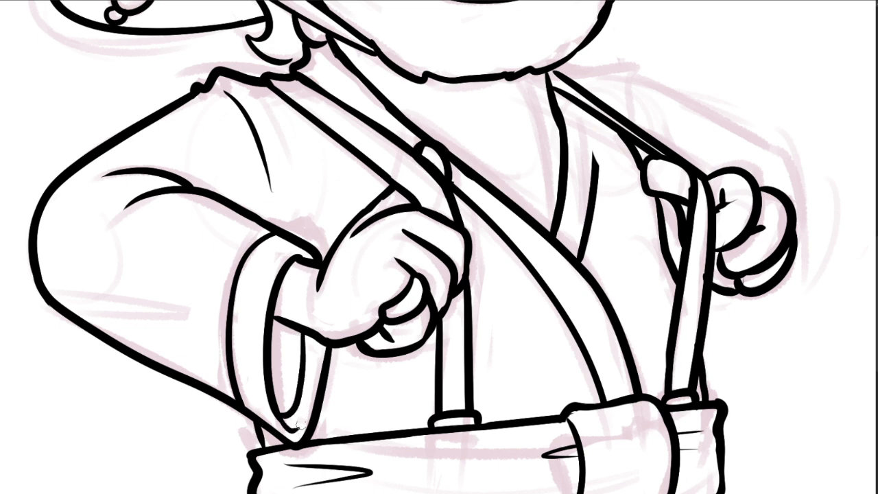
# - Ink the far sleeve's hanging cuff with its inner opening below the fist, and erase the overlapping line ends
pyautogui.moveTo(479, 354)
pyautogui.mouseDown()
pyautogui.moveTo(413, 313)
pyautogui.moveTo(383, 341)
pyautogui.moveTo(313, 351)
pyautogui.mouseUp()
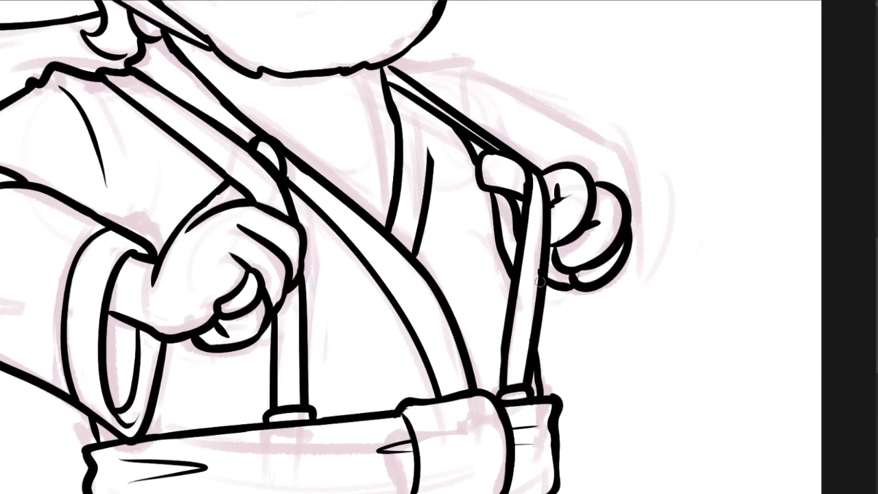
pyautogui.moveTo(536, 296)
pyautogui.mouseDown()
pyautogui.moveTo(574, 358)
pyautogui.moveTo(609, 314)
pyautogui.moveTo(619, 258)
pyautogui.mouseUp()
pyautogui.hotkey('ctrl', 'z')
pyautogui.moveTo(542, 306)
pyautogui.mouseDown()
pyautogui.moveTo(604, 348)
pyautogui.moveTo(611, 269)
pyautogui.mouseUp()
pyautogui.moveTo(561, 300)
pyautogui.mouseDown()
pyautogui.moveTo(593, 339)
pyautogui.moveTo(611, 296)
pyautogui.mouseUp()
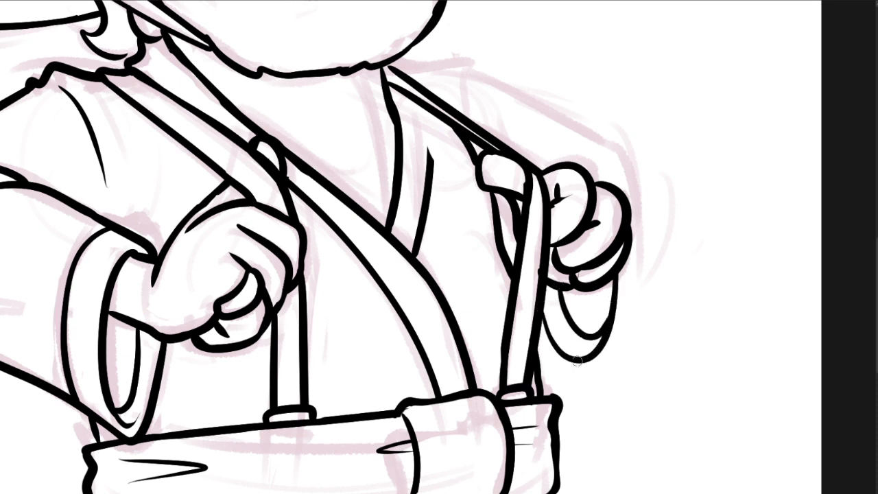
pyautogui.moveTo(577, 361)
pyautogui.mouseDown()
pyautogui.moveTo(619, 335)
pyautogui.moveTo(638, 232)
pyautogui.mouseUp()
pyautogui.press('e')
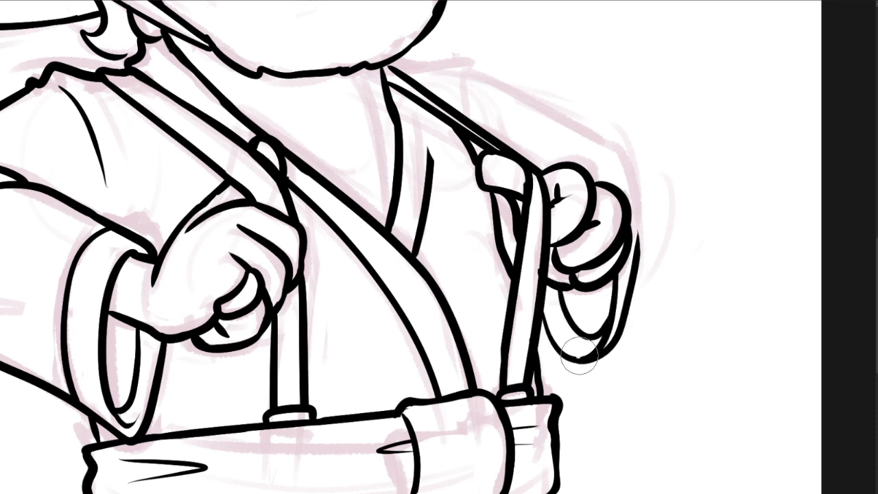
pyautogui.moveTo(580, 356); pyautogui.dragTo(612, 333)
pyautogui.moveTo(616, 241); pyautogui.dragTo(610, 269)
# - Ink the far sleeve's outline from the shoulder down to the cuff and add short fold lines at the shoulder and above the fist
pyautogui.moveTo(548, 192); pyautogui.dragTo(591, 182)
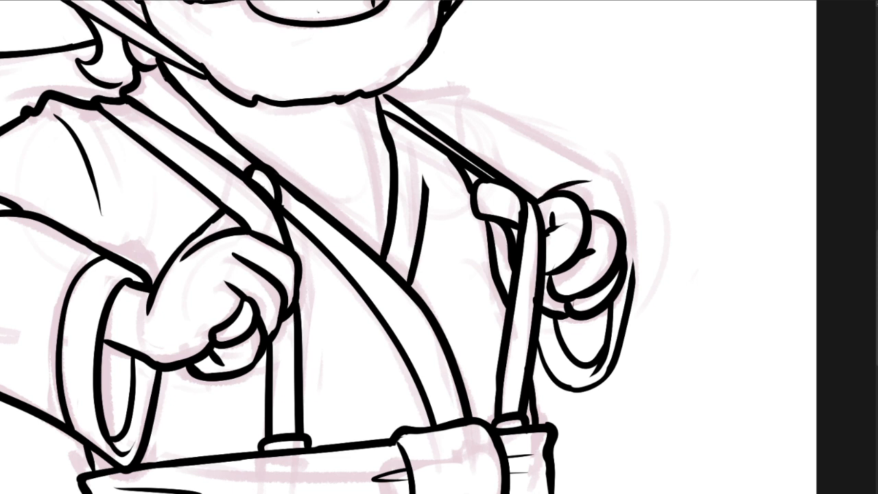
pyautogui.moveTo(402, 90)
pyautogui.mouseDown()
pyautogui.moveTo(463, 86)
pyautogui.moveTo(439, 85)
pyautogui.moveTo(610, 168)
pyautogui.moveTo(632, 278)
pyautogui.mouseUp()
pyautogui.hotkey('ctrl', 'z')
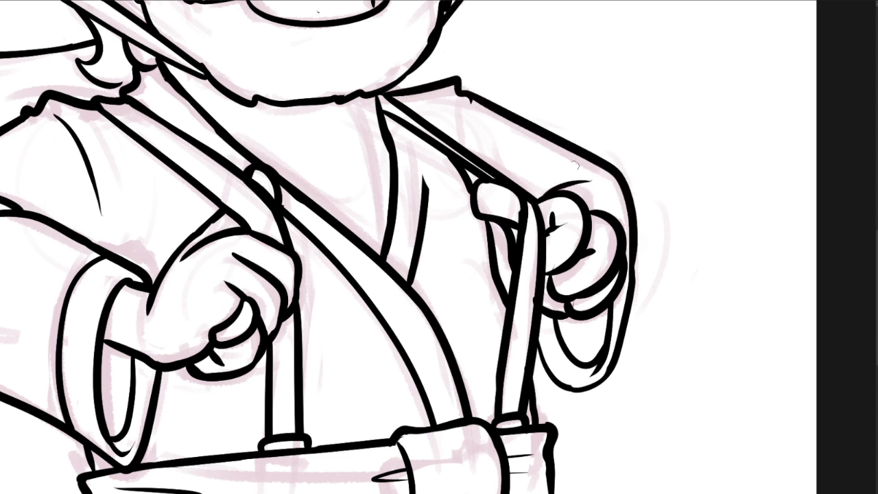
pyautogui.moveTo(529, 192)
pyautogui.mouseDown()
pyautogui.moveTo(566, 164)
pyautogui.moveTo(542, 165)
pyautogui.mouseUp()
pyautogui.hotkey('ctrl', 'z')
pyautogui.moveTo(460, 107)
pyautogui.mouseDown()
pyautogui.moveTo(465, 147)
pyautogui.moveTo(427, 179)
pyautogui.moveTo(424, 223)
pyautogui.mouseUp()
pyautogui.hotkey('ctrl', 'z')
# - Extend the robe's inner collar line up to the suspender strap and ink a small squiggle on the bare chest
pyautogui.moveTo(420, 135); pyautogui.dragTo(425, 206)
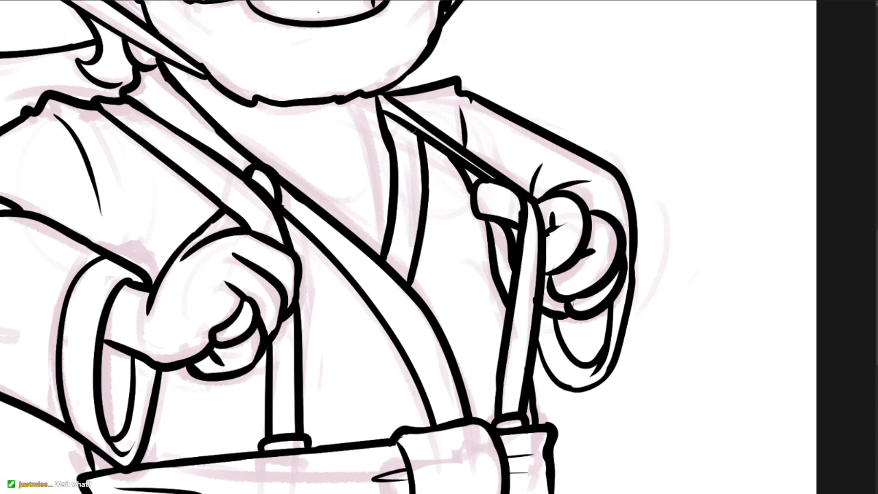
pyautogui.moveTo(407, 92); pyautogui.dragTo(437, 235)
pyautogui.scroll(-5, 454, 116)
pyautogui.scroll(3, 418, 196)
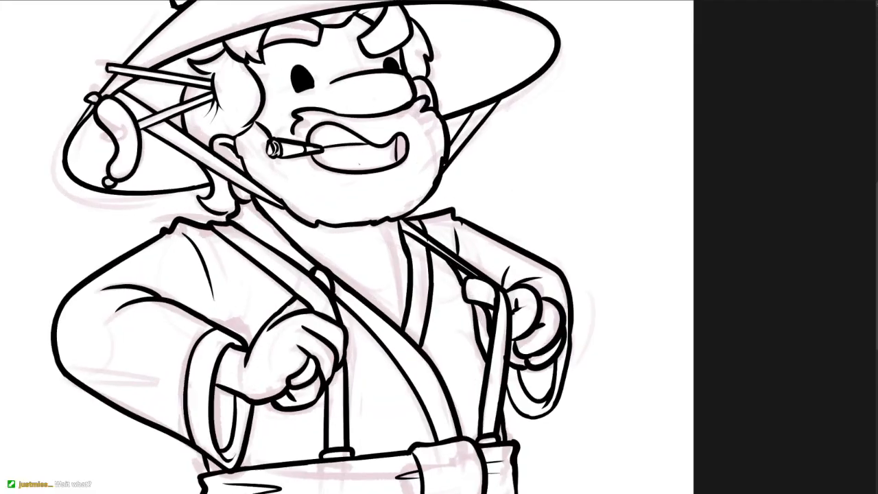
pyautogui.moveTo(370, 275); pyautogui.dragTo(395, 275)
# - Flip the whole drawing horizontally and apply the transformation
pyautogui.scroll(-5, 446, 256)
pyautogui.moveTo(553, 306)
pyautogui.mouseDown()
pyautogui.moveTo(543, 265)
pyautogui.moveTo(525, 273)
pyautogui.mouseUp()
pyautogui.scroll(2, 489, 231)
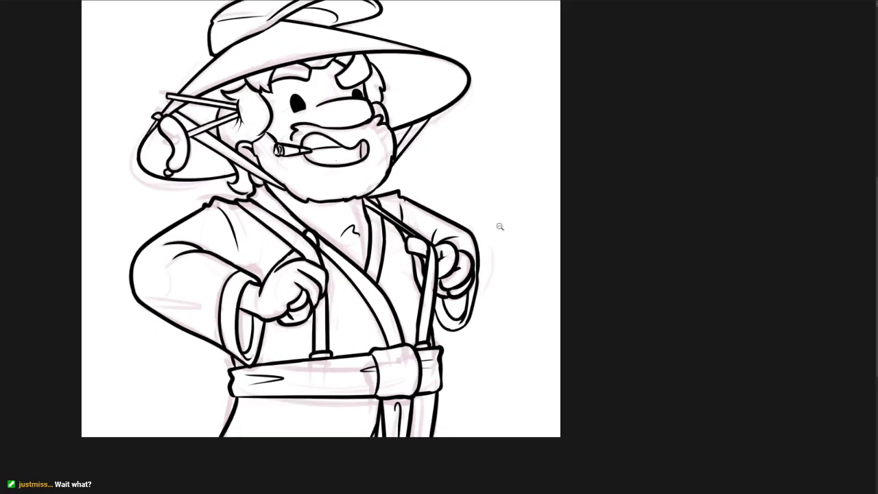
pyautogui.moveTo(503, 227); pyautogui.dragTo(535, 275)
pyautogui.scroll(-2, 528, 258)
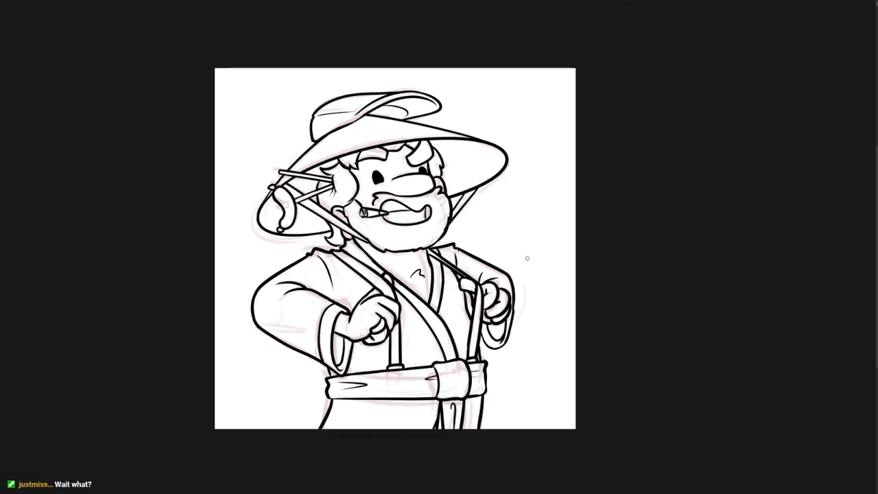
pyautogui.press('h')
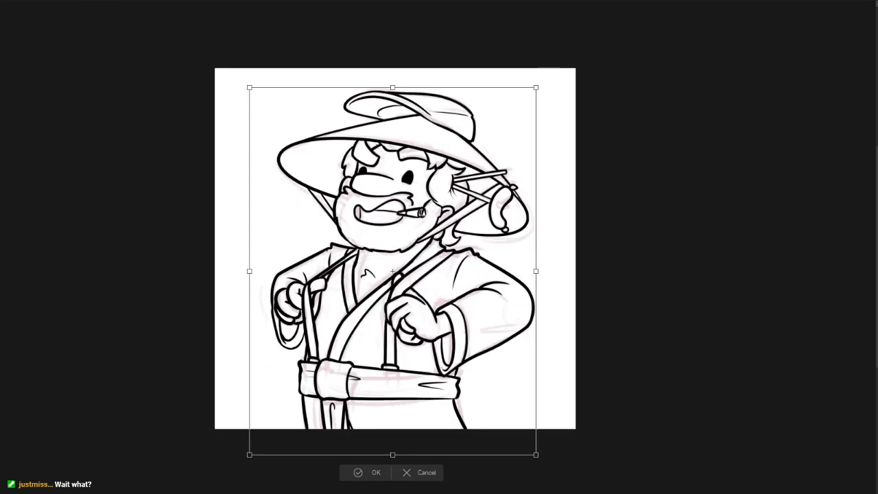
pyautogui.press('Return')
# - Select the body from the shoulders down and skew its lower end slightly to the left
pyautogui.scroll(2, 430, 254)
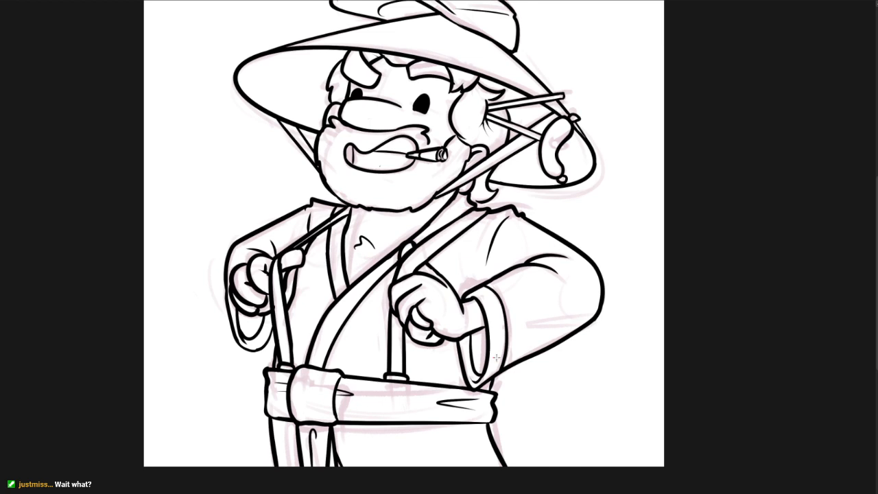
pyautogui.keyDown('alt'); pyautogui.click(543, 305); pyautogui.keyUp('alt')
pyautogui.moveTo(245, 459); pyautogui.dragTo(647, 208)
pyautogui.click(486, 461)
pyautogui.moveTo(436, 446)
pyautogui.mouseDown()
pyautogui.moveTo(415, 450)
pyautogui.moveTo(422, 446)
pyautogui.mouseUp()
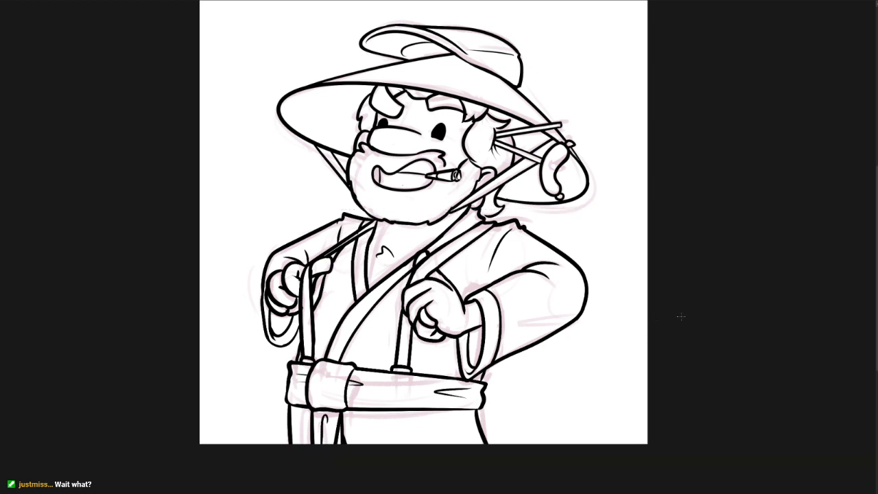
# - Select the area from the belt down, skew its lower end slightly to the right, apply it and deselect
pyautogui.moveTo(532, 396); pyautogui.dragTo(531, 364)
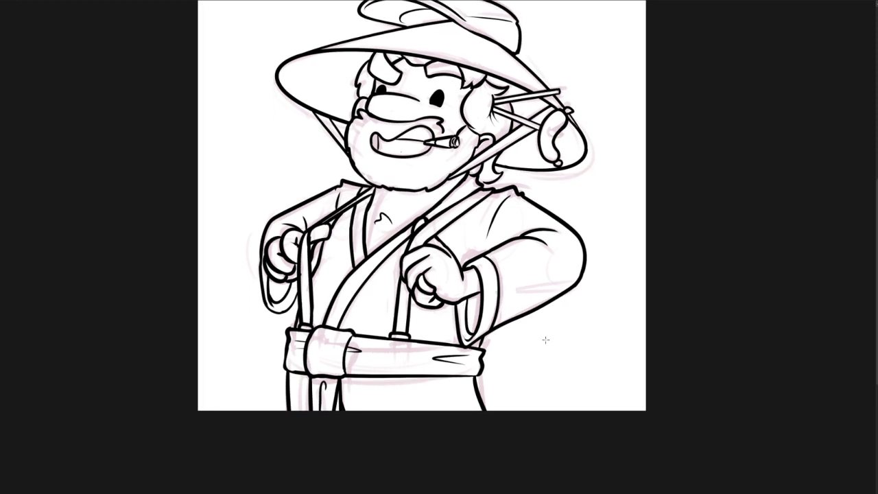
pyautogui.moveTo(288, 417); pyautogui.dragTo(551, 350)
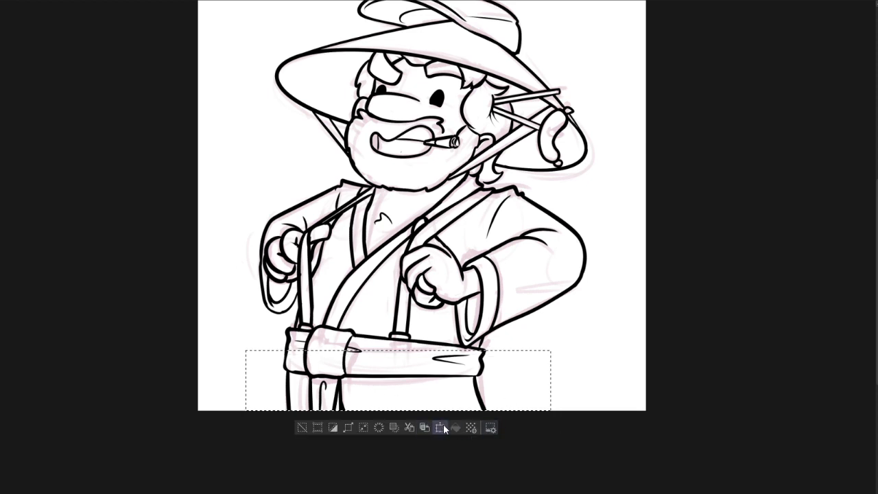
pyautogui.click(443, 427)
pyautogui.moveTo(398, 410)
pyautogui.mouseDown()
pyautogui.moveTo(419, 412)
pyautogui.moveTo(406, 412)
pyautogui.mouseUp()
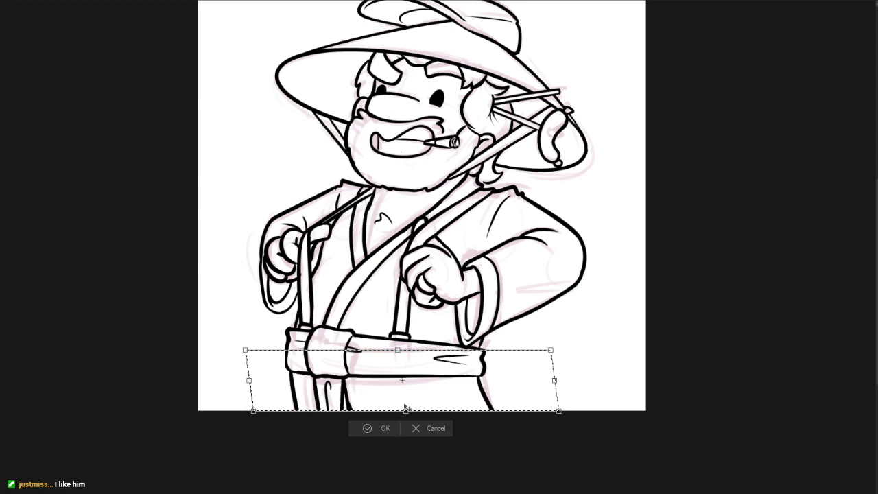
pyautogui.press('Return')
pyautogui.hotkey('ctrl', 'd')
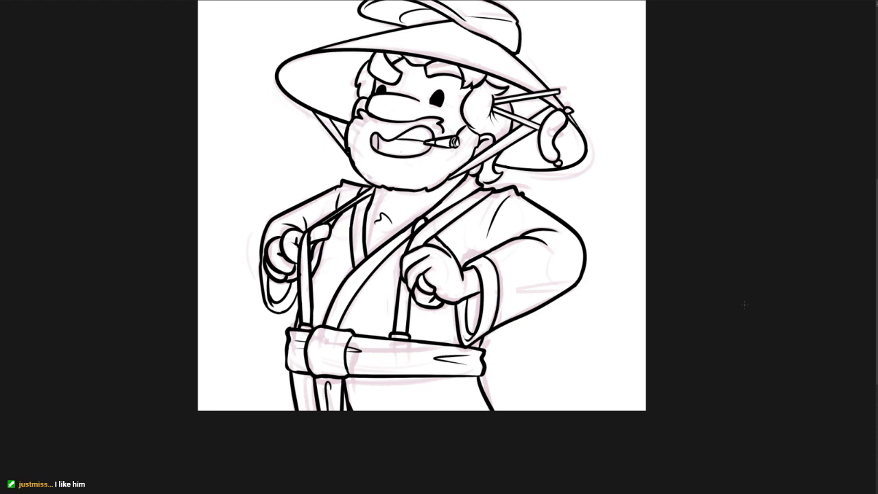
# - Remove the pink rough sketch and fill the background behind the line art with light grey
pyautogui.press('Delete')
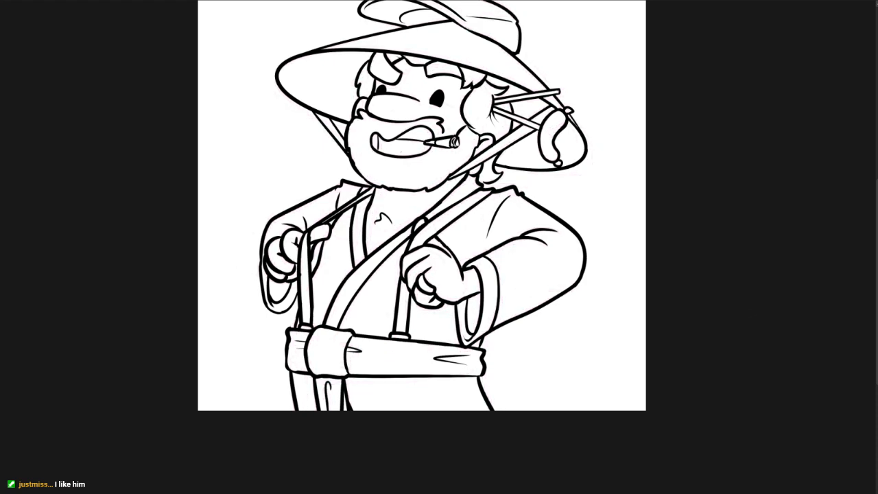
pyautogui.hotkey('alt', 'BackSpace')
pyautogui.moveTo(515, 244); pyautogui.dragTo(531, 339)
pyautogui.moveTo(485, 222); pyautogui.dragTo(583, 288)
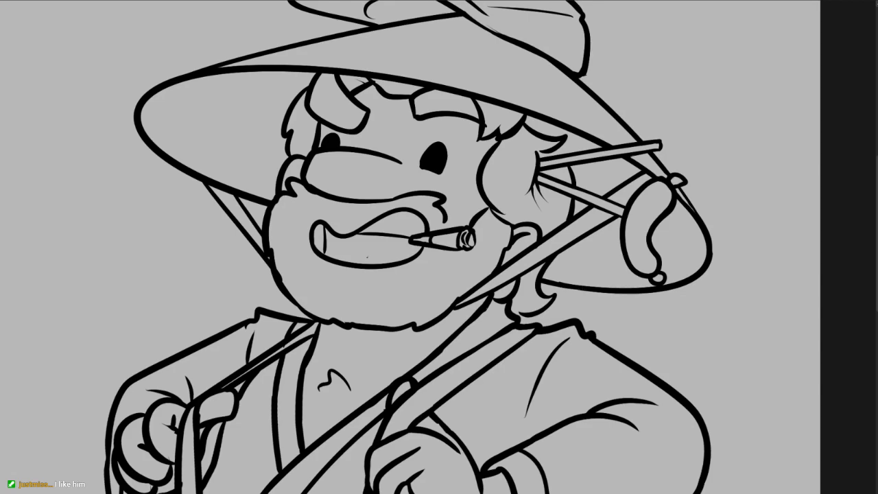
pyautogui.moveTo(761, 379); pyautogui.dragTo(695, 408)
pyautogui.moveTo(695, 407); pyautogui.dragTo(583, 301)
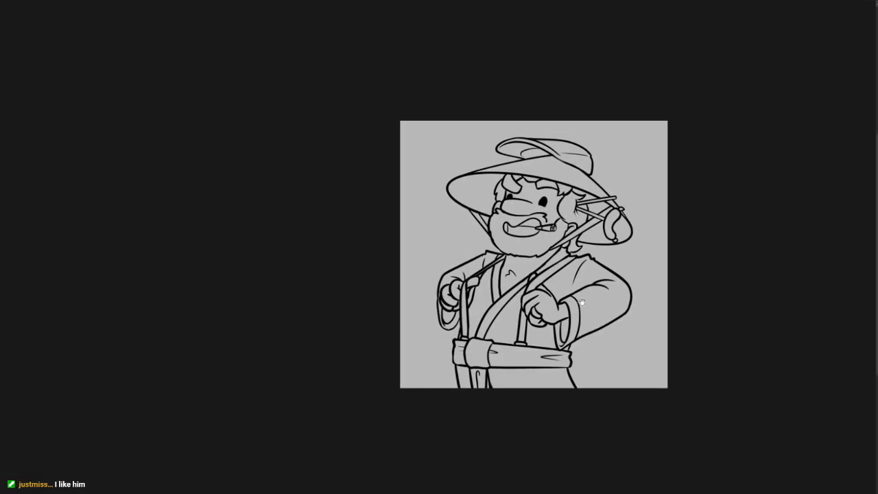
# - Undo the last stroke and touch up the hair outline under the hat brim beside the sticks
pyautogui.moveTo(593, 197); pyautogui.dragTo(647, 214)
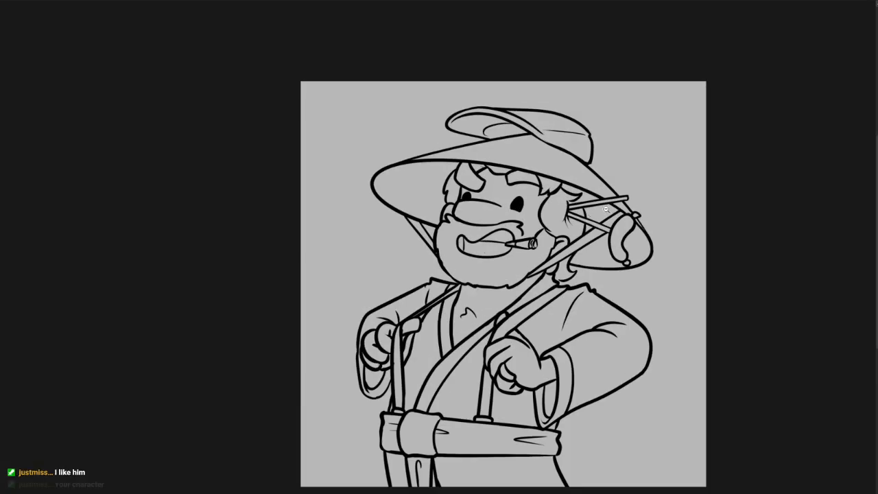
pyautogui.moveTo(586, 215); pyautogui.dragTo(615, 204)
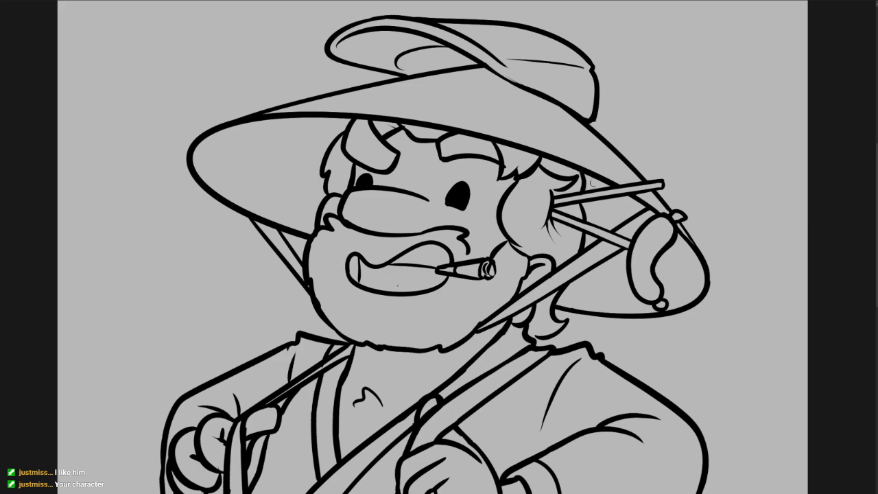
pyautogui.hotkey('ctrl', 'z')
pyautogui.moveTo(582, 172); pyautogui.dragTo(582, 183)
pyautogui.moveTo(618, 226)
pyautogui.mouseDown()
pyautogui.moveTo(590, 230)
pyautogui.moveTo(591, 171)
pyautogui.mouseUp()
pyautogui.moveTo(520, 246)
pyautogui.mouseDown()
pyautogui.moveTo(548, 237)
pyautogui.moveTo(526, 234)
pyautogui.mouseUp()
pyautogui.moveTo(570, 265); pyautogui.dragTo(533, 243)
pyautogui.moveTo(584, 307)
pyautogui.mouseDown()
pyautogui.moveTo(554, 272)
pyautogui.moveTo(549, 284)
pyautogui.mouseUp()
pyautogui.moveTo(569, 285); pyautogui.dragTo(562, 279)
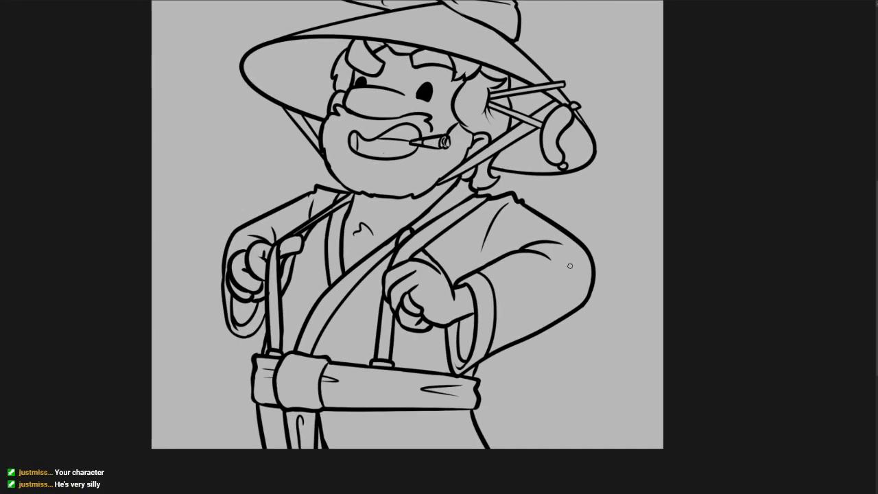
# - Set the colour to very light grey E6E6E6 and fill both halves of the teeth with it
pyautogui.moveTo(417, 234); pyautogui.dragTo(406, 248)
pyautogui.doubleClick(1, 251)
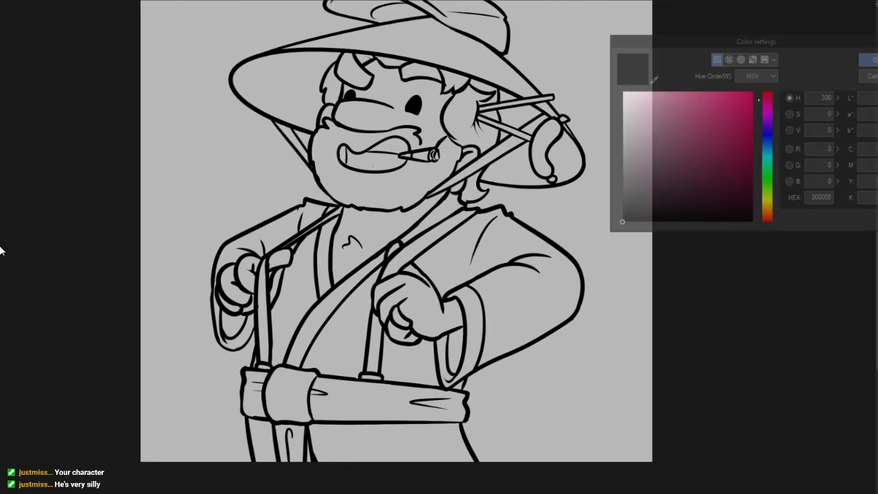
pyautogui.click(623, 101)
pyautogui.click(868, 59)
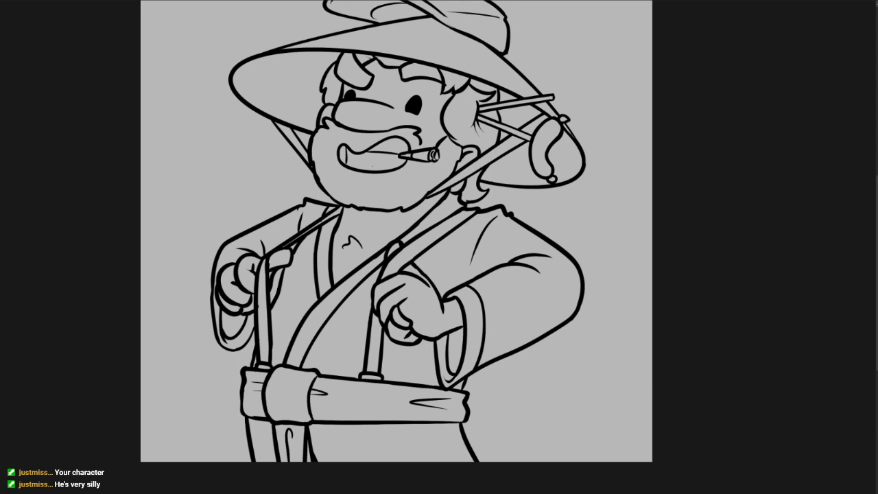
pyautogui.click(393, 157)
pyautogui.click(396, 146)
# - Set the colour to dark red 8B1C1E and fill the small area at the corner of the mouth
pyautogui.doubleClick(2, 250)
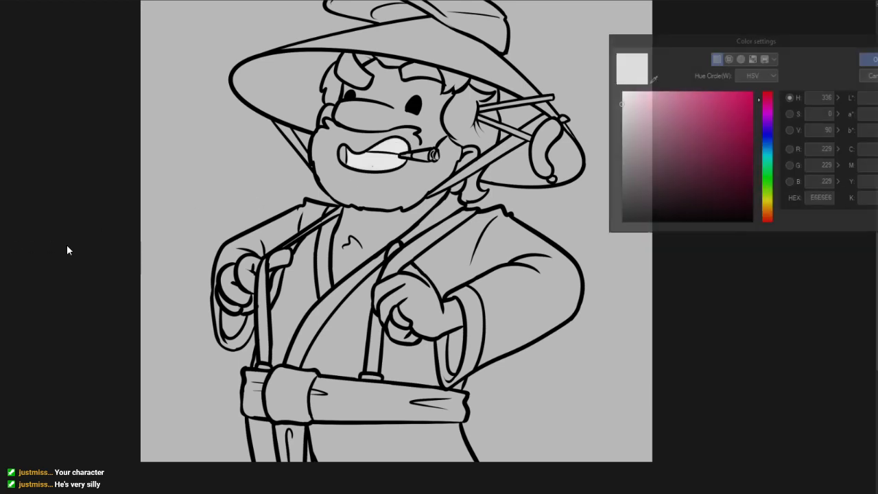
pyautogui.click(767, 92)
pyautogui.moveTo(717, 150); pyautogui.dragTo(726, 151)
pyautogui.click(868, 59)
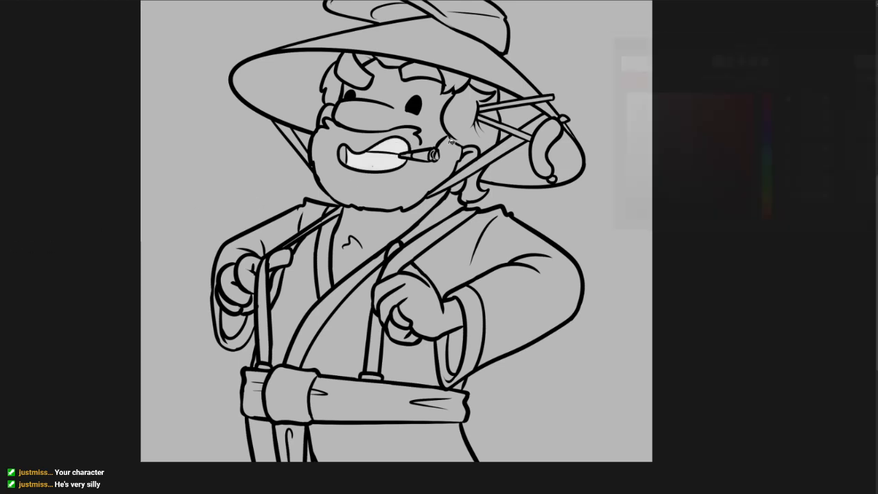
pyautogui.click(347, 154)
# - Set the colour to a muted brown, close the gap between moustache and cigarette, and fill the beard and the hair above the ear
pyautogui.doubleClick(1, 250)
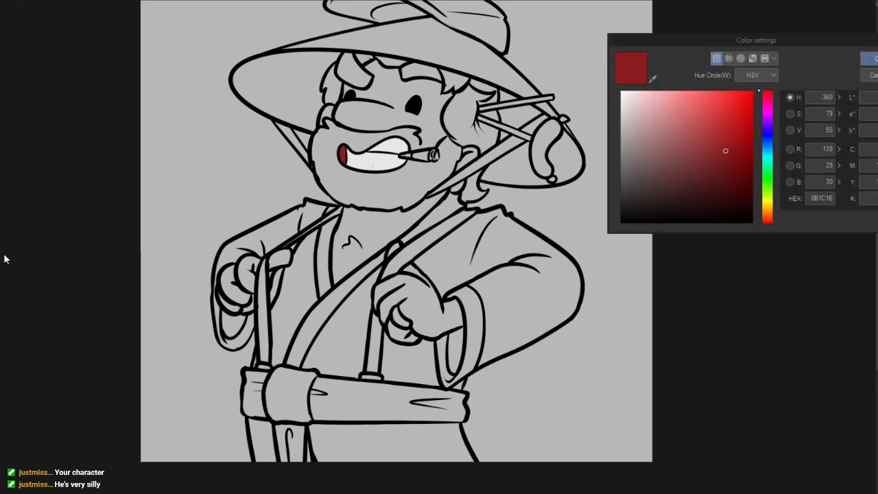
pyautogui.click(769, 214)
pyautogui.moveTo(664, 112)
pyautogui.mouseDown()
pyautogui.moveTo(651, 162)
pyautogui.moveTo(666, 176)
pyautogui.moveTo(675, 156)
pyautogui.moveTo(680, 164)
pyautogui.mouseUp()
pyautogui.click(870, 59)
pyautogui.scroll(5, 418, 136)
pyautogui.moveTo(424, 157); pyautogui.dragTo(426, 168)
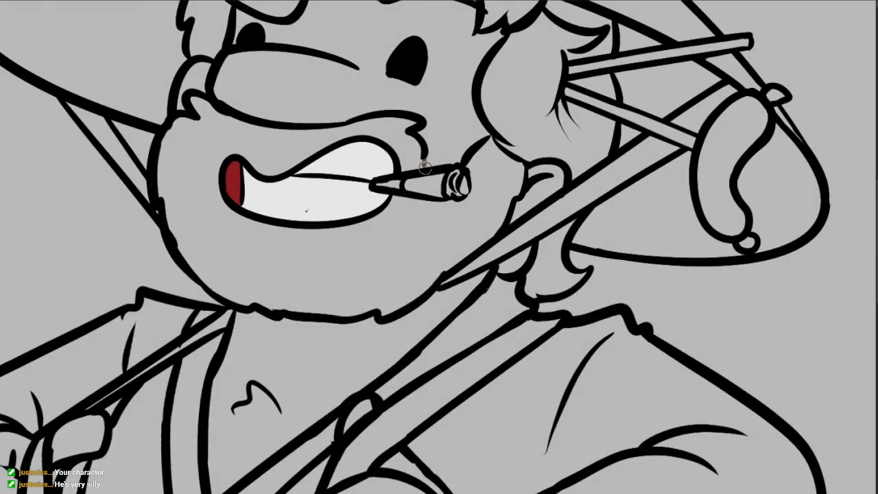
pyautogui.press('g')
pyautogui.click(503, 178)
pyautogui.click(525, 121)
# - Fill the remaining hair with the same brown: behind the sticks, the curl below the ear and the locks under the hat brim
pyautogui.moveTo(604, 113); pyautogui.dragTo(587, 174)
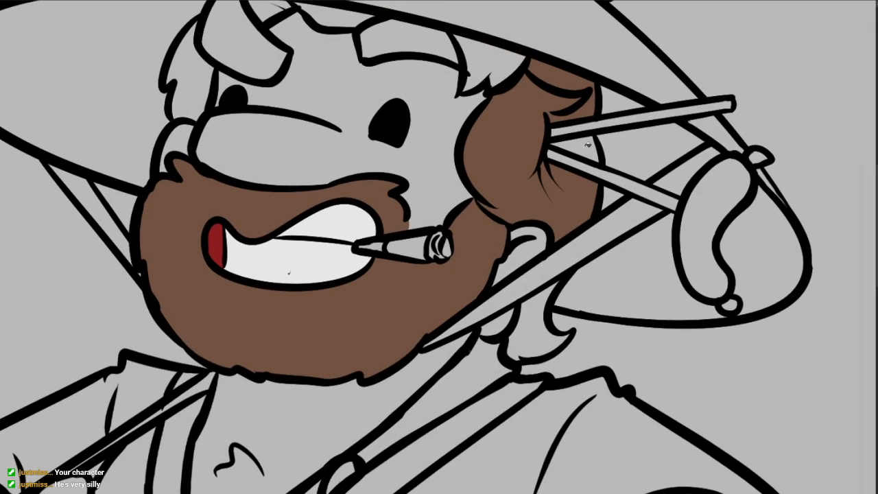
pyautogui.click(588, 145)
pyautogui.click(536, 332)
pyautogui.moveTo(571, 216); pyautogui.dragTo(643, 255)
pyautogui.click(569, 99)
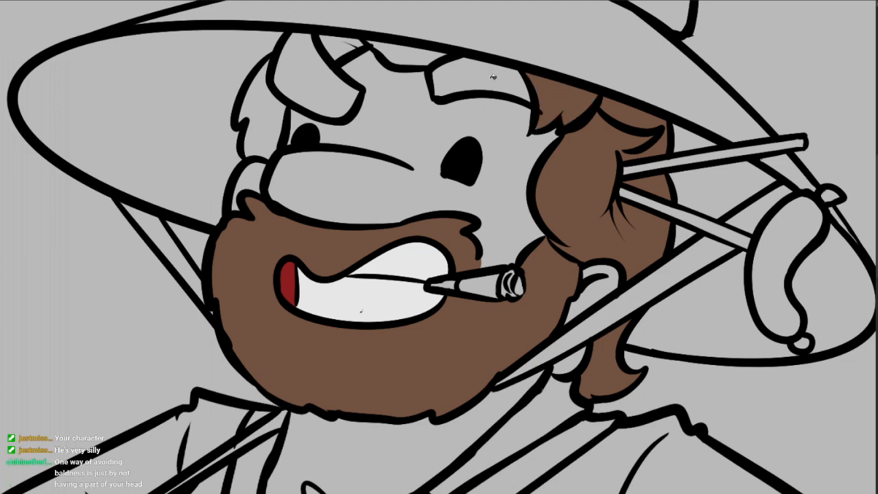
pyautogui.click(492, 78)
pyautogui.click(411, 52)
pyautogui.click(339, 47)
pyautogui.click(325, 87)
pyautogui.click(262, 113)
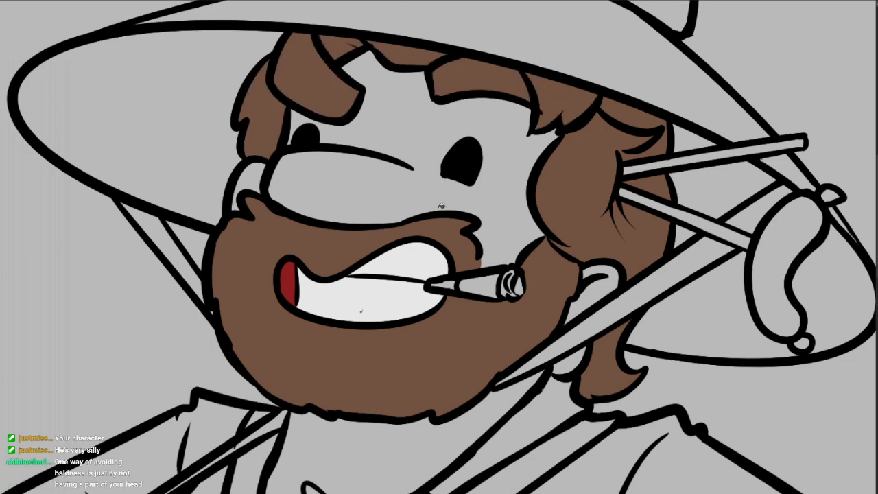
# - Set the colour to a peach skin tone and fill the large front hand, its thumb tip and its lower fingers
pyautogui.scroll(-5, 482, 223)
pyautogui.moveTo(476, 332)
pyautogui.mouseDown()
pyautogui.moveTo(439, 315)
pyautogui.moveTo(392, 267)
pyautogui.mouseUp()
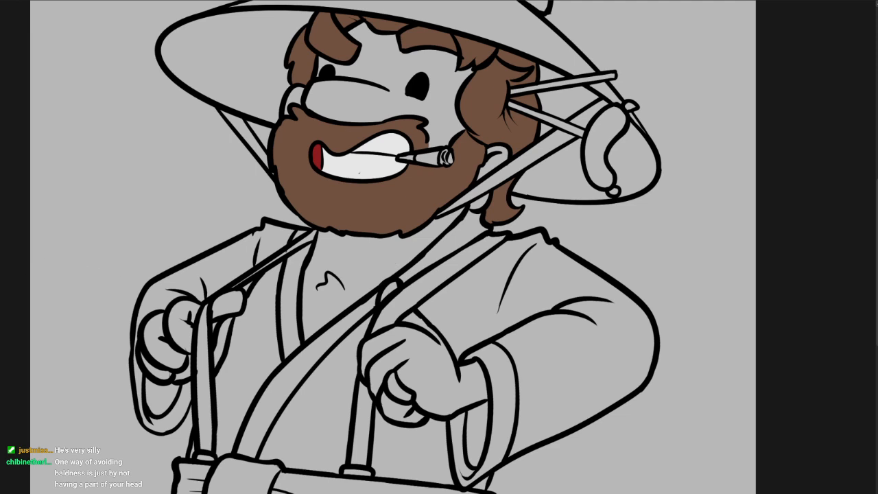
pyautogui.click(228, 304)
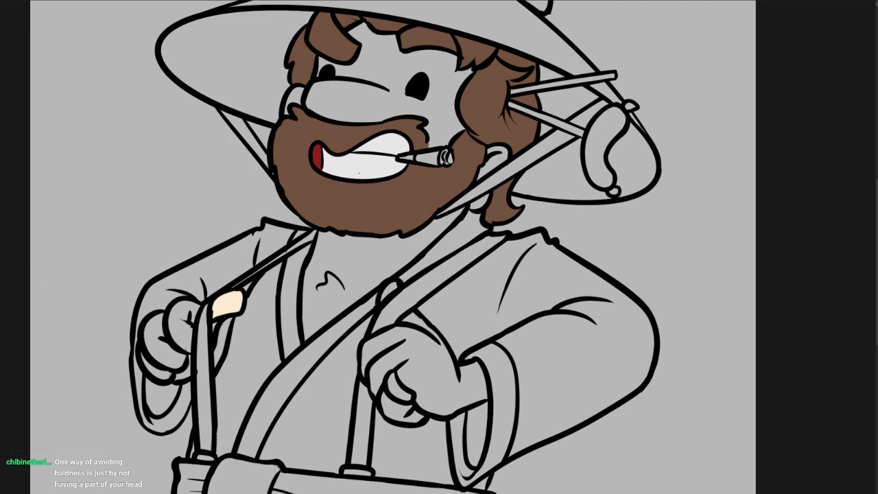
pyautogui.click(657, 100)
pyautogui.click(767, 217)
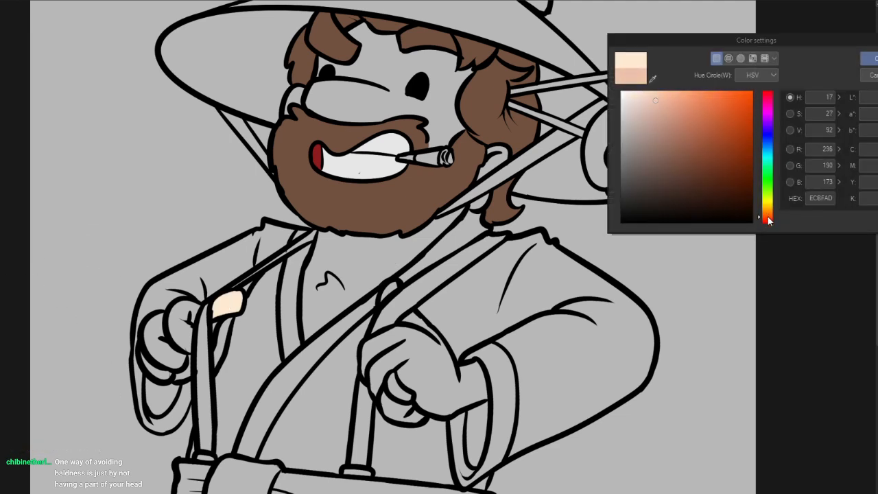
pyautogui.click(653, 98)
pyautogui.click(868, 58)
pyautogui.click(429, 353)
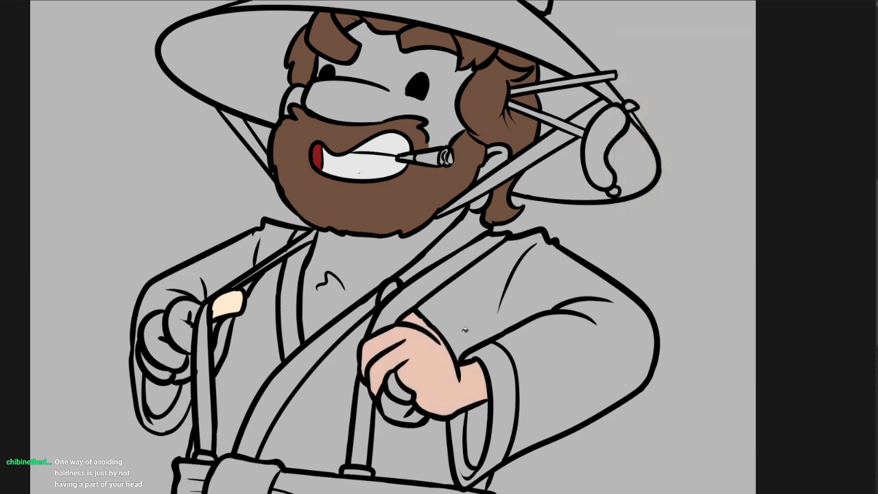
pyautogui.click(397, 291)
pyautogui.click(400, 404)
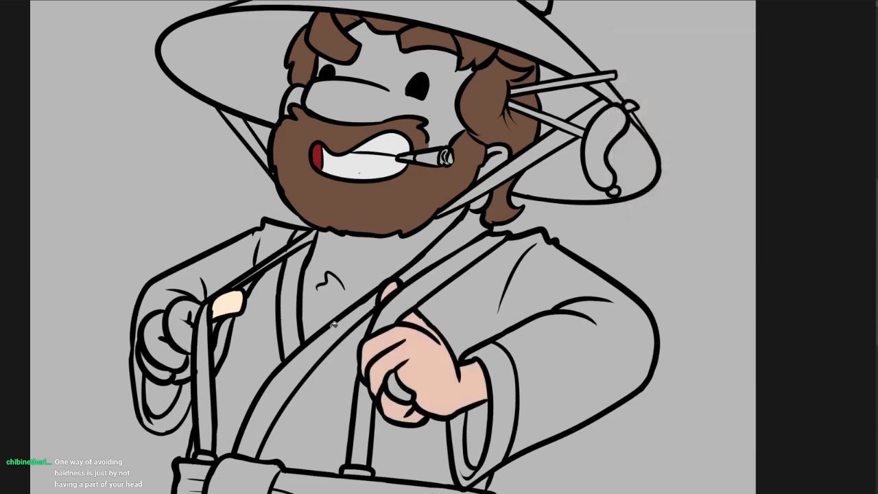
# - Fill the fingers and thumb of the smaller hand gripping the other suspender with the same skin tone
pyautogui.click(184, 327)
pyautogui.click(165, 352)
pyautogui.click(212, 349)
pyautogui.click(157, 369)
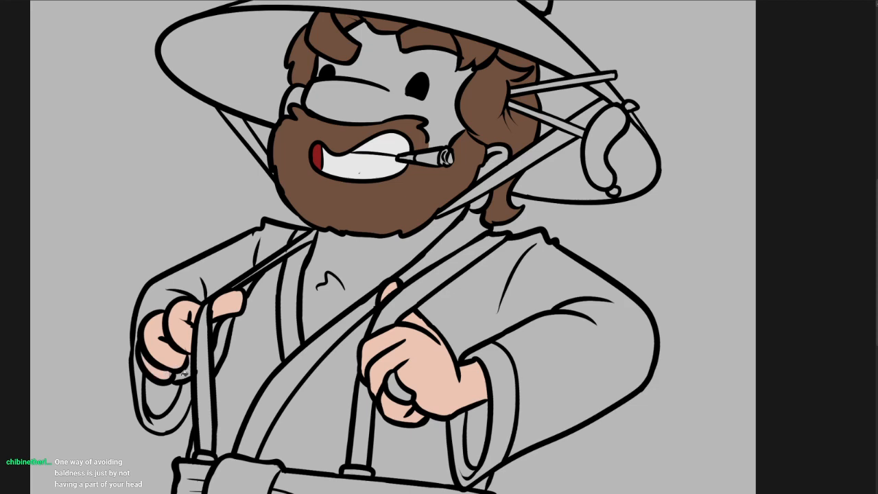
pyautogui.click(185, 371)
pyautogui.scroll(5, 205, 350)
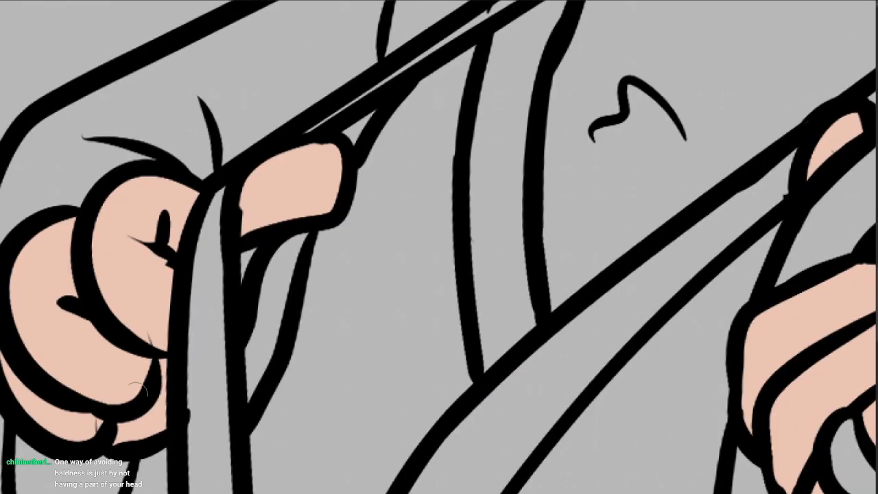
pyautogui.scroll(-5, 245, 301)
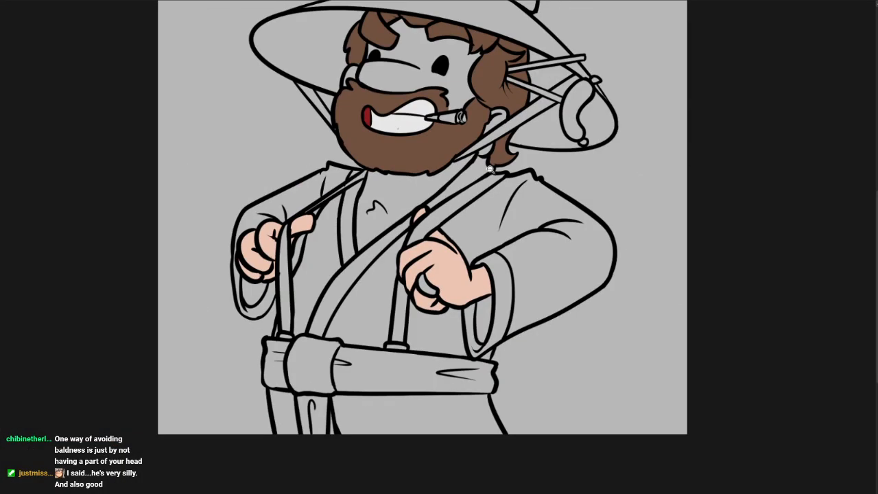
# - Fill the ears, neck, chest and face with the same skin tone
pyautogui.scroll(2, 490, 169)
pyautogui.click(483, 147)
pyautogui.scroll(2, 478, 160)
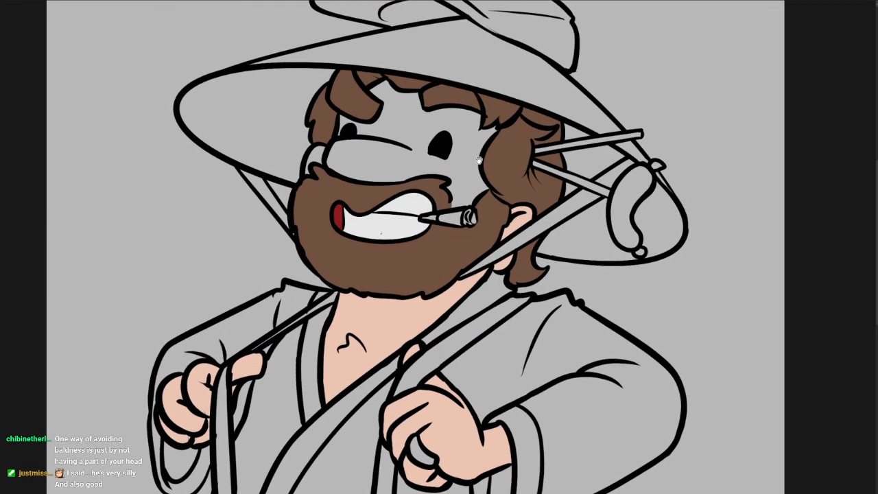
pyautogui.click(479, 160)
pyautogui.scroll(-4, 449, 178)
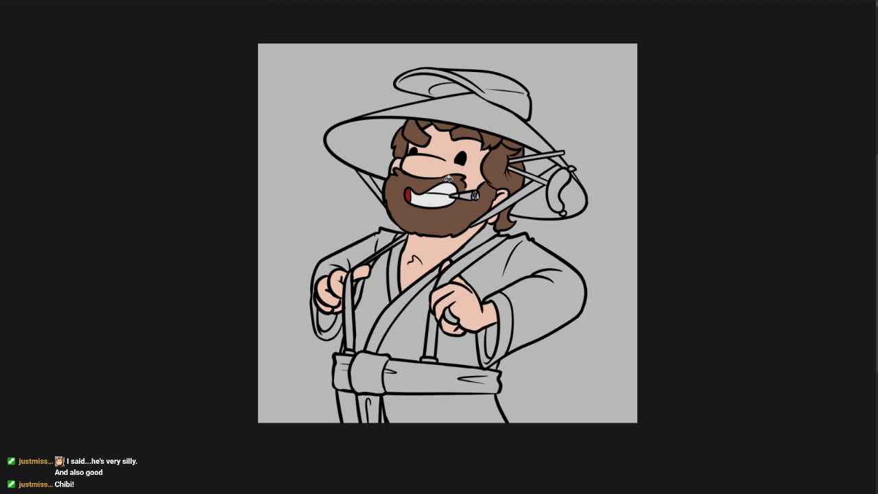
# - Set the colour to beige B9AC93 and fill both sticks poking out of the hair
pyautogui.scroll(2, 535, 178)
pyautogui.moveTo(557, 206); pyautogui.dragTo(570, 239)
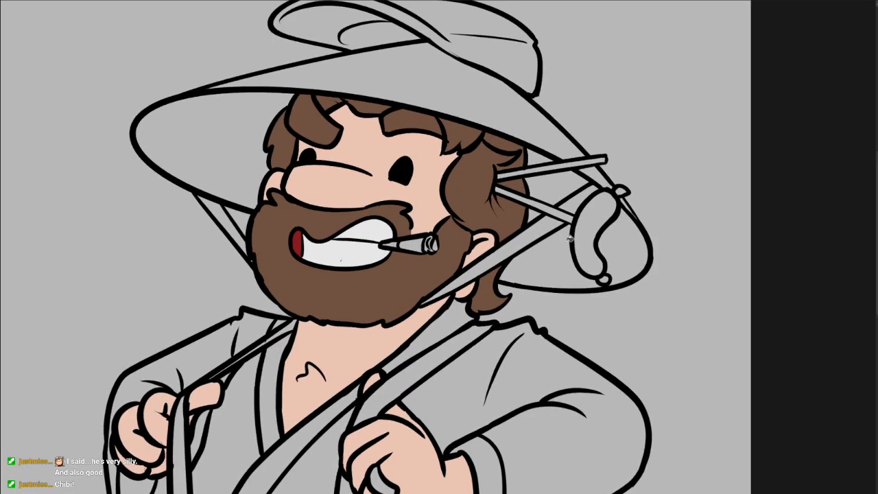
pyautogui.doubleClick(4, 276)
pyautogui.moveTo(641, 122); pyautogui.dragTo(658, 143)
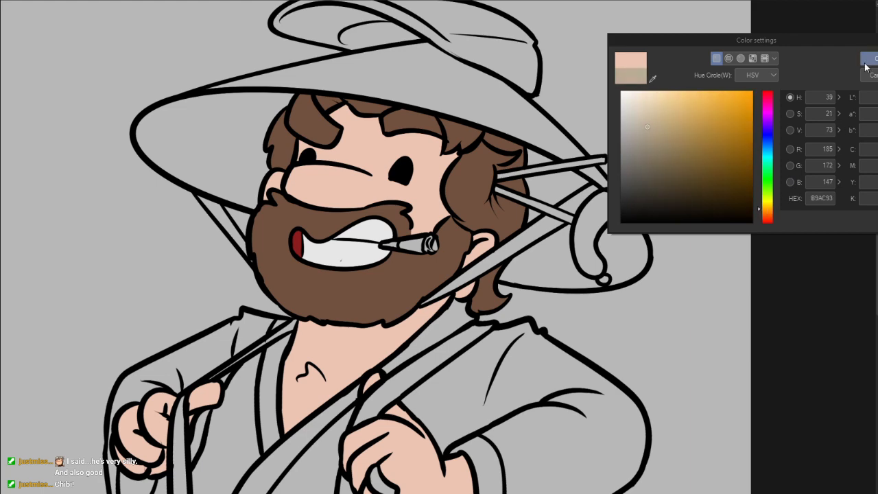
pyautogui.click(867, 66)
pyautogui.click(588, 160)
pyautogui.click(547, 207)
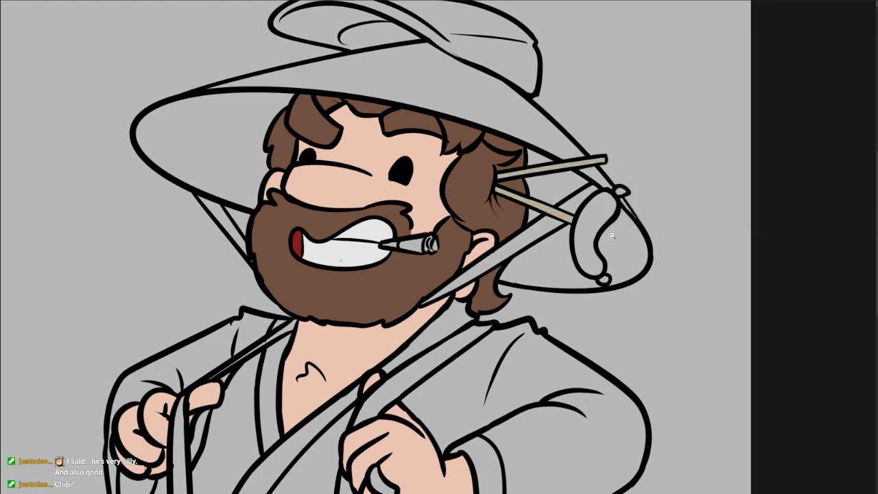
# - Erase a gap in the sausage's inner outline, draw the stick's tip poking out there and fill it with the same beige
pyautogui.scroll(1, 613, 236)
pyautogui.scroll(1, 613, 235)
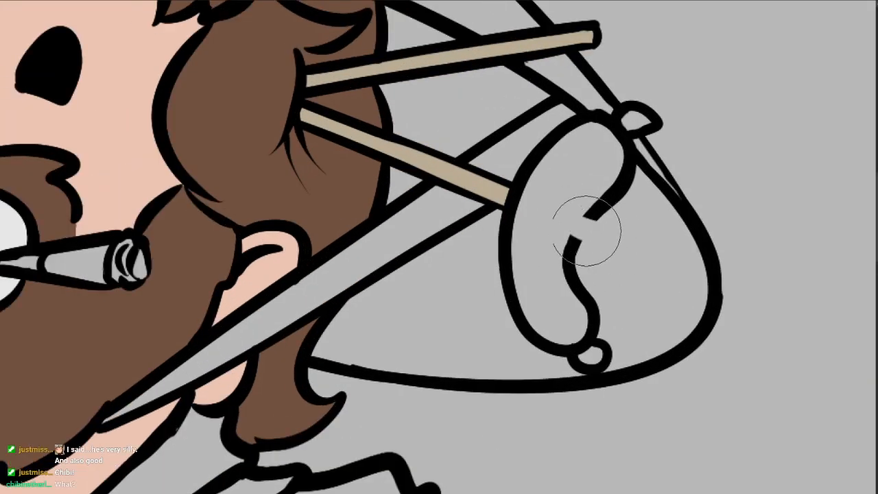
pyautogui.scroll(1, 621, 223)
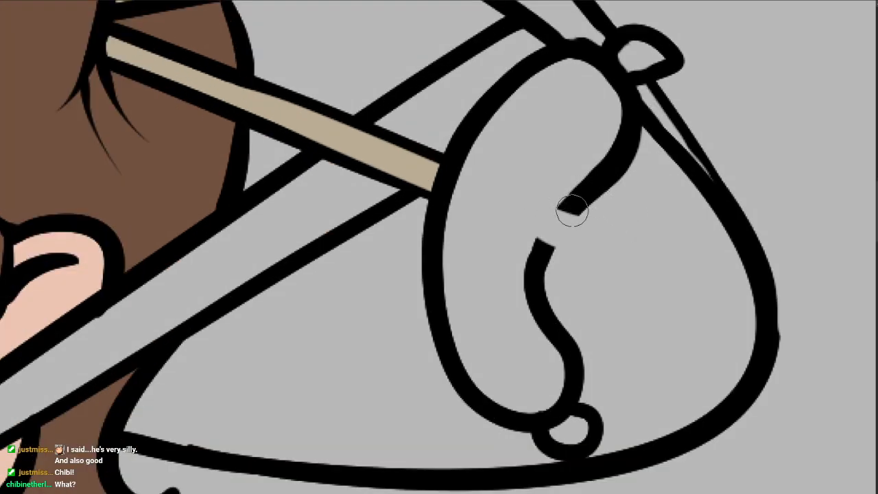
pyautogui.moveTo(572, 211)
pyautogui.mouseDown()
pyautogui.moveTo(530, 198)
pyautogui.moveTo(519, 208)
pyautogui.moveTo(525, 233)
pyautogui.moveTo(543, 243)
pyautogui.moveTo(610, 224)
pyautogui.moveTo(600, 253)
pyautogui.moveTo(552, 251)
pyautogui.mouseUp()
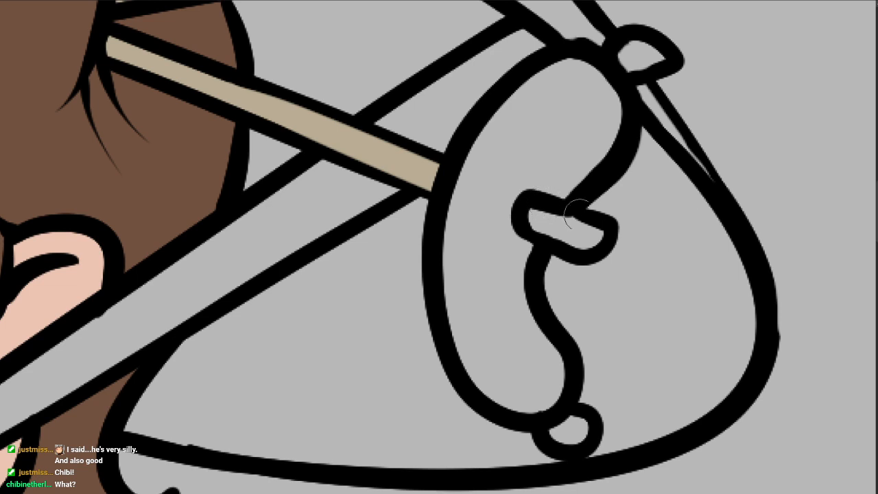
pyautogui.press('e')
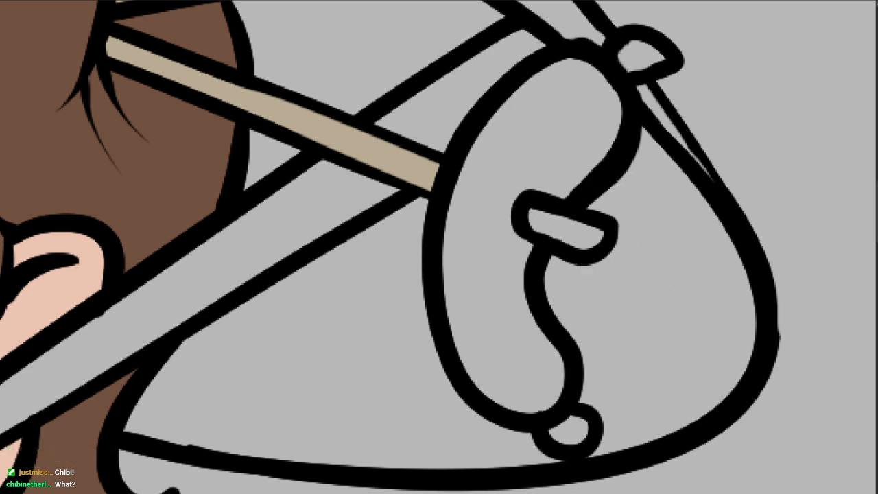
pyautogui.click(559, 221)
pyautogui.scroll(-2, 561, 221)
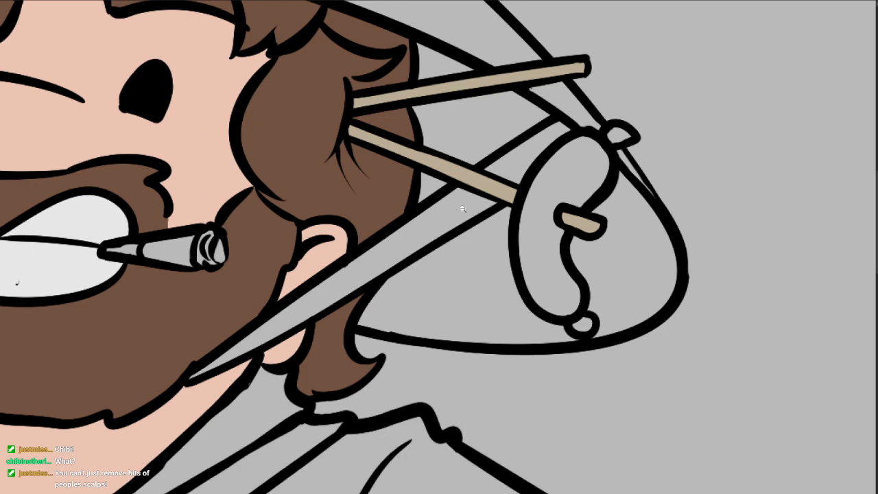
# - Set the colour to dark khaki 908368 and fill the hat straps on both sides of the face
pyautogui.scroll(-2, 462, 208)
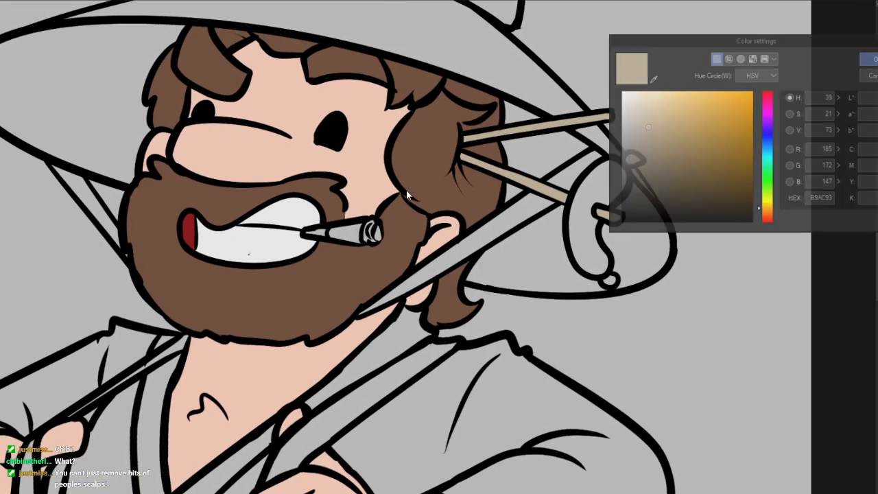
pyautogui.moveTo(648, 146); pyautogui.dragTo(659, 147)
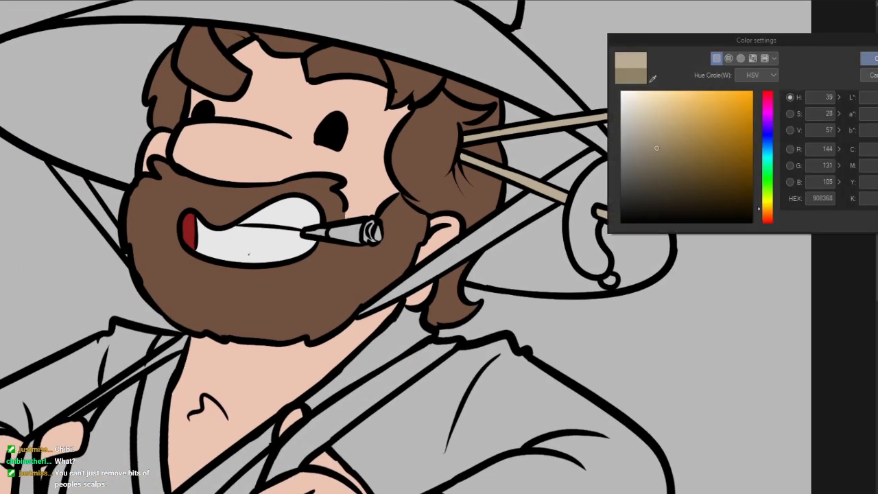
pyautogui.click(870, 59)
pyautogui.click(534, 199)
pyautogui.click(577, 170)
pyautogui.moveTo(431, 271); pyautogui.dragTo(519, 297)
pyautogui.click(202, 249)
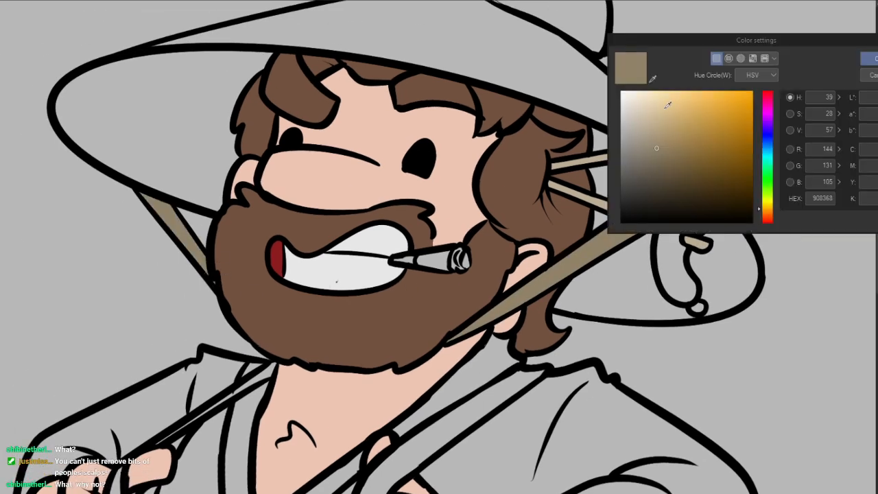
# - Set the colour to light tan D7B891 and fill the upper side of the hat brim, including the sliver beside the sausage
pyautogui.moveTo(666, 103); pyautogui.dragTo(666, 108)
pyautogui.click(772, 211)
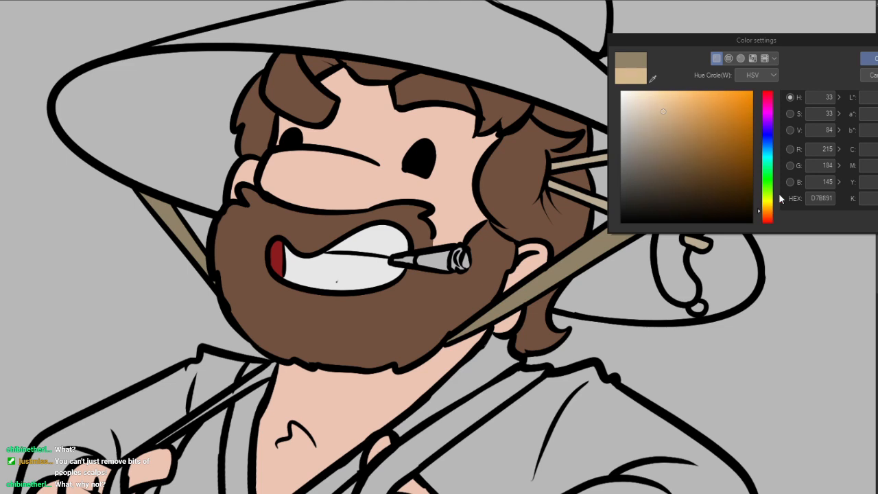
pyautogui.click(869, 59)
pyautogui.click(520, 53)
pyautogui.moveTo(585, 94); pyautogui.dragTo(614, 158)
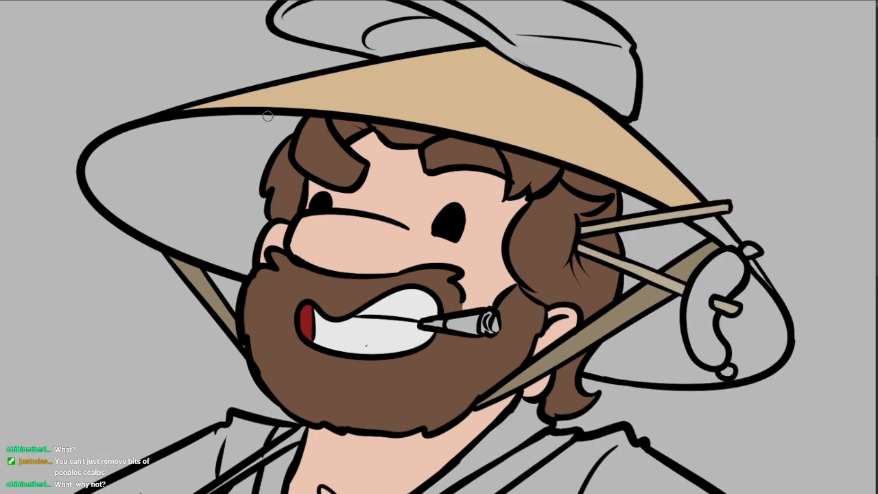
pyautogui.click(718, 230)
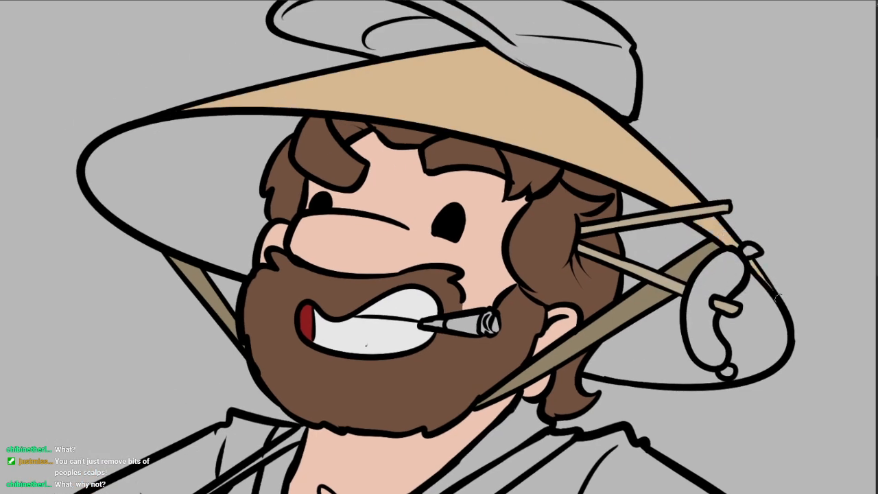
# - Set the colour to a darker tan and fill all parts of the hat brim's underside, including those between sticks, strap and sausage
pyautogui.doubleClick(4, 266)
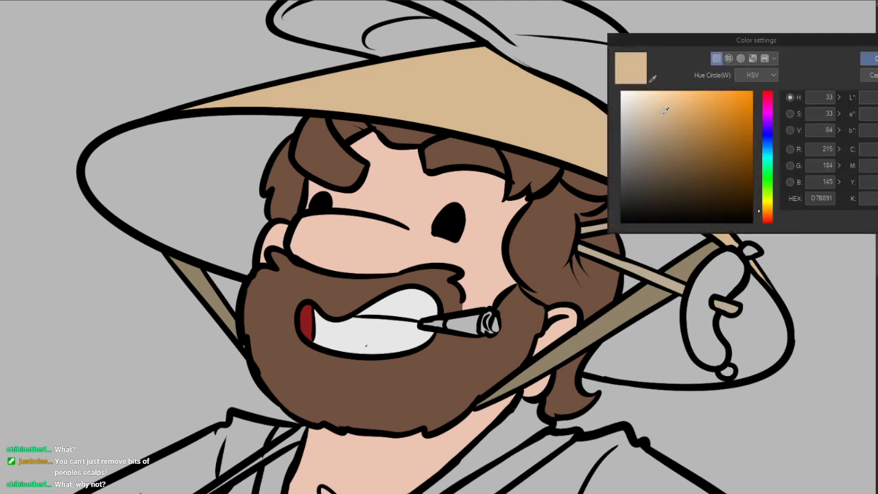
pyautogui.moveTo(667, 112); pyautogui.dragTo(676, 123)
pyautogui.click(868, 60)
pyautogui.click(207, 212)
pyautogui.click(646, 242)
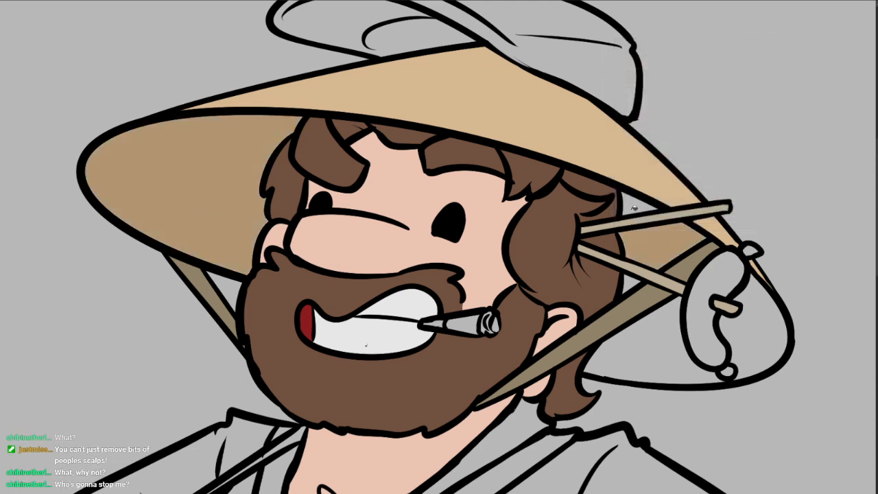
pyautogui.click(635, 207)
pyautogui.click(634, 278)
pyautogui.click(669, 355)
pyautogui.click(774, 318)
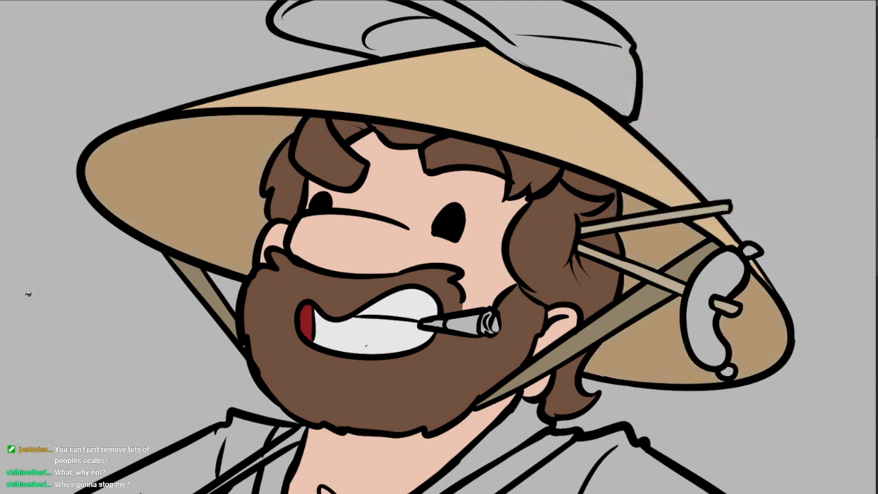
# - Set the colour to dusky red 8D585C and fill the sausage and both of its end knots
pyautogui.doubleClick(4, 265)
pyautogui.click(767, 93)
pyautogui.moveTo(681, 134)
pyautogui.mouseDown()
pyautogui.moveTo(665, 155)
pyautogui.moveTo(671, 149)
pyautogui.mouseUp()
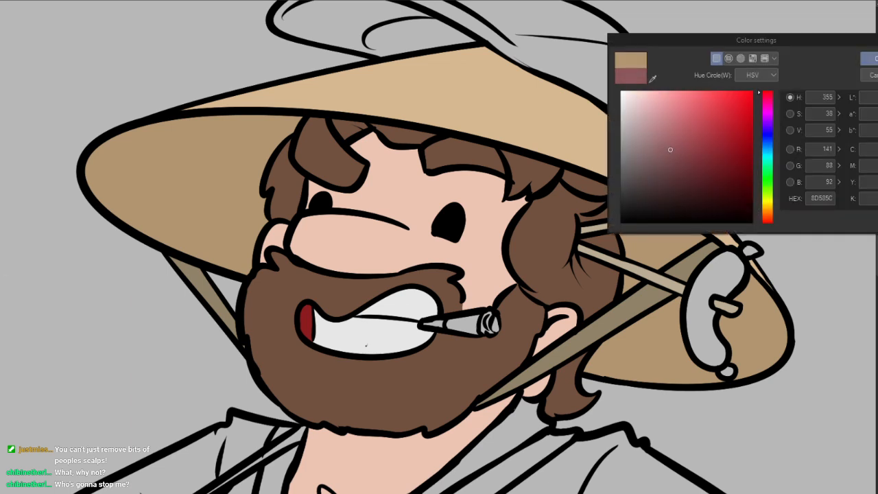
pyautogui.click(871, 59)
pyautogui.click(736, 266)
pyautogui.click(752, 251)
pyautogui.click(728, 372)
# - Set the colour to dark grey 5B5C5F and fill all parts of the cap on top of the straw hat
pyautogui.scroll(-3, 756, 352)
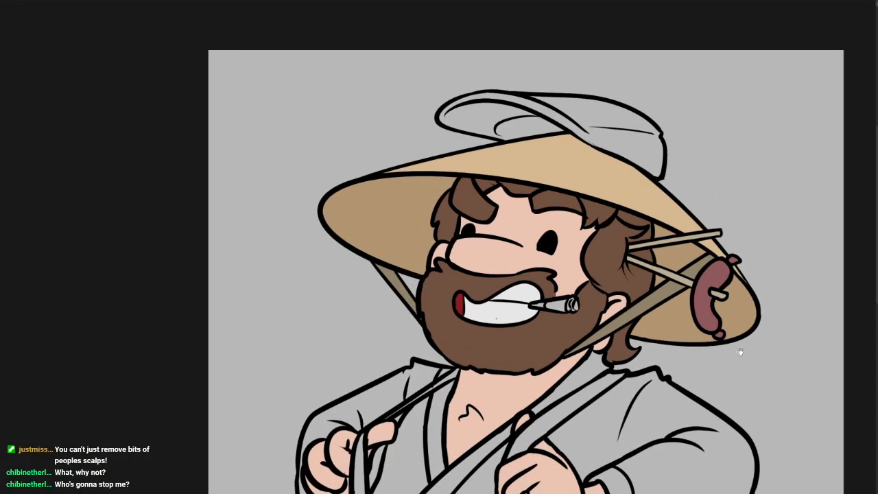
pyautogui.moveTo(684, 259); pyautogui.dragTo(635, 211)
pyautogui.doubleClick(7, 262)
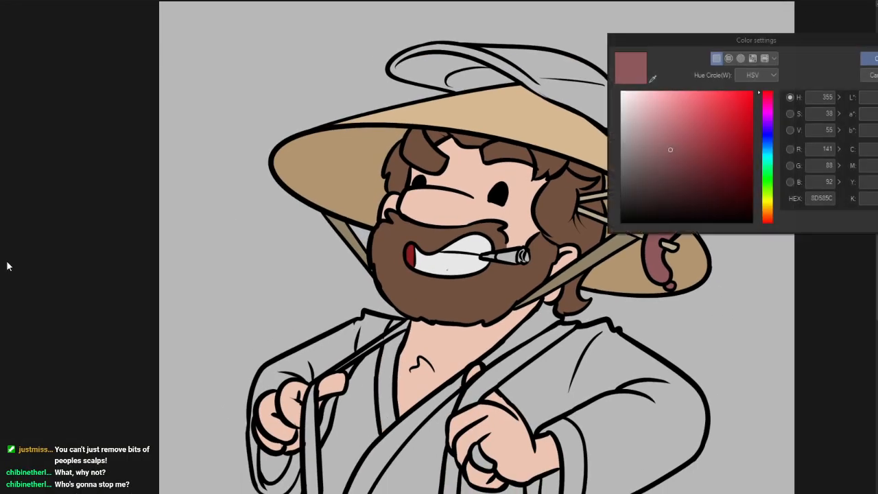
pyautogui.moveTo(774, 163); pyautogui.dragTo(772, 210)
pyautogui.moveTo(663, 152); pyautogui.dragTo(664, 154)
pyautogui.moveTo(767, 207); pyautogui.dragTo(768, 212)
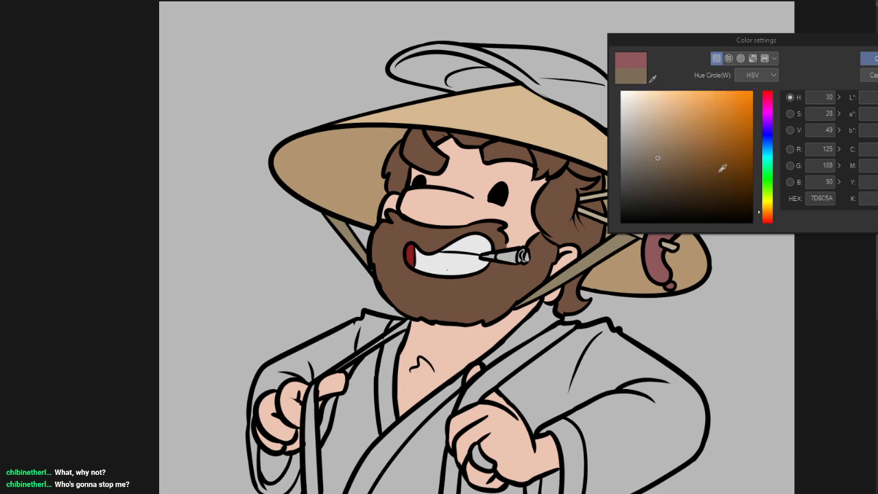
pyautogui.click(663, 165)
pyautogui.moveTo(663, 164); pyautogui.dragTo(628, 175)
pyautogui.click(768, 139)
pyautogui.press('Return')
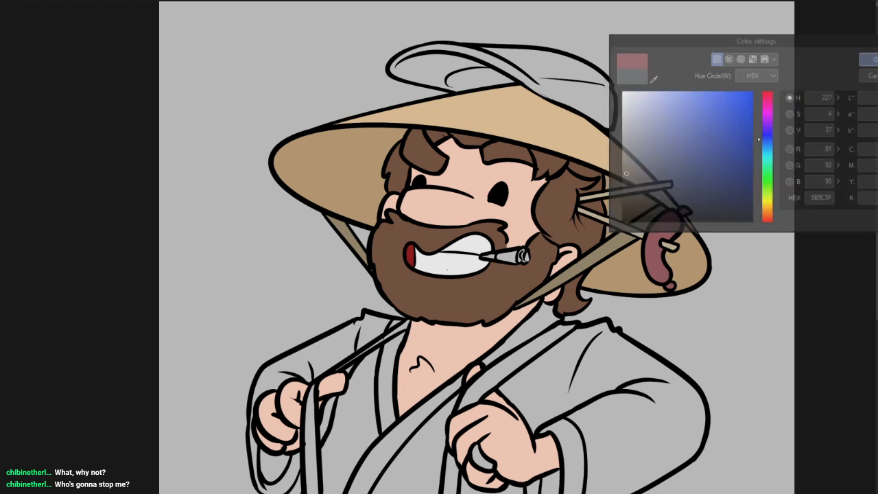
pyautogui.click(593, 93)
pyautogui.moveTo(586, 100); pyautogui.dragTo(576, 126)
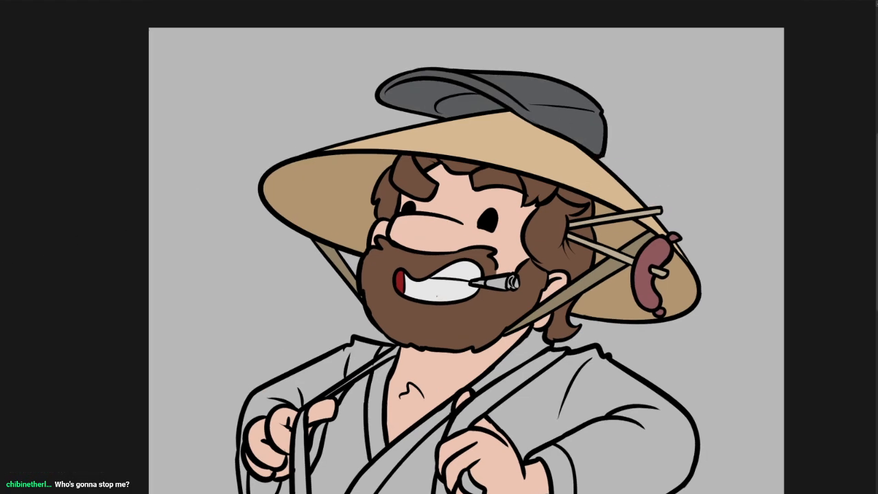
# - Change the colour to a dark slate blue-grey and refill the cap's crown, brim and underside
pyautogui.click(639, 171)
pyautogui.click(871, 64)
pyautogui.click(566, 124)
# - Set the colour to mustard yellow D2BA67 and fill the robe's chest and the sleeve on the ringed hand's side
pyautogui.moveTo(490, 195); pyautogui.dragTo(528, 59)
pyautogui.scroll(-2, 485, 115)
pyautogui.moveTo(485, 115); pyautogui.dragTo(480, 109)
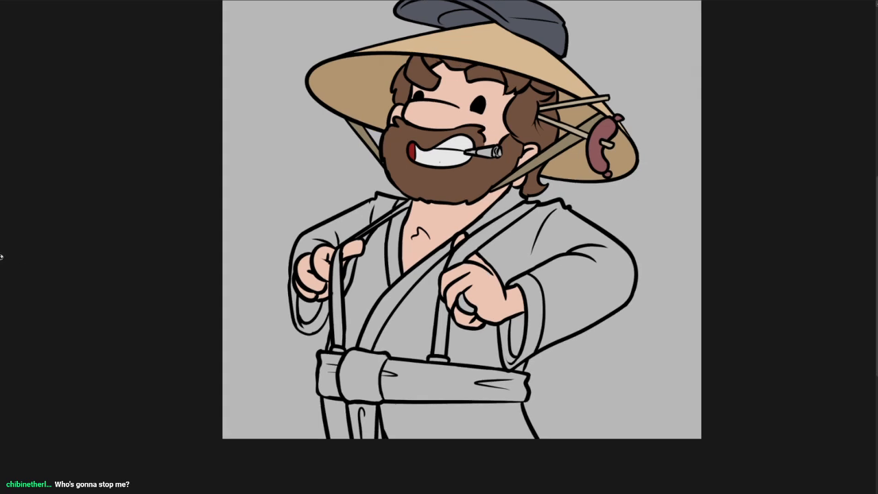
pyautogui.click(767, 205)
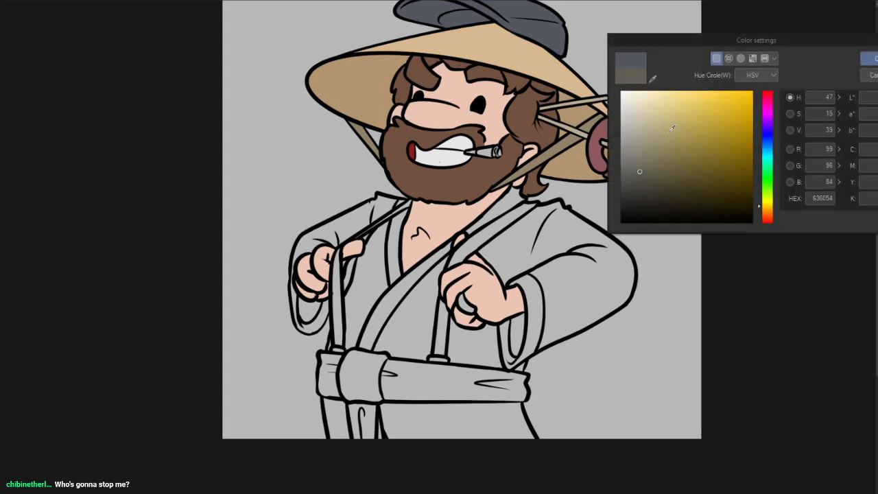
pyautogui.moveTo(671, 130); pyautogui.dragTo(710, 105)
pyautogui.click(869, 59)
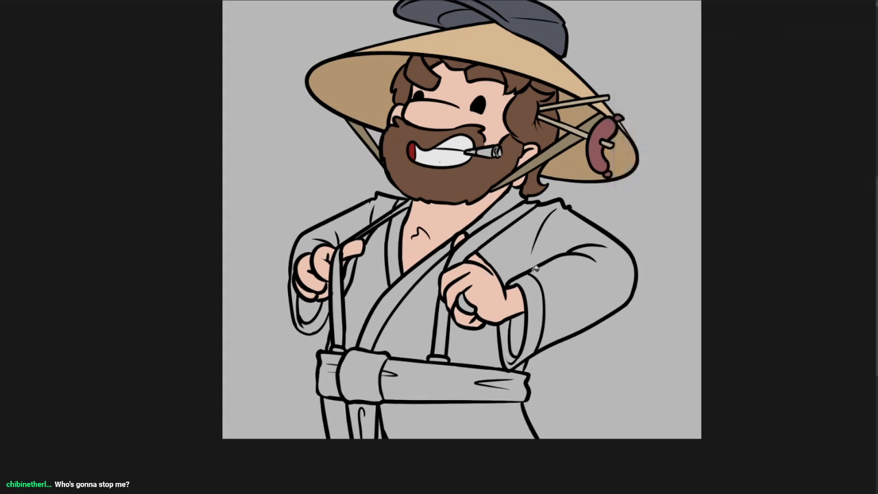
pyautogui.click(418, 332)
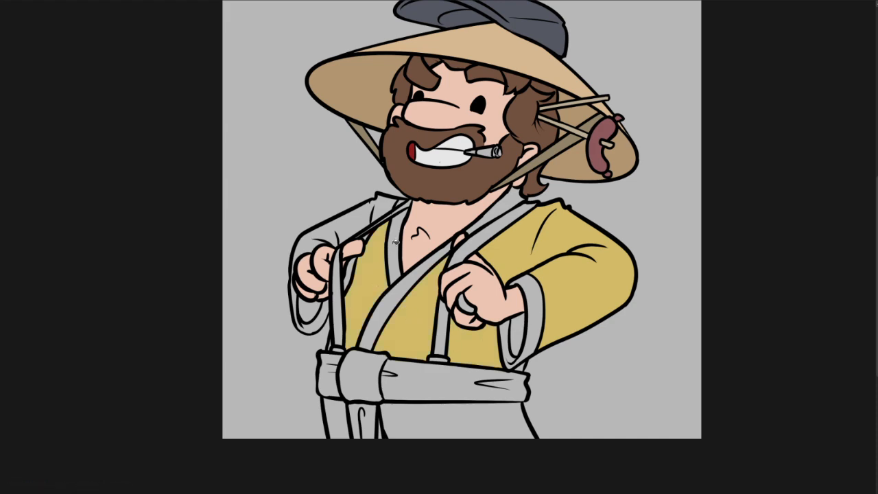
# - Fill the robe's other sleeve, the gaps around its hand and strap, and the skirt below the belt with the same mustard yellow
pyautogui.scroll(4, 373, 244)
pyautogui.moveTo(411, 320); pyautogui.dragTo(399, 293)
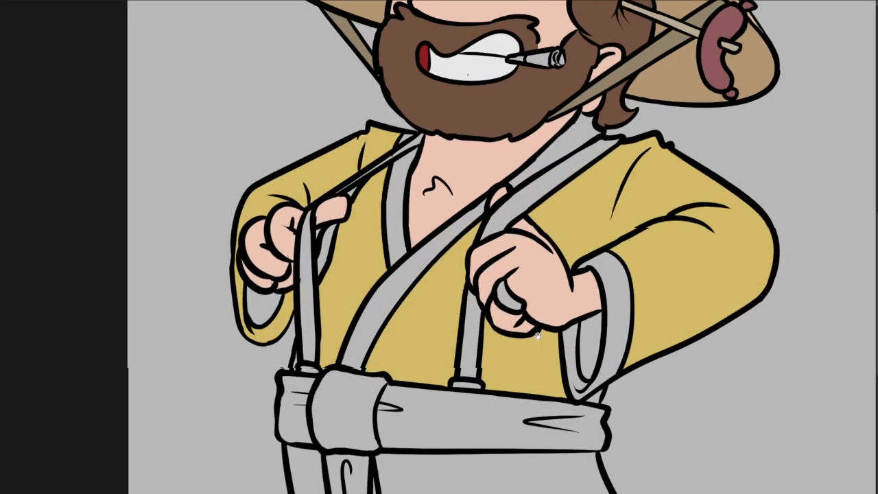
pyautogui.moveTo(556, 347); pyautogui.dragTo(549, 327)
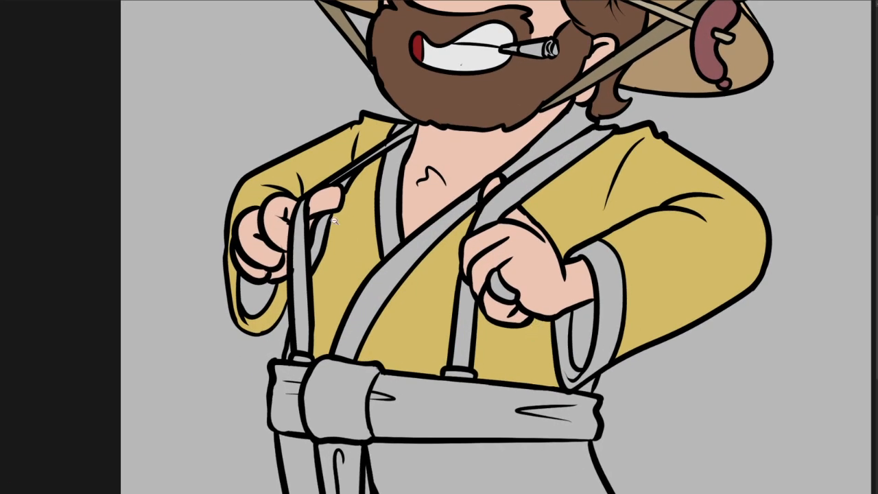
pyautogui.scroll(2, 334, 220)
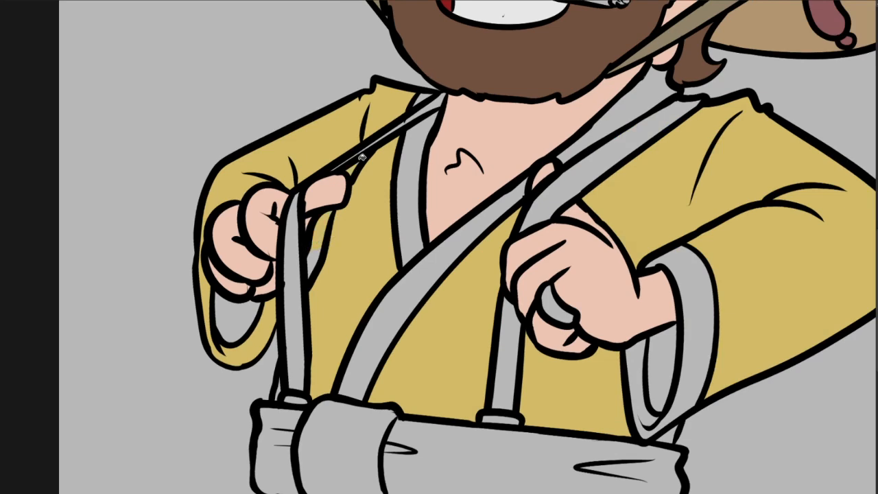
pyautogui.scroll(-3, 427, 268)
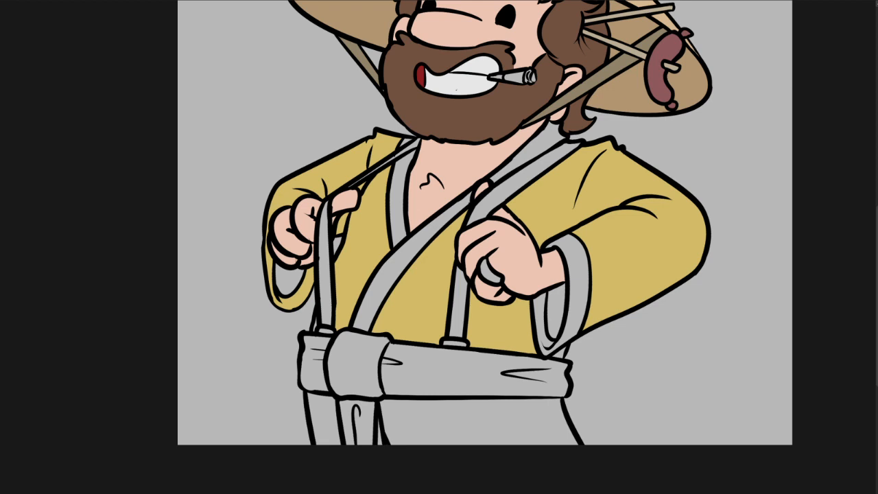
pyautogui.moveTo(446, 272); pyautogui.dragTo(421, 273)
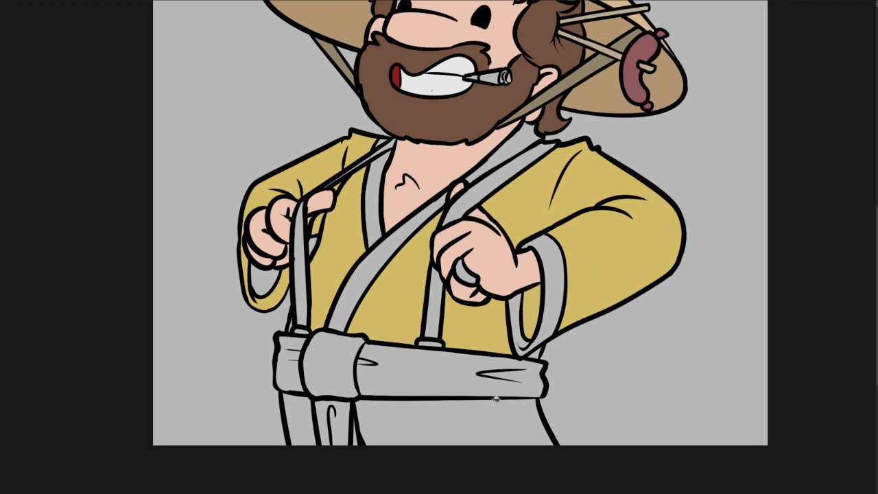
# - Set the colour to a pale cream yellow and fill the robe's collar bands and both sleeve cuffs
pyautogui.doubleClick(1, 264)
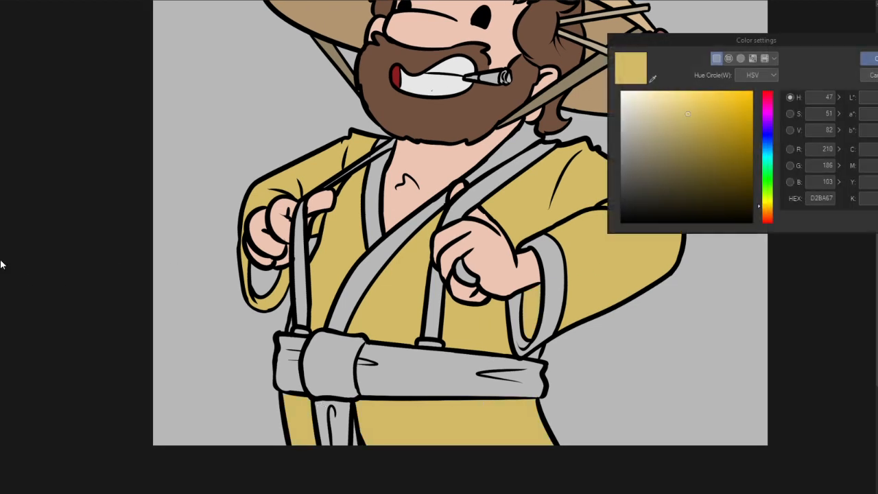
pyautogui.moveTo(662, 98); pyautogui.dragTo(654, 101)
pyautogui.press('Return')
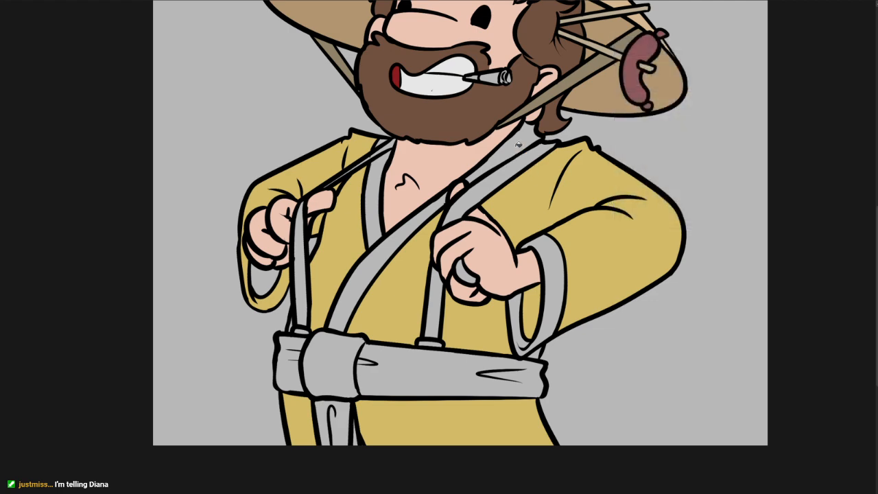
pyautogui.click(507, 159)
pyautogui.click(383, 253)
pyautogui.click(378, 212)
pyautogui.click(557, 284)
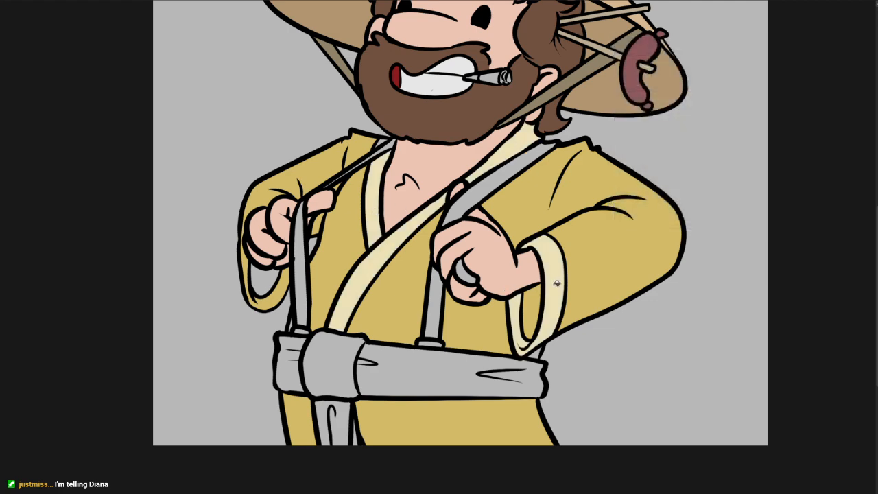
pyautogui.scroll(3, 352, 218)
pyautogui.click(276, 297)
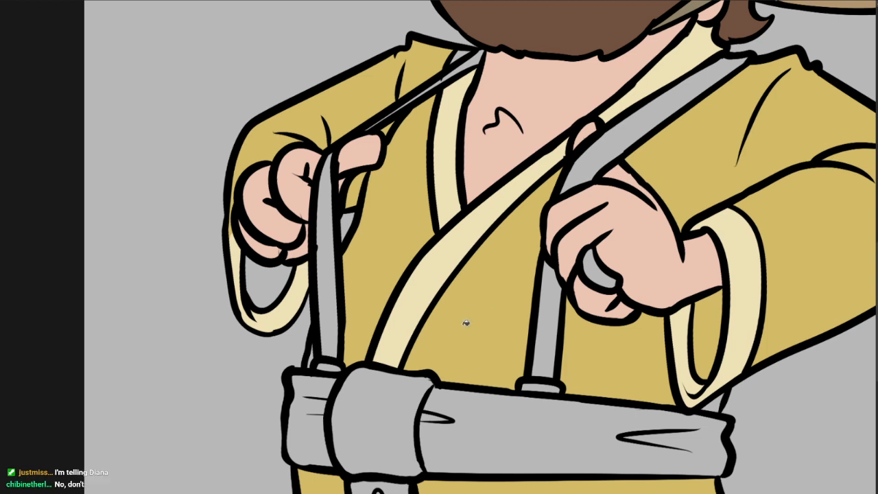
# - Fill the belt, its knot, its hanging end and the narrow robe trim beside it with the same cream yellow
pyautogui.moveTo(390, 378); pyautogui.dragTo(356, 269)
pyautogui.click(449, 348)
pyautogui.click(318, 334)
pyautogui.click(295, 340)
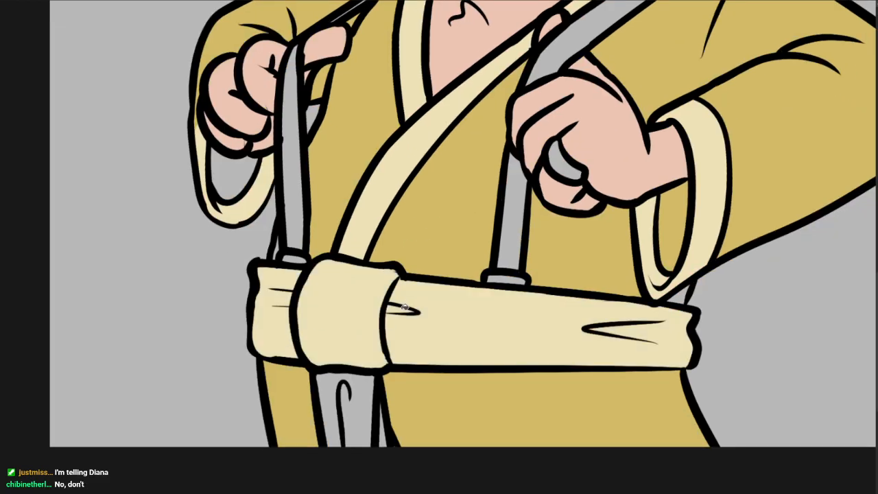
pyautogui.click(348, 404)
pyautogui.click(386, 426)
pyautogui.moveTo(525, 336); pyautogui.dragTo(480, 330)
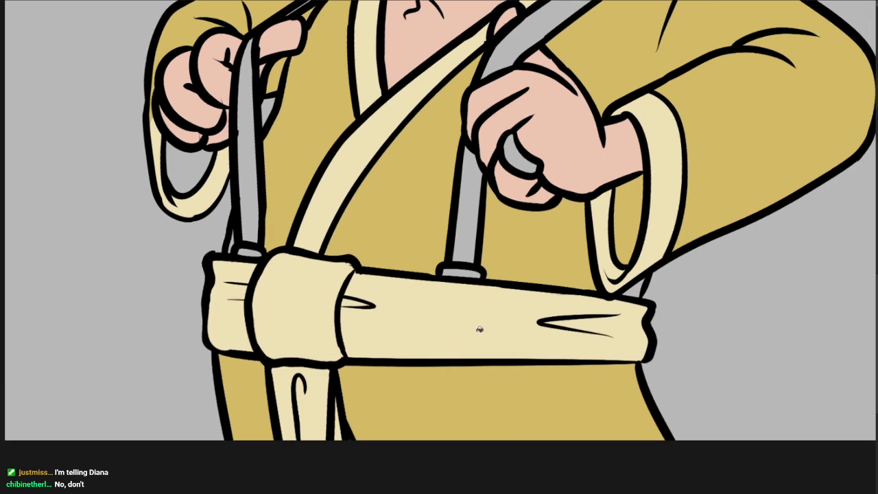
# - Set the colour to a pale off-white and refill the belt, its knot and its hanging end
pyautogui.doubleClick(0, 267)
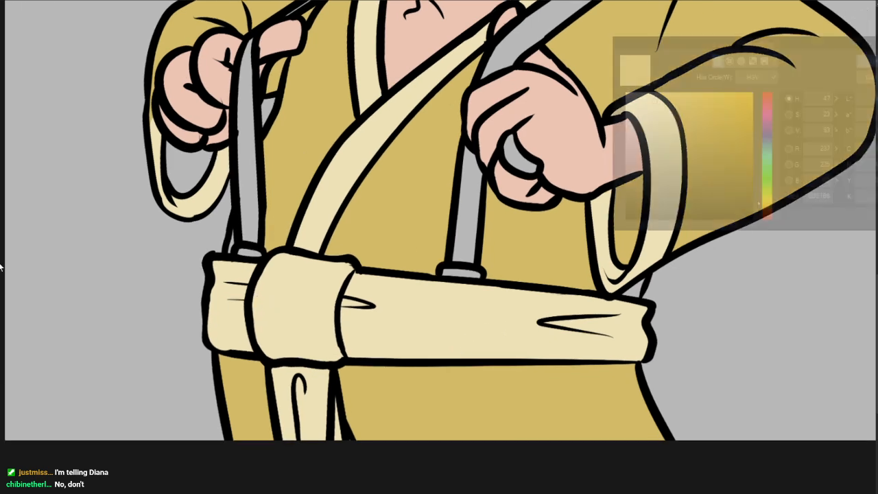
pyautogui.click(635, 104)
pyautogui.click(873, 59)
pyautogui.click(391, 330)
pyautogui.click(295, 312)
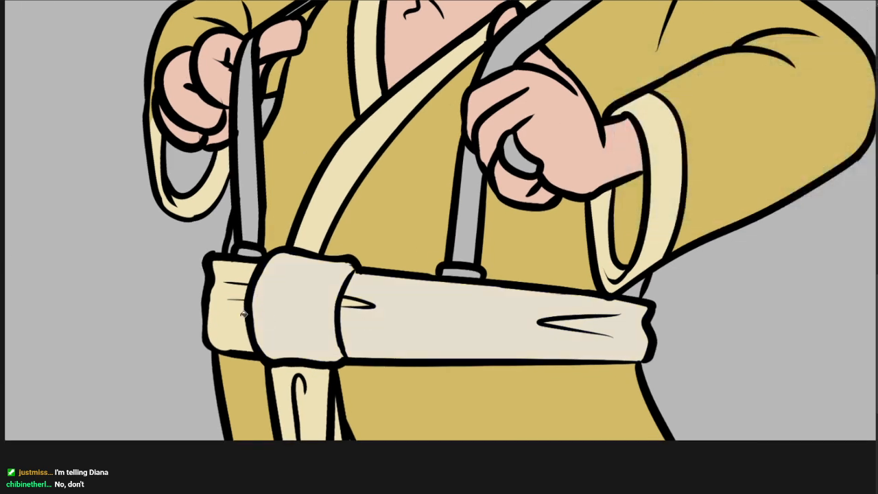
# - Fill the robe sliver behind the ringed hand's cuff with mustard yellow, and the insides of both sleeves with a darker ochre
pyautogui.moveTo(598, 353)
pyautogui.mouseDown()
pyautogui.moveTo(580, 336)
pyautogui.moveTo(544, 336)
pyautogui.mouseUp()
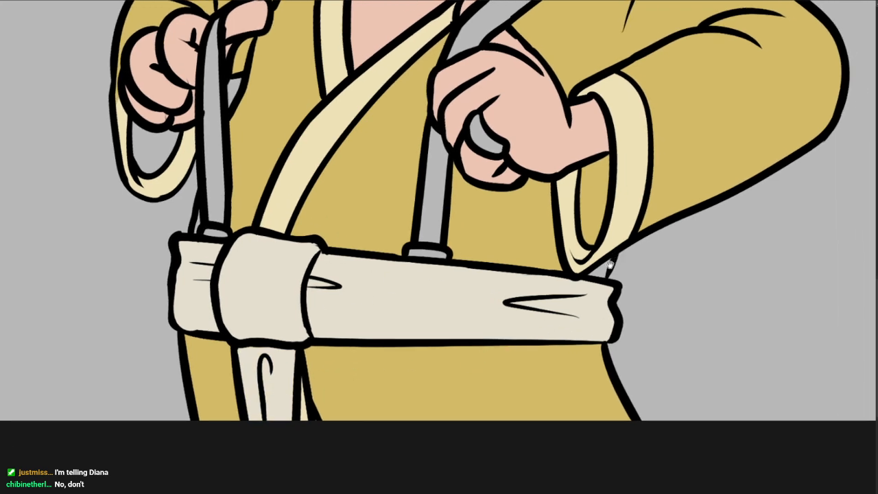
pyautogui.moveTo(625, 244); pyautogui.dragTo(600, 283)
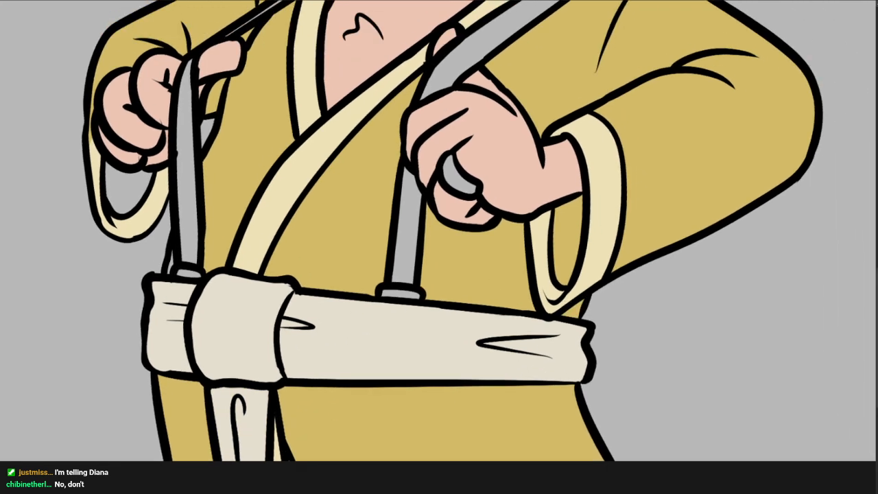
pyautogui.click(698, 132)
pyautogui.click(870, 59)
pyautogui.click(566, 236)
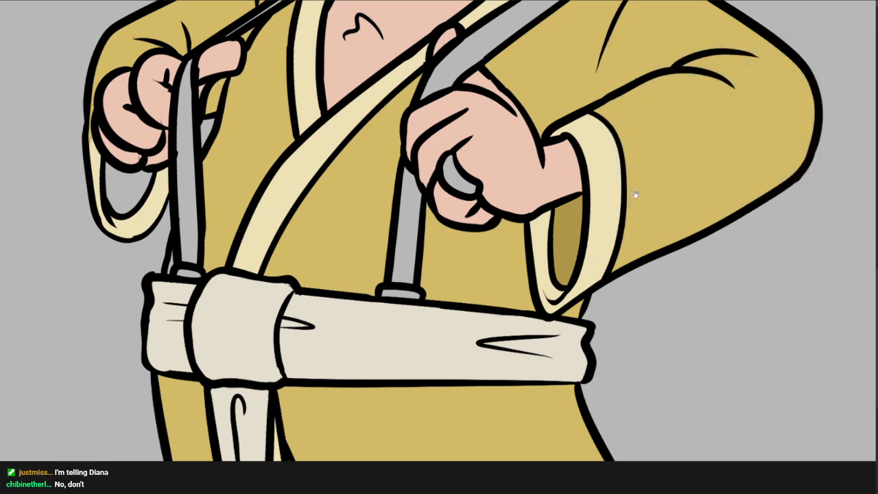
pyautogui.scroll(-3, 611, 211)
pyautogui.click(254, 213)
# - Set the colour to a strong red and fill both suspender straps above and below the hands
pyautogui.moveTo(404, 238); pyautogui.dragTo(352, 349)
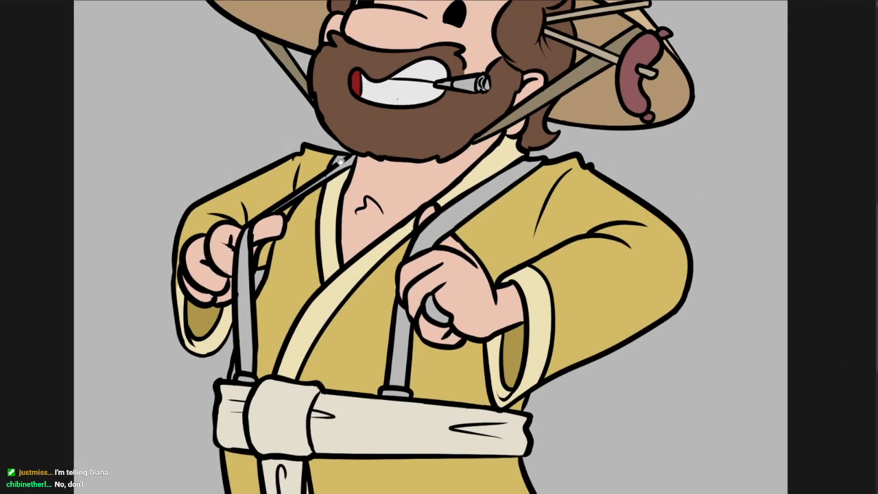
pyautogui.scroll(3, 340, 160)
pyautogui.scroll(-3, 426, 195)
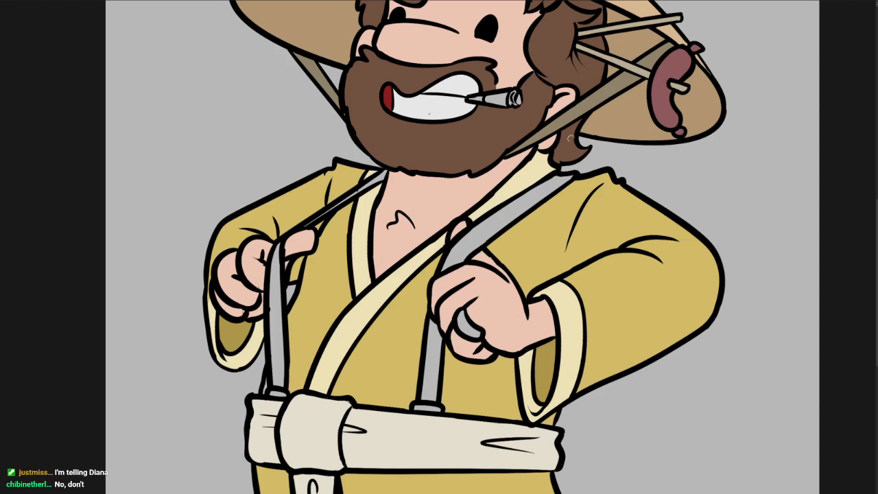
pyautogui.doubleClick(31, 249)
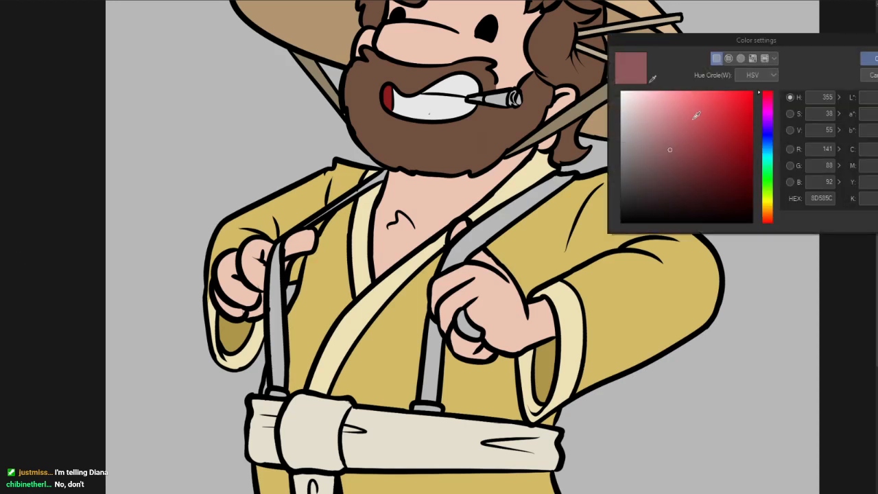
pyautogui.click(704, 121)
pyautogui.click(869, 58)
pyautogui.click(494, 216)
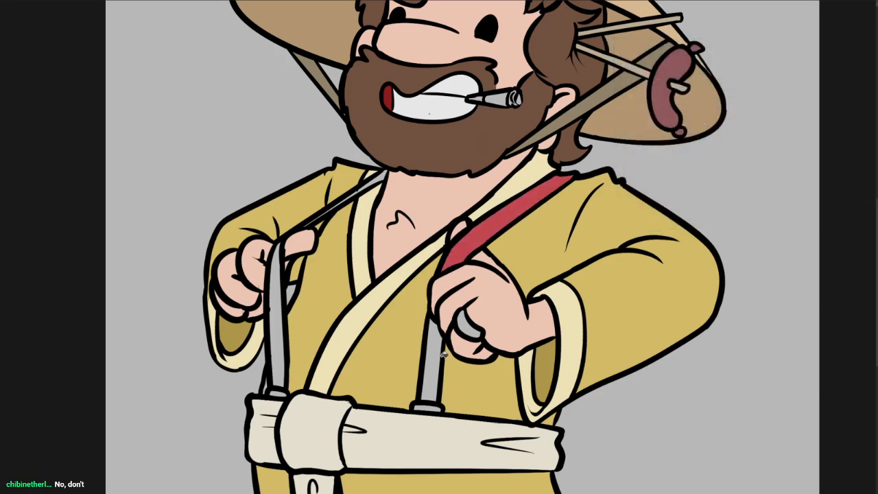
pyautogui.click(442, 357)
pyautogui.click(277, 299)
pyautogui.moveTo(282, 238); pyautogui.dragTo(383, 175)
# - Set the colour to light blue-grey B3BEC7 and fill the finger ring and the suspender clips at the belt
pyautogui.scroll(-3, 463, 170)
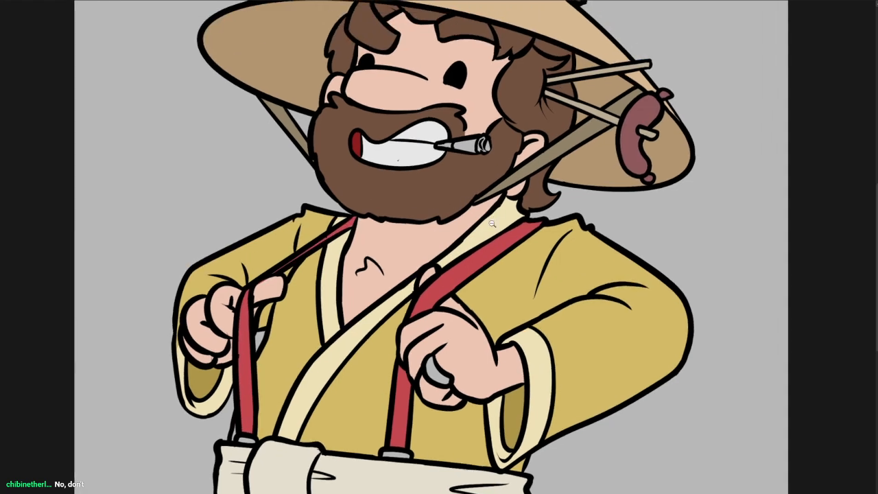
pyautogui.scroll(2, 516, 252)
pyautogui.moveTo(500, 254); pyautogui.dragTo(510, 254)
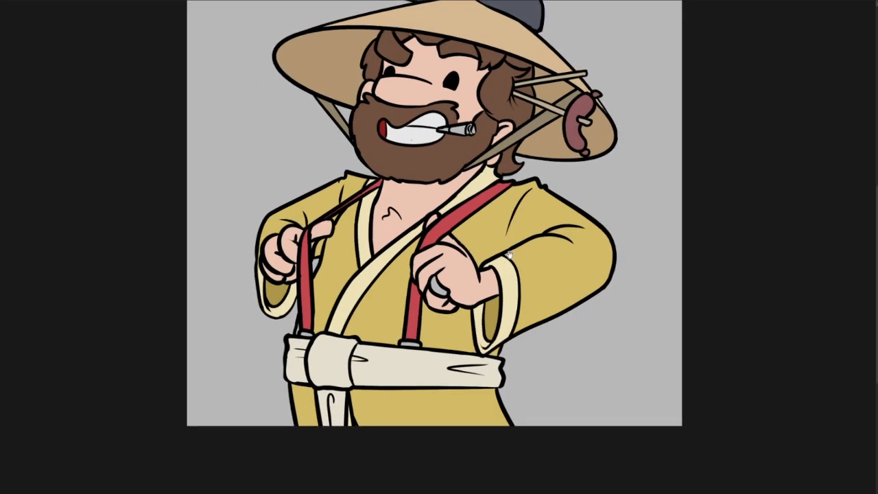
pyautogui.moveTo(552, 227); pyautogui.dragTo(547, 259)
pyautogui.scroll(2, 347, 265)
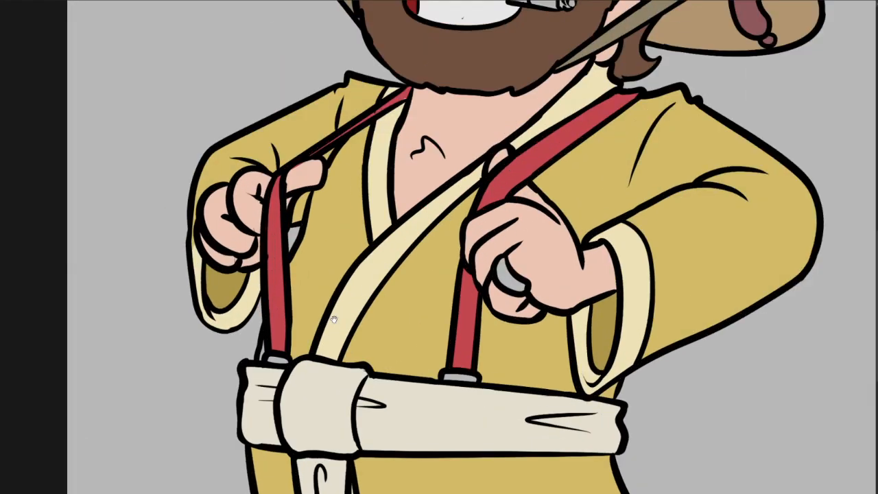
pyautogui.doubleClick(33, 251)
pyautogui.click(676, 104)
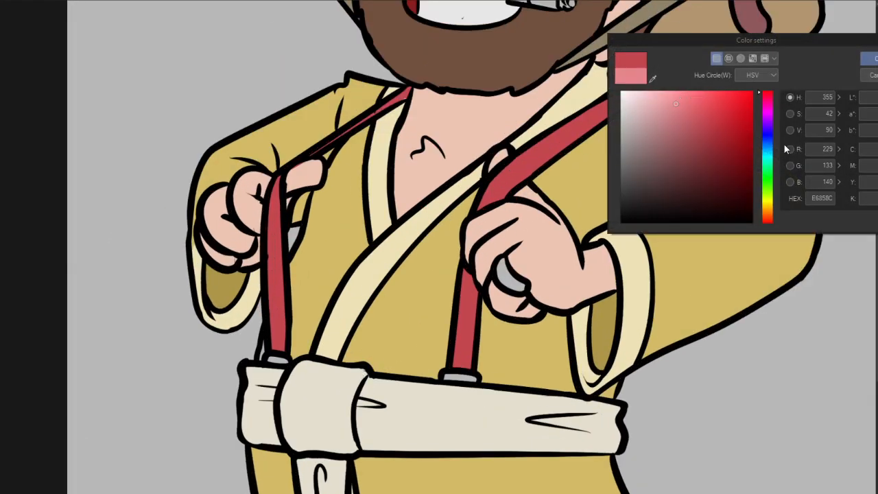
pyautogui.click(770, 149)
pyautogui.moveTo(645, 123); pyautogui.dragTo(636, 116)
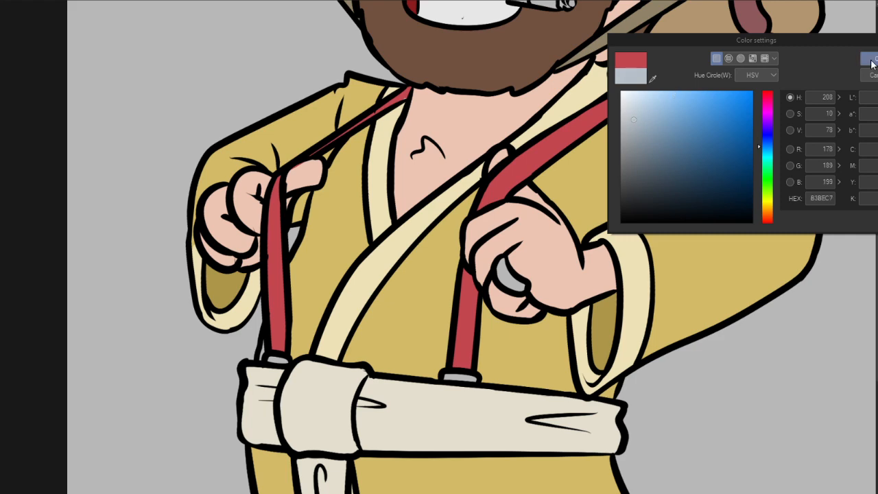
pyautogui.click(872, 62)
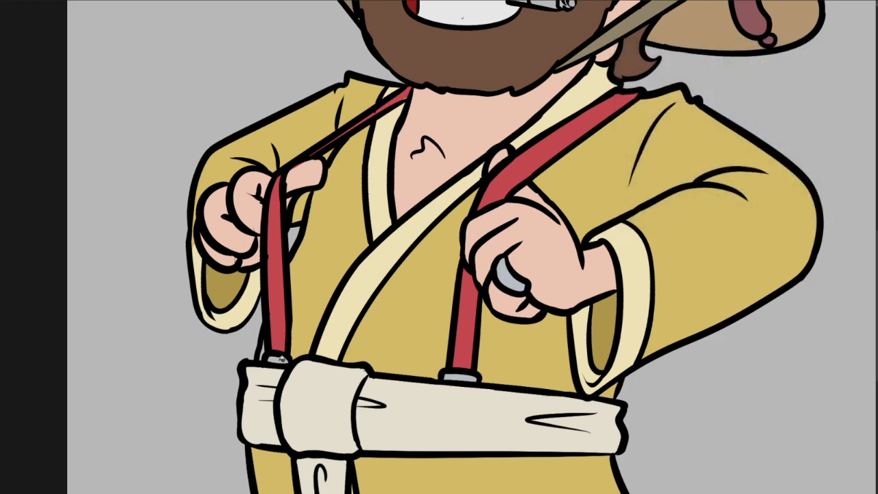
# - Fill the cigarette's filter end with an orange-tan colour and its paper section with off-white
pyautogui.scroll(-1, 260, 360)
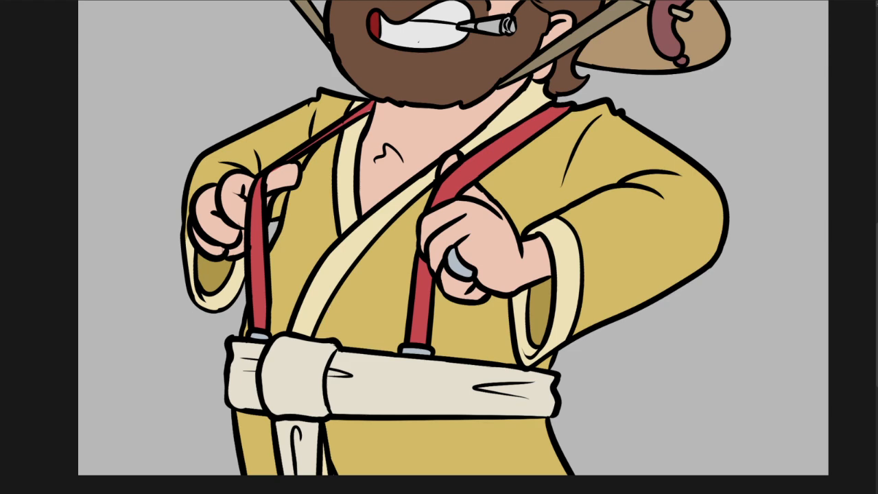
pyautogui.moveTo(516, 194); pyautogui.dragTo(452, 395)
pyautogui.scroll(3, 405, 212)
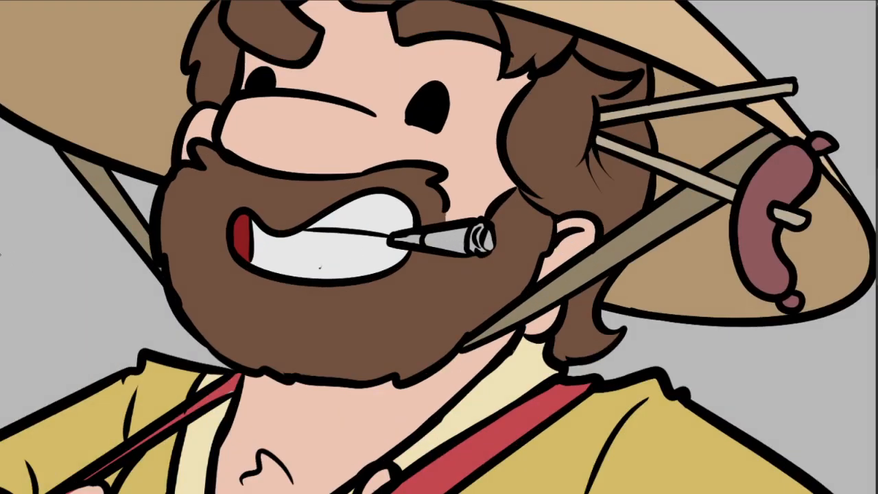
pyautogui.doubleClick(1, 255)
pyautogui.click(768, 215)
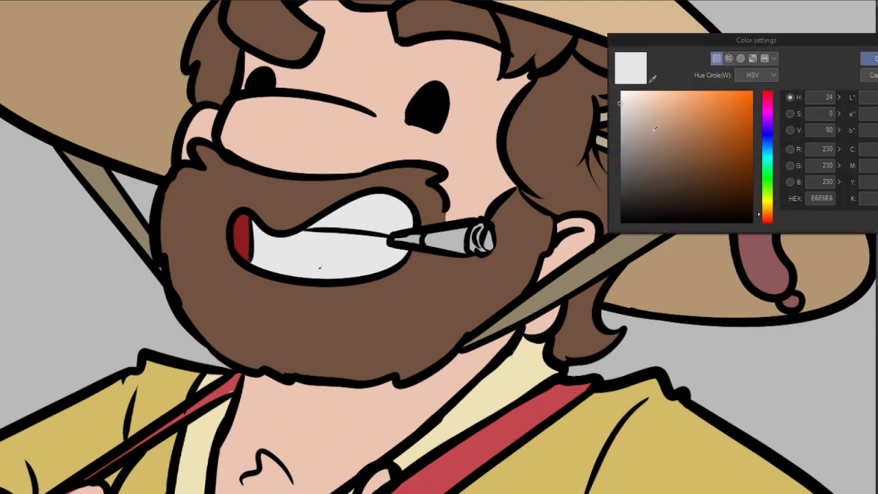
pyautogui.moveTo(654, 131); pyautogui.dragTo(686, 117)
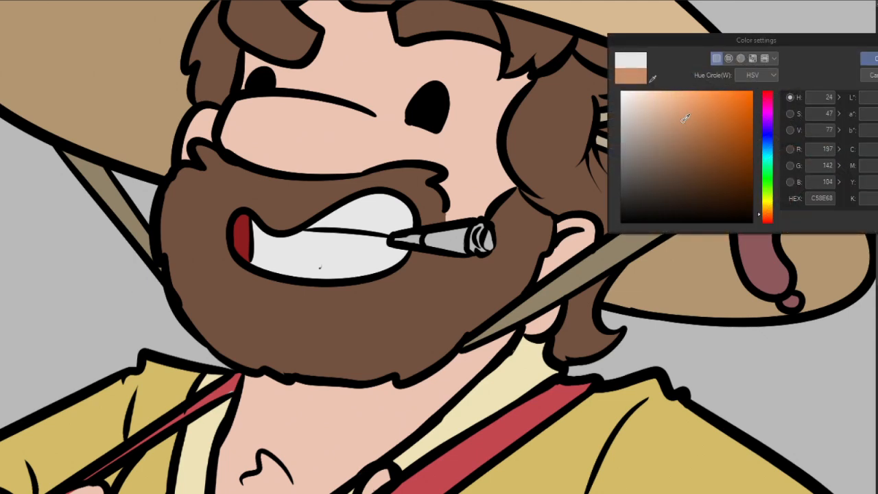
pyautogui.click(869, 58)
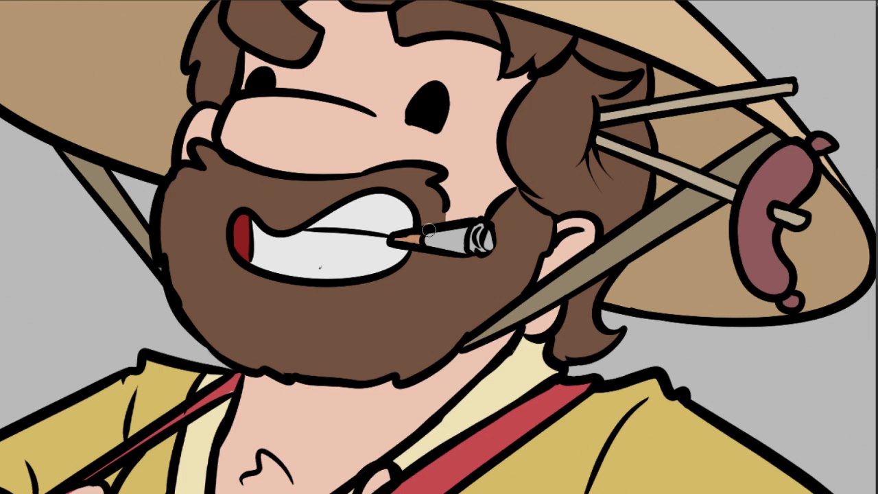
pyautogui.click(450, 238)
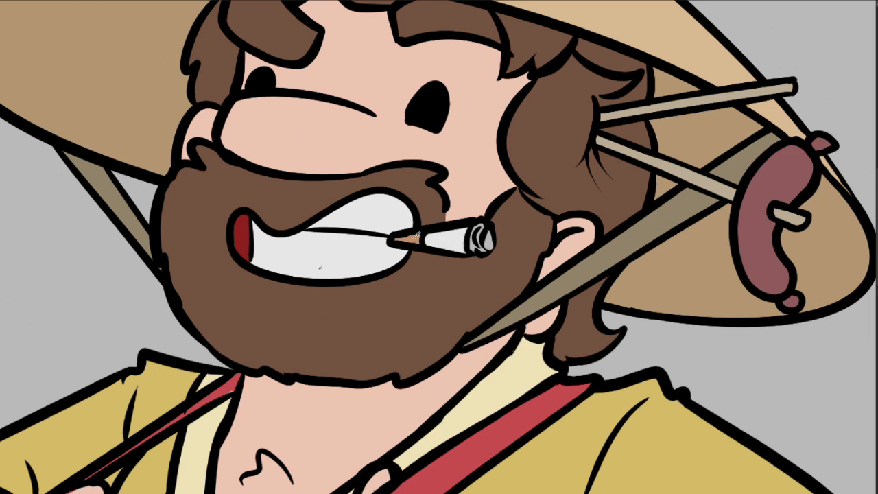
# - Fill the cigarette's burning tip with golden yellow EAC257 and its inner ember with an orange
pyautogui.doubleClick(2, 278)
pyautogui.click(769, 213)
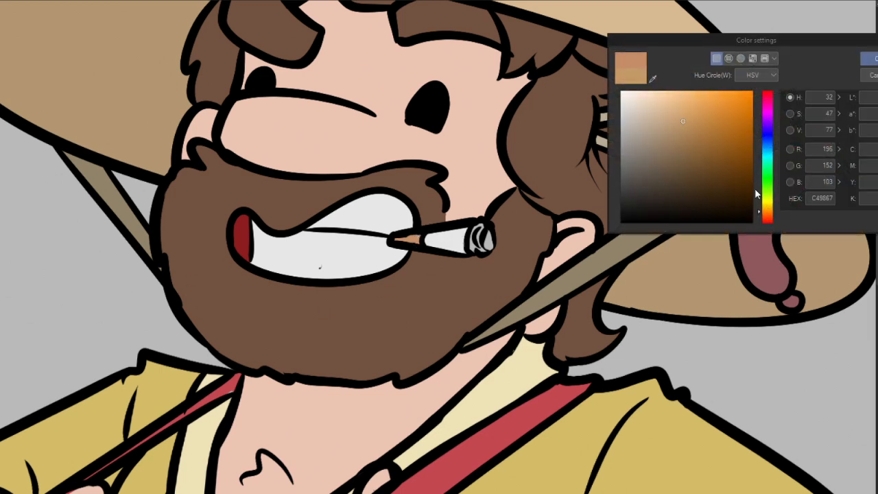
pyautogui.moveTo(688, 115); pyautogui.dragTo(700, 101)
pyautogui.moveTo(768, 212); pyautogui.dragTo(768, 206)
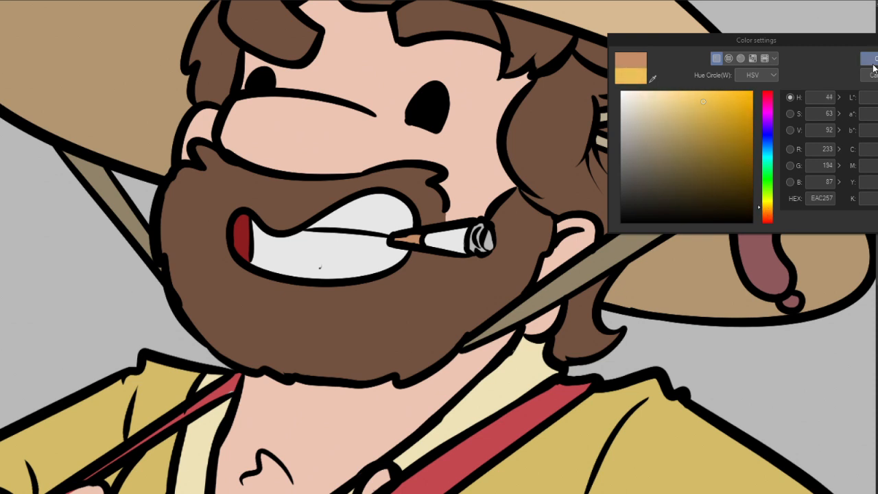
pyautogui.click(873, 62)
pyautogui.click(485, 237)
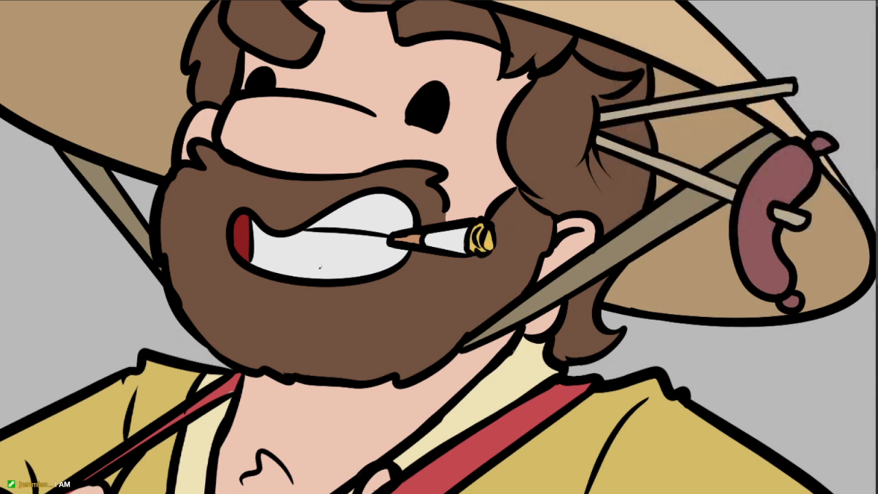
pyautogui.press('c')
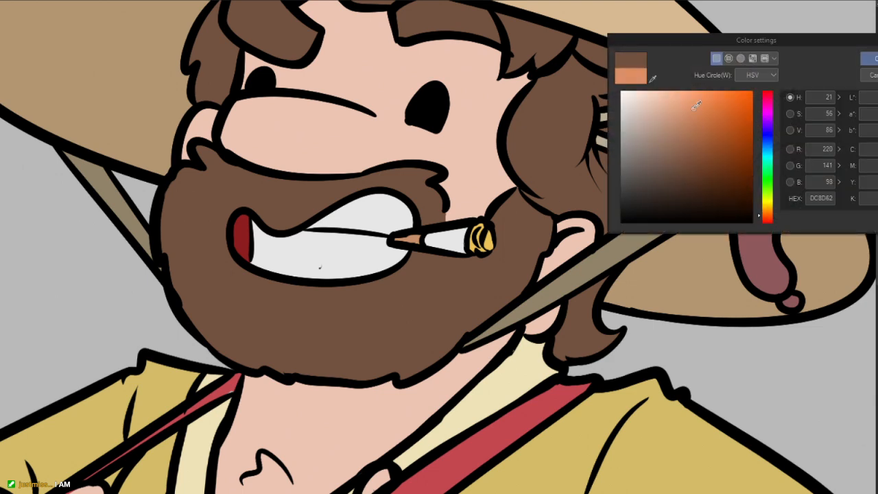
pyautogui.click(869, 59)
# - Check the flat colours across the whole character, from the cap down to the belt
pyautogui.scroll(-5, 544, 241)
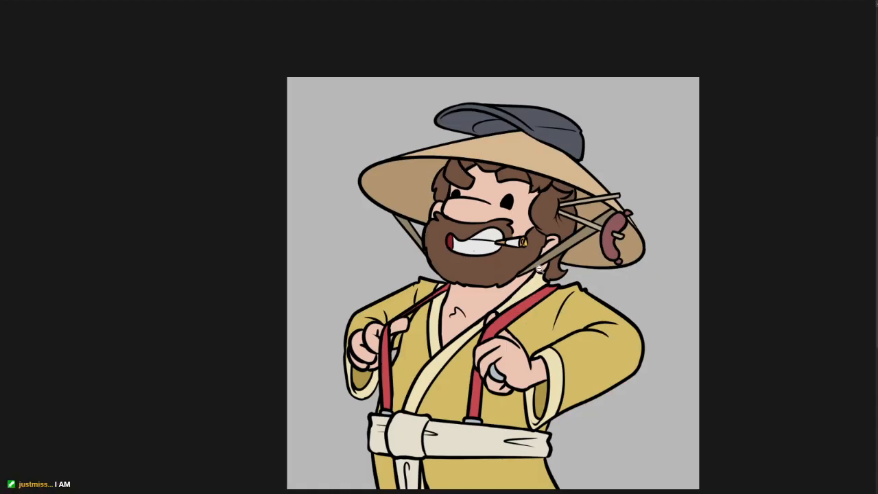
pyautogui.moveTo(612, 320); pyautogui.dragTo(588, 301)
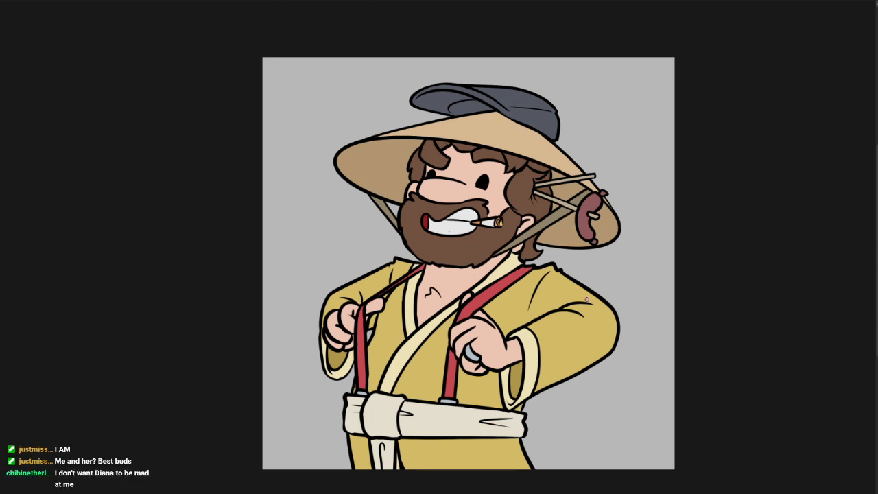
pyautogui.scroll(3, 563, 341)
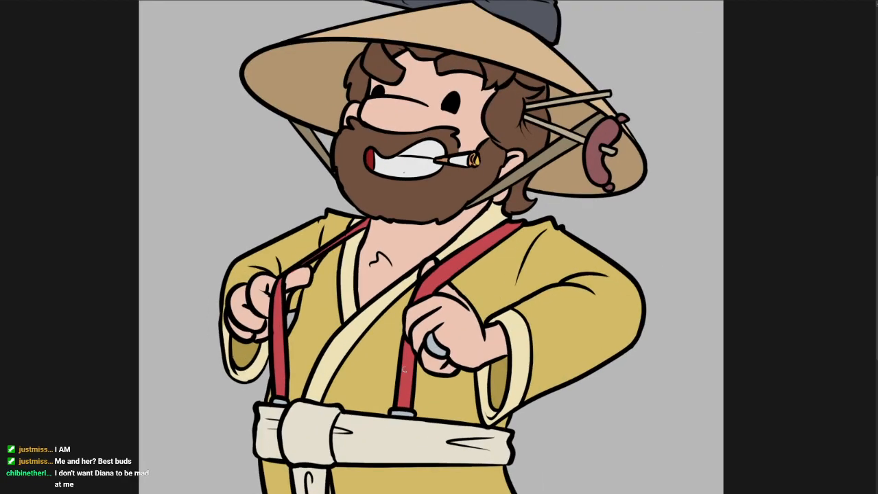
pyautogui.moveTo(527, 393); pyautogui.dragTo(506, 387)
pyautogui.moveTo(477, 362); pyautogui.dragTo(485, 365)
pyautogui.moveTo(466, 326); pyautogui.dragTo(483, 367)
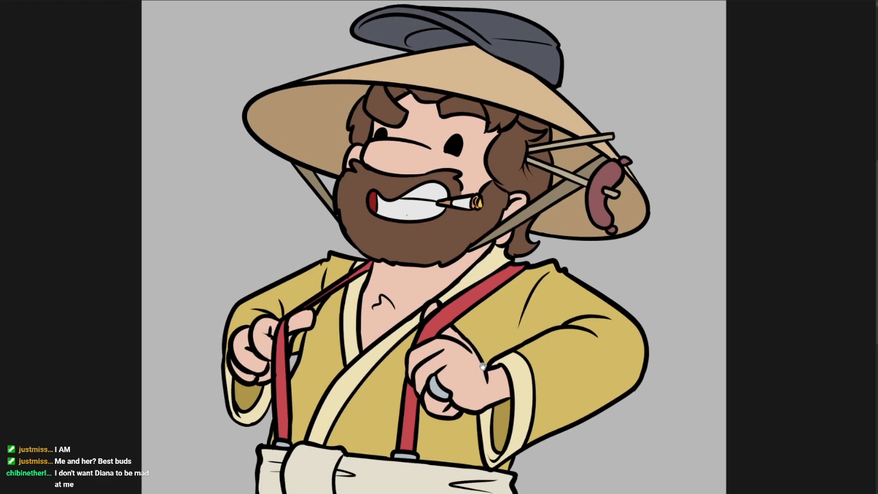
pyautogui.moveTo(533, 299); pyautogui.dragTo(510, 335)
pyautogui.scroll(-1, 529, 312)
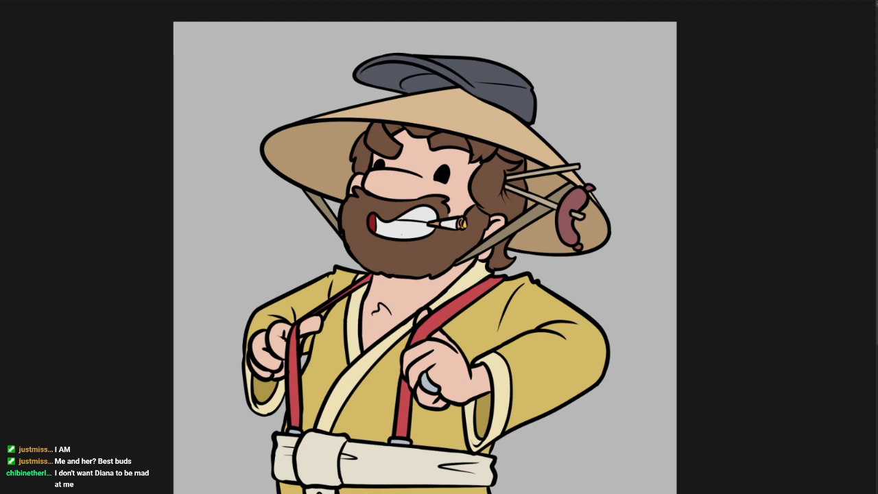
# - Choose a shading colour and airbrush broad soft shadows over the hats, face, beard, neck, robe and belt with a large brush
pyautogui.doubleClick(2, 267)
pyautogui.moveTo(646, 109); pyautogui.dragTo(647, 128)
pyautogui.click(866, 59)
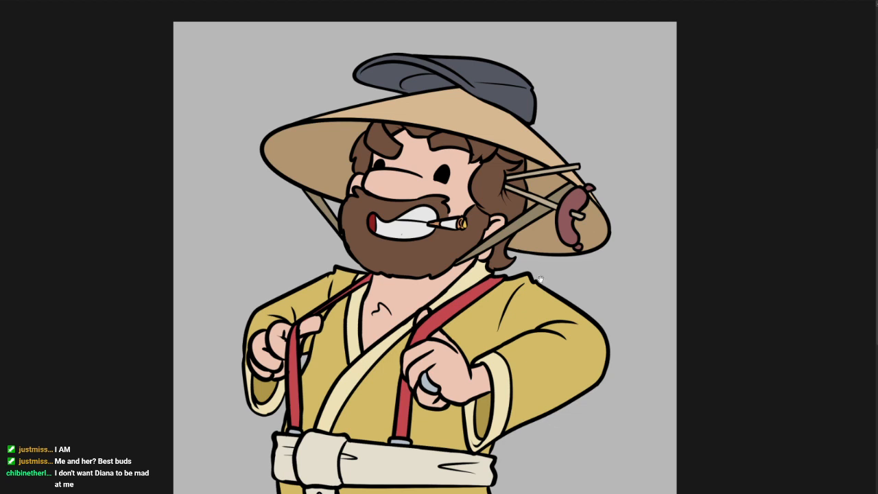
pyautogui.scroll(-2, 541, 279)
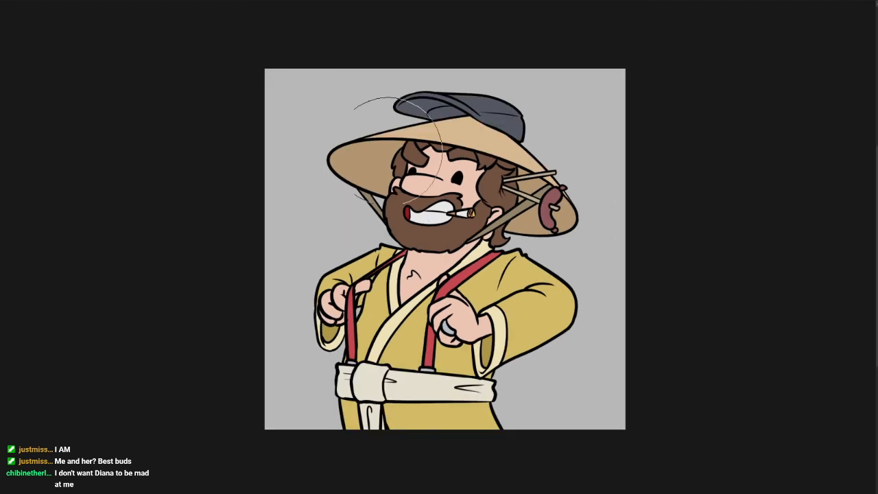
pyautogui.moveTo(360, 166)
pyautogui.mouseDown()
pyautogui.moveTo(507, 171)
pyautogui.moveTo(374, 150)
pyautogui.moveTo(516, 183)
pyautogui.mouseUp()
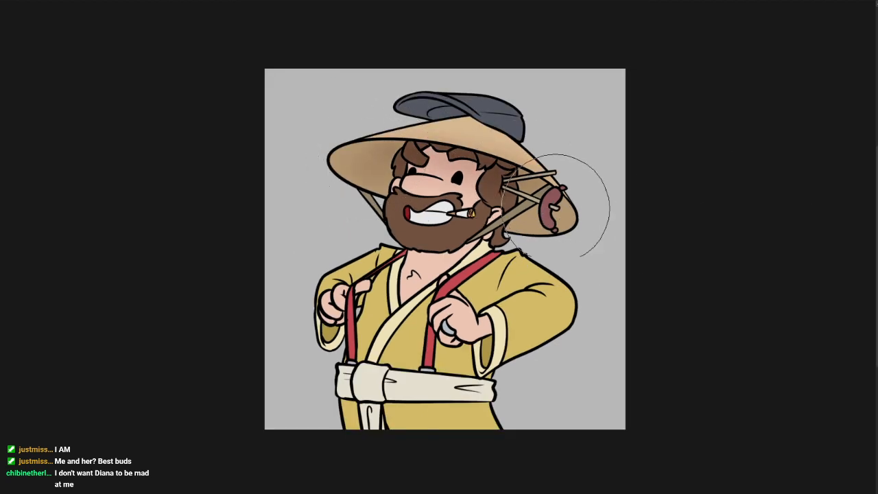
pyautogui.moveTo(500, 227)
pyautogui.mouseDown()
pyautogui.moveTo(421, 252)
pyautogui.moveTo(441, 255)
pyautogui.moveTo(485, 229)
pyautogui.moveTo(542, 261)
pyautogui.moveTo(568, 334)
pyautogui.moveTo(559, 337)
pyautogui.moveTo(542, 470)
pyautogui.mouseUp()
pyautogui.moveTo(495, 389)
pyautogui.mouseDown()
pyautogui.moveTo(437, 425)
pyautogui.moveTo(392, 431)
pyautogui.moveTo(385, 422)
pyautogui.mouseUp()
pyautogui.moveTo(371, 284); pyautogui.dragTo(362, 310)
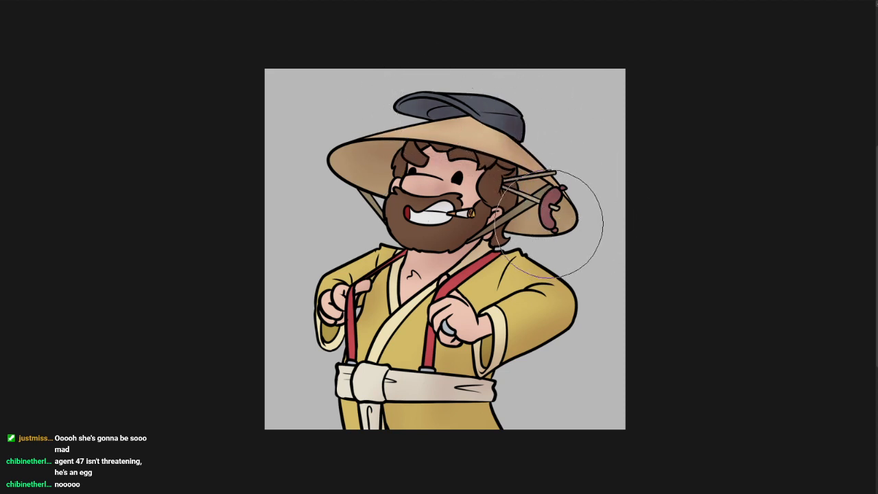
# - Reduce the brush size and add softer, smaller shadows to both hands, the sleeve cuffs and the collar
pyautogui.scroll(-2, 559, 223)
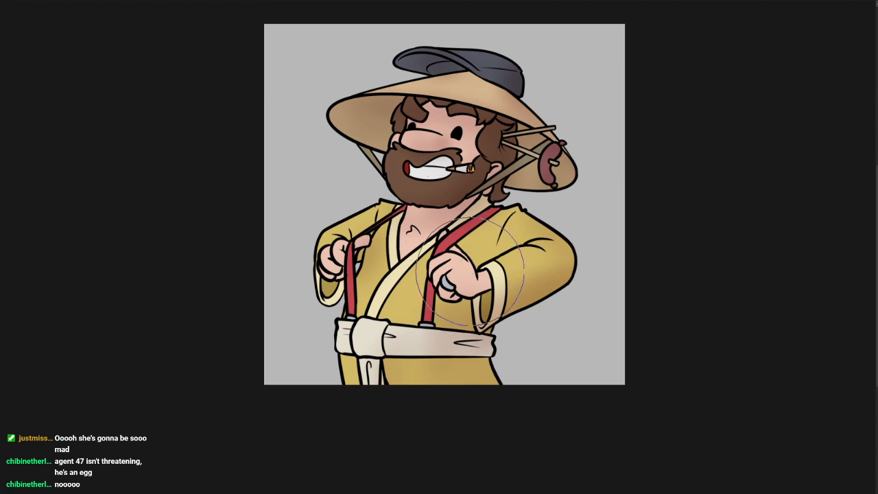
pyautogui.press('[')
pyautogui.press('[')
pyautogui.press('[')
pyautogui.press('[')
pyautogui.press('[')
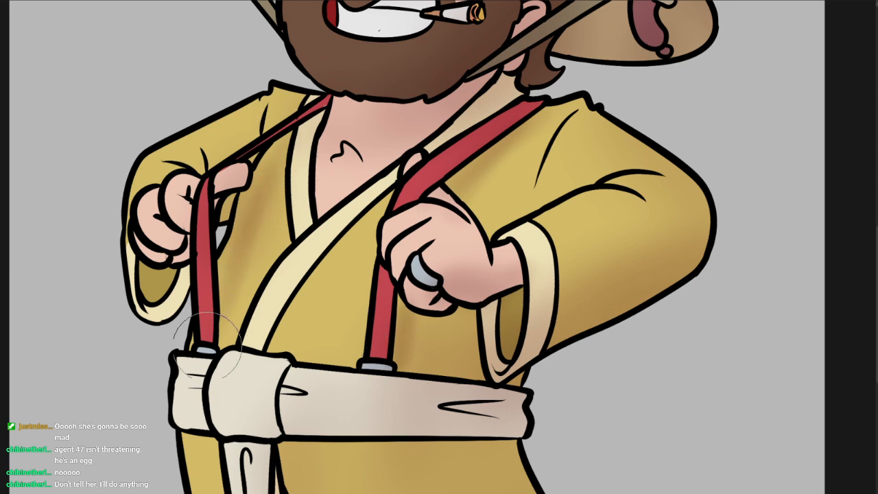
pyautogui.moveTo(329, 236); pyautogui.dragTo(309, 290)
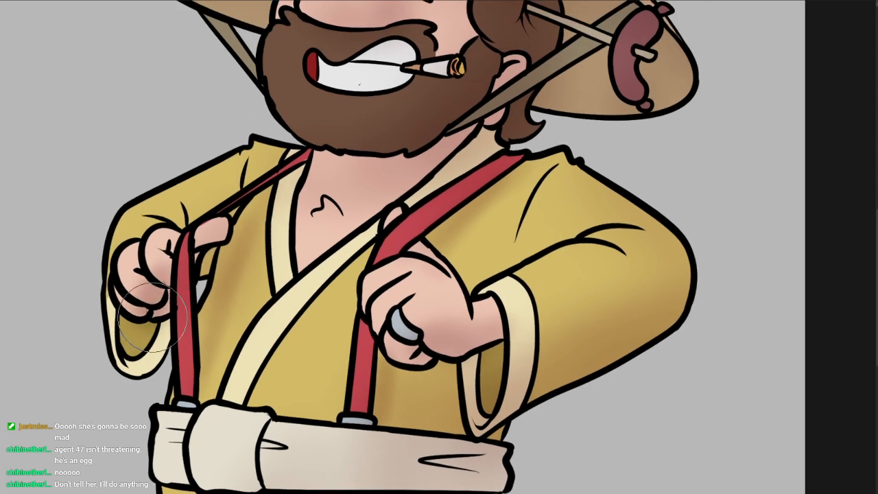
pyautogui.moveTo(418, 165); pyautogui.dragTo(416, 161)
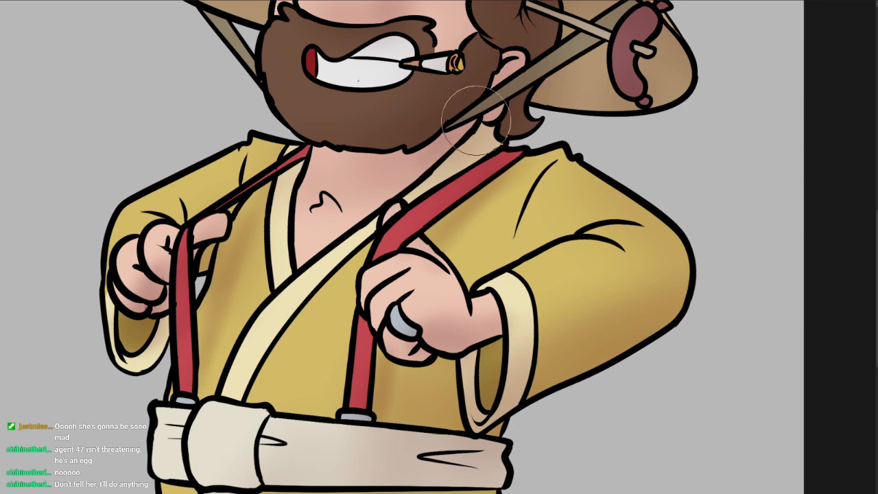
pyautogui.moveTo(501, 100); pyautogui.dragTo(481, 138)
pyautogui.moveTo(561, 94); pyautogui.dragTo(524, 167)
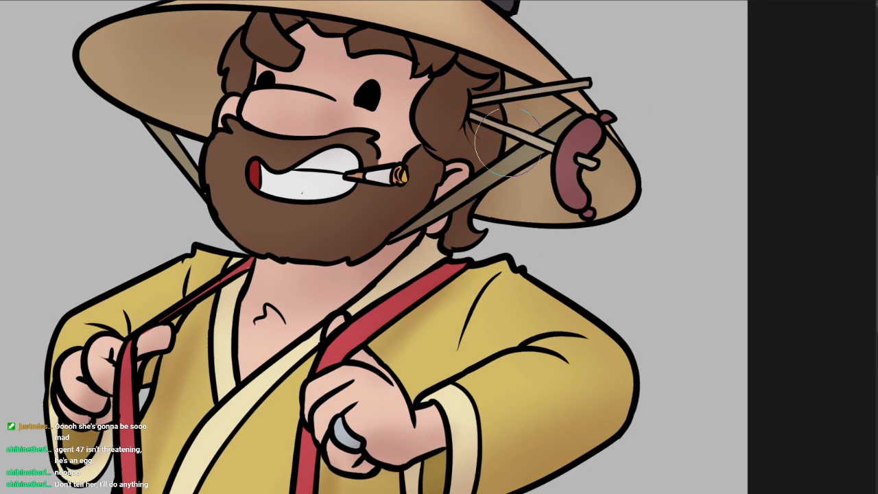
# - Shade the forehead beneath the brow and hair, the underside of the nose, and the teeth below the moustache
pyautogui.moveTo(371, 66); pyautogui.dragTo(387, 84)
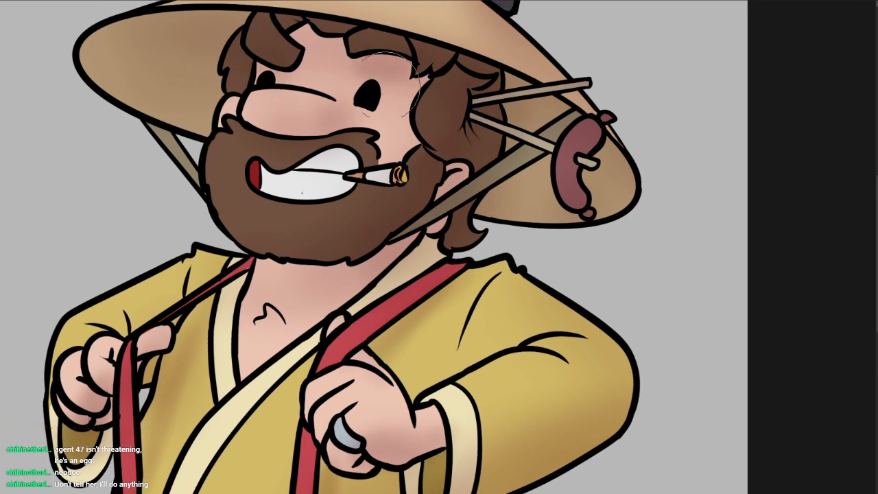
pyautogui.moveTo(249, 123); pyautogui.dragTo(326, 130)
pyautogui.moveTo(329, 171)
pyautogui.mouseDown()
pyautogui.moveTo(332, 151)
pyautogui.moveTo(357, 157)
pyautogui.mouseUp()
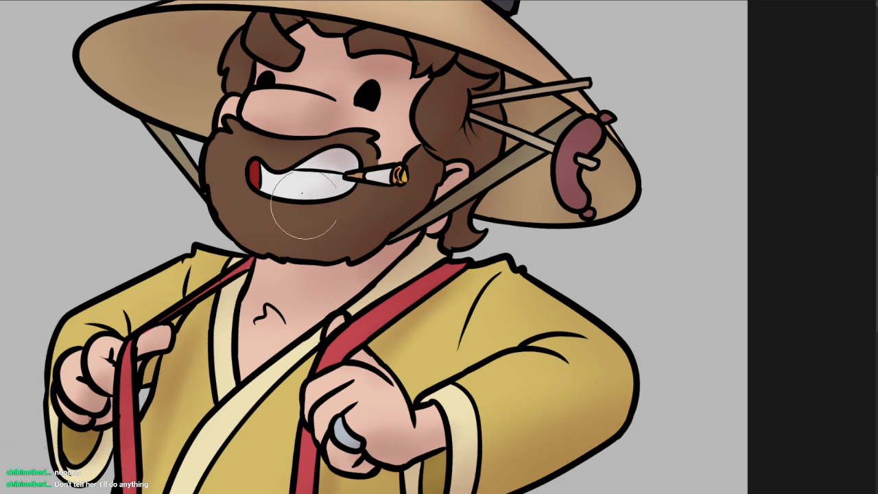
pyautogui.moveTo(299, 110); pyautogui.dragTo(353, 172)
pyautogui.moveTo(230, 87); pyautogui.dragTo(196, 91)
pyautogui.moveTo(343, 82); pyautogui.dragTo(271, 186)
pyautogui.moveTo(354, 119); pyautogui.dragTo(416, 137)
# - Shade the belt and its knot, the robe just below the belt, and the robe's crossed collar
pyautogui.moveTo(575, 251); pyautogui.dragTo(562, 101)
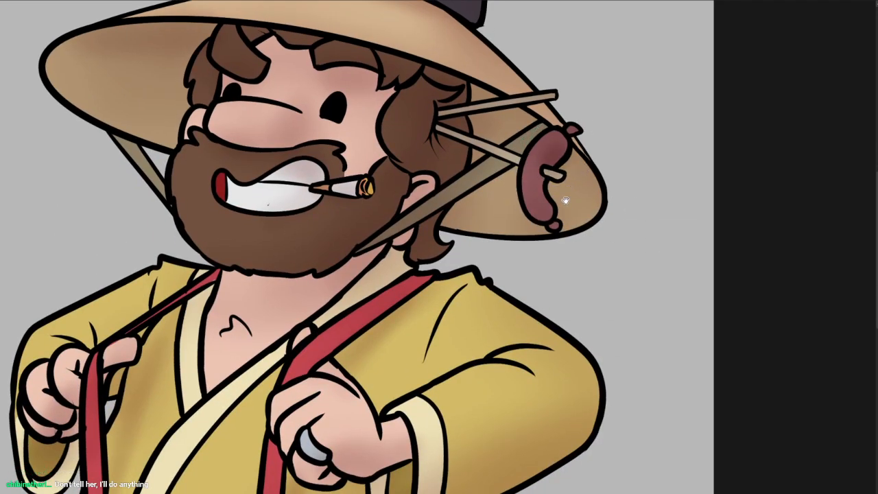
pyautogui.moveTo(567, 198); pyautogui.dragTo(611, 100)
pyautogui.moveTo(581, 349); pyautogui.dragTo(633, 194)
pyautogui.moveTo(491, 345)
pyautogui.mouseDown()
pyautogui.moveTo(500, 315)
pyautogui.moveTo(470, 331)
pyautogui.moveTo(537, 359)
pyautogui.moveTo(355, 370)
pyautogui.moveTo(545, 360)
pyautogui.mouseUp()
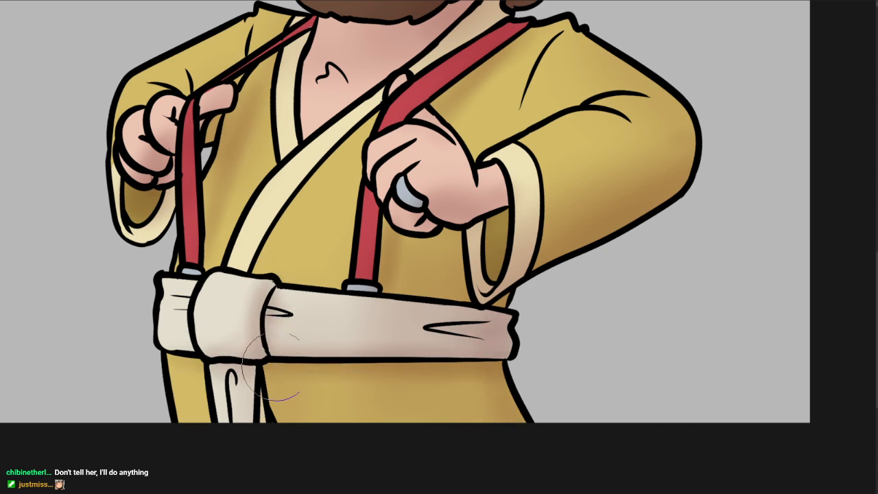
pyautogui.moveTo(426, 85); pyautogui.dragTo(378, 179)
pyautogui.moveTo(264, 136); pyautogui.dragTo(259, 153)
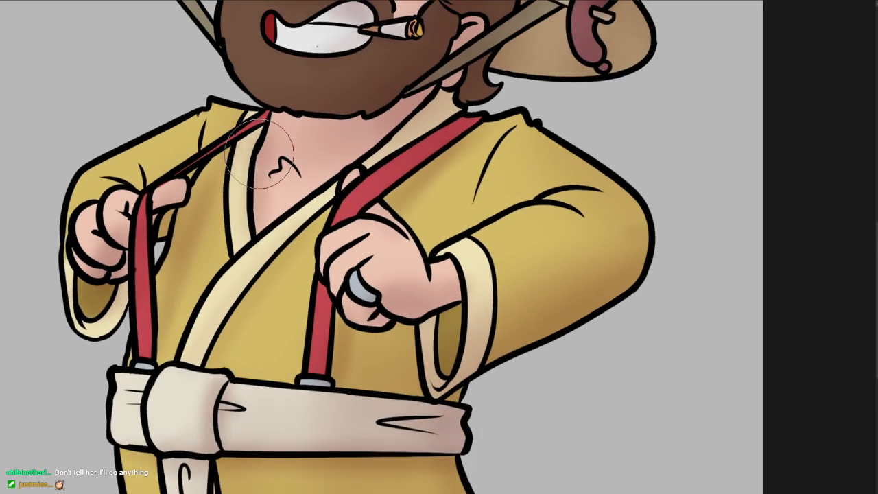
pyautogui.moveTo(344, 231); pyautogui.dragTo(364, 189)
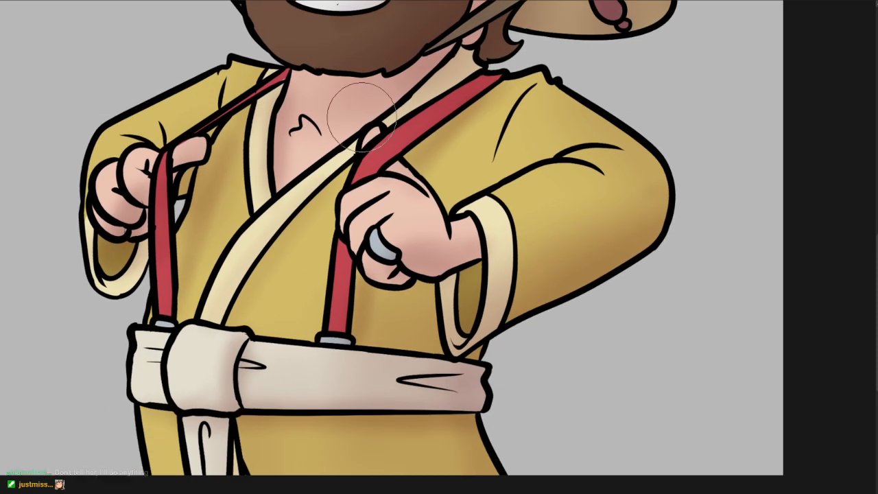
# - Colour the chest hair marks below the neck with the beard's brown
pyautogui.scroll(2, 289, 135)
pyautogui.moveTo(326, 110)
pyautogui.mouseDown()
pyautogui.moveTo(340, 129)
pyautogui.moveTo(325, 120)
pyautogui.moveTo(311, 137)
pyautogui.moveTo(326, 142)
pyautogui.moveTo(328, 118)
pyautogui.moveTo(336, 140)
pyautogui.moveTo(325, 128)
pyautogui.moveTo(317, 170)
pyautogui.mouseUp()
pyautogui.scroll(-5, 381, 167)
pyautogui.moveTo(502, 245); pyautogui.dragTo(471, 231)
pyautogui.scroll(-2, 470, 236)
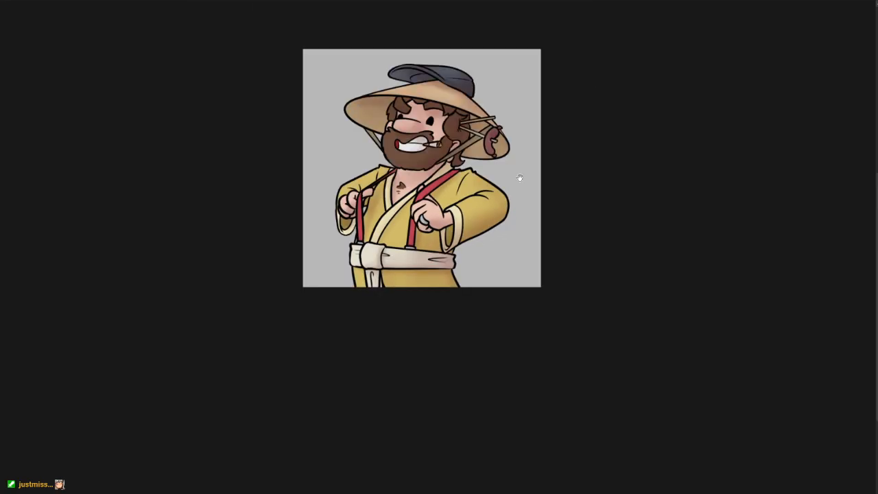
# - Choose a pale warm cream and airbrush a soft highlight along the top of the straw hat
pyautogui.scroll(3, 464, 240)
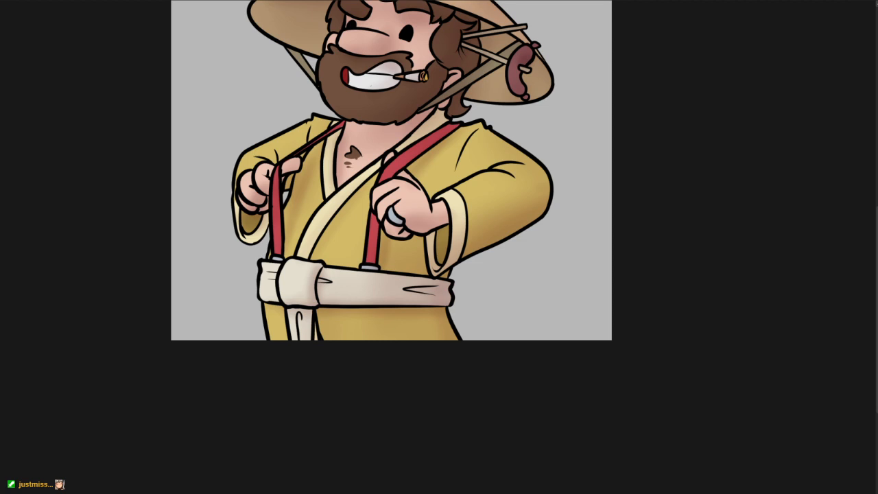
pyautogui.moveTo(479, 216); pyautogui.dragTo(400, 337)
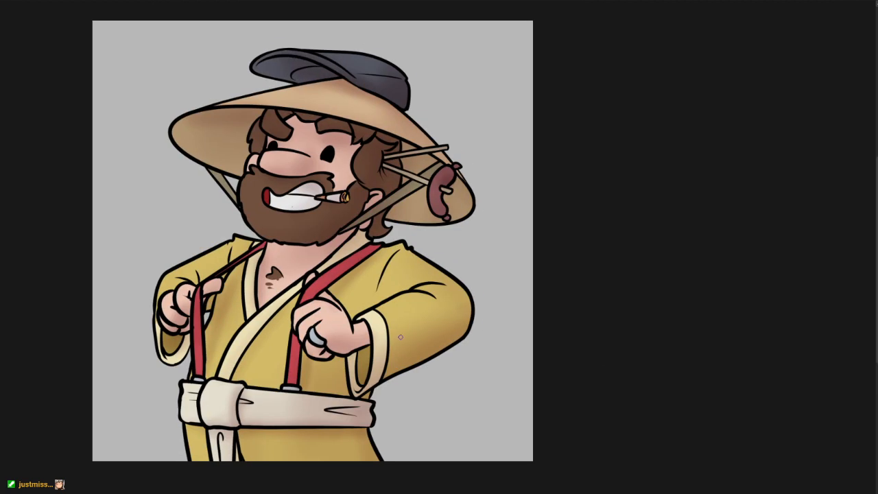
pyautogui.click(650, 90)
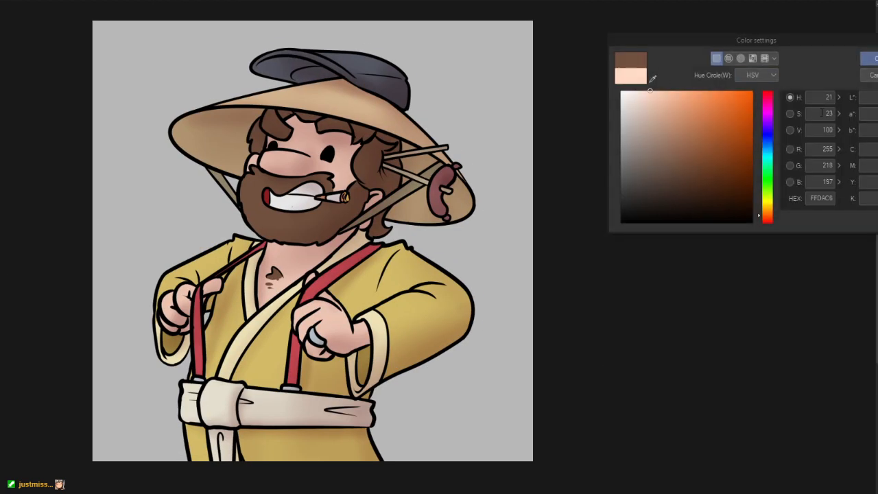
pyautogui.click(769, 210)
pyautogui.press('Return')
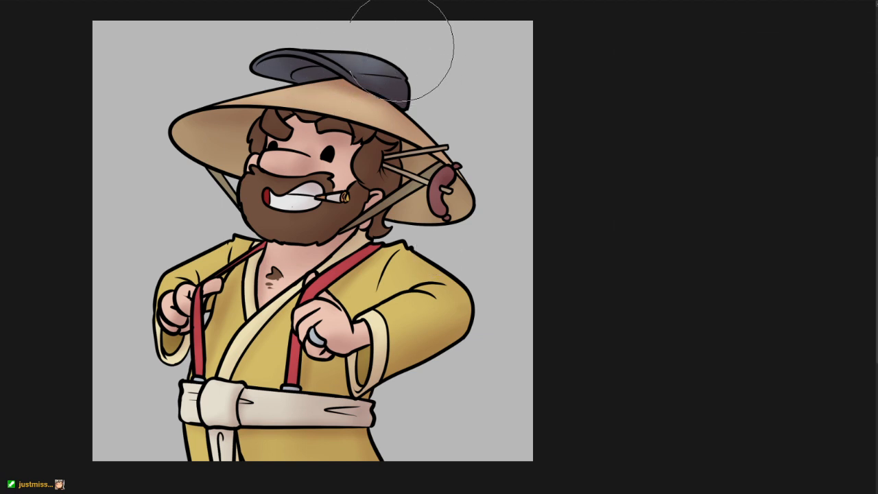
pyautogui.moveTo(280, 98)
pyautogui.mouseDown()
pyautogui.moveTo(329, 98)
pyautogui.moveTo(322, 94)
pyautogui.moveTo(305, 100)
pyautogui.moveTo(344, 108)
pyautogui.mouseUp()
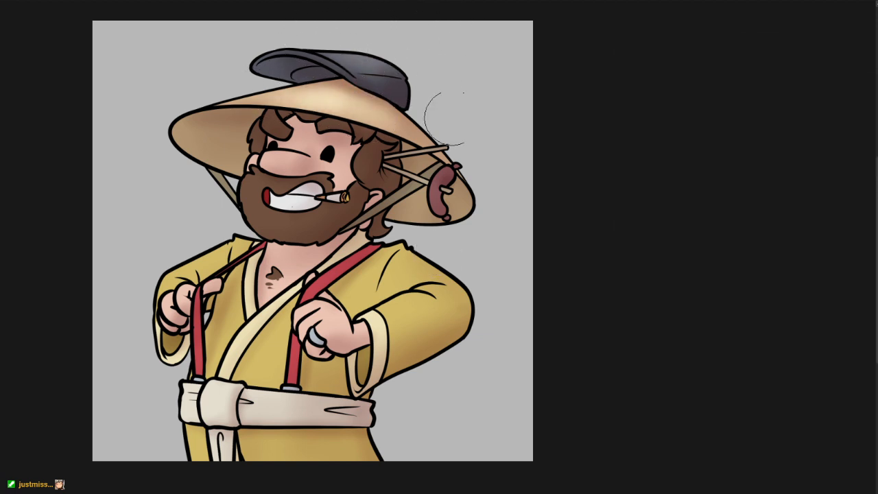
# - Enlarge the brush and add broad soft highlights to the beard, the robe's chest and the sleeves
pyautogui.press(']')
pyautogui.press(']')
pyautogui.press(']')
pyautogui.moveTo(269, 180)
pyautogui.mouseDown()
pyautogui.moveTo(305, 173)
pyautogui.moveTo(267, 189)
pyautogui.moveTo(280, 164)
pyautogui.moveTo(280, 199)
pyautogui.mouseUp()
pyautogui.moveTo(339, 260); pyautogui.dragTo(399, 226)
pyautogui.hotkey('ctrl', 'z')
pyautogui.hotkey('ctrl', 'z')
pyautogui.hotkey('ctrl', 'z')
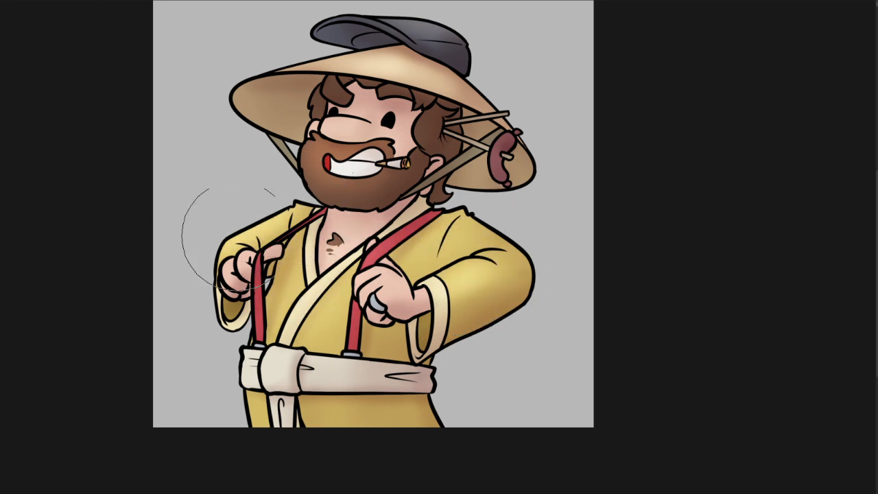
pyautogui.moveTo(341, 294); pyautogui.dragTo(334, 253)
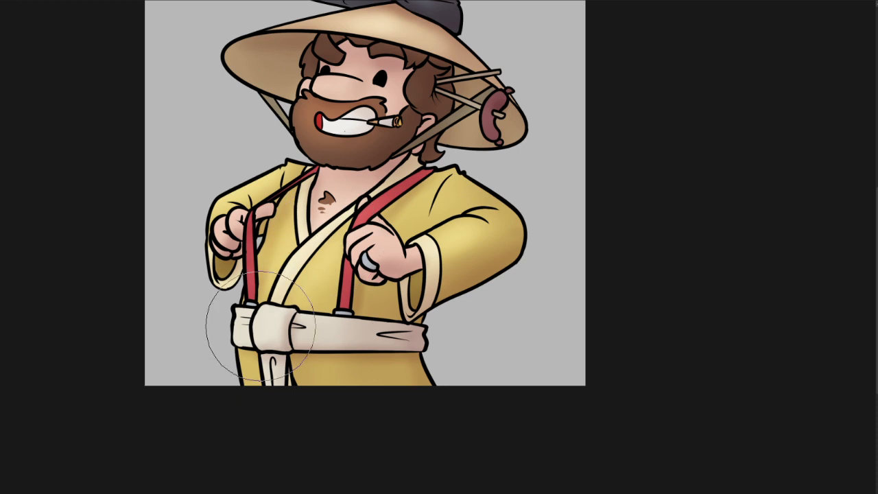
# - Reduce the brush size and highlight the red suspender strap where it crosses the shoulder
pyautogui.scroll(3, 371, 241)
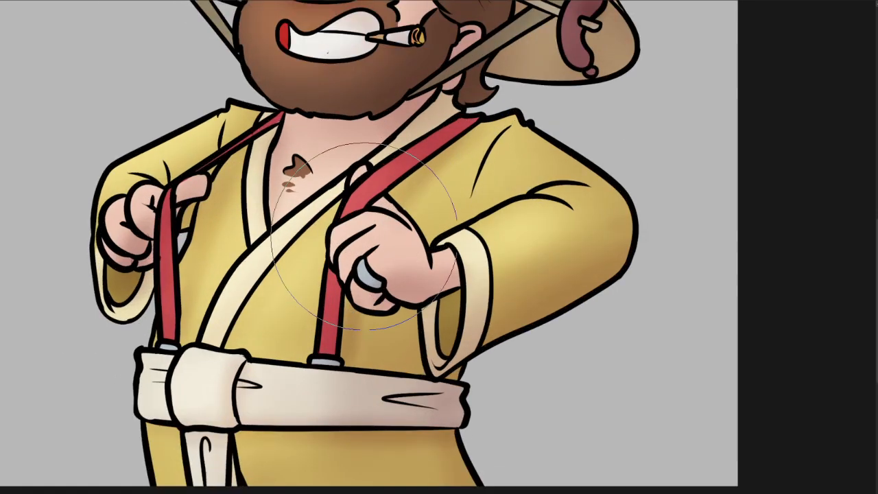
pyautogui.press('[')
pyautogui.press('[')
pyautogui.press('[')
pyautogui.press('[')
pyautogui.press('[')
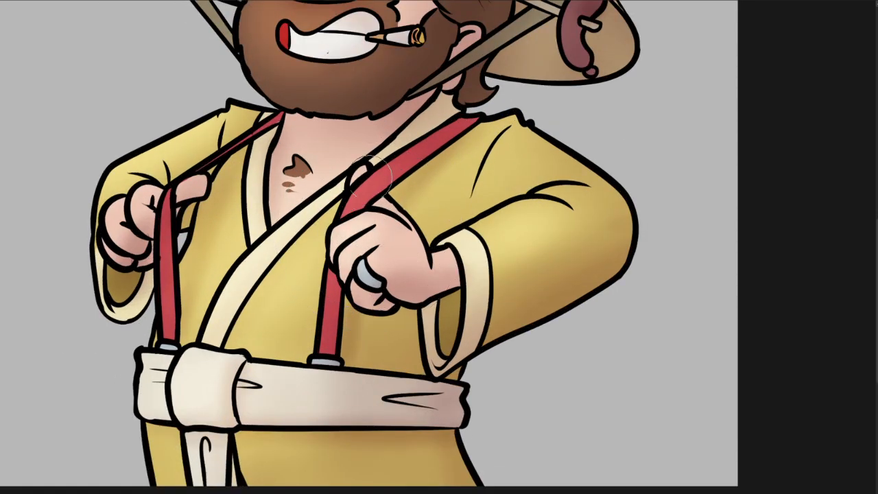
pyautogui.moveTo(402, 180); pyautogui.dragTo(448, 196)
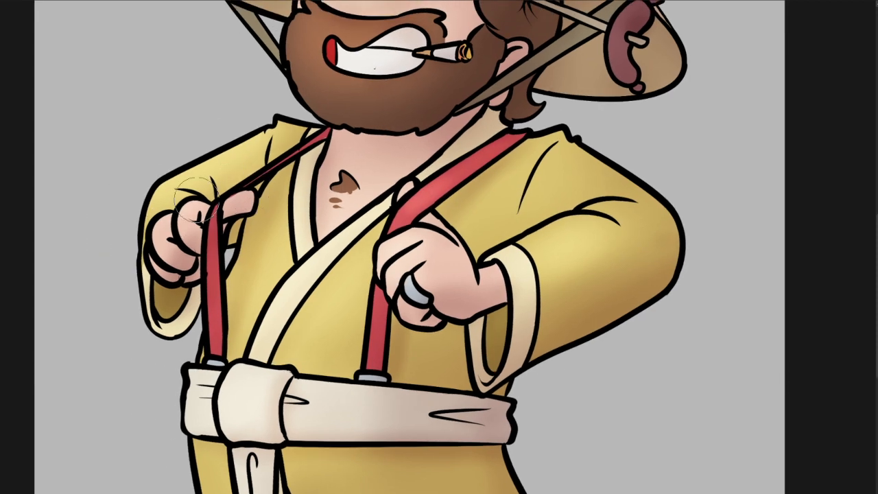
# - Shrink the brush further and add small highlights to the nose, teeth and surrounding facial features
pyautogui.moveTo(391, 29); pyautogui.dragTo(337, 154)
pyautogui.press('[')
pyautogui.press('[')
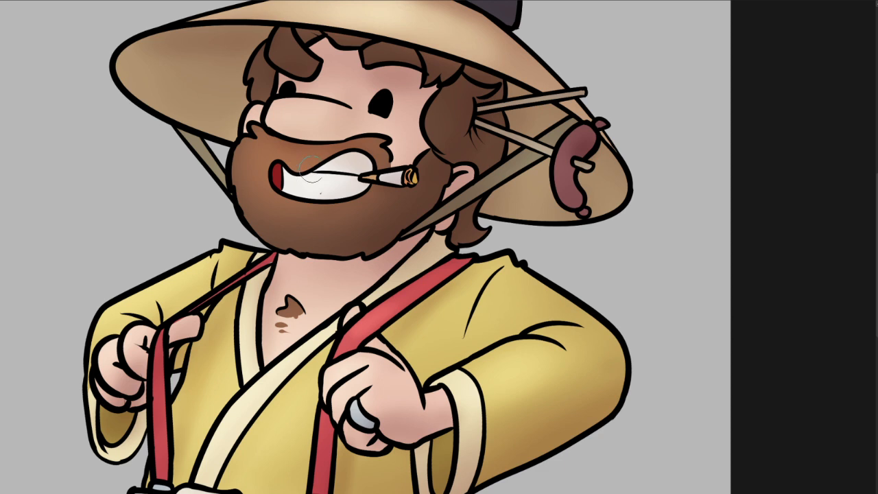
pyautogui.moveTo(315, 171); pyautogui.dragTo(381, 152)
pyautogui.moveTo(448, 91); pyautogui.dragTo(434, 135)
pyautogui.moveTo(262, 174); pyautogui.dragTo(332, 166)
pyautogui.moveTo(421, 145); pyautogui.dragTo(419, 159)
pyautogui.moveTo(328, 109); pyautogui.dragTo(406, 110)
pyautogui.moveTo(483, 164); pyautogui.dragTo(453, 181)
pyautogui.moveTo(475, 148); pyautogui.dragTo(446, 128)
# - Airbrush soft highlights along the skewered sausage beside the hat, adjusting the brush size
pyautogui.press(']')
pyautogui.press(']')
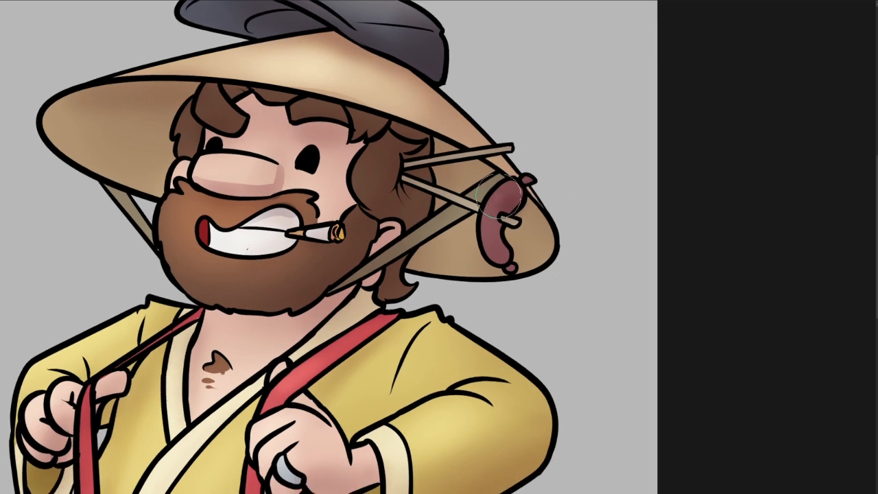
pyautogui.moveTo(499, 197)
pyautogui.mouseDown()
pyautogui.moveTo(509, 187)
pyautogui.moveTo(493, 204)
pyautogui.moveTo(494, 251)
pyautogui.moveTo(518, 262)
pyautogui.mouseUp()
pyautogui.moveTo(518, 263); pyautogui.dragTo(546, 347)
pyautogui.press('[')
pyautogui.press('[')
pyautogui.press('[')
pyautogui.moveTo(476, 189); pyautogui.dragTo(490, 69)
pyautogui.click(543, 156)
pyautogui.moveTo(543, 156); pyautogui.dragTo(553, 49)
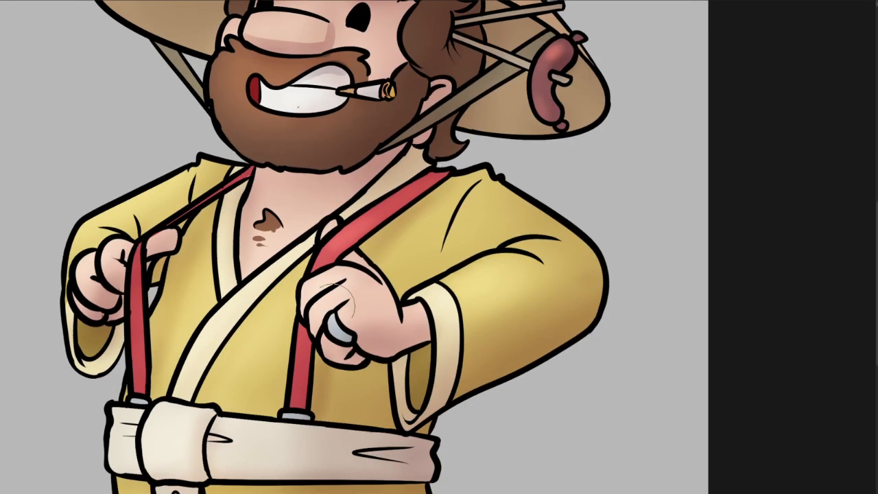
# - Reduce the brush size and highlight the ring and the metal suspender clips
pyautogui.press('[')
pyautogui.press('[')
pyautogui.moveTo(347, 336); pyautogui.dragTo(383, 386)
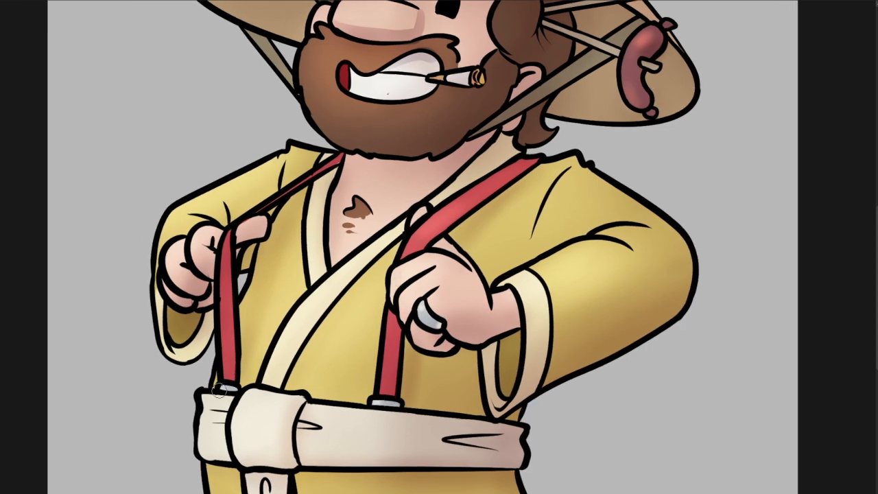
pyautogui.moveTo(197, 234); pyautogui.dragTo(219, 159)
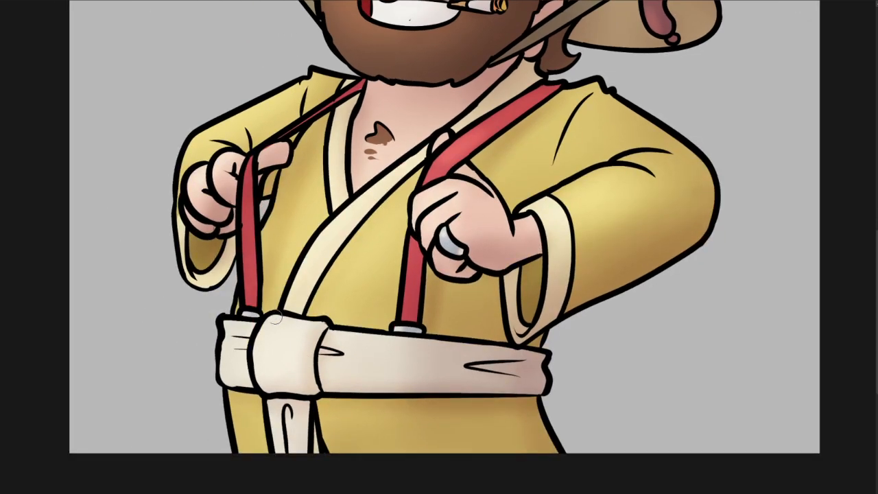
# - Add highlights to the belt, its hanging end and the narrow robe section below the knot
pyautogui.moveTo(402, 341)
pyautogui.mouseDown()
pyautogui.moveTo(512, 350)
pyautogui.moveTo(537, 386)
pyautogui.mouseUp()
pyautogui.moveTo(556, 321); pyautogui.dragTo(576, 282)
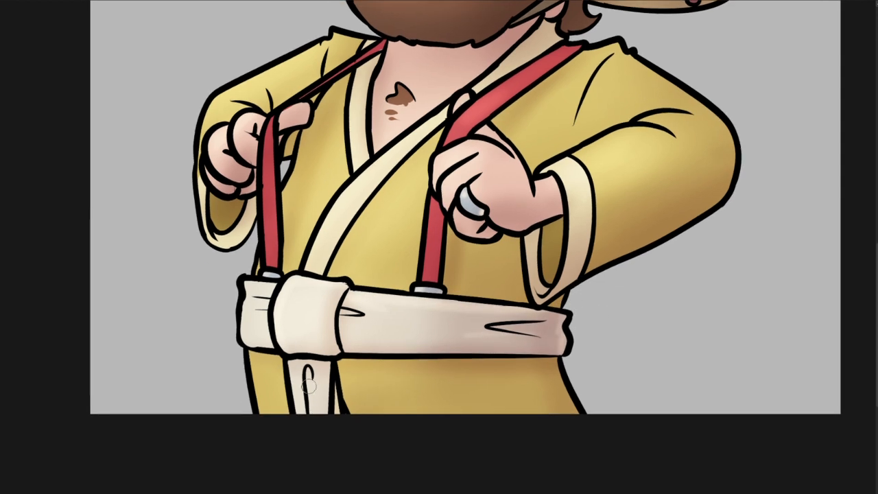
pyautogui.moveTo(318, 371); pyautogui.dragTo(317, 445)
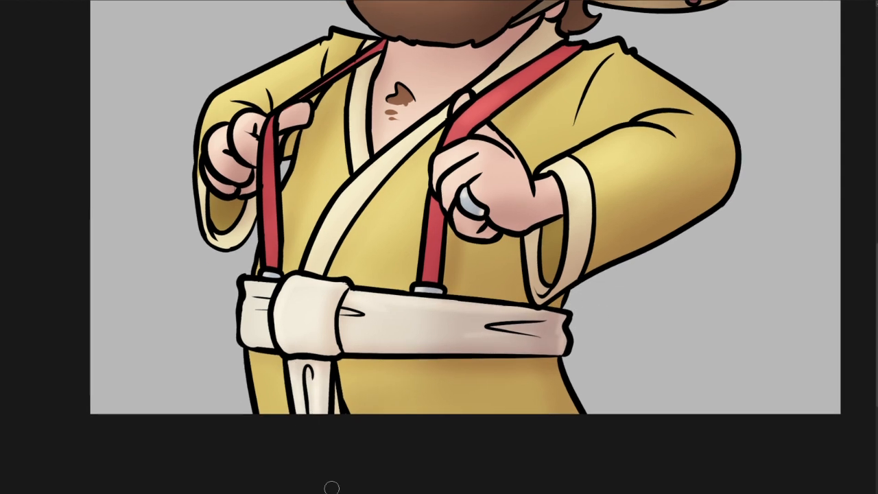
pyautogui.moveTo(254, 358); pyautogui.dragTo(262, 406)
pyautogui.hotkey('ctrl', 'z')
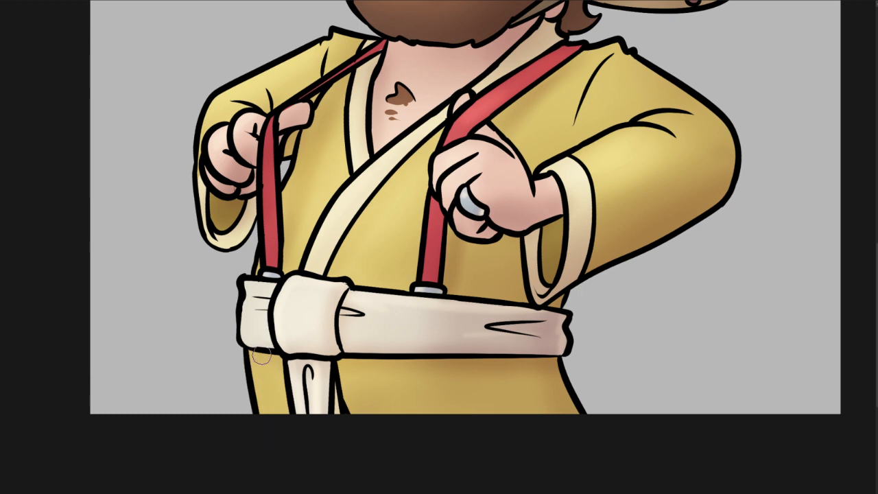
pyautogui.press(']')
pyautogui.press(']')
pyautogui.moveTo(260, 358); pyautogui.dragTo(269, 400)
# - Brush soft highlights onto the skin of the hands and chest
pyautogui.moveTo(268, 117); pyautogui.dragTo(271, 228)
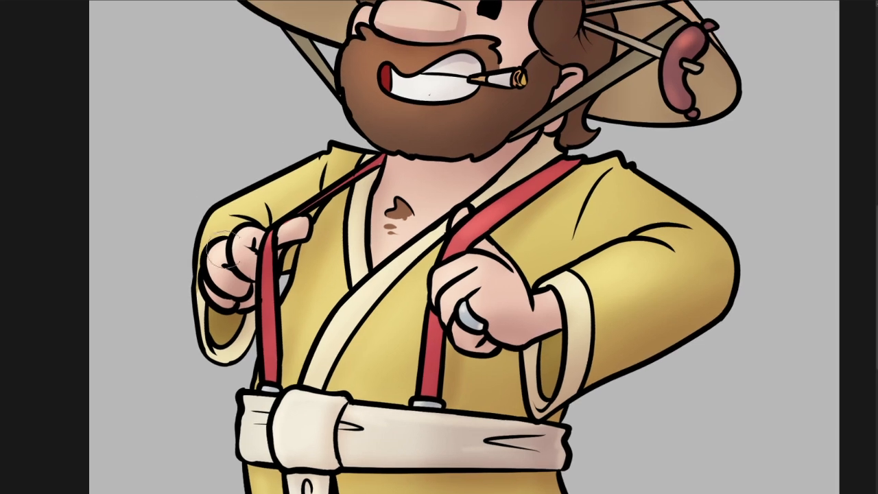
pyautogui.moveTo(405, 138); pyautogui.dragTo(309, 182)
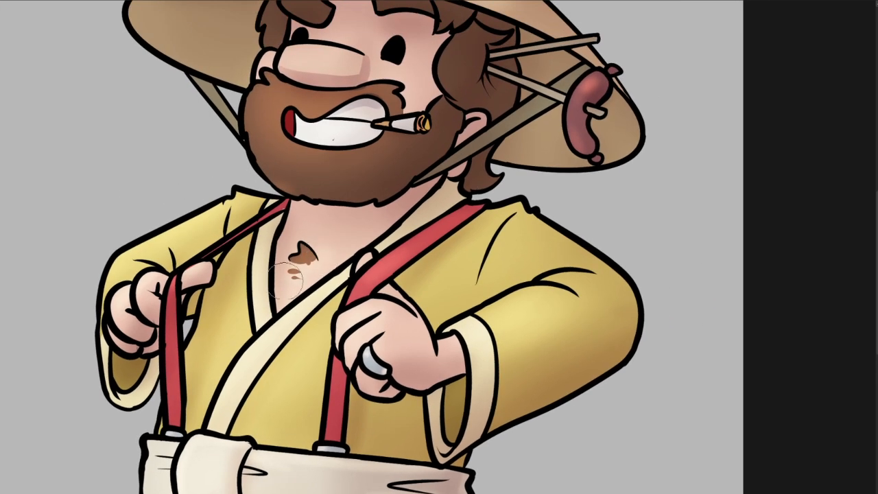
pyautogui.moveTo(287, 280)
pyautogui.mouseDown()
pyautogui.moveTo(257, 333)
pyautogui.moveTo(257, 365)
pyautogui.mouseUp()
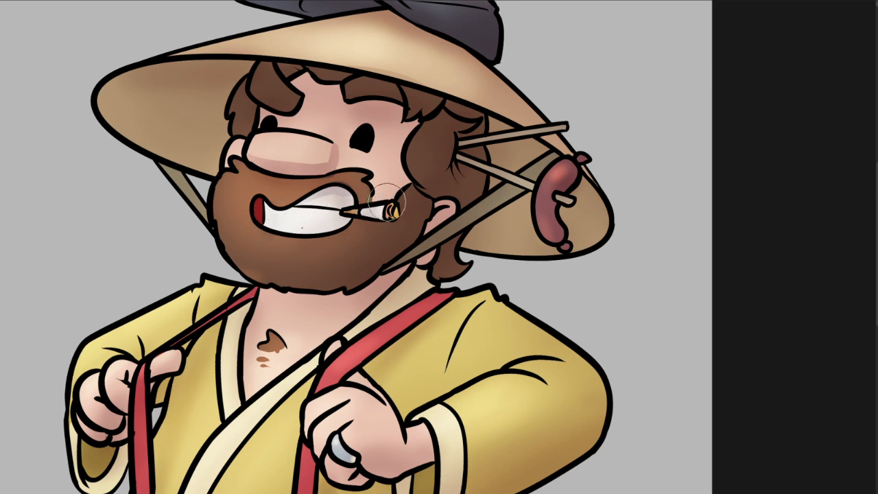
pyautogui.scroll(-2, 418, 212)
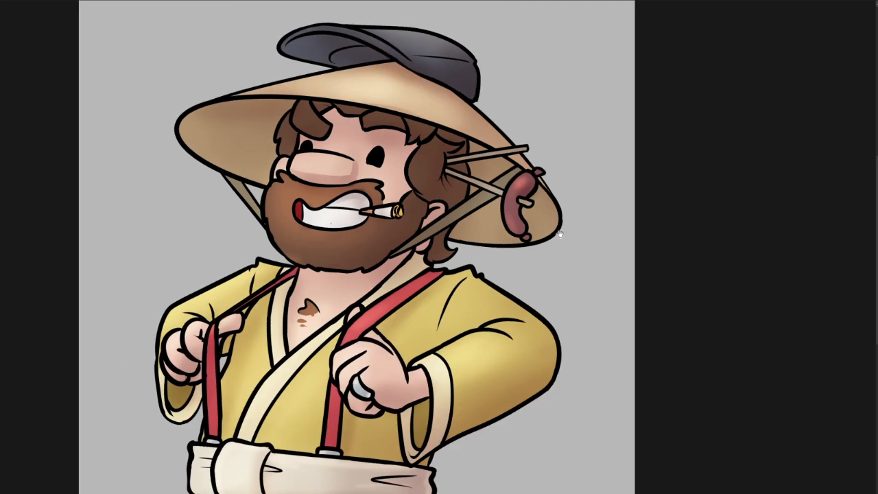
# - Choose the light warm grey C5C0B9 and paint wispy smoke rising from the cigarette, undoing unwanted strokes
pyautogui.moveTo(560, 234); pyautogui.dragTo(514, 243)
pyautogui.click(632, 119)
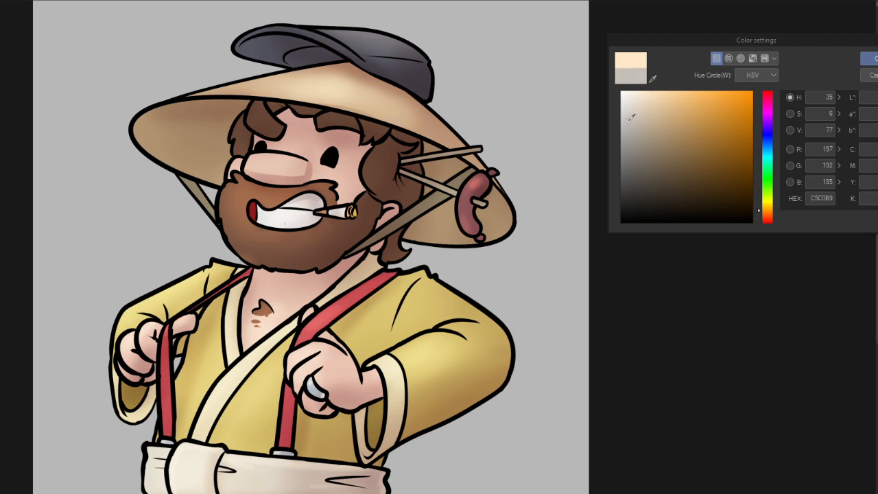
pyautogui.click(866, 60)
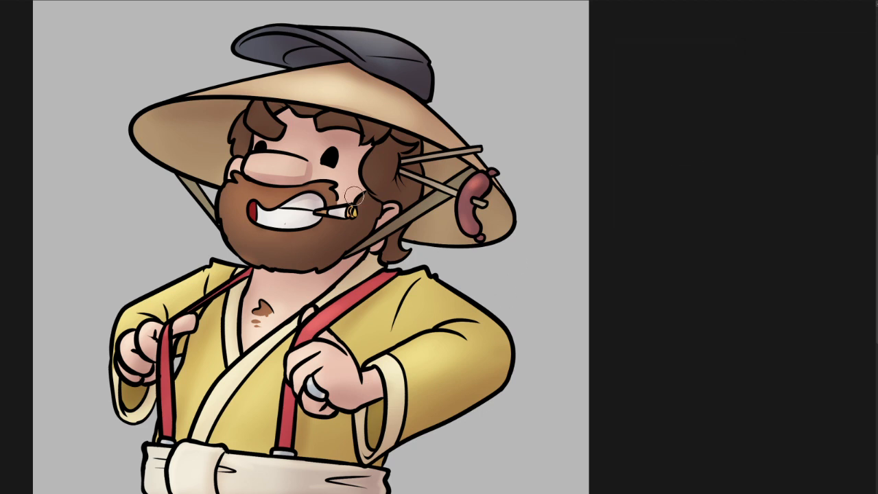
pyautogui.moveTo(355, 202)
pyautogui.mouseDown()
pyautogui.moveTo(394, 101)
pyautogui.moveTo(367, 203)
pyautogui.mouseUp()
pyautogui.hotkey('ctrl', 'z')
pyautogui.hotkey('ctrl', 'z')
pyautogui.moveTo(405, 146)
pyautogui.mouseDown()
pyautogui.moveTo(365, 208)
pyautogui.moveTo(348, 204)
pyautogui.moveTo(397, 96)
pyautogui.moveTo(418, 134)
pyautogui.mouseUp()
pyautogui.hotkey('ctrl', 'z')
pyautogui.hotkey('ctrl', 'z')
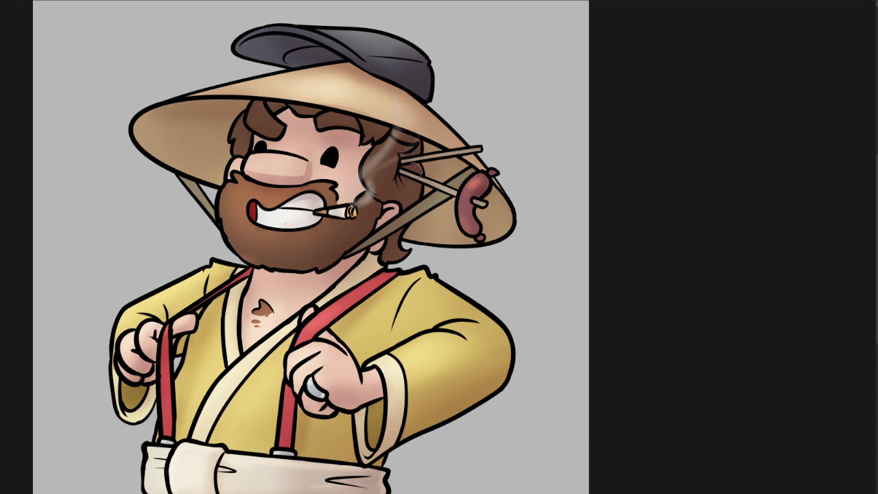
# - Set the colour to pure white (FFFFFF) and dot small glints in both eyes
pyautogui.moveTo(472, 231); pyautogui.dragTo(531, 249)
pyautogui.scroll(3, 454, 206)
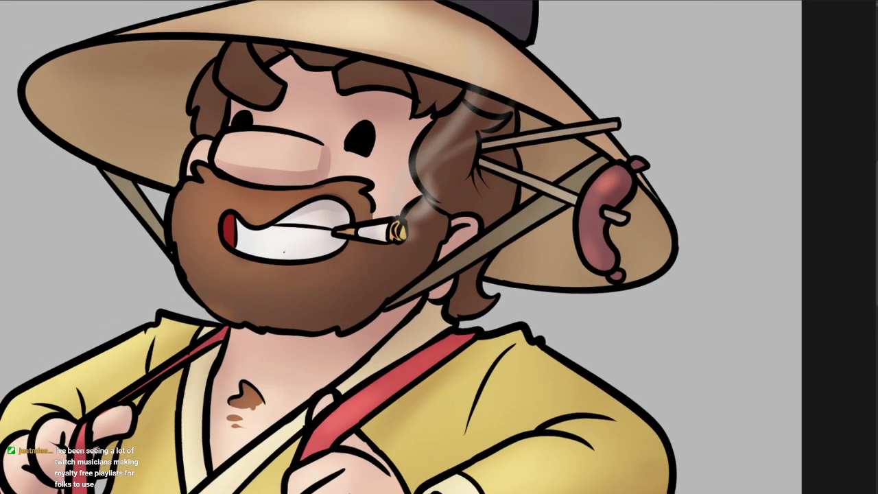
pyautogui.moveTo(486, 274); pyautogui.dragTo(489, 343)
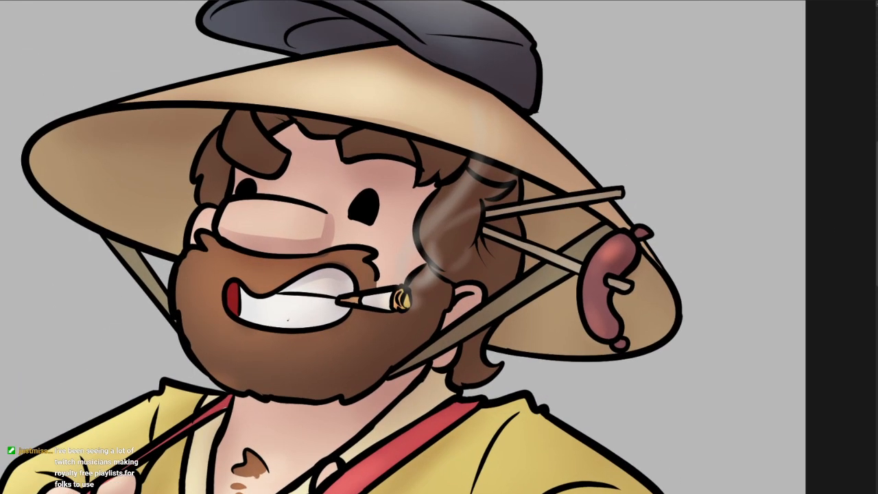
pyautogui.click(622, 92)
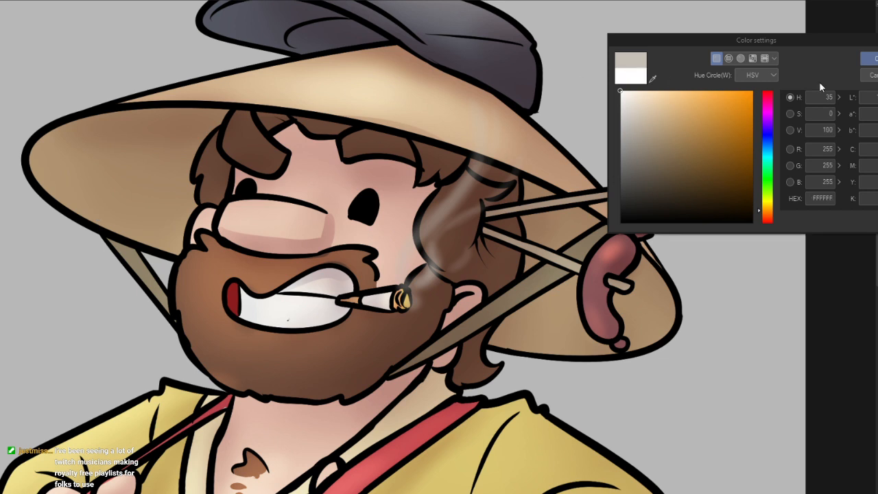
pyautogui.click(867, 61)
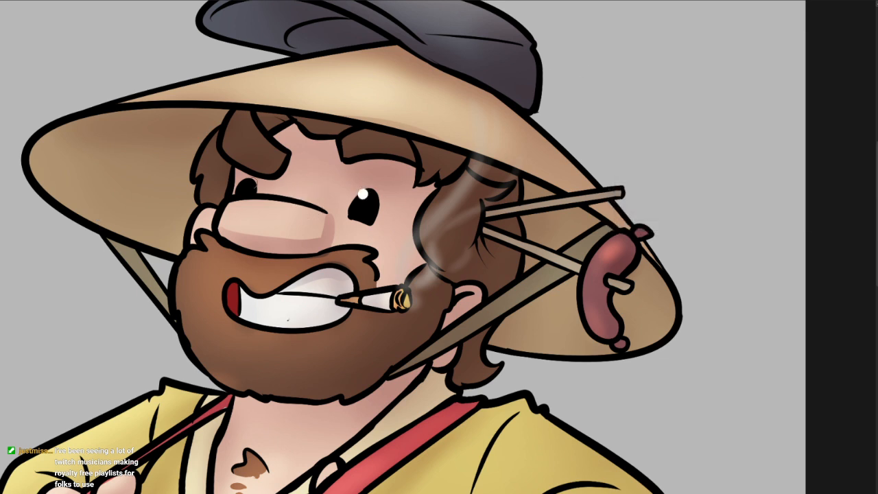
pyautogui.moveTo(460, 279); pyautogui.dragTo(404, 281)
pyautogui.moveTo(505, 319); pyautogui.dragTo(493, 286)
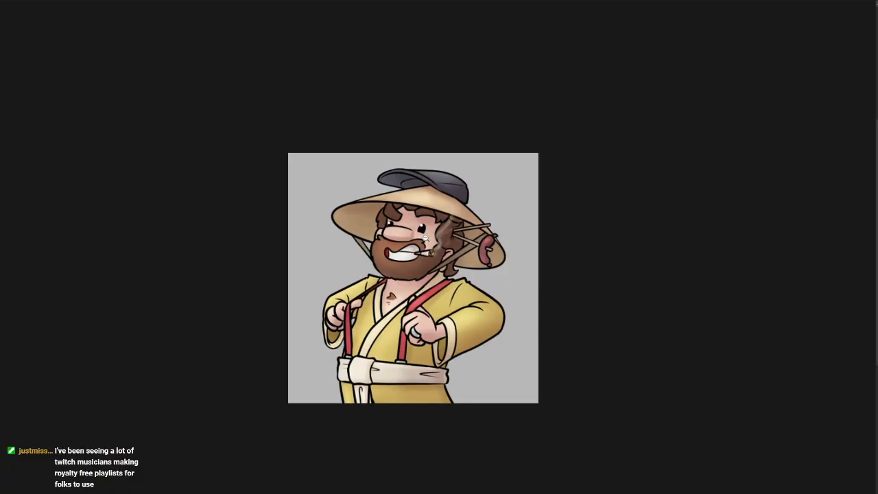
pyautogui.moveTo(424, 238); pyautogui.dragTo(451, 205)
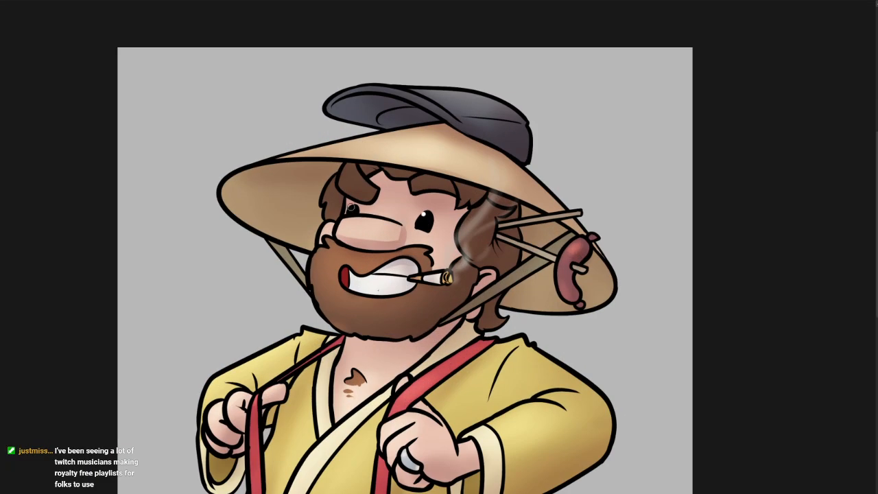
# - Try a soft light glow behind the shoulder and alternative looks for the shading, then undo the trial changes
pyautogui.moveTo(531, 245); pyautogui.dragTo(476, 247)
pyautogui.moveTo(627, 349); pyautogui.dragTo(596, 313)
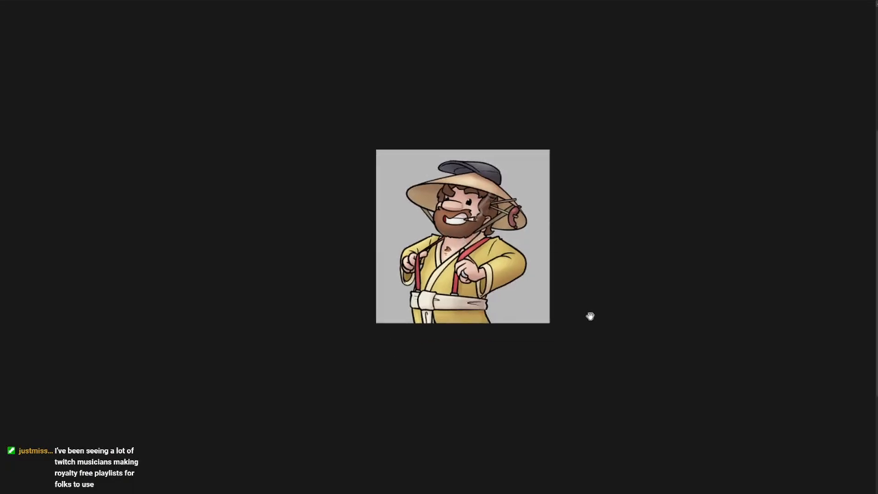
pyautogui.moveTo(519, 249); pyautogui.dragTo(557, 278)
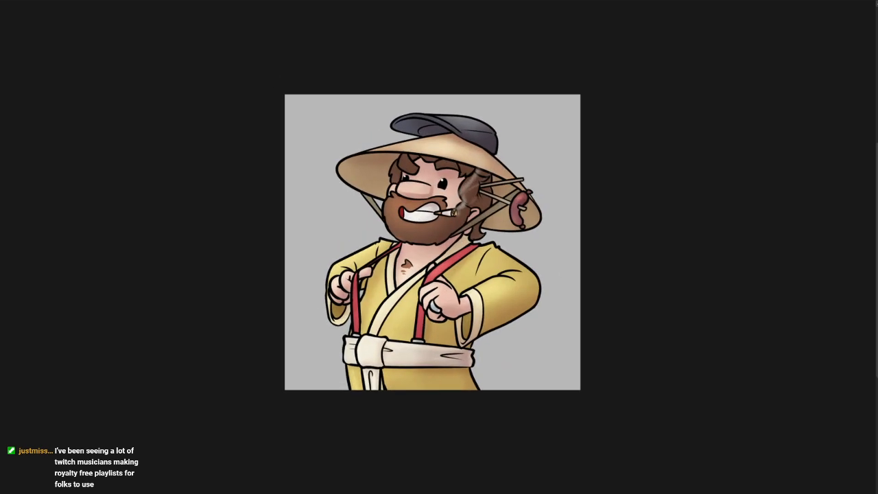
pyautogui.moveTo(497, 314); pyautogui.dragTo(551, 284)
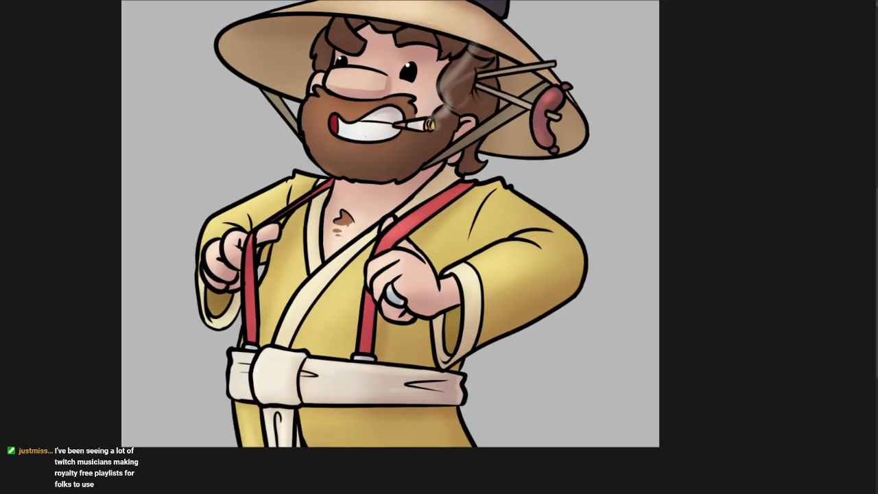
pyautogui.moveTo(555, 198); pyautogui.dragTo(129, 287)
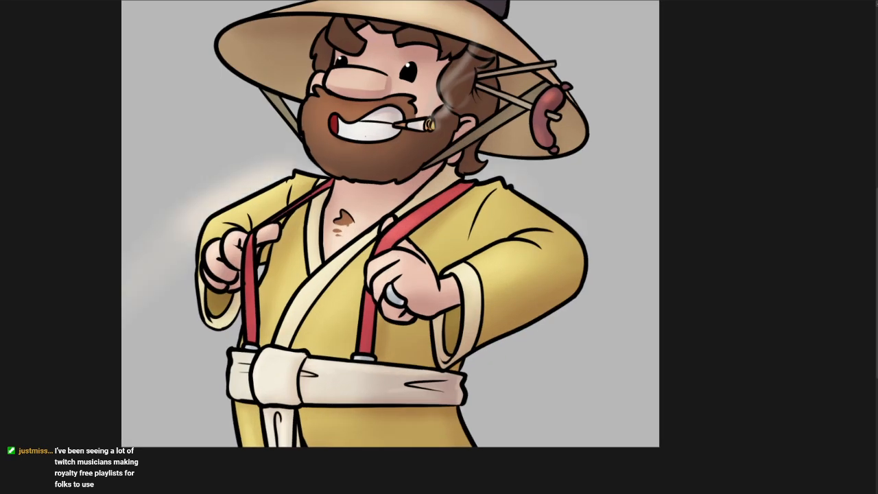
pyautogui.hotkey('ctrl', 'i')
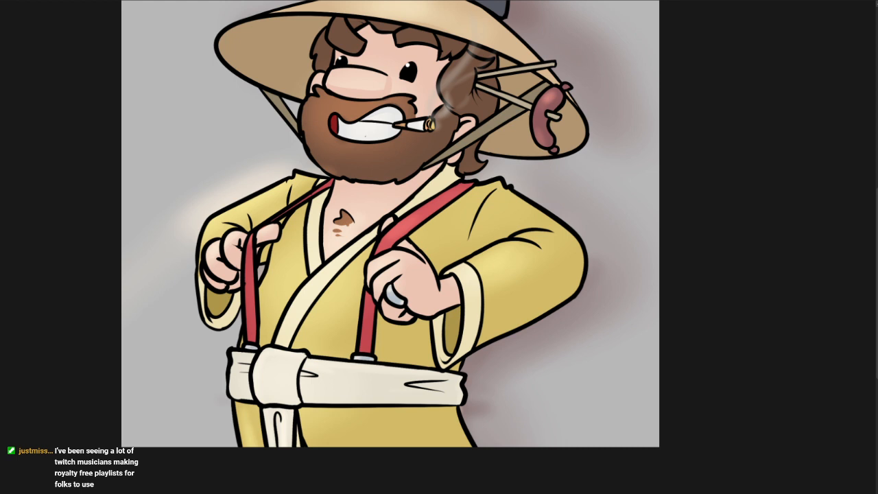
pyautogui.hotkey('ctrl', 'z')
pyautogui.hotkey('ctrl', 'z')
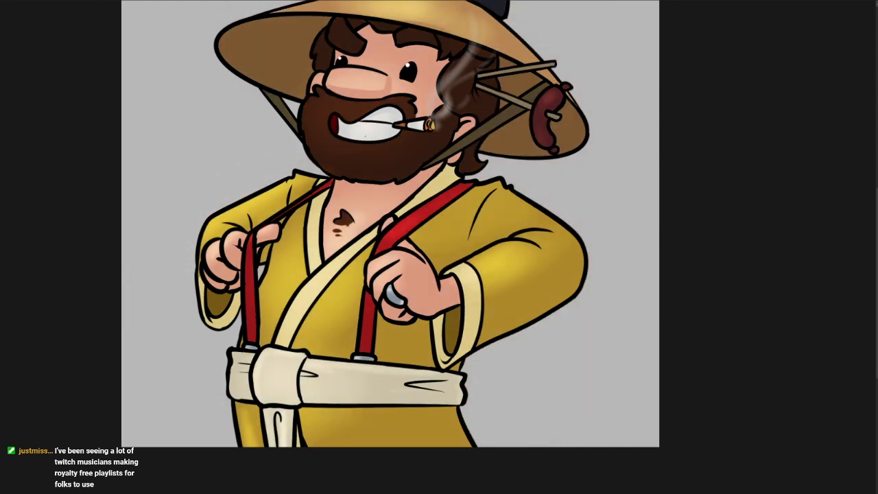
pyautogui.hotkey('ctrl', 'z')
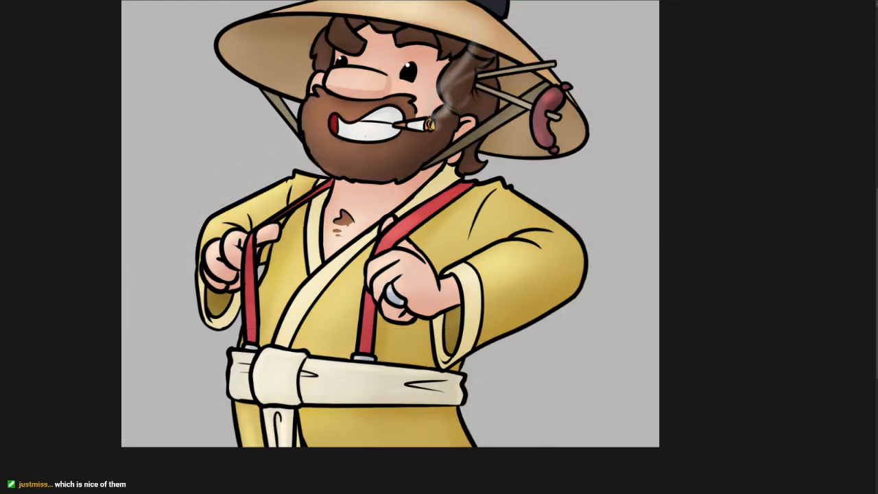
pyautogui.hotkey('ctrl', 'z')
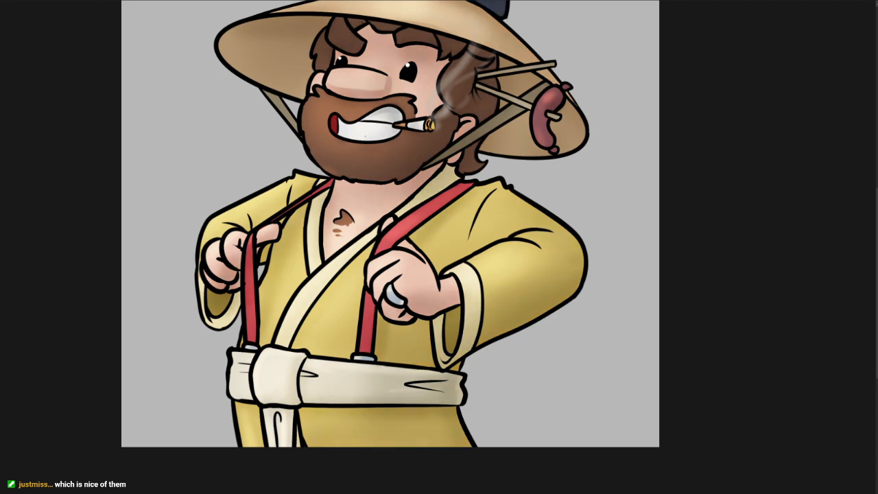
pyautogui.hotkey('ctrl', 'z')
pyautogui.hotkey('ctrl', 'z')
# - Shift the character's shading to a warmer, redder tone with a Hue/Saturation/Luminosity adjustment
pyautogui.moveTo(630, 228); pyautogui.dragTo(635, 269)
pyautogui.scroll(-2, 632, 269)
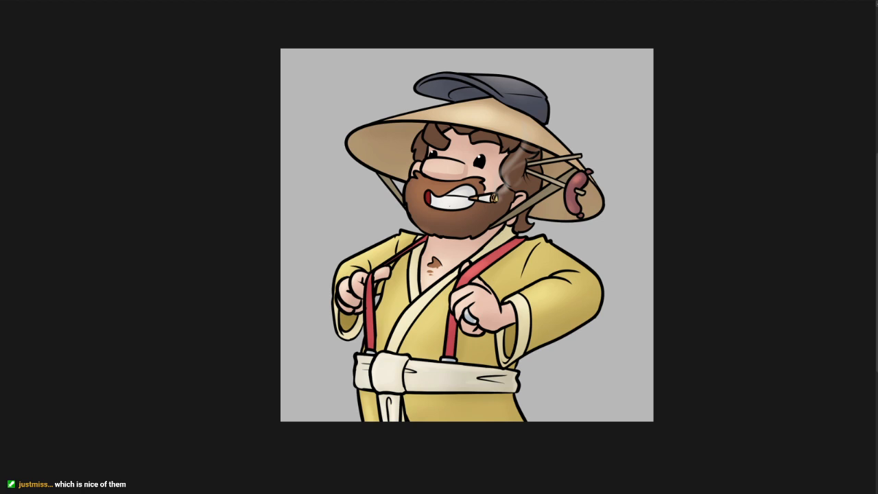
pyautogui.hotkey('ctrl', 'u')
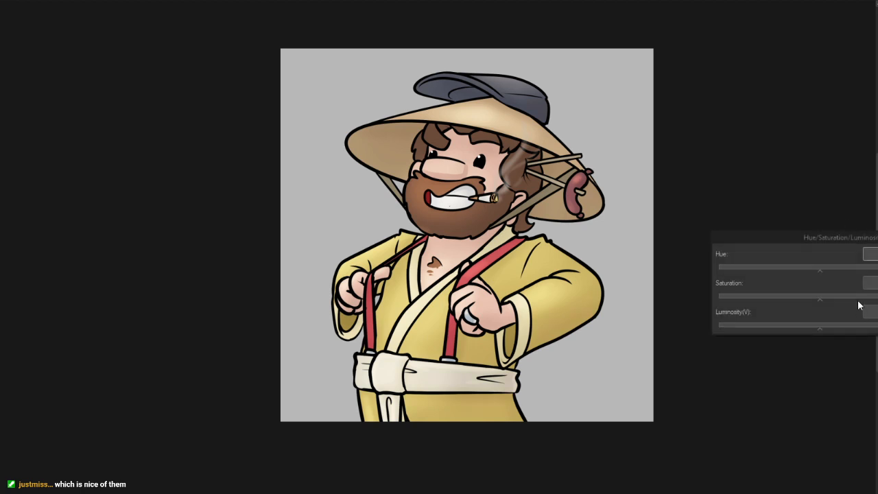
pyautogui.press('Return')
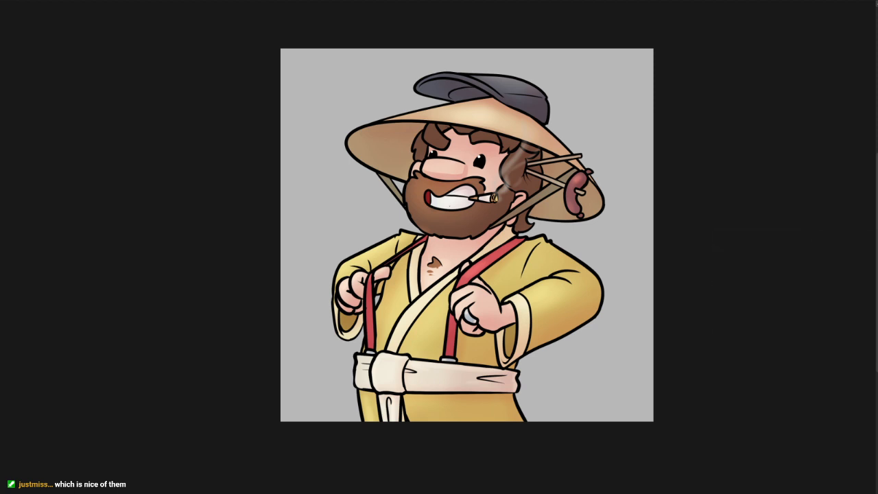
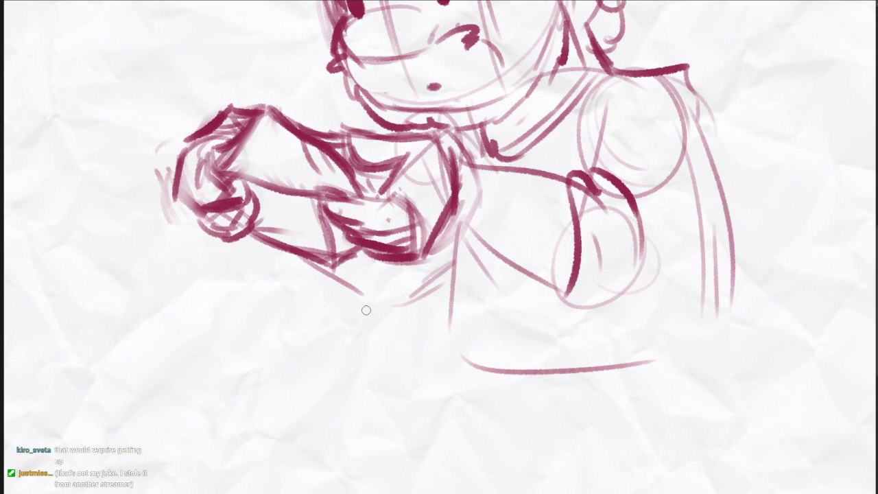
# - Sketch bolder upper and lower edges for the bent forearm on the new character sketch, undoing unsatisfactory strokes
pyautogui.moveTo(501, 236); pyautogui.dragTo(432, 263)
pyautogui.moveTo(393, 197); pyautogui.dragTo(509, 219)
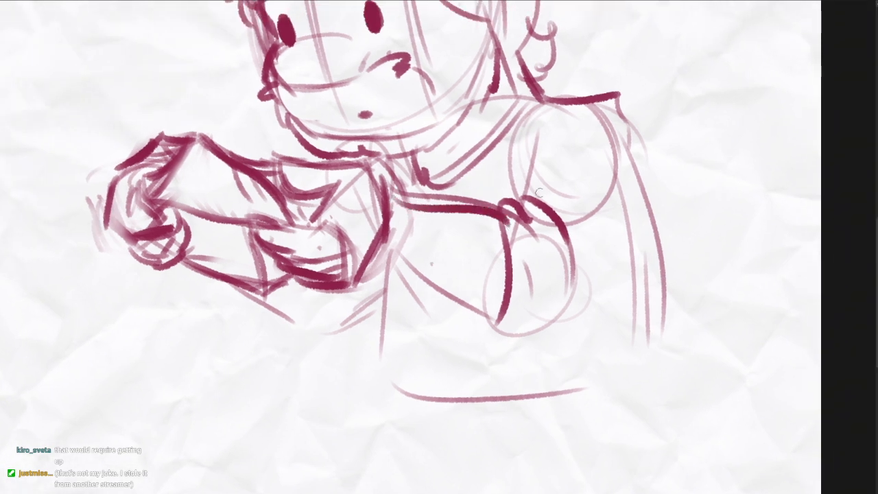
pyautogui.hotkey('ctrl', 'z')
pyautogui.moveTo(388, 204); pyautogui.dragTo(506, 221)
pyautogui.hotkey('ctrl', 'z')
pyautogui.moveTo(376, 173)
pyautogui.mouseDown()
pyautogui.moveTo(509, 224)
pyautogui.moveTo(454, 246)
pyautogui.moveTo(445, 262)
pyautogui.mouseUp()
pyautogui.hotkey('ctrl', 'z')
pyautogui.moveTo(352, 251); pyautogui.dragTo(440, 307)
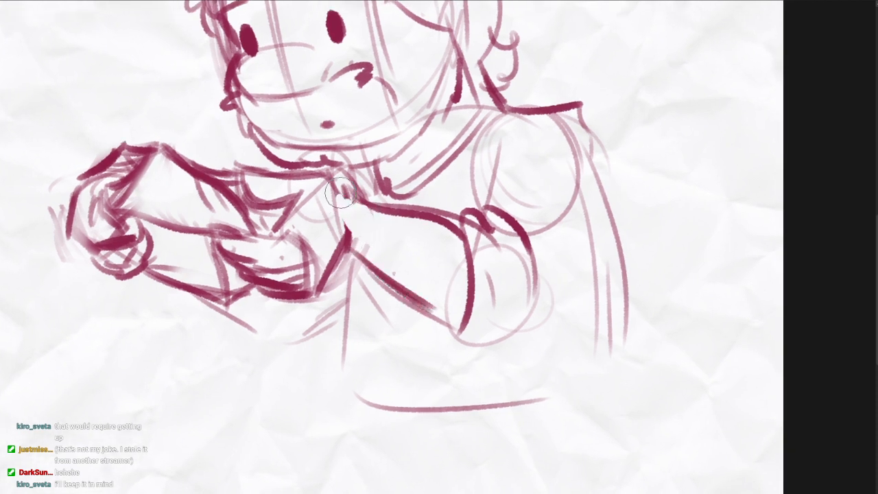
pyautogui.moveTo(332, 173); pyautogui.dragTo(362, 226)
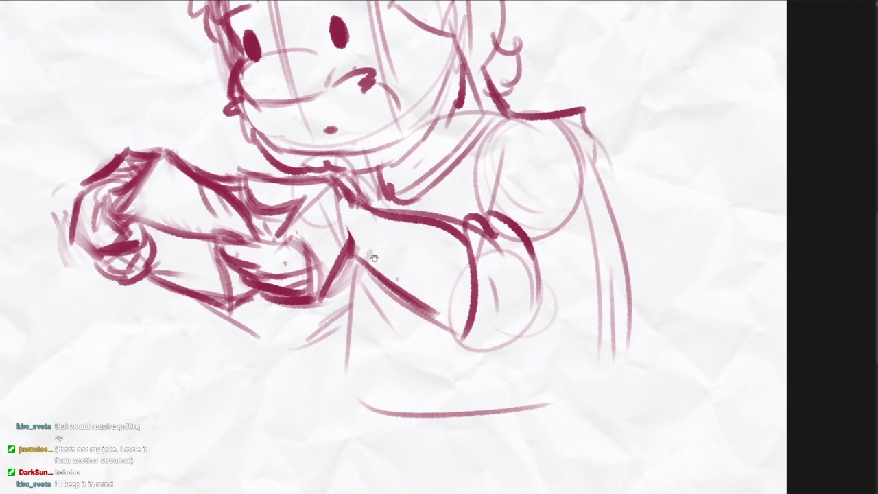
pyautogui.moveTo(381, 256); pyautogui.dragTo(372, 244)
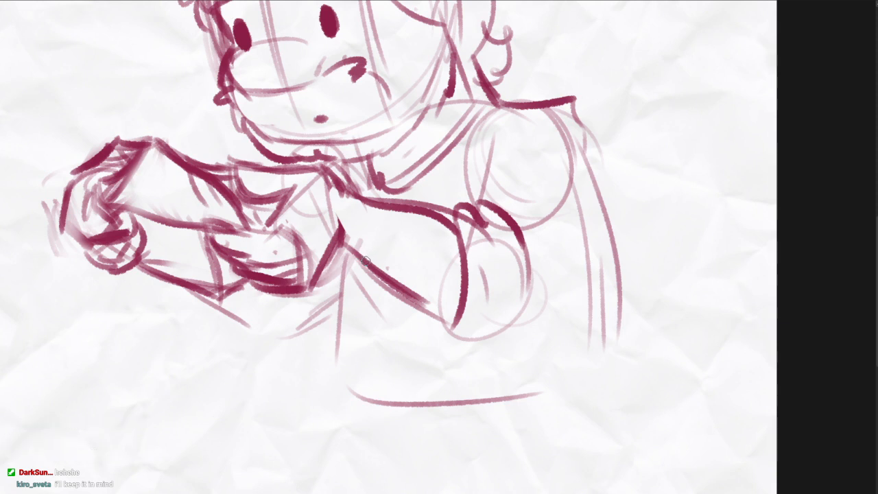
# - Sketch the rounded elbow and the inner and outer edges of the upper arm
pyautogui.moveTo(498, 267); pyautogui.dragTo(450, 279)
pyautogui.moveTo(396, 224); pyautogui.dragTo(465, 243)
pyautogui.moveTo(394, 333)
pyautogui.mouseDown()
pyautogui.moveTo(435, 335)
pyautogui.moveTo(481, 288)
pyautogui.moveTo(483, 243)
pyautogui.mouseUp()
pyautogui.moveTo(535, 177); pyautogui.dragTo(478, 306)
pyautogui.moveTo(445, 151); pyautogui.dragTo(421, 214)
pyautogui.moveTo(435, 169)
pyautogui.mouseDown()
pyautogui.moveTo(481, 129)
pyautogui.moveTo(441, 178)
pyautogui.mouseUp()
pyautogui.hotkey('ctrl', 'z')
pyautogui.moveTo(465, 236); pyautogui.dragTo(496, 245)
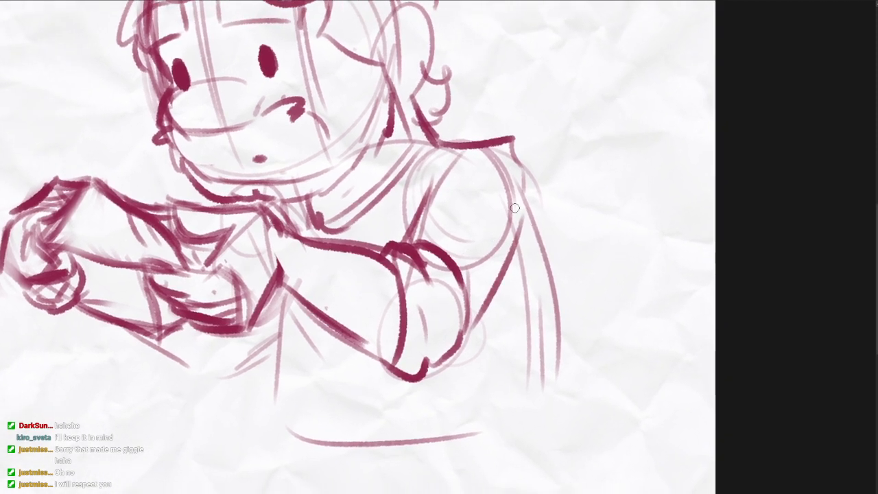
# - Sketch the torso's back and front edges and a curved shirt hem along the waist
pyautogui.moveTo(524, 263); pyautogui.dragTo(514, 255)
pyautogui.moveTo(509, 162); pyautogui.dragTo(552, 309)
pyautogui.hotkey('ctrl', 'z')
pyautogui.moveTo(507, 179); pyautogui.dragTo(537, 380)
pyautogui.moveTo(269, 288); pyautogui.dragTo(260, 336)
pyautogui.moveTo(270, 306)
pyautogui.mouseDown()
pyautogui.moveTo(243, 395)
pyautogui.moveTo(458, 413)
pyautogui.moveTo(527, 409)
pyautogui.mouseUp()
pyautogui.moveTo(504, 412); pyautogui.dragTo(503, 372)
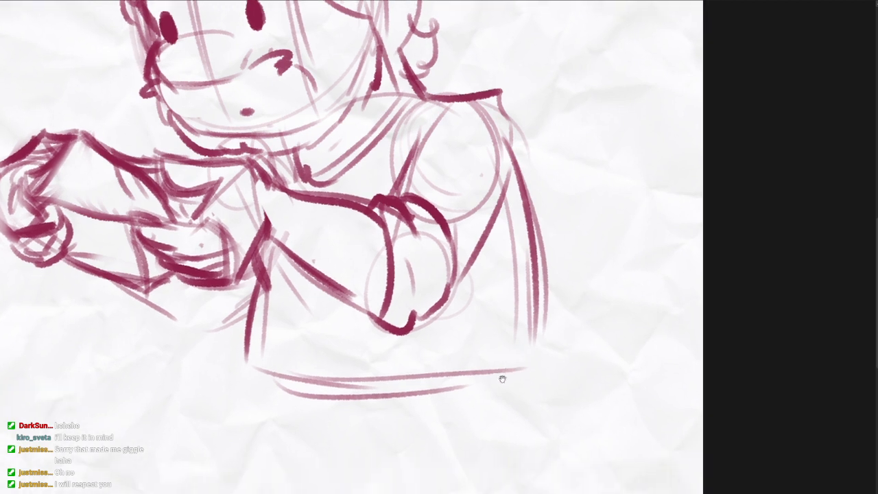
# - Sketch the shirt collar around the neck with its folded front flap, undoing unwanted strokes
pyautogui.moveTo(415, 92); pyautogui.dragTo(375, 194)
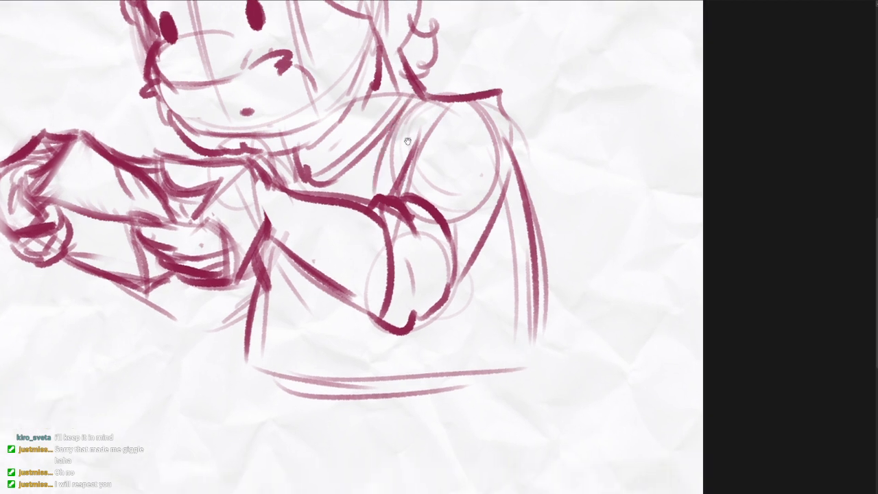
pyautogui.moveTo(413, 128); pyautogui.dragTo(406, 207)
pyautogui.hotkey('ctrl', 'z')
pyautogui.moveTo(328, 240); pyautogui.dragTo(402, 168)
pyautogui.hotkey('ctrl', 'z')
pyautogui.moveTo(336, 217)
pyautogui.mouseDown()
pyautogui.moveTo(365, 260)
pyautogui.moveTo(403, 145)
pyautogui.moveTo(422, 155)
pyautogui.mouseUp()
pyautogui.moveTo(419, 158)
pyautogui.mouseDown()
pyautogui.moveTo(370, 263)
pyautogui.moveTo(305, 269)
pyautogui.mouseUp()
pyautogui.moveTo(334, 218)
pyautogui.mouseDown()
pyautogui.moveTo(324, 257)
pyautogui.moveTo(265, 232)
pyautogui.moveTo(271, 259)
pyautogui.mouseUp()
# - Strengthen the shoulder line from the collar and round it over the top of the arm
pyautogui.moveTo(424, 238); pyautogui.dragTo(417, 228)
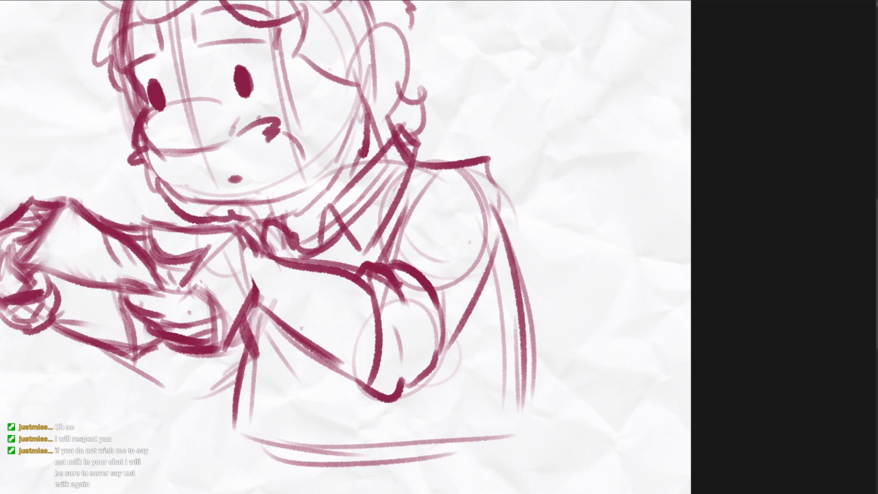
pyautogui.moveTo(413, 160); pyautogui.dragTo(470, 166)
pyautogui.moveTo(424, 187)
pyautogui.mouseDown()
pyautogui.moveTo(498, 192)
pyautogui.moveTo(489, 276)
pyautogui.mouseUp()
pyautogui.moveTo(490, 153)
pyautogui.mouseDown()
pyautogui.moveTo(523, 117)
pyautogui.moveTo(455, 167)
pyautogui.mouseUp()
# - Erase stray construction lines inside the collar and clean up its outline against the neck
pyautogui.press('e')
pyautogui.moveTo(527, 160); pyautogui.dragTo(536, 196)
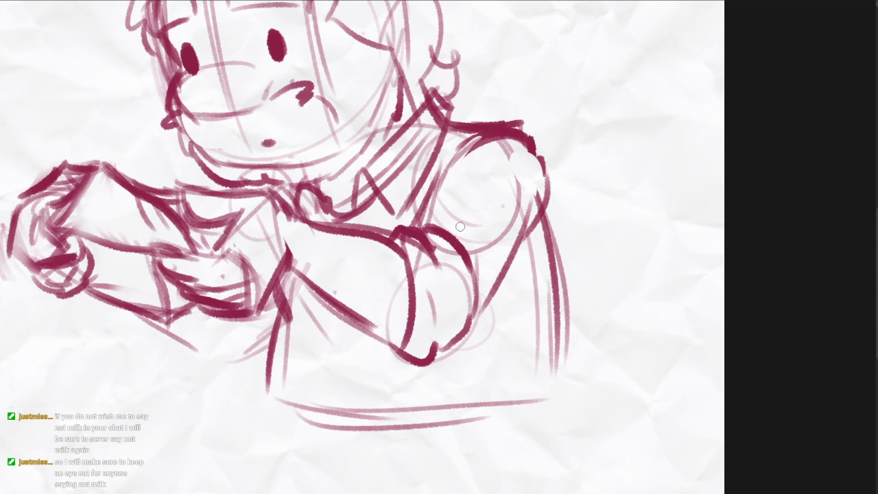
pyautogui.moveTo(369, 182); pyautogui.dragTo(365, 211)
pyautogui.moveTo(328, 203)
pyautogui.mouseDown()
pyautogui.moveTo(331, 220)
pyautogui.moveTo(376, 220)
pyautogui.moveTo(443, 120)
pyautogui.moveTo(435, 128)
pyautogui.mouseUp()
pyautogui.moveTo(446, 94)
pyautogui.mouseDown()
pyautogui.moveTo(465, 125)
pyautogui.moveTo(437, 167)
pyautogui.moveTo(451, 115)
pyautogui.moveTo(478, 119)
pyautogui.moveTo(466, 114)
pyautogui.moveTo(441, 145)
pyautogui.moveTo(478, 115)
pyautogui.moveTo(450, 103)
pyautogui.moveTo(457, 113)
pyautogui.mouseUp()
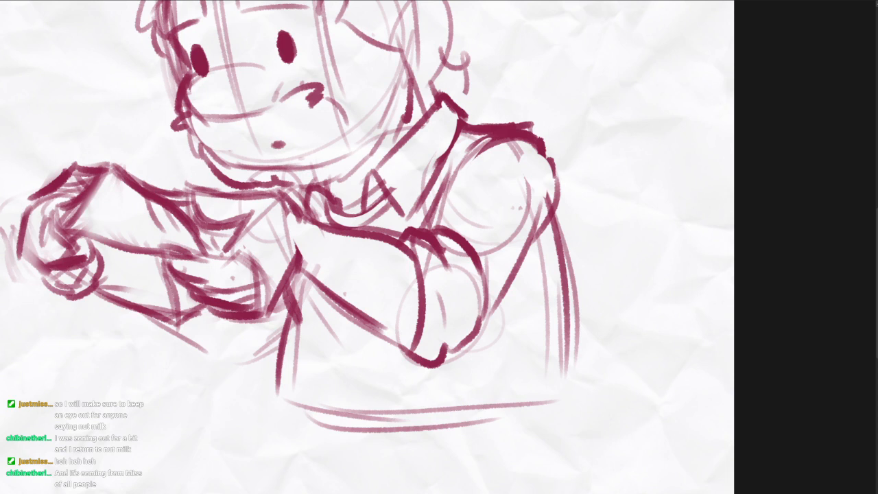
pyautogui.moveTo(510, 211); pyautogui.dragTo(522, 173)
# - Redraw the forearm's lower edge, a straight sleeve line at the elbow and the elbow's tip, erasing the old lines
pyautogui.moveTo(330, 255); pyautogui.dragTo(368, 232)
pyautogui.moveTo(314, 228)
pyautogui.mouseDown()
pyautogui.moveTo(456, 305)
pyautogui.moveTo(420, 316)
pyautogui.moveTo(479, 335)
pyautogui.moveTo(488, 322)
pyautogui.mouseUp()
pyautogui.press('e')
pyautogui.press('b')
pyautogui.press('e')
pyautogui.moveTo(461, 214); pyautogui.dragTo(461, 298)
pyautogui.press('b')
pyautogui.moveTo(453, 191)
pyautogui.mouseDown()
pyautogui.moveTo(467, 229)
pyautogui.moveTo(468, 335)
pyautogui.moveTo(534, 295)
pyautogui.moveTo(537, 276)
pyautogui.mouseUp()
pyautogui.press('e')
pyautogui.moveTo(496, 339)
pyautogui.mouseDown()
pyautogui.moveTo(507, 321)
pyautogui.moveTo(521, 324)
pyautogui.moveTo(546, 288)
pyautogui.mouseUp()
pyautogui.moveTo(542, 289); pyautogui.dragTo(518, 295)
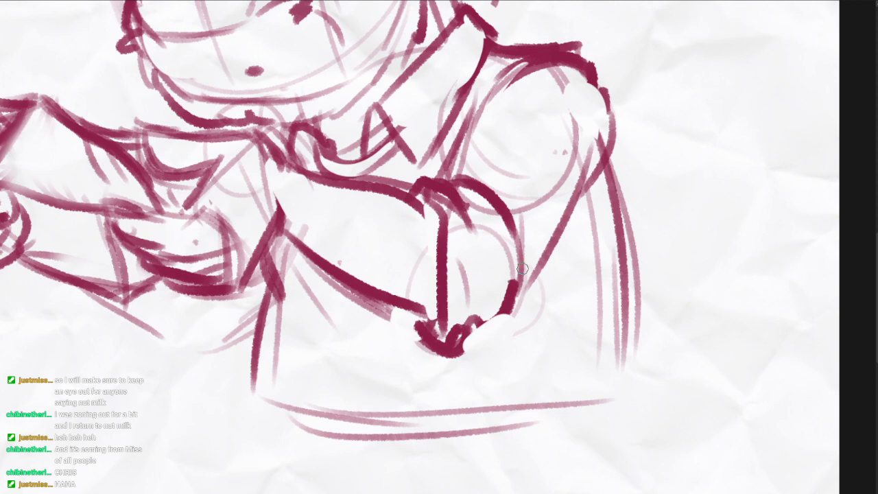
# - Sketch the fingers and jagged lower edge beneath the hand holding the object
pyautogui.moveTo(579, 246); pyautogui.dragTo(607, 236)
pyautogui.moveTo(292, 282)
pyautogui.mouseDown()
pyautogui.moveTo(313, 302)
pyautogui.moveTo(491, 331)
pyautogui.mouseUp()
pyautogui.moveTo(395, 307); pyautogui.dragTo(372, 323)
pyautogui.moveTo(443, 374); pyautogui.dragTo(405, 314)
pyautogui.moveTo(266, 293); pyautogui.dragTo(354, 338)
pyautogui.moveTo(350, 326); pyautogui.dragTo(384, 317)
pyautogui.moveTo(336, 276); pyautogui.dragTo(330, 346)
pyautogui.moveTo(364, 292); pyautogui.dragTo(364, 325)
pyautogui.moveTo(392, 288); pyautogui.dragTo(393, 334)
pyautogui.moveTo(310, 324); pyautogui.dragTo(344, 367)
pyautogui.moveTo(349, 355)
pyautogui.mouseDown()
pyautogui.moveTo(381, 349)
pyautogui.moveTo(406, 291)
pyautogui.mouseUp()
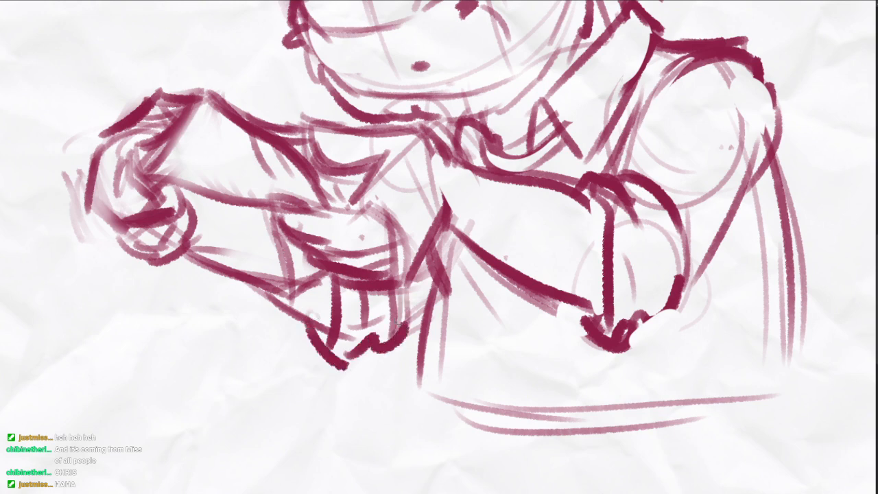
# - Draw a bold curved shirt hem with a folded corner and start the leg lines below it
pyautogui.moveTo(406, 323); pyautogui.dragTo(437, 273)
pyautogui.moveTo(525, 344); pyautogui.dragTo(494, 291)
pyautogui.scroll(-3, 494, 291)
pyautogui.moveTo(431, 303); pyautogui.dragTo(610, 353)
pyautogui.moveTo(652, 316); pyautogui.dragTo(610, 338)
pyautogui.moveTo(653, 310)
pyautogui.mouseDown()
pyautogui.moveTo(638, 340)
pyautogui.moveTo(658, 393)
pyautogui.mouseUp()
pyautogui.moveTo(433, 339); pyautogui.dragTo(429, 405)
# - Sketch a round ball at the outstretched hand, clear the lines inside it and draw a second ball below
pyautogui.scroll(2, 369, 227)
pyautogui.moveTo(329, 184)
pyautogui.mouseDown()
pyautogui.moveTo(381, 219)
pyautogui.moveTo(312, 237)
pyautogui.mouseUp()
pyautogui.press('e')
pyautogui.moveTo(342, 202); pyautogui.dragTo(324, 219)
pyautogui.press('b')
pyautogui.moveTo(376, 248)
pyautogui.mouseDown()
pyautogui.moveTo(433, 285)
pyautogui.moveTo(355, 272)
pyautogui.moveTo(375, 343)
pyautogui.mouseUp()
pyautogui.hotkey('ctrl', 'z')
pyautogui.moveTo(348, 308); pyautogui.dragTo(371, 362)
pyautogui.hotkey('ctrl', 'z')
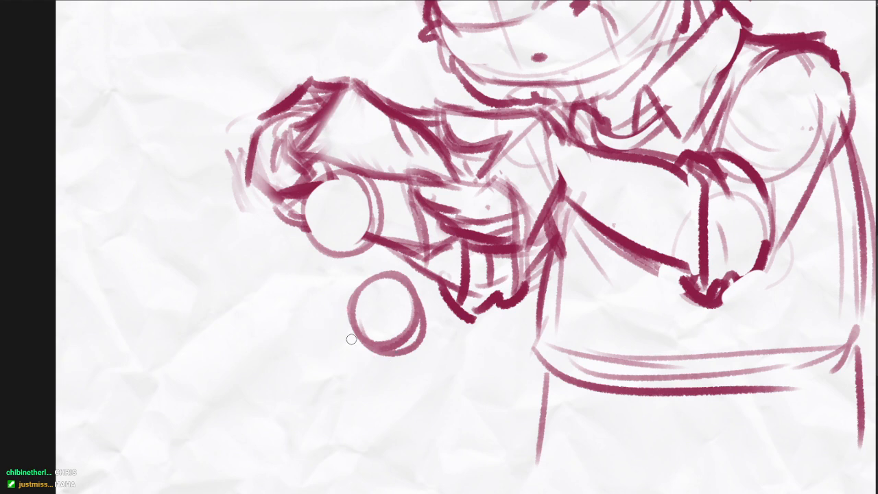
# - Sketch two more round balls falling below the second one
pyautogui.moveTo(344, 310); pyautogui.dragTo(383, 368)
pyautogui.moveTo(370, 314); pyautogui.dragTo(332, 377)
pyautogui.moveTo(405, 367); pyautogui.dragTo(380, 317)
pyautogui.moveTo(362, 391); pyautogui.dragTo(376, 338)
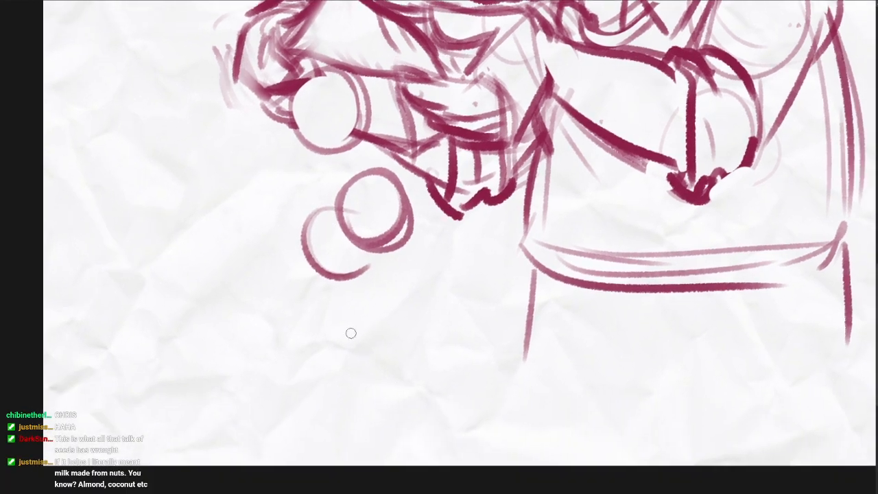
pyautogui.moveTo(348, 366); pyautogui.dragTo(356, 369)
# - Sketch small leaves at the hand side of the uppermost ball, undoing an unwanted stroke
pyautogui.scroll(4, 372, 200)
pyautogui.moveTo(352, 222); pyautogui.dragTo(410, 390)
pyautogui.moveTo(297, 266)
pyautogui.mouseDown()
pyautogui.moveTo(376, 274)
pyautogui.moveTo(422, 262)
pyautogui.moveTo(329, 107)
pyautogui.mouseUp()
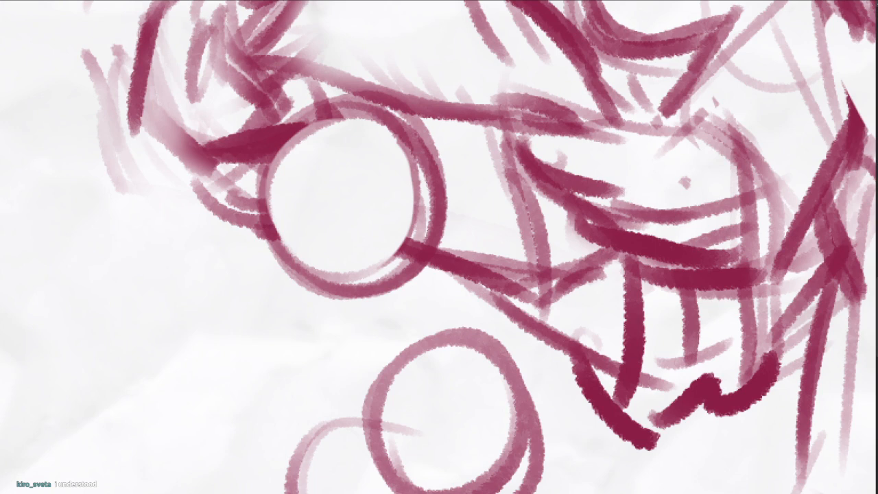
pyautogui.click(354, 210)
pyautogui.moveTo(356, 177); pyautogui.dragTo(342, 157)
pyautogui.hotkey('ctrl', 'z')
pyautogui.moveTo(277, 143)
pyautogui.mouseDown()
pyautogui.moveTo(310, 208)
pyautogui.moveTo(285, 199)
pyautogui.mouseUp()
pyautogui.moveTo(250, 164)
pyautogui.mouseDown()
pyautogui.moveTo(224, 179)
pyautogui.moveTo(279, 165)
pyautogui.mouseUp()
pyautogui.moveTo(246, 196)
pyautogui.mouseDown()
pyautogui.moveTo(270, 209)
pyautogui.moveTo(237, 171)
pyautogui.mouseUp()
# - Sketch three leaves sprouting from the second ball and erase overlapping lines between them
pyautogui.moveTo(502, 274); pyautogui.dragTo(465, 179)
pyautogui.moveTo(440, 272)
pyautogui.mouseDown()
pyautogui.moveTo(512, 253)
pyautogui.moveTo(497, 244)
pyautogui.moveTo(494, 254)
pyautogui.moveTo(472, 237)
pyautogui.moveTo(514, 258)
pyautogui.moveTo(445, 272)
pyautogui.moveTo(513, 318)
pyautogui.mouseUp()
pyautogui.press('e')
pyautogui.press('e')
pyautogui.press('e')
pyautogui.press('e')
pyautogui.moveTo(433, 251)
pyautogui.mouseDown()
pyautogui.moveTo(432, 228)
pyautogui.moveTo(453, 252)
pyautogui.mouseUp()
pyautogui.moveTo(439, 289)
pyautogui.mouseDown()
pyautogui.moveTo(476, 251)
pyautogui.moveTo(519, 148)
pyautogui.mouseUp()
# - Add a small leaf at the side of the third ball and short lines where it attaches
pyautogui.moveTo(315, 256); pyautogui.dragTo(331, 272)
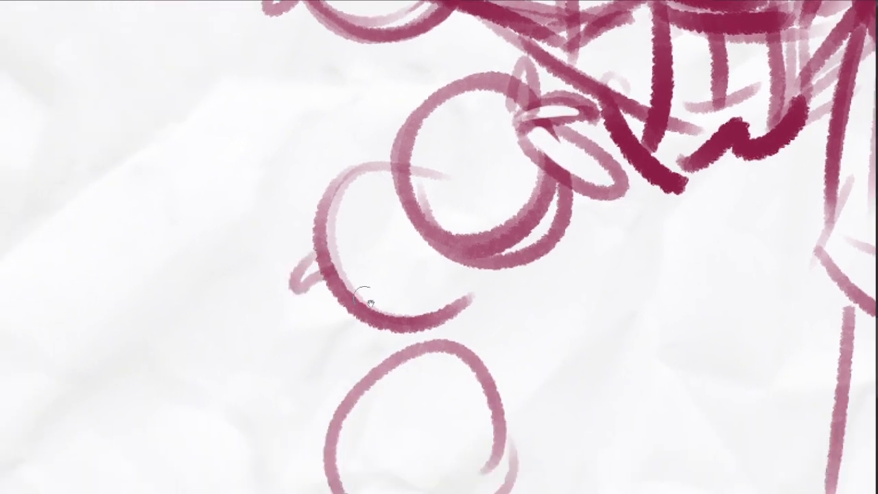
pyautogui.moveTo(419, 301); pyautogui.dragTo(412, 248)
pyautogui.moveTo(322, 217); pyautogui.dragTo(377, 213)
pyautogui.moveTo(450, 295); pyautogui.dragTo(428, 245)
# - Reinforce the lowest ball's outline and sketch pointed leaves on its side, erasing excess lines
pyautogui.moveTo(320, 61)
pyautogui.mouseDown()
pyautogui.moveTo(291, 168)
pyautogui.moveTo(383, 220)
pyautogui.moveTo(446, 170)
pyautogui.mouseUp()
pyautogui.moveTo(424, 209); pyautogui.dragTo(421, 193)
pyautogui.moveTo(402, 225)
pyautogui.mouseDown()
pyautogui.moveTo(471, 265)
pyautogui.moveTo(421, 383)
pyautogui.mouseUp()
pyautogui.moveTo(406, 381)
pyautogui.mouseDown()
pyautogui.moveTo(400, 233)
pyautogui.moveTo(472, 336)
pyautogui.mouseUp()
pyautogui.press('e')
pyautogui.moveTo(371, 227)
pyautogui.mouseDown()
pyautogui.moveTo(415, 221)
pyautogui.moveTo(483, 309)
pyautogui.mouseUp()
pyautogui.press('b')
pyautogui.moveTo(336, 259); pyautogui.dragTo(430, 377)
pyautogui.moveTo(447, 305)
pyautogui.mouseDown()
pyautogui.moveTo(453, 347)
pyautogui.moveTo(444, 367)
pyautogui.moveTo(495, 290)
pyautogui.moveTo(481, 344)
pyautogui.moveTo(512, 391)
pyautogui.mouseUp()
pyautogui.moveTo(484, 349)
pyautogui.mouseDown()
pyautogui.moveTo(509, 374)
pyautogui.moveTo(502, 396)
pyautogui.mouseUp()
pyautogui.moveTo(548, 344)
pyautogui.mouseDown()
pyautogui.moveTo(488, 430)
pyautogui.moveTo(482, 493)
pyautogui.mouseUp()
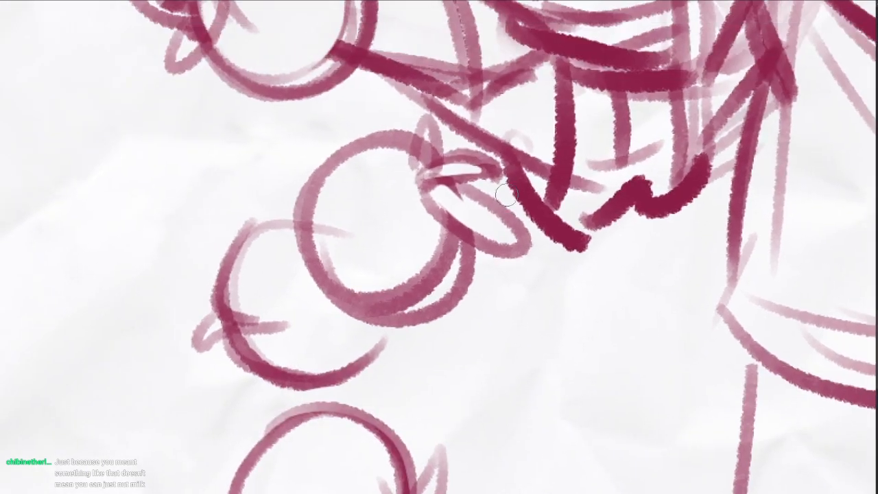
# - Refine the leaves on the second ball and erase the doubled outline along its lower edge
pyautogui.moveTo(462, 184); pyautogui.dragTo(515, 237)
pyautogui.moveTo(432, 189); pyautogui.dragTo(473, 237)
pyautogui.scroll(-4, 540, 235)
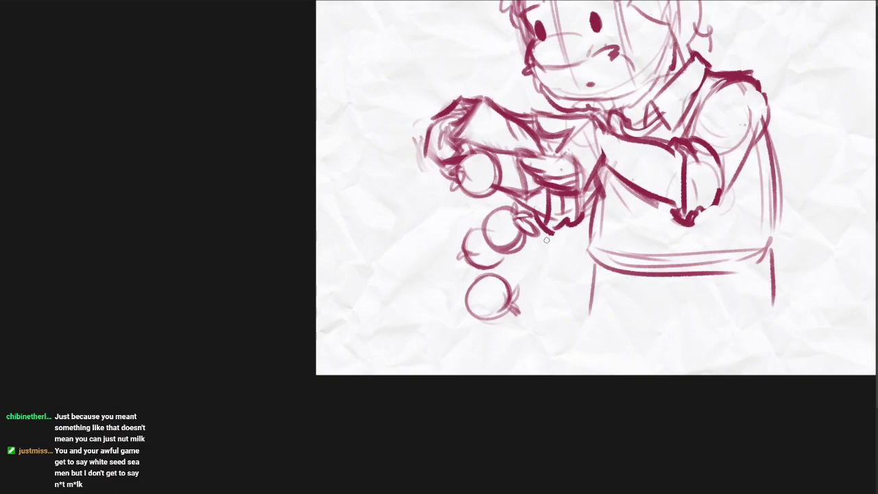
pyautogui.scroll(2, 537, 241)
pyautogui.press('e')
pyautogui.moveTo(520, 218); pyautogui.dragTo(458, 263)
pyautogui.moveTo(532, 181)
pyautogui.mouseDown()
pyautogui.moveTo(480, 267)
pyautogui.moveTo(478, 312)
pyautogui.mouseUp()
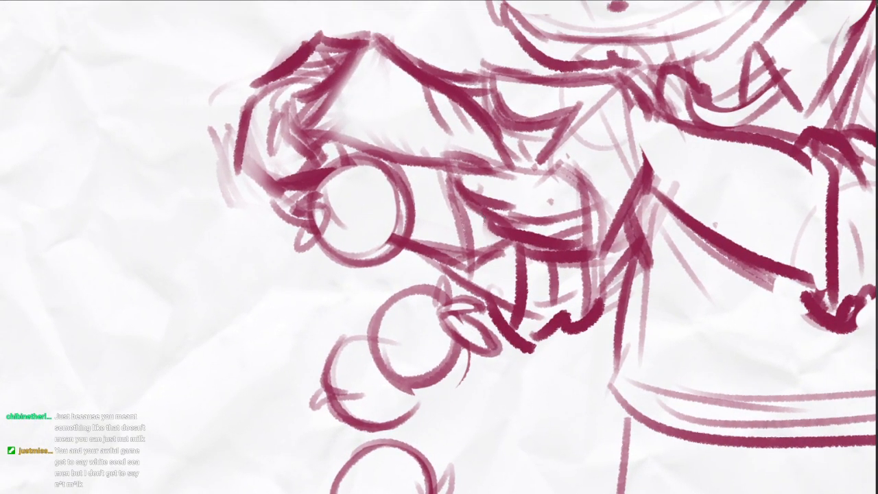
# - Redraw the leaves on the uppermost ball with clear gaps between them, undoing unwanted edits
pyautogui.moveTo(328, 200)
pyautogui.mouseDown()
pyautogui.moveTo(283, 213)
pyautogui.moveTo(282, 223)
pyautogui.mouseUp()
pyautogui.press('b')
pyautogui.moveTo(302, 201)
pyautogui.mouseDown()
pyautogui.moveTo(330, 195)
pyautogui.moveTo(280, 224)
pyautogui.moveTo(304, 237)
pyautogui.moveTo(299, 247)
pyautogui.moveTo(350, 177)
pyautogui.mouseUp()
pyautogui.press('e')
pyautogui.moveTo(324, 211); pyautogui.dragTo(354, 178)
pyautogui.hotkey('ctrl', 'z')
pyautogui.hotkey('ctrl', 'z')
pyautogui.moveTo(349, 216); pyautogui.dragTo(345, 232)
pyautogui.scroll(2, 345, 233)
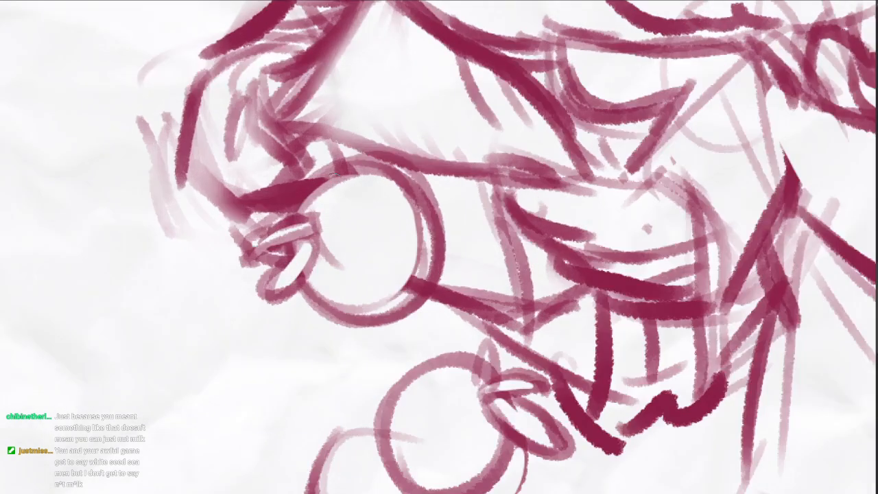
# - Sharpen the uppermost ball's leaves by erasing rough edges, and redraw the ball's upper outline
pyautogui.moveTo(292, 249)
pyautogui.mouseDown()
pyautogui.moveTo(253, 302)
pyautogui.moveTo(318, 238)
pyautogui.moveTo(307, 276)
pyautogui.mouseUp()
pyautogui.press('e')
pyautogui.moveTo(252, 240); pyautogui.dragTo(309, 219)
pyautogui.press('b')
pyautogui.moveTo(248, 224)
pyautogui.mouseDown()
pyautogui.moveTo(307, 226)
pyautogui.moveTo(269, 257)
pyautogui.moveTo(273, 285)
pyautogui.mouseUp()
pyautogui.press('e')
pyautogui.press('b')
pyautogui.moveTo(306, 189); pyautogui.dragTo(387, 173)
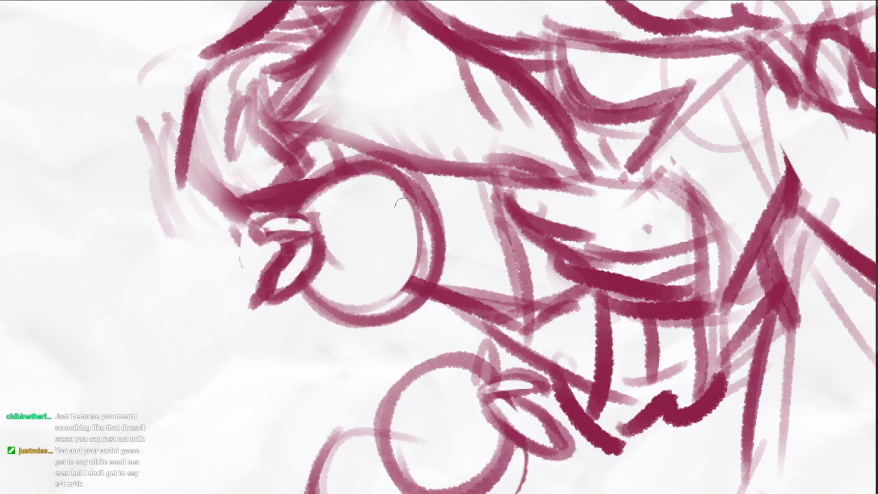
# - Redraw the uppermost ball's edge beside its leaves, undoing the first stroke
pyautogui.moveTo(336, 235); pyautogui.dragTo(326, 224)
pyautogui.moveTo(315, 190)
pyautogui.mouseDown()
pyautogui.moveTo(306, 221)
pyautogui.moveTo(321, 250)
pyautogui.mouseUp()
pyautogui.hotkey('ctrl', 'z')
pyautogui.moveTo(315, 191); pyautogui.dragTo(308, 223)
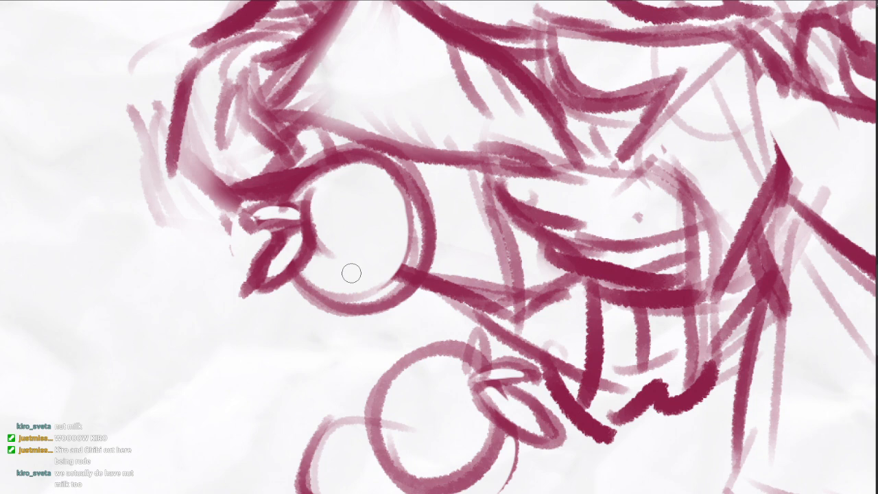
# - Clear the smudged gap beside the outstretched hand and redraw its finger and palm contours with bold strokes
pyautogui.moveTo(416, 212); pyautogui.dragTo(409, 342)
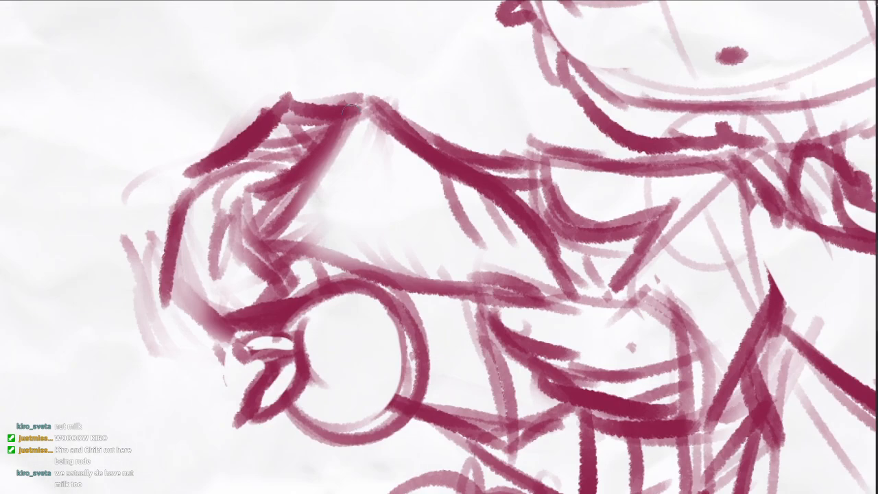
pyautogui.moveTo(337, 129)
pyautogui.mouseDown()
pyautogui.moveTo(310, 177)
pyautogui.moveTo(269, 231)
pyautogui.mouseUp()
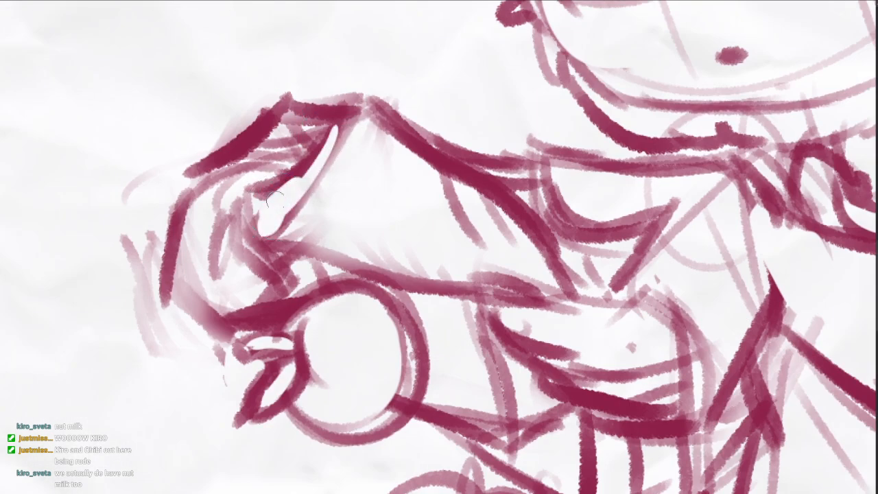
pyautogui.moveTo(255, 191); pyautogui.dragTo(266, 237)
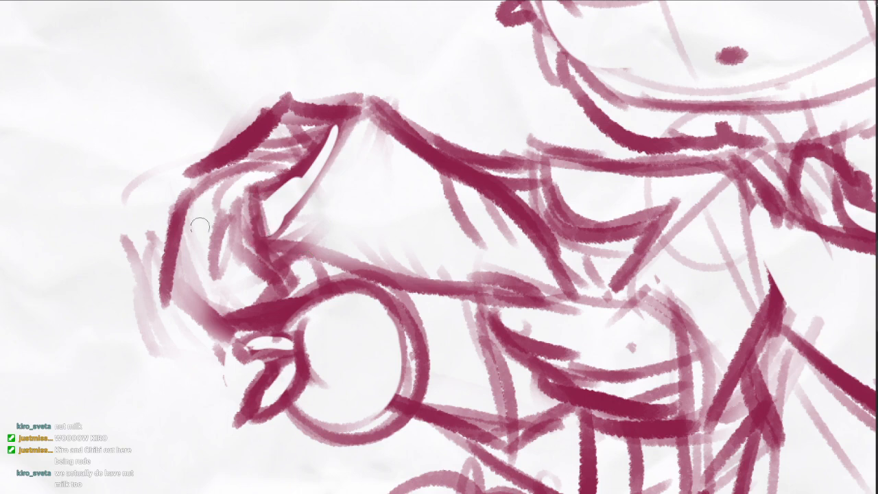
pyautogui.moveTo(197, 229); pyautogui.dragTo(251, 184)
pyautogui.moveTo(213, 178); pyautogui.dragTo(199, 256)
pyautogui.moveTo(197, 210); pyautogui.dragTo(255, 291)
pyautogui.moveTo(197, 250)
pyautogui.mouseDown()
pyautogui.moveTo(210, 301)
pyautogui.moveTo(236, 316)
pyautogui.mouseUp()
# - Erase the rough sketch lines around and inside the outstretched hand, leaving clean finger shapes
pyautogui.press('e')
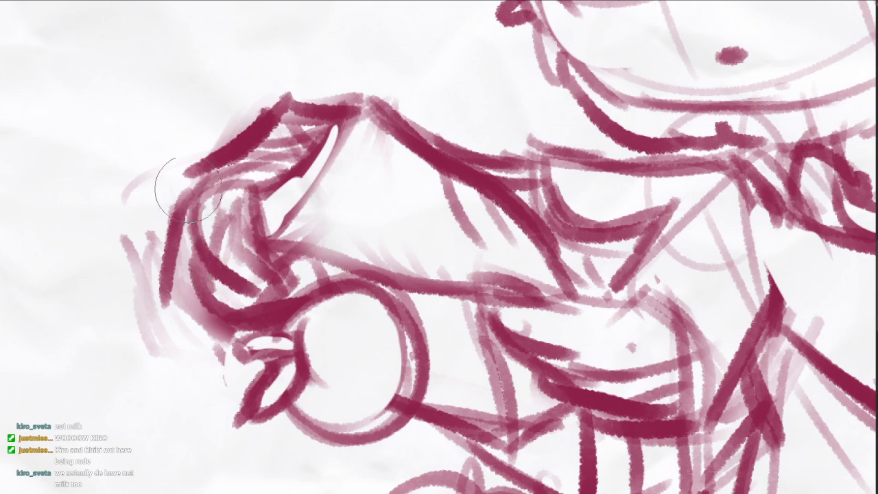
pyautogui.moveTo(169, 181); pyautogui.dragTo(193, 349)
pyautogui.moveTo(362, 137); pyautogui.dragTo(347, 115)
pyautogui.moveTo(247, 164); pyautogui.dragTo(245, 209)
pyautogui.moveTo(202, 145); pyautogui.dragTo(253, 102)
pyautogui.moveTo(287, 96)
pyautogui.mouseDown()
pyautogui.moveTo(289, 149)
pyautogui.moveTo(215, 218)
pyautogui.moveTo(206, 274)
pyautogui.moveTo(206, 235)
pyautogui.moveTo(210, 245)
pyautogui.mouseUp()
pyautogui.press('e')
pyautogui.moveTo(290, 225); pyautogui.dragTo(260, 225)
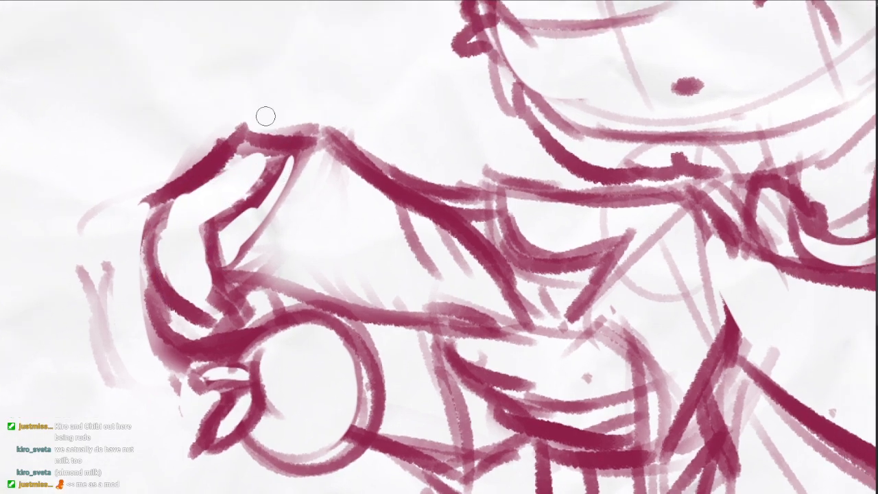
# - Redraw the rim of the pouch held by the outstretched hand and thicken the pouch's upper outline
pyautogui.moveTo(300, 136)
pyautogui.mouseDown()
pyautogui.moveTo(241, 147)
pyautogui.moveTo(318, 143)
pyautogui.mouseUp()
pyautogui.hotkey('ctrl', 'z')
pyautogui.moveTo(249, 199)
pyautogui.mouseDown()
pyautogui.moveTo(352, 152)
pyautogui.moveTo(382, 171)
pyautogui.mouseUp()
pyautogui.moveTo(307, 157)
pyautogui.mouseDown()
pyautogui.moveTo(241, 230)
pyautogui.moveTo(258, 263)
pyautogui.moveTo(270, 265)
pyautogui.mouseUp()
pyautogui.moveTo(366, 218); pyautogui.dragTo(360, 213)
pyautogui.moveTo(337, 153); pyautogui.dragTo(446, 202)
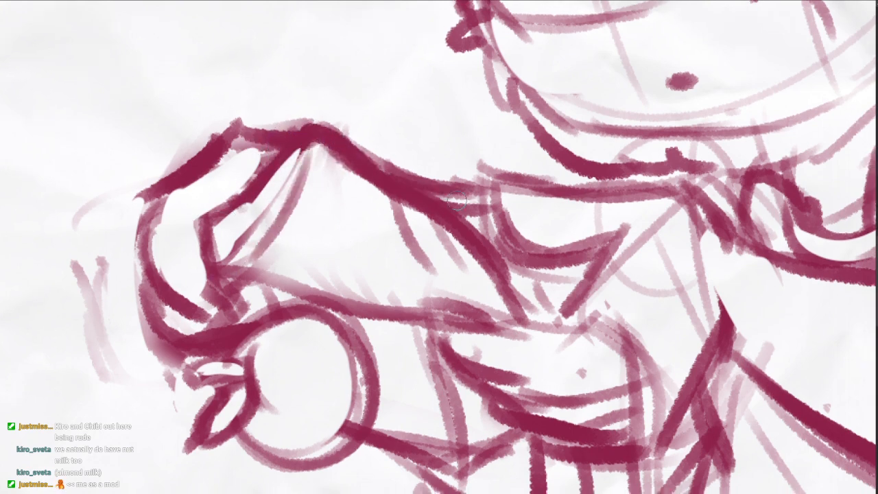
pyautogui.moveTo(545, 256); pyautogui.dragTo(510, 211)
pyautogui.moveTo(347, 168); pyautogui.dragTo(399, 208)
pyautogui.moveTo(461, 193); pyautogui.dragTo(408, 223)
pyautogui.moveTo(570, 246); pyautogui.dragTo(525, 238)
pyautogui.moveTo(520, 220)
pyautogui.mouseDown()
pyautogui.moveTo(539, 194)
pyautogui.moveTo(551, 216)
pyautogui.mouseUp()
pyautogui.moveTo(494, 92); pyautogui.dragTo(513, 132)
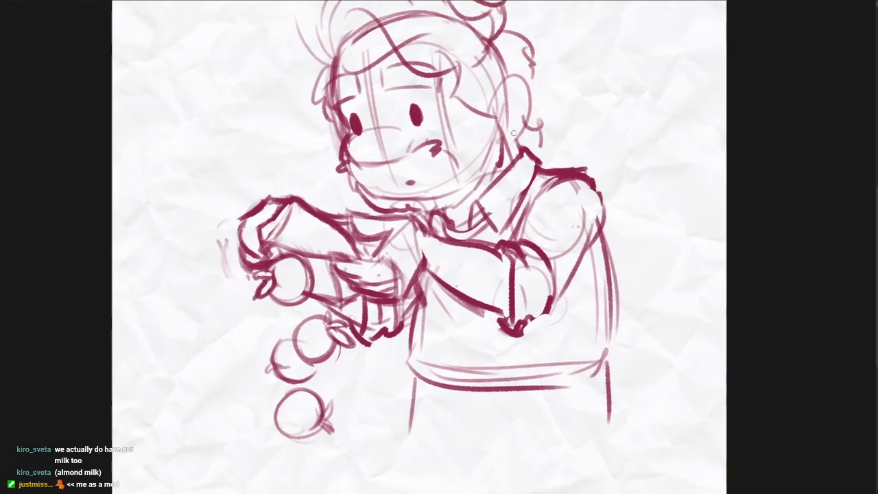
# - Strengthen the collar and shoulder lines and redraw the underside of the upper arm down to the rolled sleeve
pyautogui.moveTo(547, 158); pyautogui.dragTo(527, 181)
pyautogui.moveTo(602, 179); pyautogui.dragTo(603, 205)
pyautogui.moveTo(555, 181)
pyautogui.mouseDown()
pyautogui.moveTo(592, 183)
pyautogui.moveTo(597, 201)
pyautogui.moveTo(553, 314)
pyautogui.mouseUp()
pyautogui.moveTo(582, 239); pyautogui.dragTo(578, 269)
pyautogui.hotkey('ctrl', 'z')
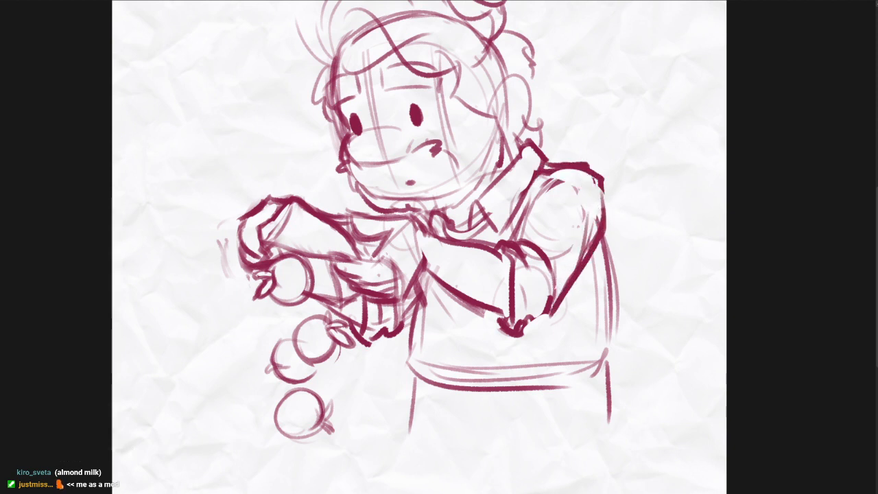
# - Redraw the curved back outline of the torso from the armpit down to the hem, set farther out
pyautogui.moveTo(605, 223); pyautogui.dragTo(620, 354)
pyautogui.hotkey('ctrl', 'z')
pyautogui.moveTo(608, 234); pyautogui.dragTo(627, 347)
pyautogui.moveTo(606, 248)
pyautogui.mouseDown()
pyautogui.moveTo(618, 357)
pyautogui.moveTo(594, 364)
pyautogui.mouseUp()
# - Redraw the vest's hem as a wide curved band extended to the new back outline
pyautogui.moveTo(439, 364); pyautogui.dragTo(616, 359)
pyautogui.moveTo(400, 351); pyautogui.dragTo(614, 361)
pyautogui.moveTo(420, 362); pyautogui.dragTo(593, 375)
pyautogui.moveTo(441, 388); pyautogui.dragTo(619, 376)
pyautogui.moveTo(620, 356); pyautogui.dragTo(622, 377)
pyautogui.moveTo(581, 381); pyautogui.dragTo(466, 386)
# - Sketch the trousers' outer edges and a pocket line below the vest's hem
pyautogui.moveTo(622, 376)
pyautogui.mouseDown()
pyautogui.moveTo(607, 421)
pyautogui.moveTo(626, 444)
pyautogui.mouseUp()
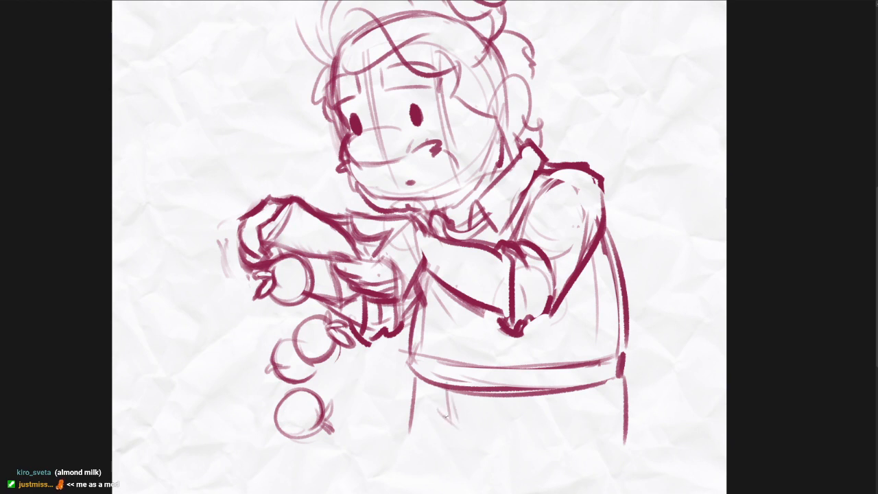
pyautogui.moveTo(465, 428); pyautogui.dragTo(462, 432)
pyautogui.moveTo(414, 372)
pyautogui.mouseDown()
pyautogui.moveTo(409, 439)
pyautogui.moveTo(399, 454)
pyautogui.mouseUp()
pyautogui.hotkey('ctrl', 'z')
pyautogui.moveTo(478, 326); pyautogui.dragTo(451, 330)
# - Erase the rough lines along the lower edge of the far sleeve's cuff
pyautogui.scroll(-4, 503, 300)
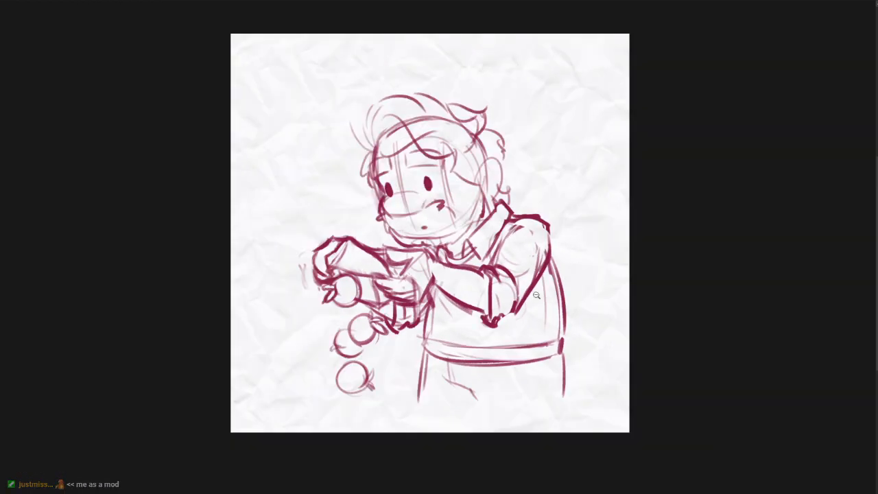
pyautogui.scroll(6, 423, 321)
pyautogui.moveTo(332, 303)
pyautogui.mouseDown()
pyautogui.moveTo(365, 320)
pyautogui.moveTo(404, 316)
pyautogui.mouseUp()
pyautogui.moveTo(405, 314)
pyautogui.mouseDown()
pyautogui.moveTo(416, 299)
pyautogui.moveTo(400, 326)
pyautogui.mouseUp()
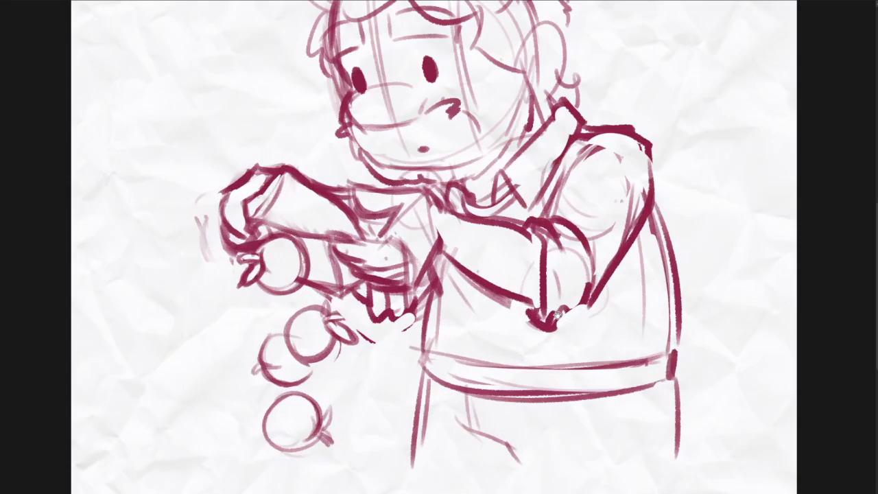
# - Enlarge the whole character sketch to fill more of the canvas, letting its lower end run past the canvas edge
pyautogui.scroll(-4, 553, 316)
pyautogui.moveTo(663, 345); pyautogui.dragTo(632, 316)
pyautogui.scroll(2, 619, 317)
pyautogui.scroll(-1, 621, 271)
pyautogui.hotkey('ctrl', 't')
pyautogui.moveTo(574, 55); pyautogui.dragTo(601, 24)
pyautogui.moveTo(574, 105); pyautogui.dragTo(575, 114)
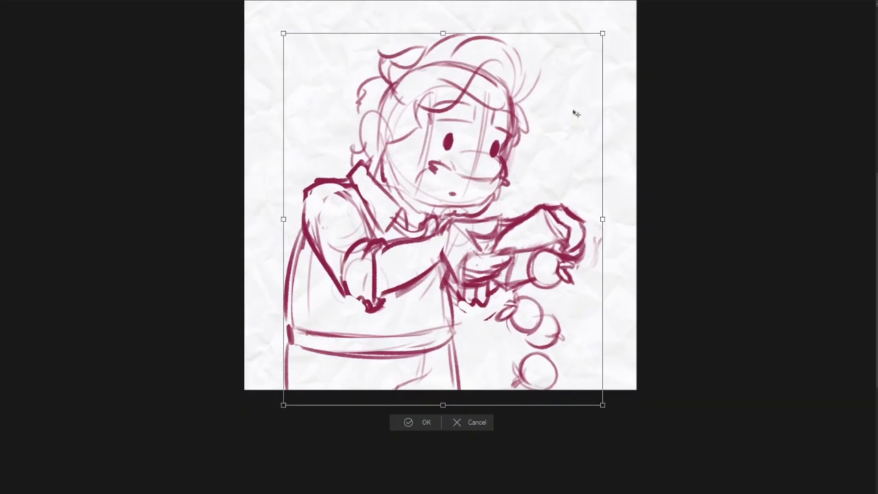
pyautogui.press('Return')
# - Fade the sketch to a pale guide and get a black inking brush ready for the line art
pyautogui.scroll(4, 461, 146)
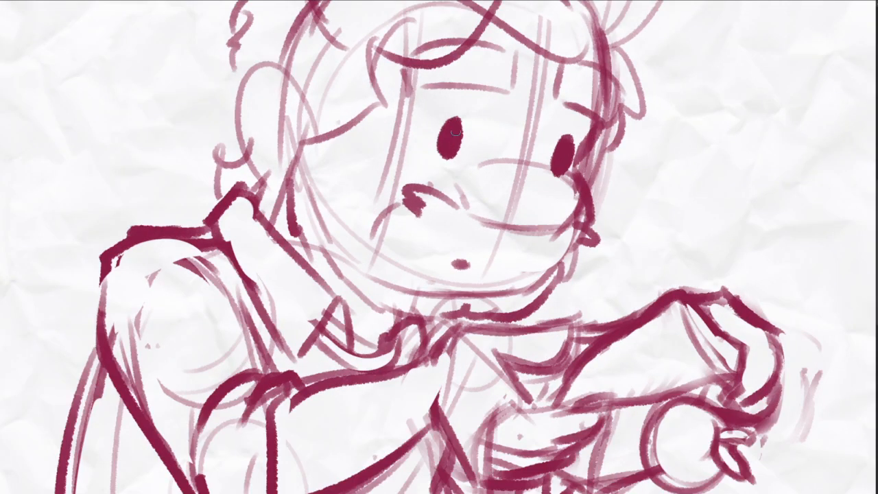
pyautogui.scroll(-5, 593, 174)
pyautogui.moveTo(678, 272); pyautogui.dragTo(622, 288)
pyautogui.scroll(3, 531, 191)
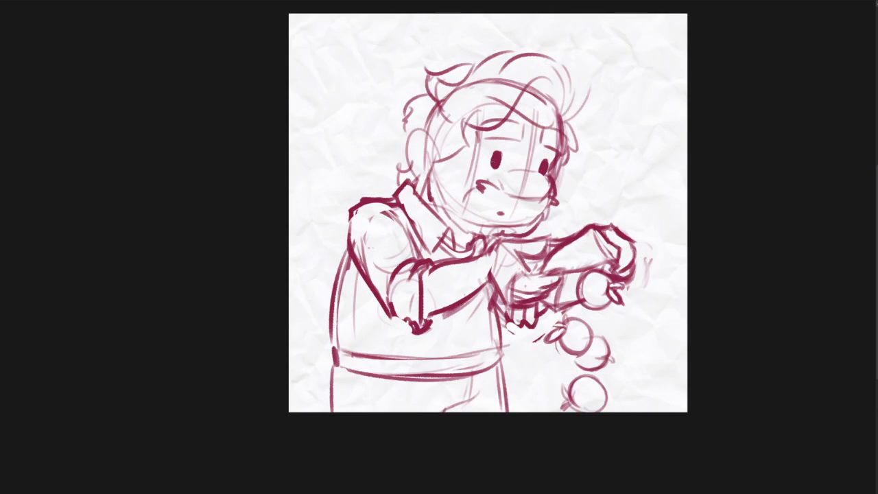
pyautogui.moveTo(666, 269); pyautogui.dragTo(626, 263)
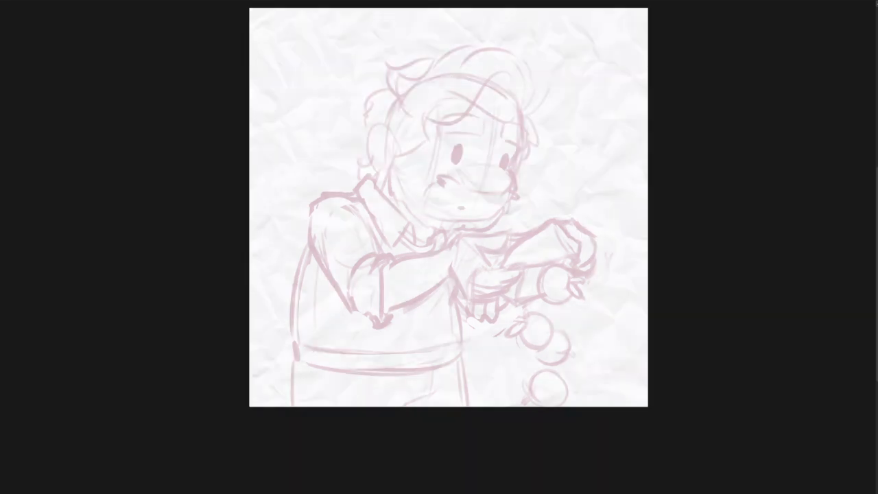
pyautogui.doubleClick(18, 347)
pyautogui.click(621, 222)
pyautogui.click(869, 59)
# - Ink the swooping front lock of hair over the forehead in black, undoing unwanted strokes
pyautogui.moveTo(379, 266)
pyautogui.mouseDown()
pyautogui.moveTo(546, 189)
pyautogui.moveTo(420, 309)
pyautogui.mouseUp()
pyautogui.hotkey('ctrl', 'z')
pyautogui.moveTo(444, 172); pyautogui.dragTo(448, 214)
pyautogui.moveTo(560, 94); pyautogui.dragTo(519, 153)
pyautogui.moveTo(506, 114)
pyautogui.mouseDown()
pyautogui.moveTo(538, 81)
pyautogui.moveTo(392, 198)
pyautogui.moveTo(299, 170)
pyautogui.mouseUp()
pyautogui.moveTo(307, 202)
pyautogui.mouseDown()
pyautogui.moveTo(255, 187)
pyautogui.moveTo(240, 105)
pyautogui.moveTo(291, 197)
pyautogui.moveTo(307, 196)
pyautogui.mouseUp()
pyautogui.hotkey('ctrl', 'z')
# - Ink the pointed tuft at the front of the hair and the outer outline over the crown
pyautogui.moveTo(240, 96); pyautogui.dragTo(301, 100)
pyautogui.moveTo(602, 52); pyautogui.dragTo(596, 53)
pyautogui.moveTo(416, 175)
pyautogui.mouseDown()
pyautogui.moveTo(478, 200)
pyautogui.moveTo(538, 209)
pyautogui.moveTo(443, 190)
pyautogui.moveTo(540, 205)
pyautogui.moveTo(553, 148)
pyautogui.mouseUp()
pyautogui.hotkey('ctrl', 'z')
pyautogui.moveTo(539, 205); pyautogui.dragTo(568, 162)
pyautogui.moveTo(543, 205)
pyautogui.mouseDown()
pyautogui.moveTo(603, 151)
pyautogui.moveTo(518, 44)
pyautogui.moveTo(398, 71)
pyautogui.mouseUp()
pyautogui.moveTo(473, 36); pyautogui.dragTo(340, 68)
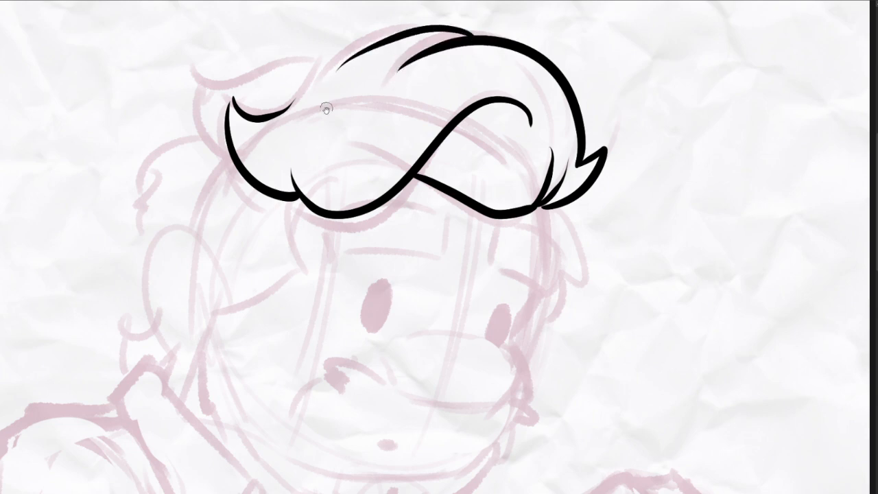
# - Ink the rear section of the top hair, ending it in a small upturned curl
pyautogui.moveTo(362, 151); pyautogui.dragTo(393, 193)
pyautogui.hotkey('ctrl', 'z')
pyautogui.moveTo(516, 79)
pyautogui.mouseDown()
pyautogui.moveTo(321, 137)
pyautogui.moveTo(391, 121)
pyautogui.mouseUp()
pyautogui.moveTo(406, 89)
pyautogui.mouseDown()
pyautogui.moveTo(262, 98)
pyautogui.moveTo(287, 178)
pyautogui.moveTo(375, 148)
pyautogui.mouseUp()
pyautogui.hotkey('ctrl', 'z')
pyautogui.moveTo(439, 63); pyautogui.dragTo(296, 103)
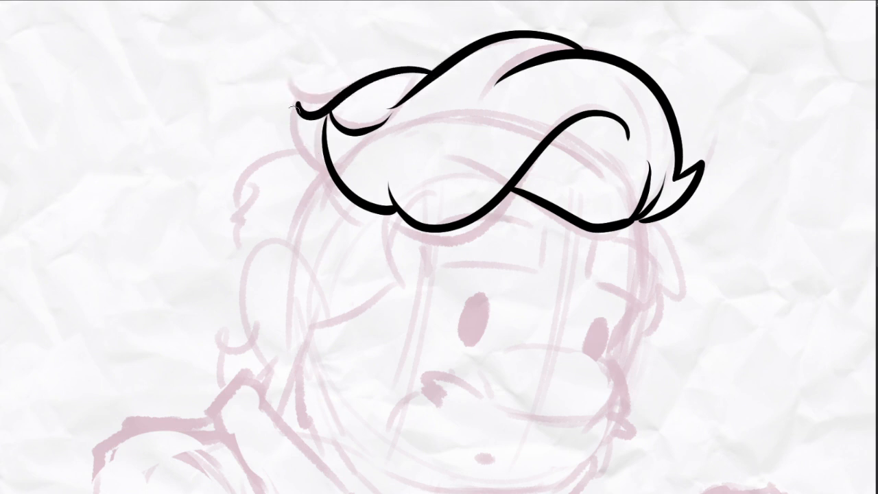
# - Ink the jagged hair at the back of the head and the ear with its inner fold and lower edge line
pyautogui.moveTo(343, 179)
pyautogui.mouseDown()
pyautogui.moveTo(372, 136)
pyautogui.moveTo(268, 130)
pyautogui.moveTo(256, 178)
pyautogui.moveTo(279, 221)
pyautogui.mouseUp()
pyautogui.moveTo(324, 246); pyautogui.dragTo(399, 119)
pyautogui.moveTo(372, 208)
pyautogui.mouseDown()
pyautogui.moveTo(336, 126)
pyautogui.moveTo(297, 199)
pyautogui.moveTo(304, 284)
pyautogui.moveTo(316, 305)
pyautogui.moveTo(338, 132)
pyautogui.moveTo(294, 197)
pyautogui.moveTo(284, 280)
pyautogui.moveTo(347, 305)
pyautogui.mouseUp()
pyautogui.hotkey('ctrl', 'z')
pyautogui.moveTo(311, 181)
pyautogui.mouseDown()
pyautogui.moveTo(344, 168)
pyautogui.moveTo(344, 229)
pyautogui.moveTo(330, 161)
pyautogui.moveTo(342, 214)
pyautogui.moveTo(334, 249)
pyautogui.moveTo(335, 160)
pyautogui.moveTo(348, 219)
pyautogui.moveTo(332, 258)
pyautogui.mouseUp()
pyautogui.hotkey('ctrl', 'z')
pyautogui.hotkey('ctrl', 'z')
pyautogui.moveTo(426, 215); pyautogui.dragTo(408, 177)
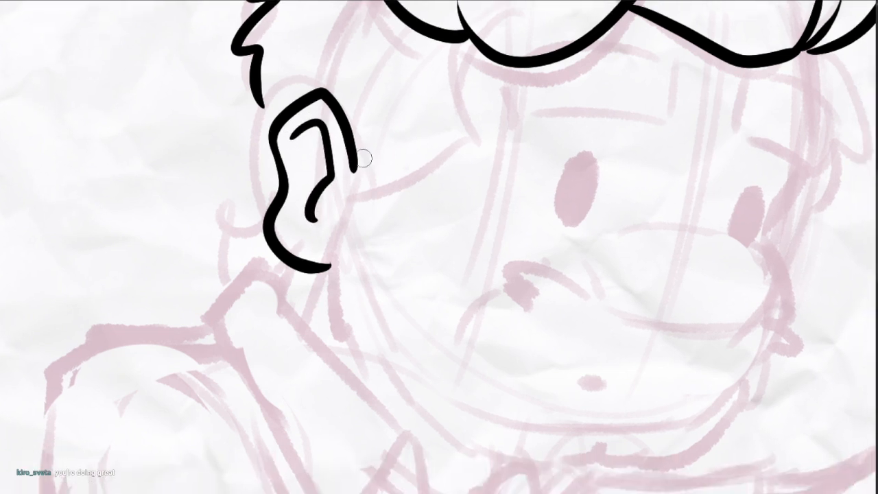
pyautogui.moveTo(354, 169)
pyautogui.mouseDown()
pyautogui.moveTo(317, 290)
pyautogui.moveTo(332, 302)
pyautogui.moveTo(344, 337)
pyautogui.mouseUp()
pyautogui.moveTo(399, 336); pyautogui.dragTo(369, 280)
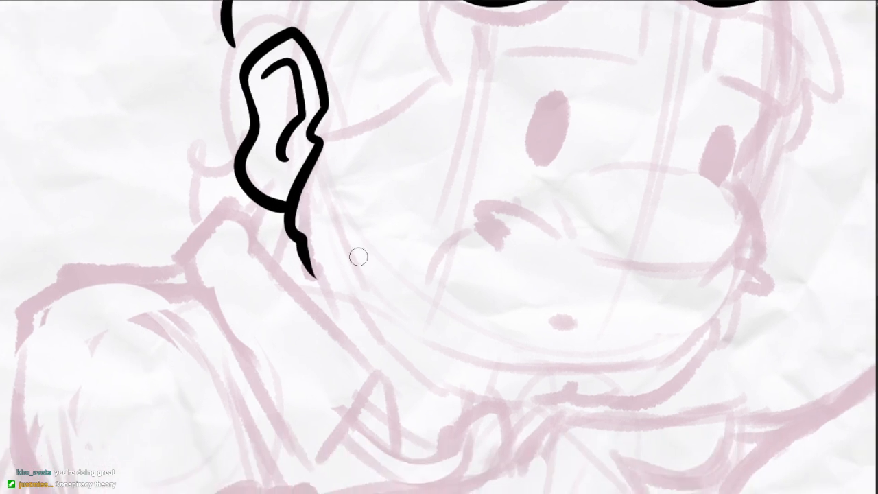
# - Ink the large rounded nose with its thin bridge line and fill both oval eyes in black
pyautogui.moveTo(604, 258); pyautogui.dragTo(487, 308)
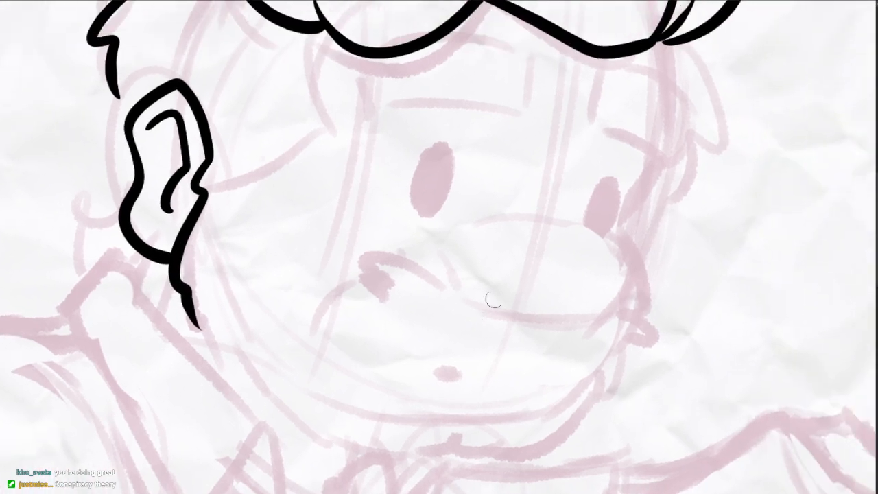
pyautogui.moveTo(487, 221)
pyautogui.mouseDown()
pyautogui.moveTo(580, 231)
pyautogui.moveTo(628, 289)
pyautogui.moveTo(596, 320)
pyautogui.mouseUp()
pyautogui.moveTo(440, 267)
pyautogui.mouseDown()
pyautogui.moveTo(569, 319)
pyautogui.moveTo(617, 305)
pyautogui.mouseUp()
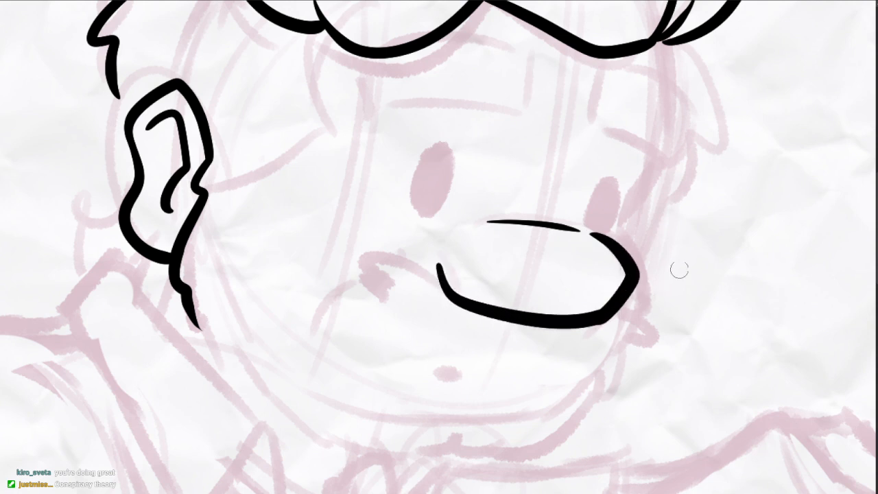
pyautogui.moveTo(534, 103); pyautogui.dragTo(493, 171)
pyautogui.moveTo(400, 217)
pyautogui.mouseDown()
pyautogui.moveTo(394, 281)
pyautogui.moveTo(401, 209)
pyautogui.moveTo(387, 263)
pyautogui.mouseUp()
pyautogui.moveTo(511, 260)
pyautogui.mouseDown()
pyautogui.moveTo(480, 227)
pyautogui.moveTo(534, 218)
pyautogui.moveTo(530, 269)
pyautogui.moveTo(539, 238)
pyautogui.mouseUp()
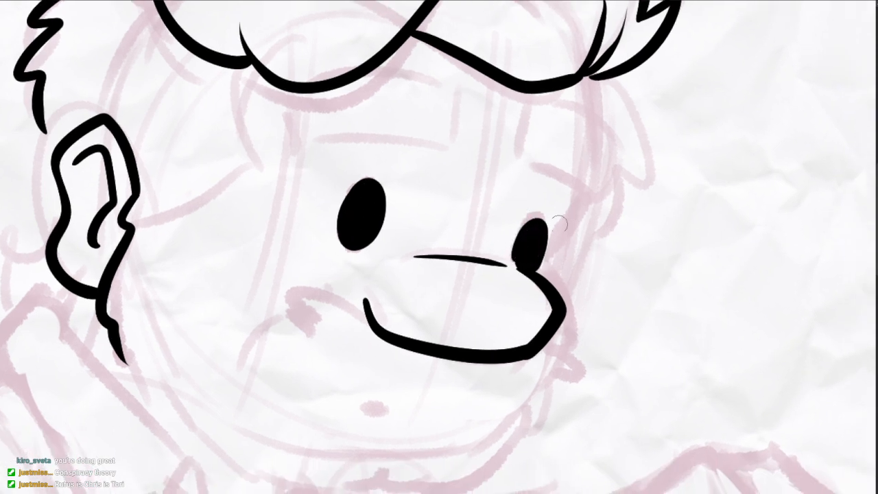
# - Ink the nearer eyebrow as a blocky closed outline below the hair
pyautogui.moveTo(402, 72); pyautogui.dragTo(408, 117)
pyautogui.scroll(3, 336, 173)
pyautogui.moveTo(283, 205)
pyautogui.mouseDown()
pyautogui.moveTo(529, 223)
pyautogui.moveTo(561, 114)
pyautogui.mouseUp()
pyautogui.moveTo(383, 84)
pyautogui.mouseDown()
pyautogui.moveTo(562, 118)
pyautogui.moveTo(391, 83)
pyautogui.moveTo(378, 90)
pyautogui.mouseUp()
pyautogui.hotkey('ctrl', 'z')
pyautogui.moveTo(275, 114); pyautogui.dragTo(289, 202)
pyautogui.moveTo(460, 273); pyautogui.dragTo(432, 249)
# - Ink the far eyebrow's blocky outline, retrying its outer side and lower edge
pyautogui.moveTo(657, 122)
pyautogui.mouseDown()
pyautogui.moveTo(633, 209)
pyautogui.moveTo(765, 196)
pyautogui.moveTo(746, 251)
pyautogui.mouseUp()
pyautogui.hotkey('ctrl', 'z')
pyautogui.moveTo(653, 123)
pyautogui.mouseDown()
pyautogui.moveTo(789, 203)
pyautogui.moveTo(749, 275)
pyautogui.mouseUp()
pyautogui.moveTo(629, 212); pyautogui.dragTo(732, 278)
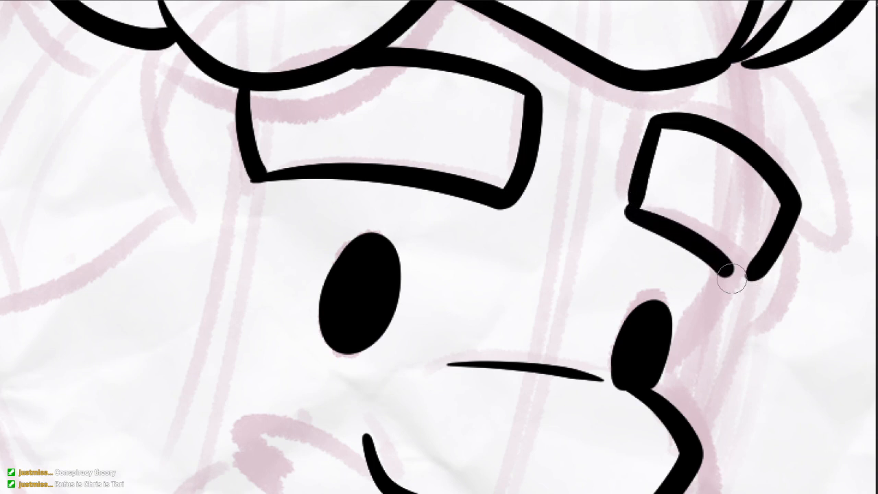
pyautogui.hotkey('ctrl', 'z')
pyautogui.hotkey('ctrl', 'z')
pyautogui.moveTo(625, 206)
pyautogui.mouseDown()
pyautogui.moveTo(729, 274)
pyautogui.moveTo(787, 180)
pyautogui.moveTo(732, 282)
pyautogui.mouseUp()
pyautogui.hotkey('ctrl', 'z')
pyautogui.hotkey('ctrl', 'z')
# - Thin the far eyebrow's upper line with the eraser and redraw its outer side
pyautogui.press('e')
pyautogui.moveTo(657, 108)
pyautogui.mouseDown()
pyautogui.moveTo(784, 159)
pyautogui.moveTo(789, 185)
pyautogui.moveTo(774, 200)
pyautogui.mouseUp()
pyautogui.press('b')
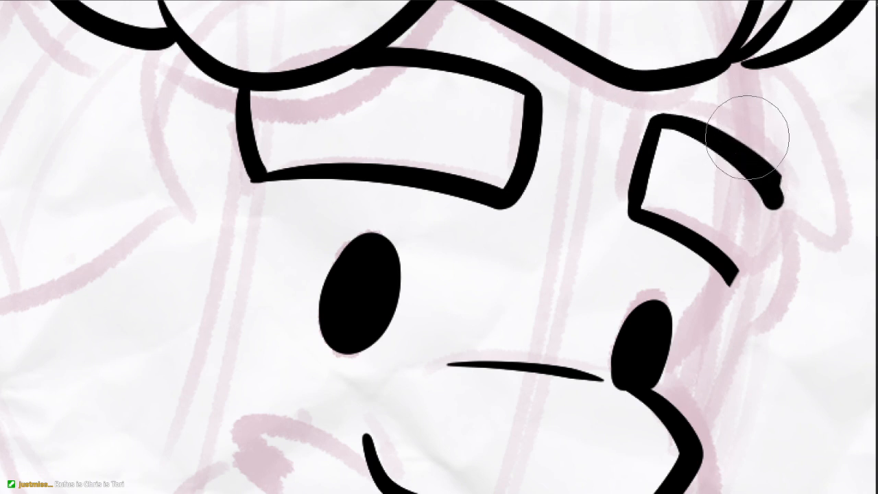
pyautogui.press('e')
pyautogui.moveTo(689, 116); pyautogui.dragTo(800, 212)
pyautogui.press('b')
pyautogui.moveTo(689, 127)
pyautogui.mouseDown()
pyautogui.moveTo(776, 190)
pyautogui.moveTo(752, 260)
pyautogui.mouseUp()
pyautogui.hotkey('ctrl', 'z')
pyautogui.moveTo(773, 200)
pyautogui.mouseDown()
pyautogui.moveTo(737, 277)
pyautogui.moveTo(769, 244)
pyautogui.moveTo(736, 280)
pyautogui.moveTo(735, 185)
pyautogui.moveTo(659, 295)
pyautogui.moveTo(663, 245)
pyautogui.moveTo(690, 236)
pyautogui.mouseUp()
pyautogui.hotkey('ctrl', 'z')
# - Ink the face's edge from the far eyebrow past the eye and the curved cheek line beside the nose
pyautogui.keyDown('alt'); pyautogui.click(686, 288); pyautogui.keyUp('alt')
pyautogui.moveTo(639, 225)
pyautogui.mouseDown()
pyautogui.moveTo(684, 295)
pyautogui.moveTo(676, 348)
pyautogui.mouseUp()
pyautogui.hotkey('ctrl', 'z')
pyautogui.moveTo(688, 249); pyautogui.dragTo(678, 271)
pyautogui.keyDown('alt'); pyautogui.click(680, 269); pyautogui.keyUp('alt')
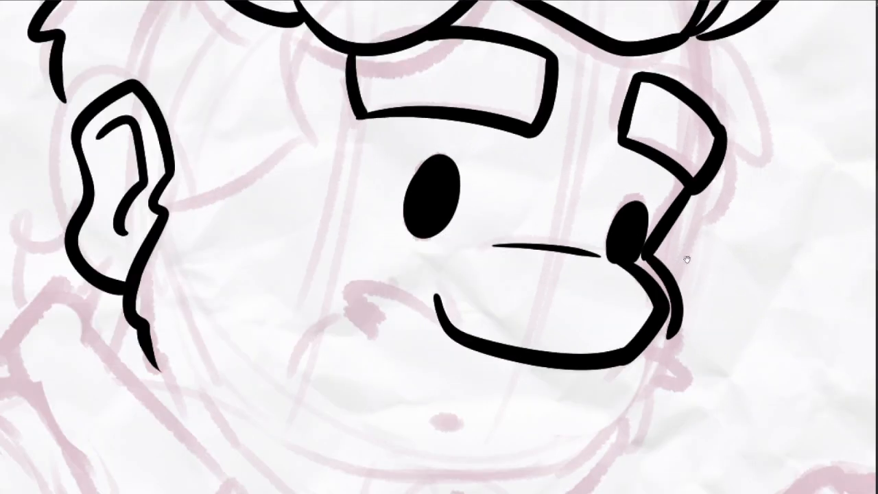
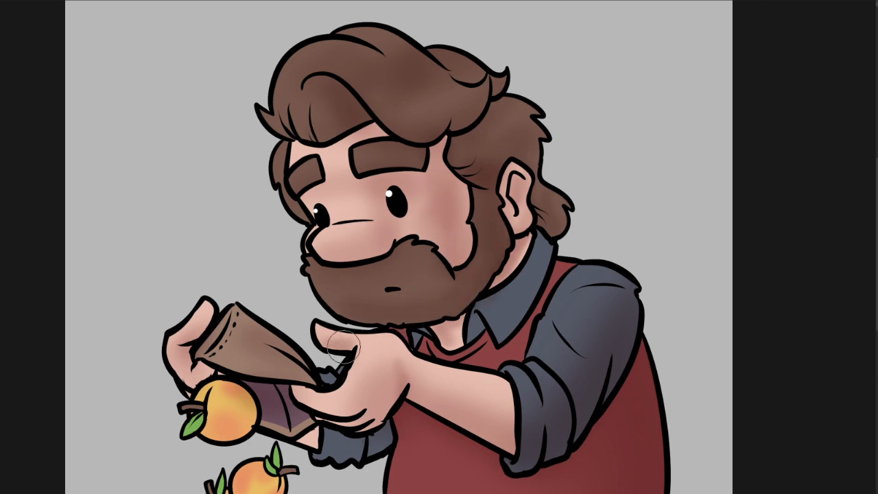
# - Shade the two overlapping middle oranges with soft reddish-orange patches
pyautogui.moveTo(348, 343); pyautogui.dragTo(368, 233)
pyautogui.moveTo(251, 323)
pyautogui.mouseDown()
pyautogui.moveTo(239, 303)
pyautogui.moveTo(223, 312)
pyautogui.moveTo(243, 327)
pyautogui.moveTo(297, 236)
pyautogui.mouseUp()
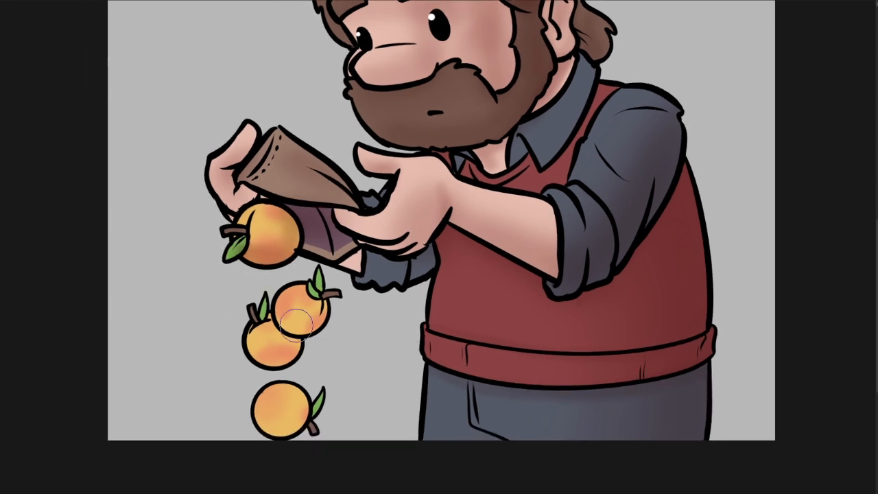
pyautogui.moveTo(282, 309)
pyautogui.mouseDown()
pyautogui.moveTo(312, 327)
pyautogui.moveTo(297, 337)
pyautogui.moveTo(270, 311)
pyautogui.moveTo(305, 317)
pyautogui.moveTo(336, 299)
pyautogui.mouseUp()
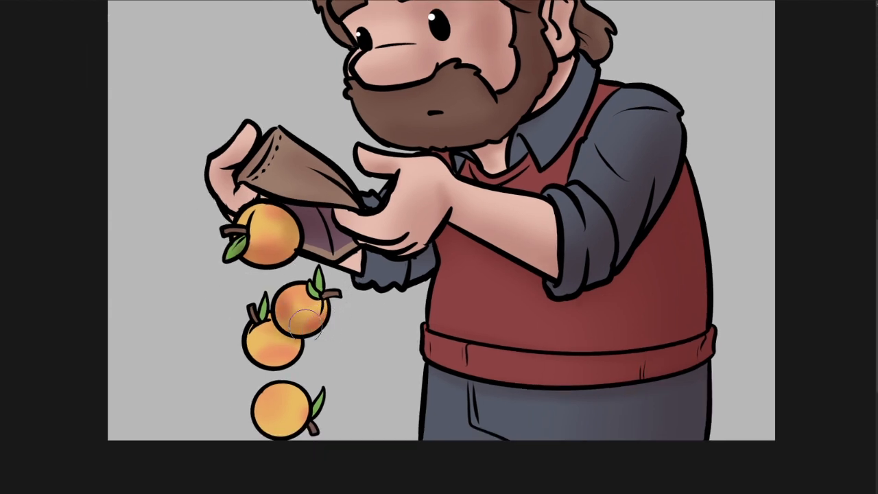
pyautogui.moveTo(289, 340)
pyautogui.mouseDown()
pyautogui.moveTo(230, 343)
pyautogui.moveTo(315, 317)
pyautogui.moveTo(253, 359)
pyautogui.moveTo(288, 362)
pyautogui.moveTo(232, 351)
pyautogui.mouseUp()
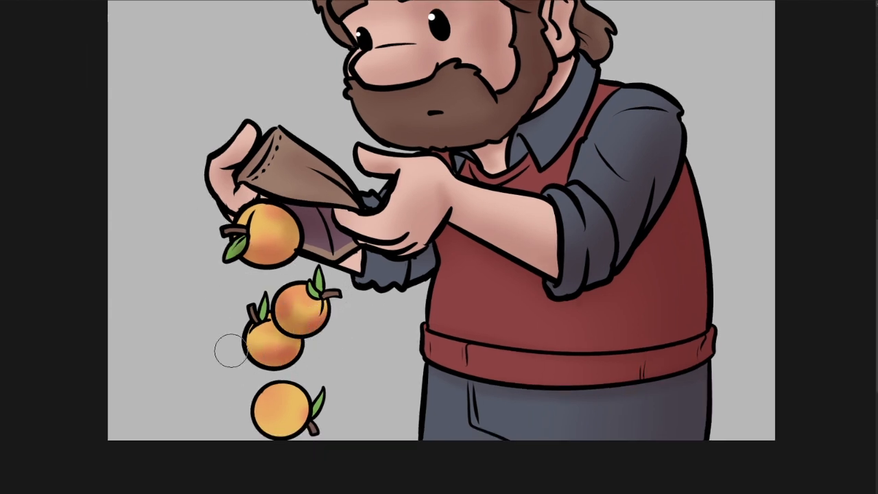
# - Add soft reddish-orange shading to the lowest orange and touch up the shading on the oranges above it
pyautogui.moveTo(329, 403); pyautogui.dragTo(325, 338)
pyautogui.moveTo(249, 326); pyautogui.dragTo(304, 356)
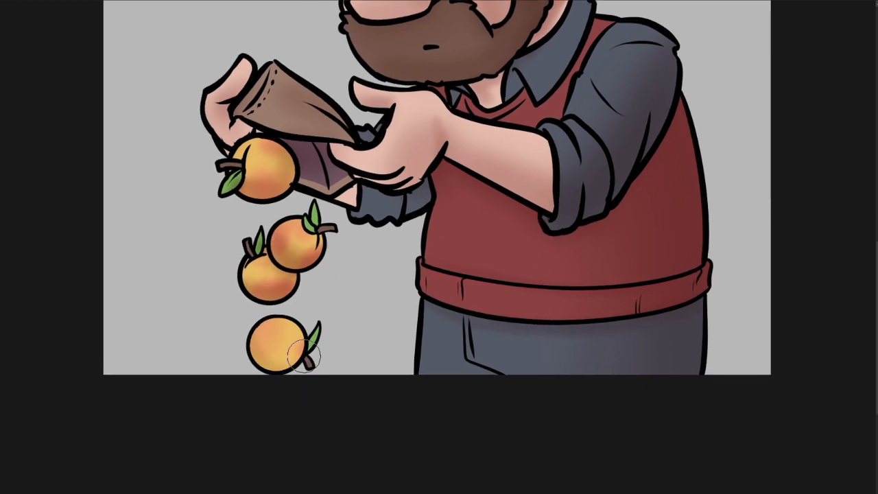
pyautogui.moveTo(252, 310)
pyautogui.mouseDown()
pyautogui.moveTo(292, 342)
pyautogui.moveTo(249, 326)
pyautogui.moveTo(270, 356)
pyautogui.moveTo(266, 335)
pyautogui.moveTo(260, 343)
pyautogui.moveTo(274, 315)
pyautogui.moveTo(305, 352)
pyautogui.mouseUp()
pyautogui.moveTo(271, 260); pyautogui.dragTo(267, 313)
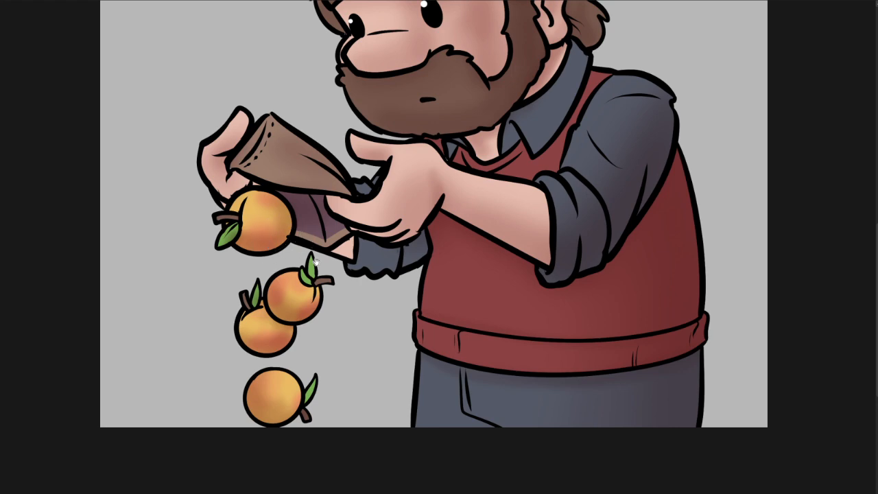
pyautogui.moveTo(278, 222); pyautogui.dragTo(244, 248)
pyautogui.moveTo(244, 254); pyautogui.dragTo(300, 297)
pyautogui.moveTo(549, 201); pyautogui.dragTo(424, 331)
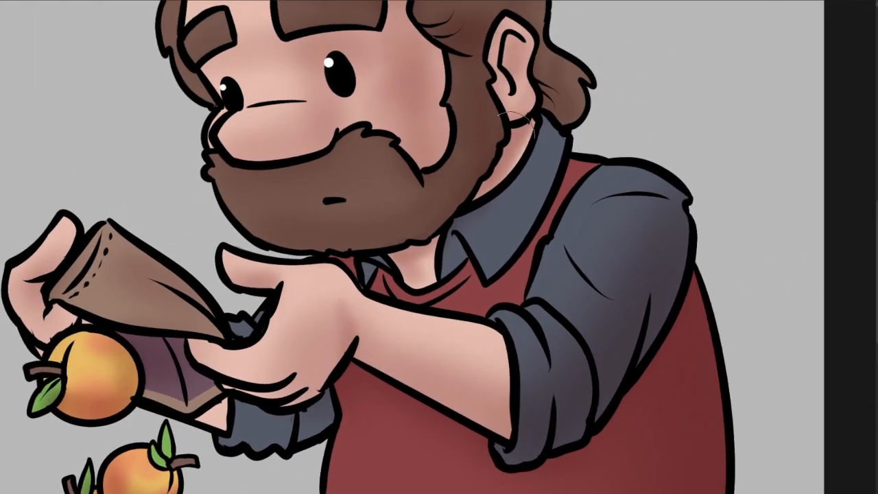
pyautogui.moveTo(529, 111); pyautogui.dragTo(456, 255)
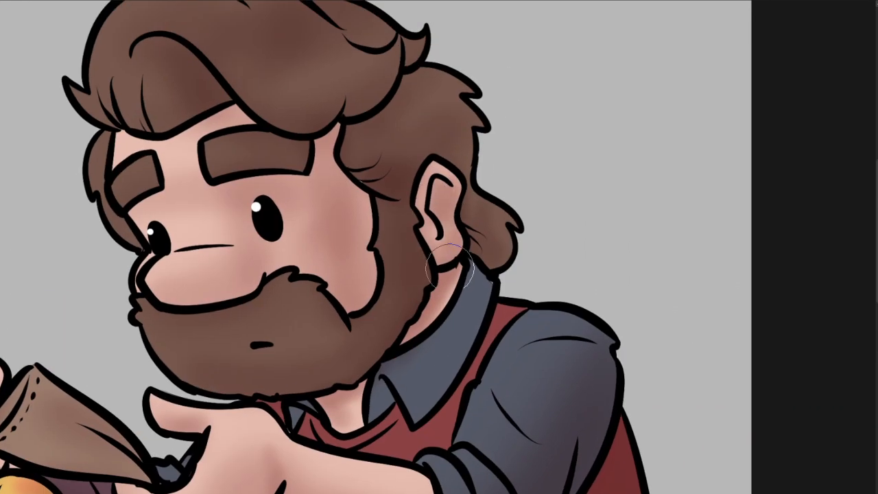
pyautogui.moveTo(461, 149); pyautogui.dragTo(469, 214)
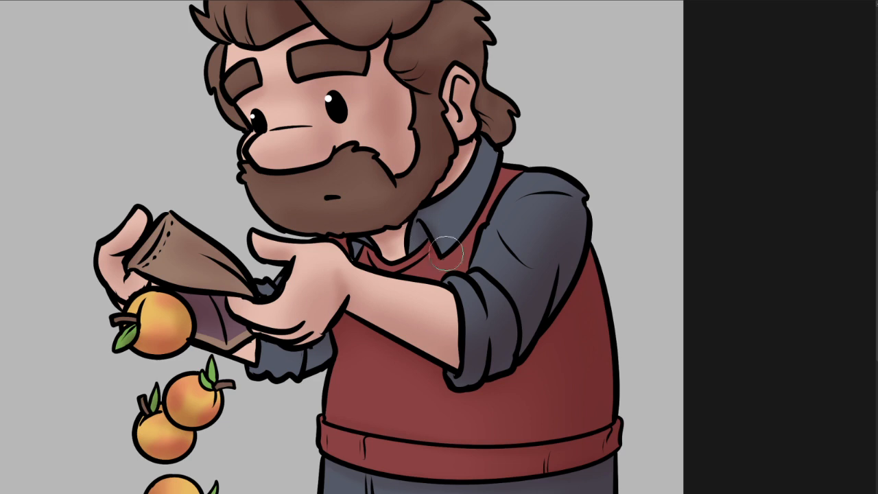
# - Examine the shading across the whole figure, from the hair and face to the pouch, oranges, sweater and trousers
pyautogui.moveTo(567, 219); pyautogui.dragTo(552, 217)
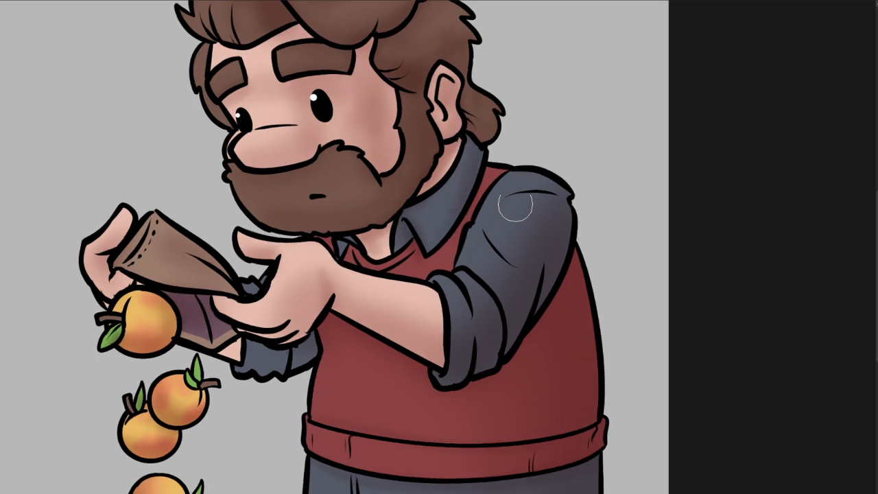
pyautogui.moveTo(401, 333); pyautogui.dragTo(457, 304)
pyautogui.moveTo(387, 258)
pyautogui.mouseDown()
pyautogui.moveTo(338, 304)
pyautogui.moveTo(317, 286)
pyautogui.moveTo(340, 282)
pyautogui.mouseUp()
pyautogui.moveTo(234, 244); pyautogui.dragTo(247, 242)
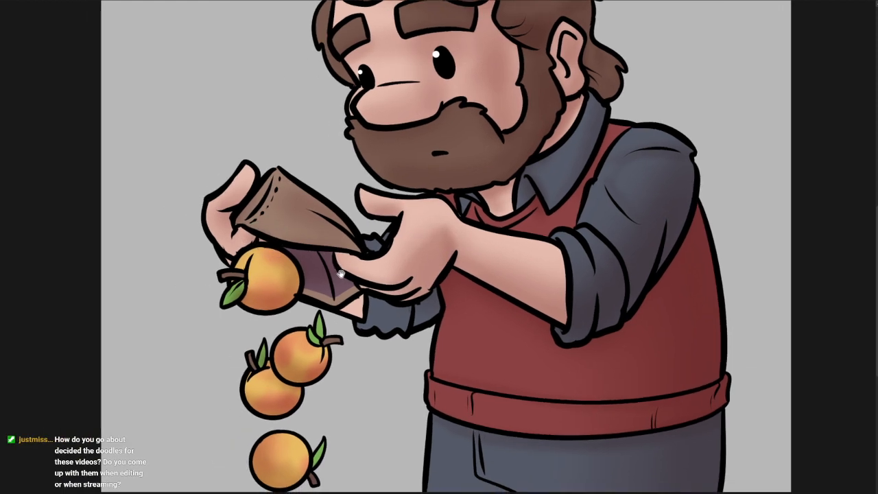
pyautogui.moveTo(324, 277); pyautogui.dragTo(341, 273)
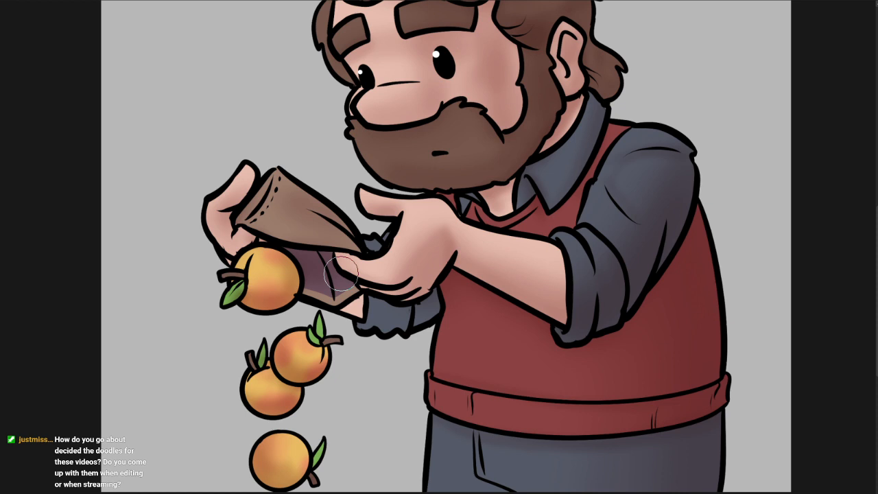
pyautogui.moveTo(794, 204); pyautogui.dragTo(739, 223)
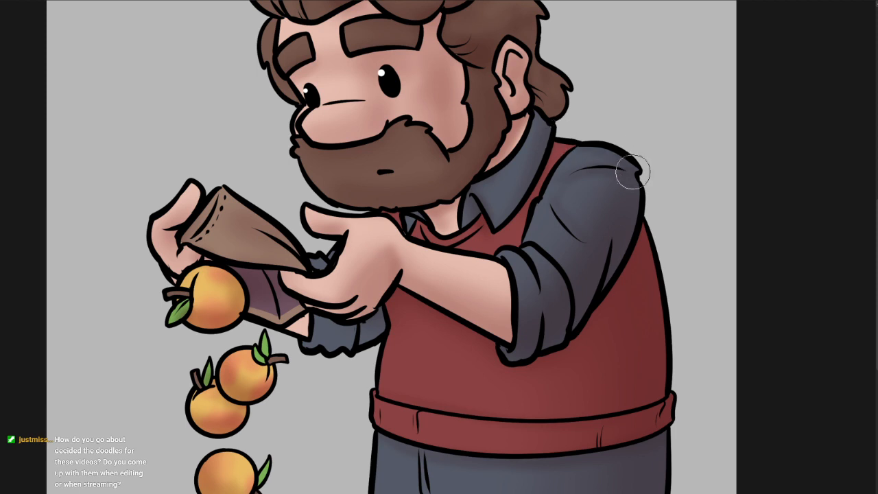
pyautogui.moveTo(633, 247); pyautogui.dragTo(625, 174)
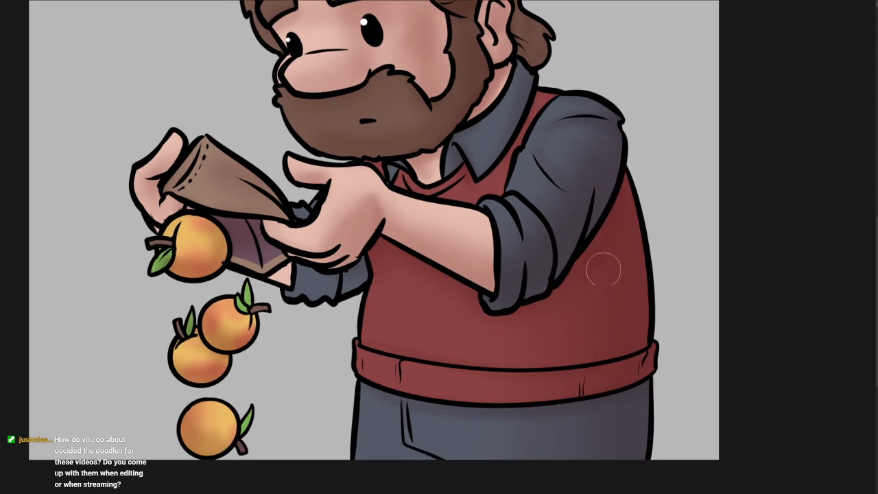
pyautogui.moveTo(604, 269); pyautogui.dragTo(587, 232)
pyautogui.moveTo(462, 266); pyautogui.dragTo(500, 285)
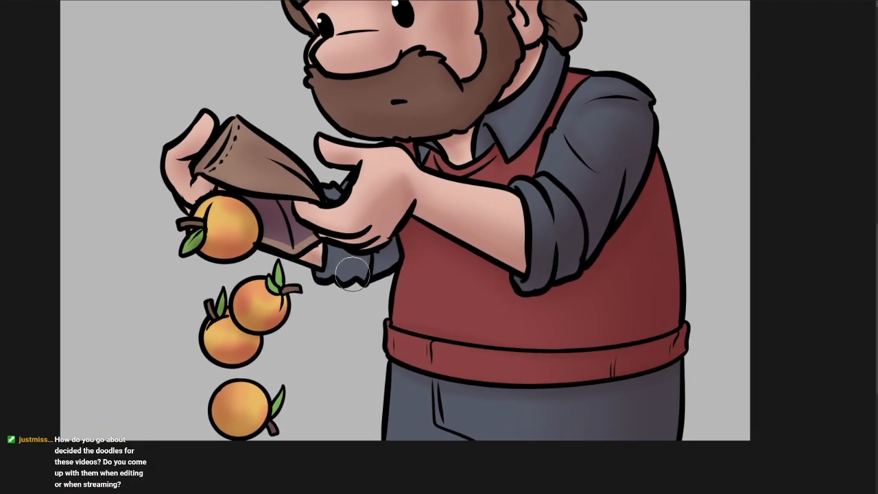
pyautogui.moveTo(322, 277); pyautogui.dragTo(345, 300)
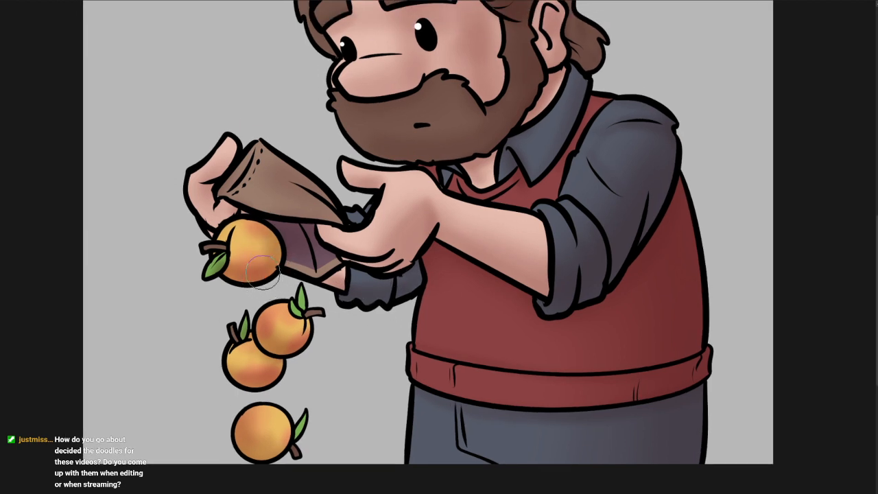
pyautogui.moveTo(406, 230); pyautogui.dragTo(401, 206)
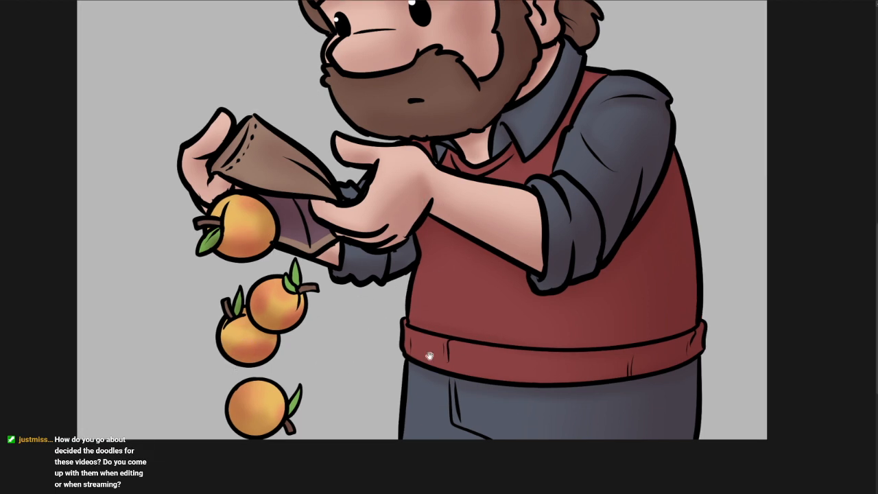
pyautogui.moveTo(430, 356); pyautogui.dragTo(374, 352)
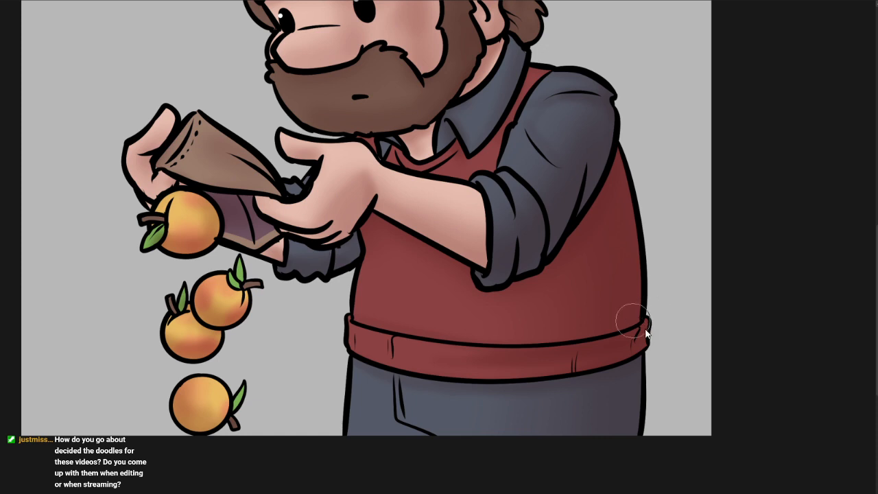
pyautogui.scroll(-2, 647, 332)
pyautogui.moveTo(678, 284); pyautogui.dragTo(643, 298)
pyautogui.moveTo(516, 193); pyautogui.dragTo(489, 260)
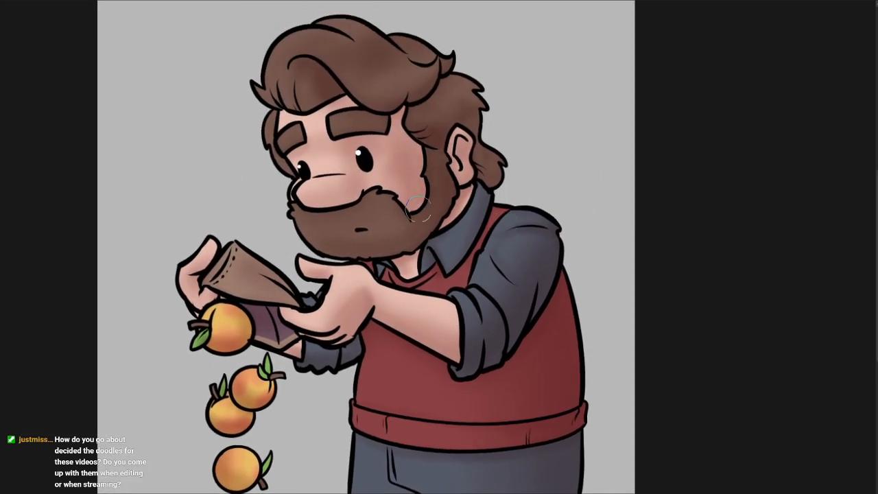
pyautogui.moveTo(447, 191); pyautogui.dragTo(455, 233)
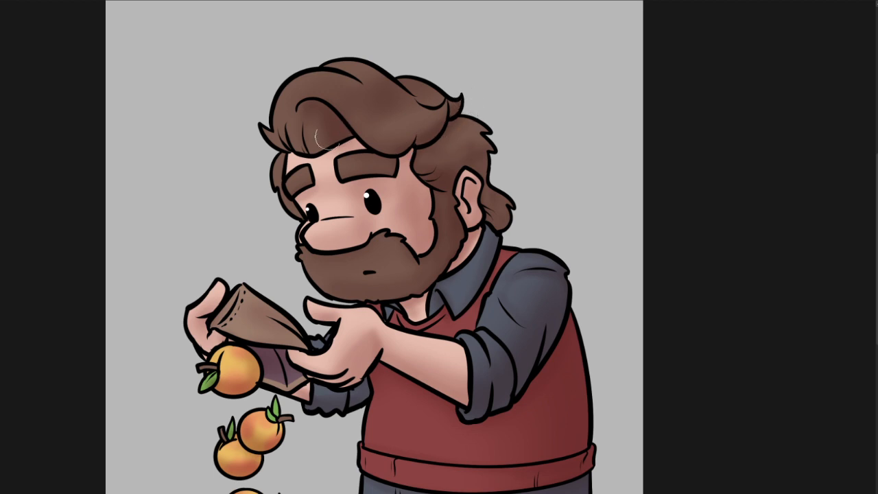
pyautogui.moveTo(325, 136); pyautogui.dragTo(306, 155)
pyautogui.moveTo(512, 176)
pyautogui.mouseDown()
pyautogui.moveTo(518, 155)
pyautogui.moveTo(507, 125)
pyautogui.mouseUp()
pyautogui.moveTo(470, 264)
pyautogui.mouseDown()
pyautogui.moveTo(457, 233)
pyautogui.moveTo(470, 257)
pyautogui.mouseUp()
# - Set the highlight colour, enlarge the soft brush and brush warm highlights over the man's hair
pyautogui.scroll(-3, 466, 232)
pyautogui.hotkey('ctrl', 'u')
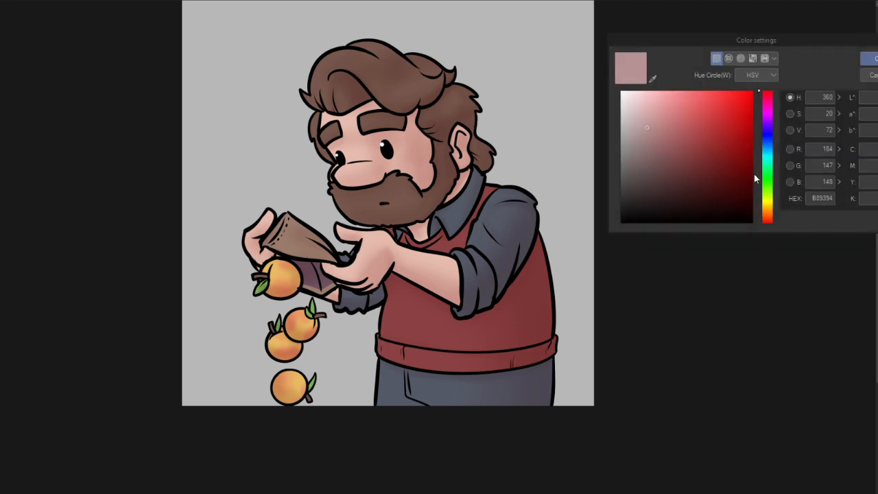
pyautogui.click(870, 59)
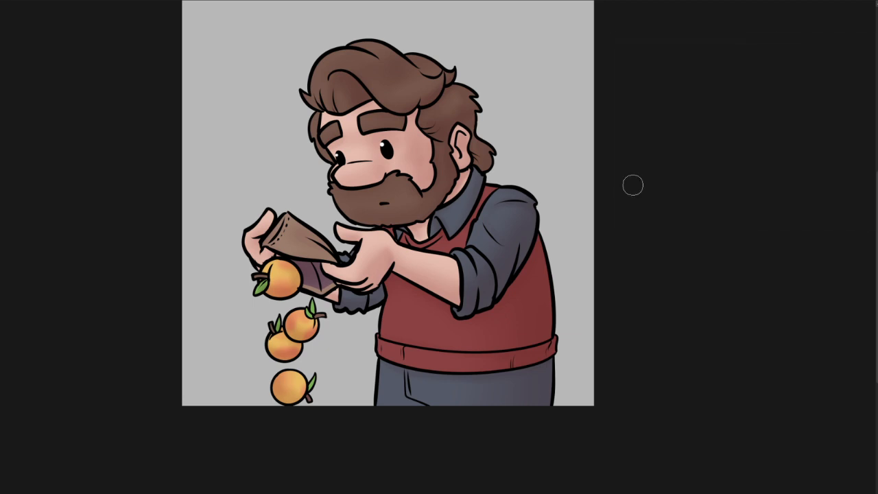
pyautogui.moveTo(479, 205); pyautogui.dragTo(484, 245)
pyautogui.press(']')
pyautogui.press(']')
pyautogui.press(']')
pyautogui.press(']')
pyautogui.press(']')
pyautogui.press(']')
pyautogui.press(']')
pyautogui.press(']')
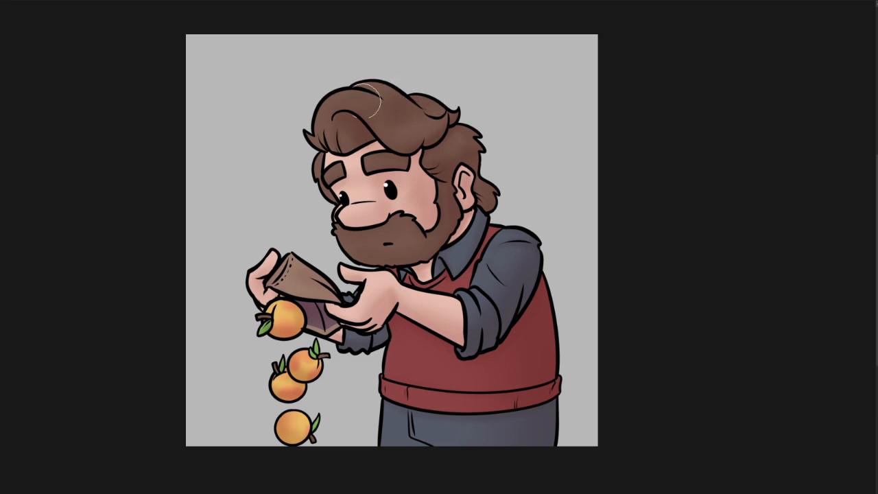
pyautogui.moveTo(323, 131)
pyautogui.mouseDown()
pyautogui.moveTo(385, 66)
pyautogui.moveTo(348, 88)
pyautogui.moveTo(440, 94)
pyautogui.moveTo(422, 124)
pyautogui.moveTo(434, 80)
pyautogui.mouseUp()
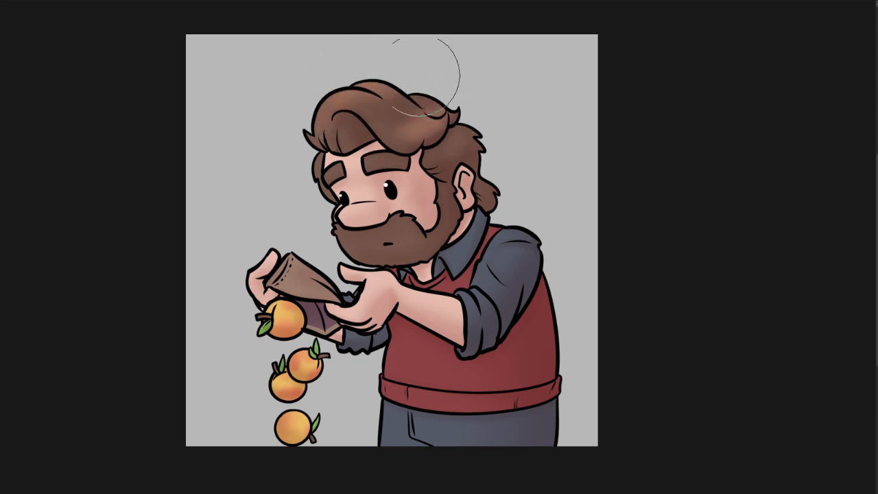
# - Brush soft warm highlights over the face, nose and beard, and over the near sleeve with a smaller brush
pyautogui.press(']')
pyautogui.press(']')
pyautogui.press(']')
pyautogui.moveTo(336, 167)
pyautogui.mouseDown()
pyautogui.moveTo(351, 209)
pyautogui.moveTo(345, 214)
pyautogui.moveTo(371, 206)
pyautogui.moveTo(353, 209)
pyautogui.moveTo(371, 196)
pyautogui.moveTo(358, 186)
pyautogui.moveTo(368, 207)
pyautogui.moveTo(349, 234)
pyautogui.moveTo(420, 222)
pyautogui.mouseUp()
pyautogui.press('[')
pyautogui.press('[')
pyautogui.press('[')
pyautogui.press('[')
pyautogui.moveTo(504, 240)
pyautogui.mouseDown()
pyautogui.moveTo(518, 267)
pyautogui.moveTo(480, 302)
pyautogui.mouseUp()
# - Add soft warm highlights to the pouch and to the falling oranges
pyautogui.scroll(3, 304, 283)
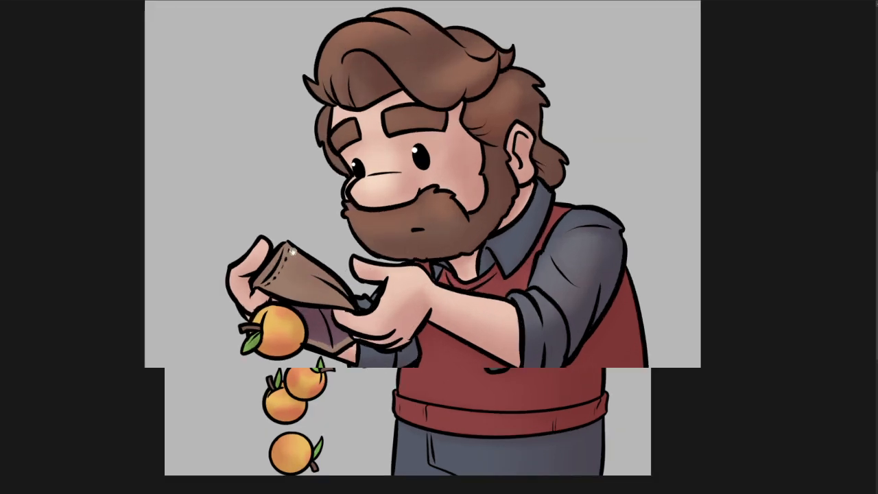
pyautogui.moveTo(319, 267); pyautogui.dragTo(299, 268)
pyautogui.moveTo(368, 287); pyautogui.dragTo(360, 261)
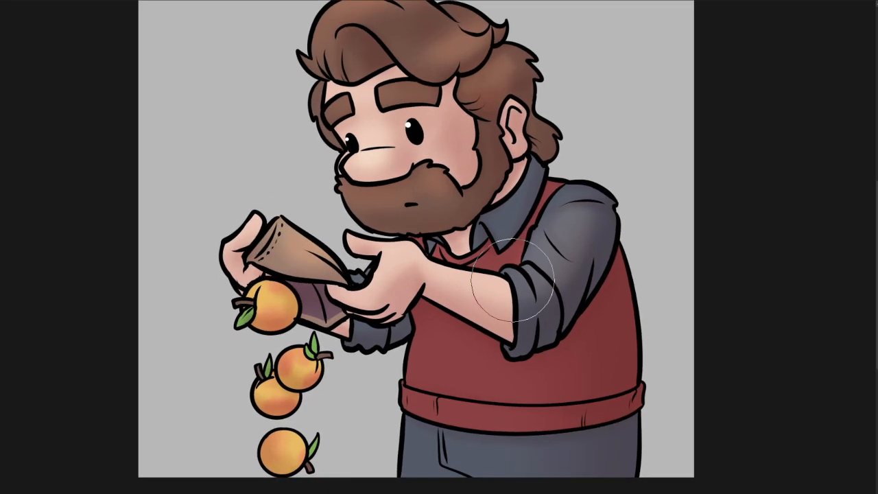
pyautogui.moveTo(500, 298); pyautogui.dragTo(485, 284)
pyautogui.moveTo(244, 276)
pyautogui.mouseDown()
pyautogui.moveTo(249, 283)
pyautogui.moveTo(240, 290)
pyautogui.mouseUp()
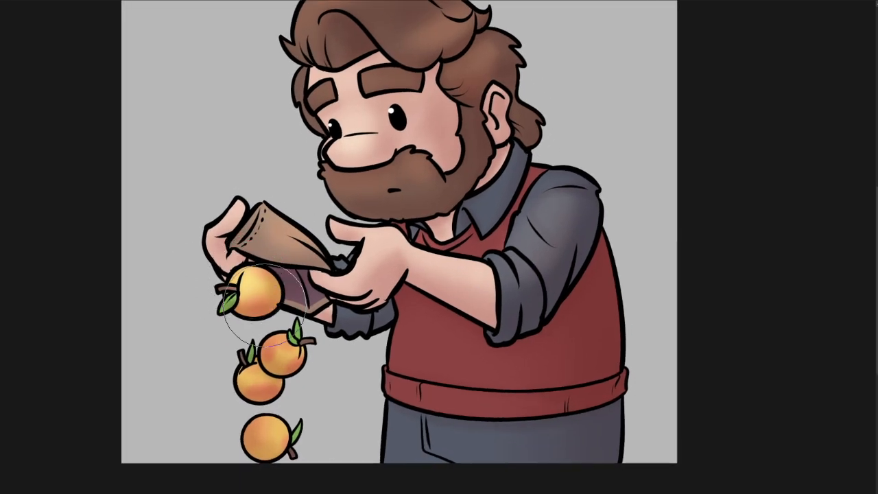
pyautogui.moveTo(276, 341); pyautogui.dragTo(277, 344)
pyautogui.moveTo(252, 372); pyautogui.dragTo(251, 375)
pyautogui.moveTo(252, 411)
pyautogui.mouseDown()
pyautogui.moveTo(257, 358)
pyautogui.moveTo(255, 387)
pyautogui.mouseUp()
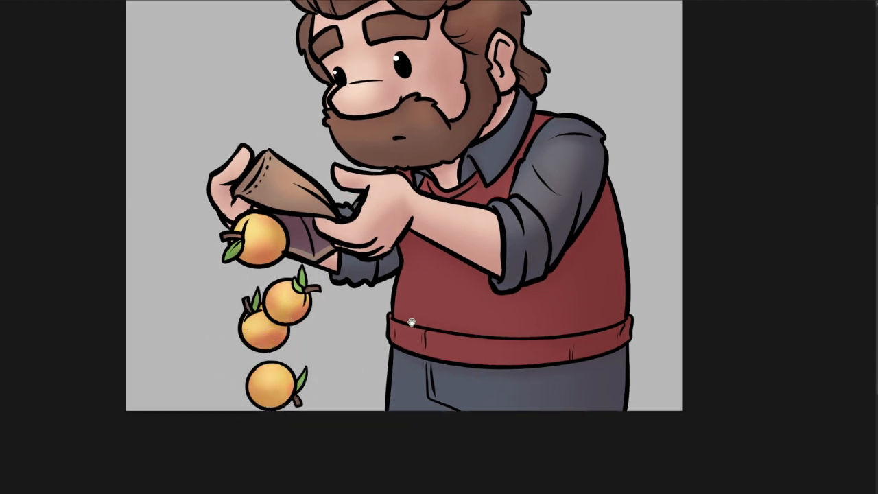
# - Brighten the red sweater with a large soft highlight and lighten the trousers with a smaller one
pyautogui.moveTo(412, 322); pyautogui.dragTo(374, 320)
pyautogui.press(']')
pyautogui.press(']')
pyautogui.press(']')
pyautogui.press(']')
pyautogui.press(']')
pyautogui.moveTo(416, 176)
pyautogui.mouseDown()
pyautogui.moveTo(384, 173)
pyautogui.moveTo(476, 211)
pyautogui.moveTo(403, 277)
pyautogui.moveTo(416, 350)
pyautogui.moveTo(382, 422)
pyautogui.mouseUp()
pyautogui.press('[')
pyautogui.press('[')
pyautogui.press('[')
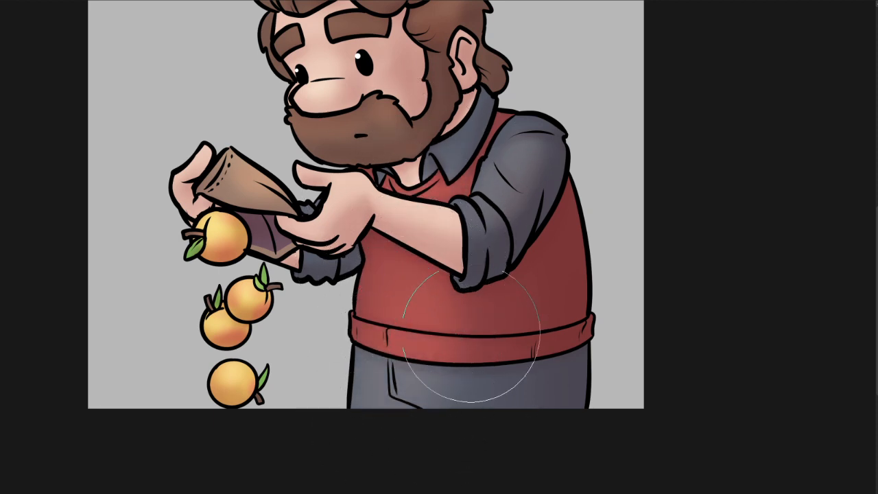
pyautogui.moveTo(361, 368); pyautogui.dragTo(398, 439)
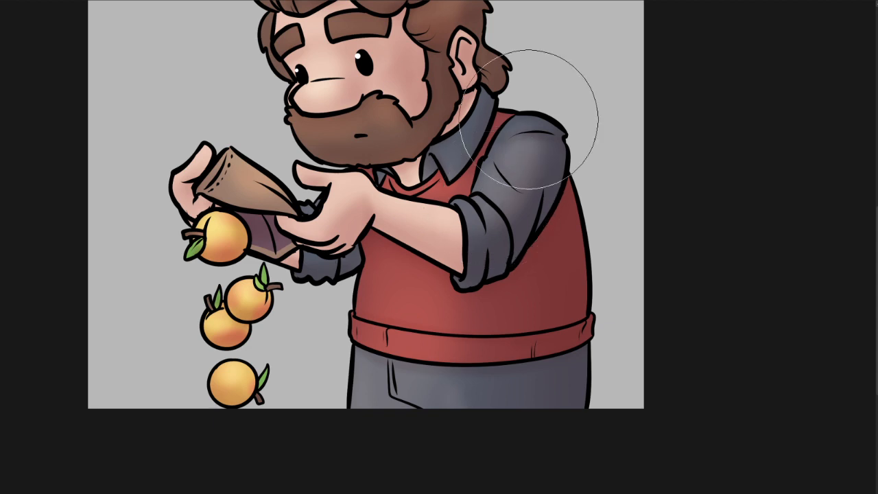
# - Inspect the new highlights on the man, pouch and oranges up close and with the whole canvas in view
pyautogui.moveTo(525, 117); pyautogui.dragTo(514, 275)
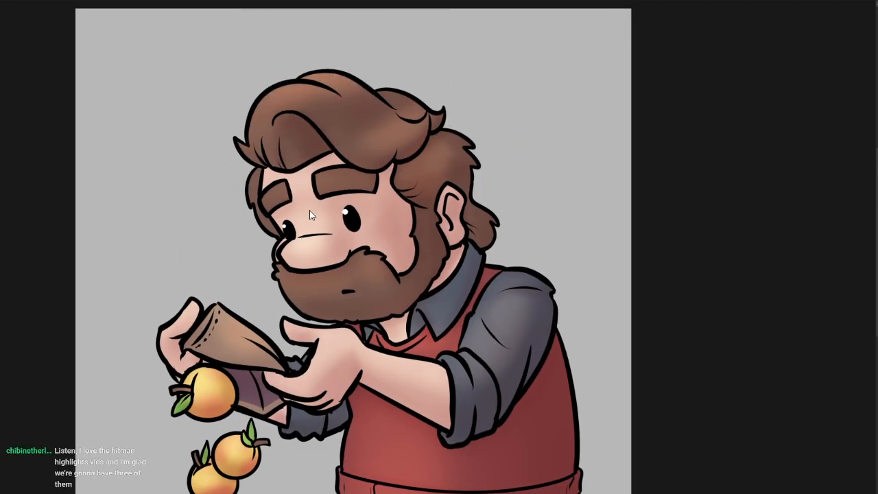
pyautogui.moveTo(253, 208); pyautogui.dragTo(332, 151)
pyautogui.press('[')
pyautogui.press('[')
pyautogui.press('[')
pyautogui.press('[')
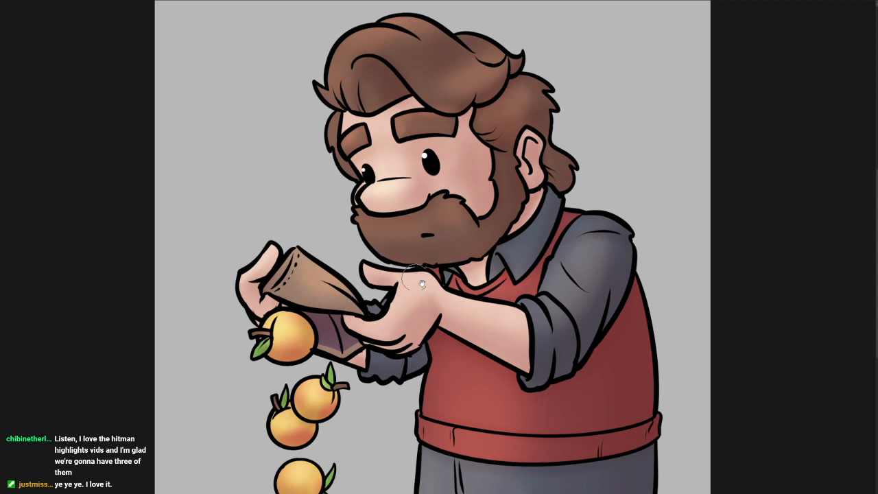
pyautogui.scroll(-1, 409, 275)
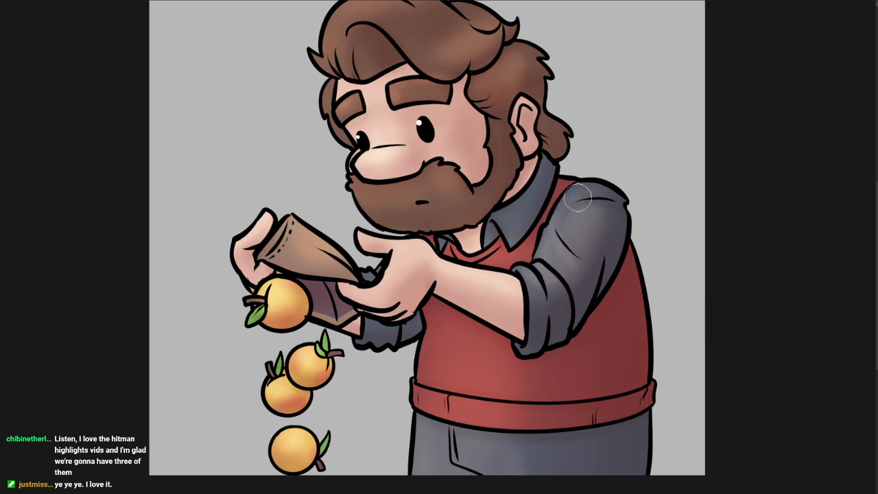
pyautogui.moveTo(486, 221); pyautogui.dragTo(506, 201)
pyautogui.moveTo(532, 247); pyautogui.dragTo(532, 221)
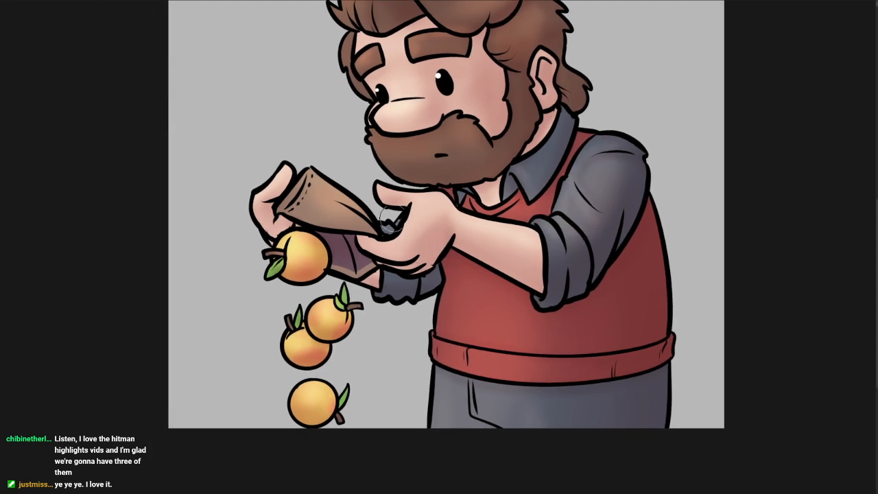
pyautogui.scroll(-1, 412, 343)
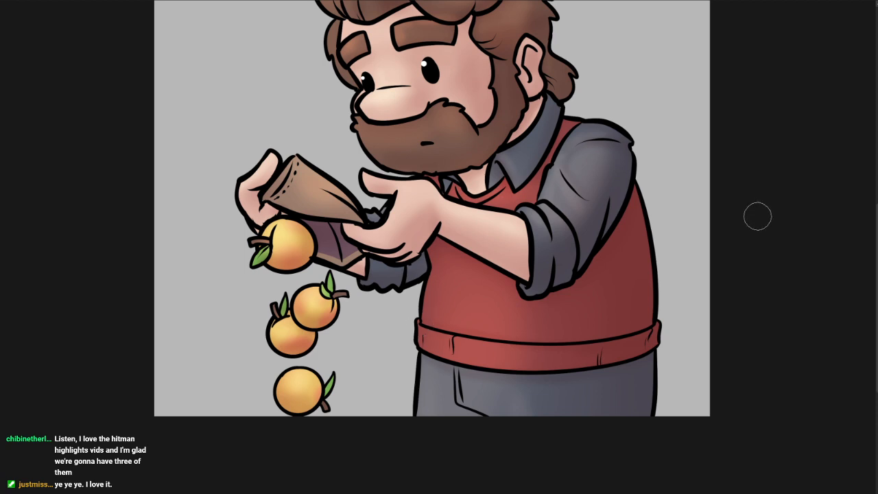
pyautogui.moveTo(578, 295); pyautogui.dragTo(553, 306)
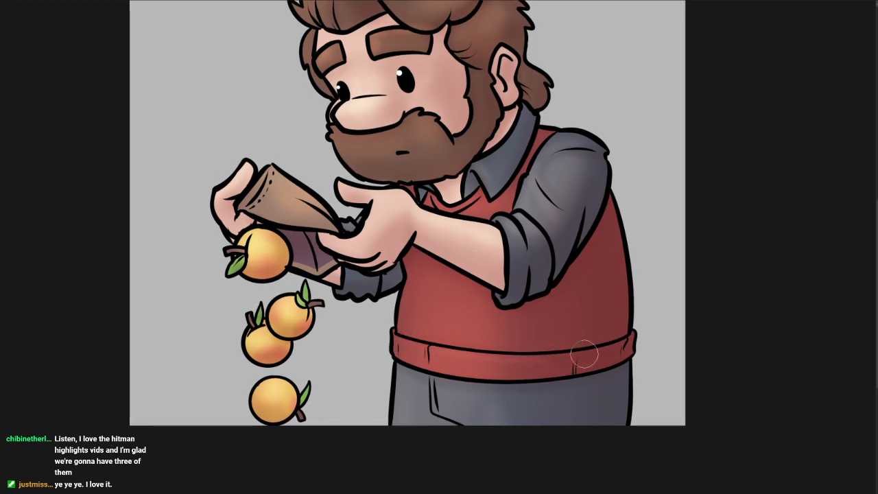
pyautogui.moveTo(483, 203); pyautogui.dragTo(527, 233)
pyautogui.moveTo(326, 275); pyautogui.dragTo(317, 293)
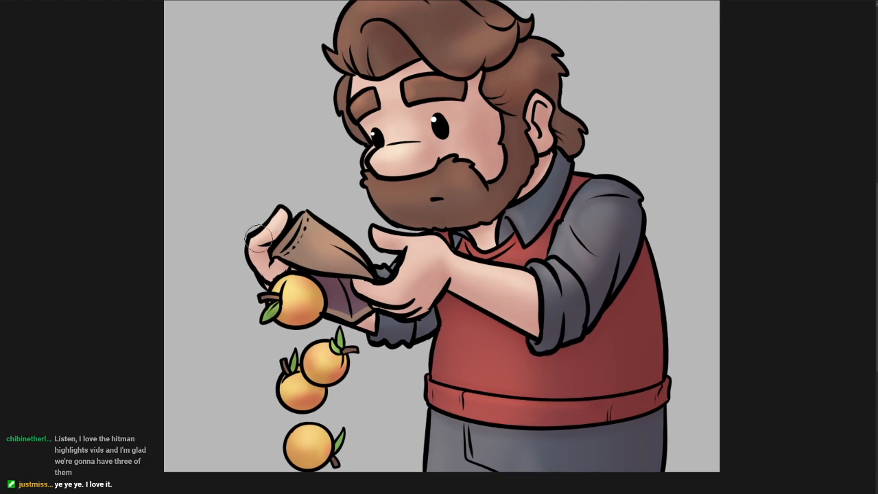
pyautogui.moveTo(361, 242); pyautogui.dragTo(346, 236)
pyautogui.moveTo(463, 284); pyautogui.dragTo(417, 284)
pyautogui.scroll(-3, 417, 285)
pyautogui.moveTo(590, 200); pyautogui.dragTo(581, 203)
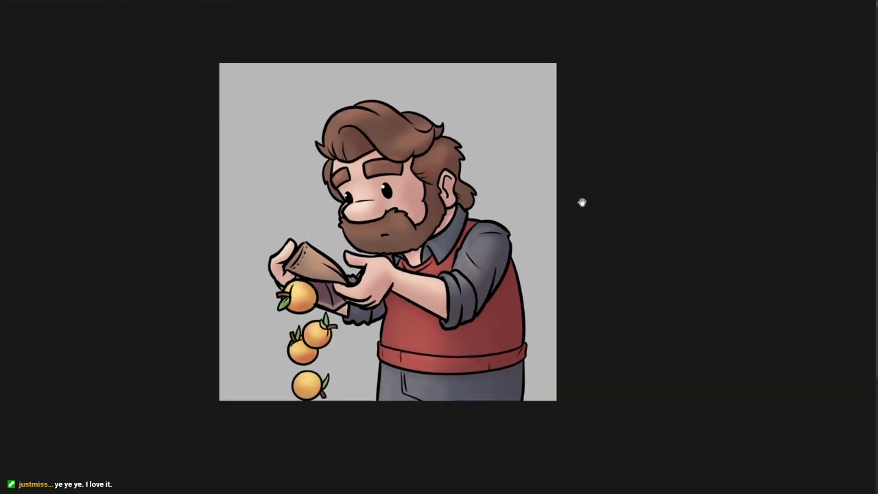
pyautogui.scroll(-1, 493, 221)
pyautogui.scroll(3, 414, 126)
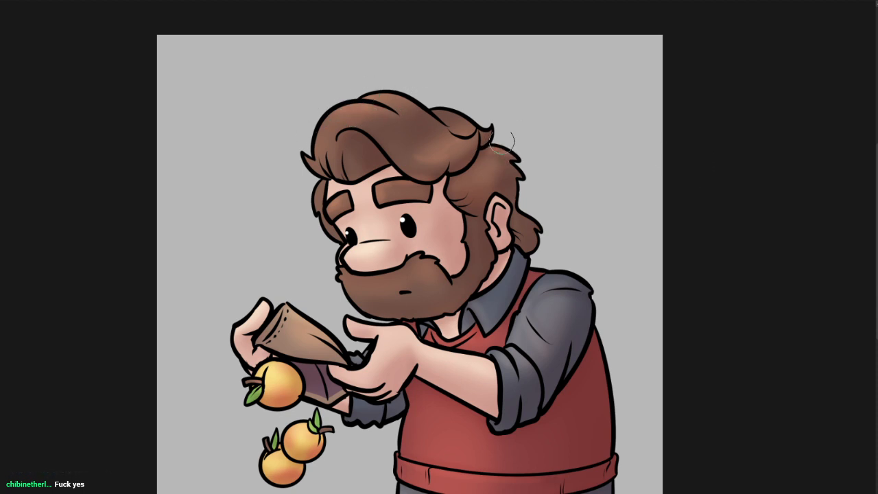
pyautogui.moveTo(589, 234); pyautogui.dragTo(576, 173)
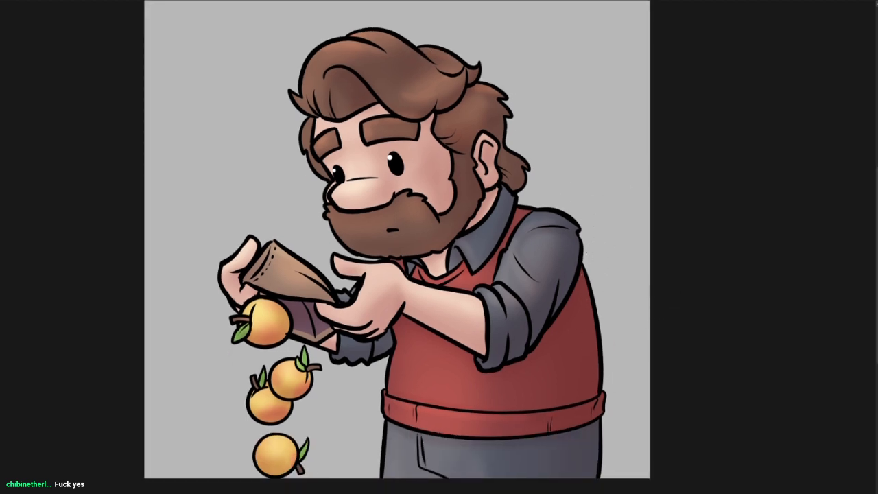
pyautogui.moveTo(575, 311); pyautogui.dragTo(584, 323)
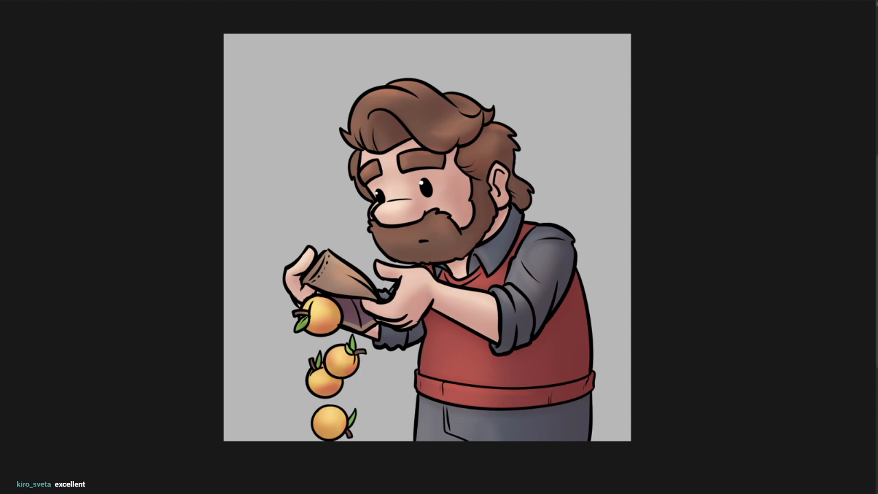
# - Paste the drawing of a banana reading a newspaper on a toilet into the canvas and inspect its glasses
pyautogui.hotkey('ctrl', 'v')
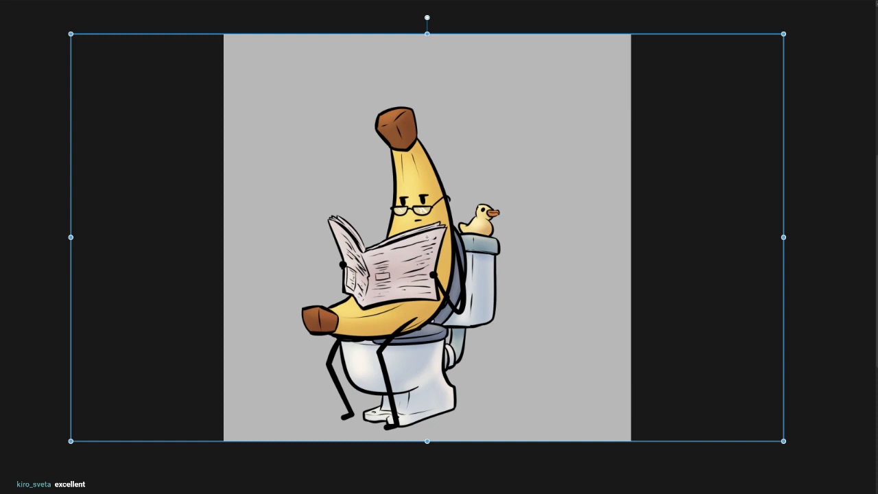
pyautogui.press('k')
pyautogui.moveTo(554, 276); pyautogui.dragTo(573, 258)
pyautogui.moveTo(473, 199); pyautogui.dragTo(504, 75)
pyautogui.moveTo(395, 150); pyautogui.dragTo(491, 161)
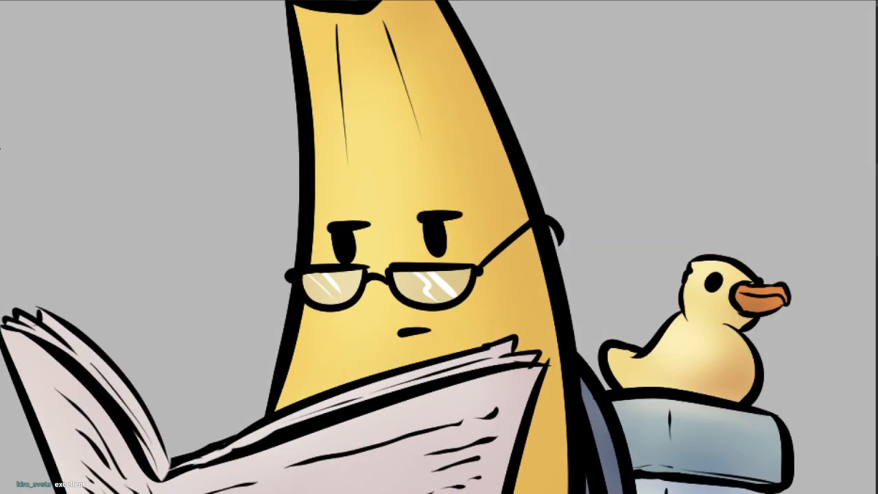